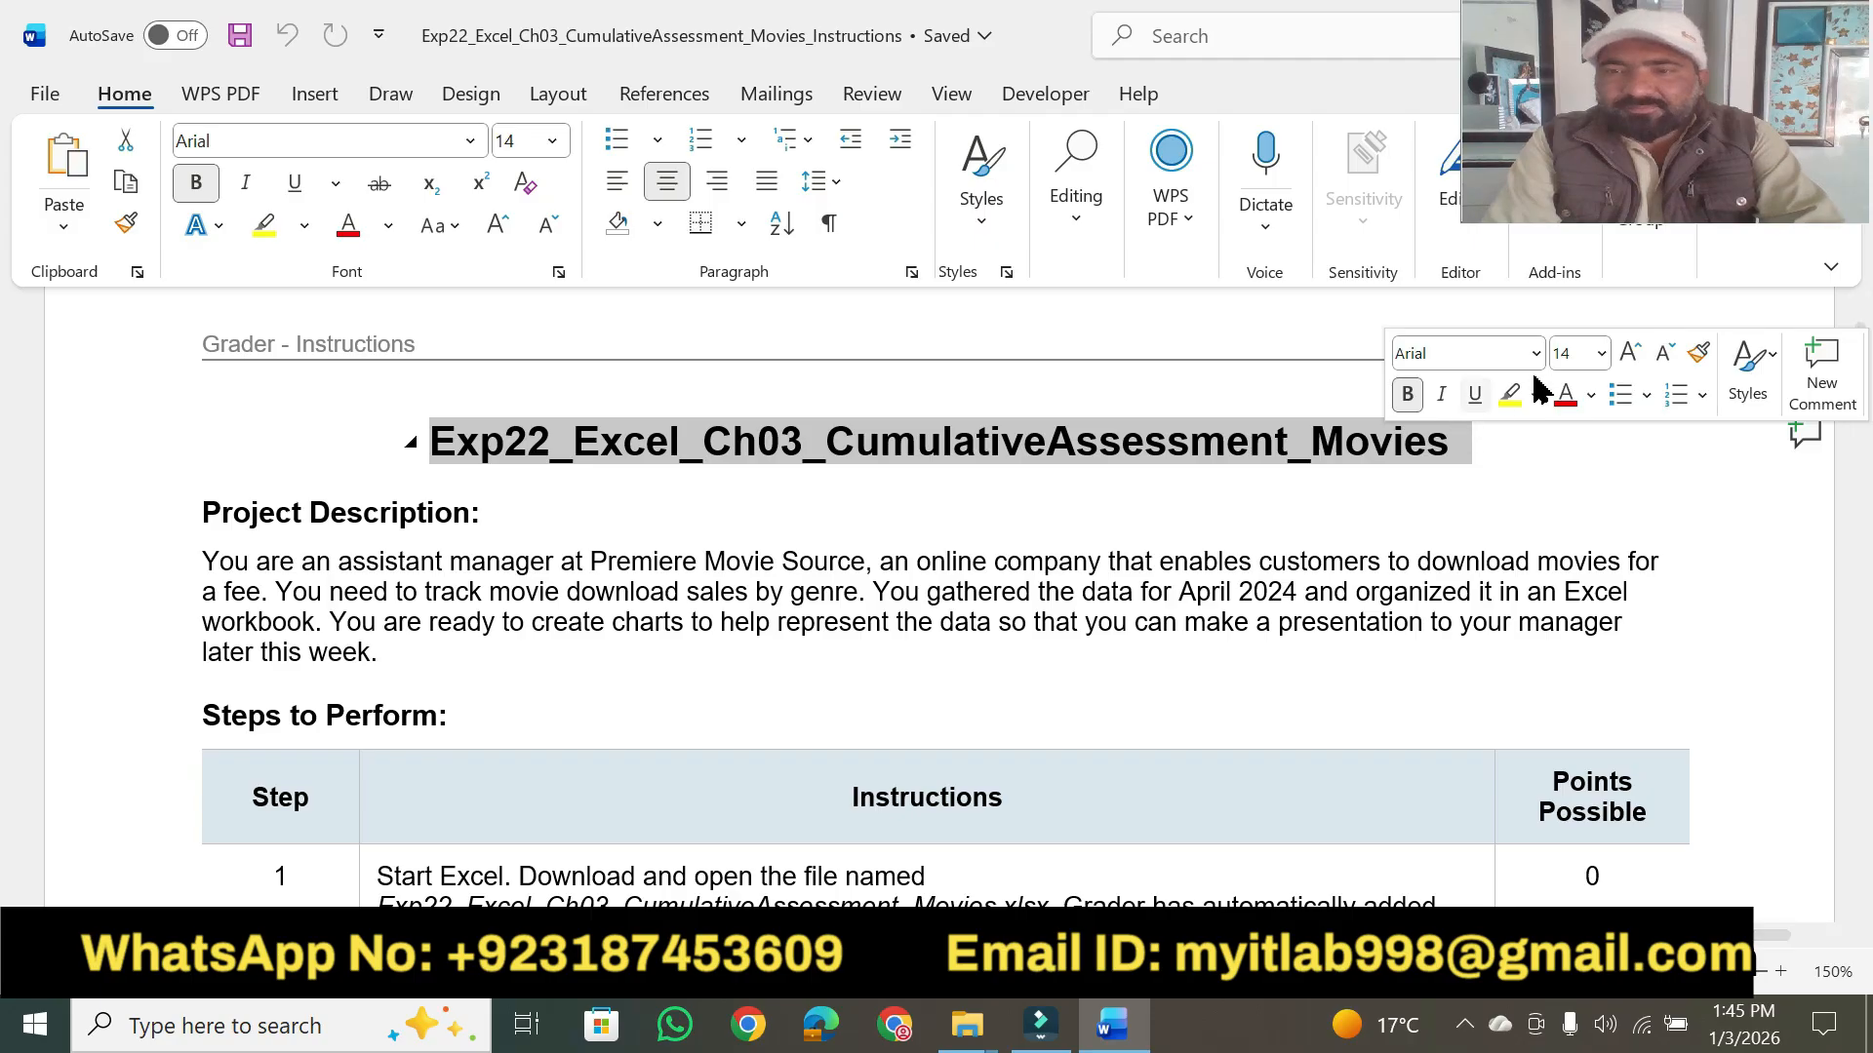
- Set the selected document title to 20 pt and highlight it in yellow
left_click(1580, 354)
type("20")
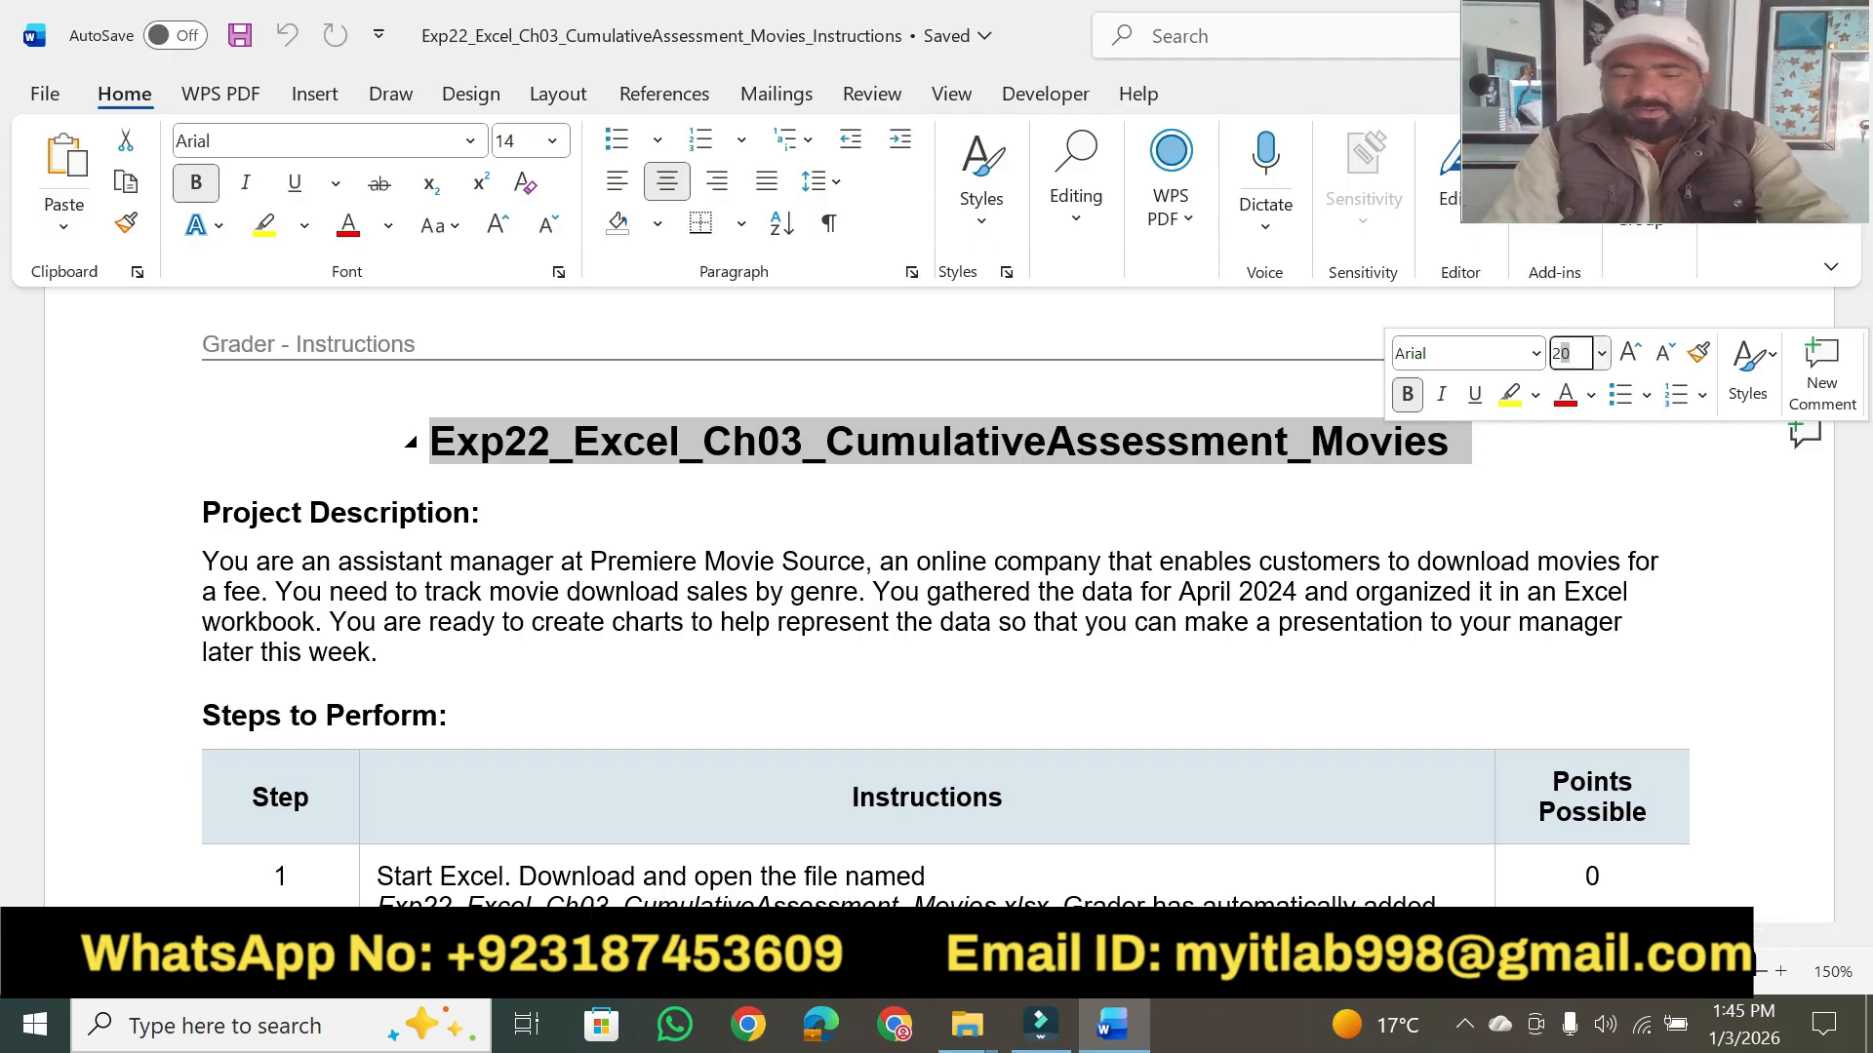
key("Return")
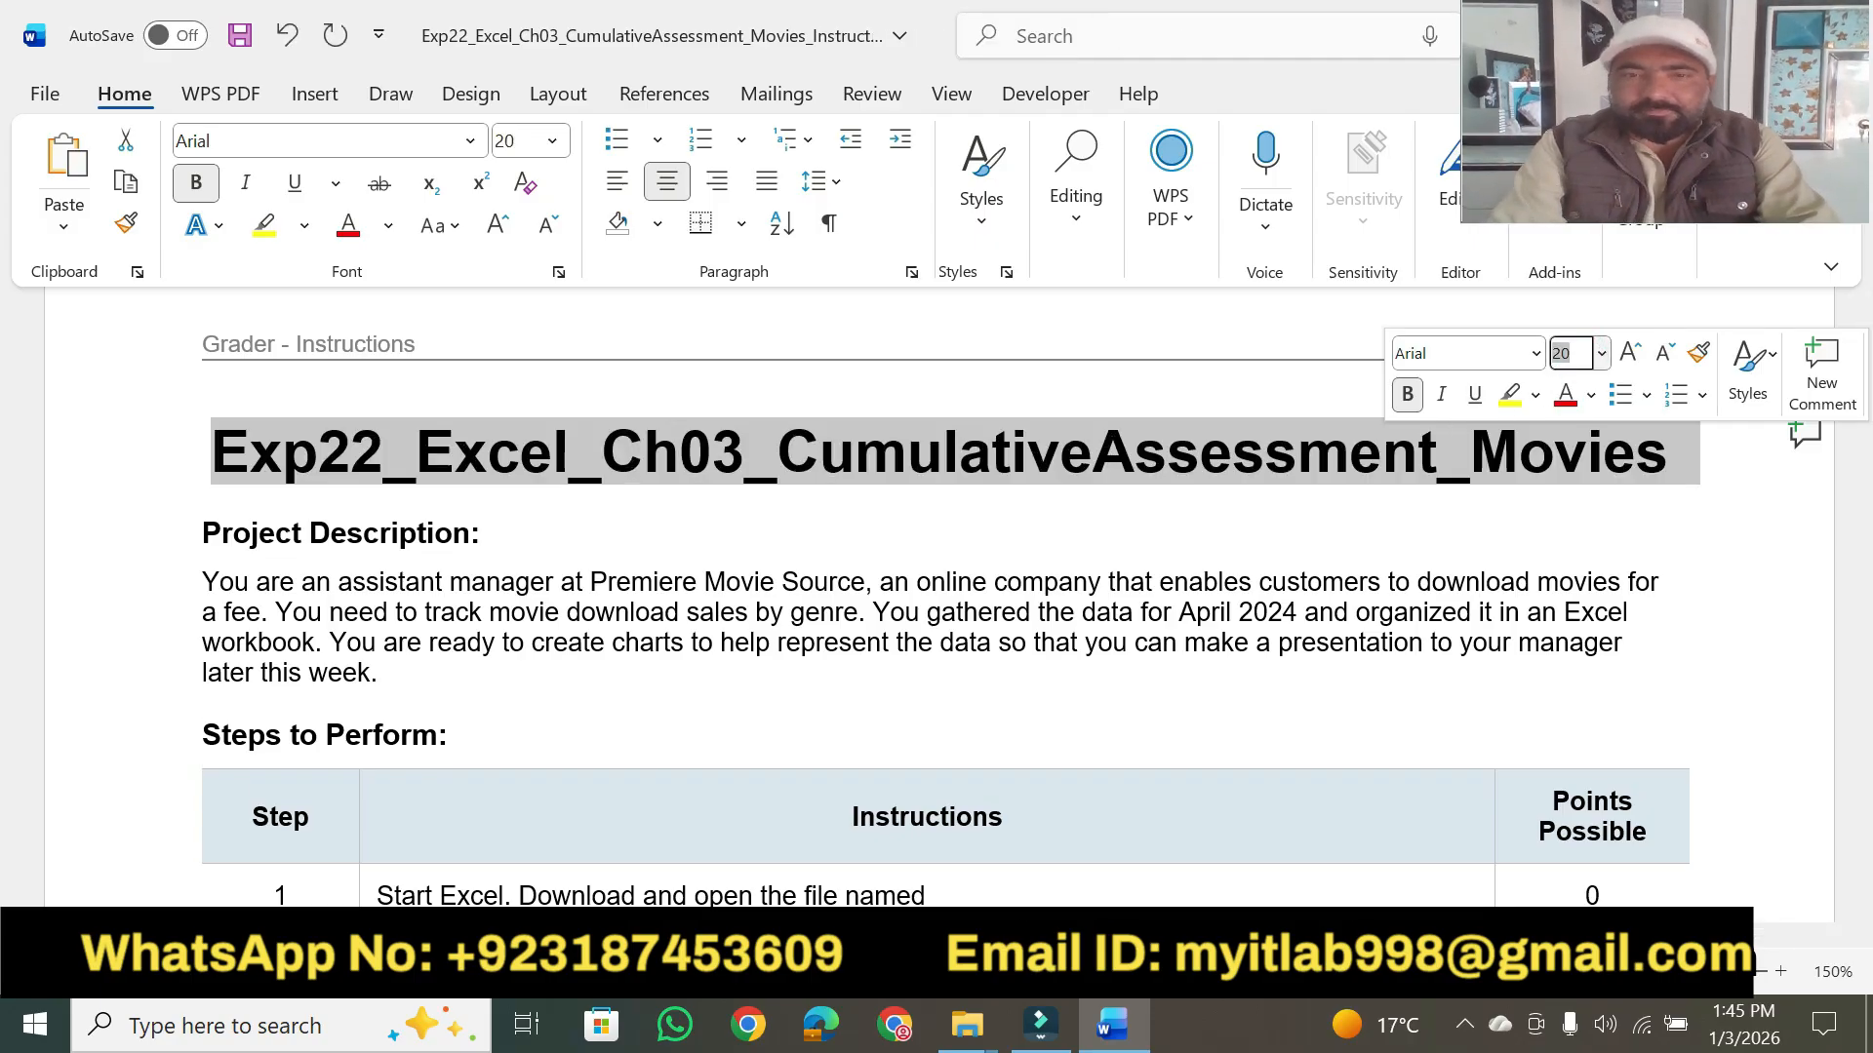
left_click(1509, 394)
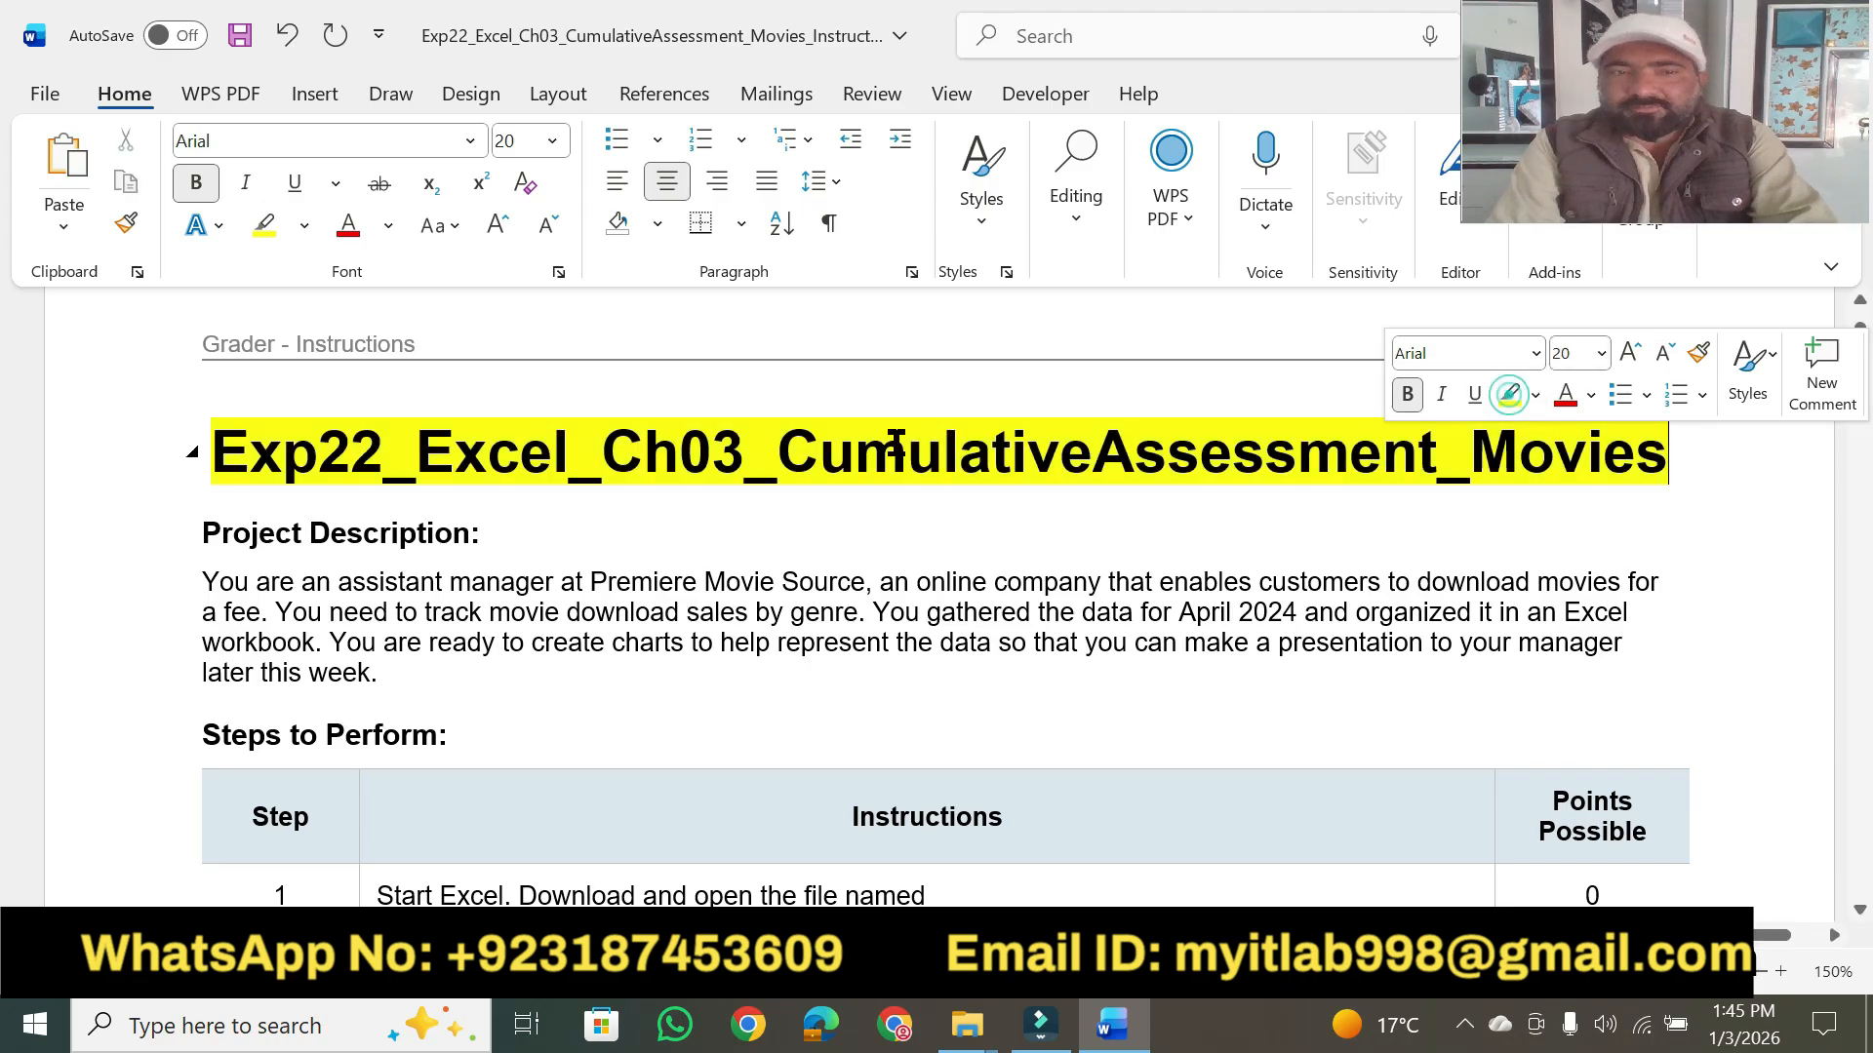
- Set the "Project Description:" heading to 14 pt and highlight it in yellow
left_click(477, 521)
left_click_drag(205, 532, 481, 536)
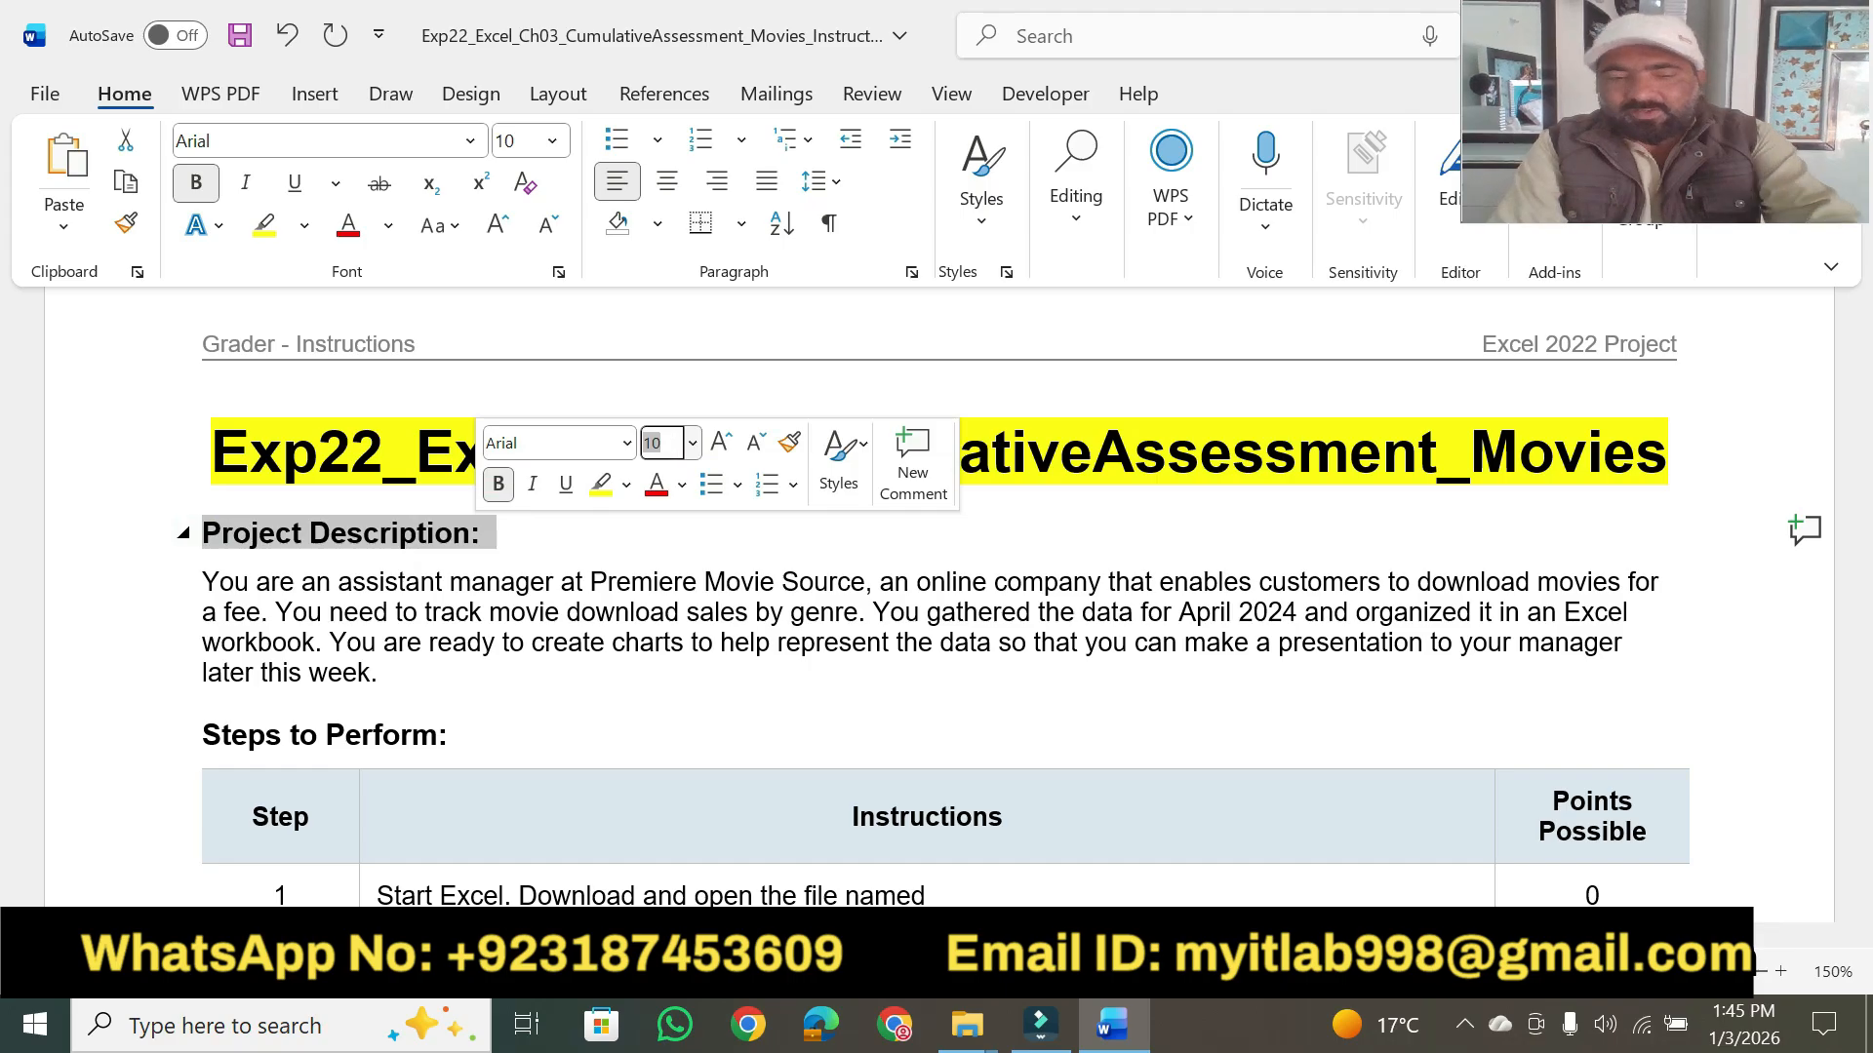
type("14")
key("Return")
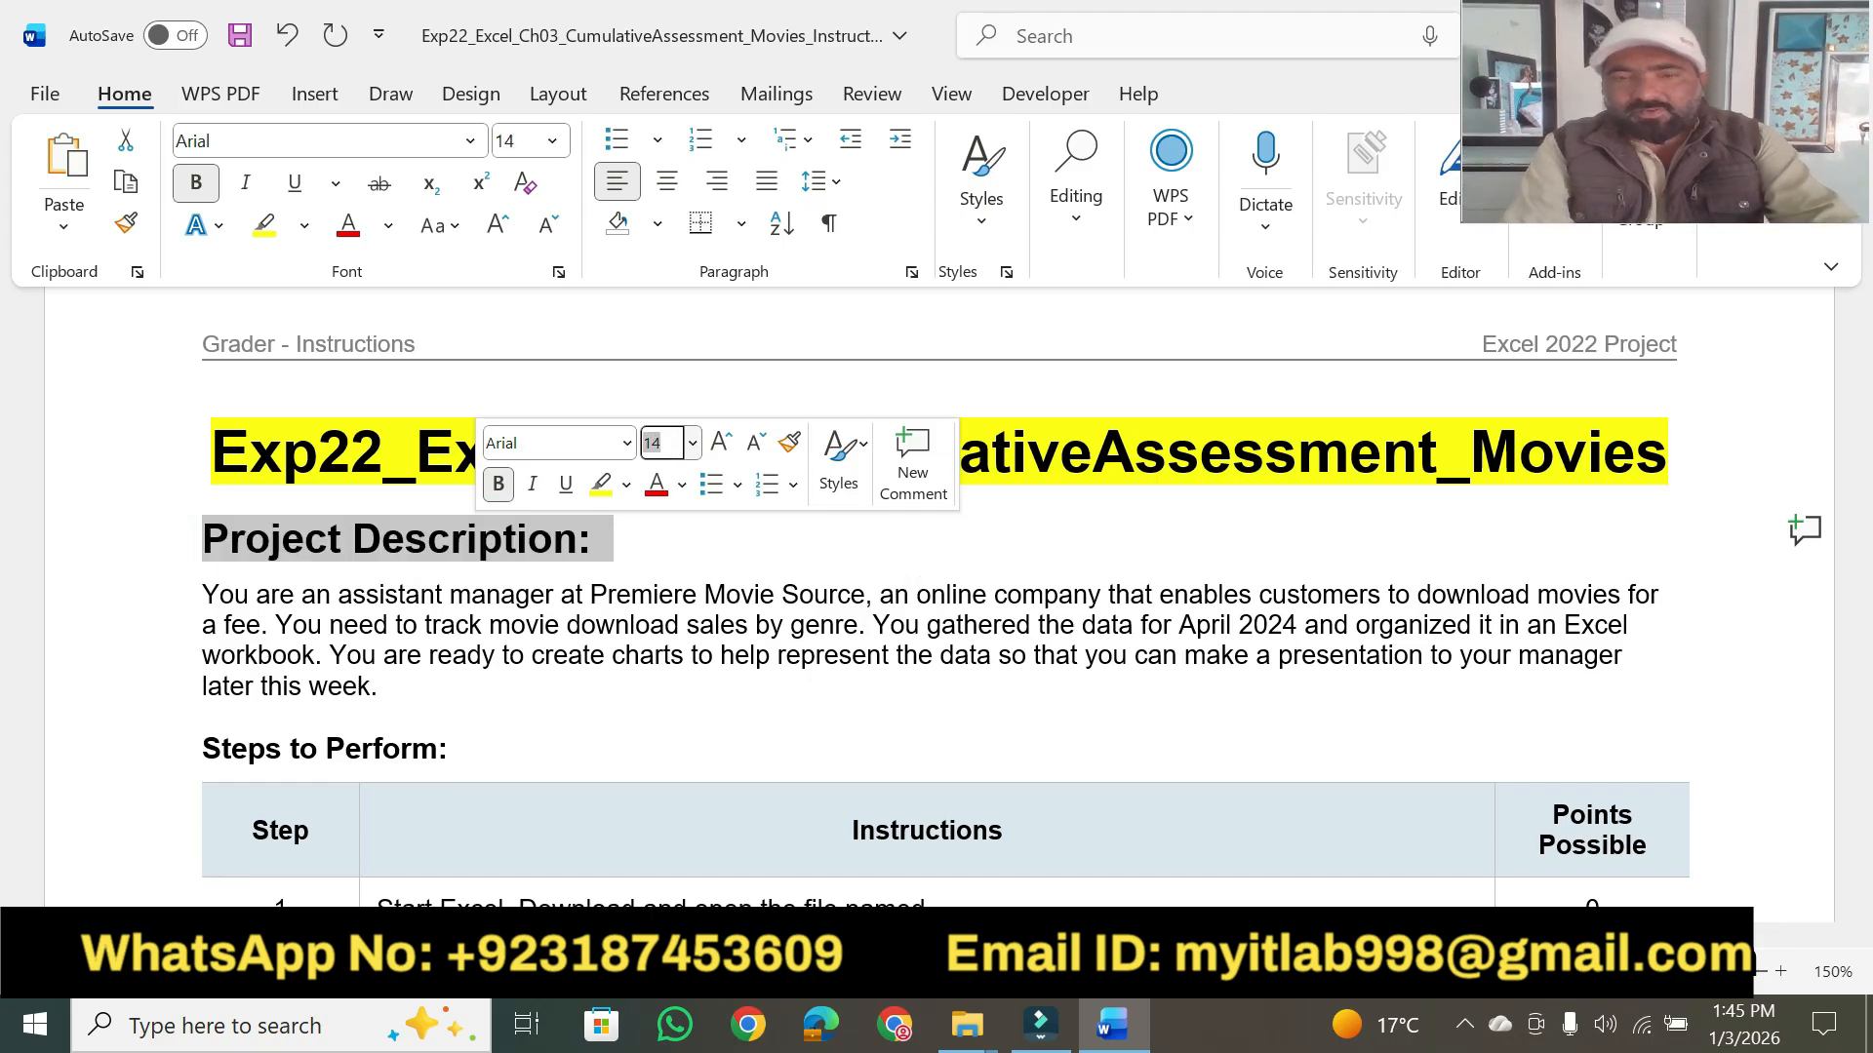
left_click(600, 485)
left_click(571, 749)
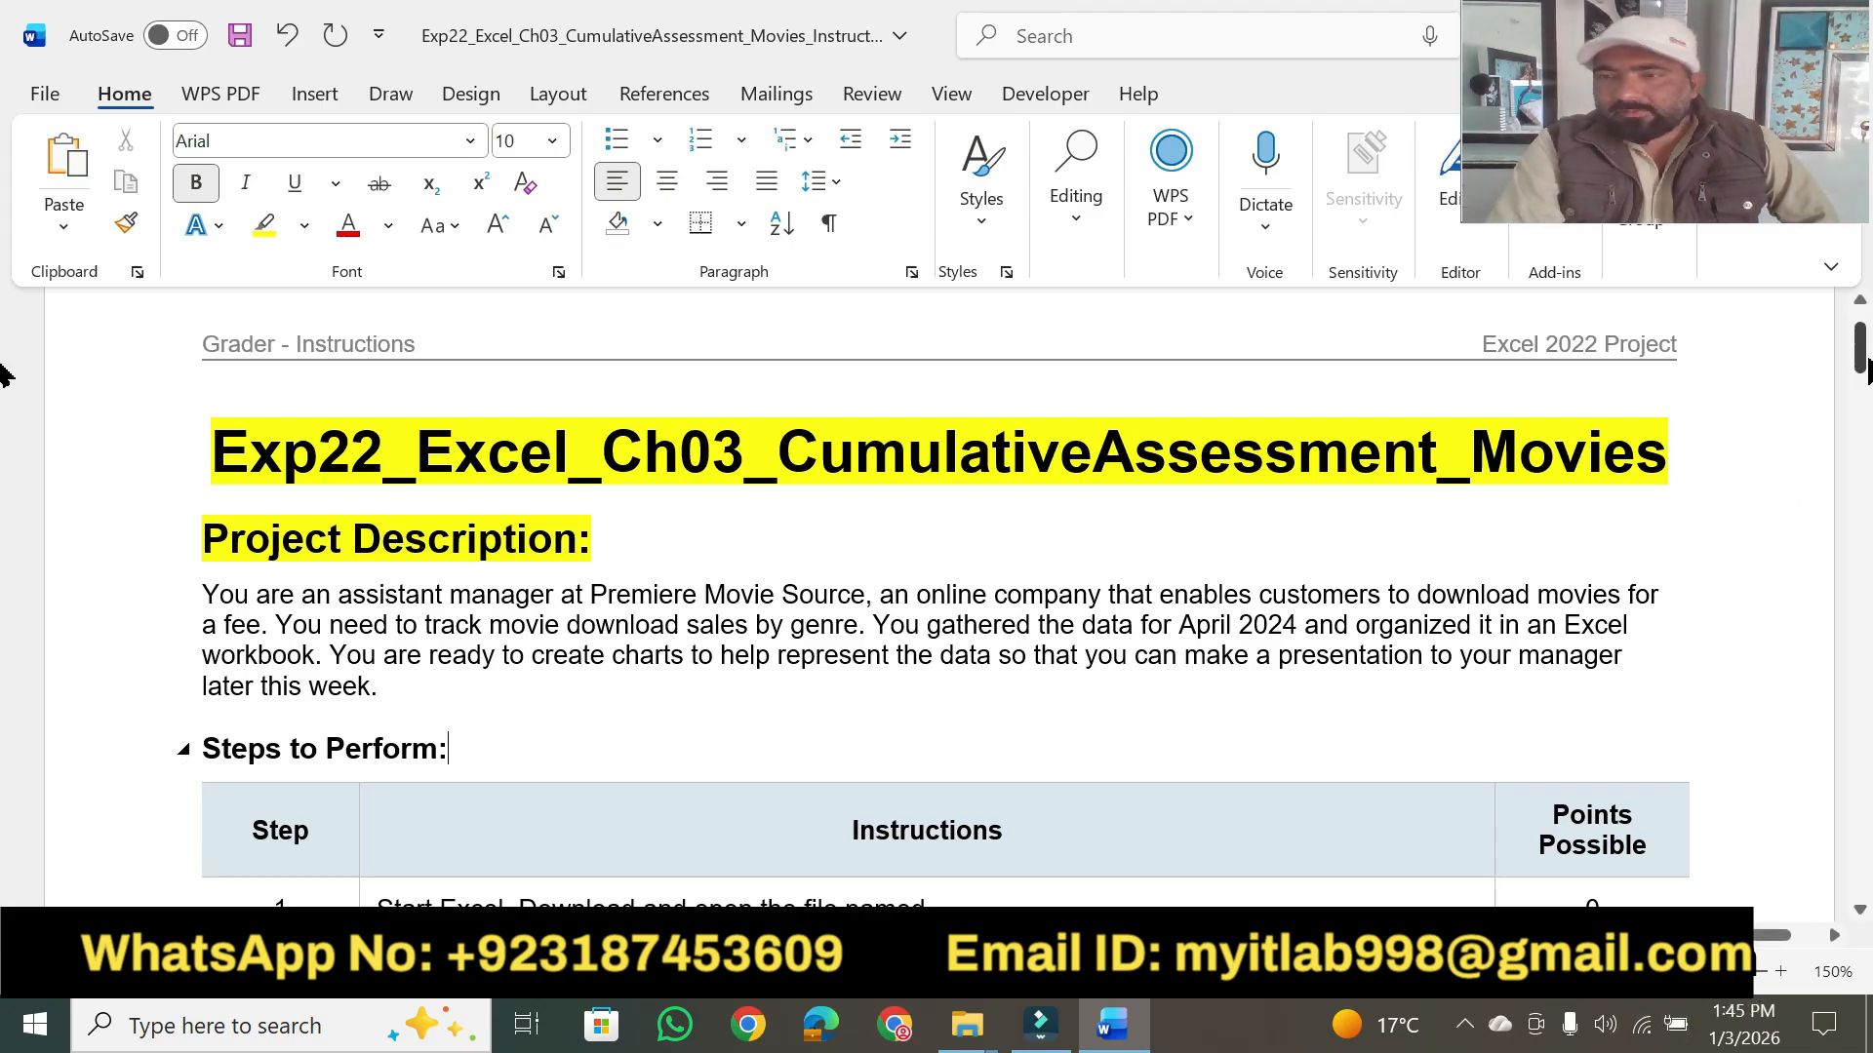
- Highlight the whole step 22 instruction near the end of the table in yellow
left_click_drag(1863, 365, 1860, 752)
left_click_drag(612, 624, 389, 590)
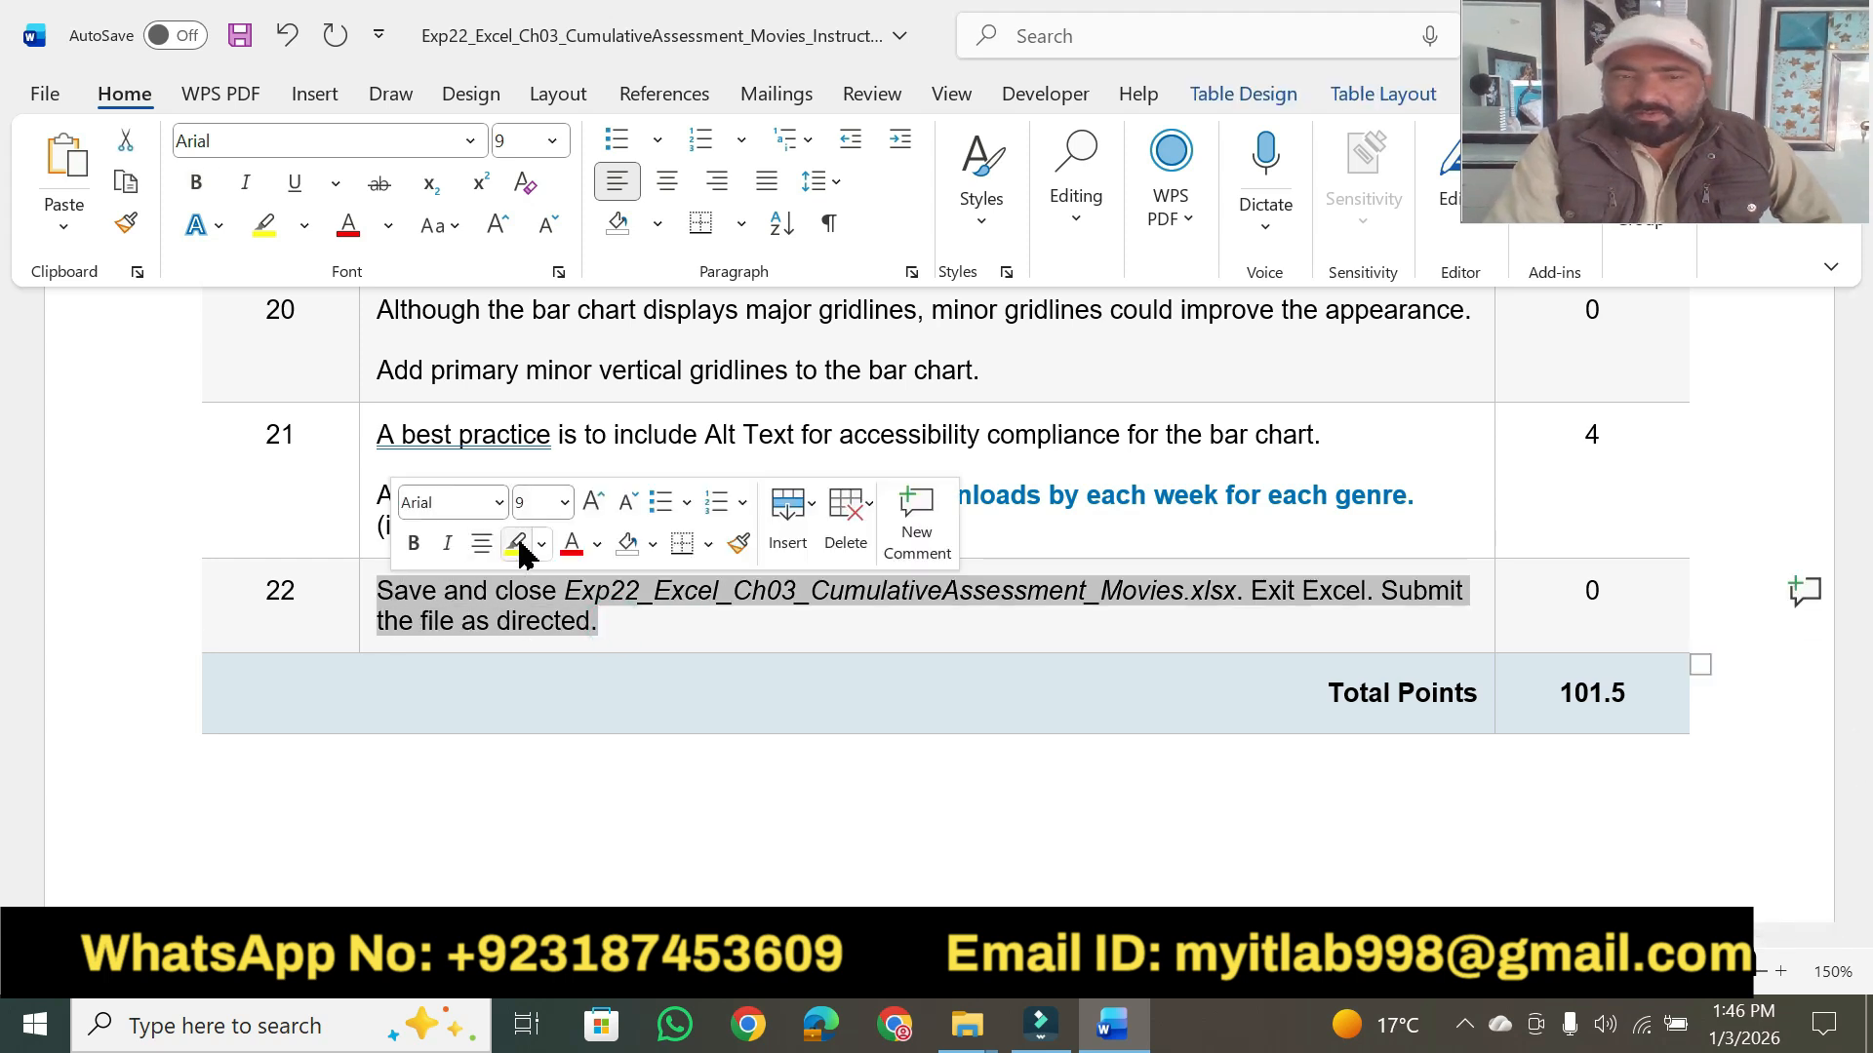
left_click(516, 545)
left_click(622, 621)
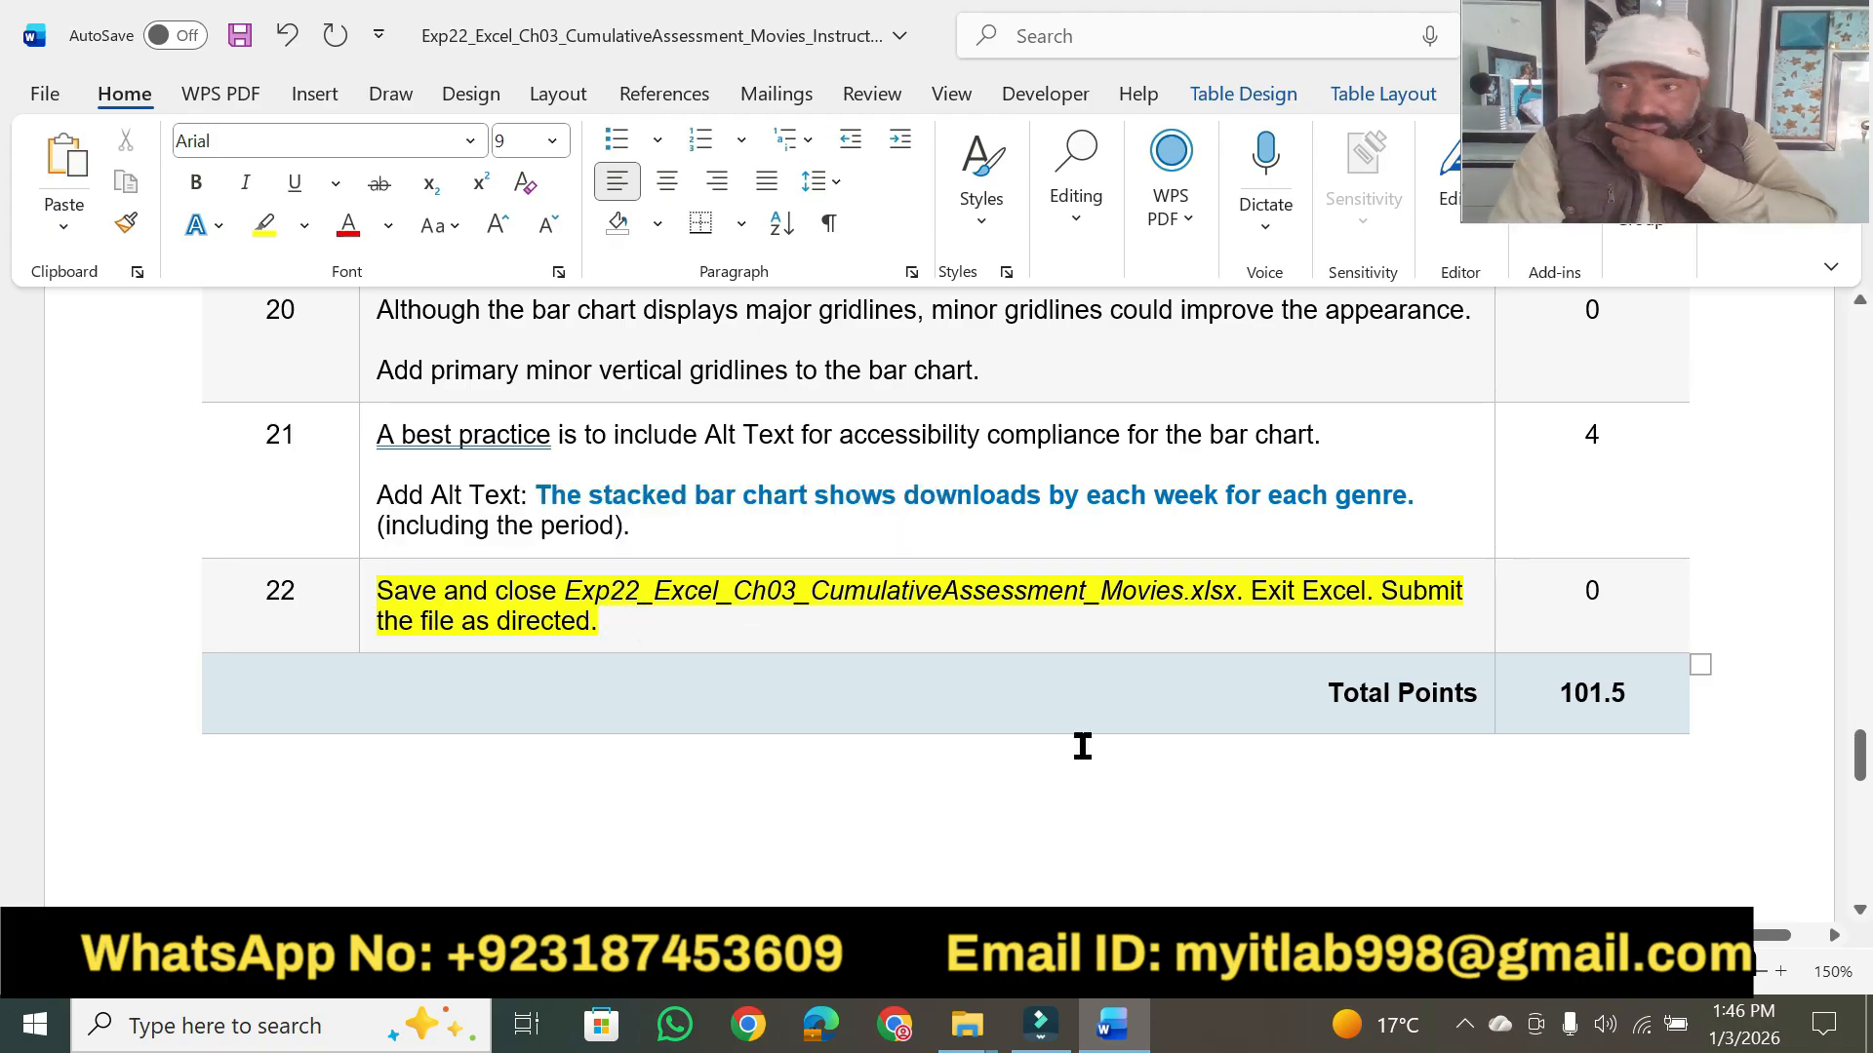
- In the project description's first sentence, highlight "are an assistant manager at Premiere Movie Source", "company that enables customers to download movies" and "a fee" in yellow
left_click_drag(1858, 764, 1861, 361)
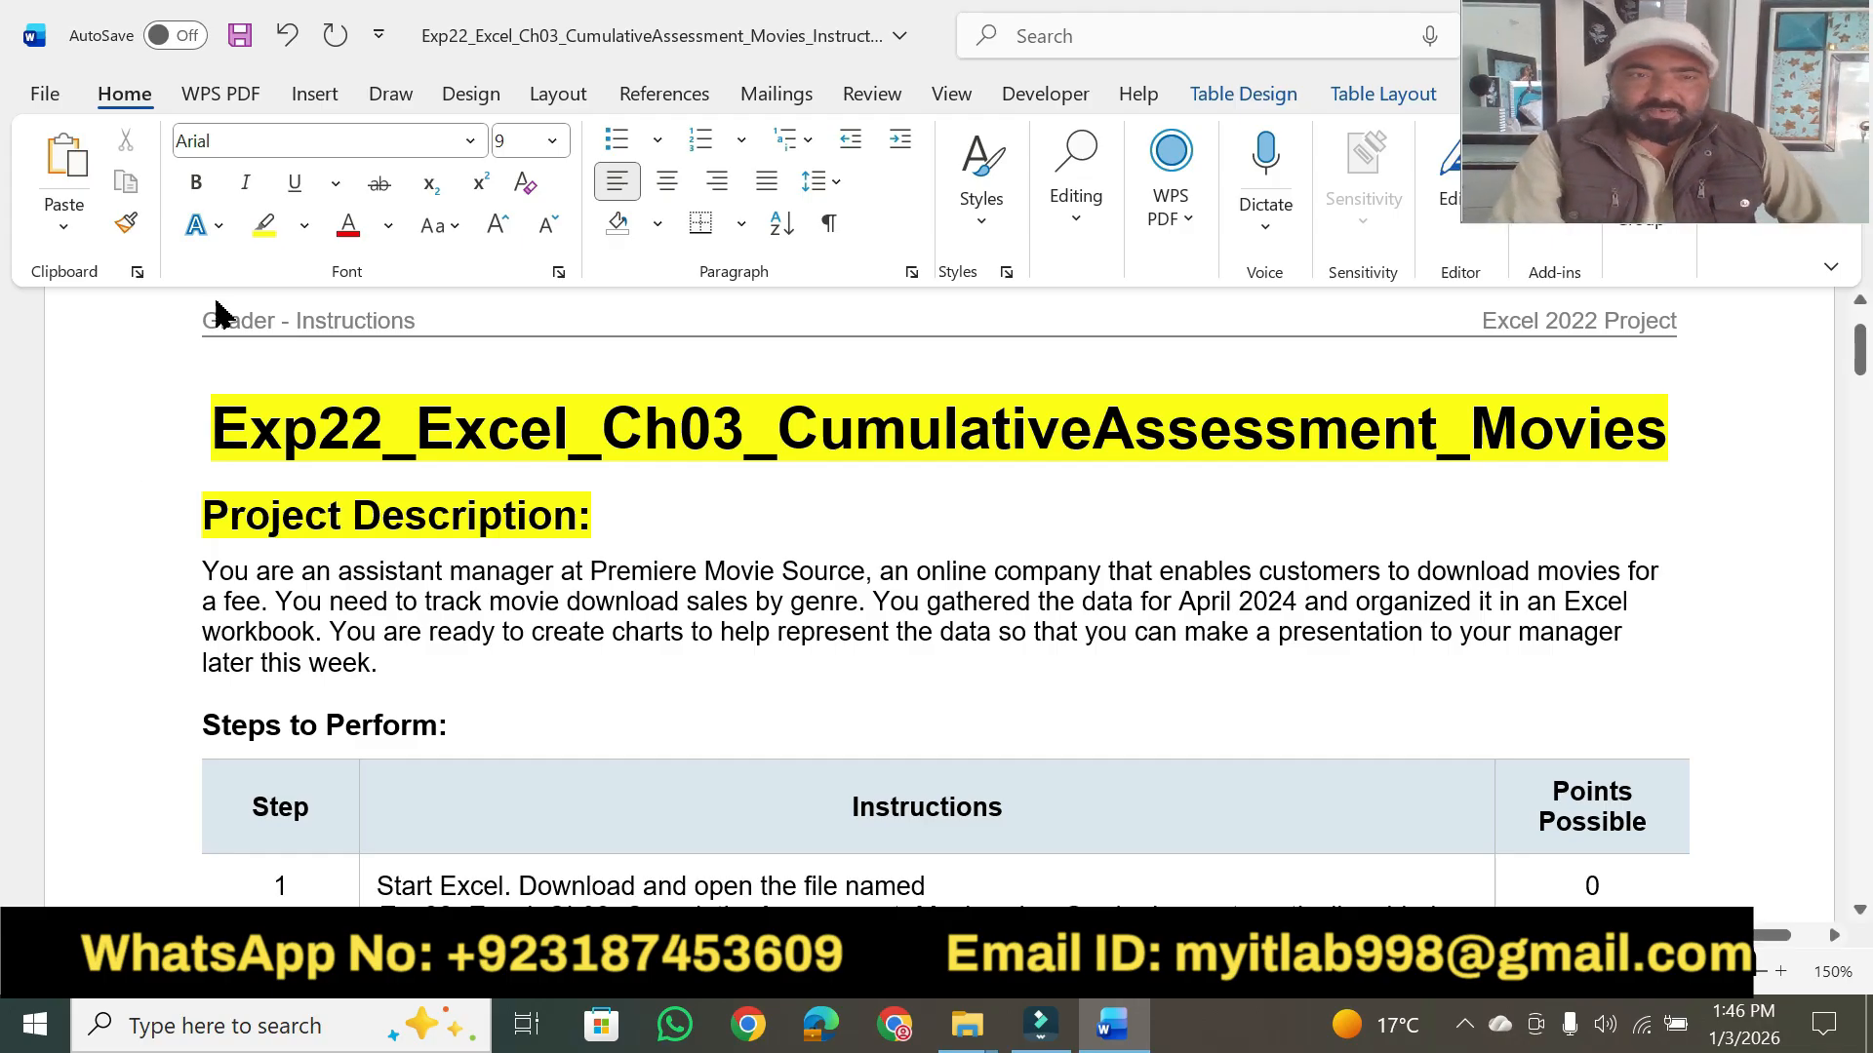
left_click(259, 244)
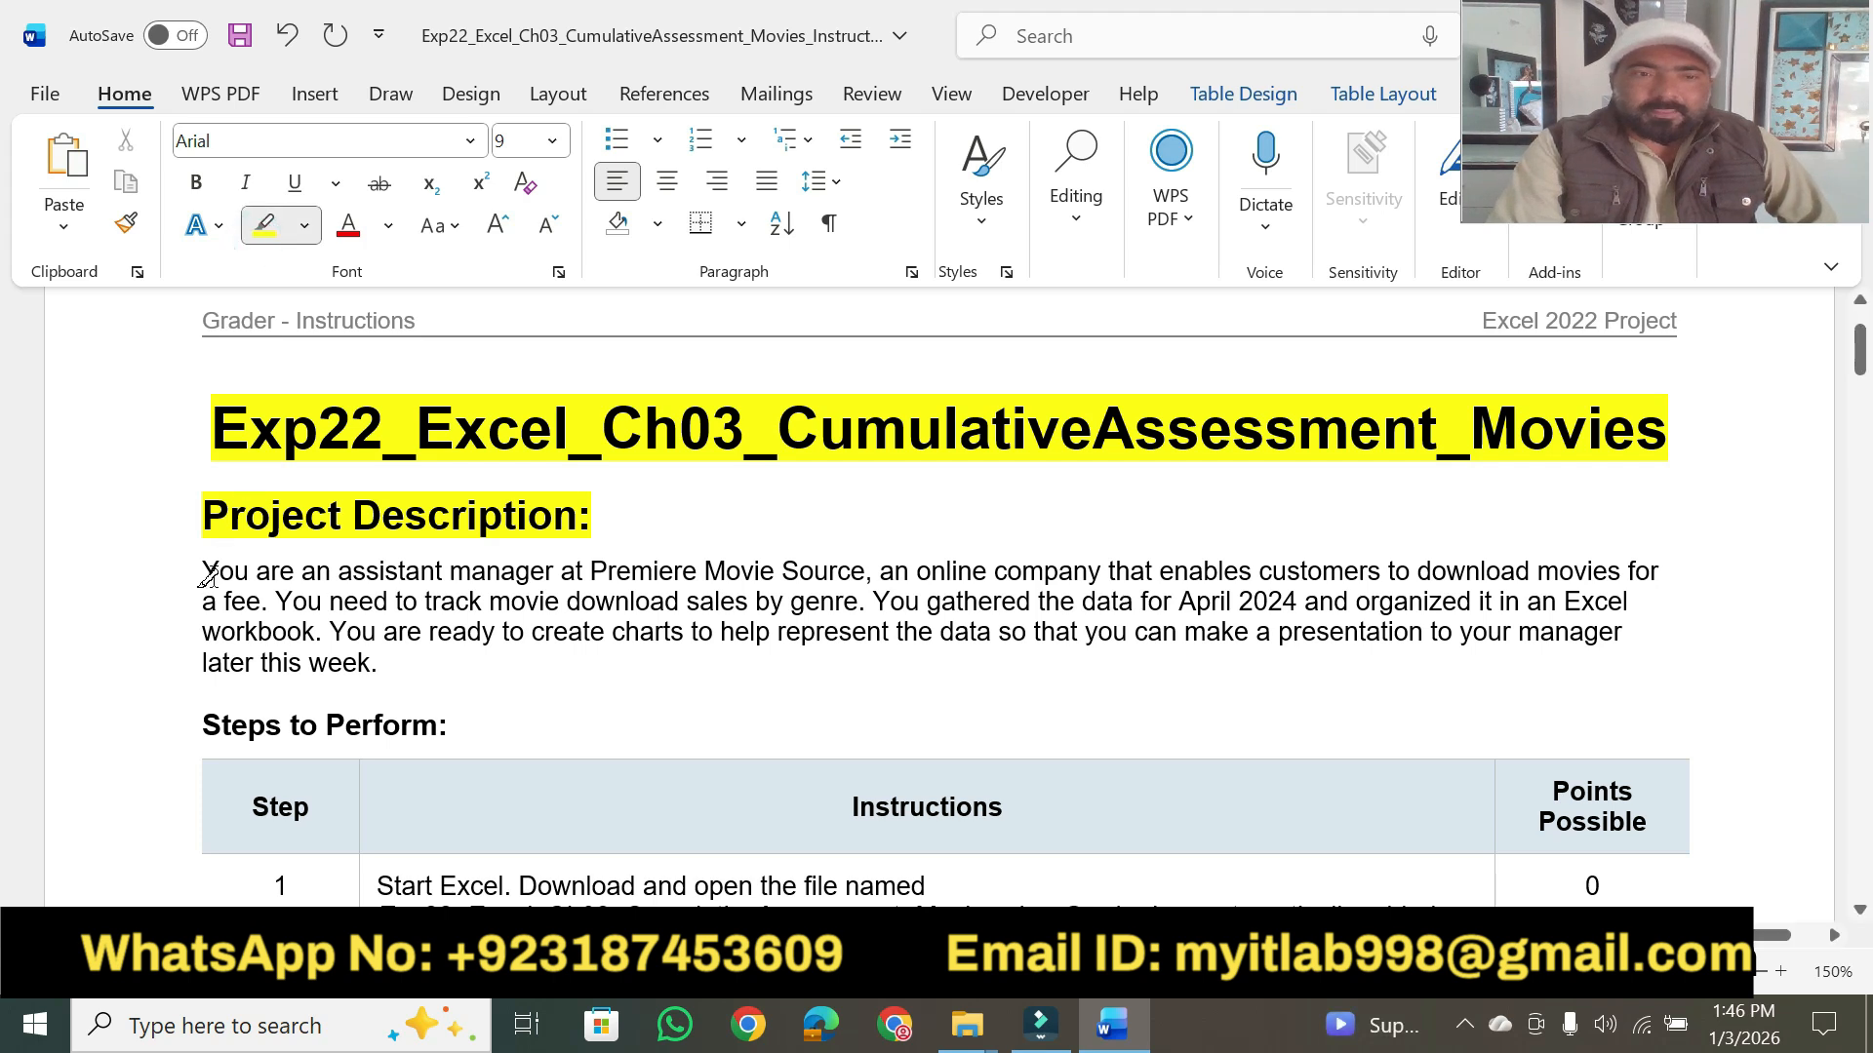
left_click_drag(248, 566, 809, 561)
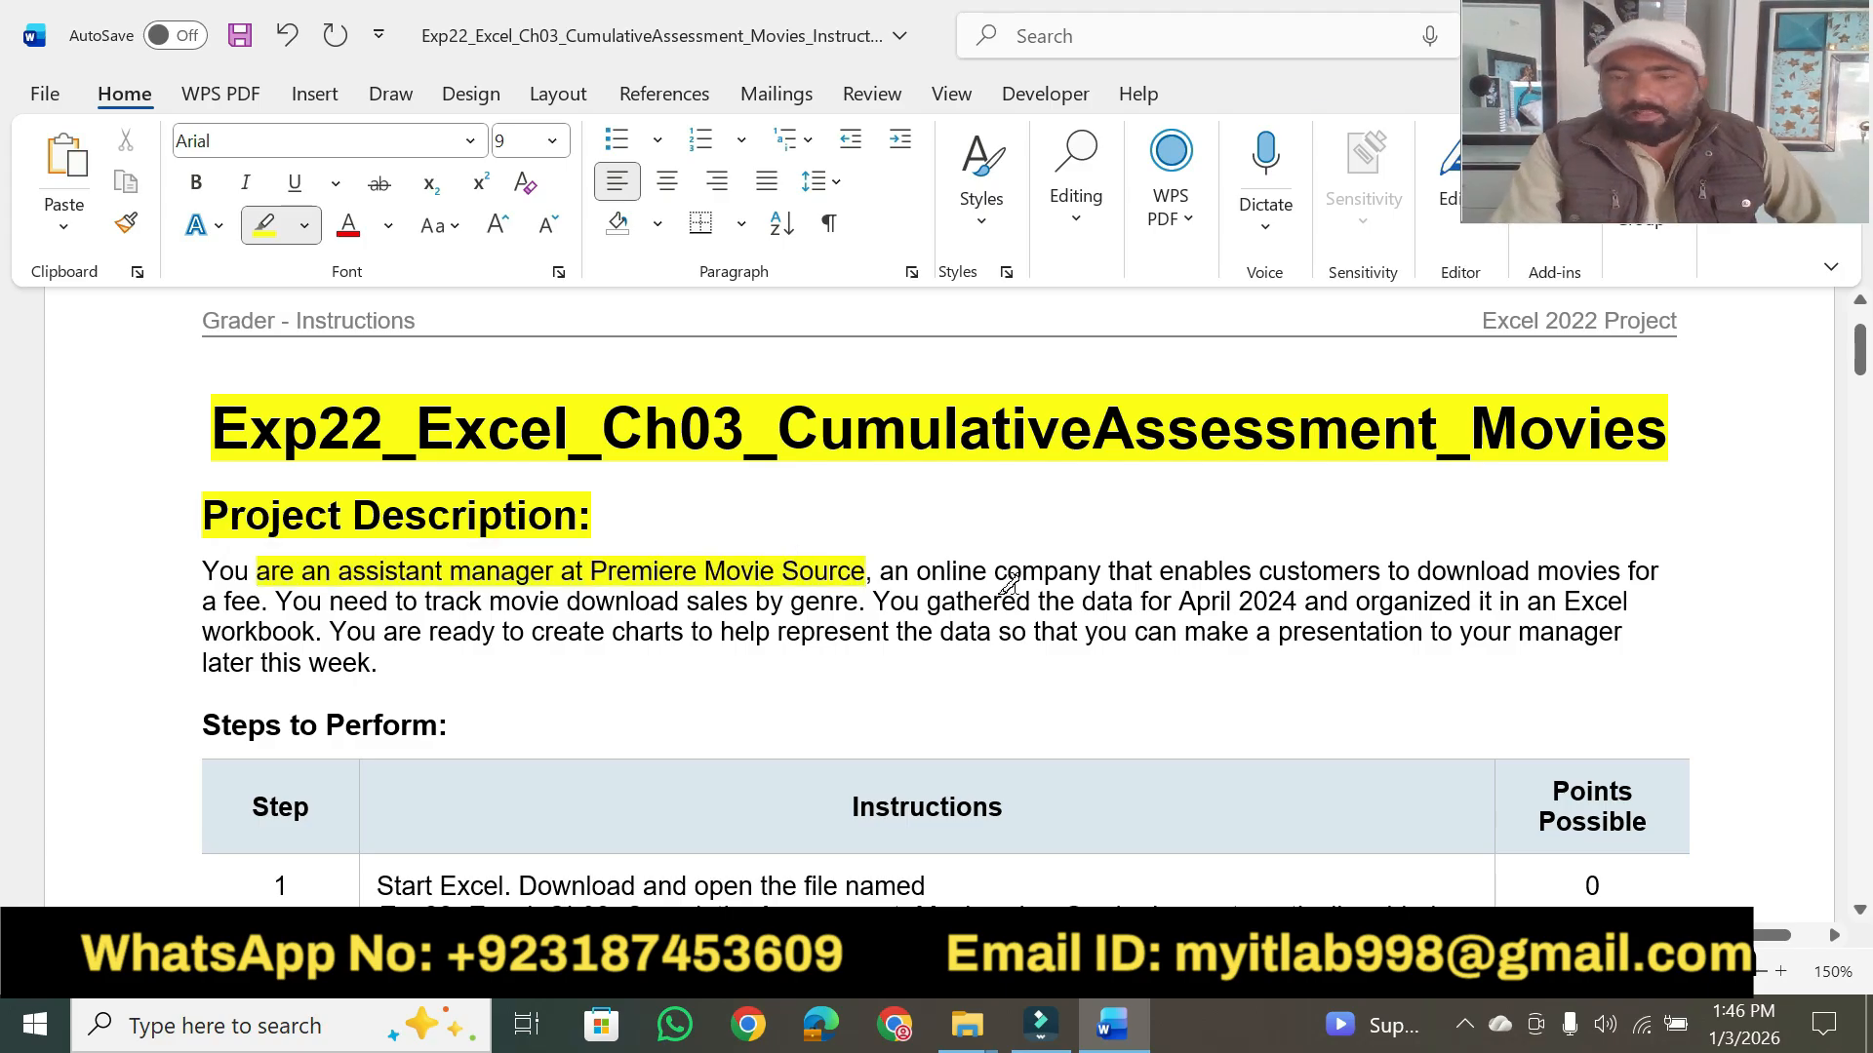
mouse_move(997, 571)
left_mouse_down()
mouse_move(1658, 573)
mouse_move(1621, 572)
left_mouse_up()
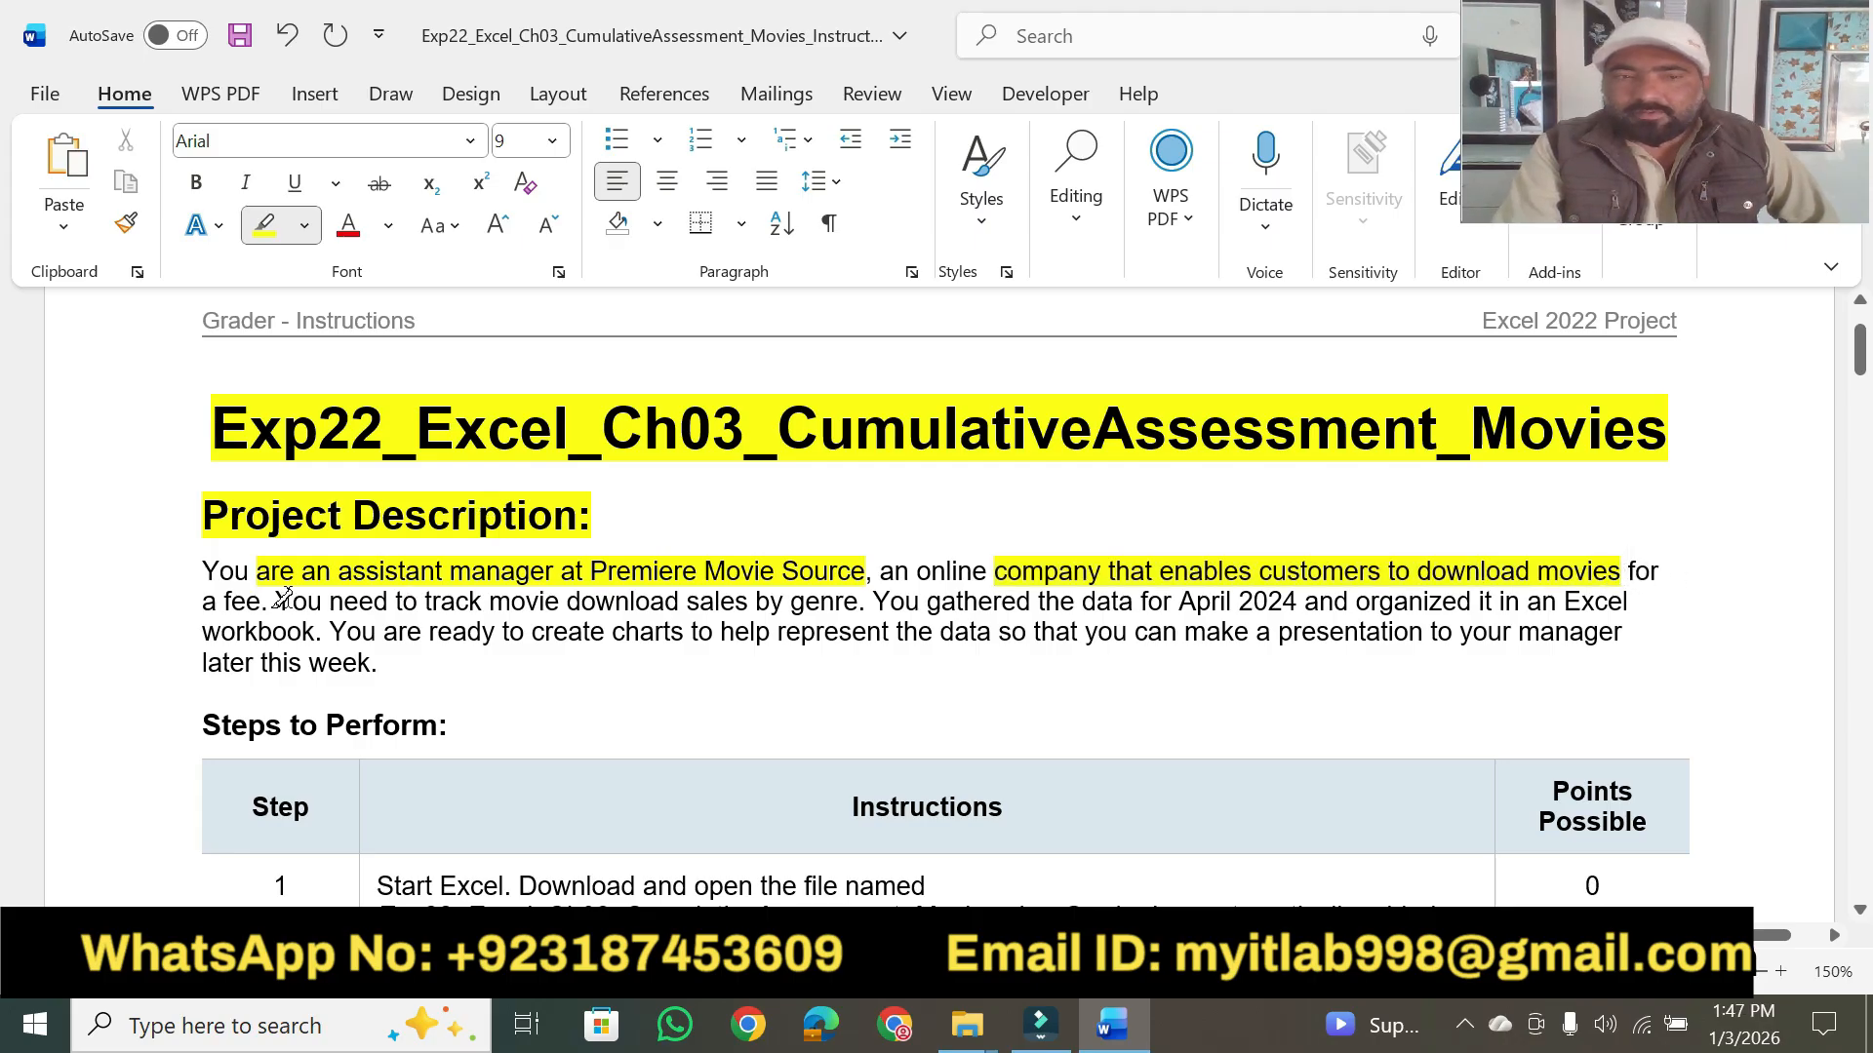
left_click_drag(255, 602, 202, 601)
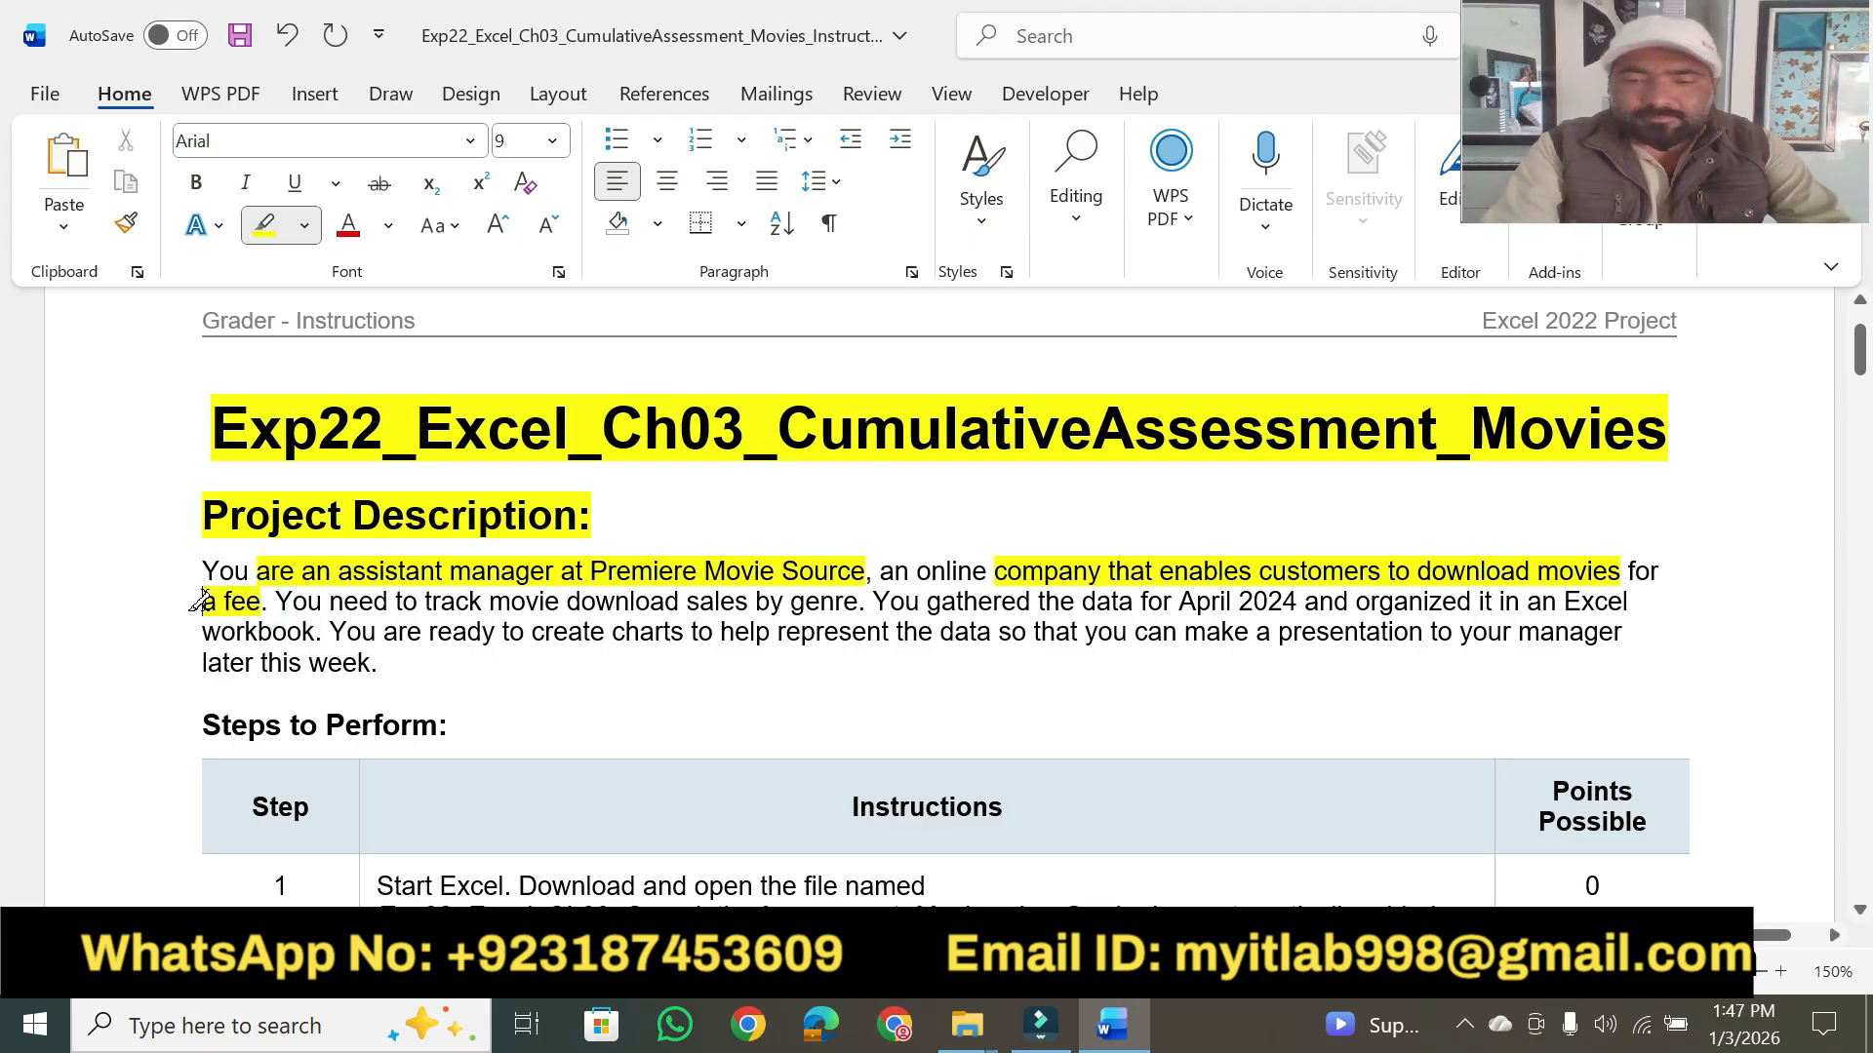
key("Escape")
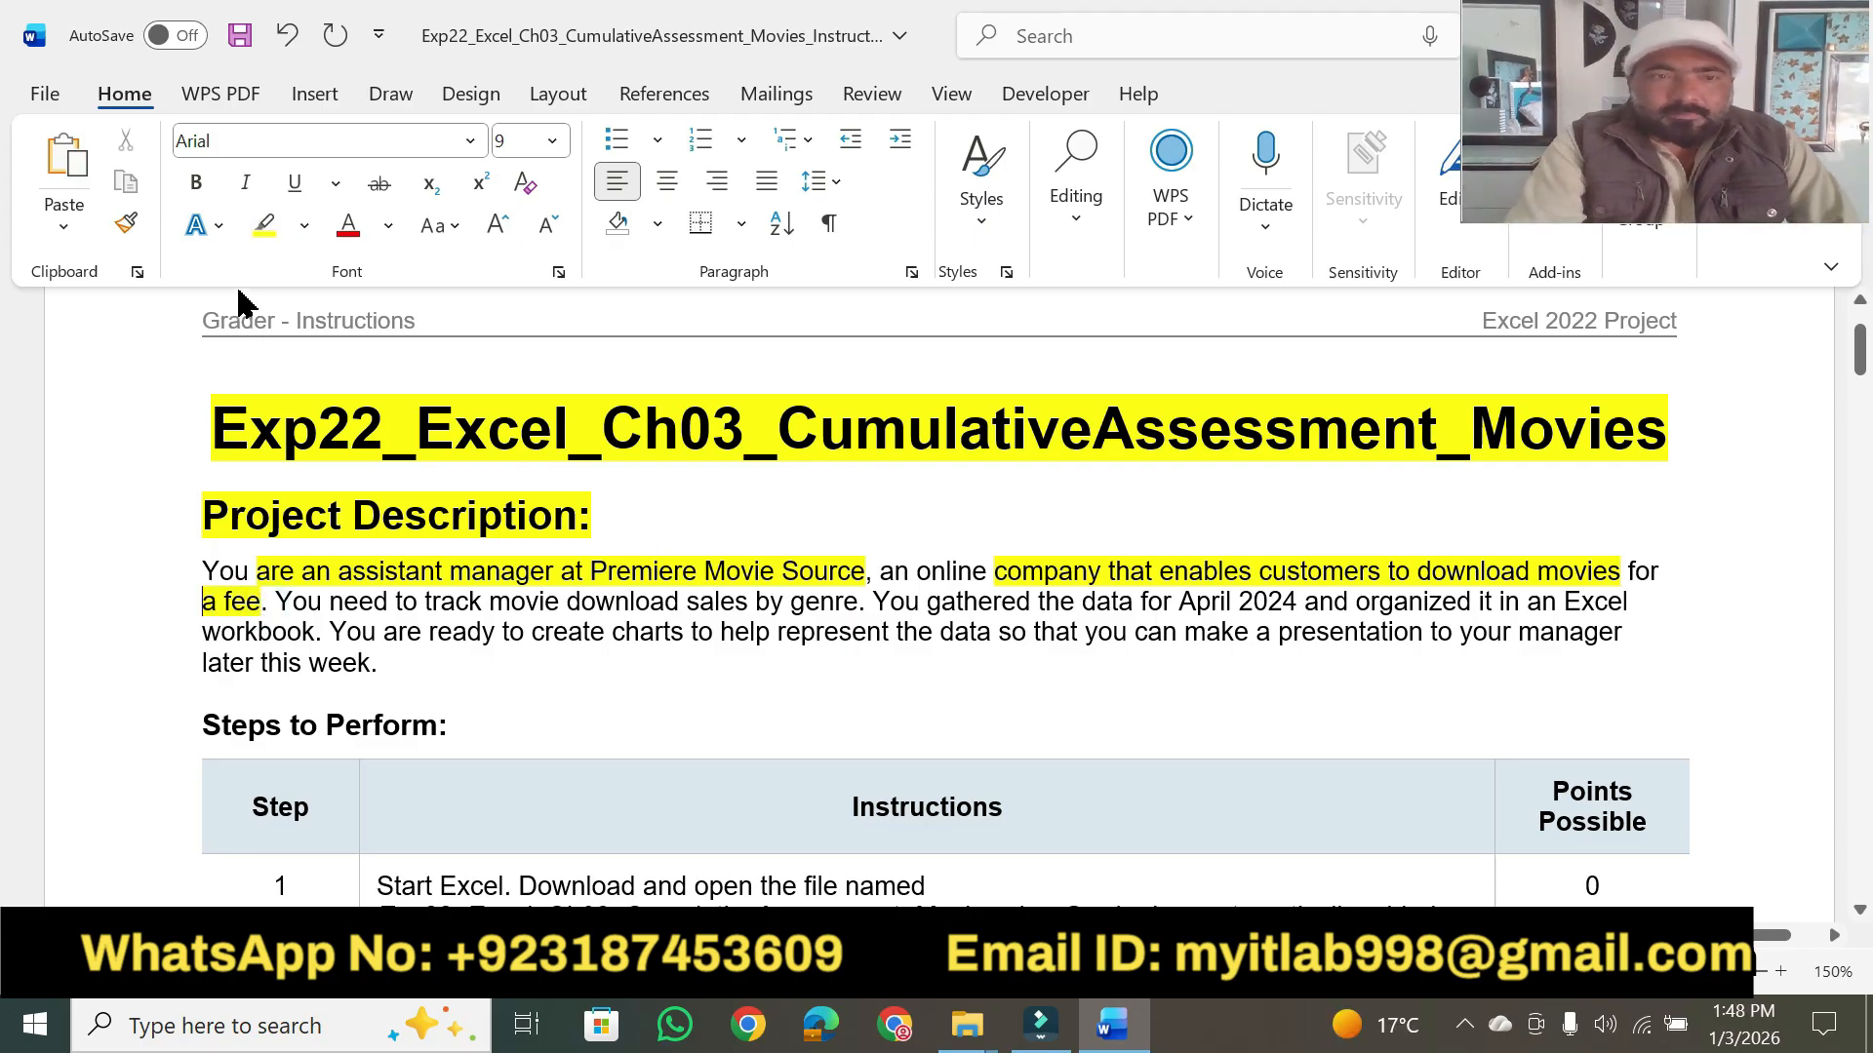
- Highlight the key phrases in the rest of the project description in yellow, from "track movie download sales by genre" through "later this week."
left_click(264, 225)
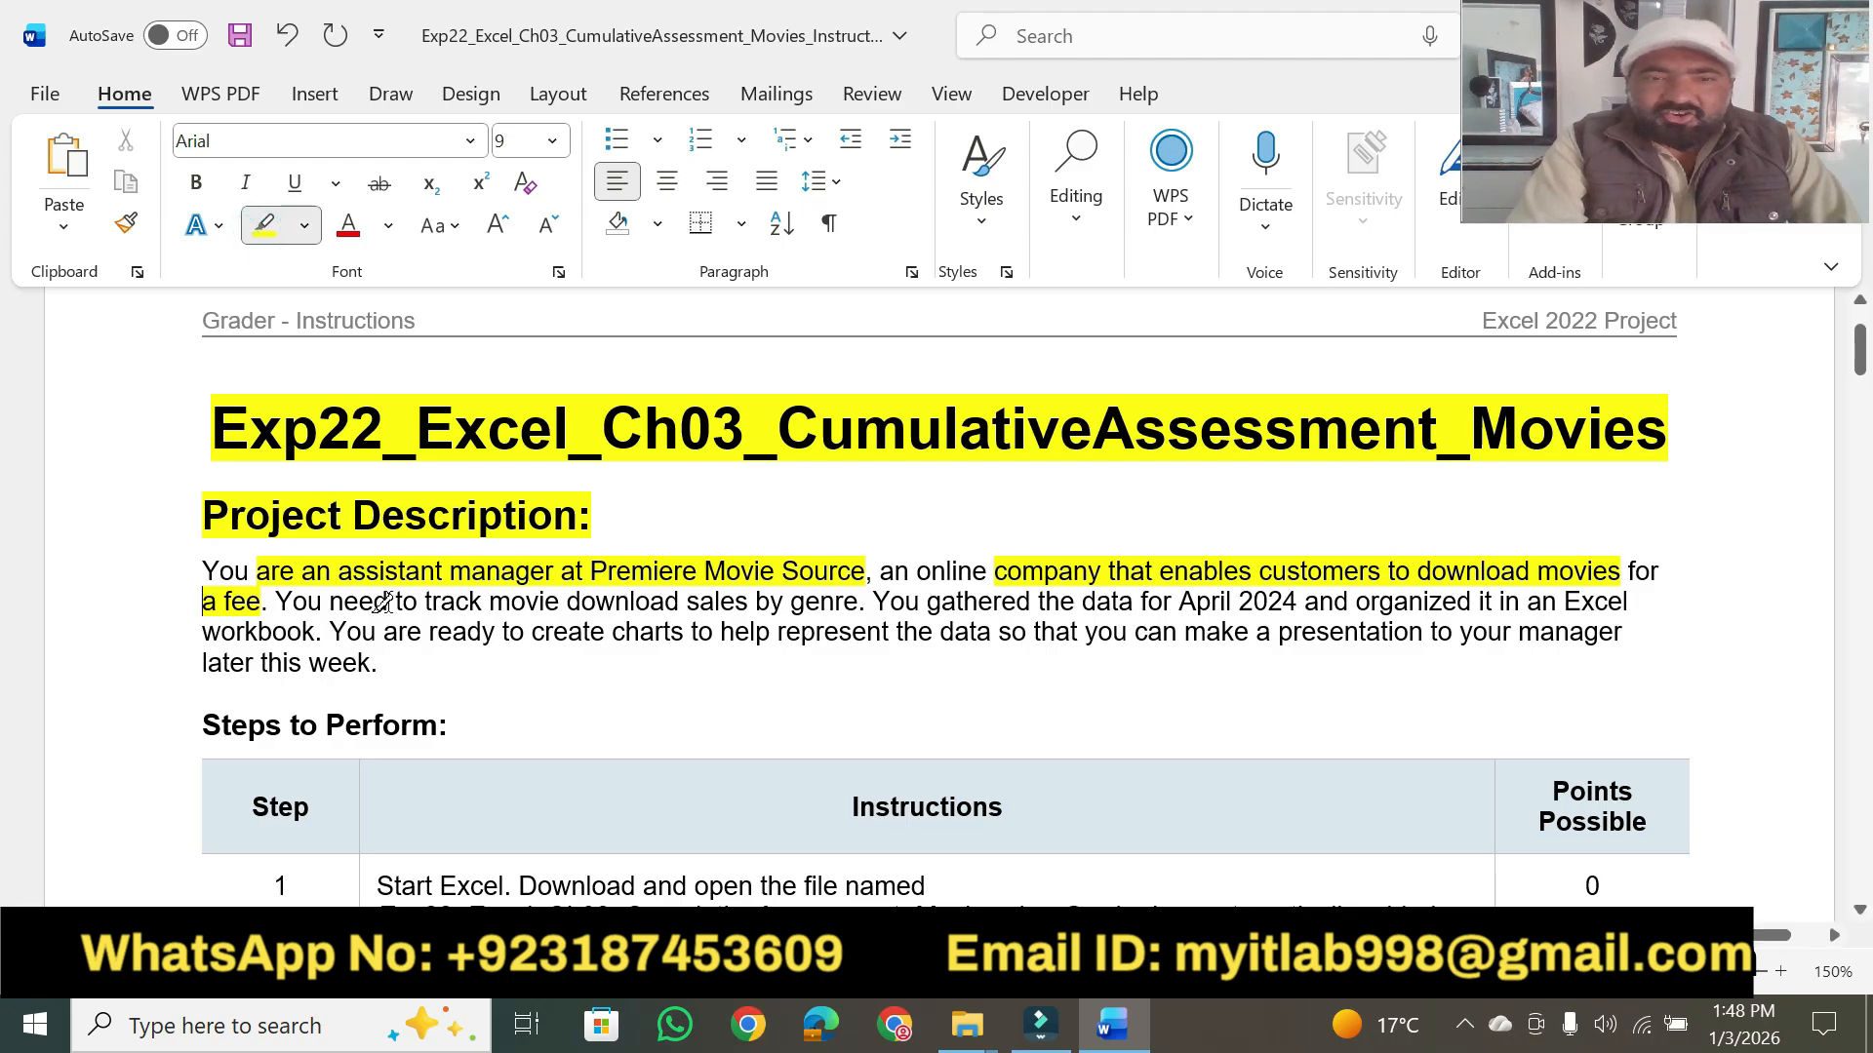
left_click_drag(422, 603, 858, 602)
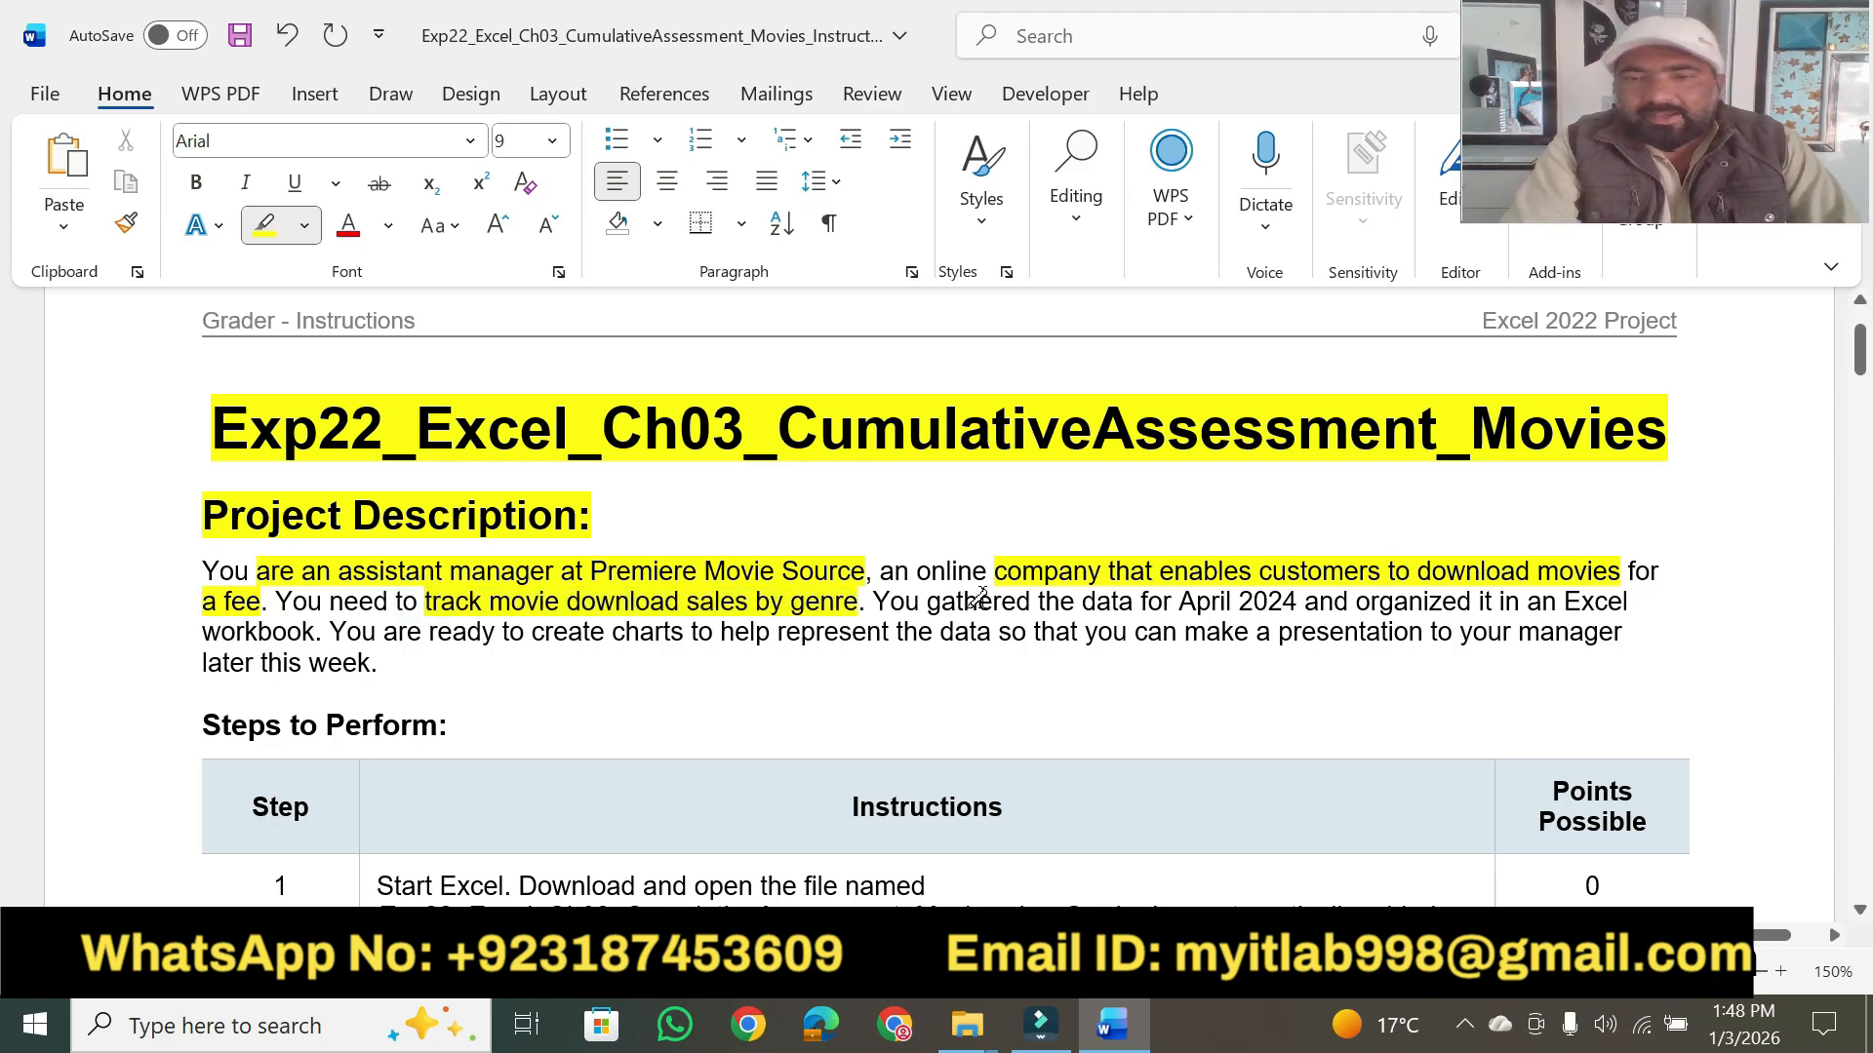
left_click_drag(1081, 602, 1649, 601)
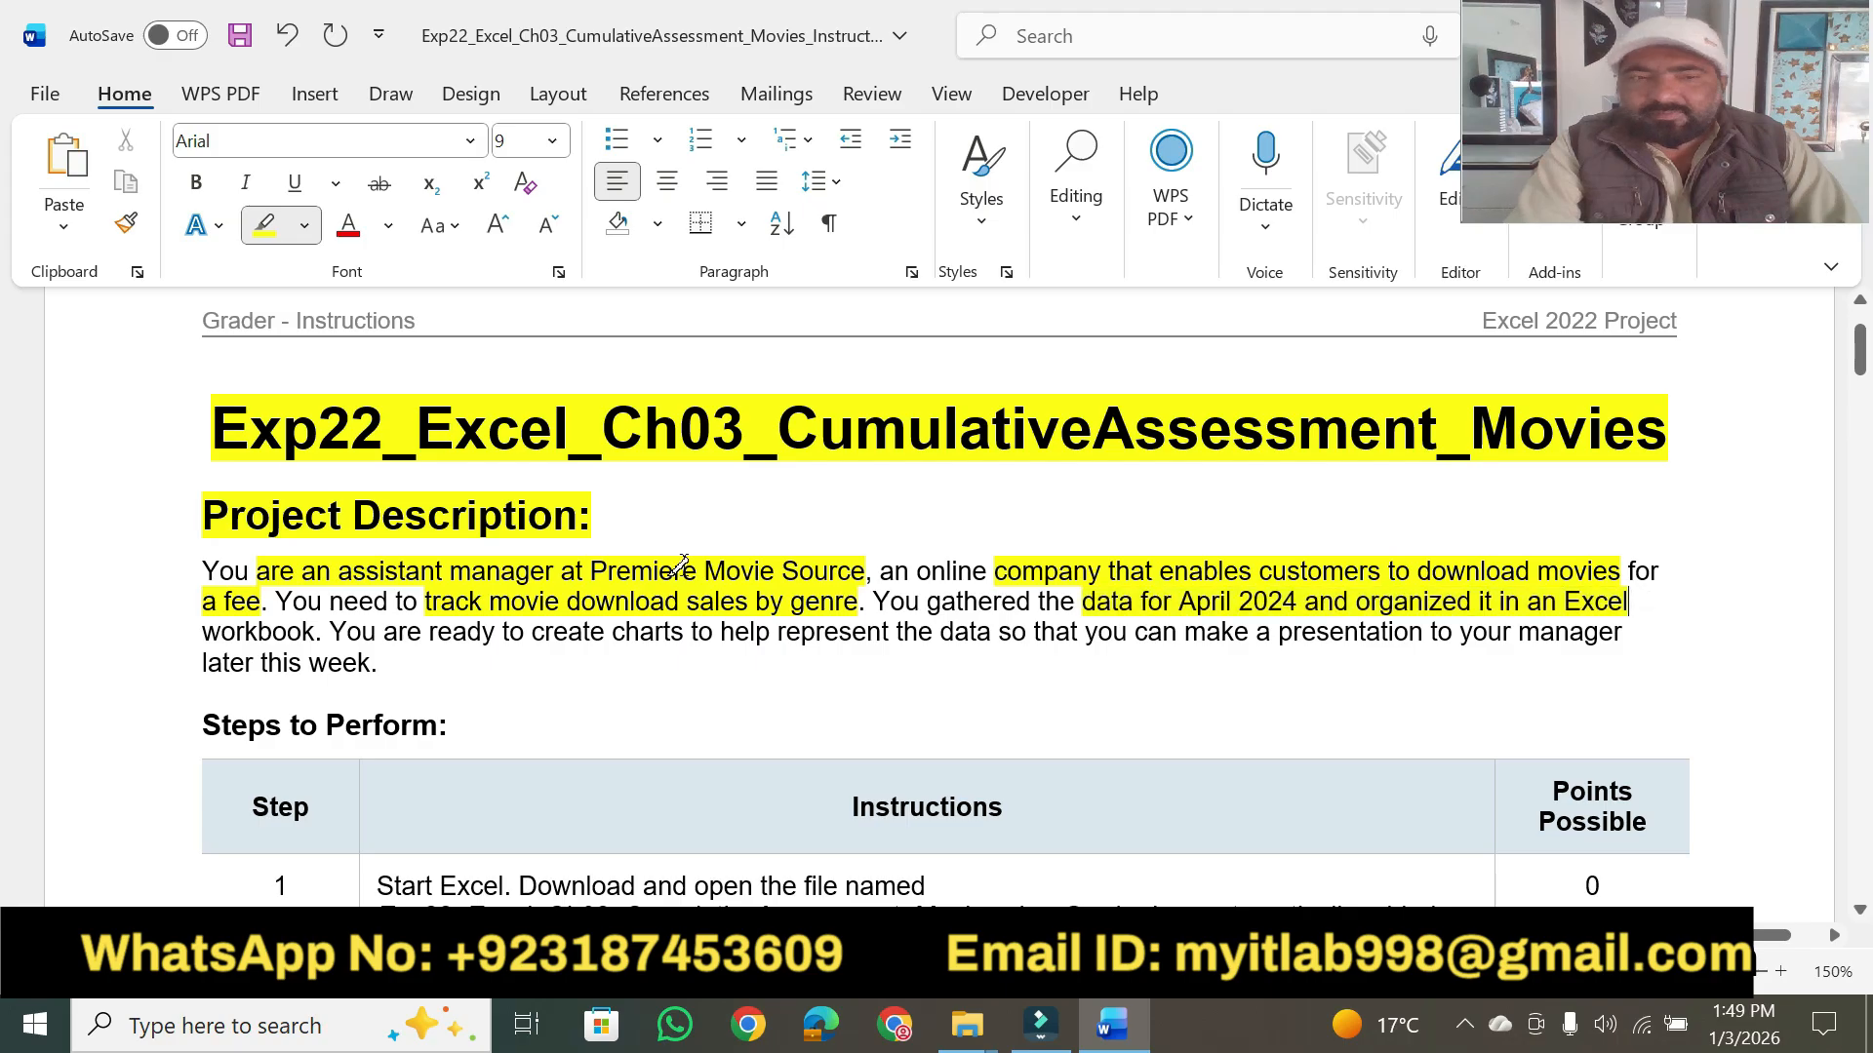
left_click_drag(209, 631, 1424, 631)
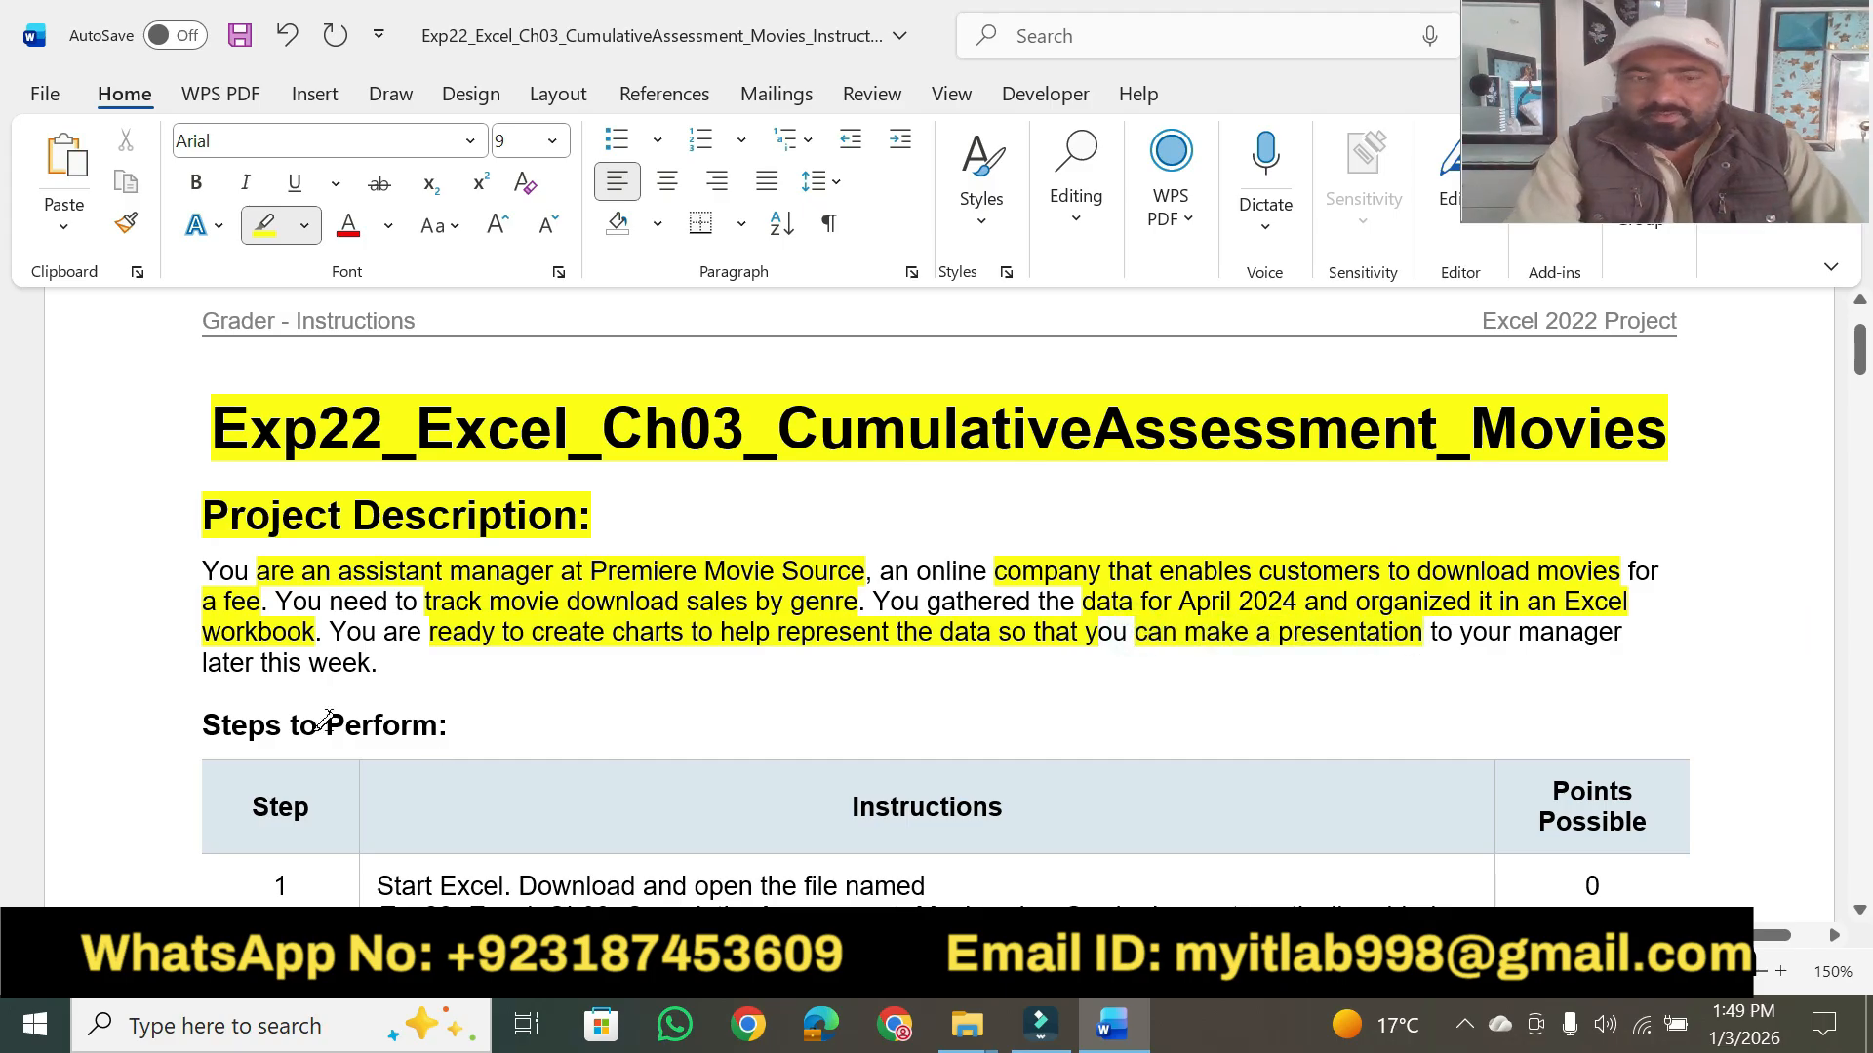
left_click_drag(200, 663, 378, 666)
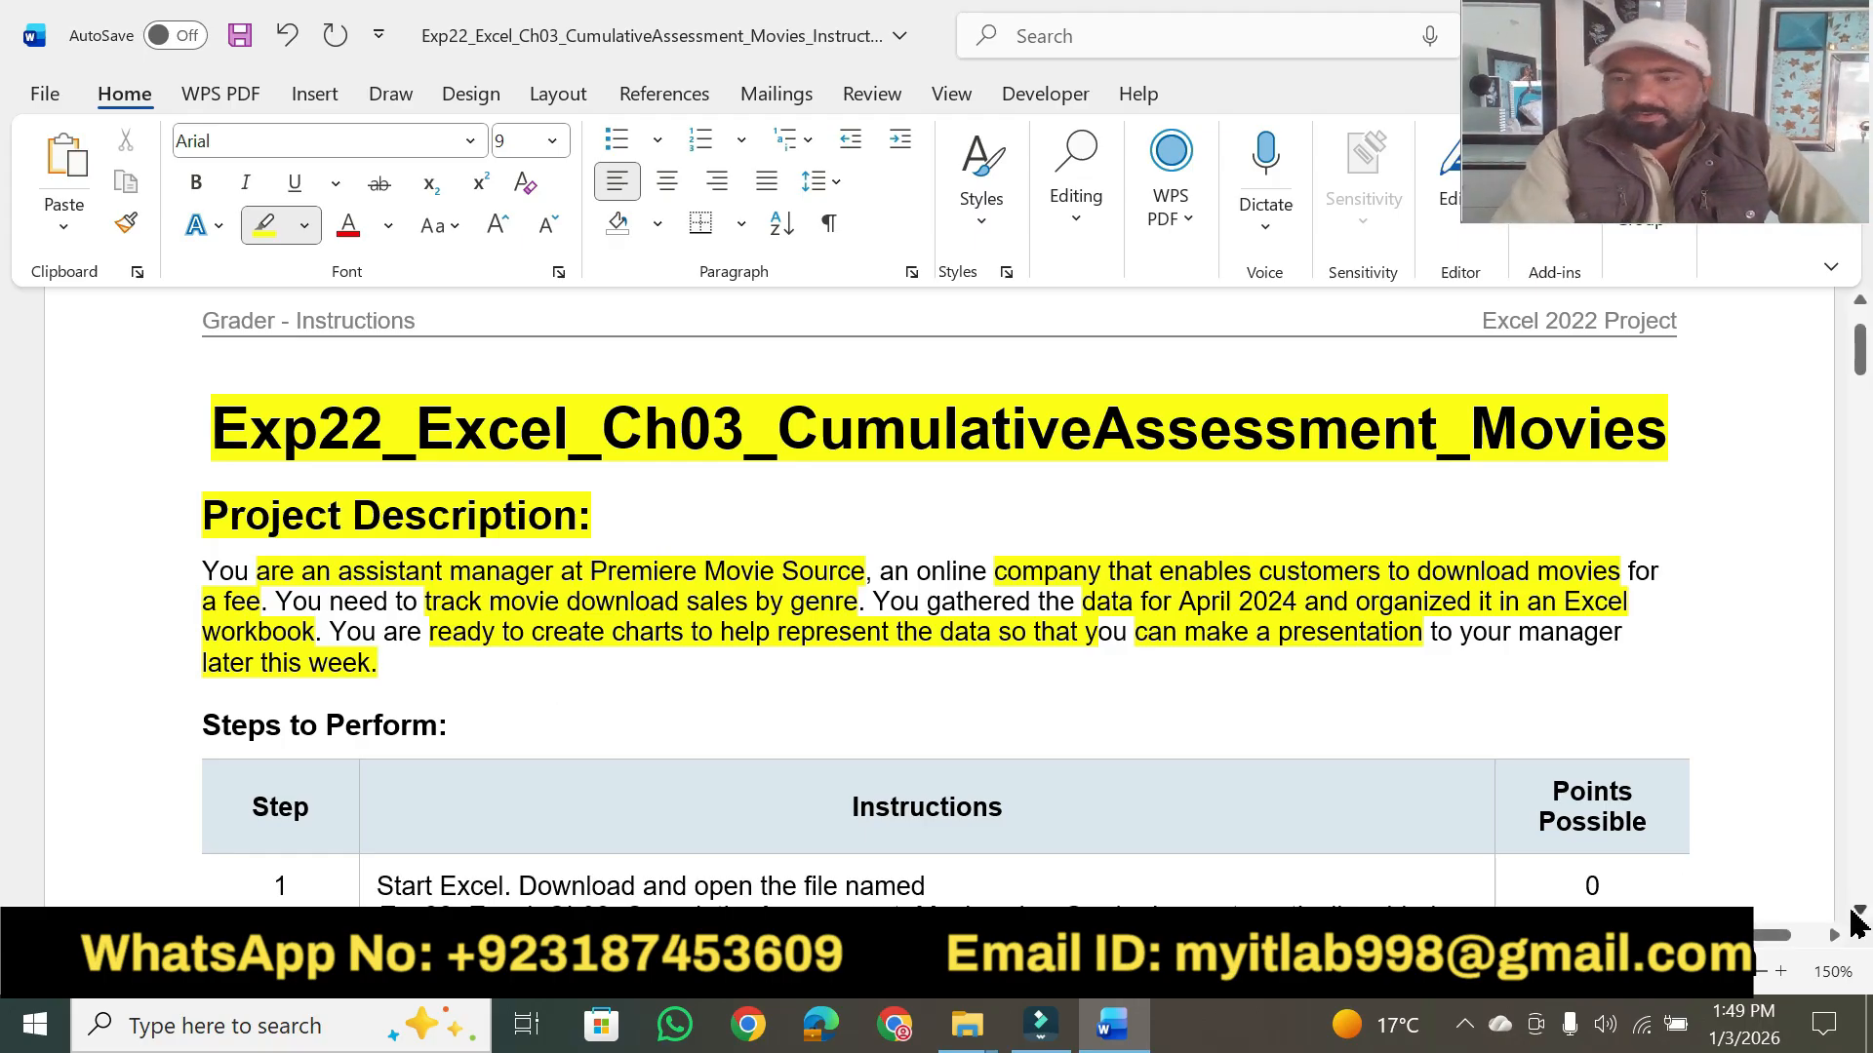
- Highlight the "Steps to Perform:" heading, the "Instructions" column header and the key phrases of step 1 in yellow
scroll(1857, 921, "down", 4)
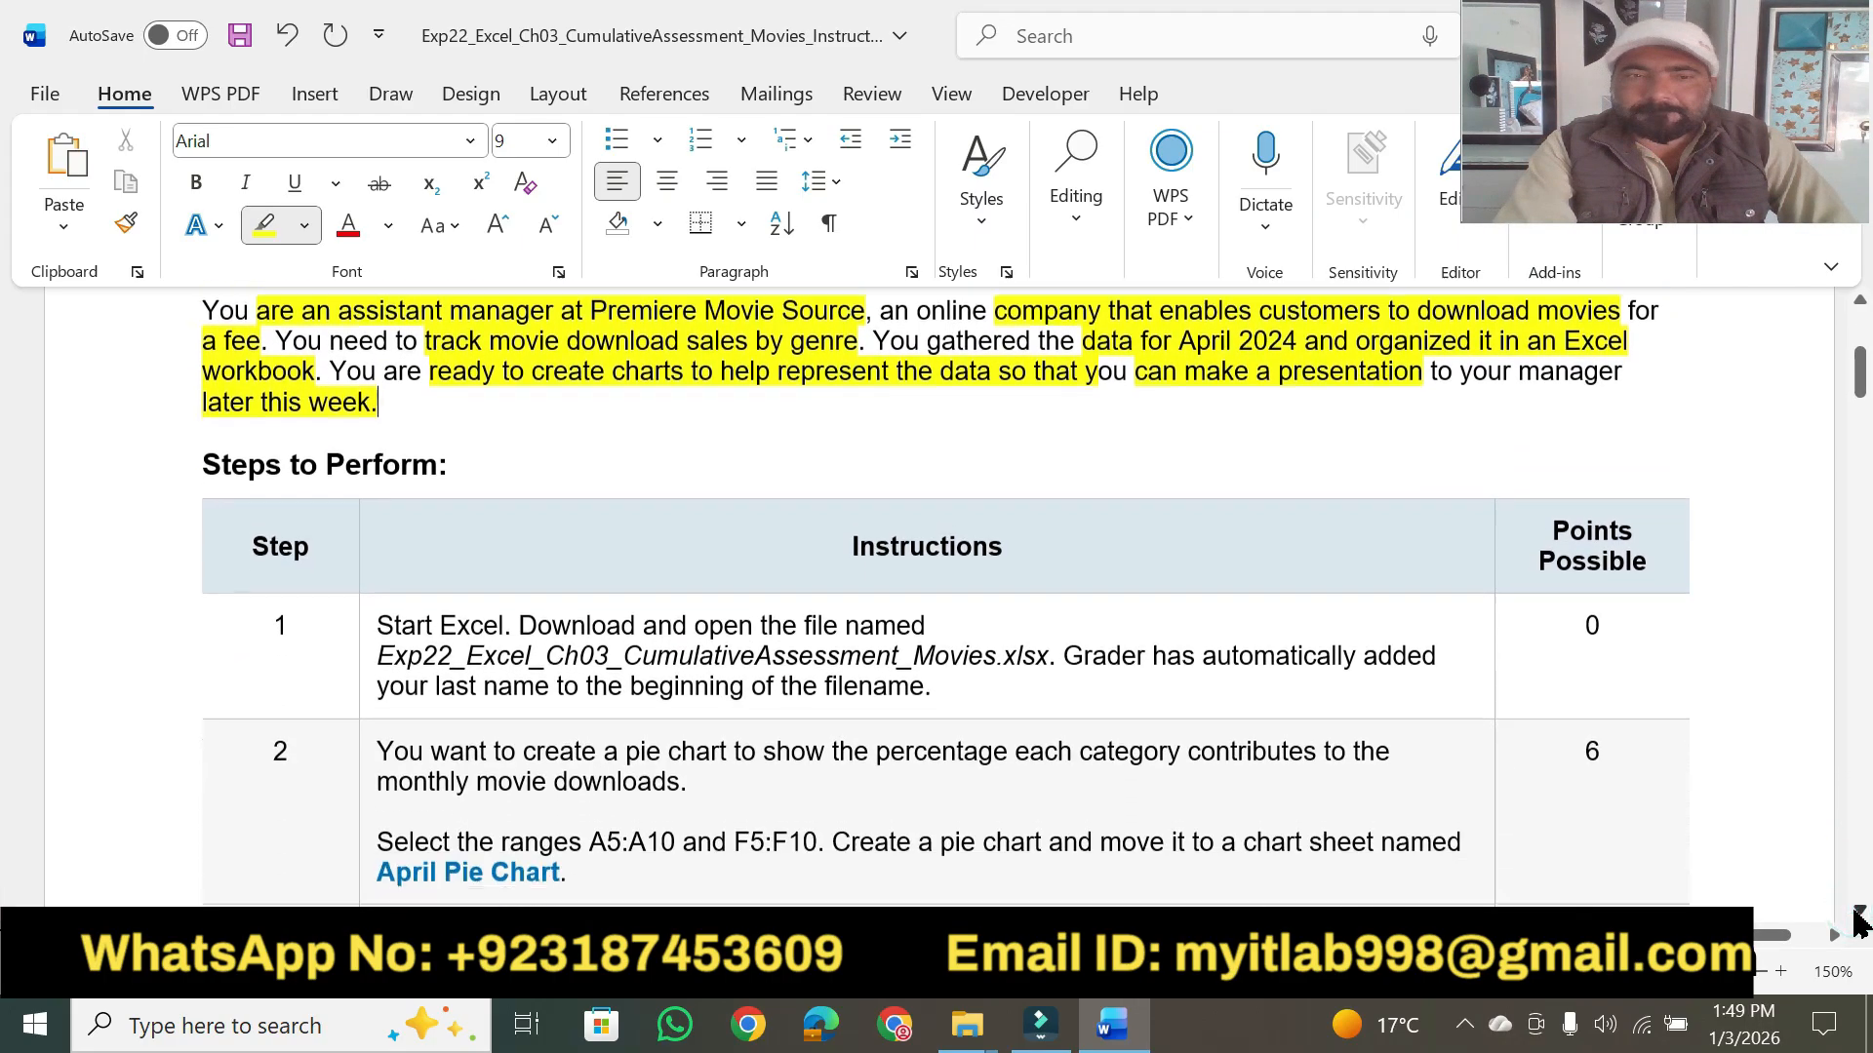
left_click_drag(204, 324, 450, 327)
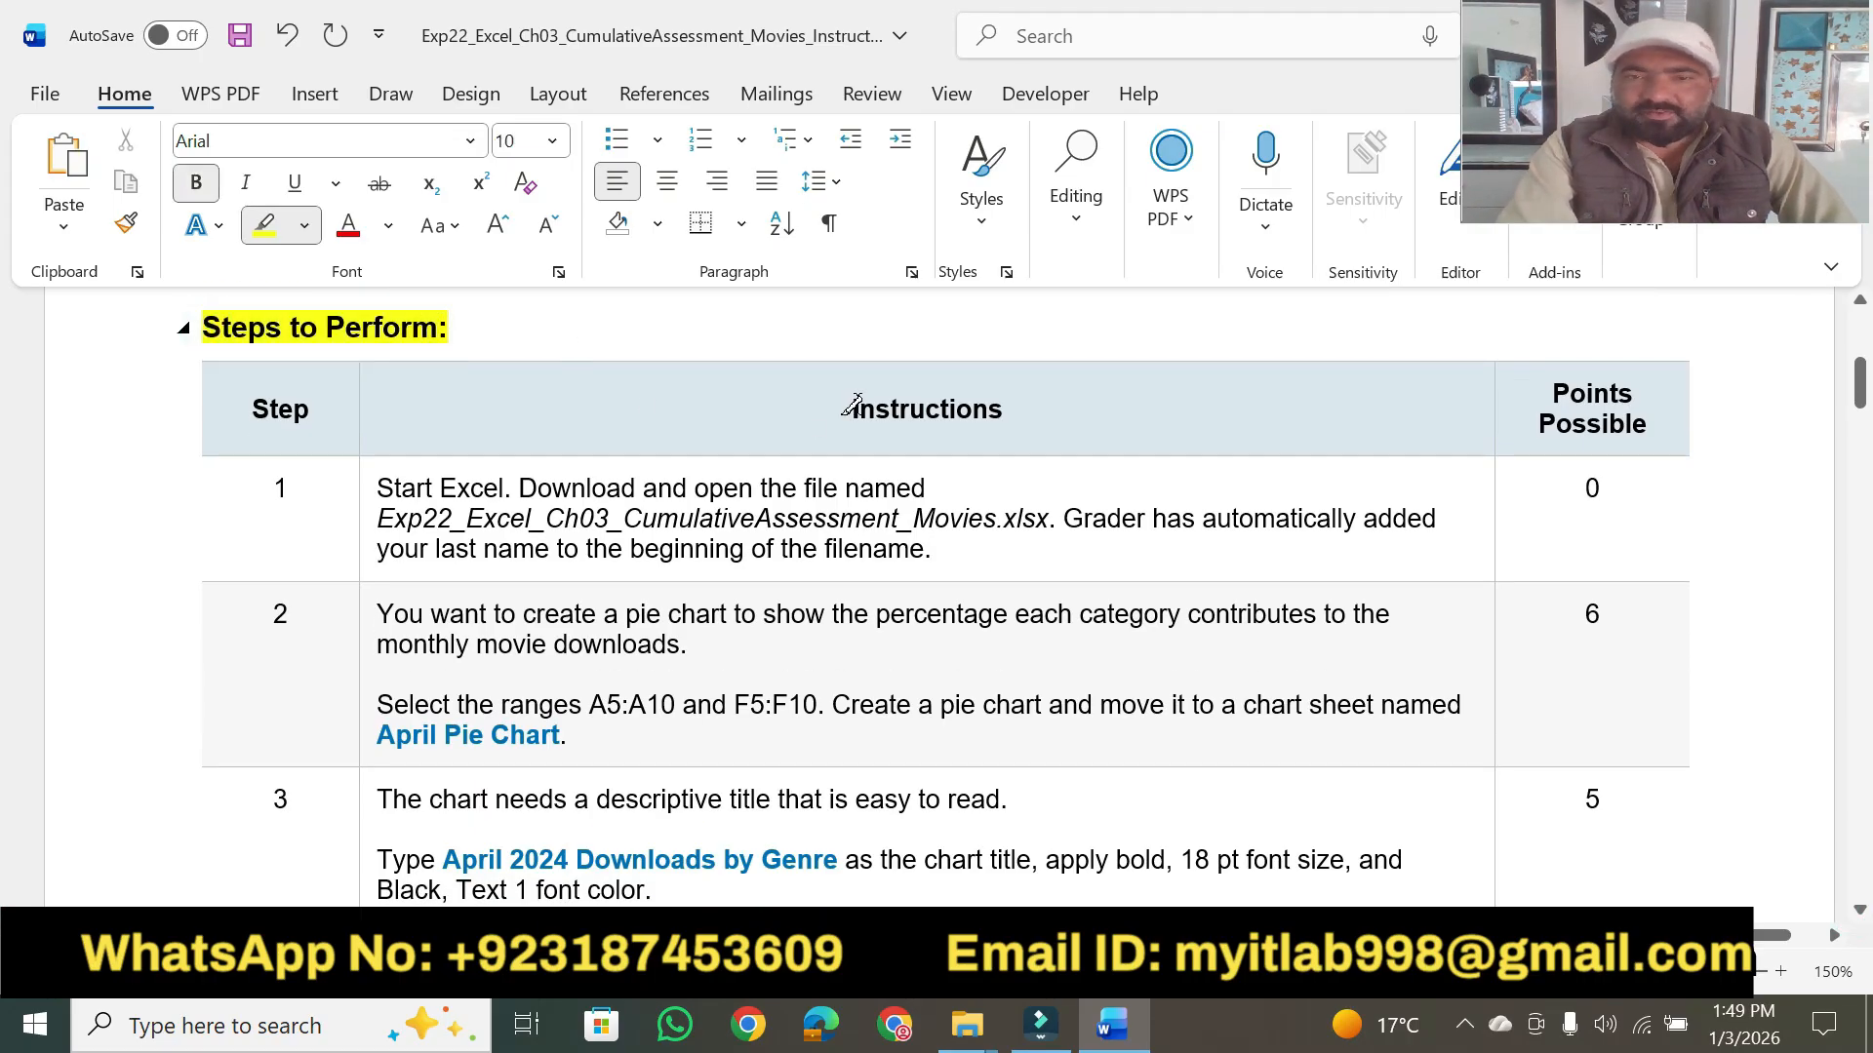
left_click_drag(838, 414, 1001, 417)
left_click_drag(373, 487, 929, 483)
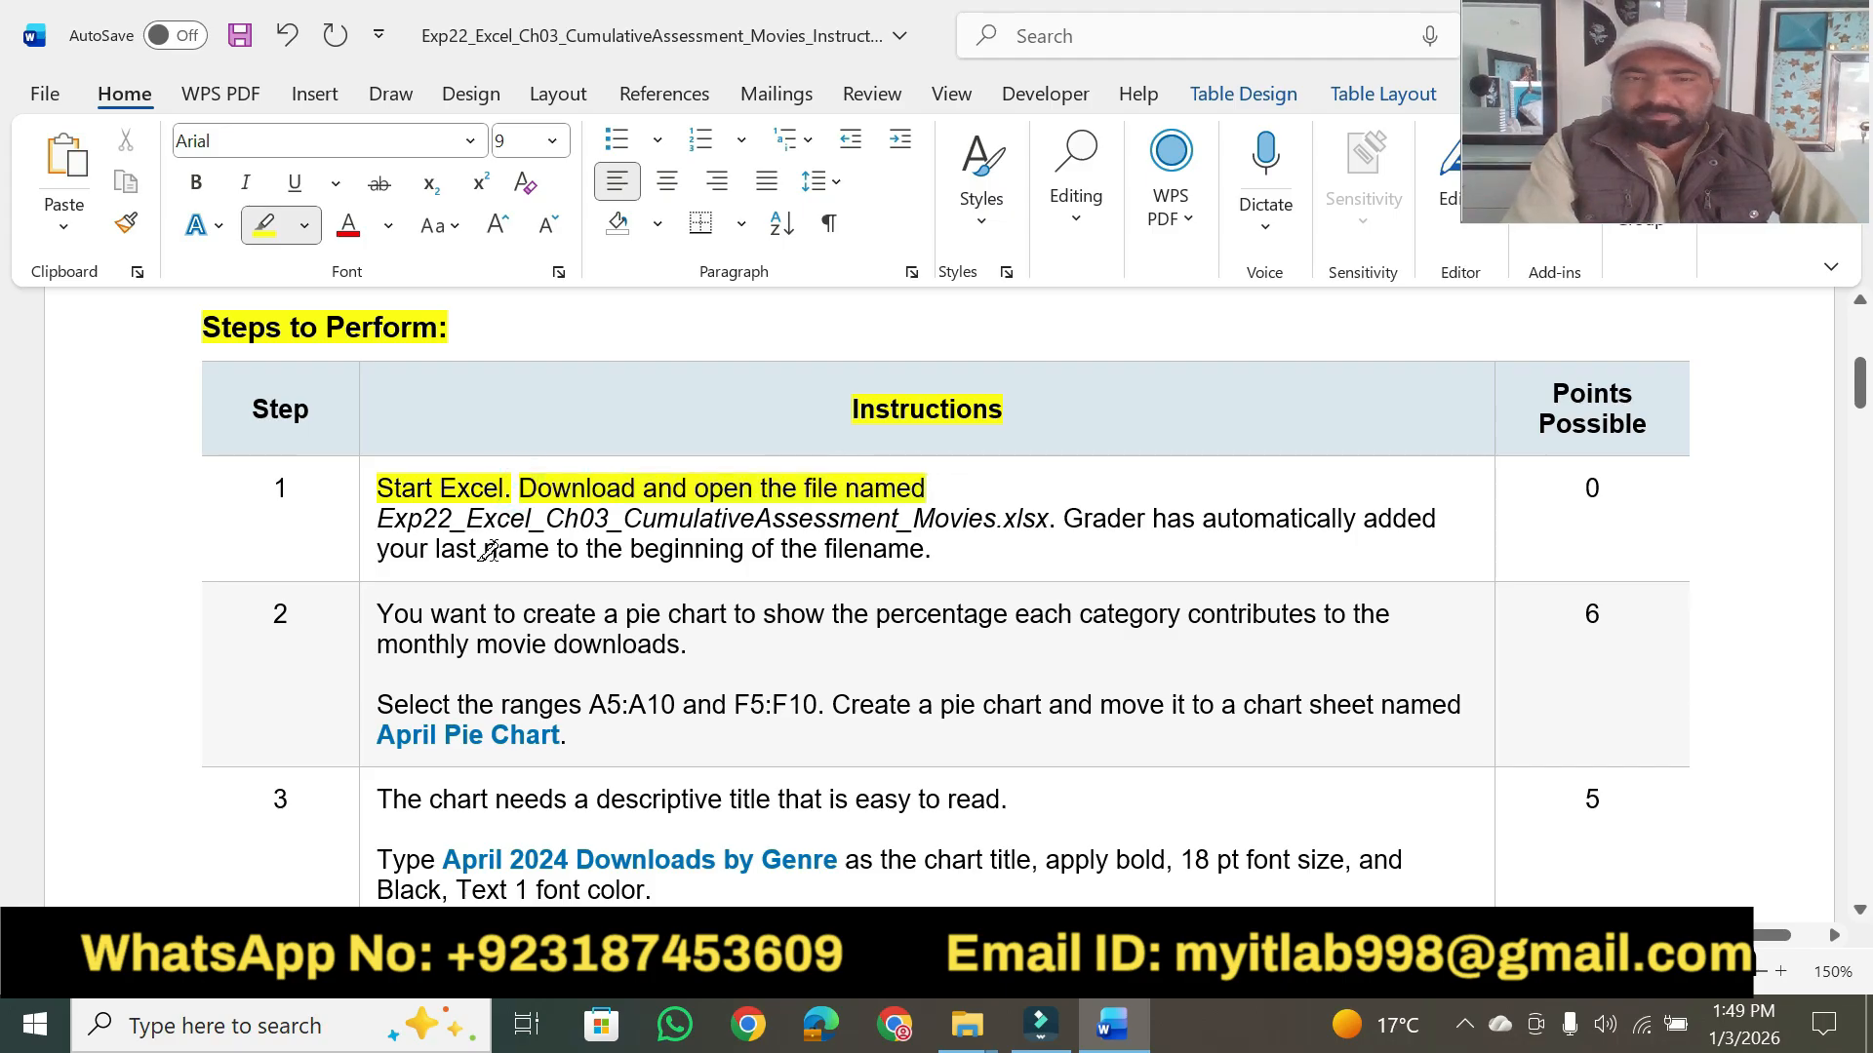
mouse_move(375, 517)
left_mouse_down()
mouse_move(912, 490)
mouse_move(1354, 514)
left_mouse_up()
left_click_drag(441, 549, 937, 548)
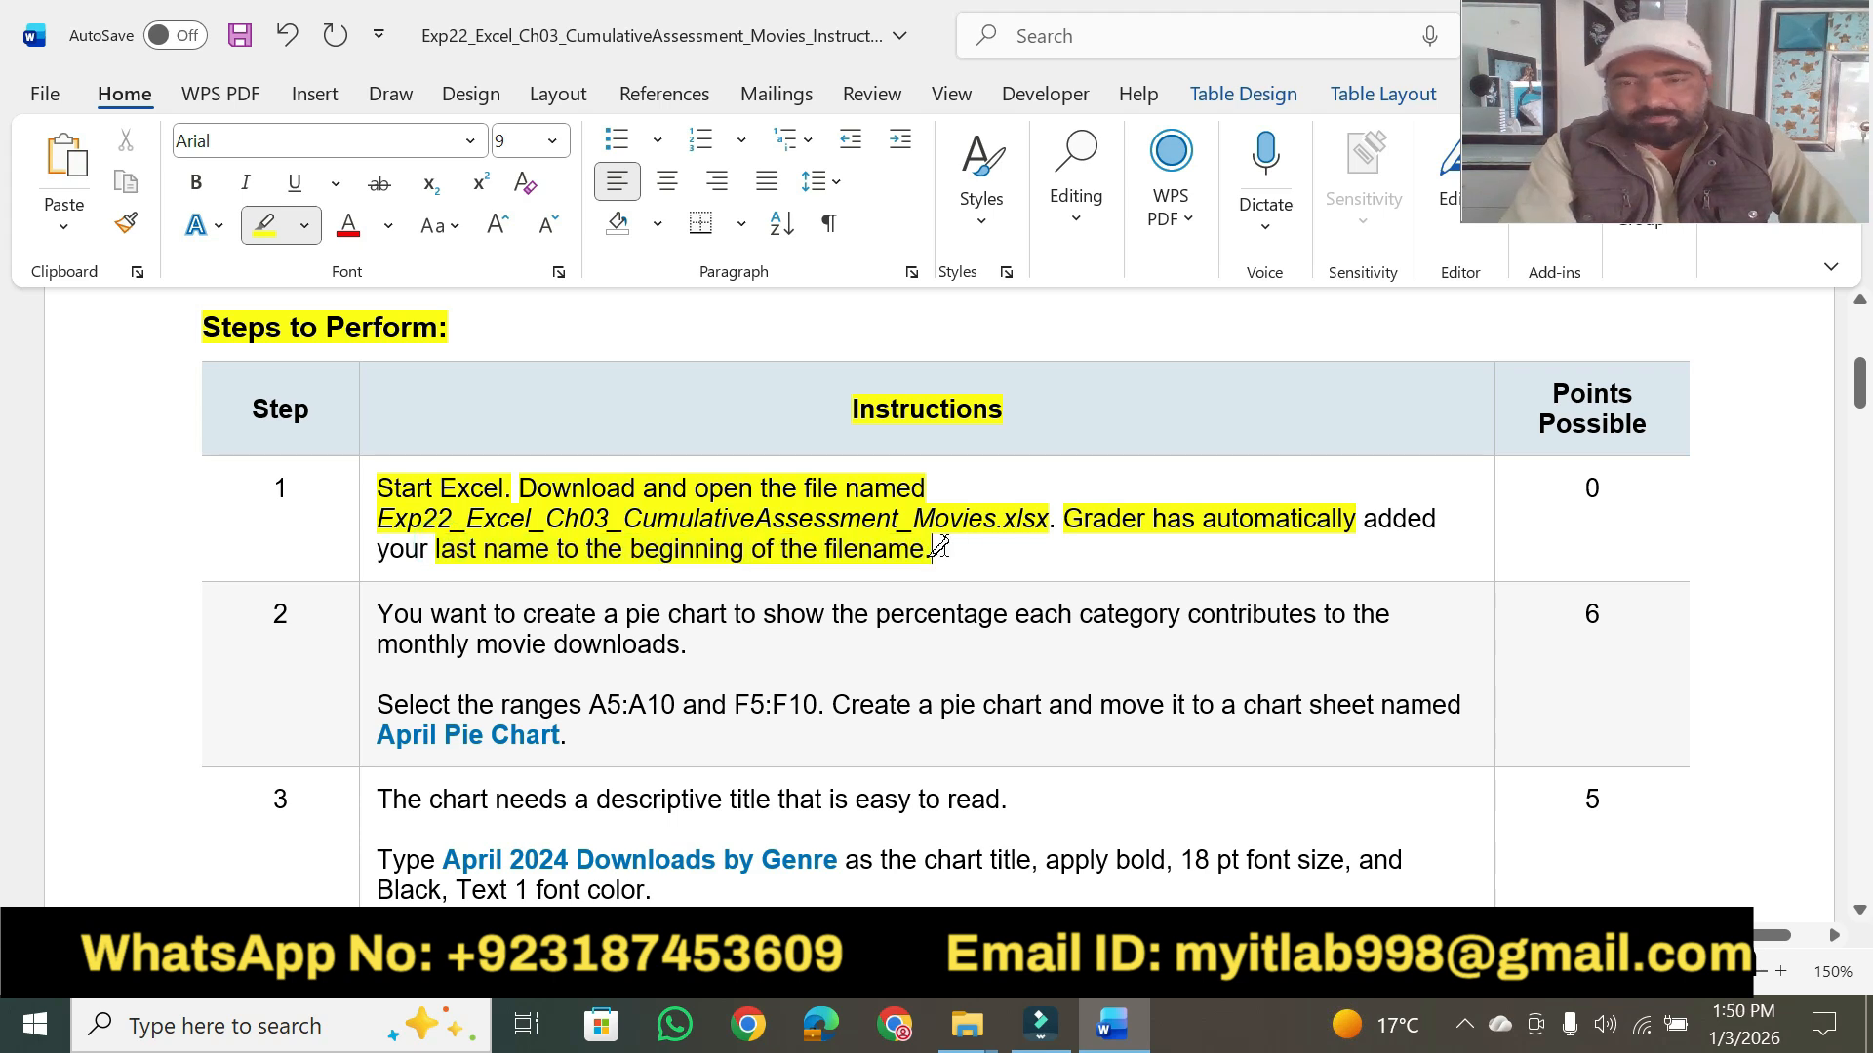
- Switch to File Explorer and open the Excel workbook for Exp22_Excel_Ch03_CumulativeAssessment_Movies from the assignment folder
left_click(967, 1025)
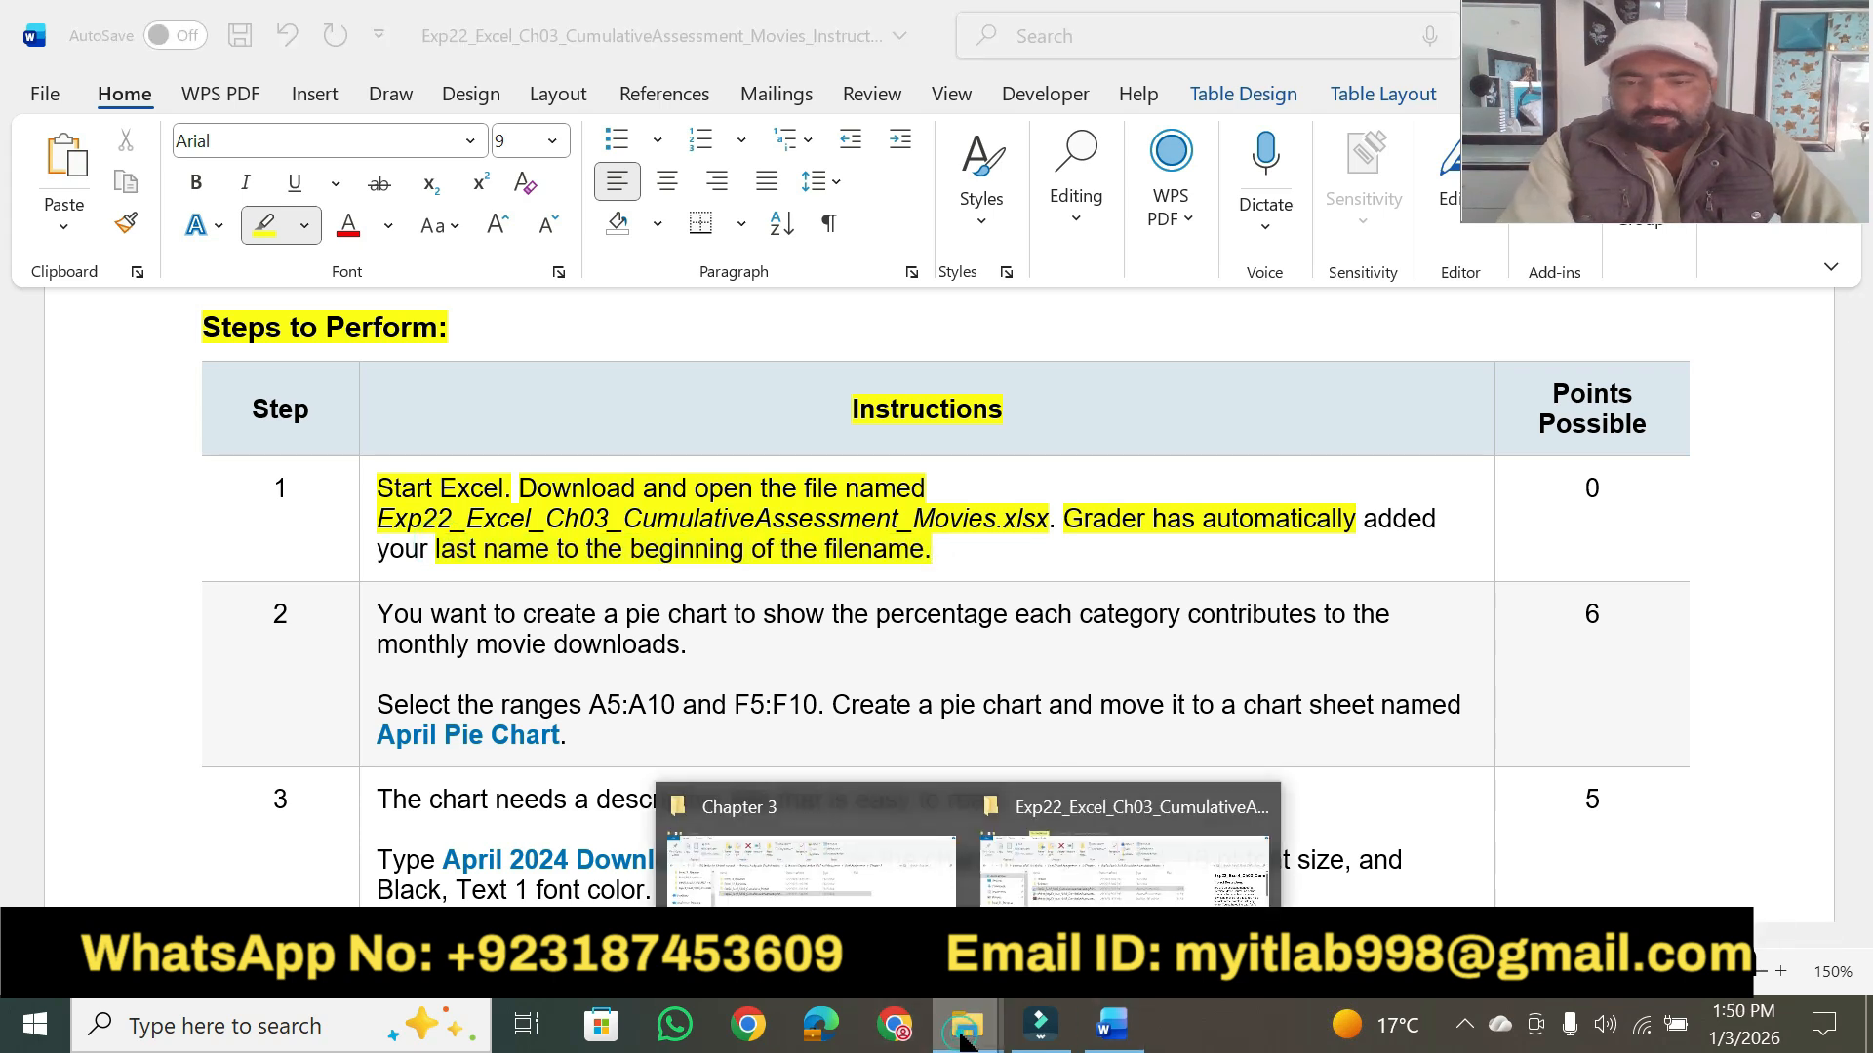
left_click(1123, 868)
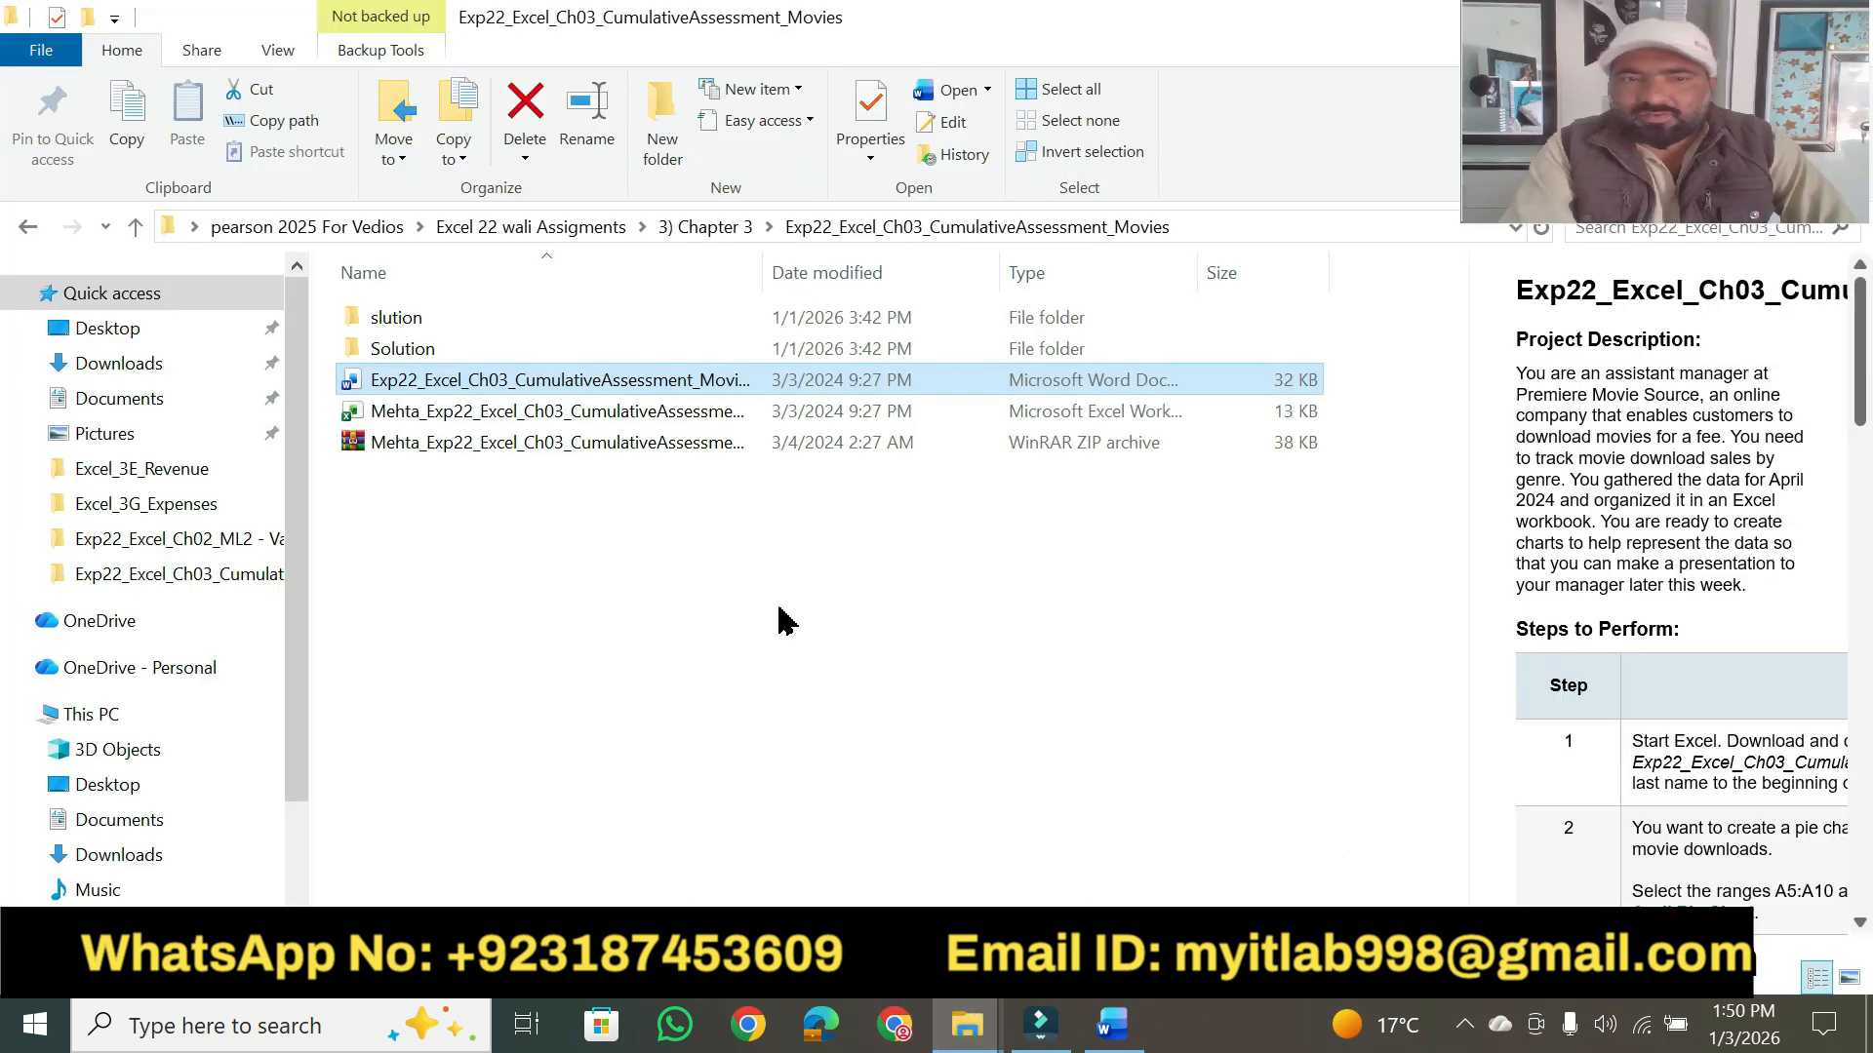
left_click(543, 410)
left_click(543, 411)
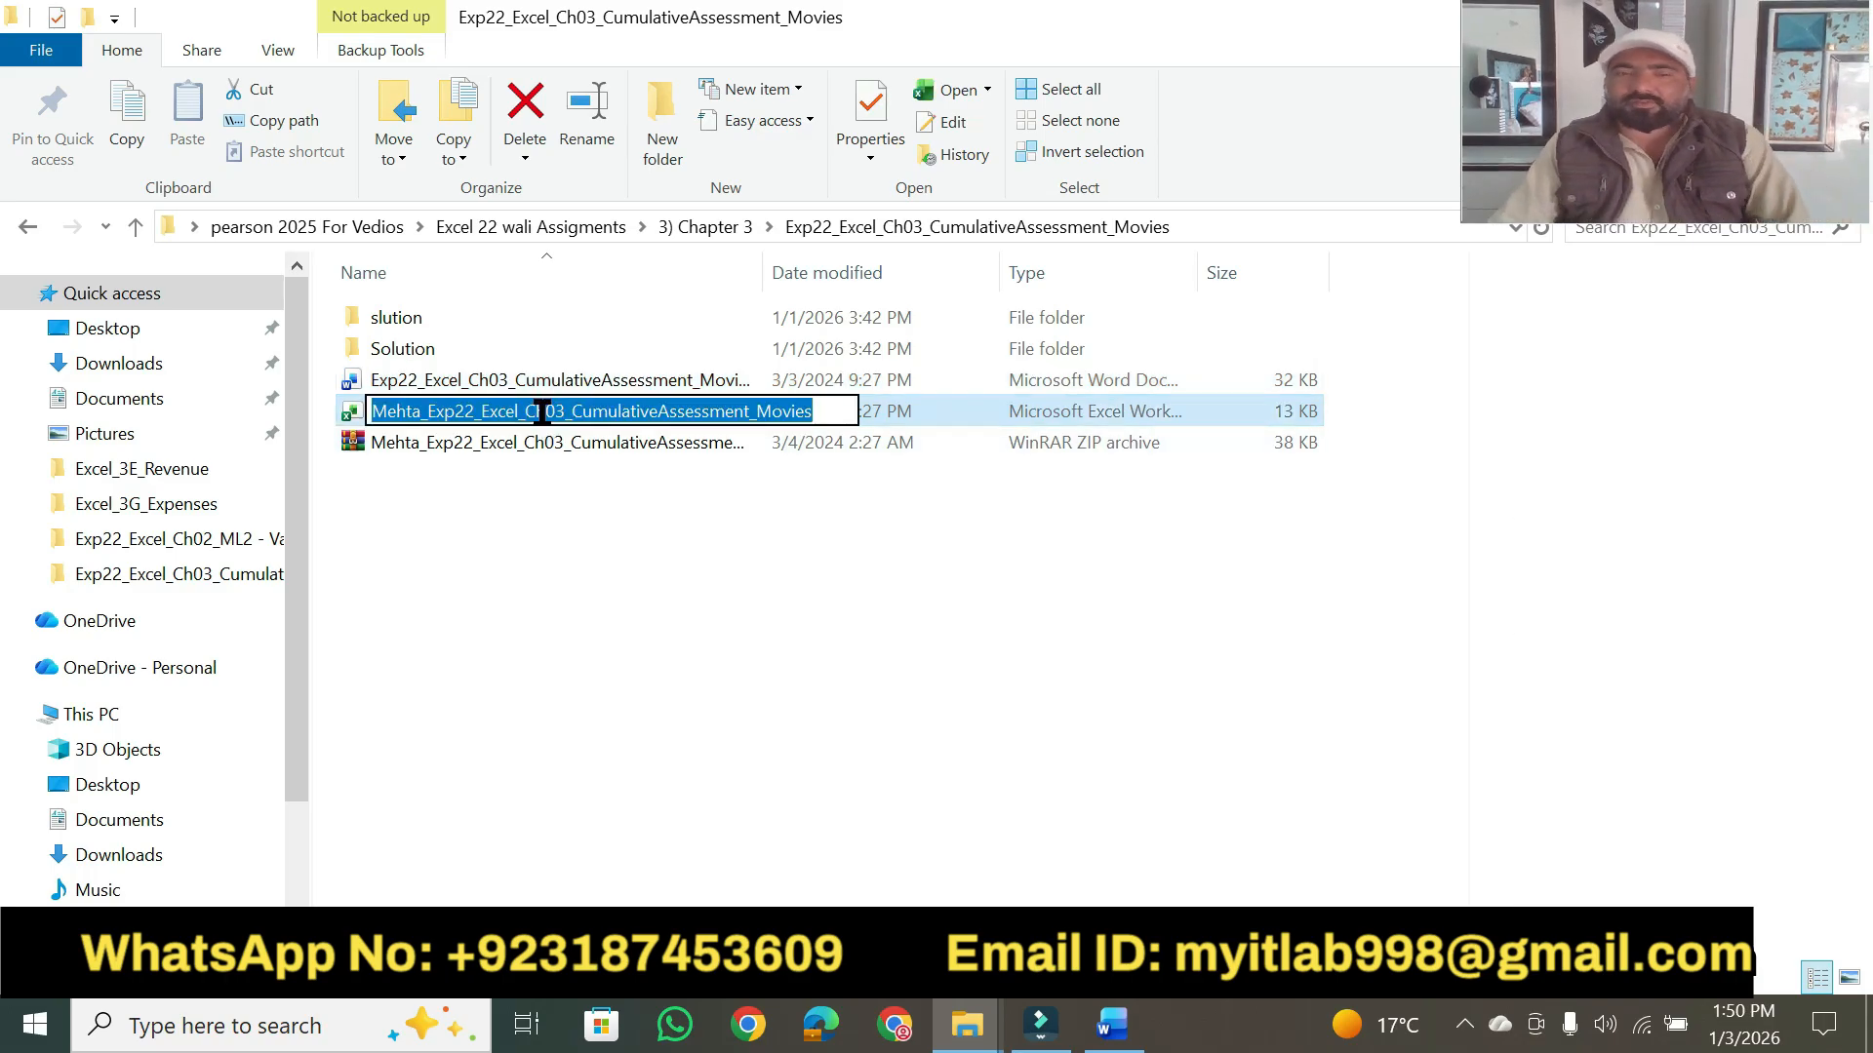
left_click(929, 414)
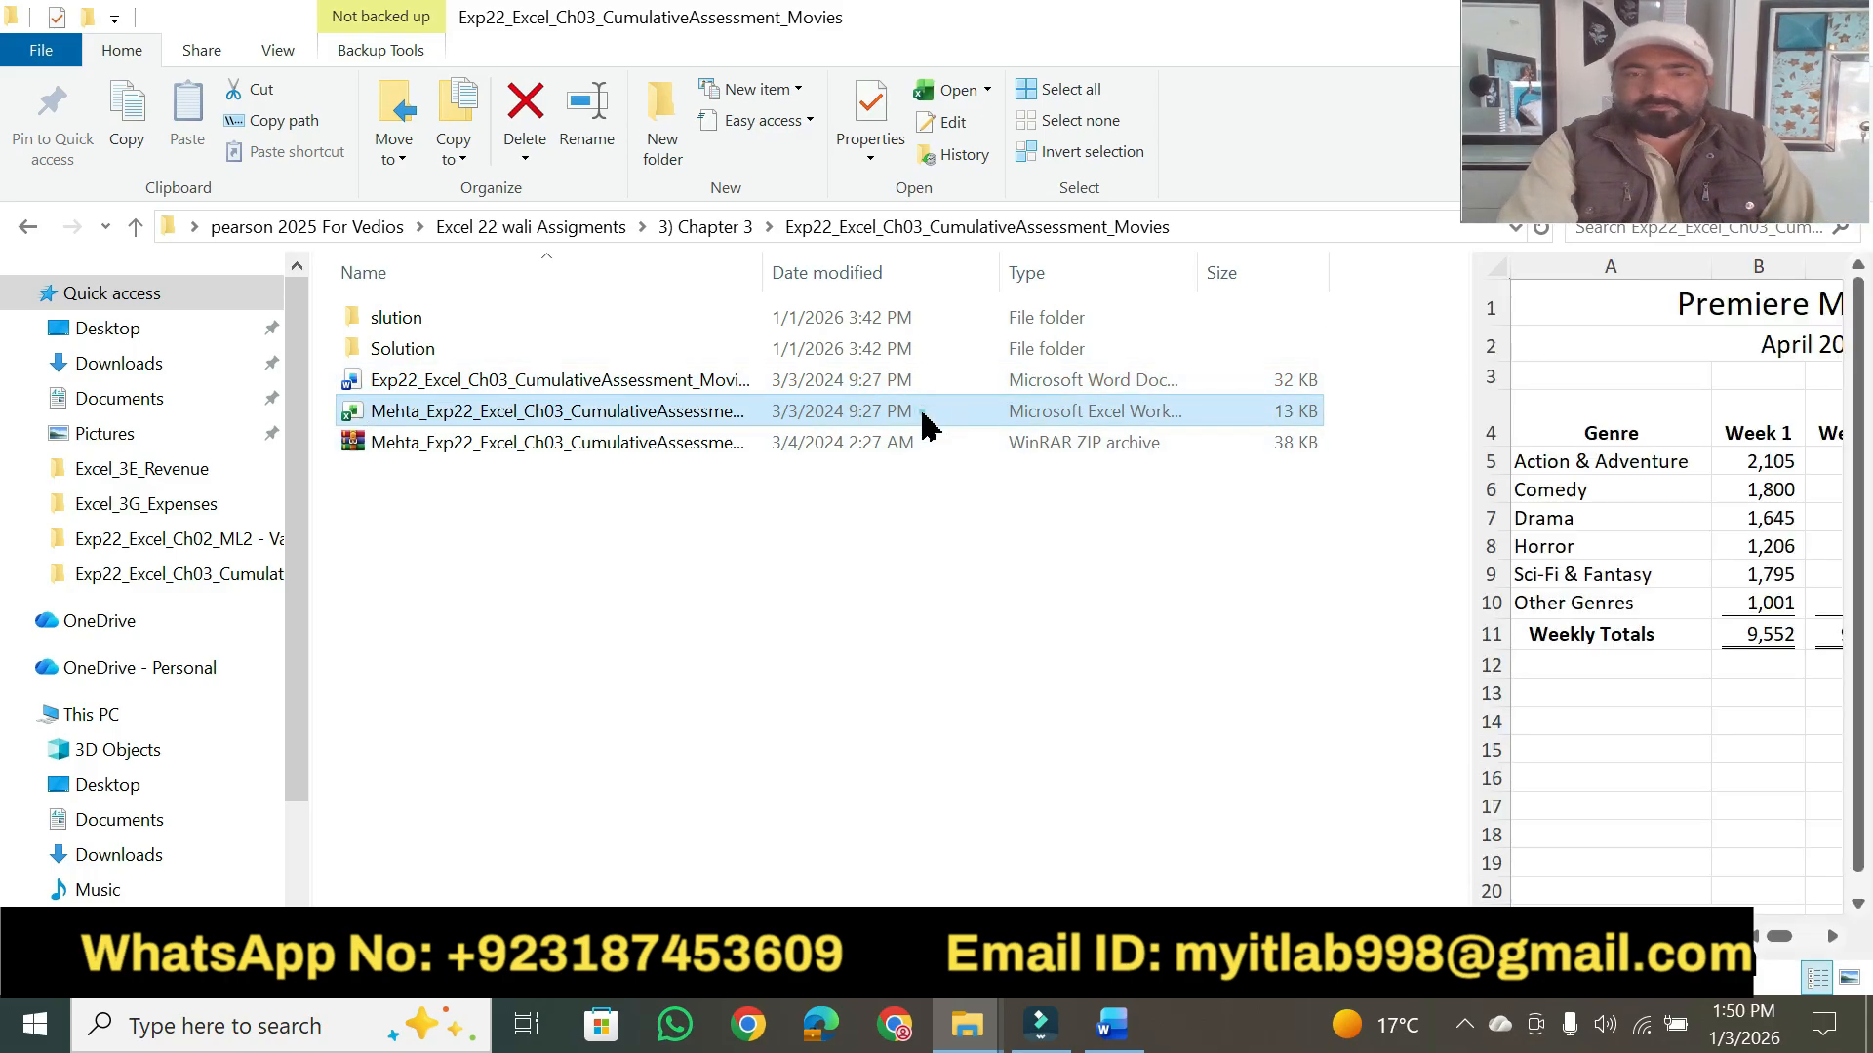
double_click(702, 429)
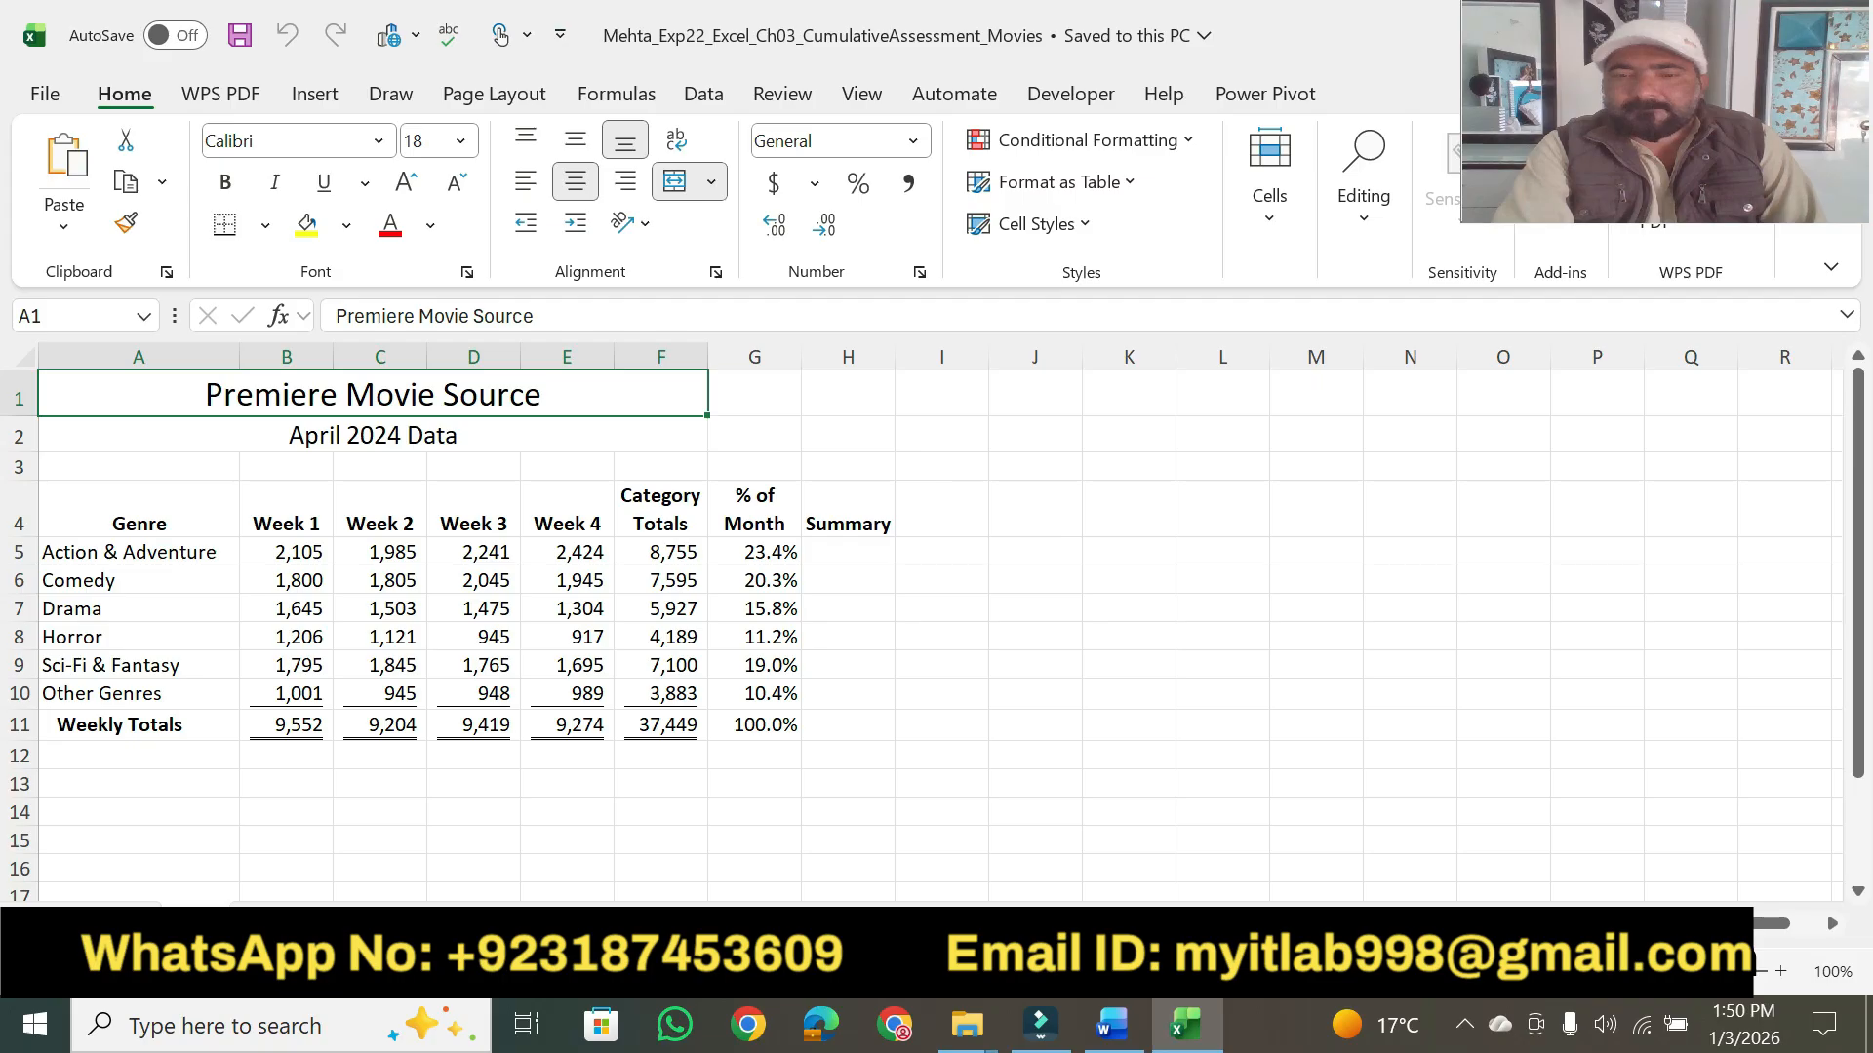
- Switch back to Word and highlight "You want to create a pie chart", "show the percentage each category contributes" and "monthly movie downloads" in step 2 in yellow
left_click(1112, 1024)
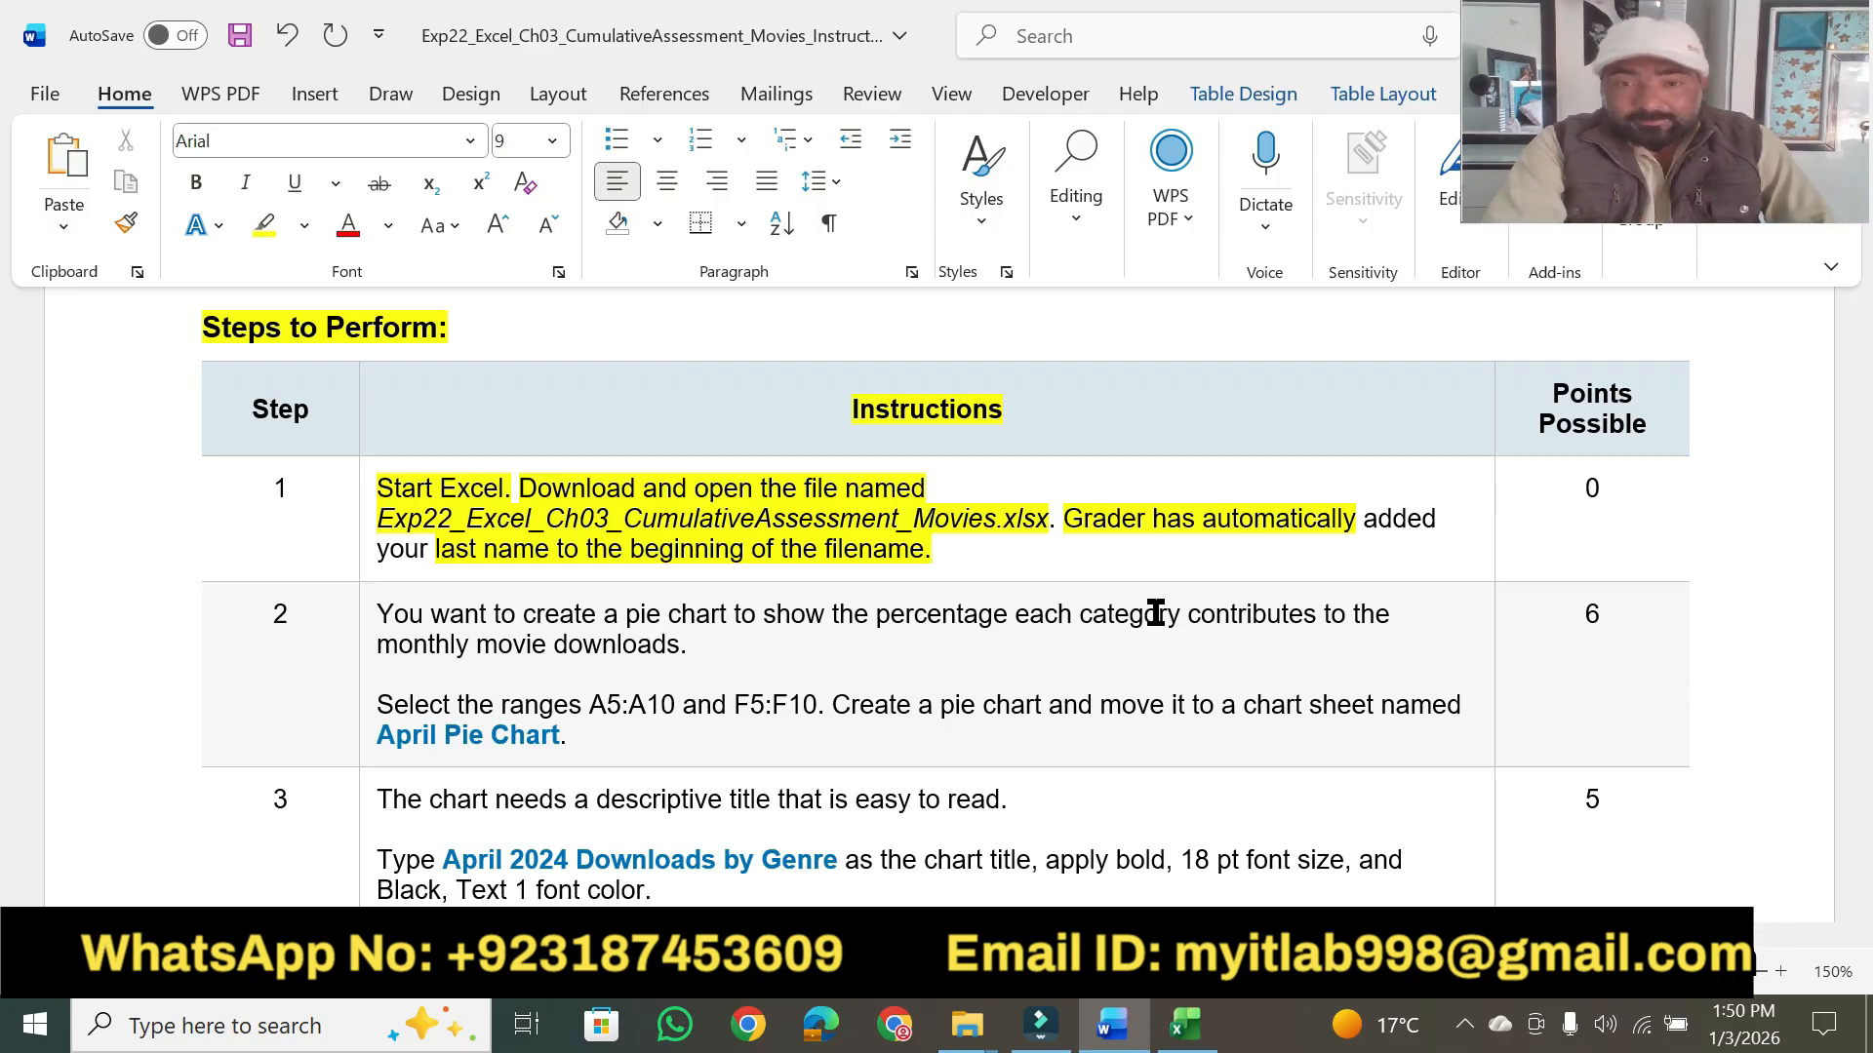
scroll(1860, 909, "down", 3)
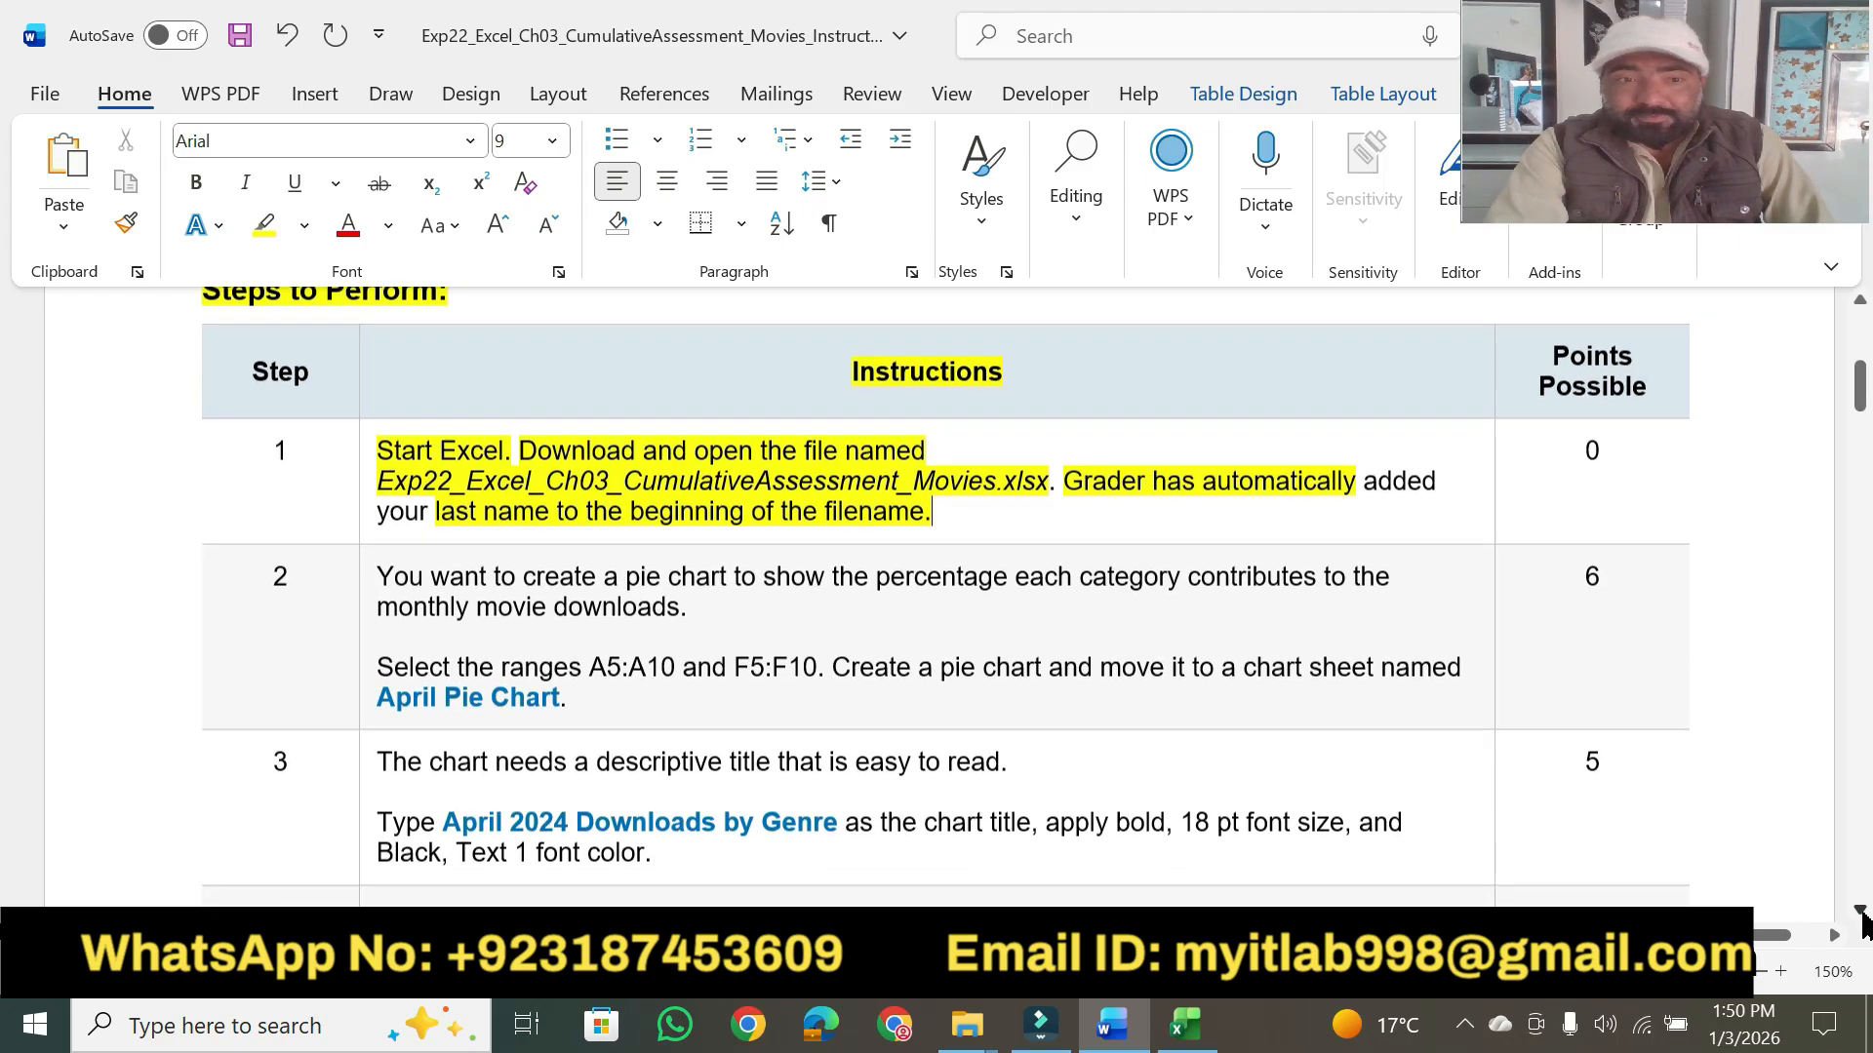
scroll(1863, 922, "down", 3)
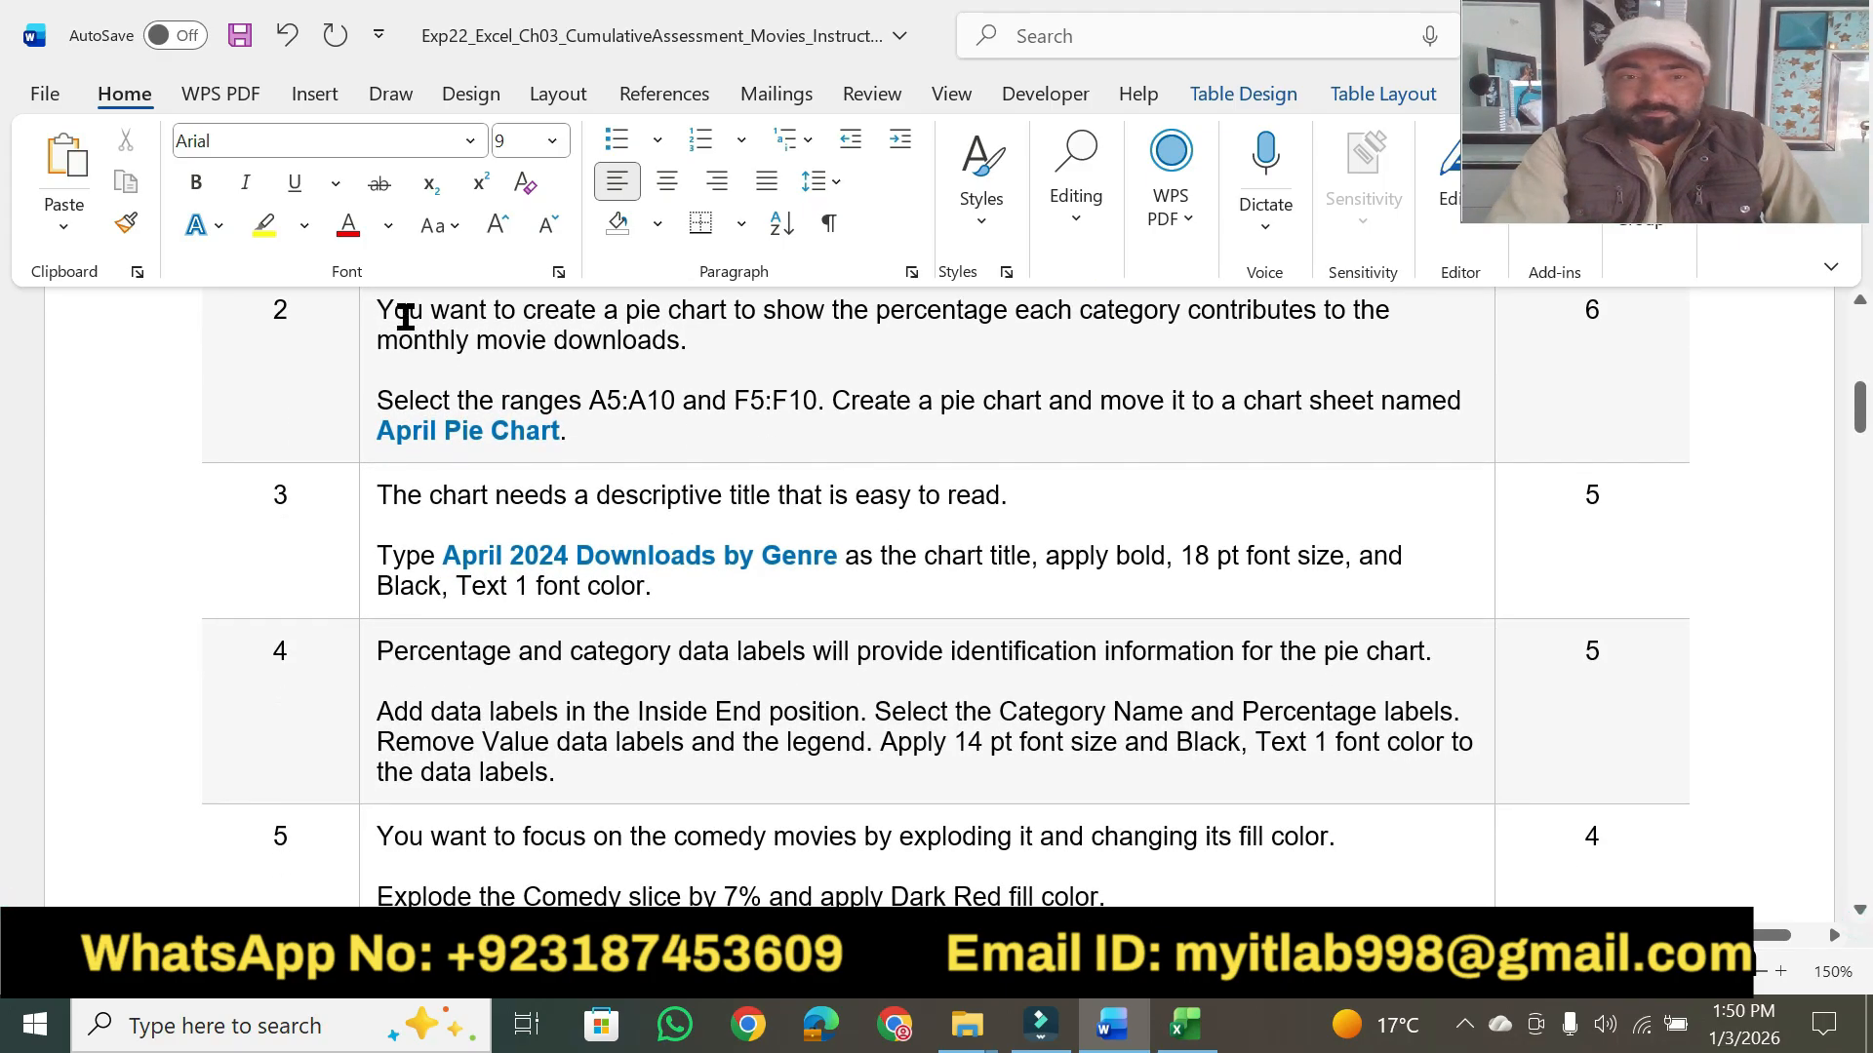
left_click(263, 225)
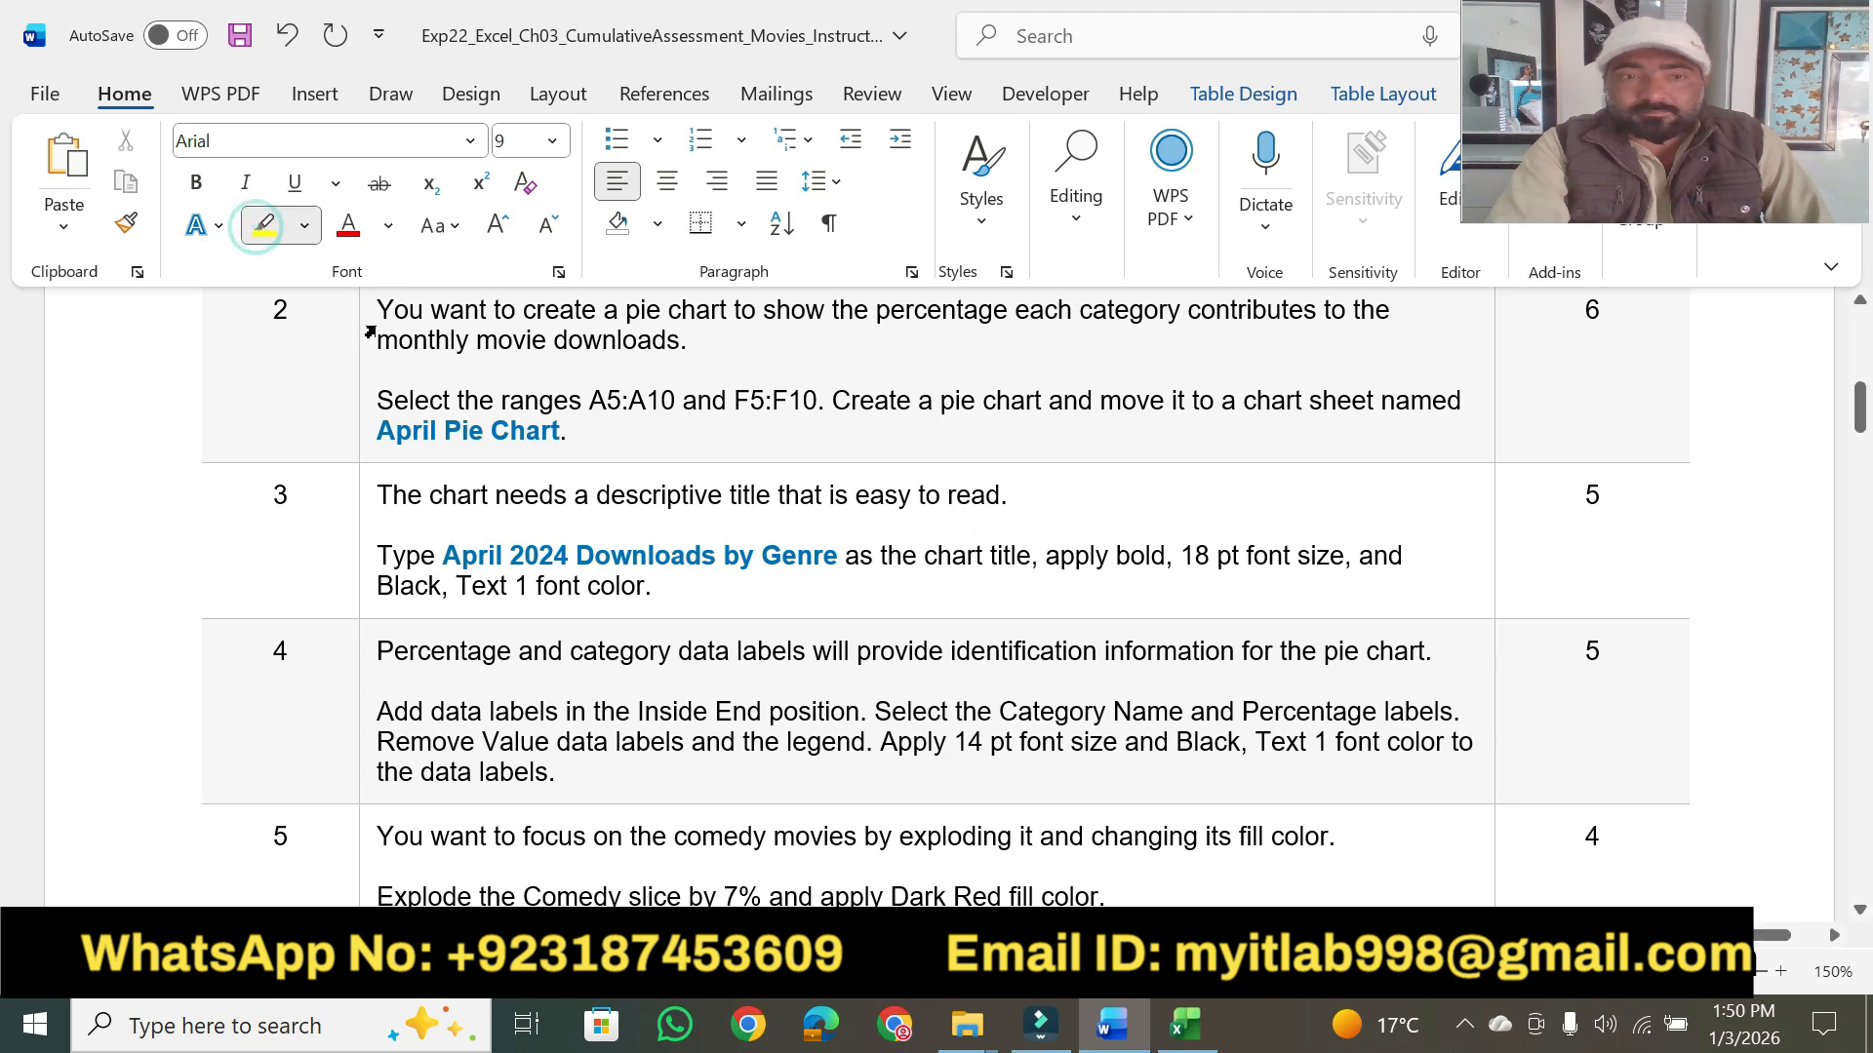
left_click_drag(380, 312, 698, 310)
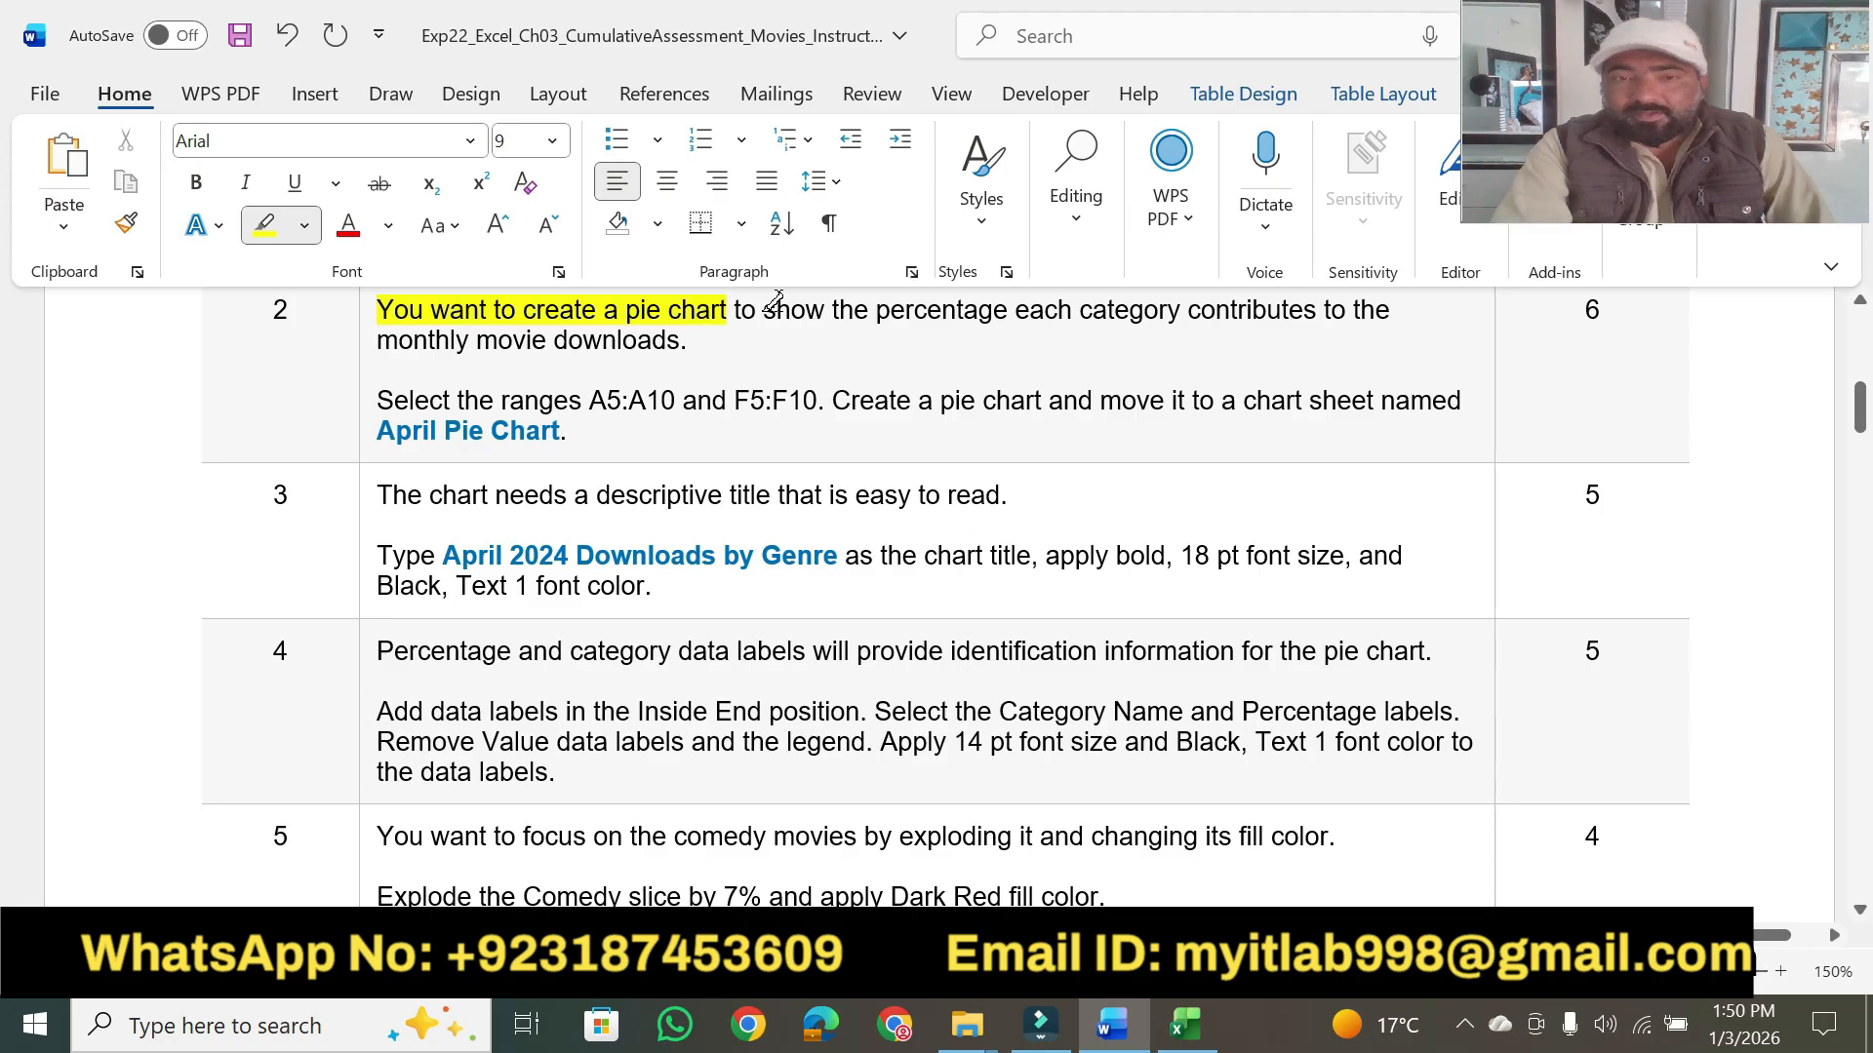
left_click_drag(760, 307, 1208, 304)
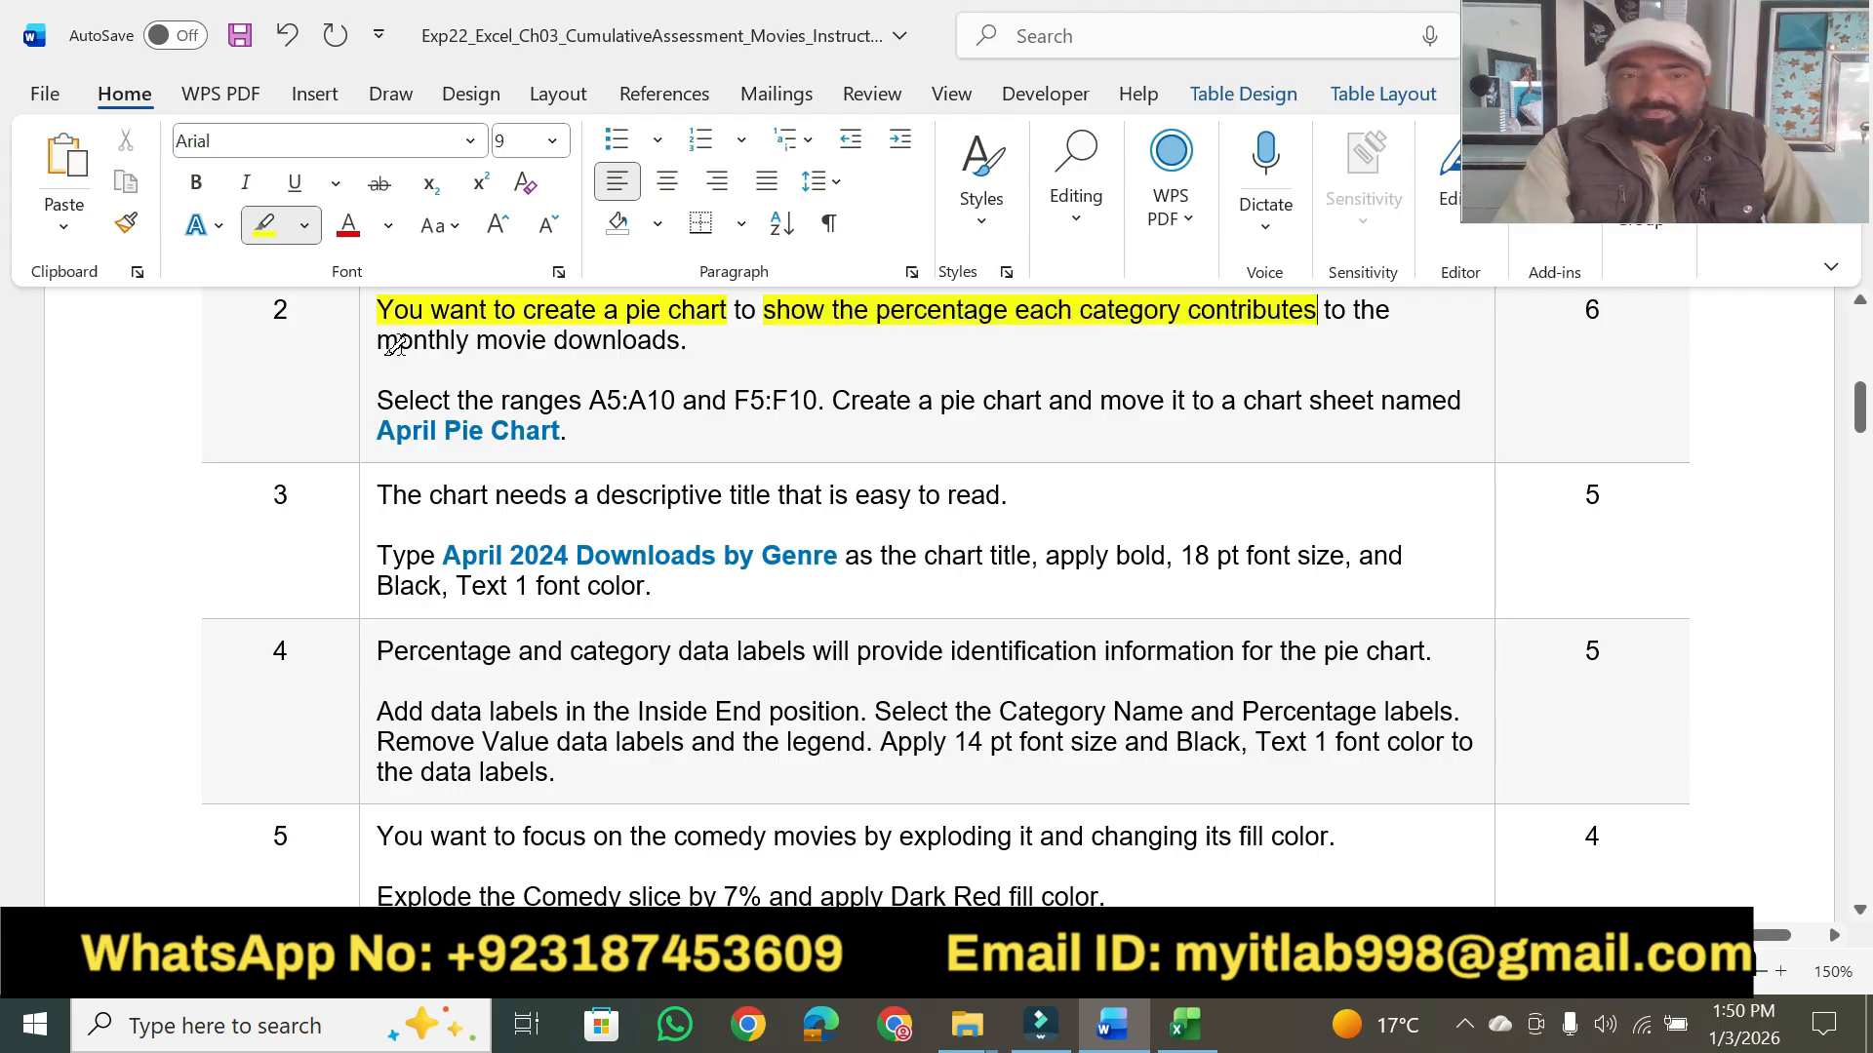
left_click_drag(393, 341, 673, 335)
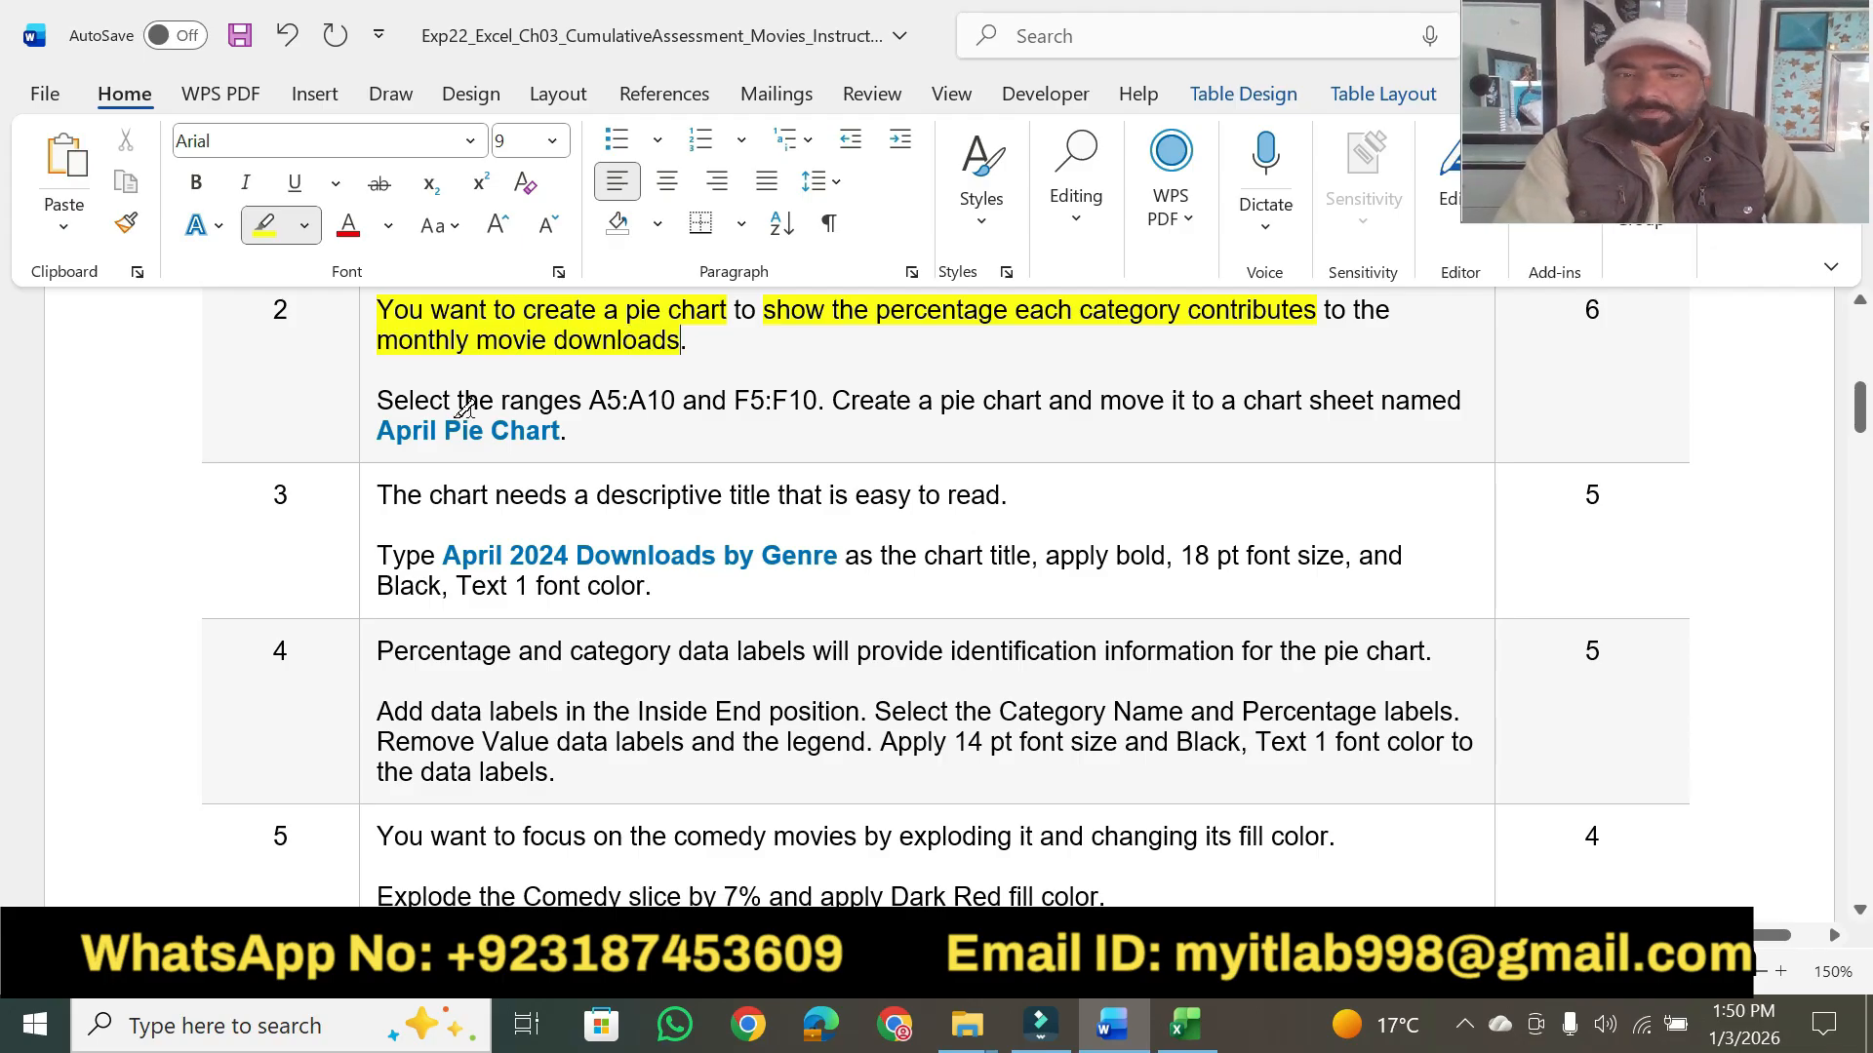
- Highlight "Select the ranges", "A5:A10", "F5:F10." and "Create a pie chart" in step 2 in yellow
mouse_move(378, 400)
left_mouse_down()
mouse_move(1036, 401)
mouse_move(1015, 405)
left_mouse_up()
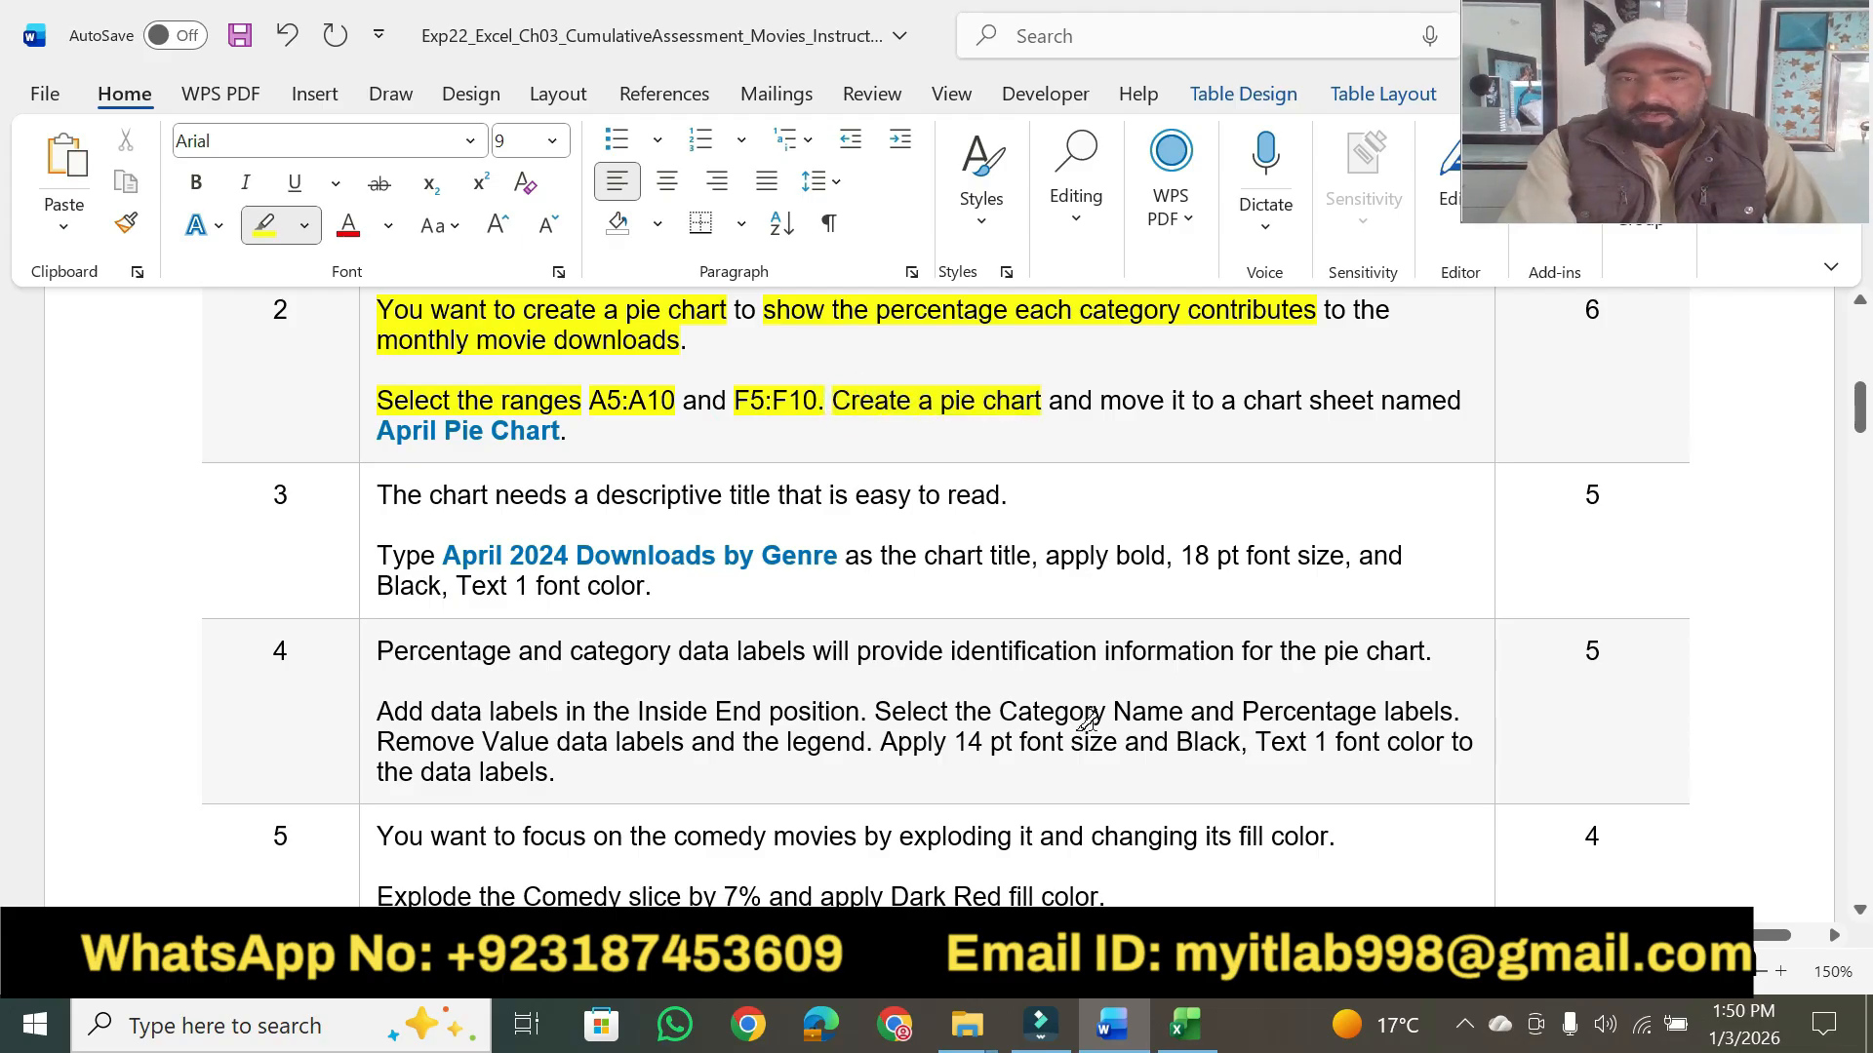
- Switch to the Excel workbook and insert a 2-D pie chart from the ranges A5:A10 and F5:F10
left_click(1186, 1024)
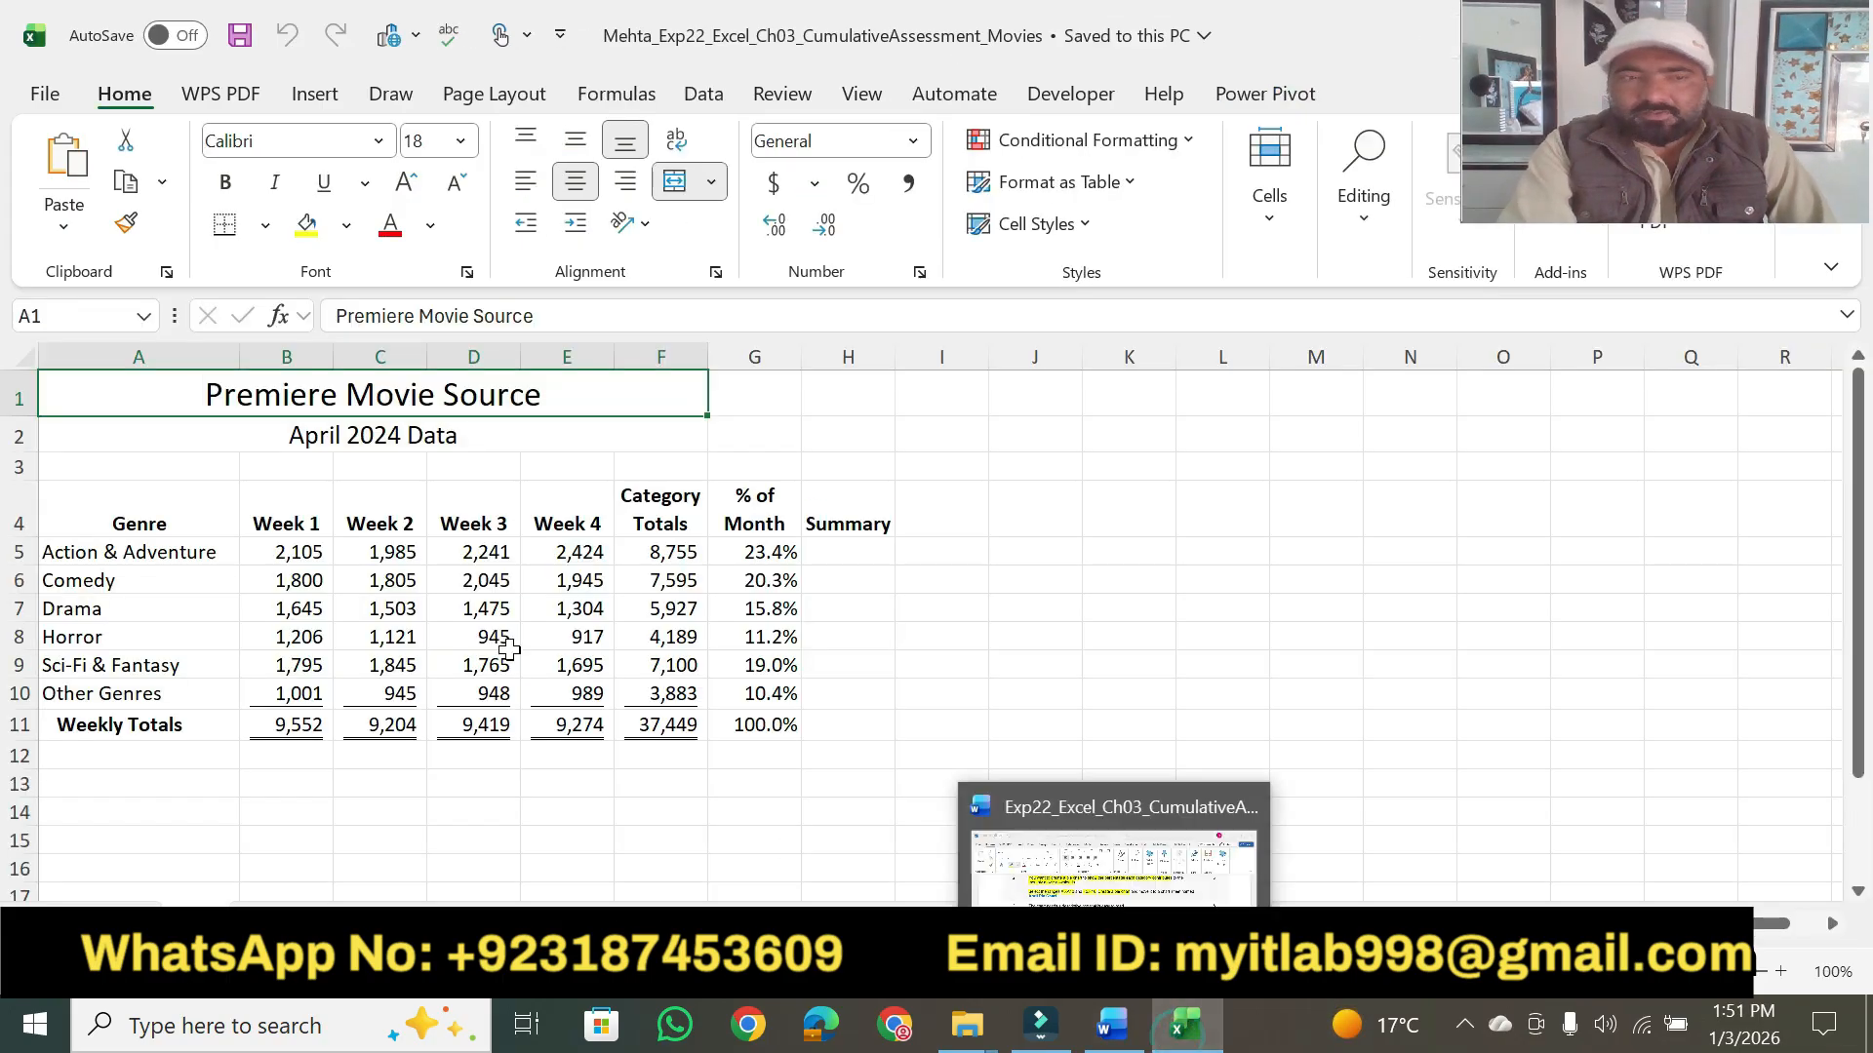
left_click_drag(96, 553, 133, 685)
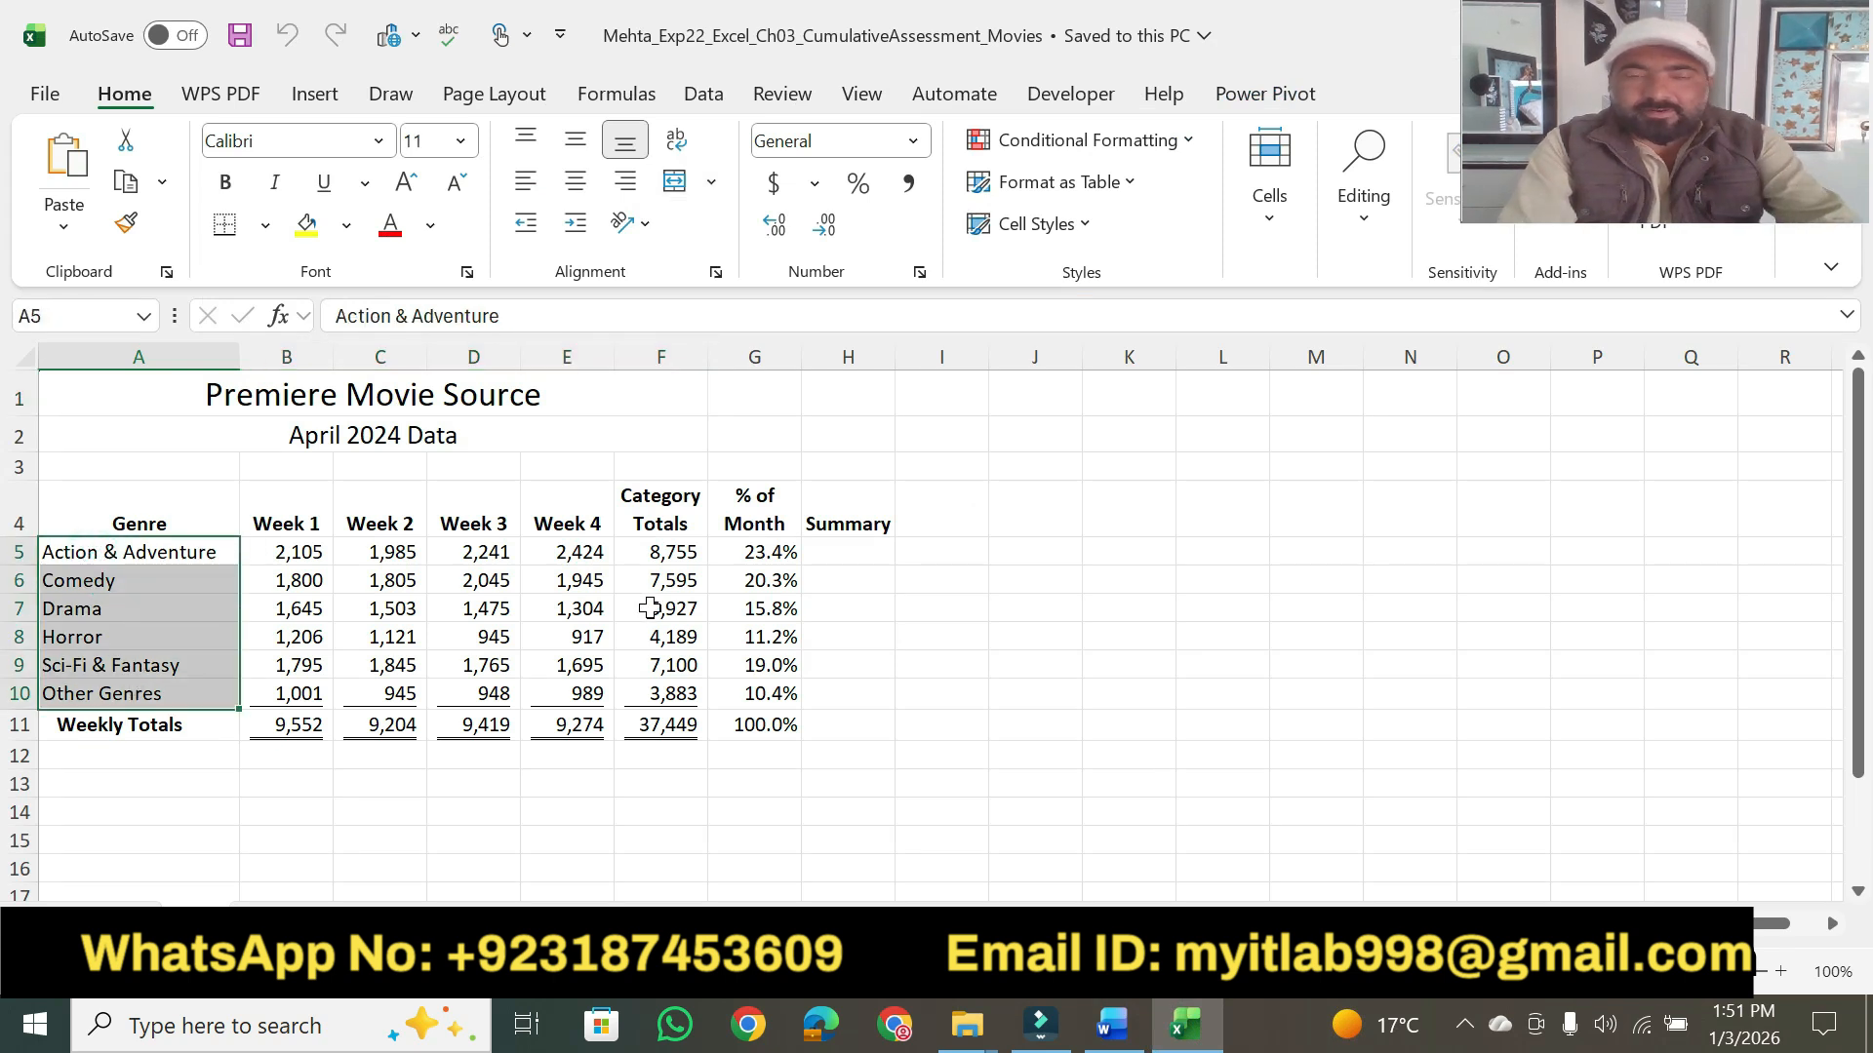
left_click_drag(651, 553, 664, 680, "ctrl")
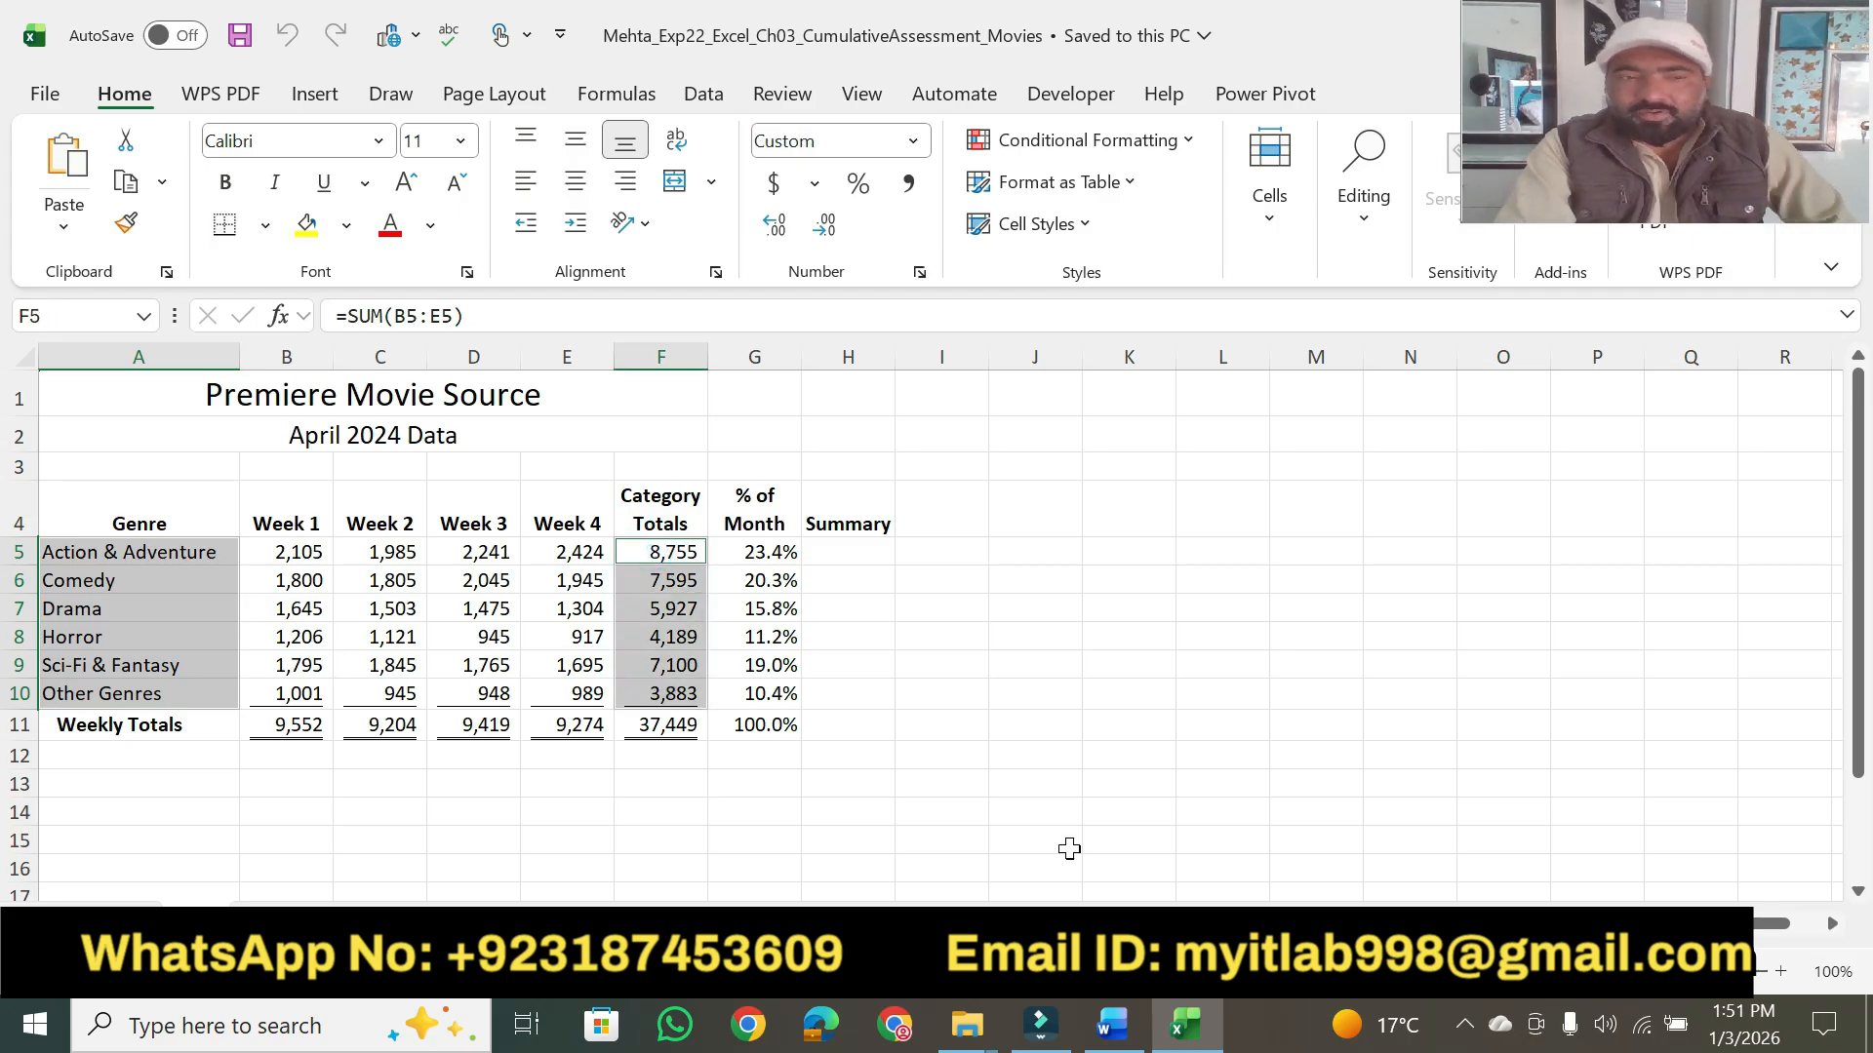
left_click(1141, 1030)
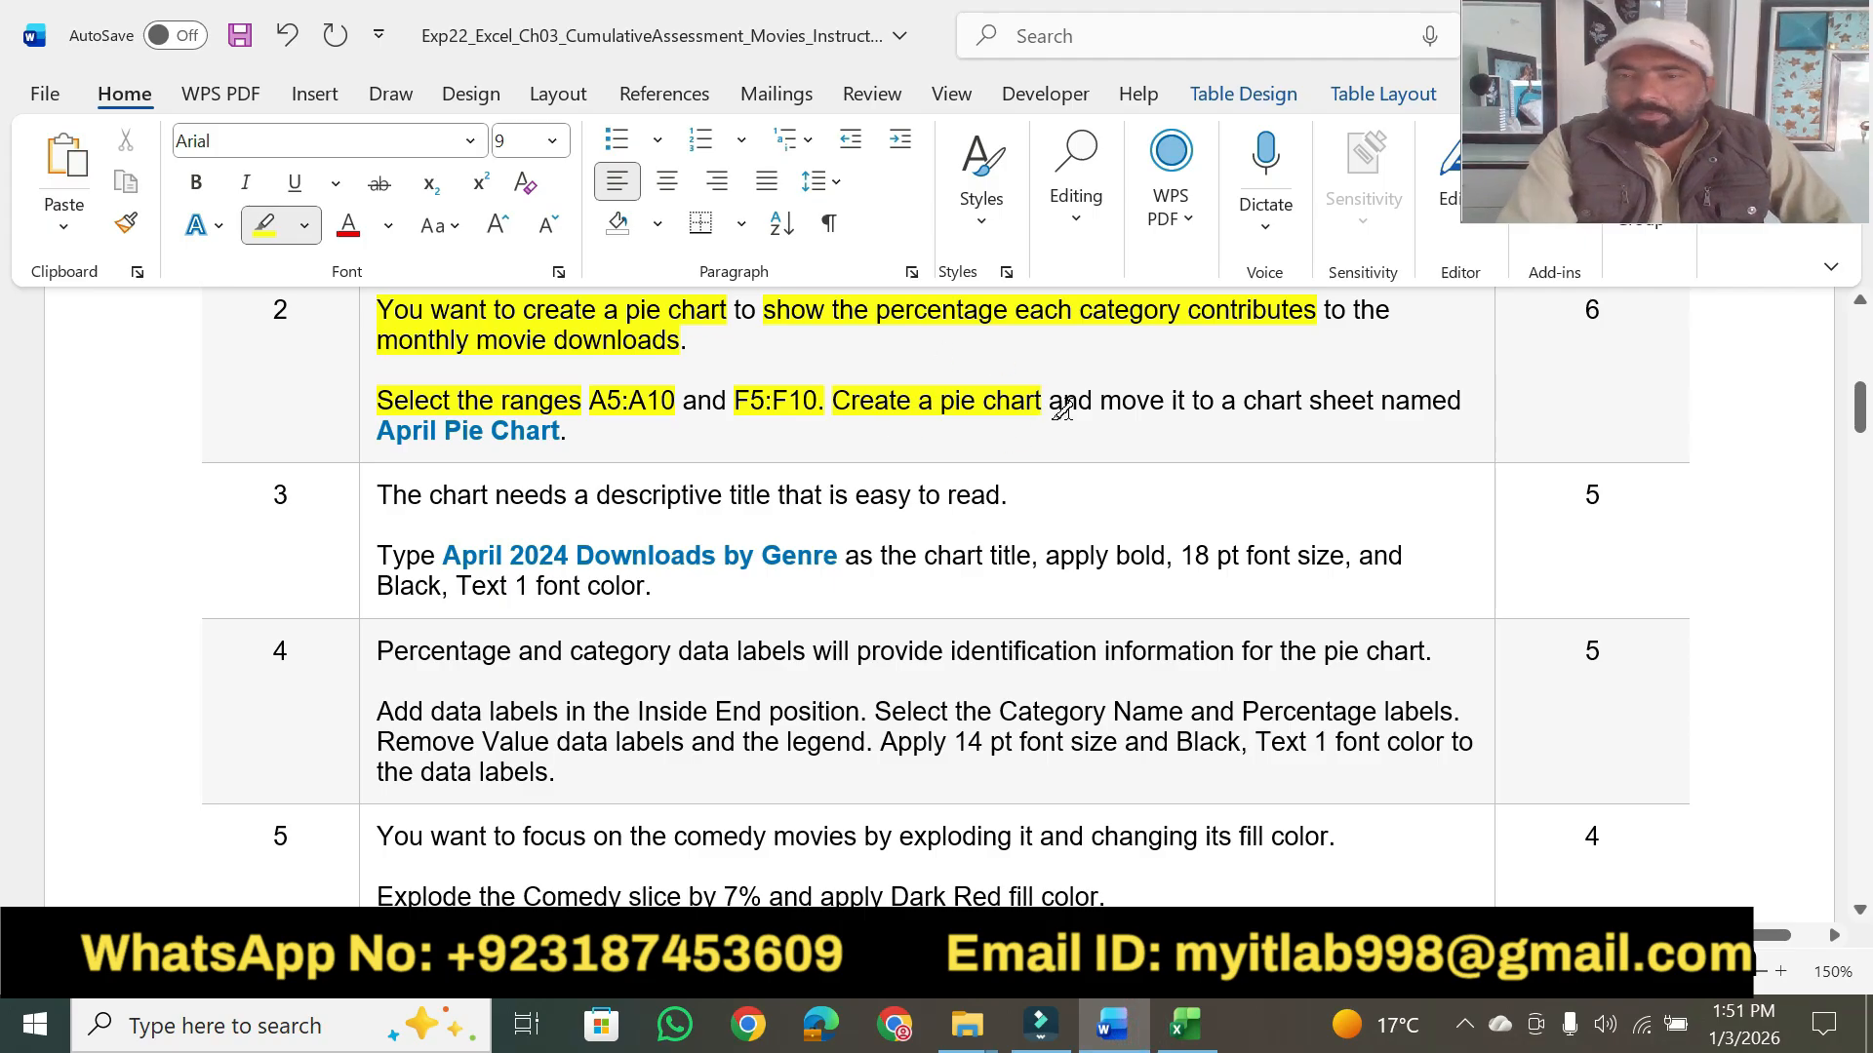
left_click(1185, 1024)
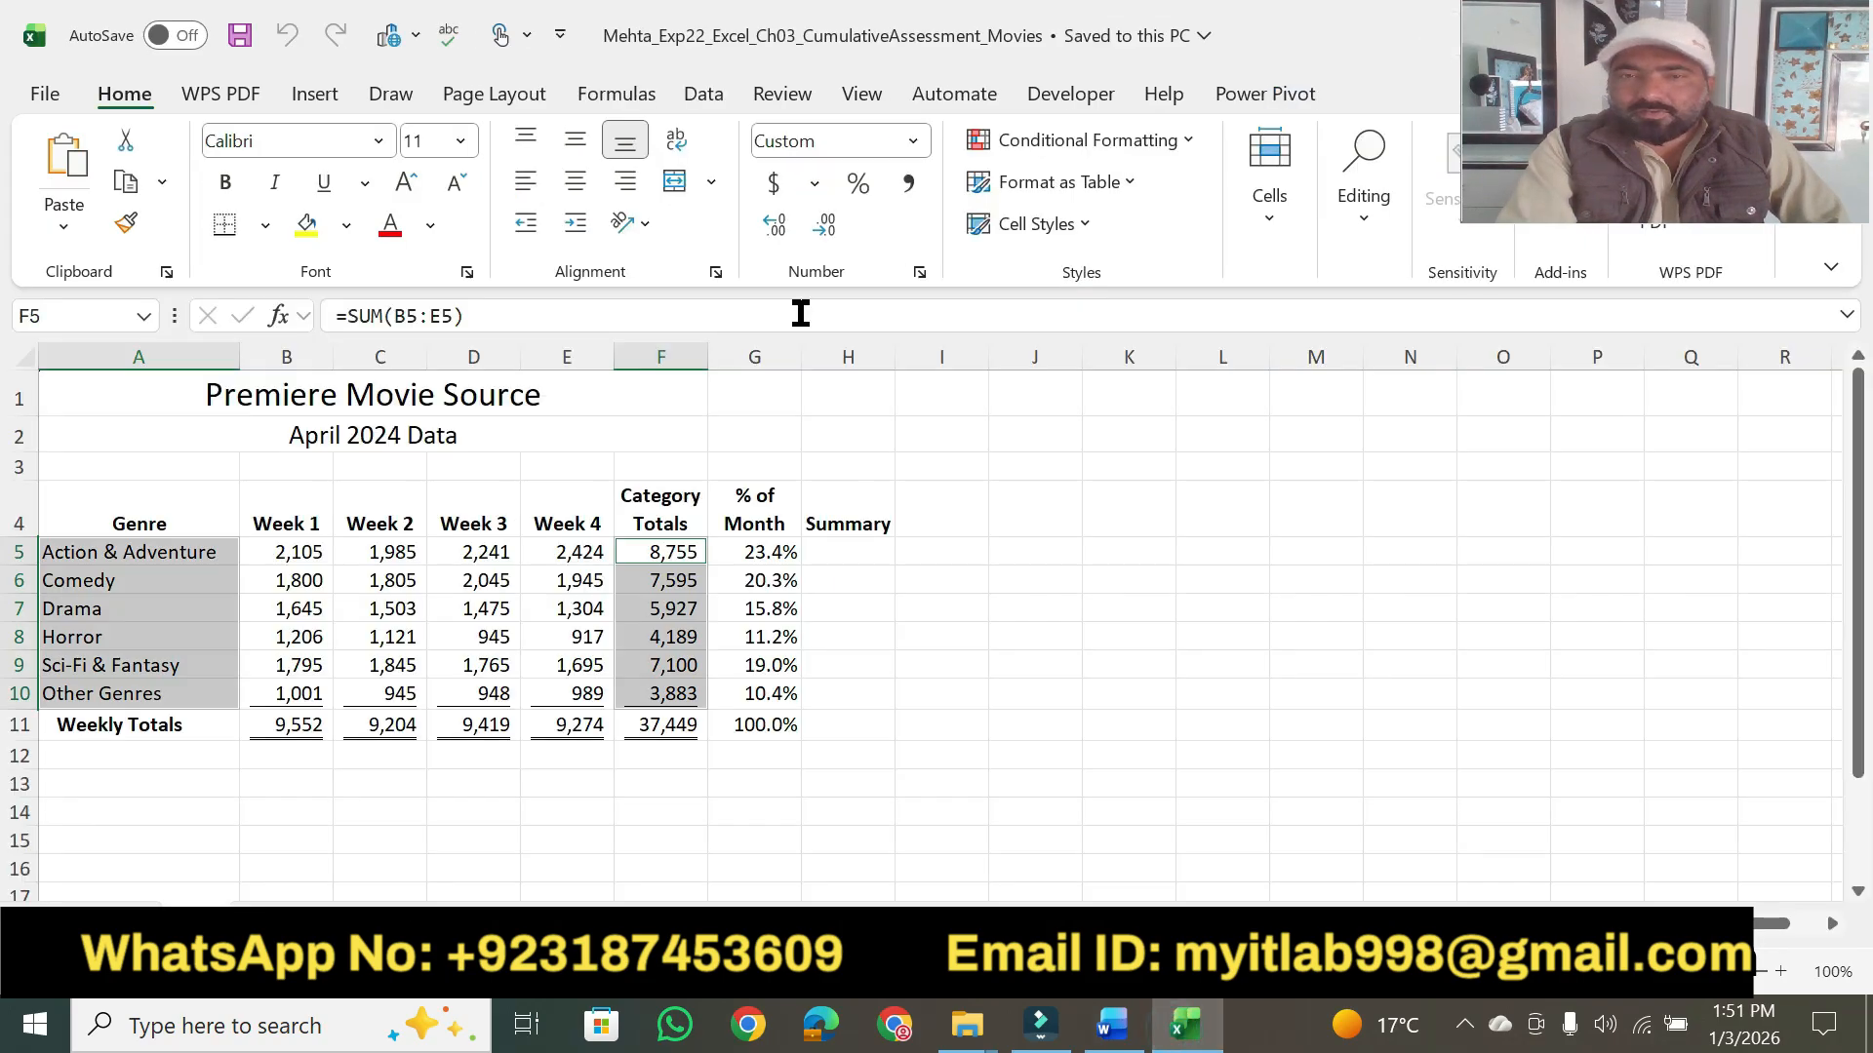
left_click(317, 95)
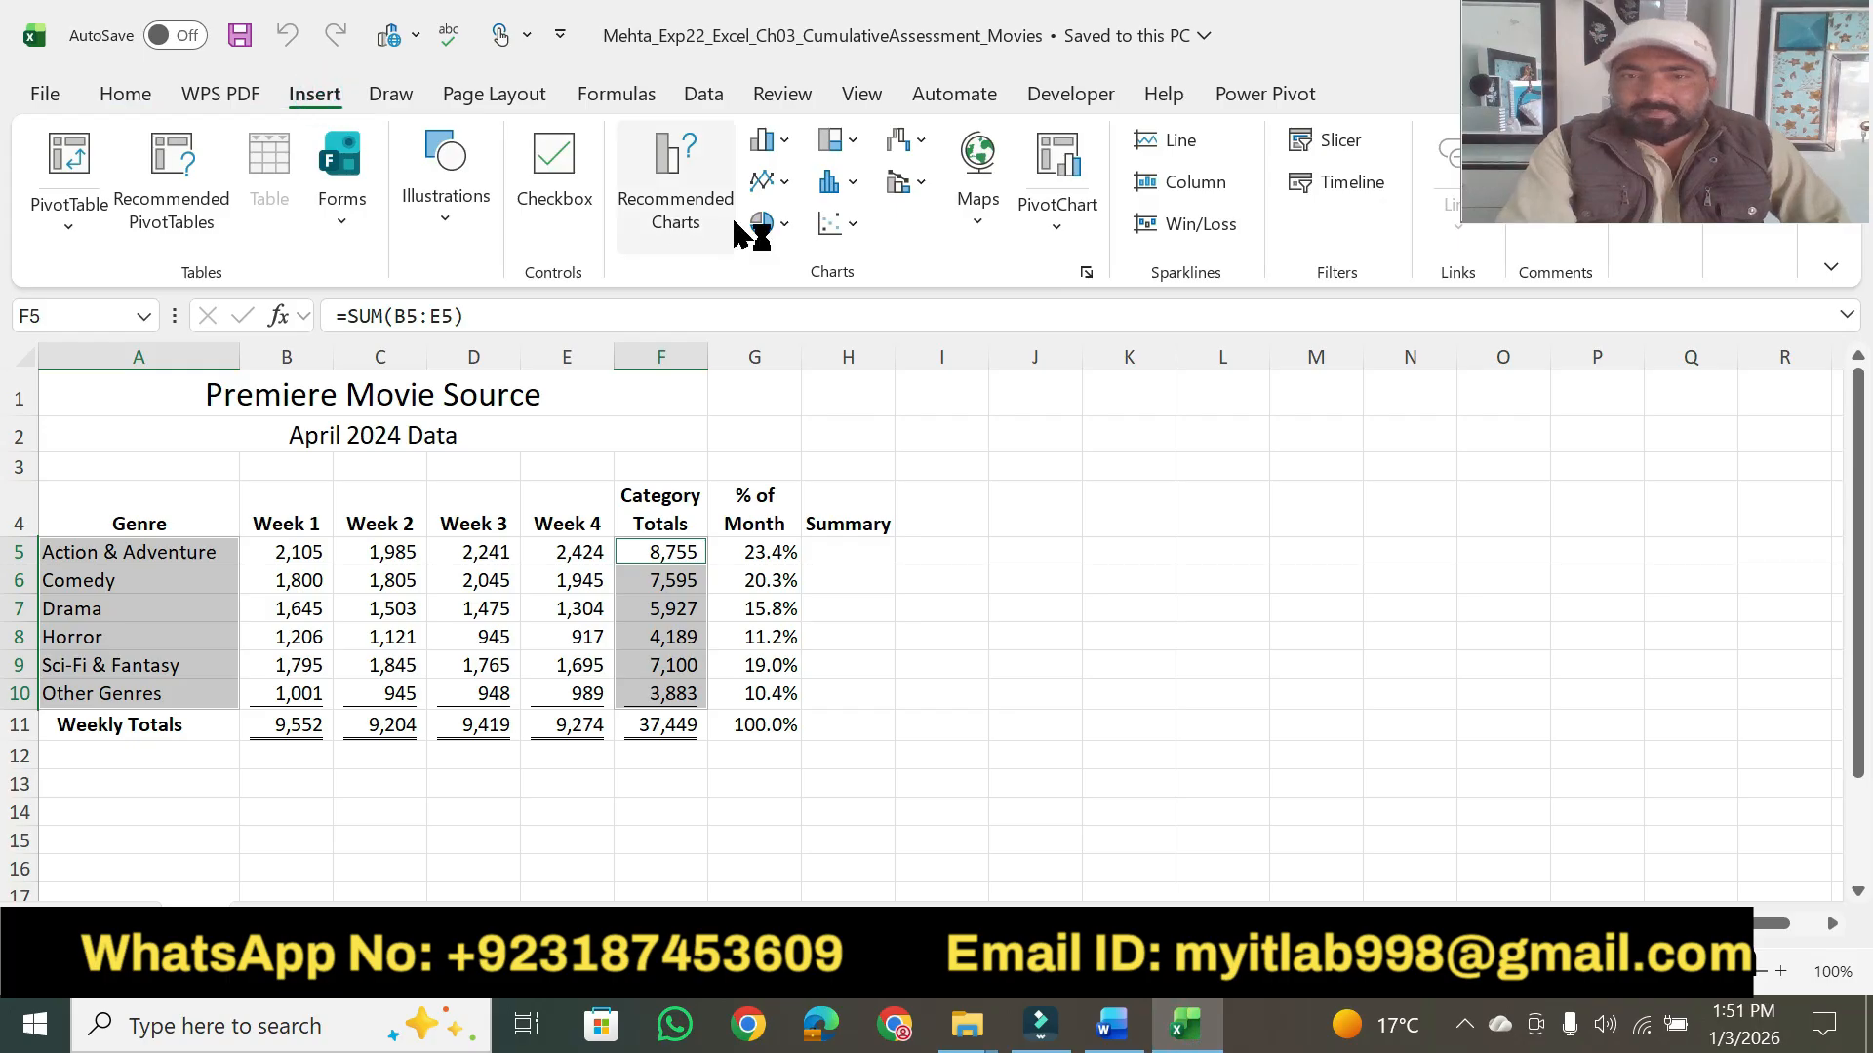
left_click(784, 228)
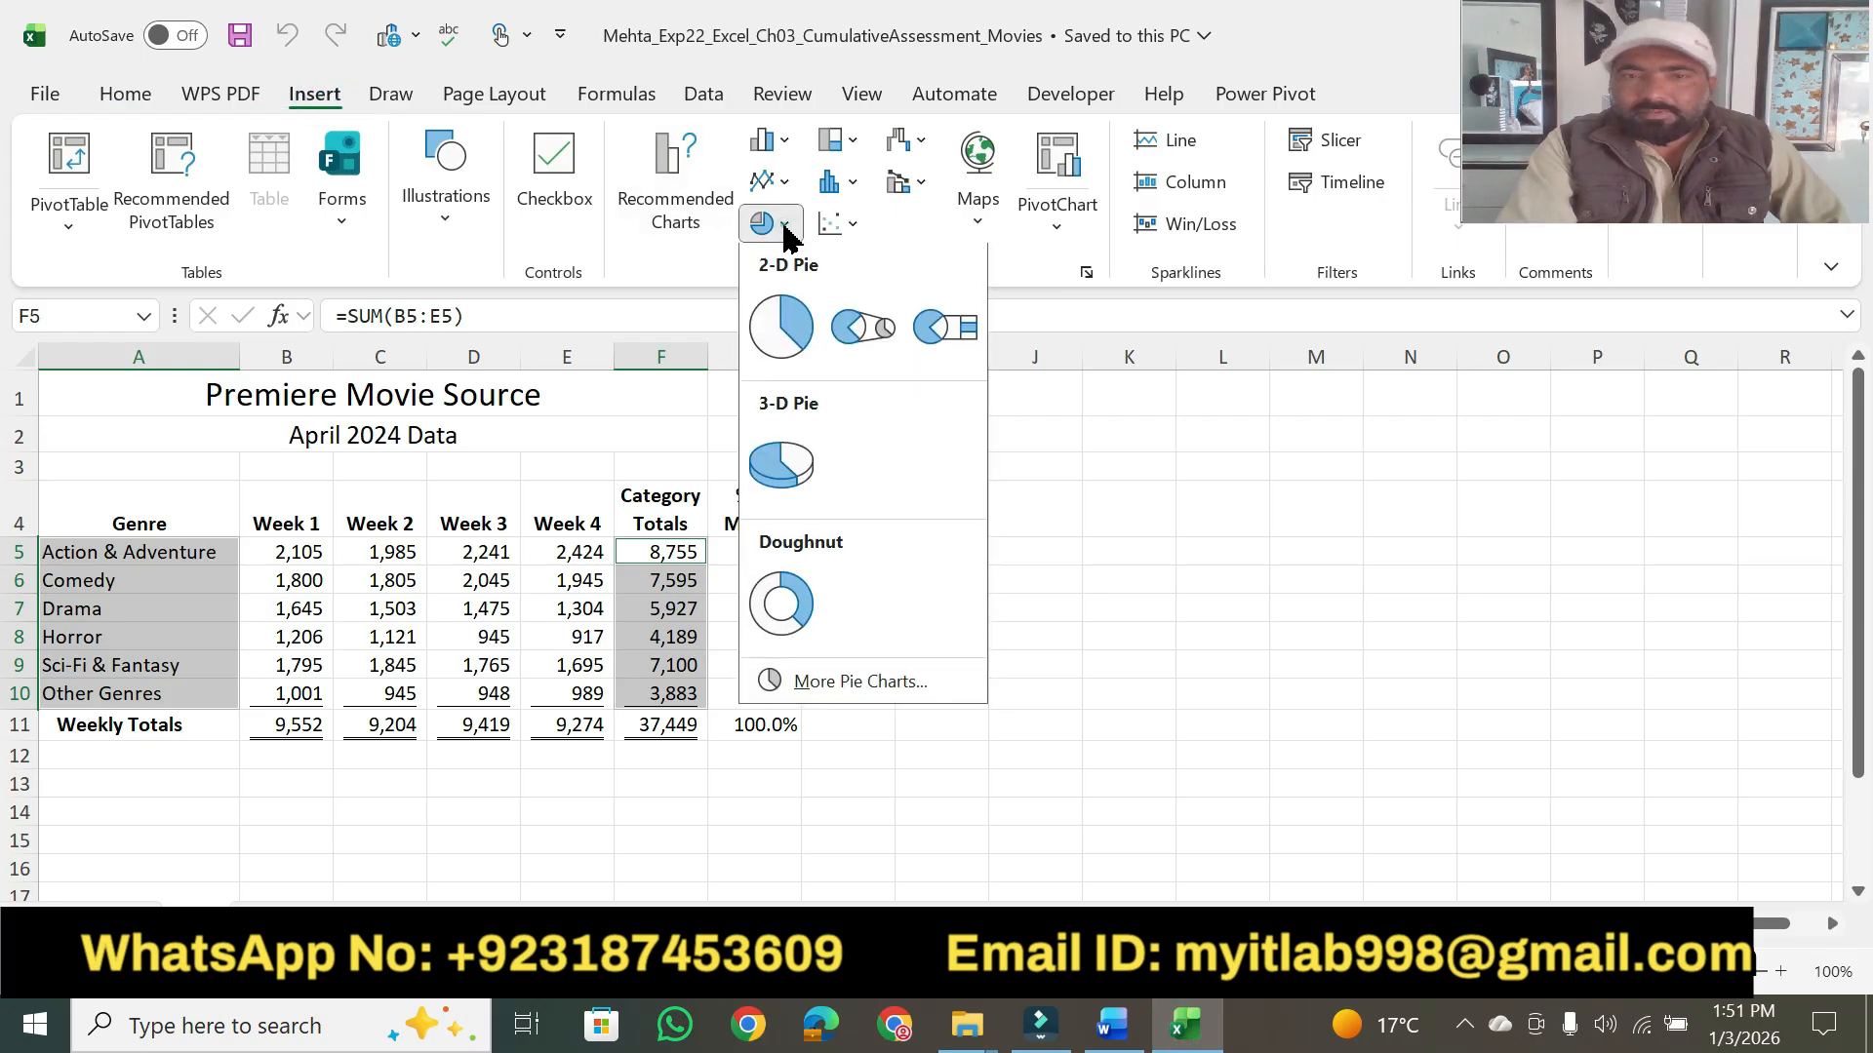
left_click(780, 332)
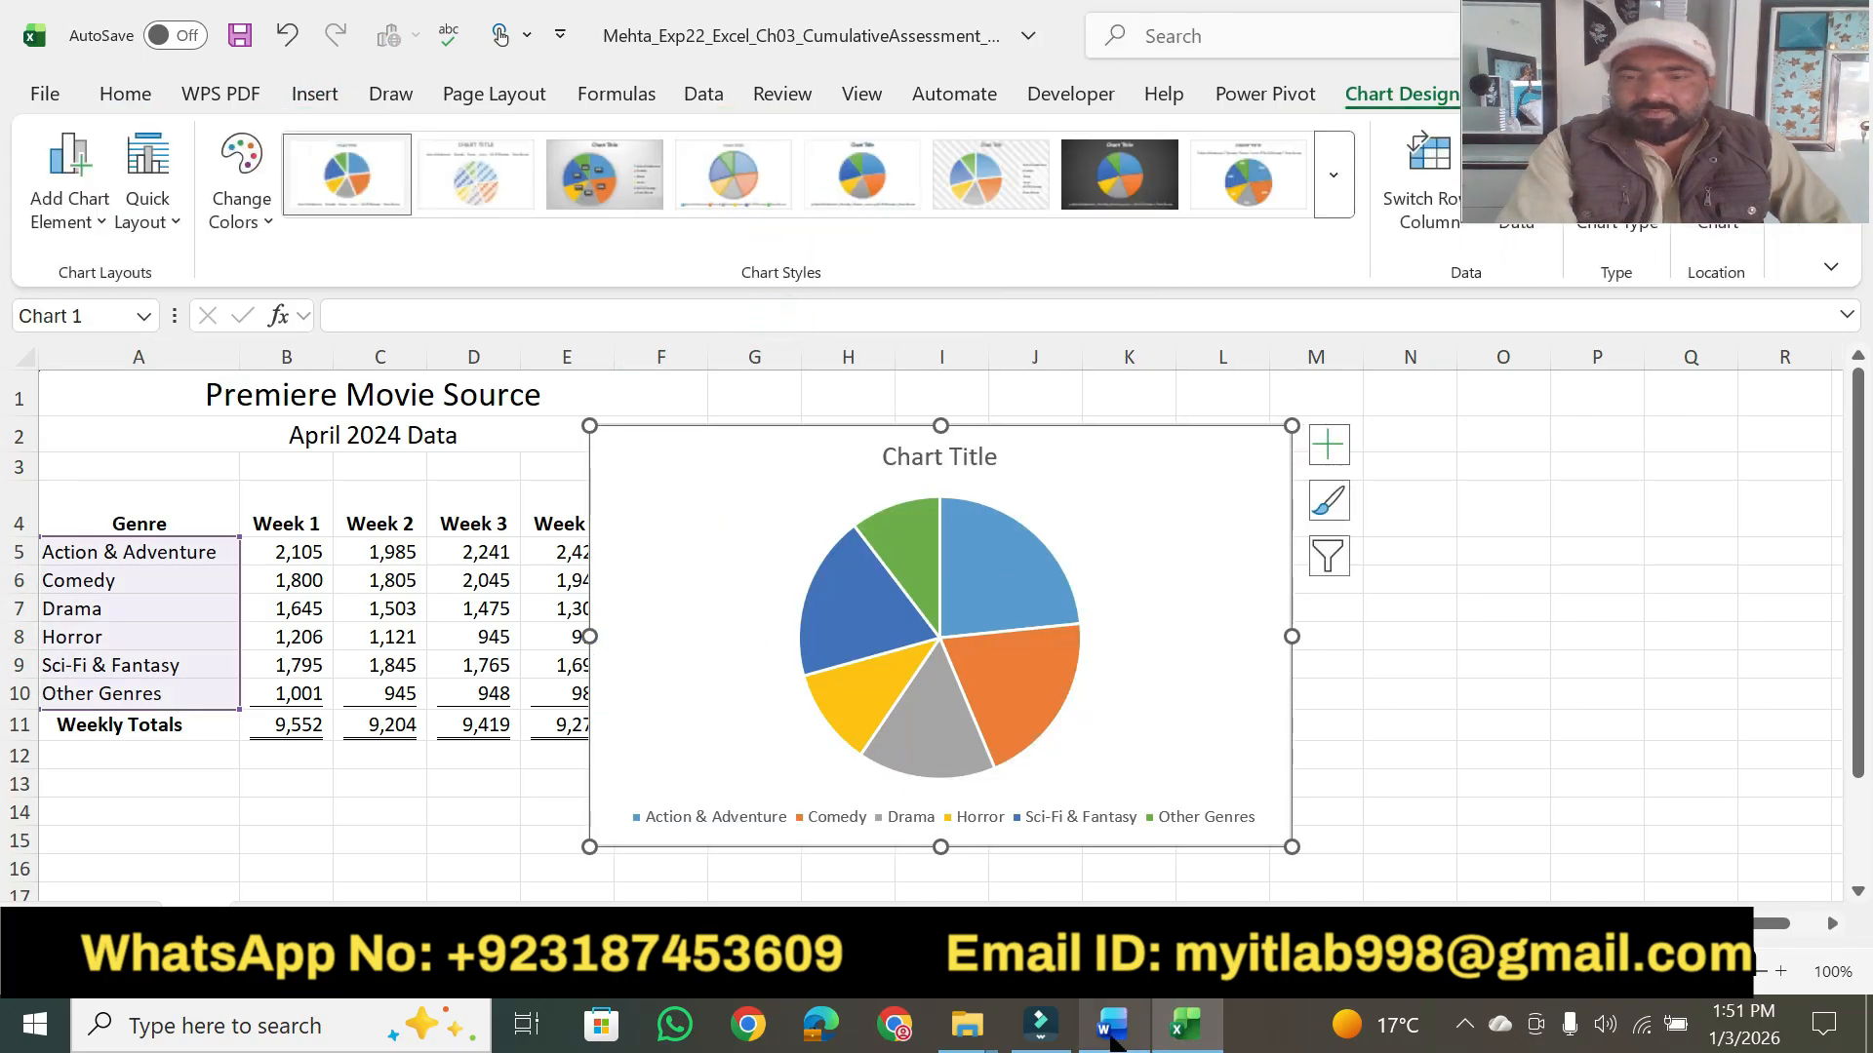
- Switch to Word, highlight "move it to a chart sheet" and "April Pie Chart" in step 2 in yellow, and select the sheet name for copying
left_click(1112, 1026)
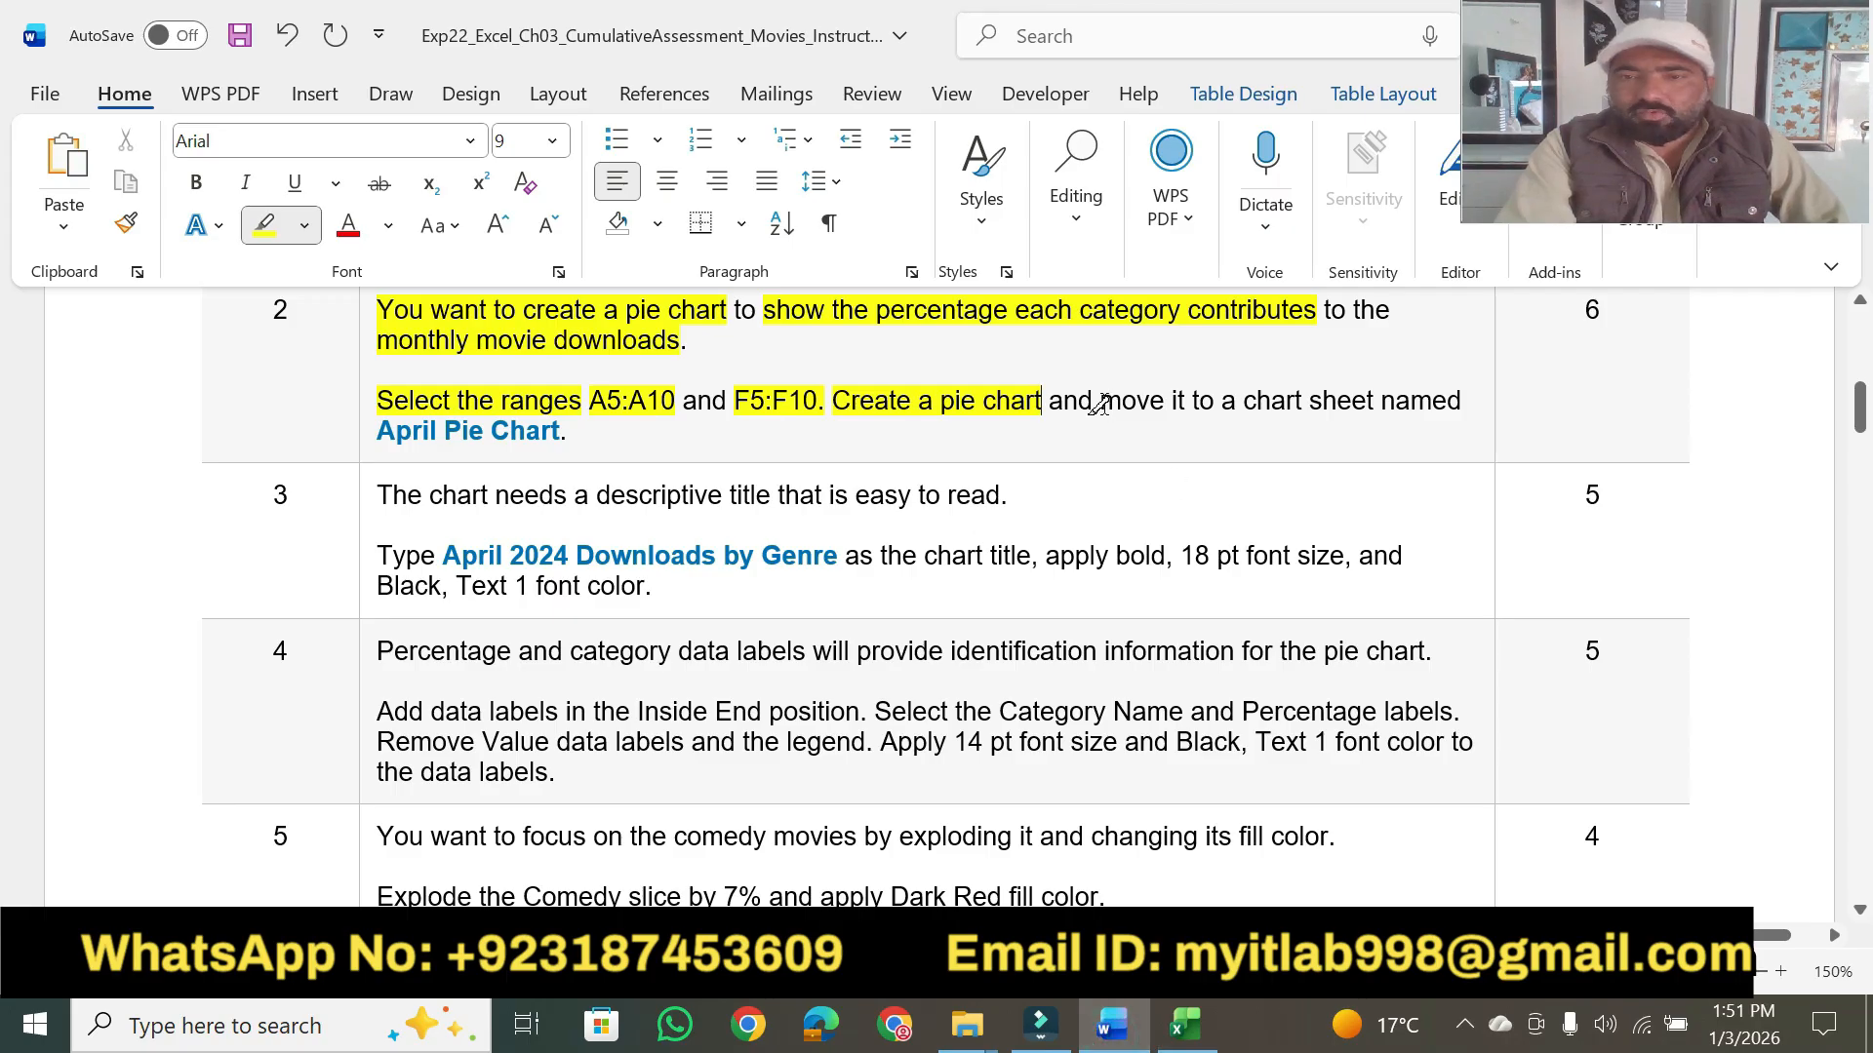
left_click_drag(1102, 402, 1373, 402)
left_click_drag(390, 429, 556, 433)
key("Escape")
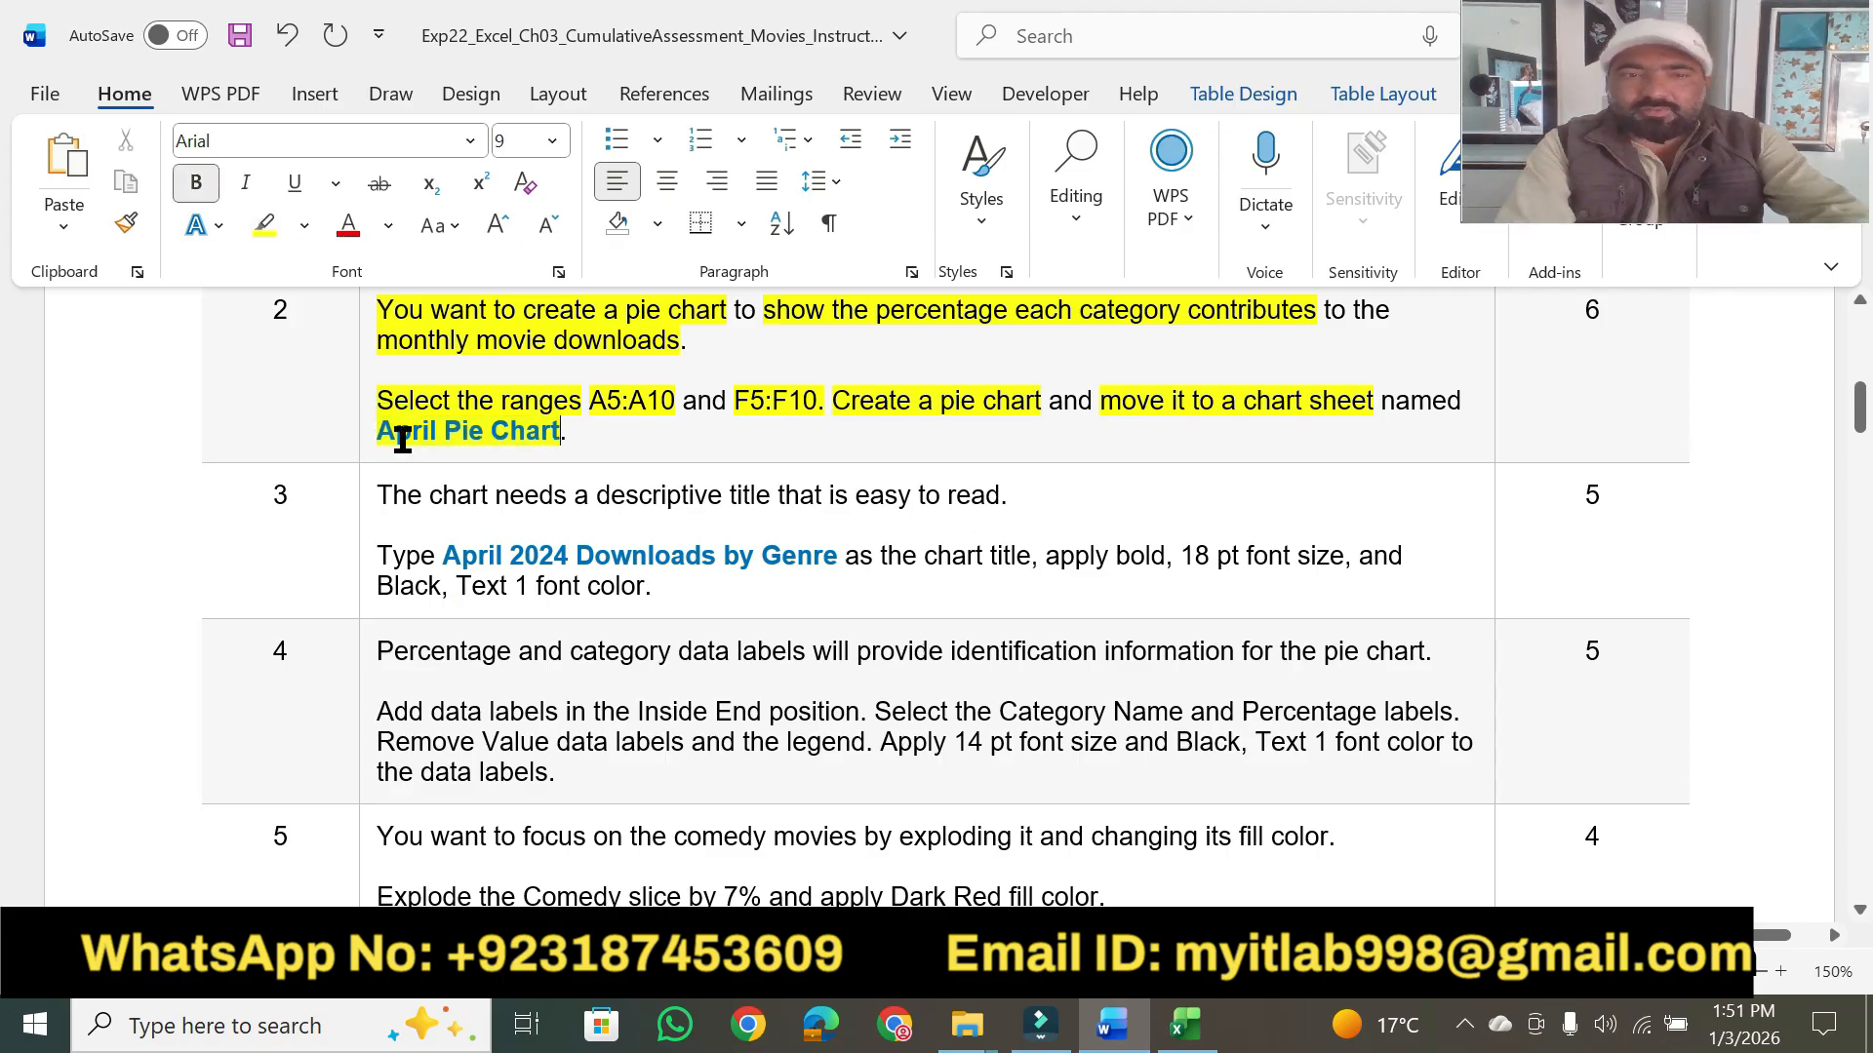
left_click(370, 431)
left_click(379, 431)
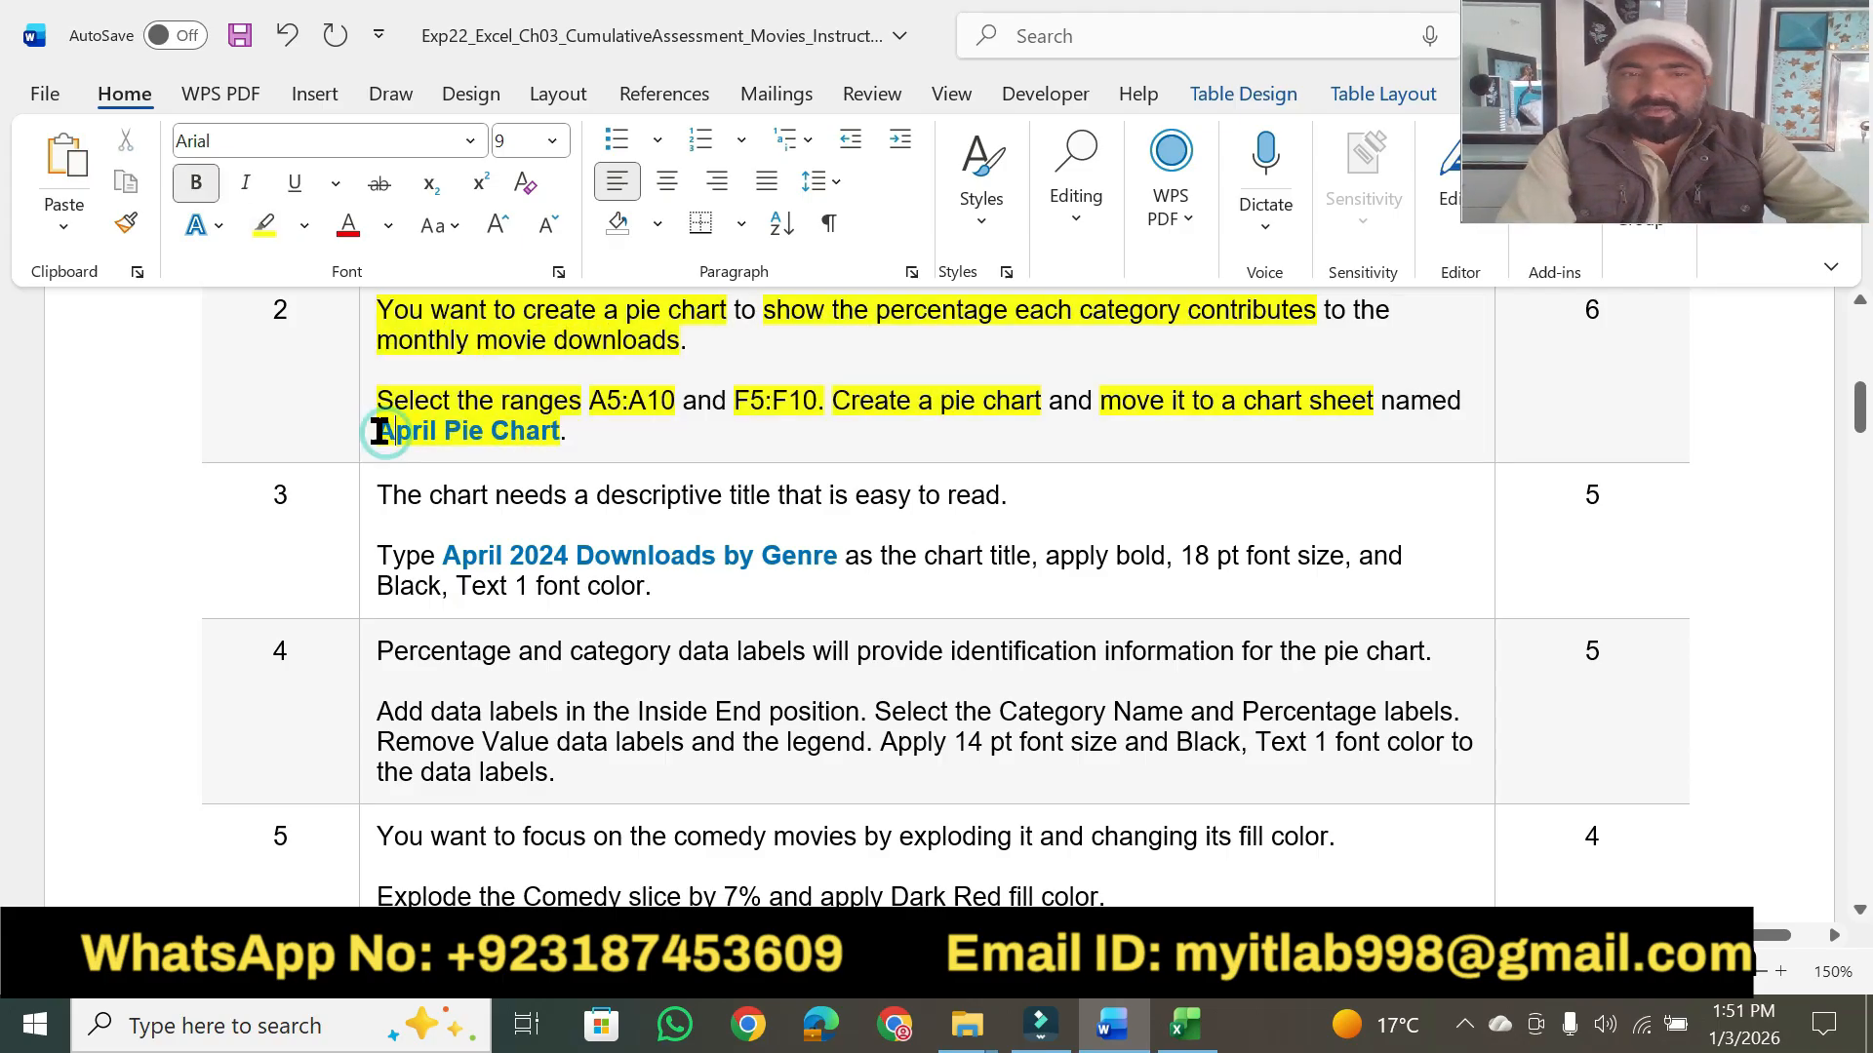
left_click_drag(381, 432, 562, 434)
- Switch to Excel and move the pie chart to a new chart sheet named April Pie Chart
left_click(1188, 1026)
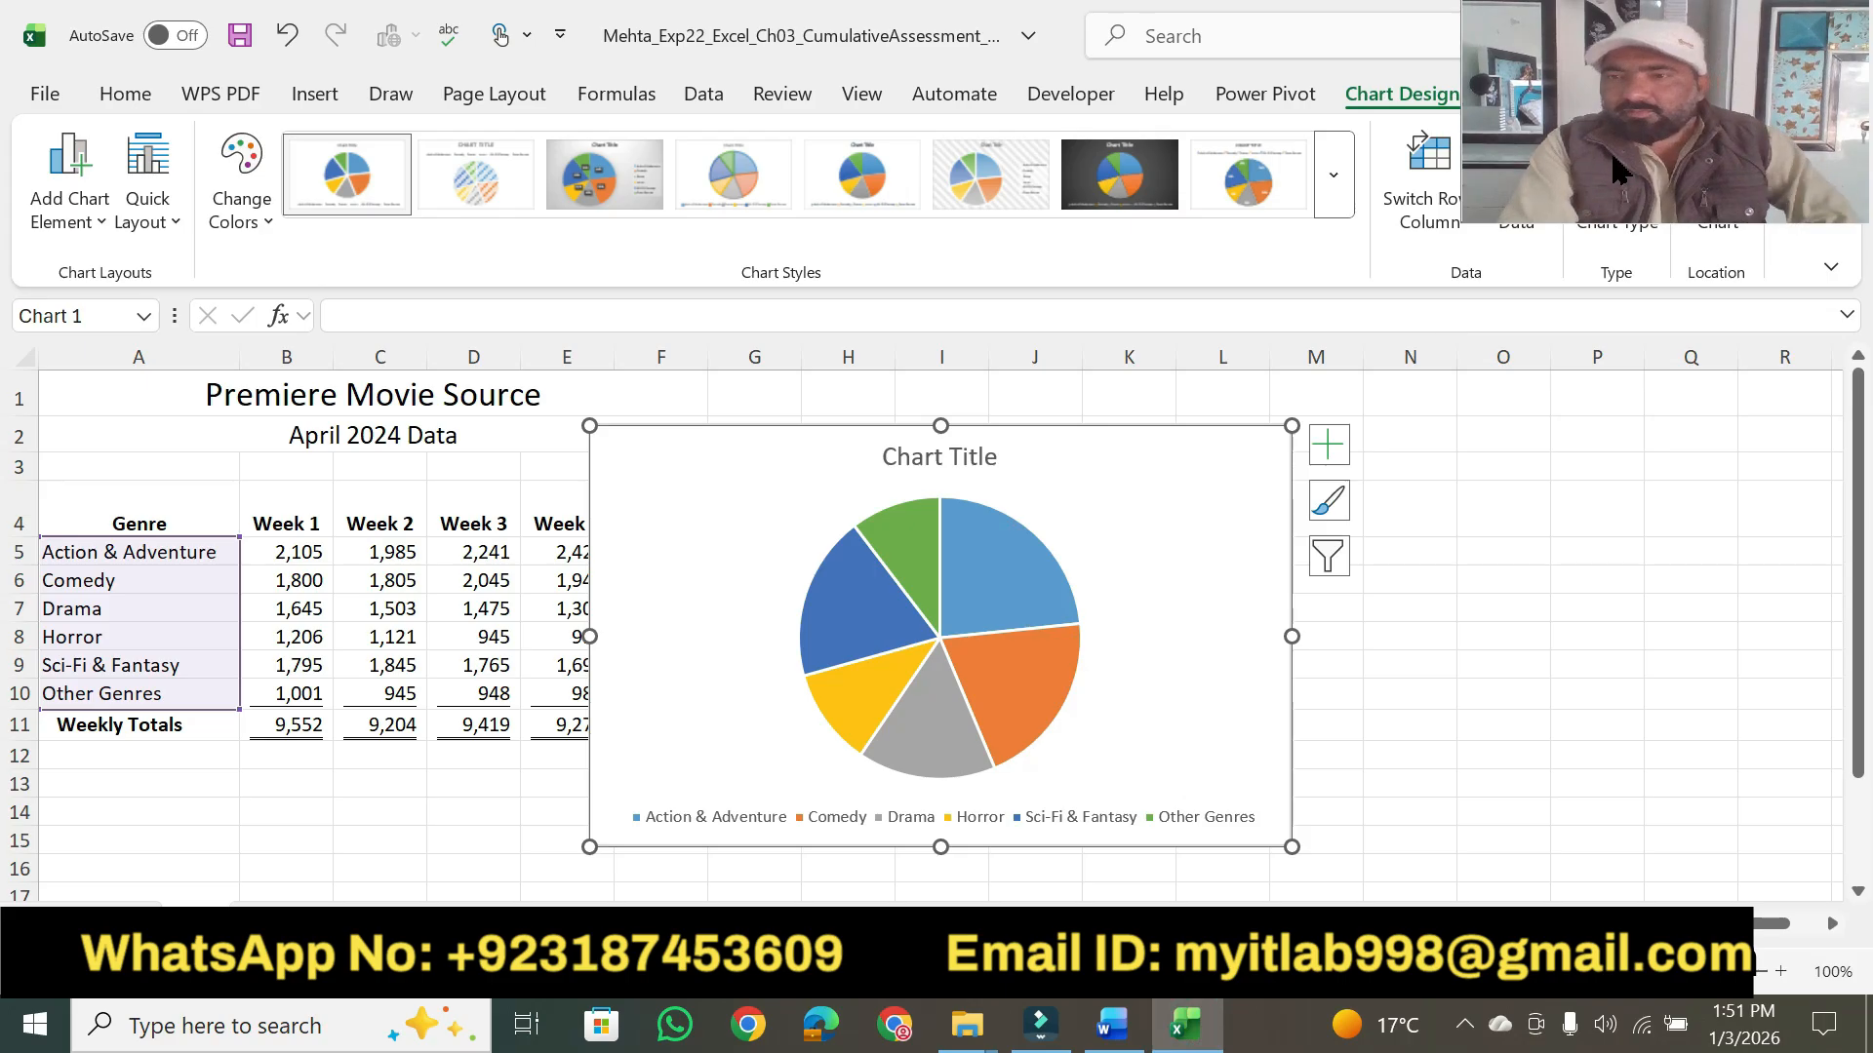
left_click_drag(1612, 154, 1640, 622)
left_click(1230, 455)
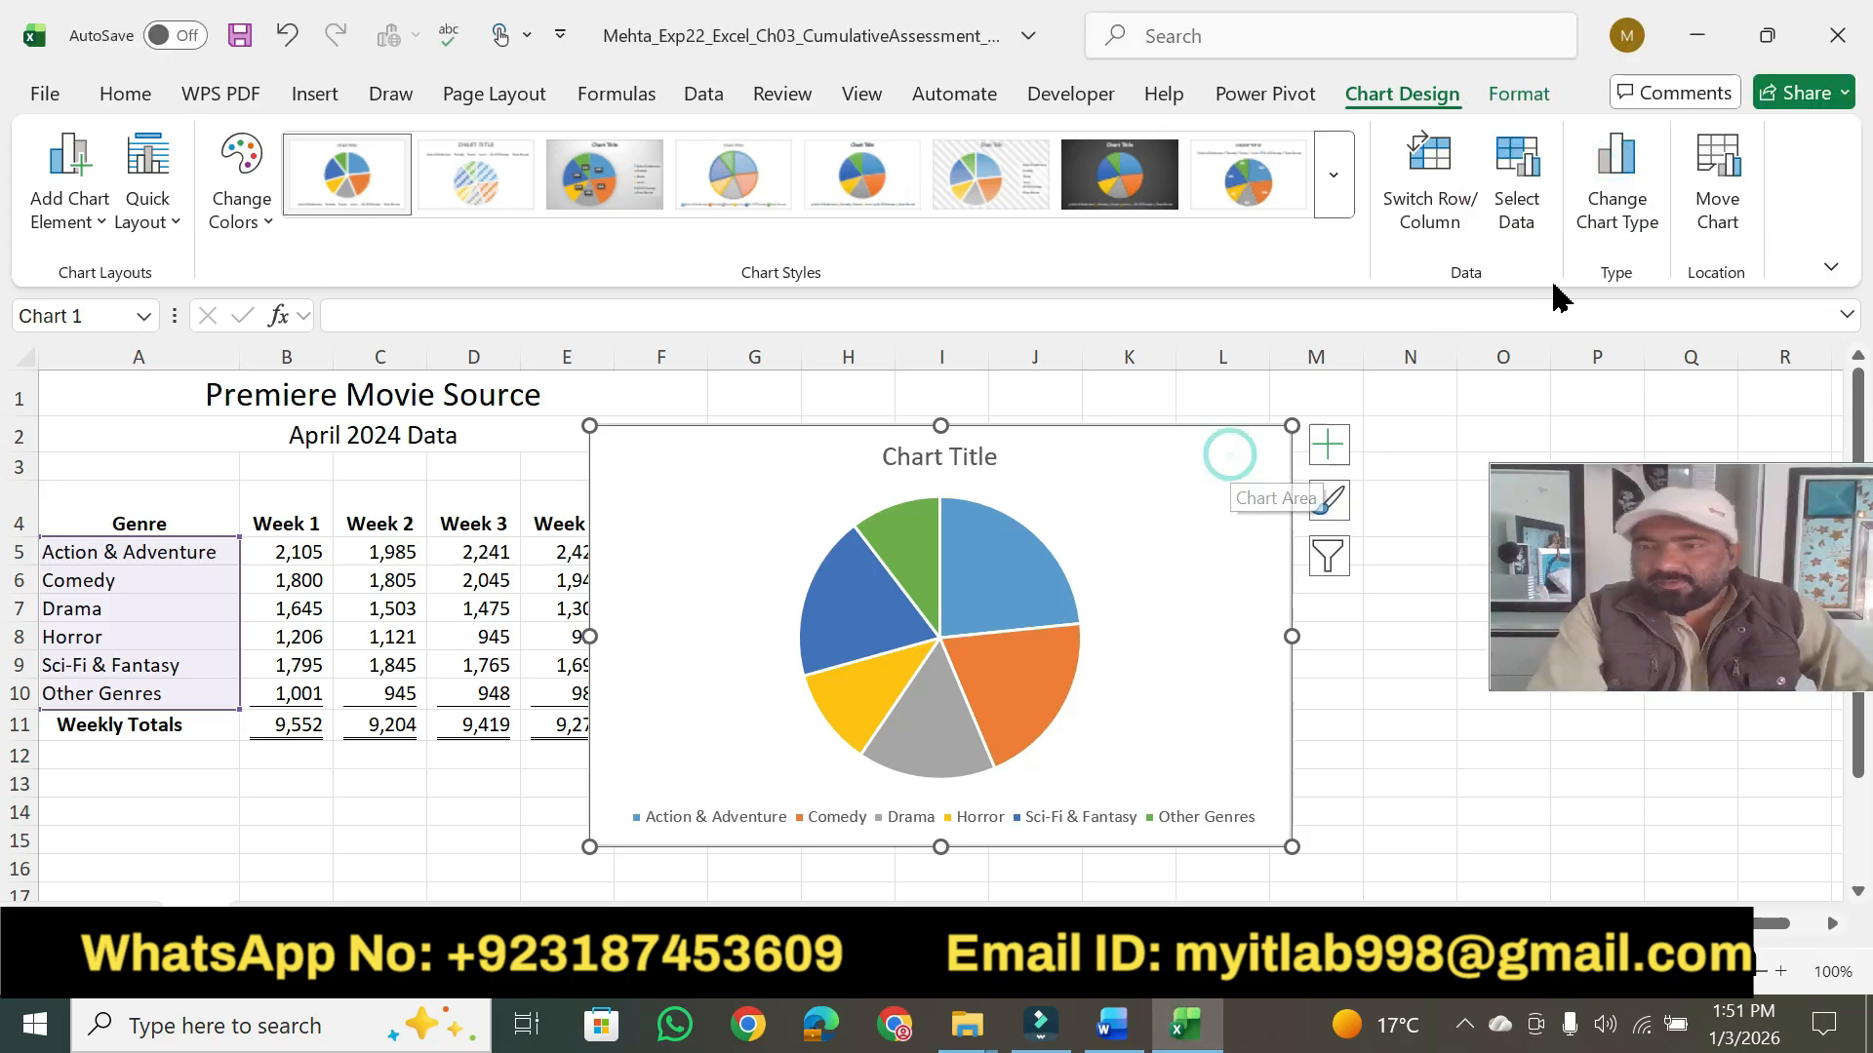
left_click(1714, 185)
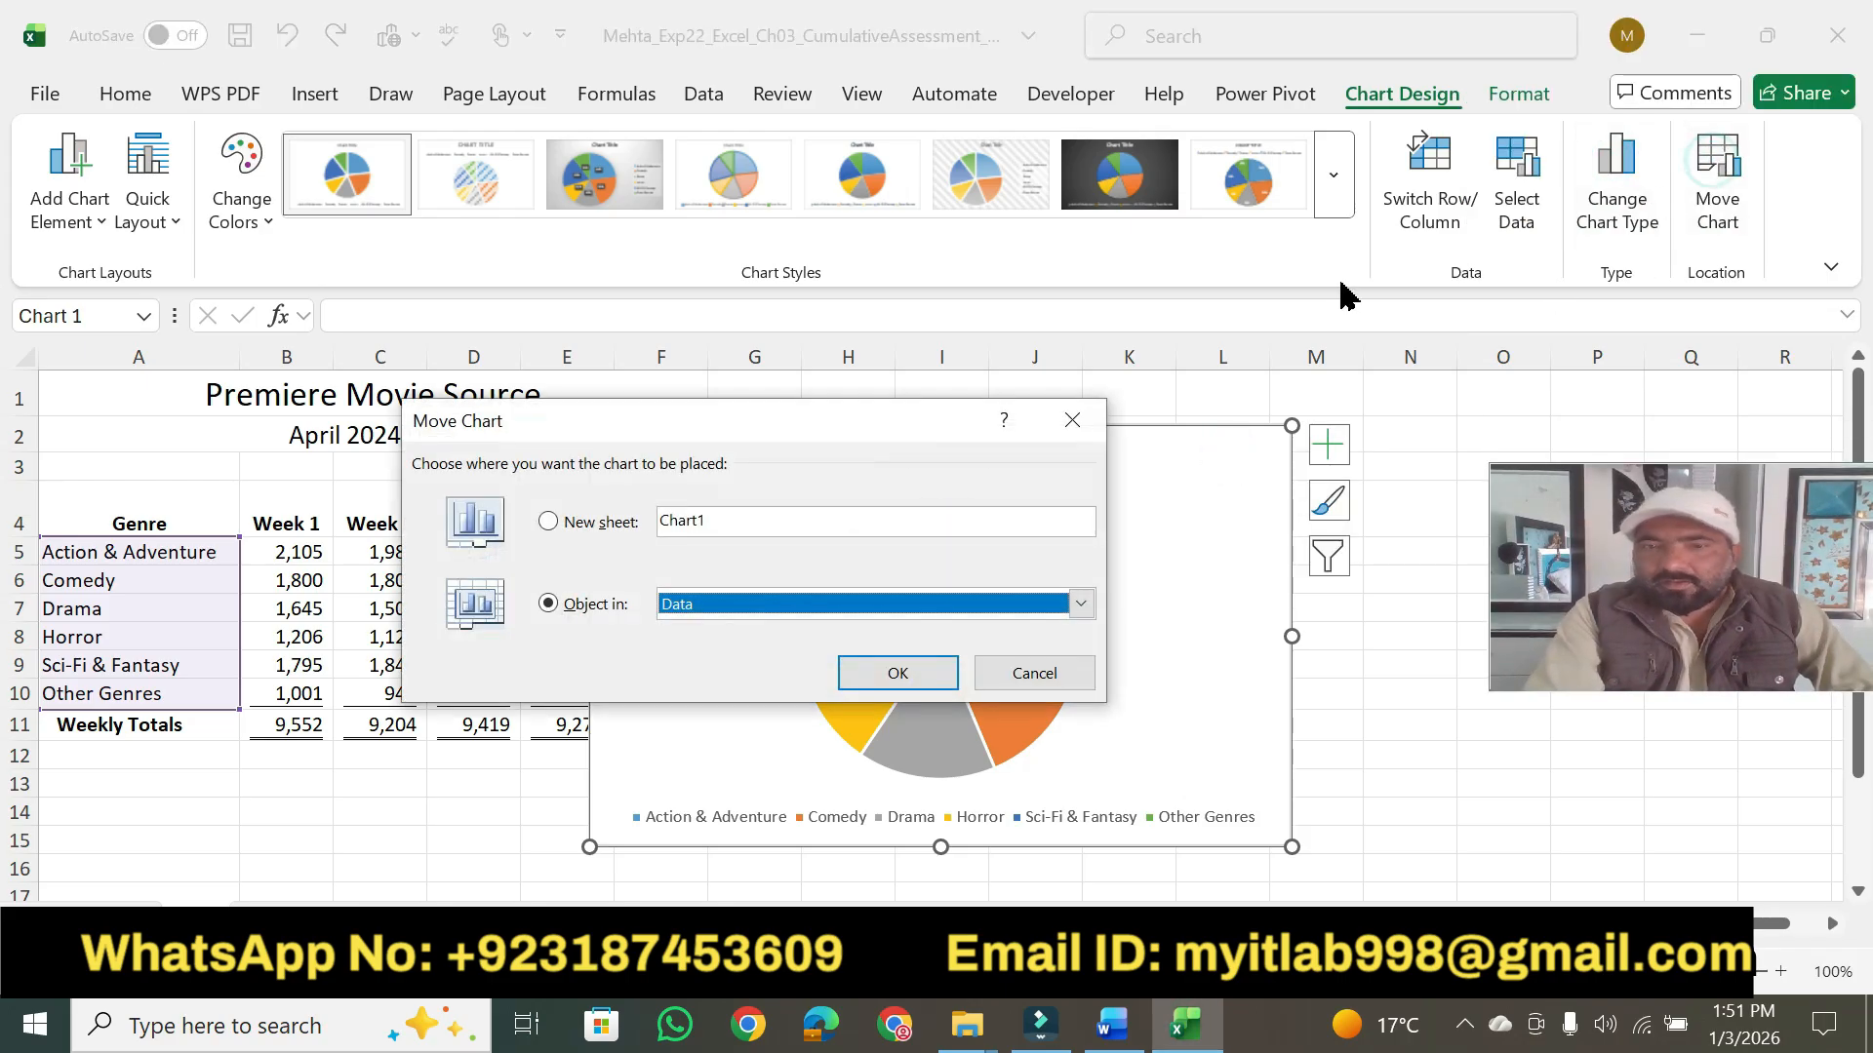
left_click(616, 522)
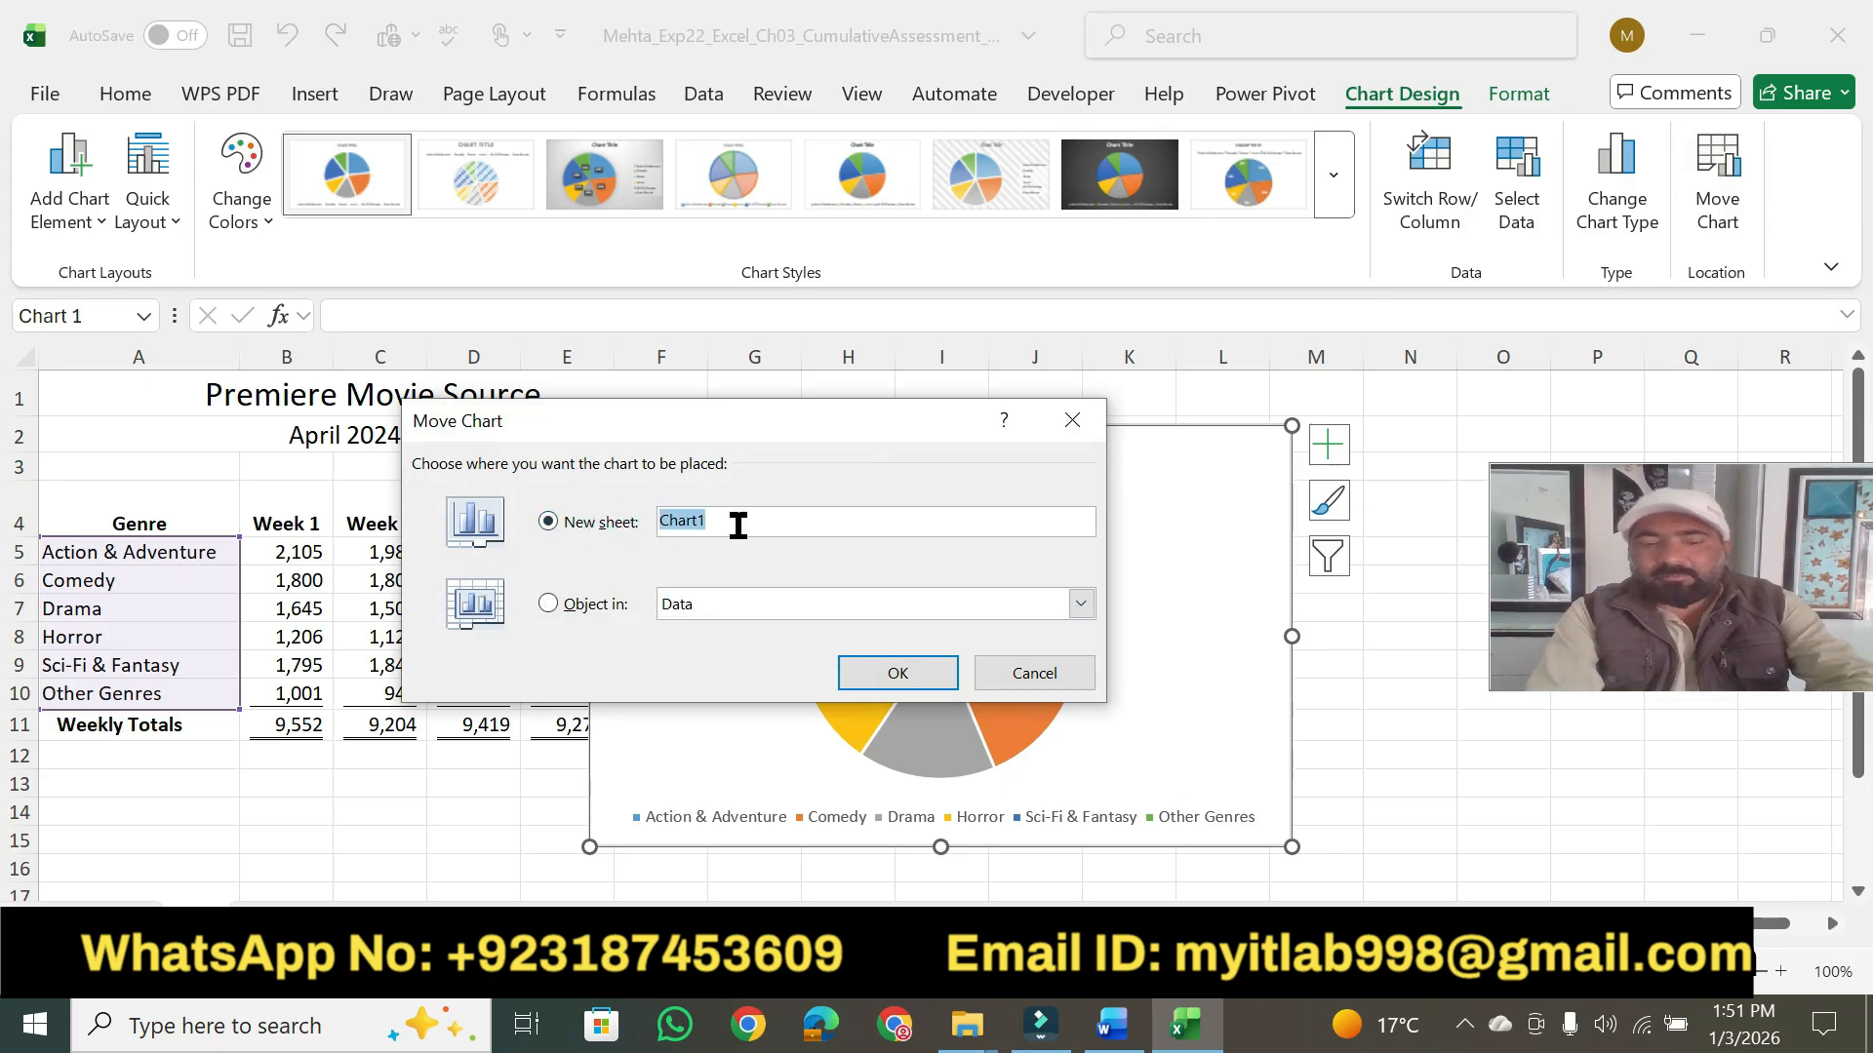
type("April Pie Chart")
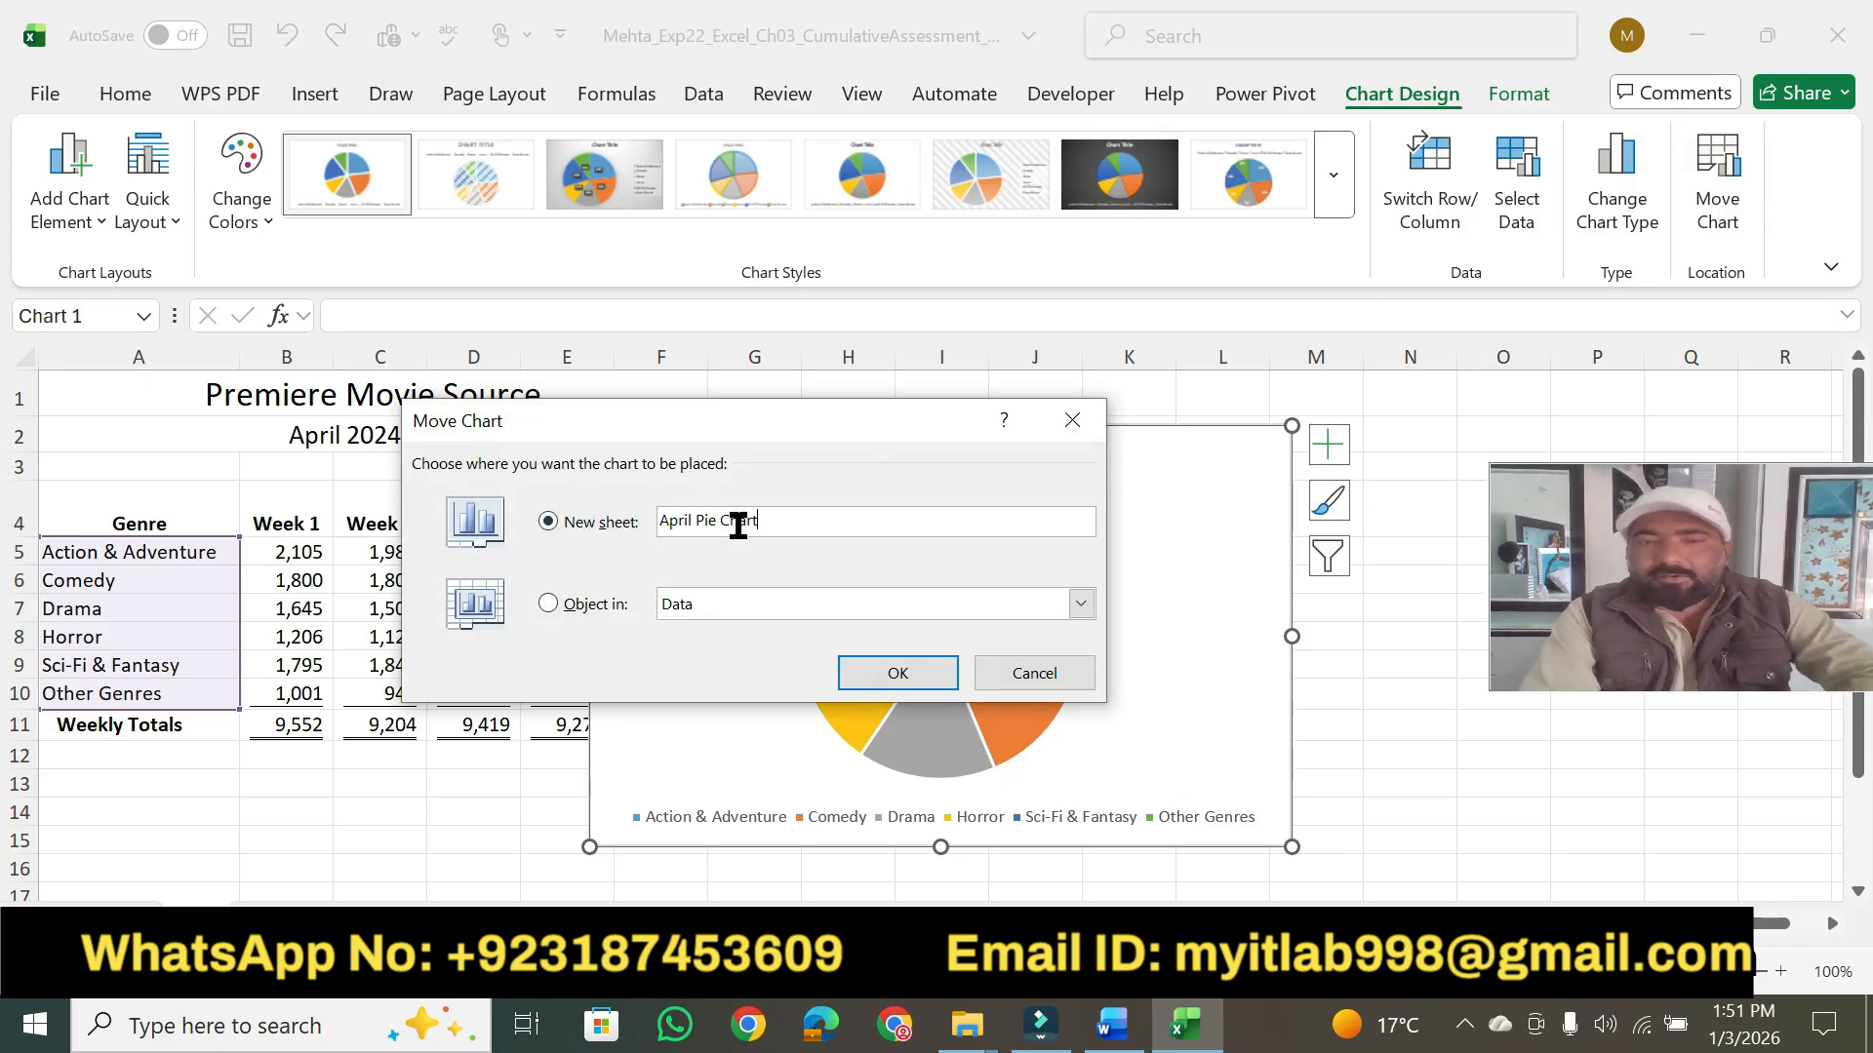
left_click(863, 674)
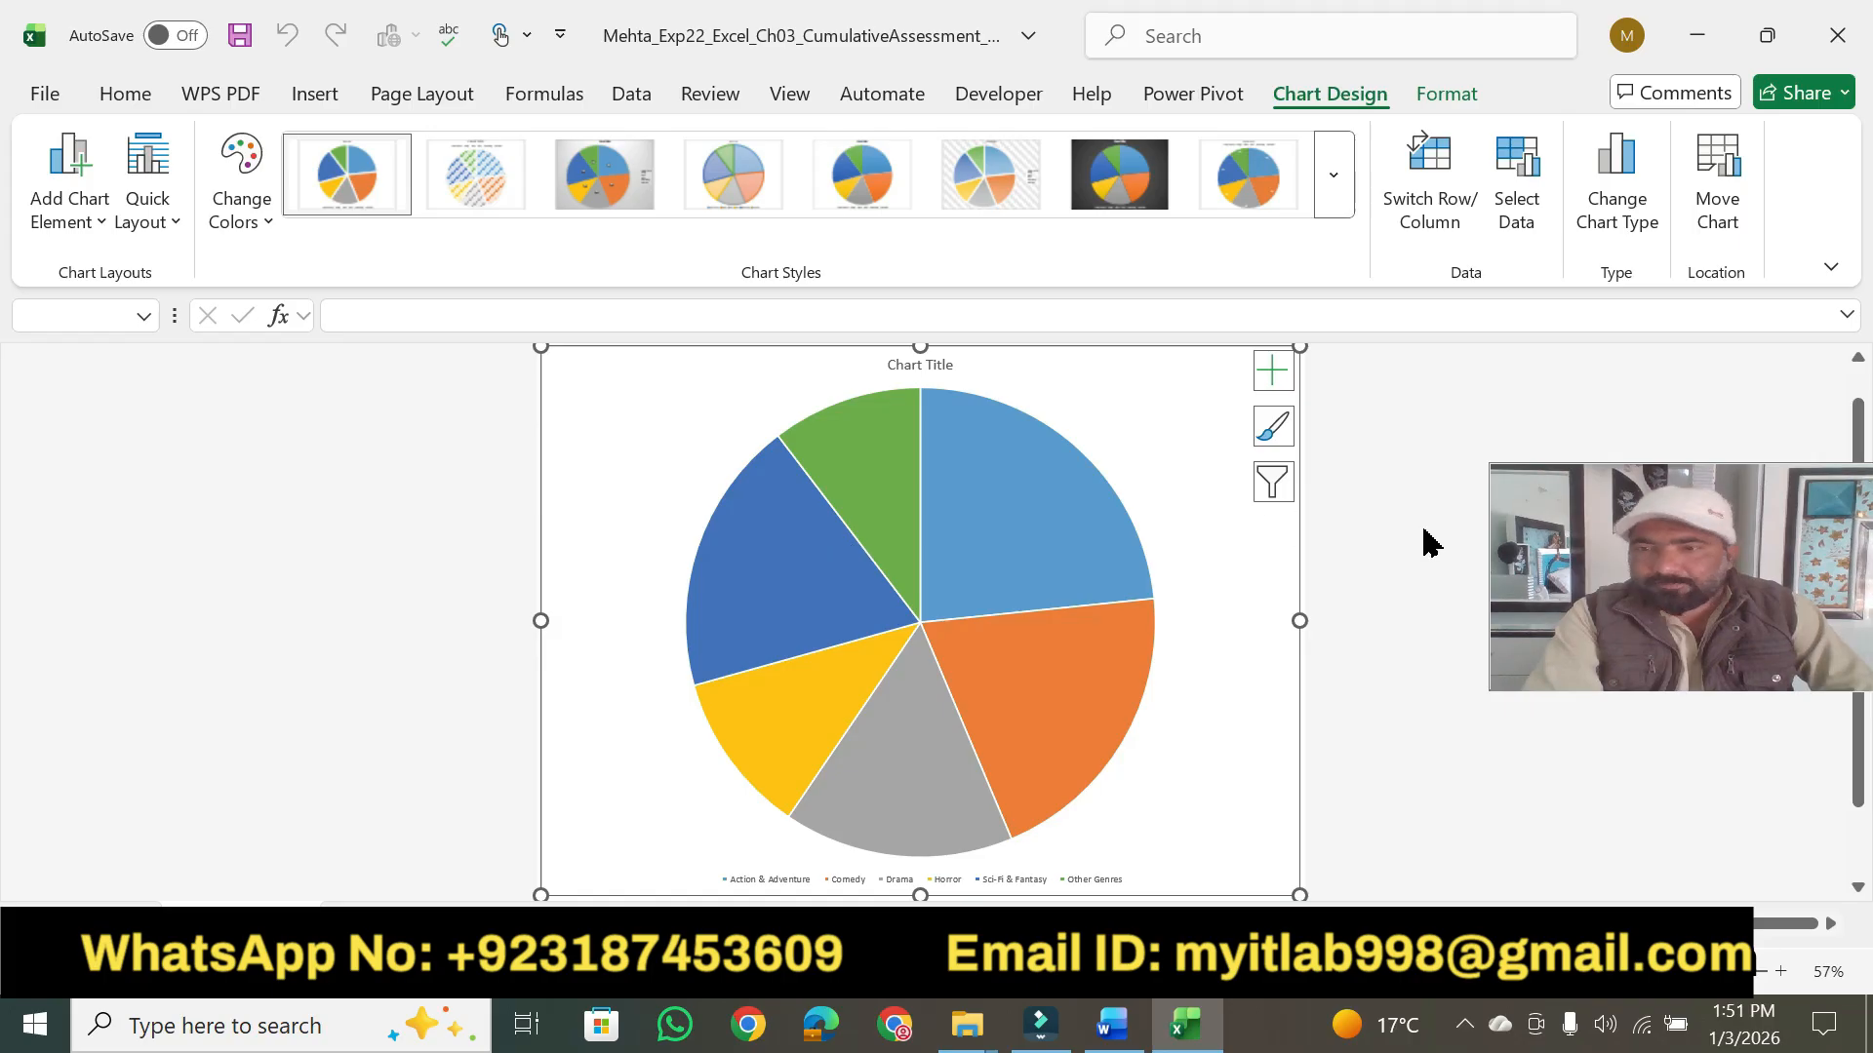
- Switch back to Word and highlight the points value of step 2 in yellow
left_click(1113, 1026)
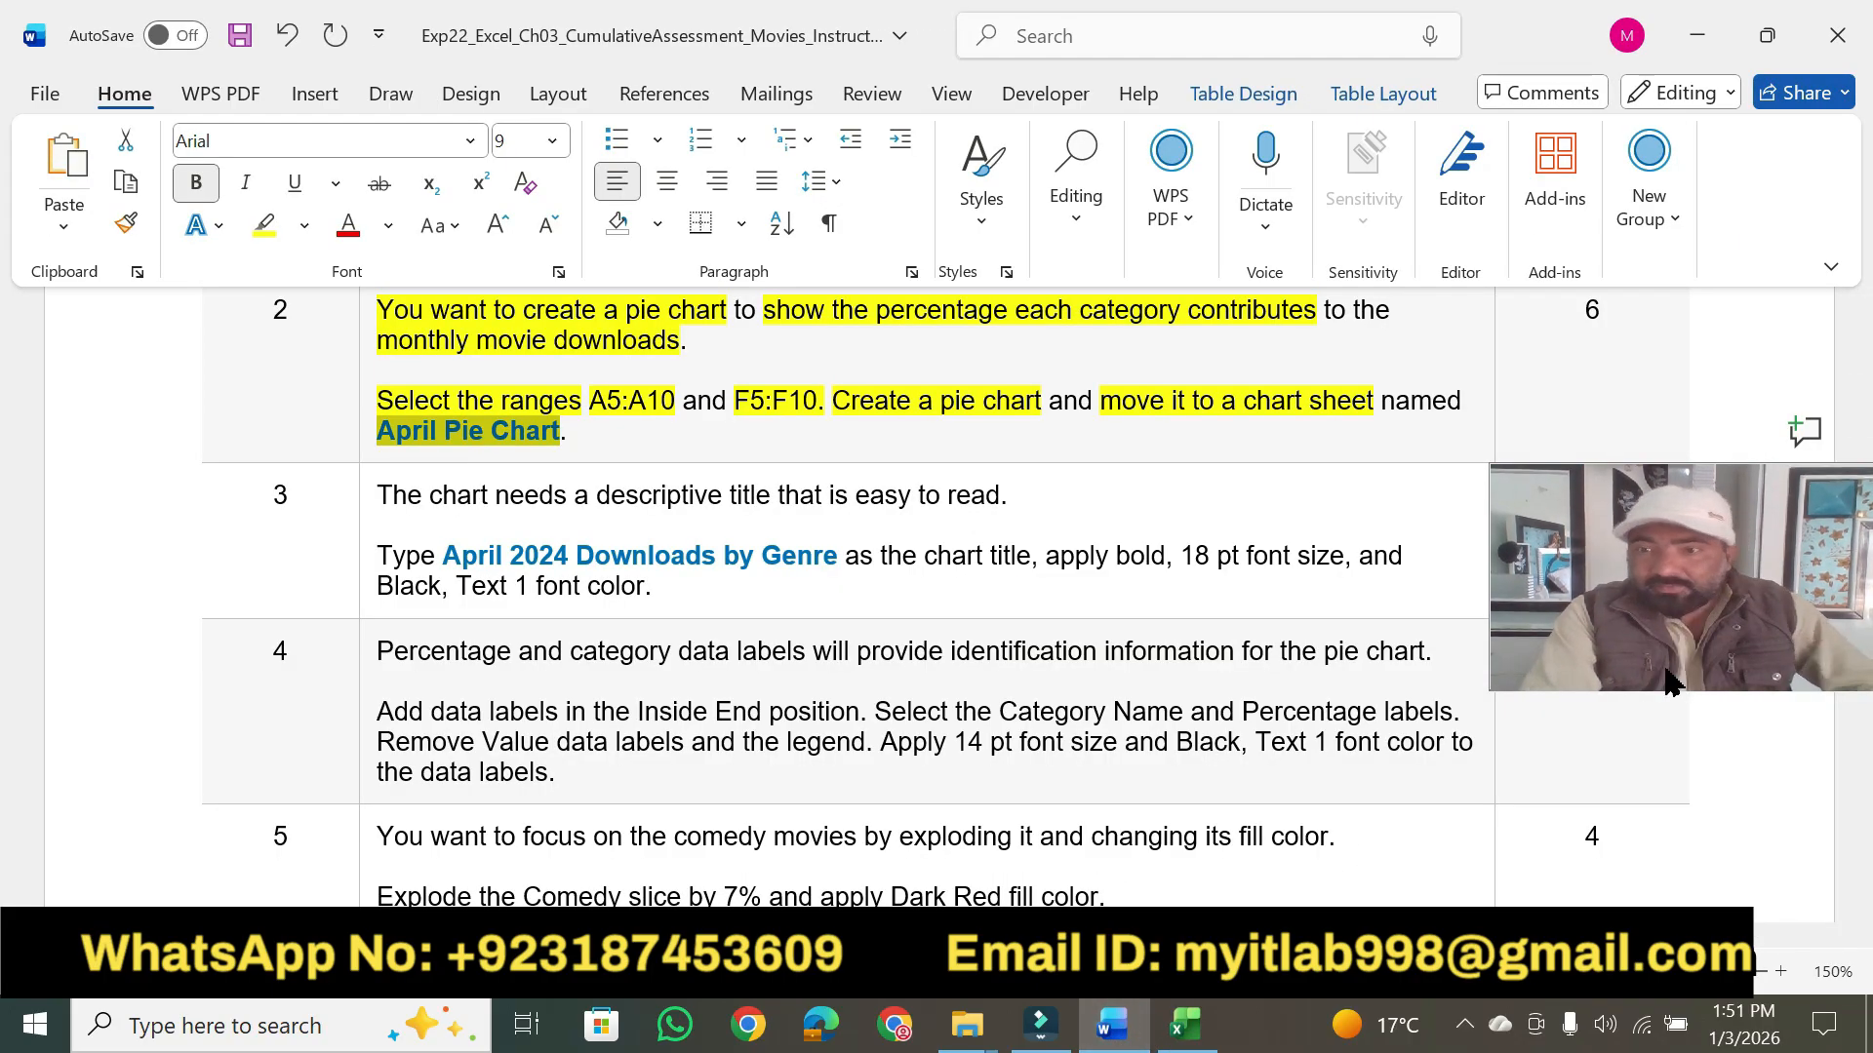
left_click_drag(1709, 611, 1693, 165)
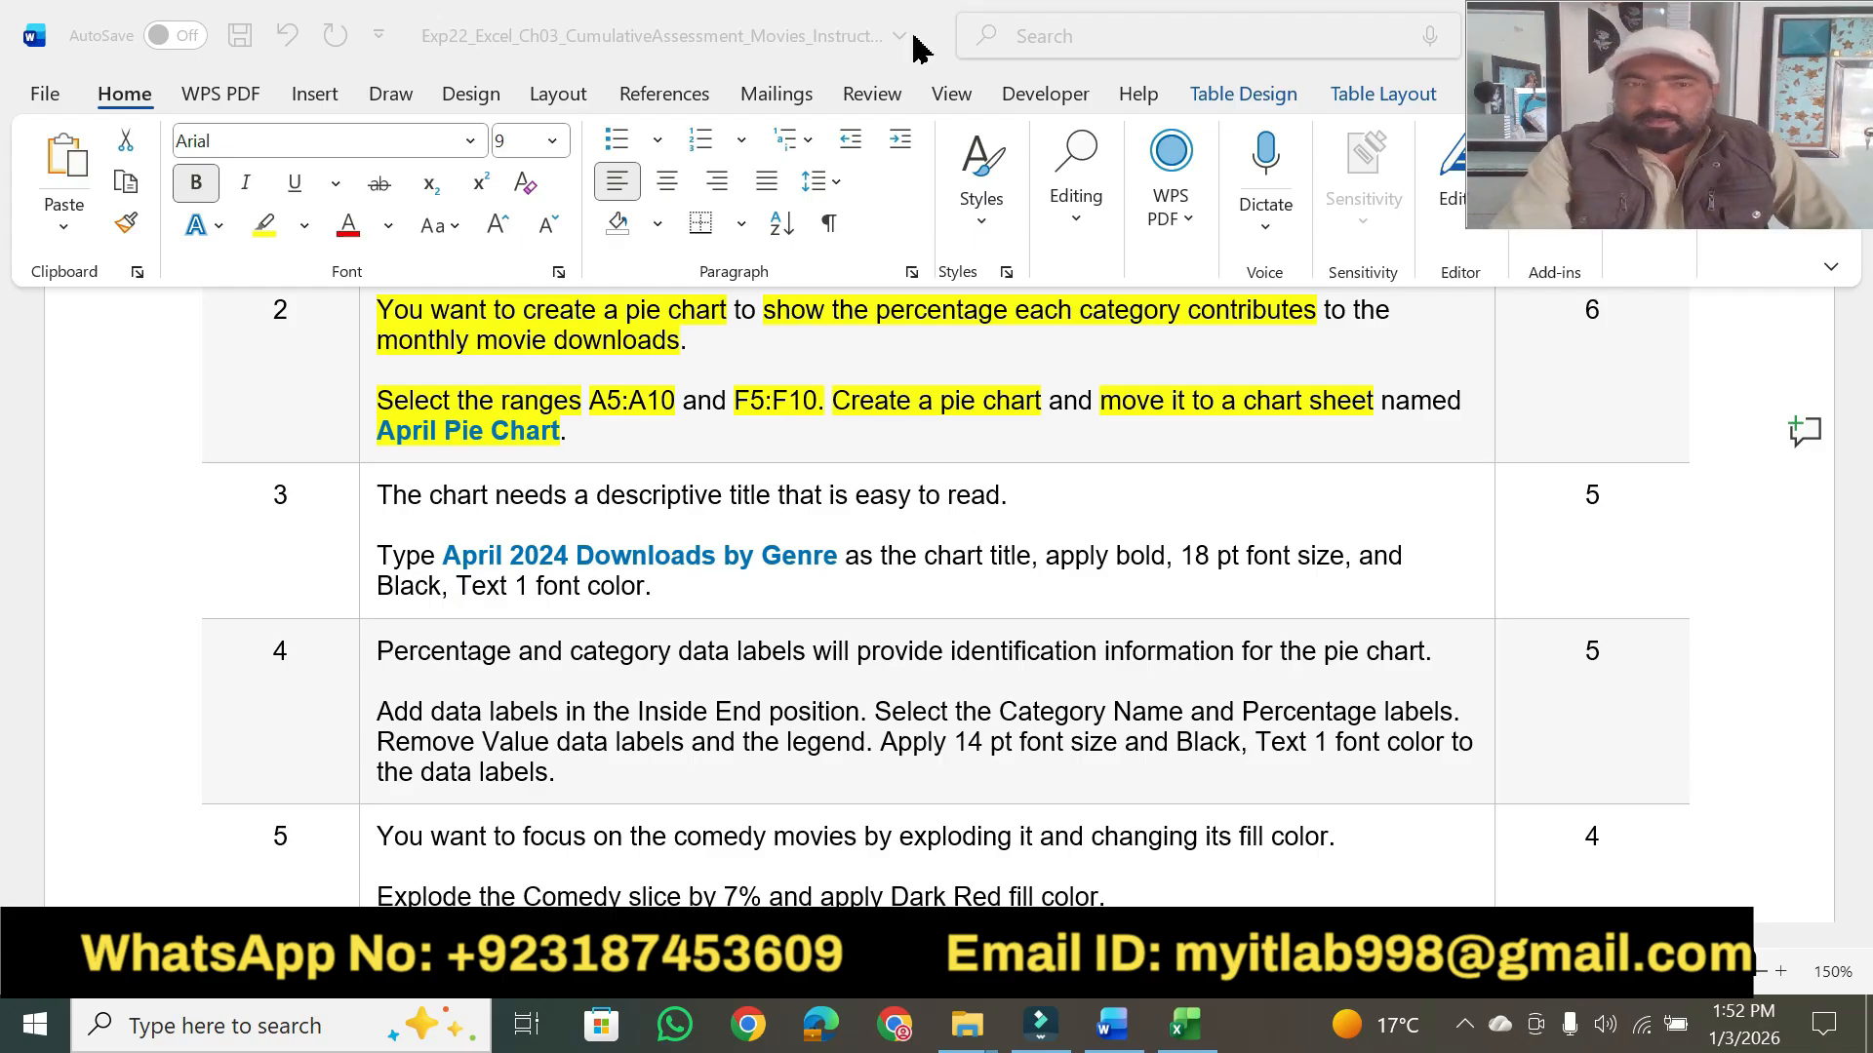
left_click(266, 227)
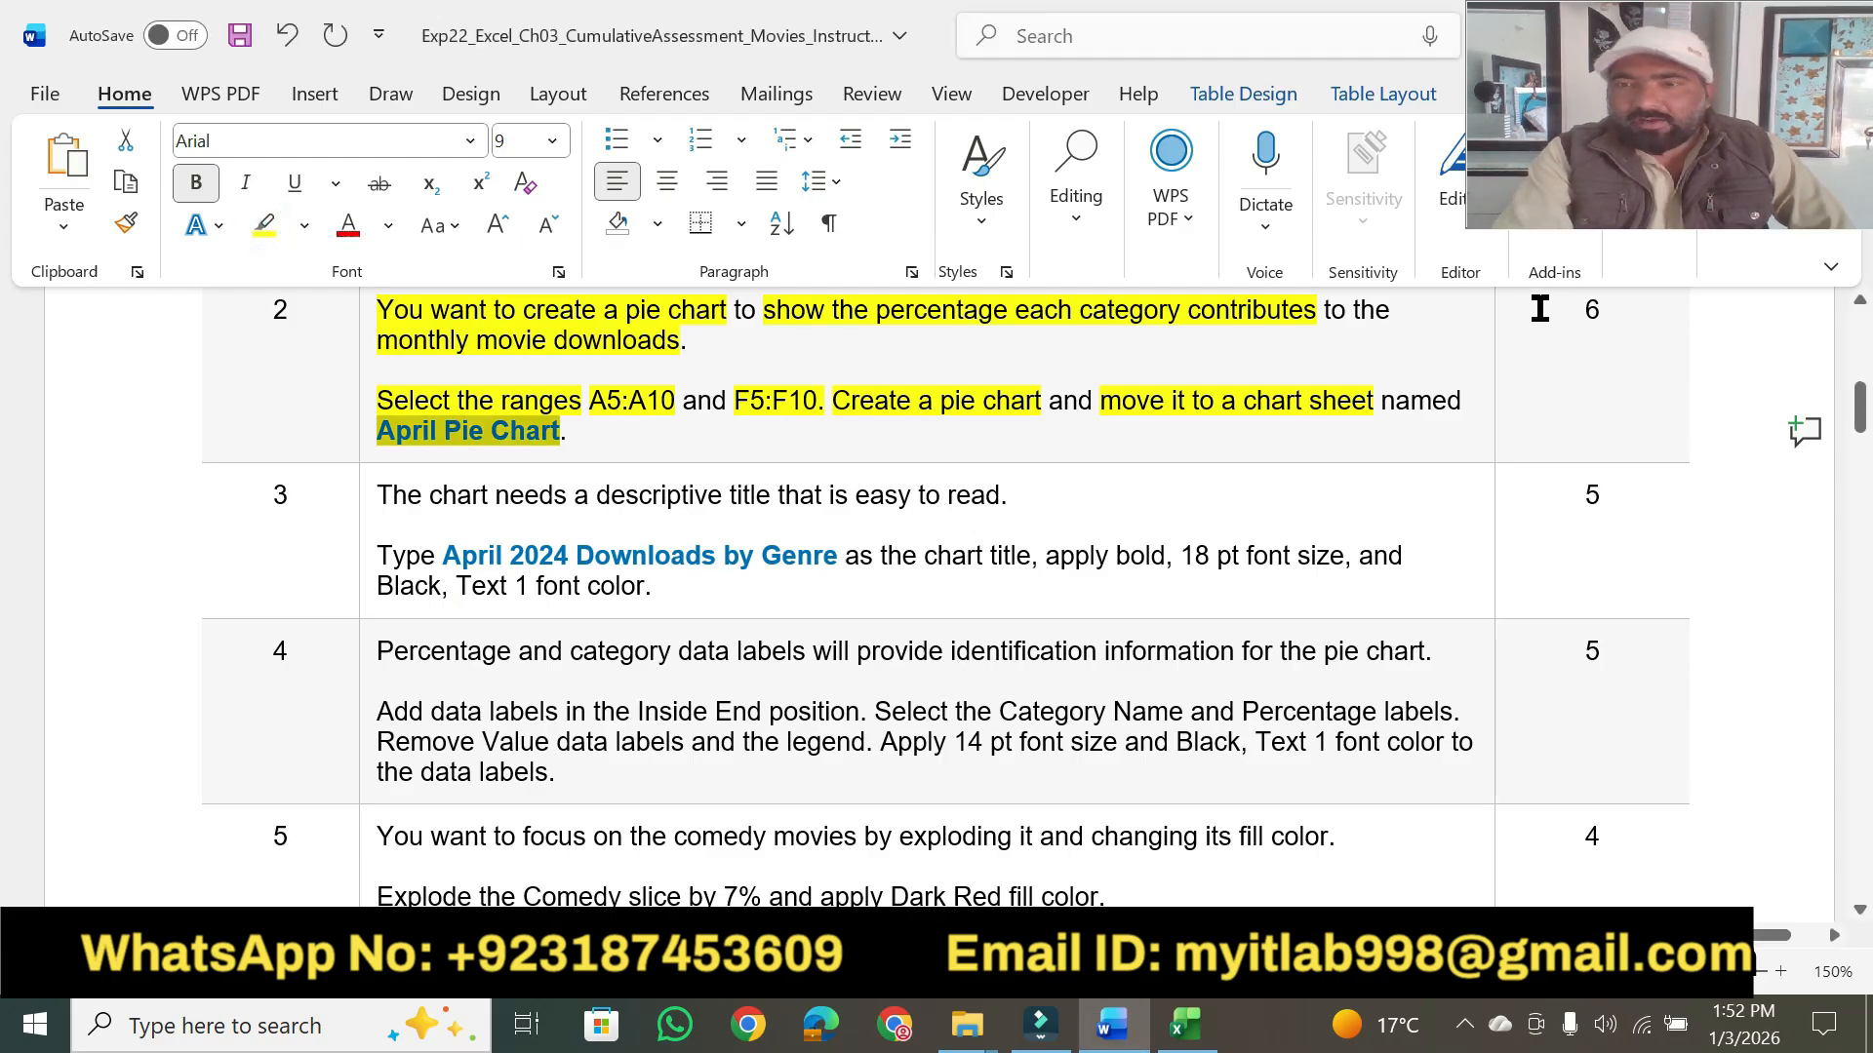
left_click(1590, 317)
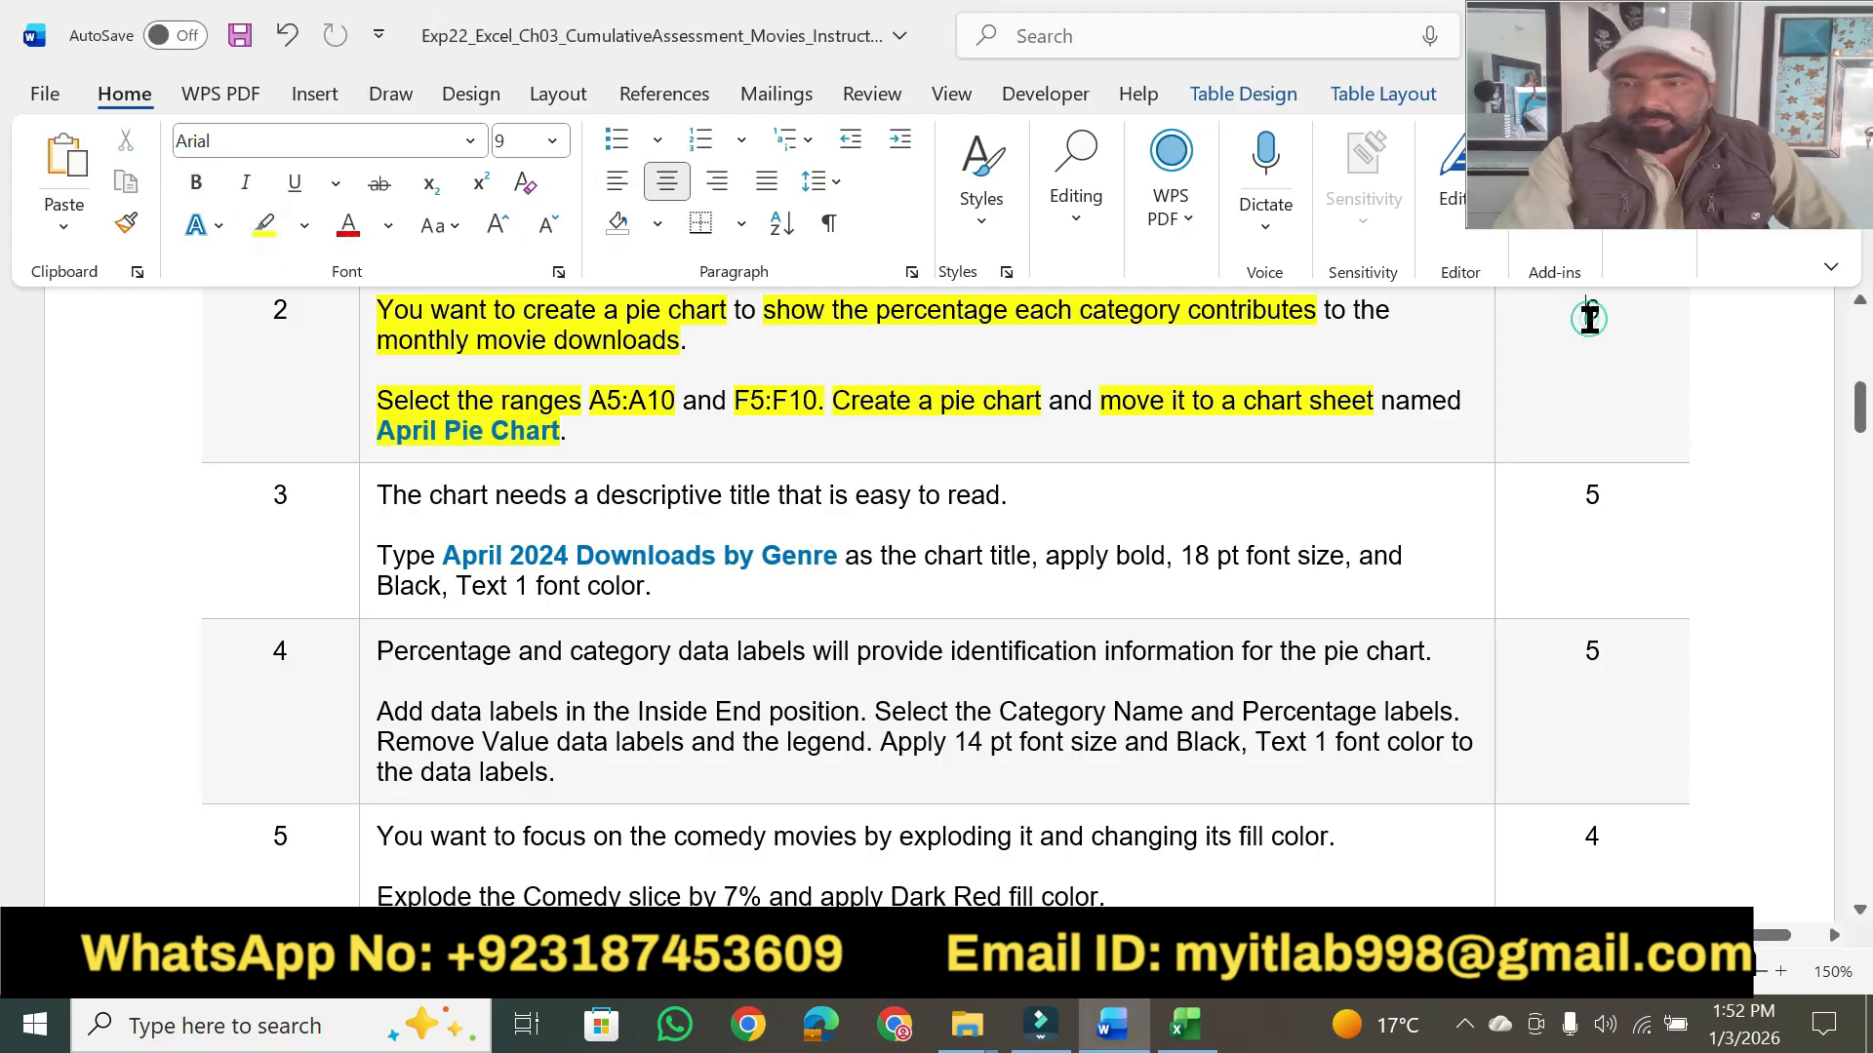
left_click(258, 230)
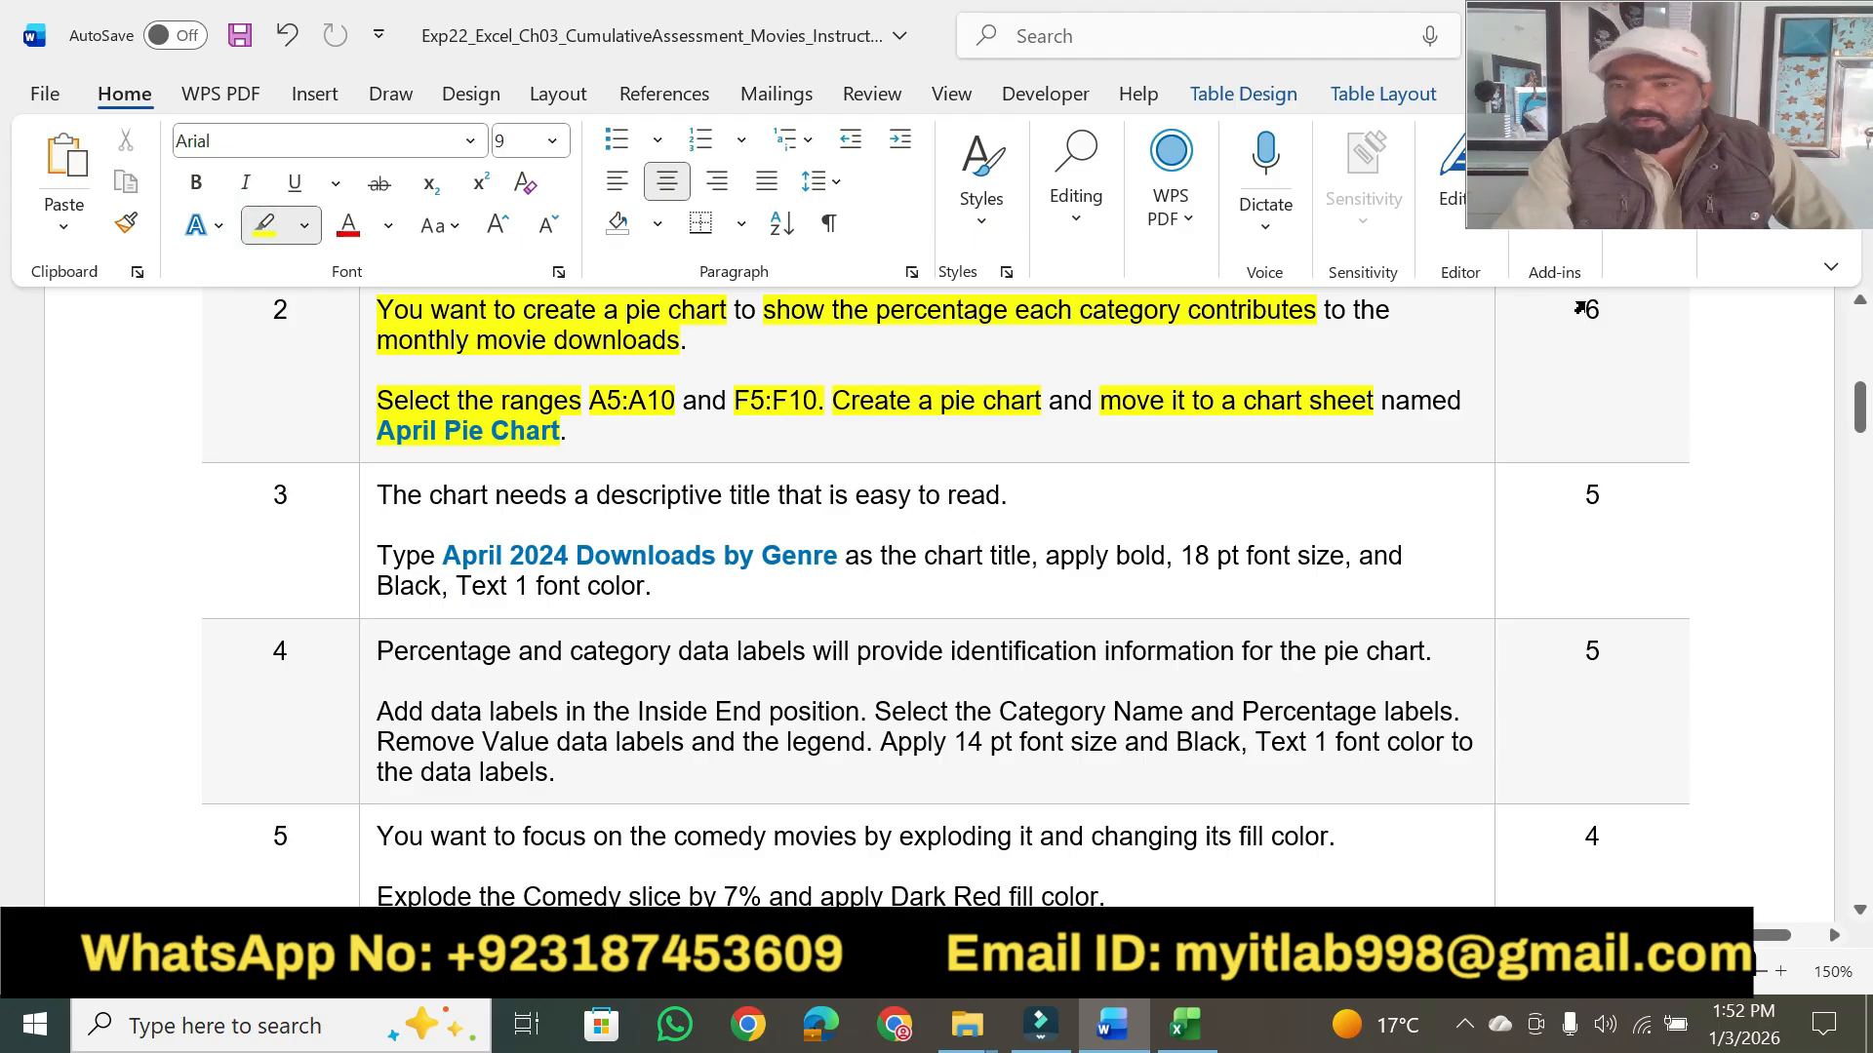
left_click_drag(1576, 310, 1604, 310)
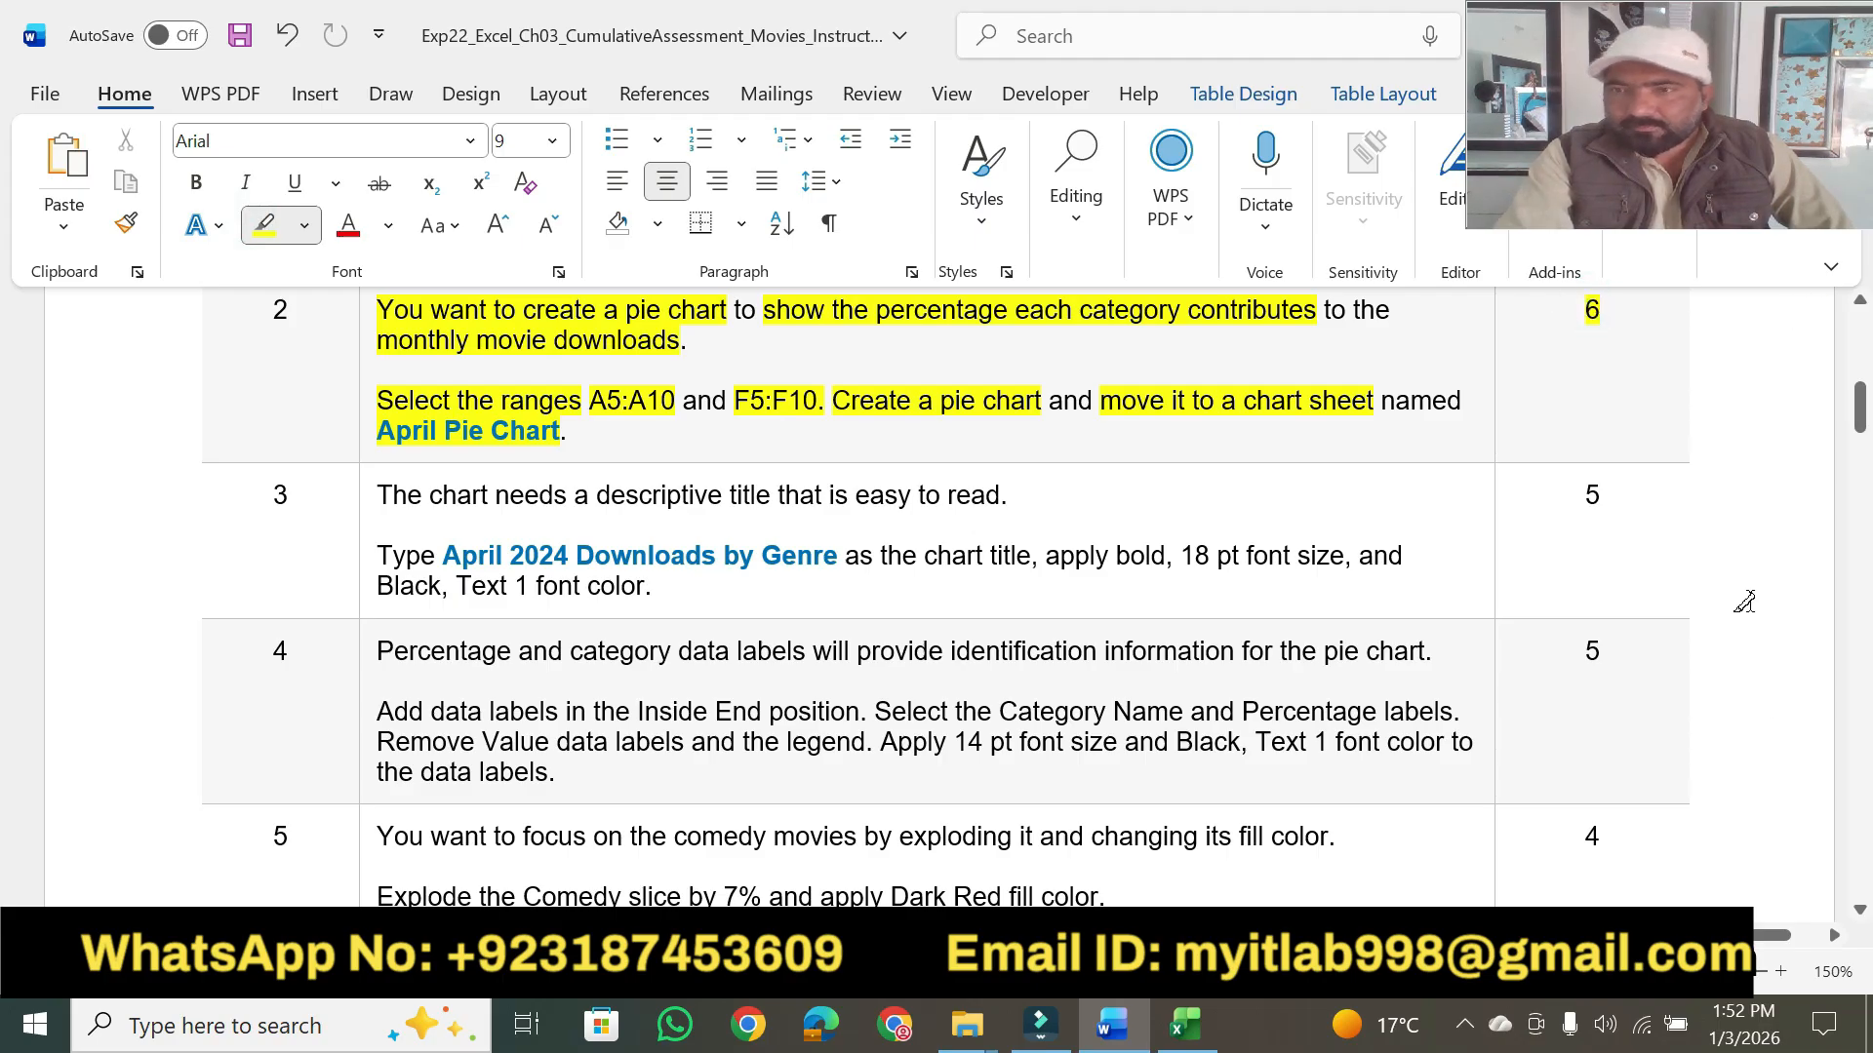
- Highlight the key phrases of step 3 in yellow, from "chart needs a descriptive title" through "Black, Text 1 font color", and stop highlighting
left_click(1859, 911)
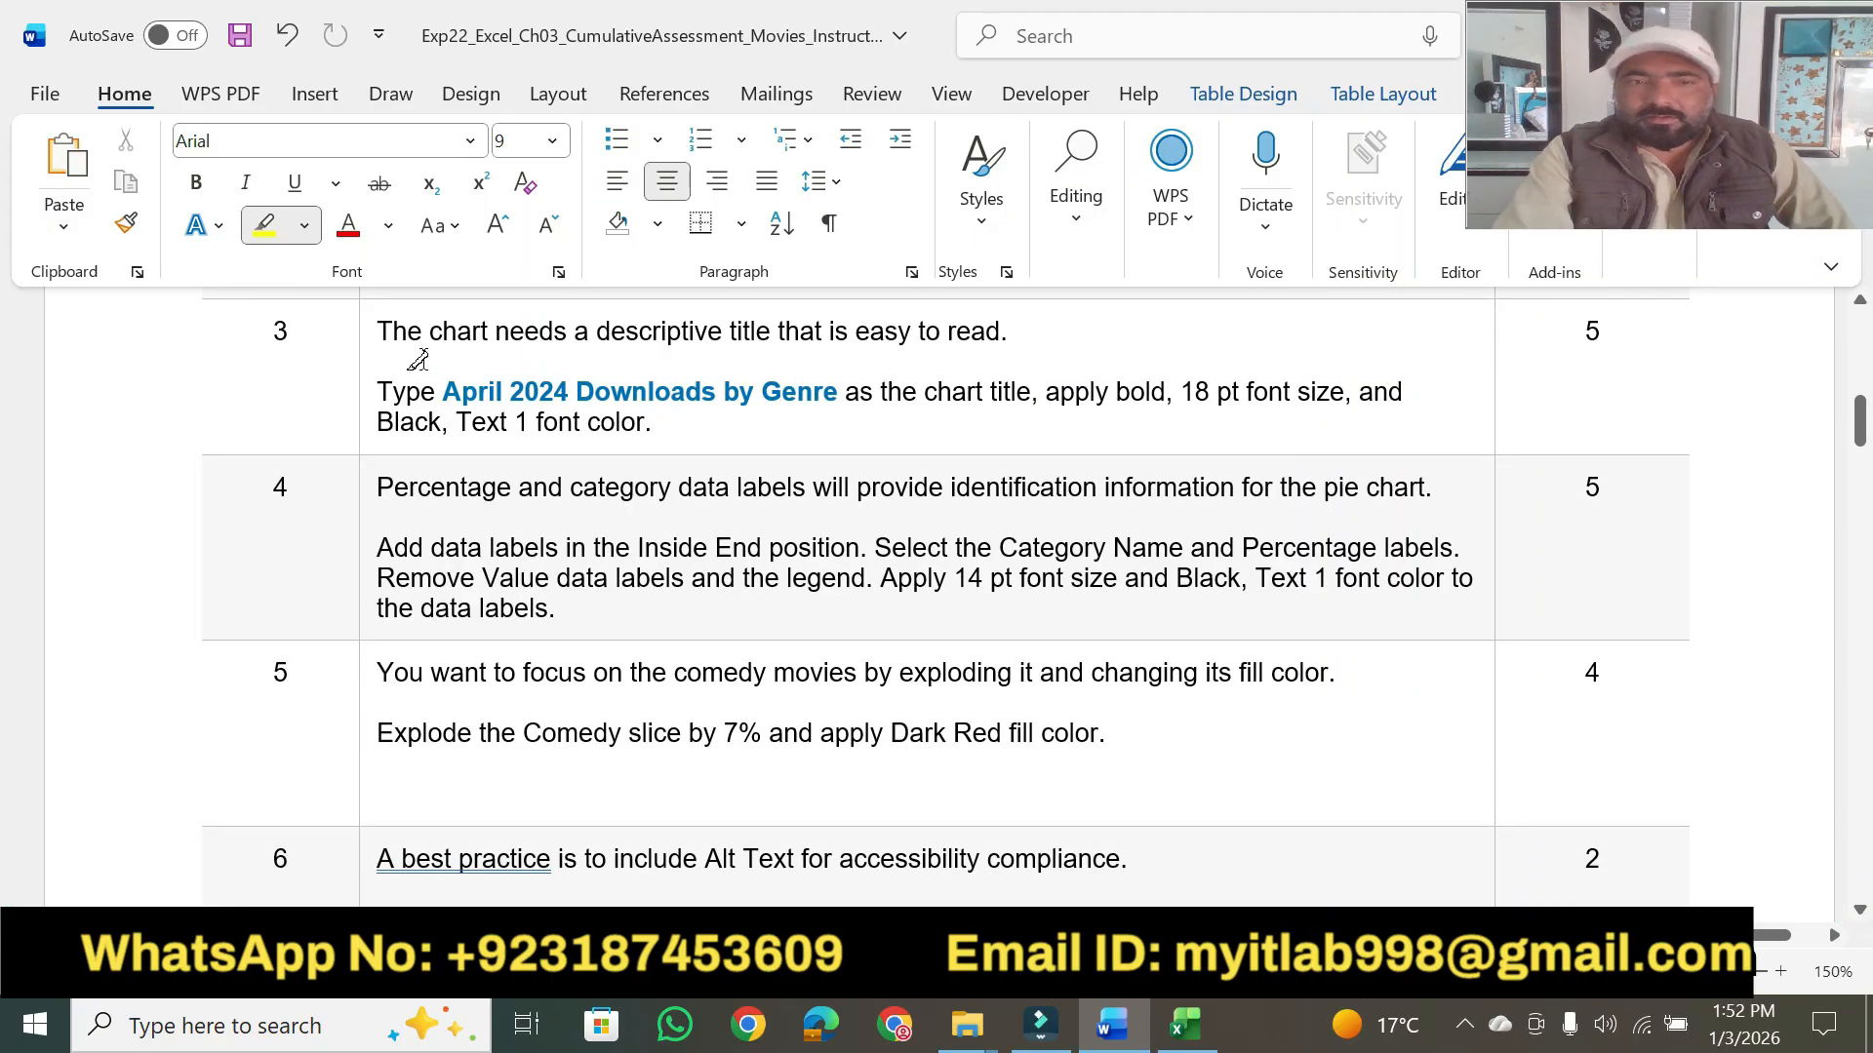
left_click_drag(429, 330, 1015, 322)
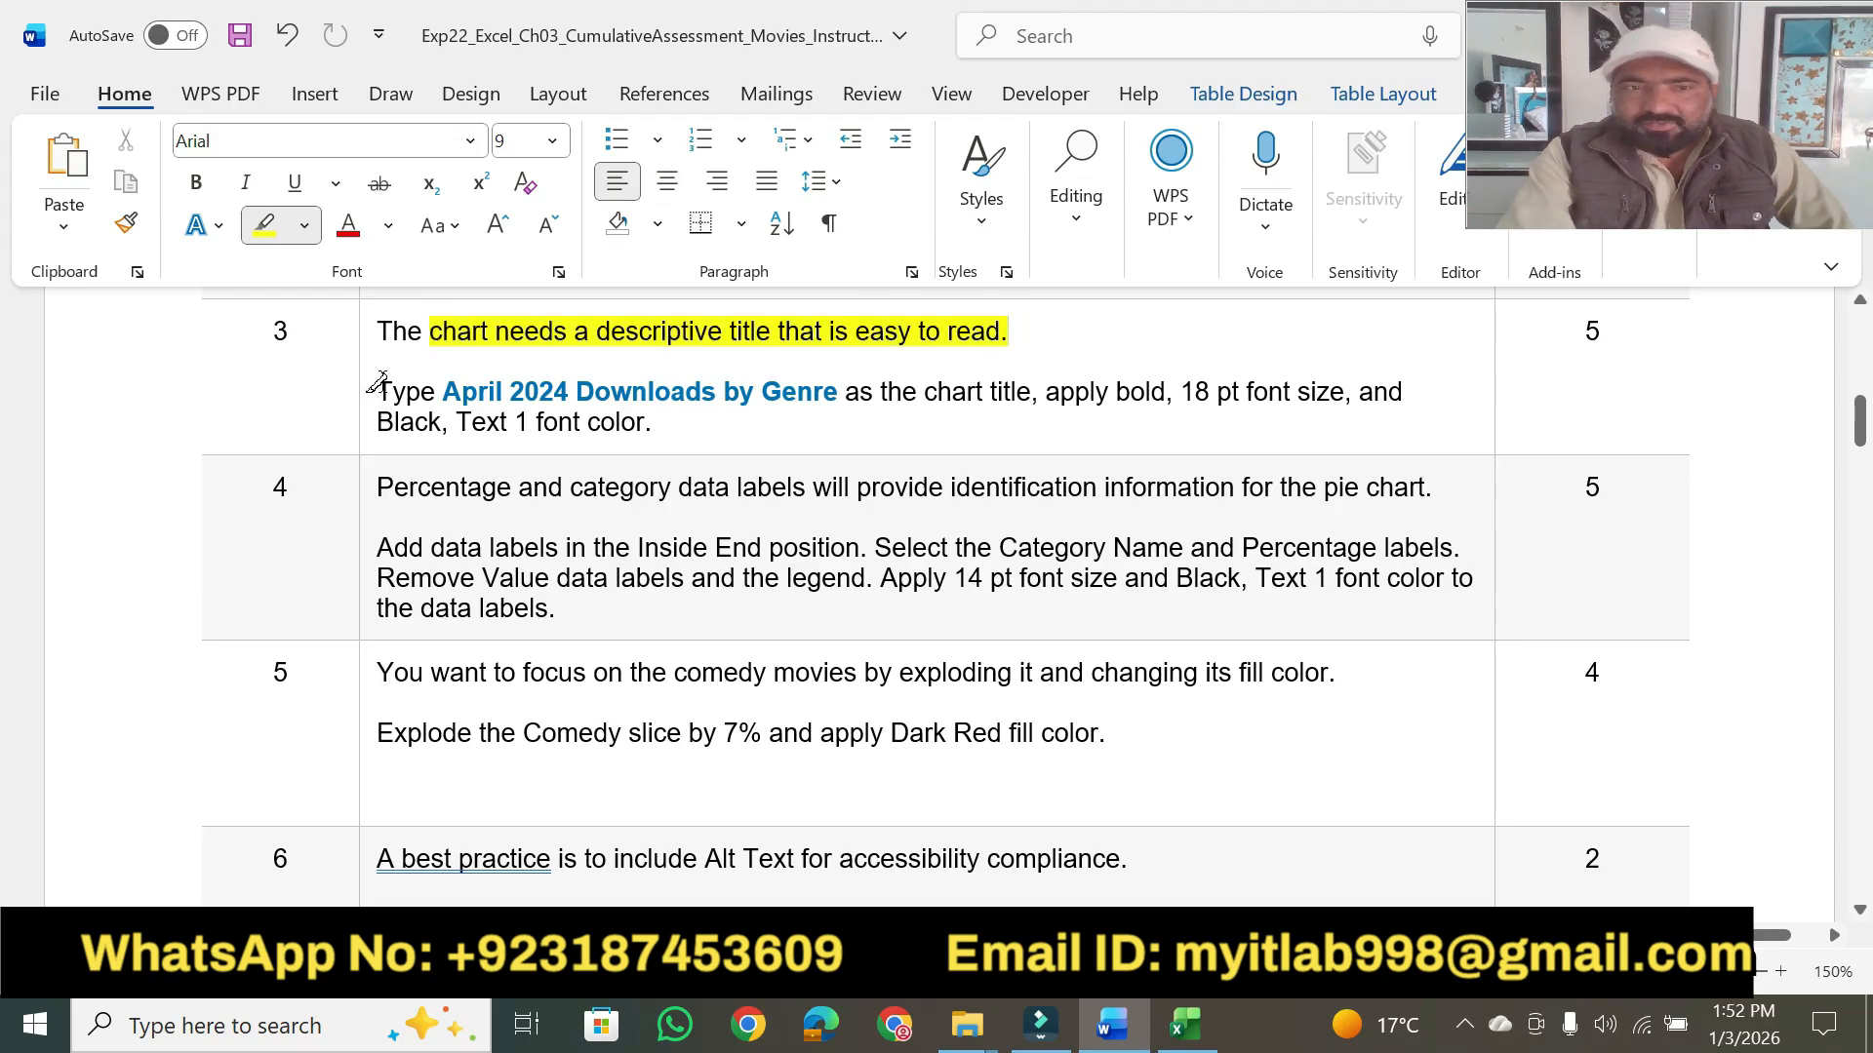
left_click_drag(380, 382, 586, 376)
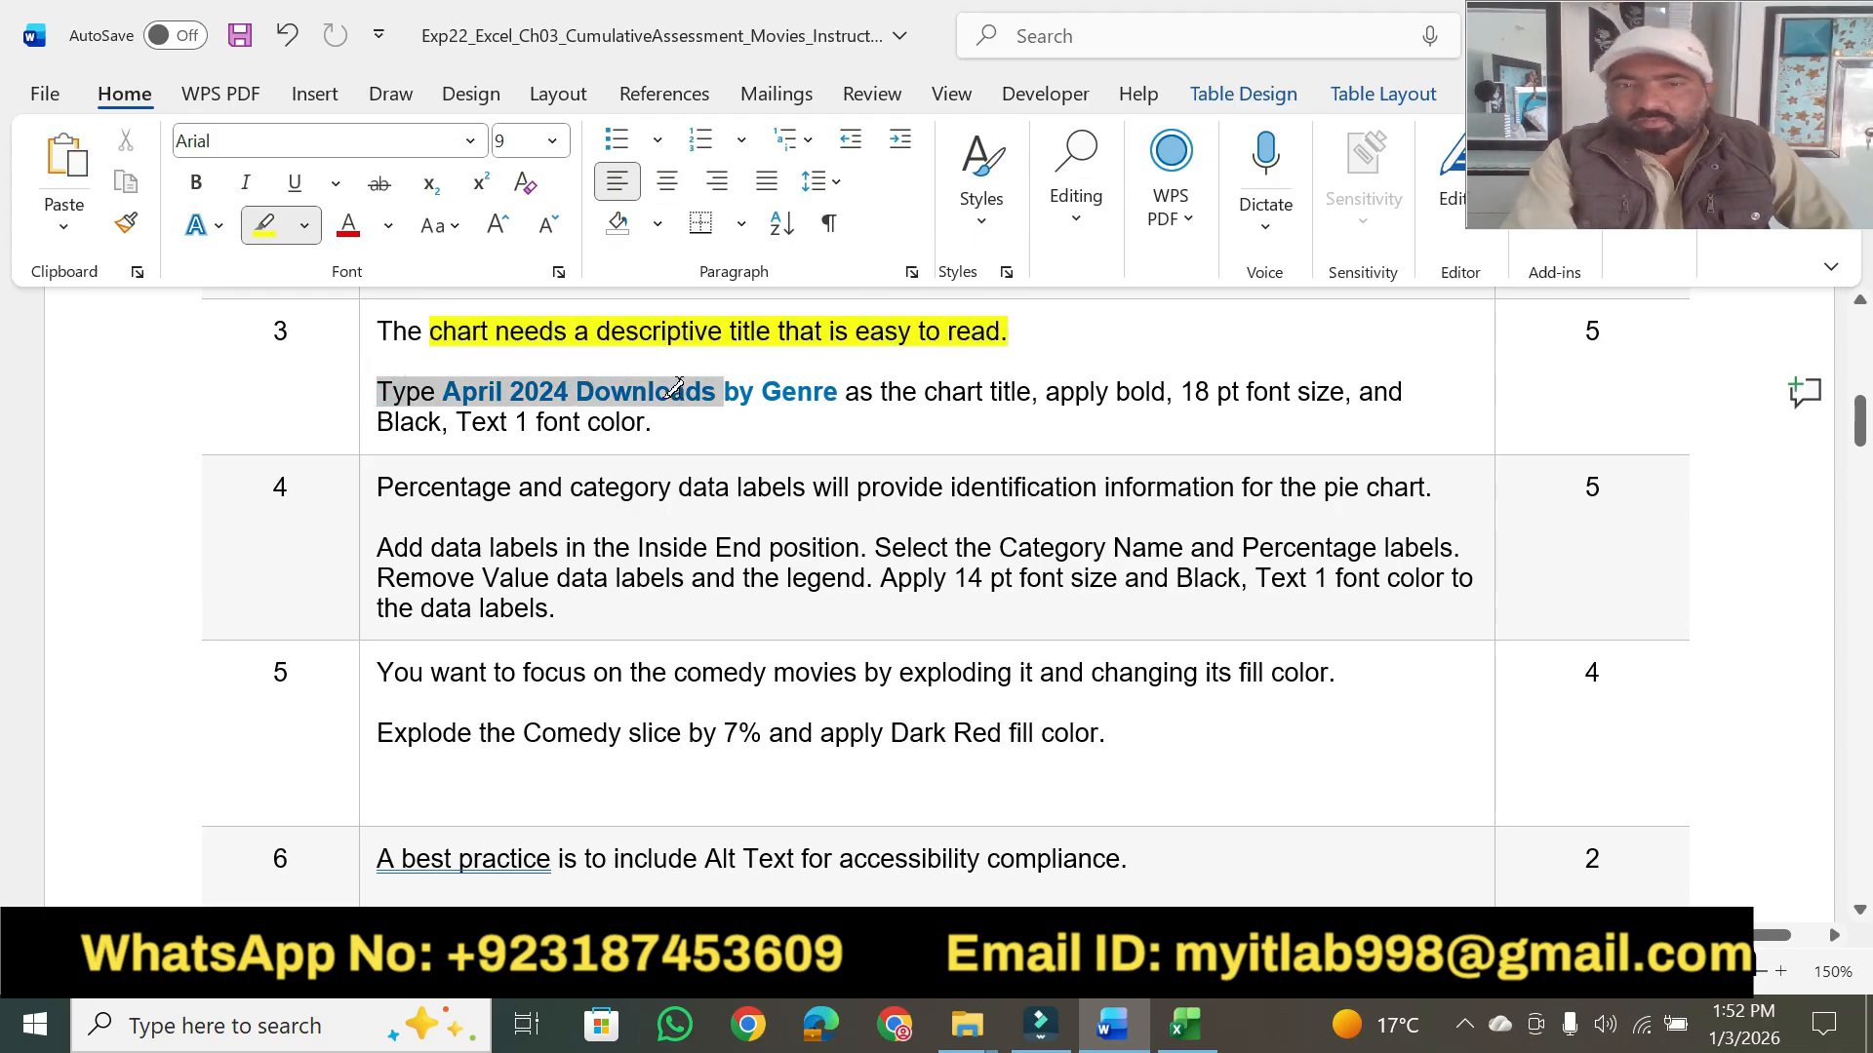
left_click_drag(752, 388, 800, 385)
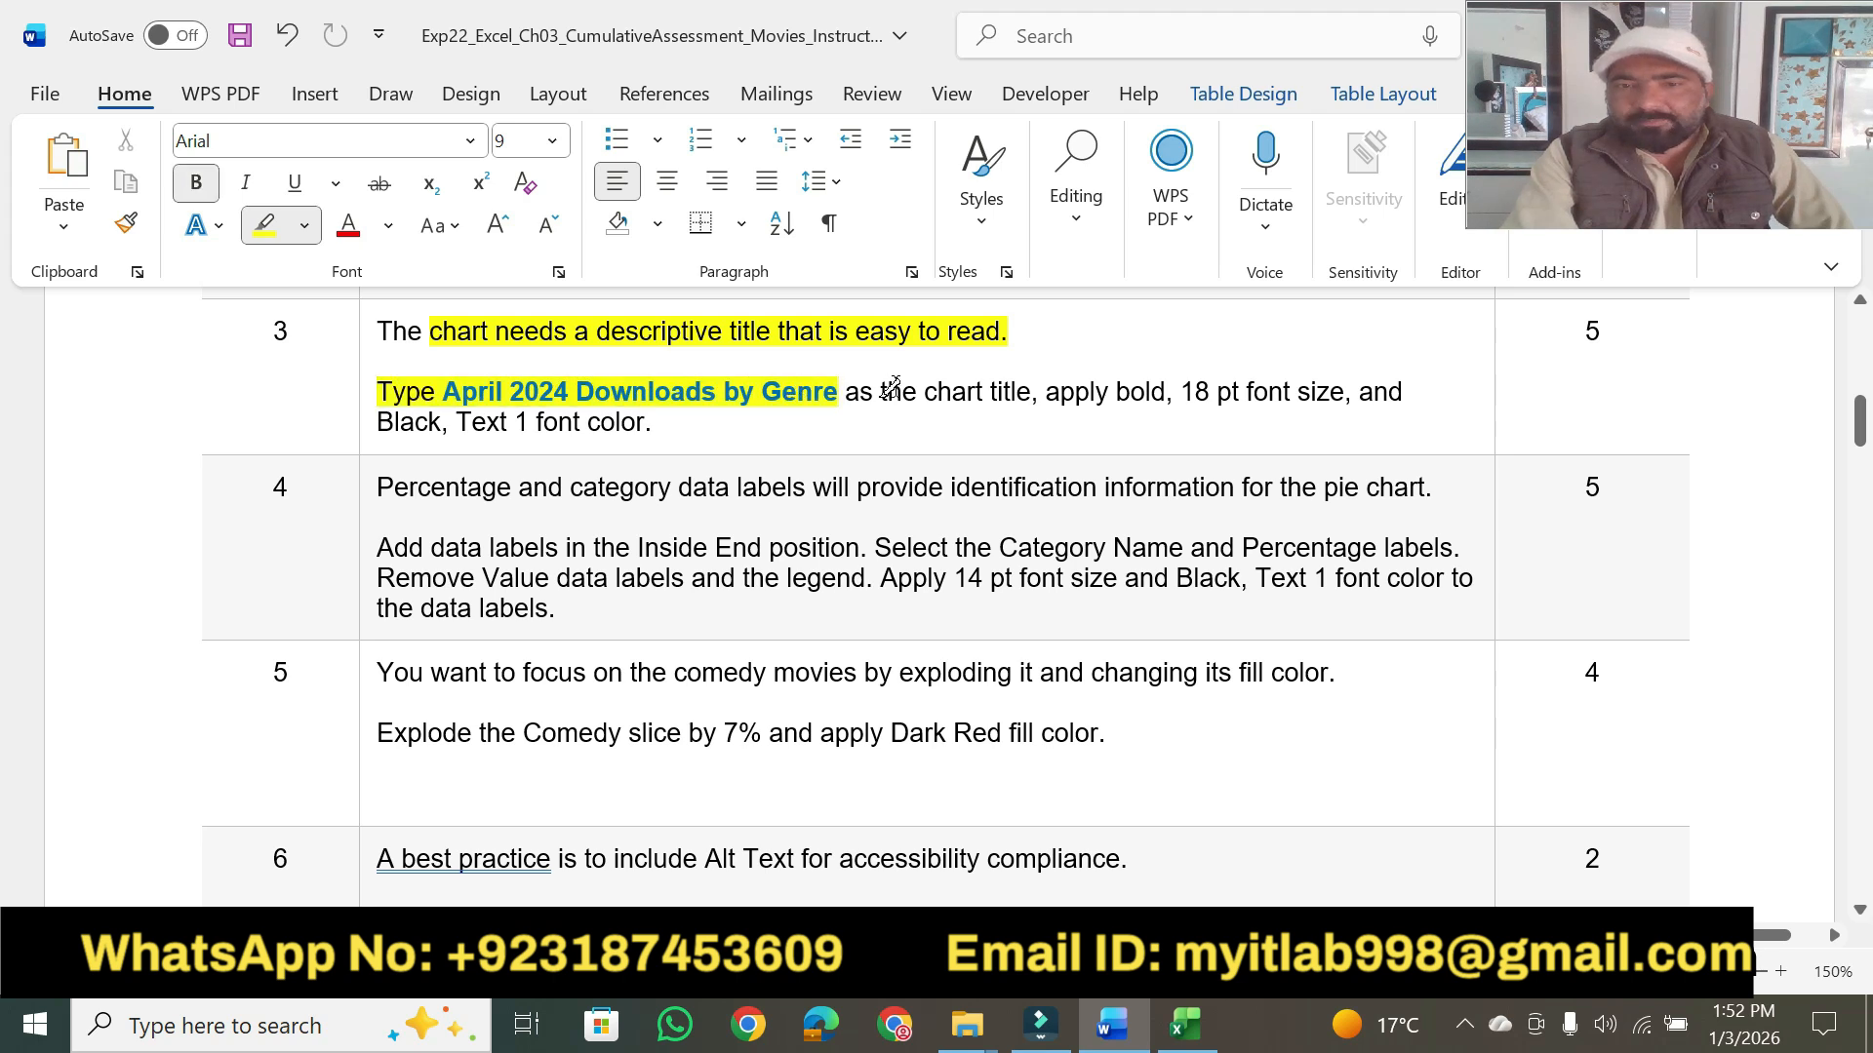
mouse_move(925, 393)
left_mouse_down()
mouse_move(1362, 389)
mouse_move(639, 424)
left_mouse_up()
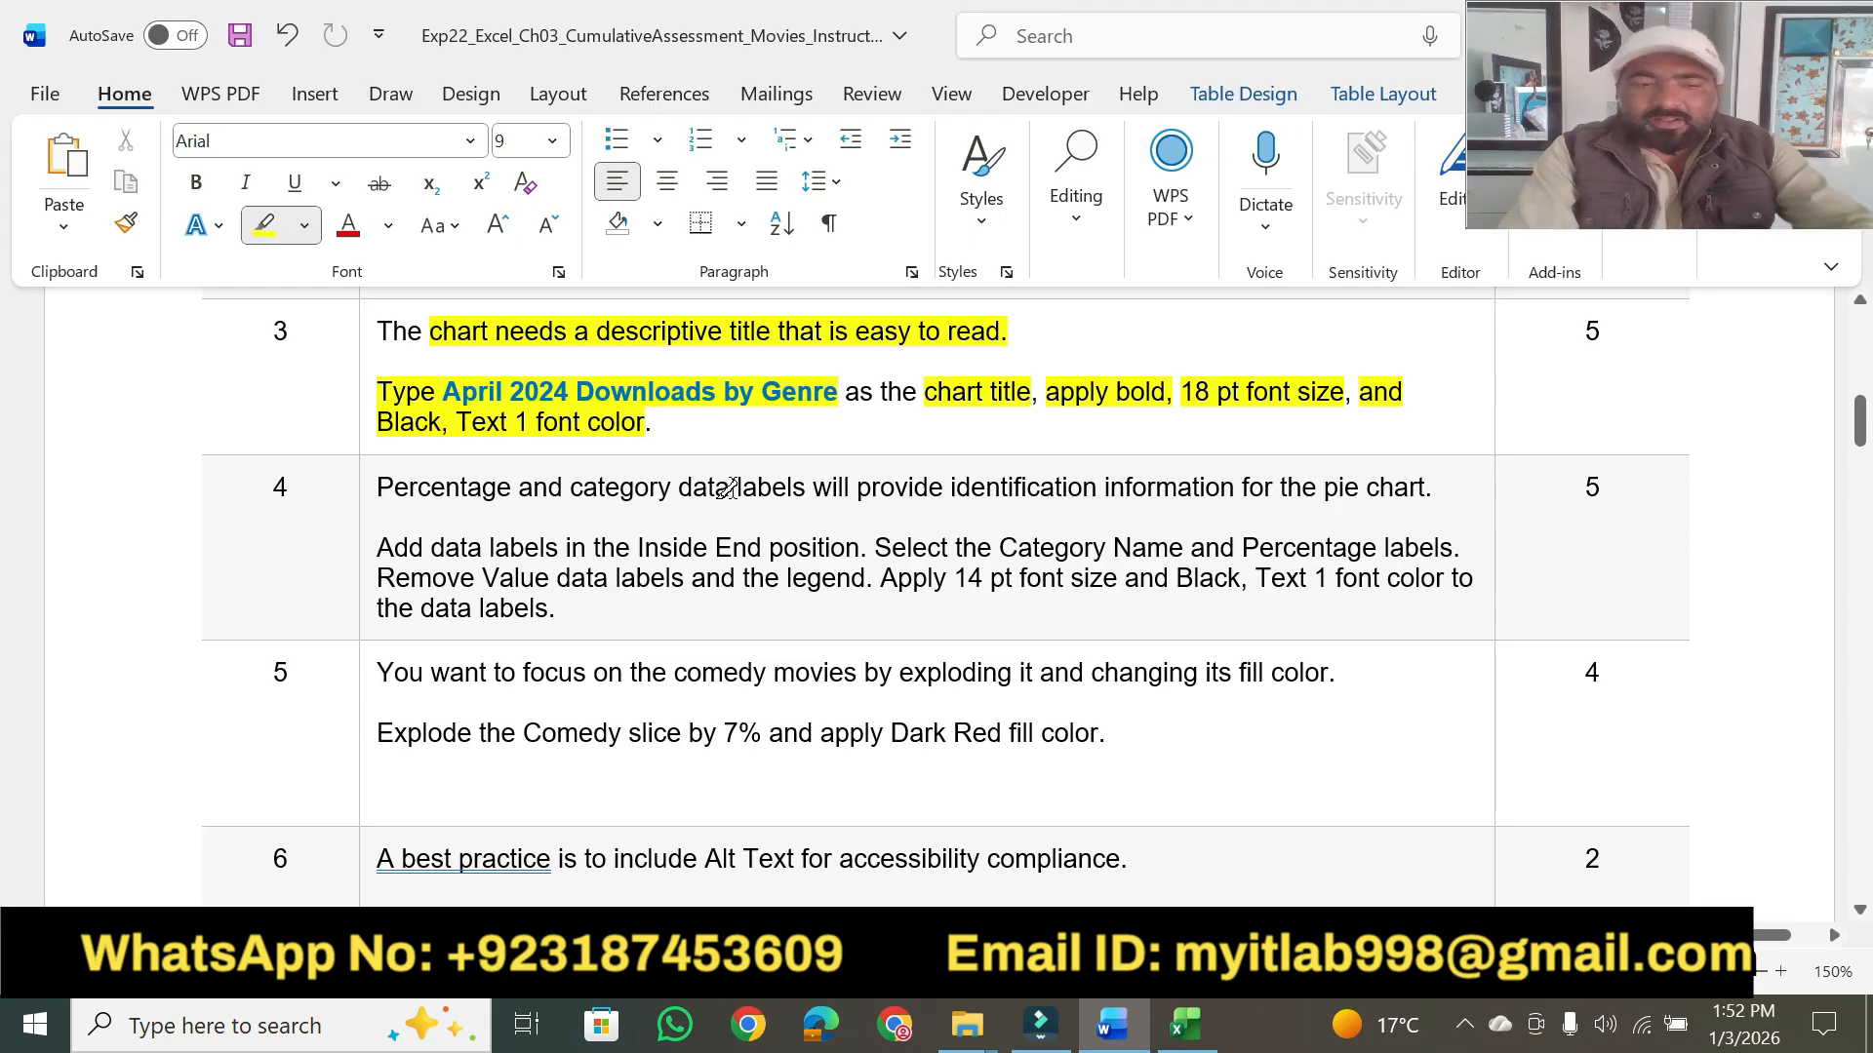
key("Escape")
- Copy "April 2024 Downloads by Genre" from step 3, paste it as text only over the pie chart's title in Excel, and return to Word
left_click_drag(473, 395, 803, 401)
key("ctrl+c")
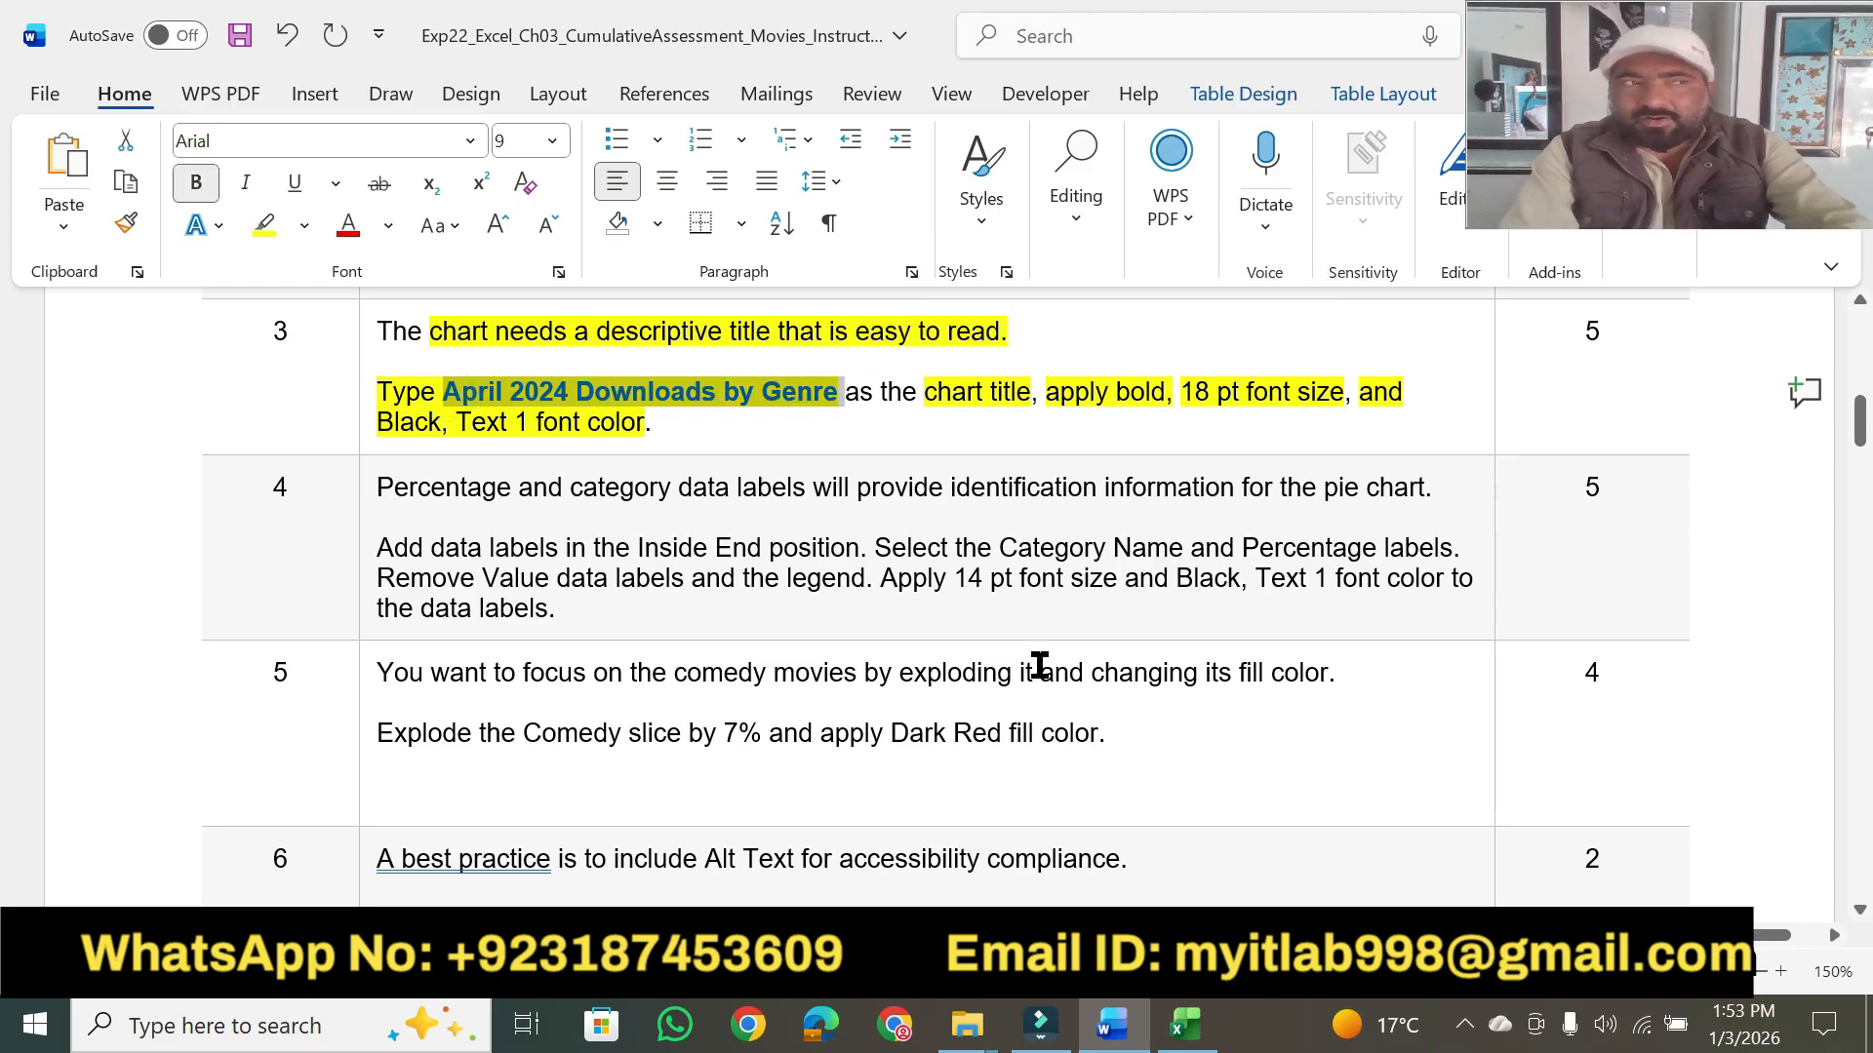
left_click(1186, 1025)
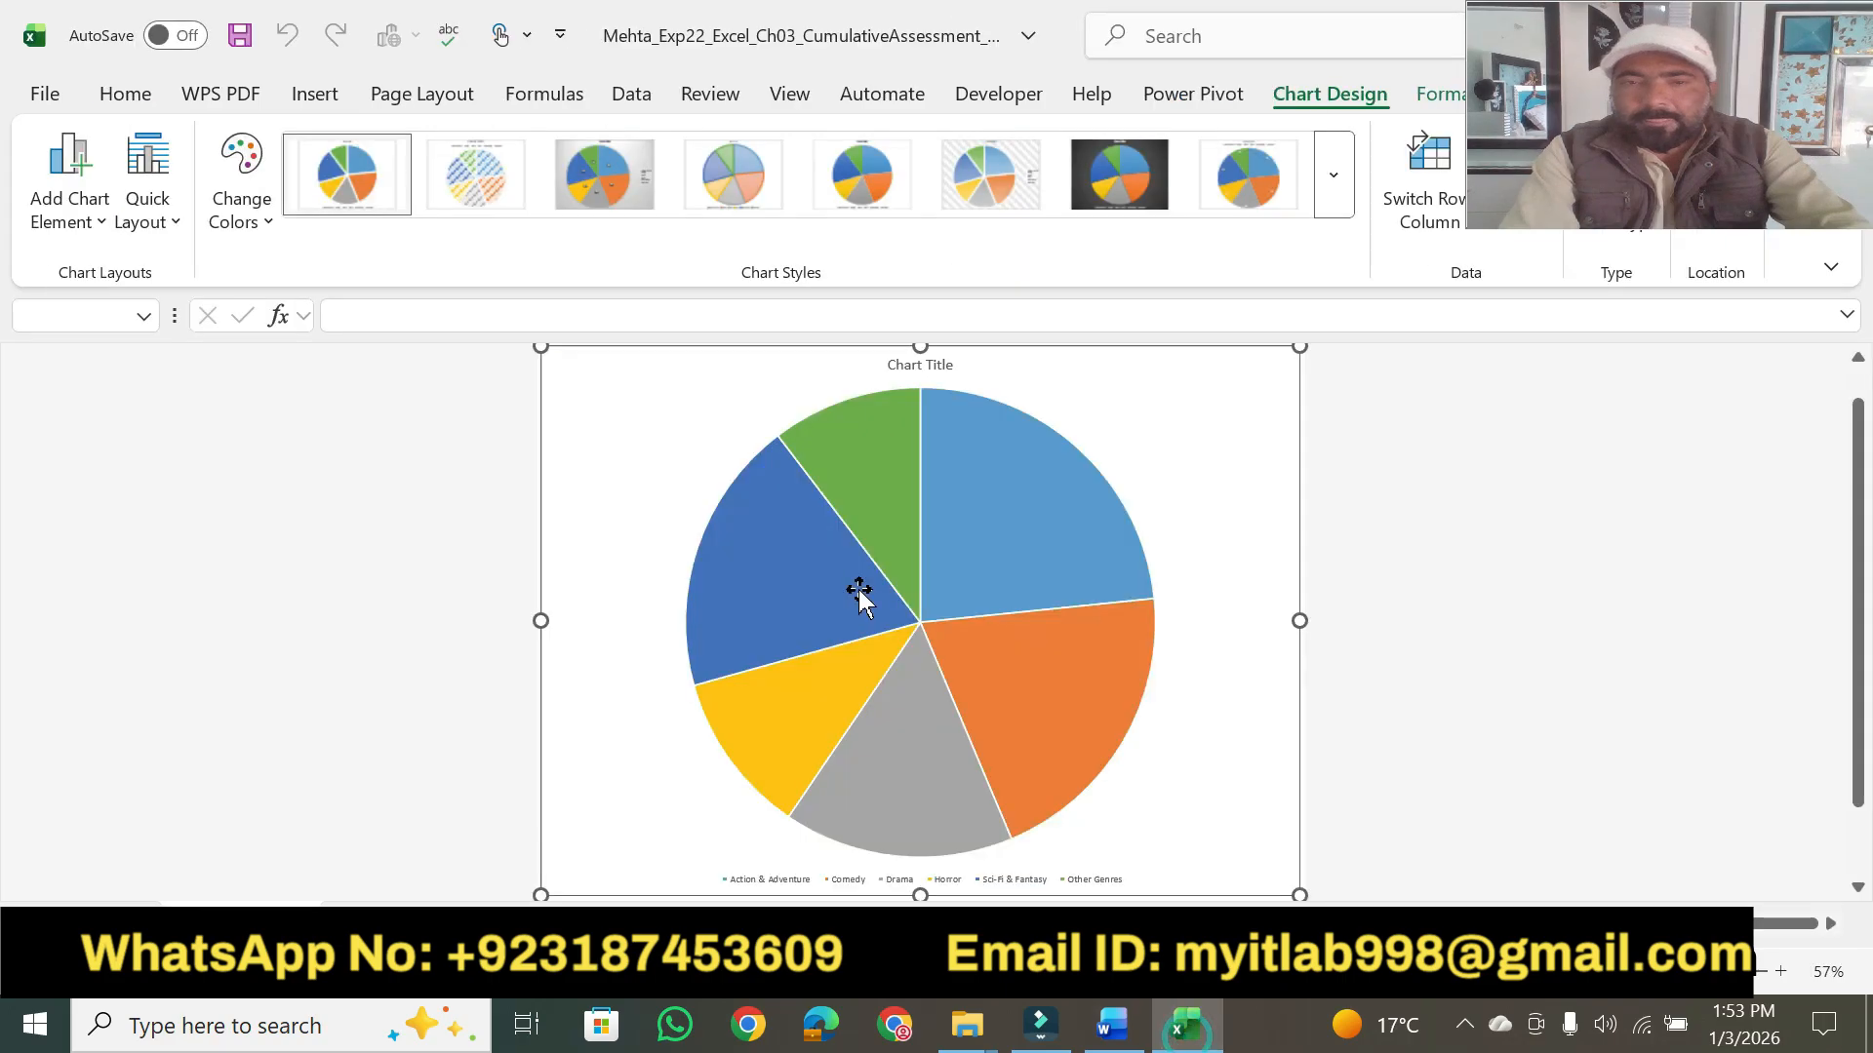
left_click(913, 368)
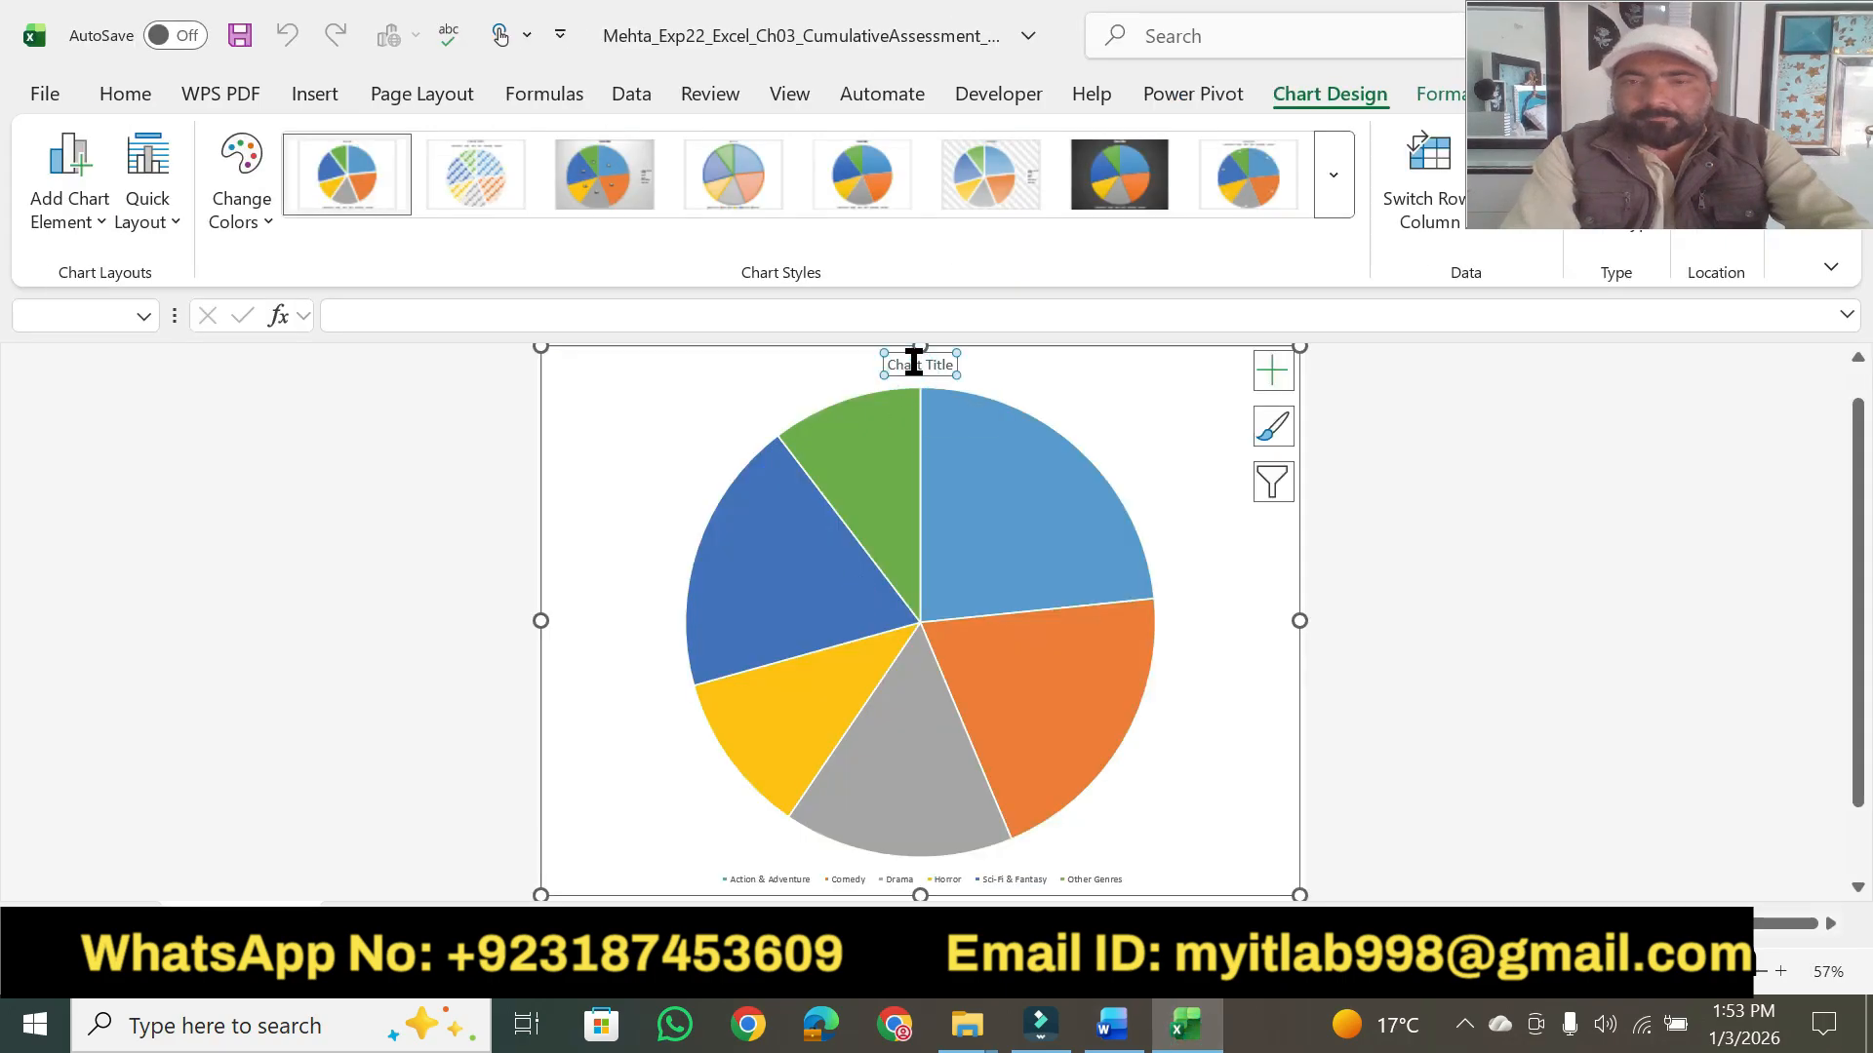
double_click(913, 363)
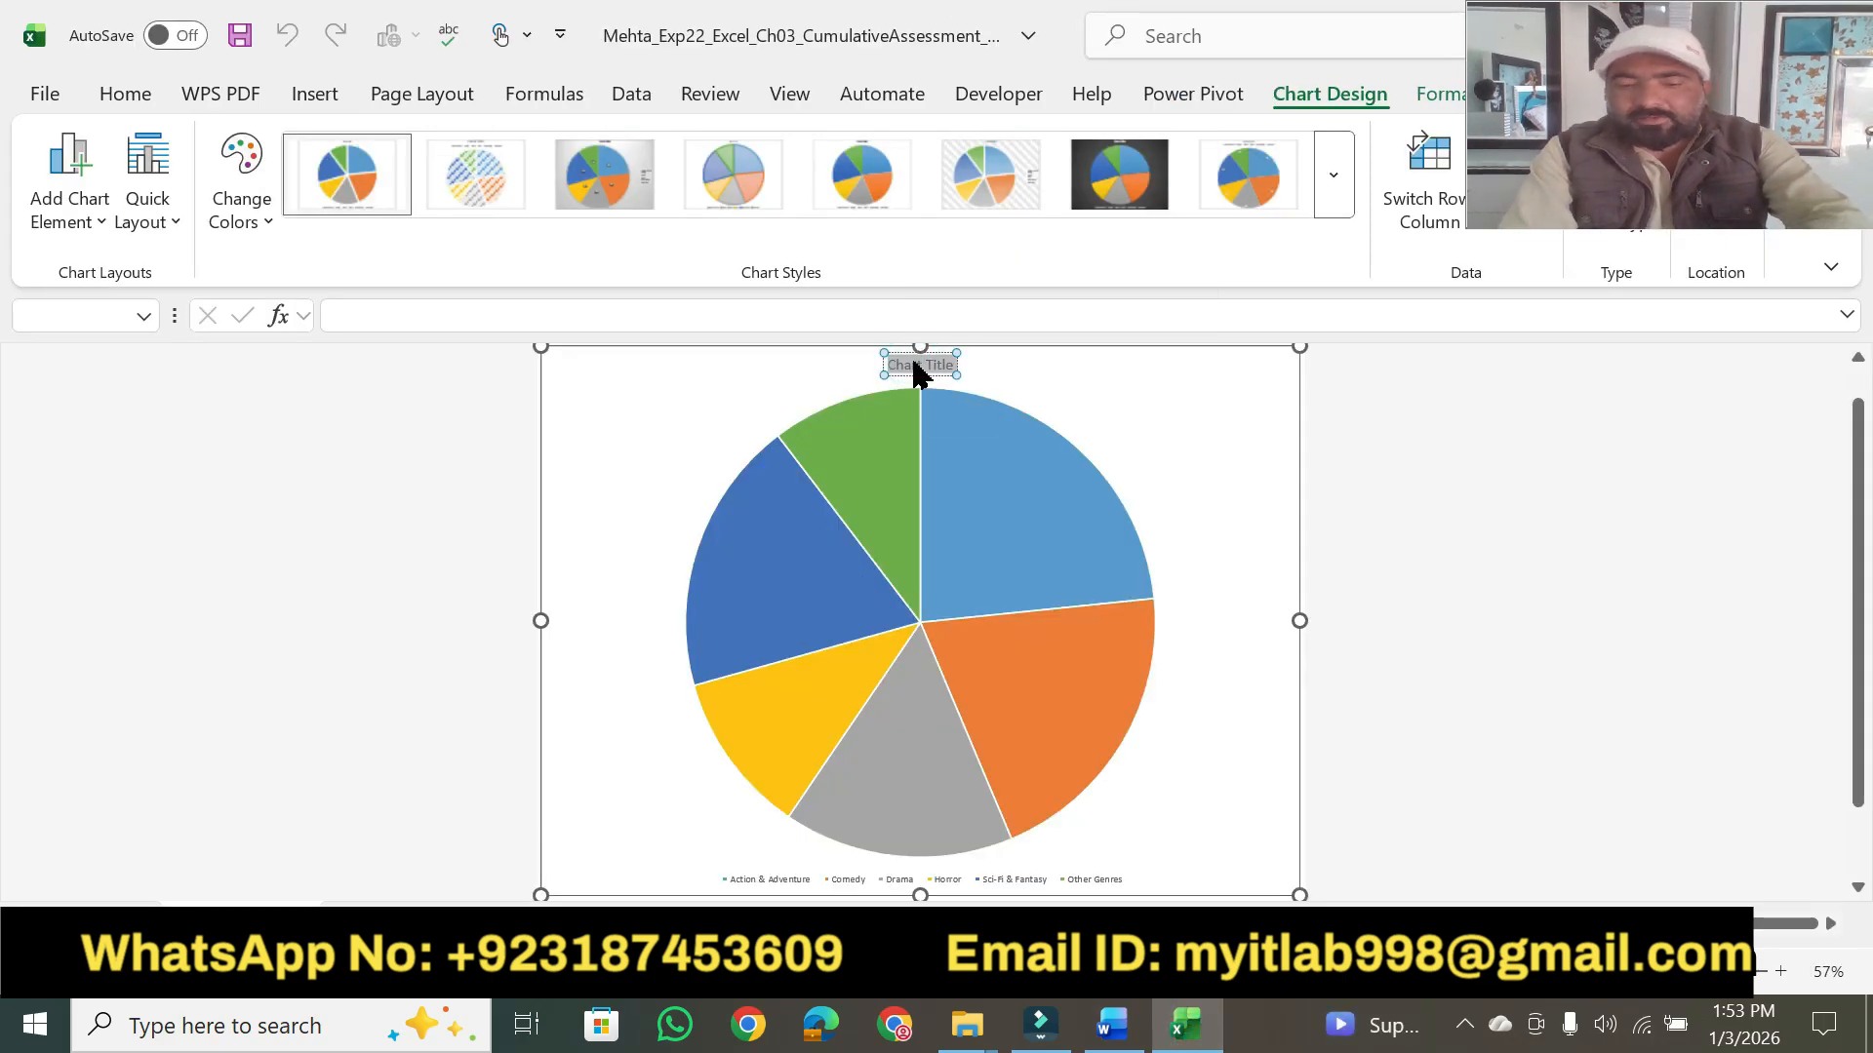
key("ctrl+v")
left_click(1078, 396)
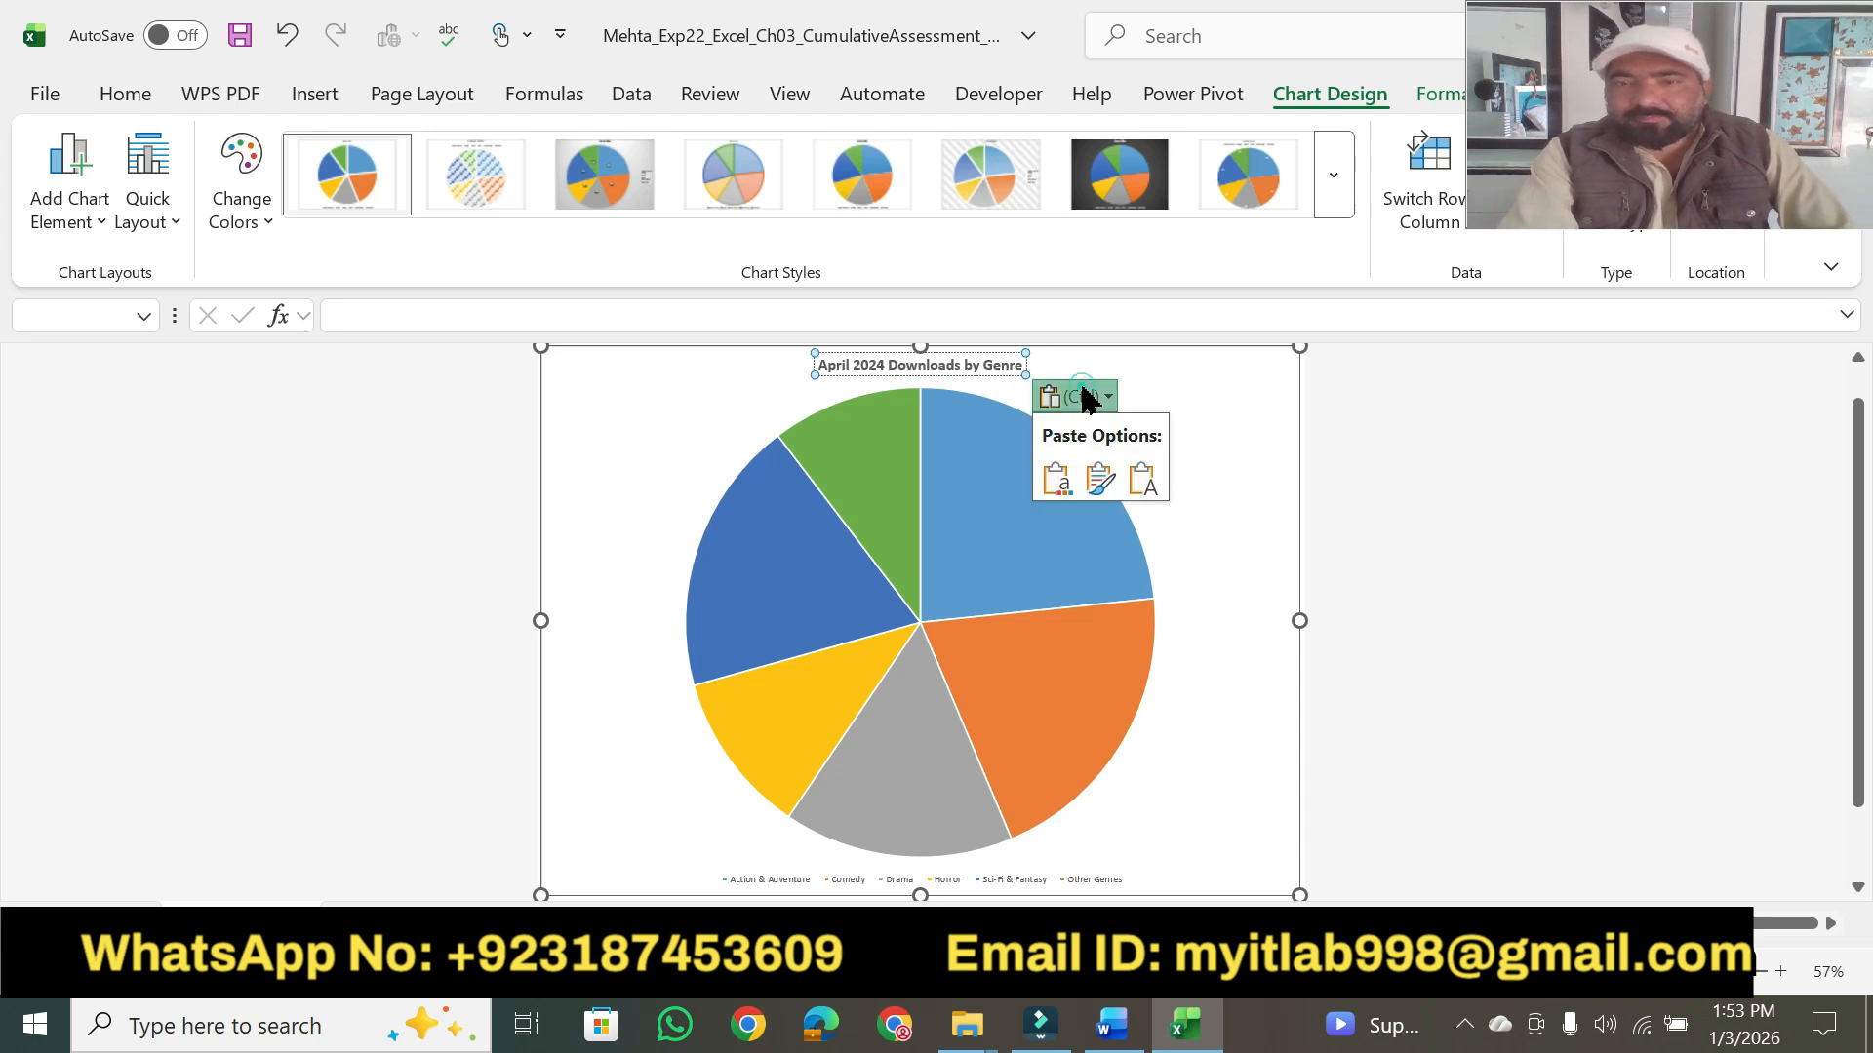
left_click(1139, 479)
left_click(1118, 1040)
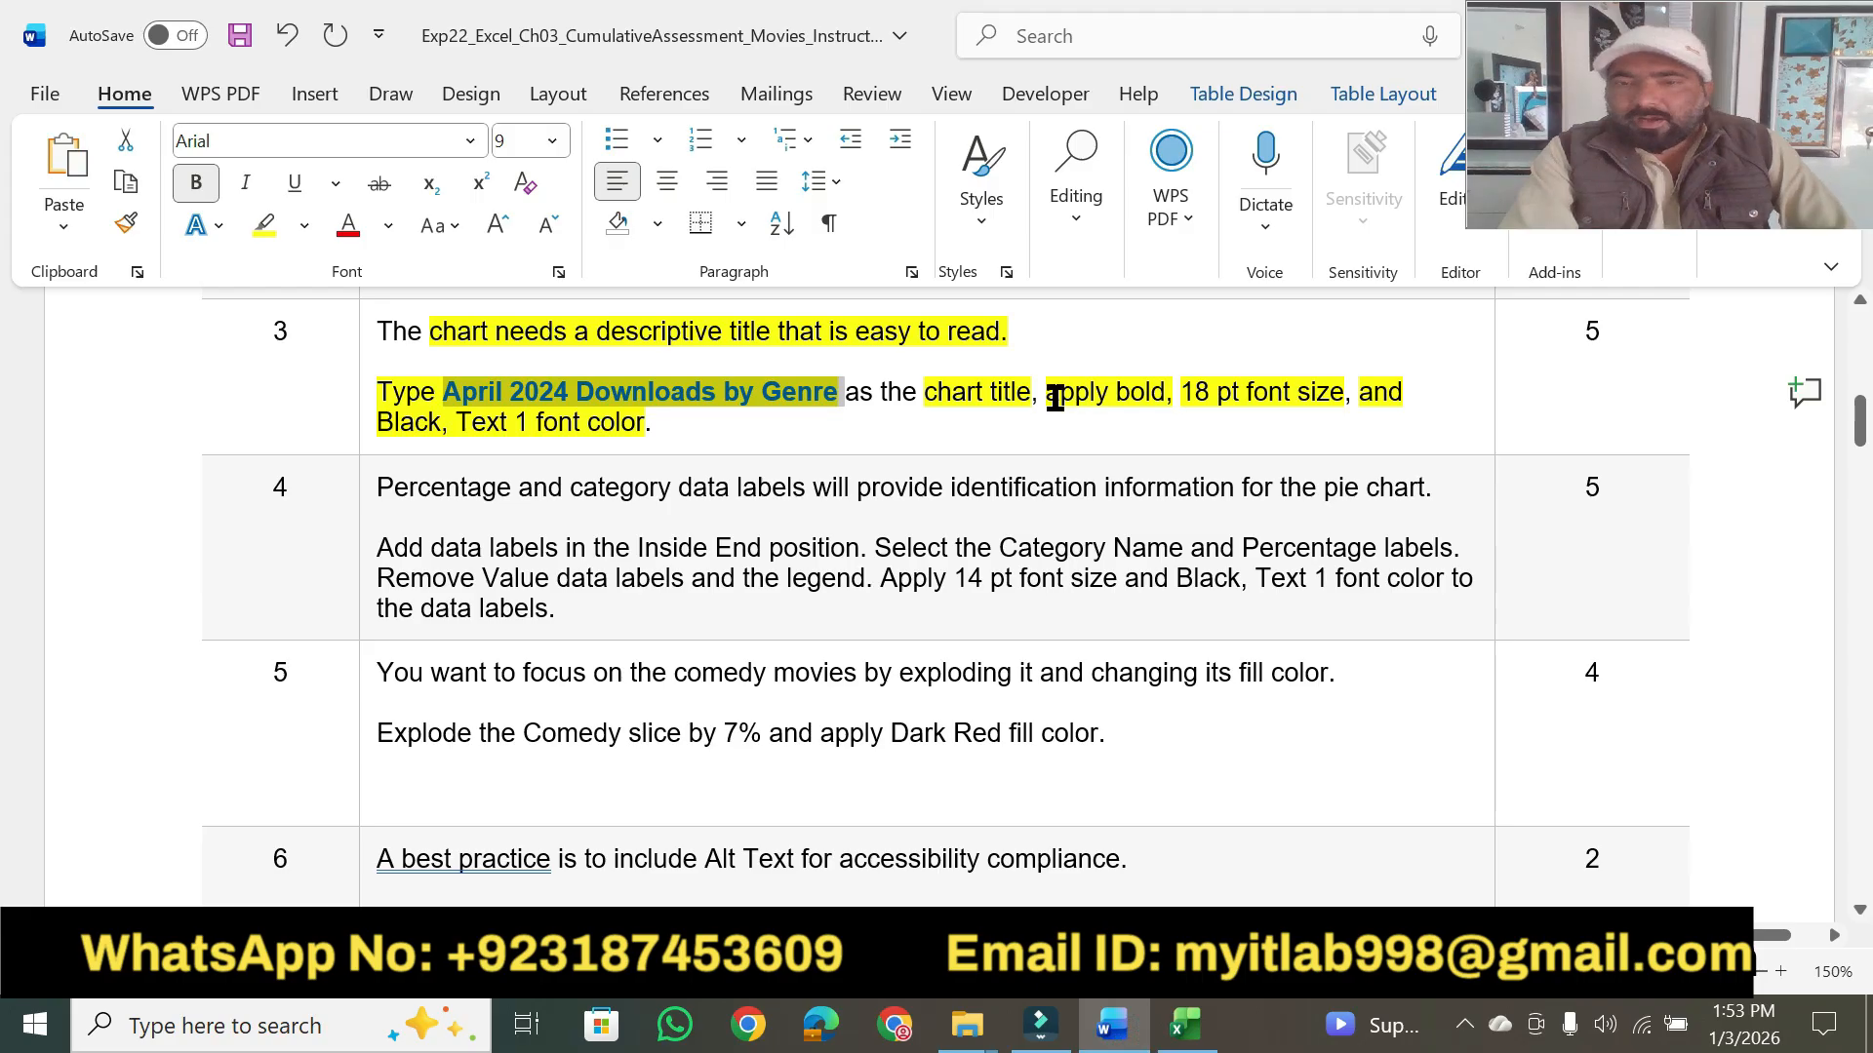
- Switch to Excel, make the pie chart's title bold and set its font size to 18 pt, checking the instructions in Word
left_click_drag(1058, 400, 1154, 393)
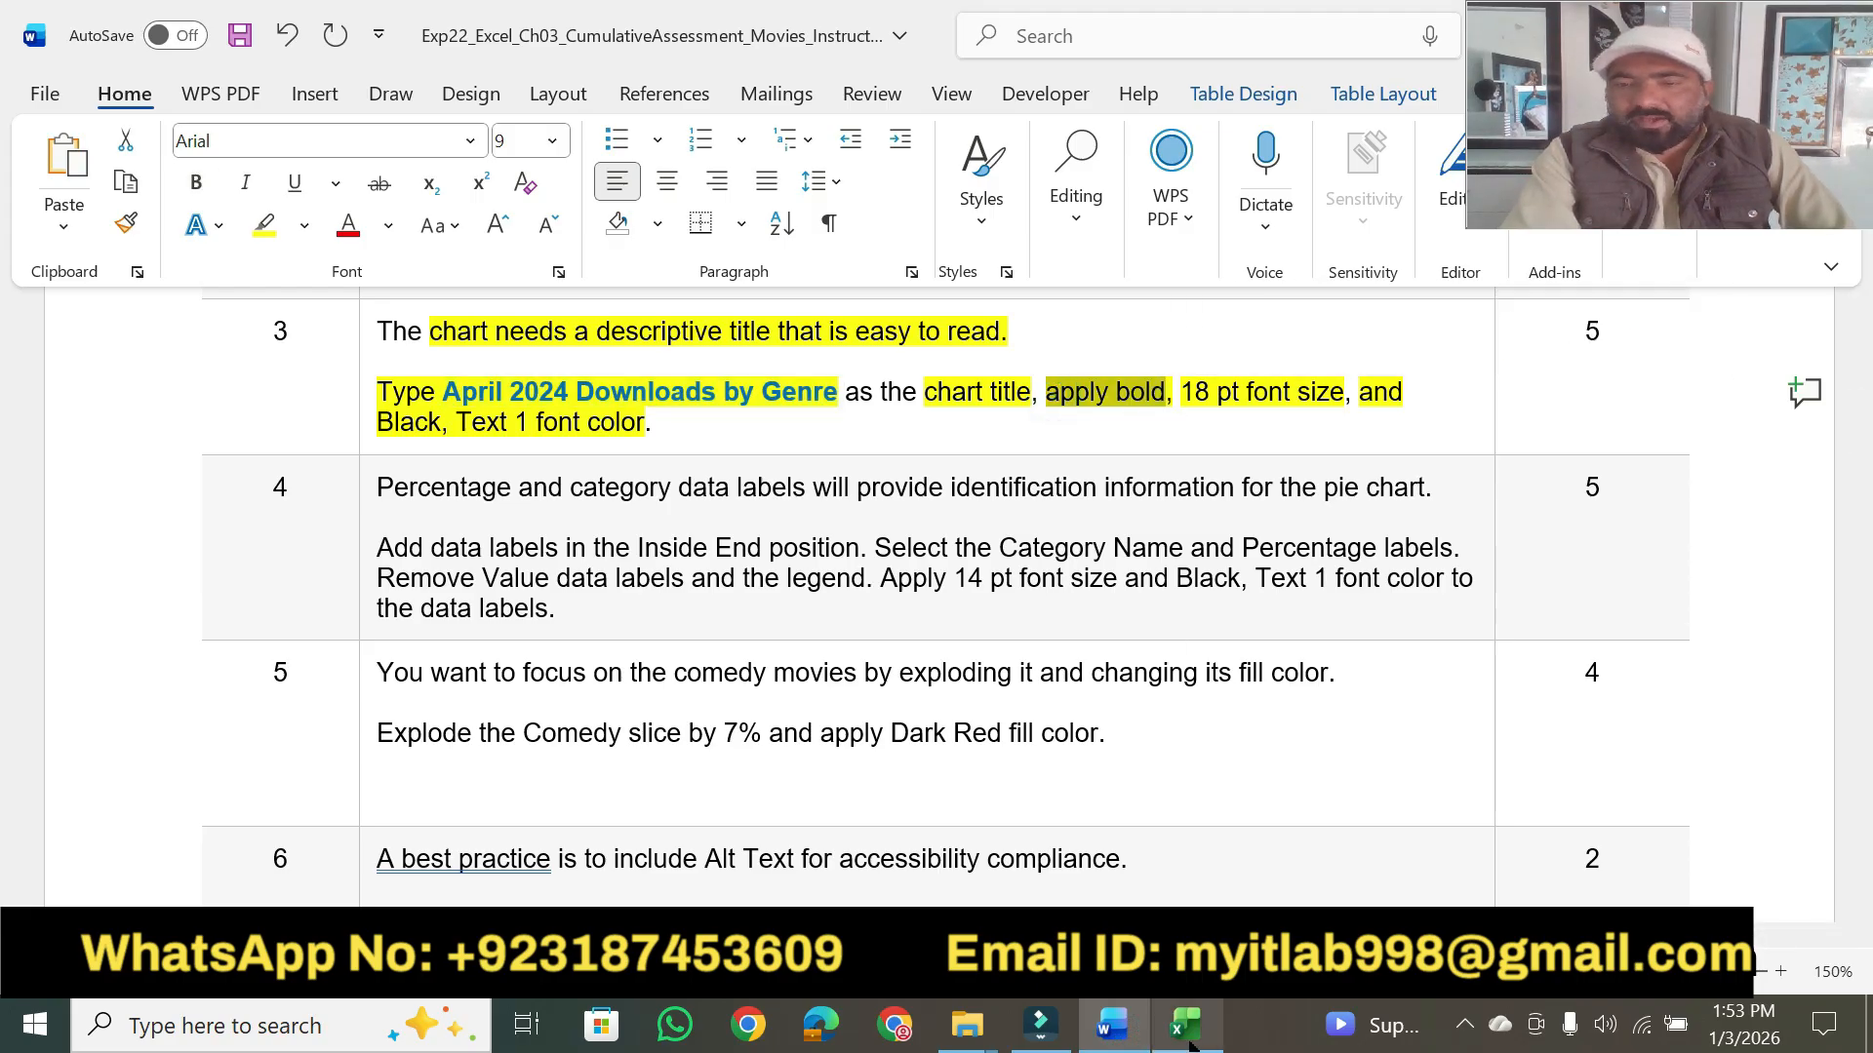
left_click(1184, 1025)
key("ctrl+a")
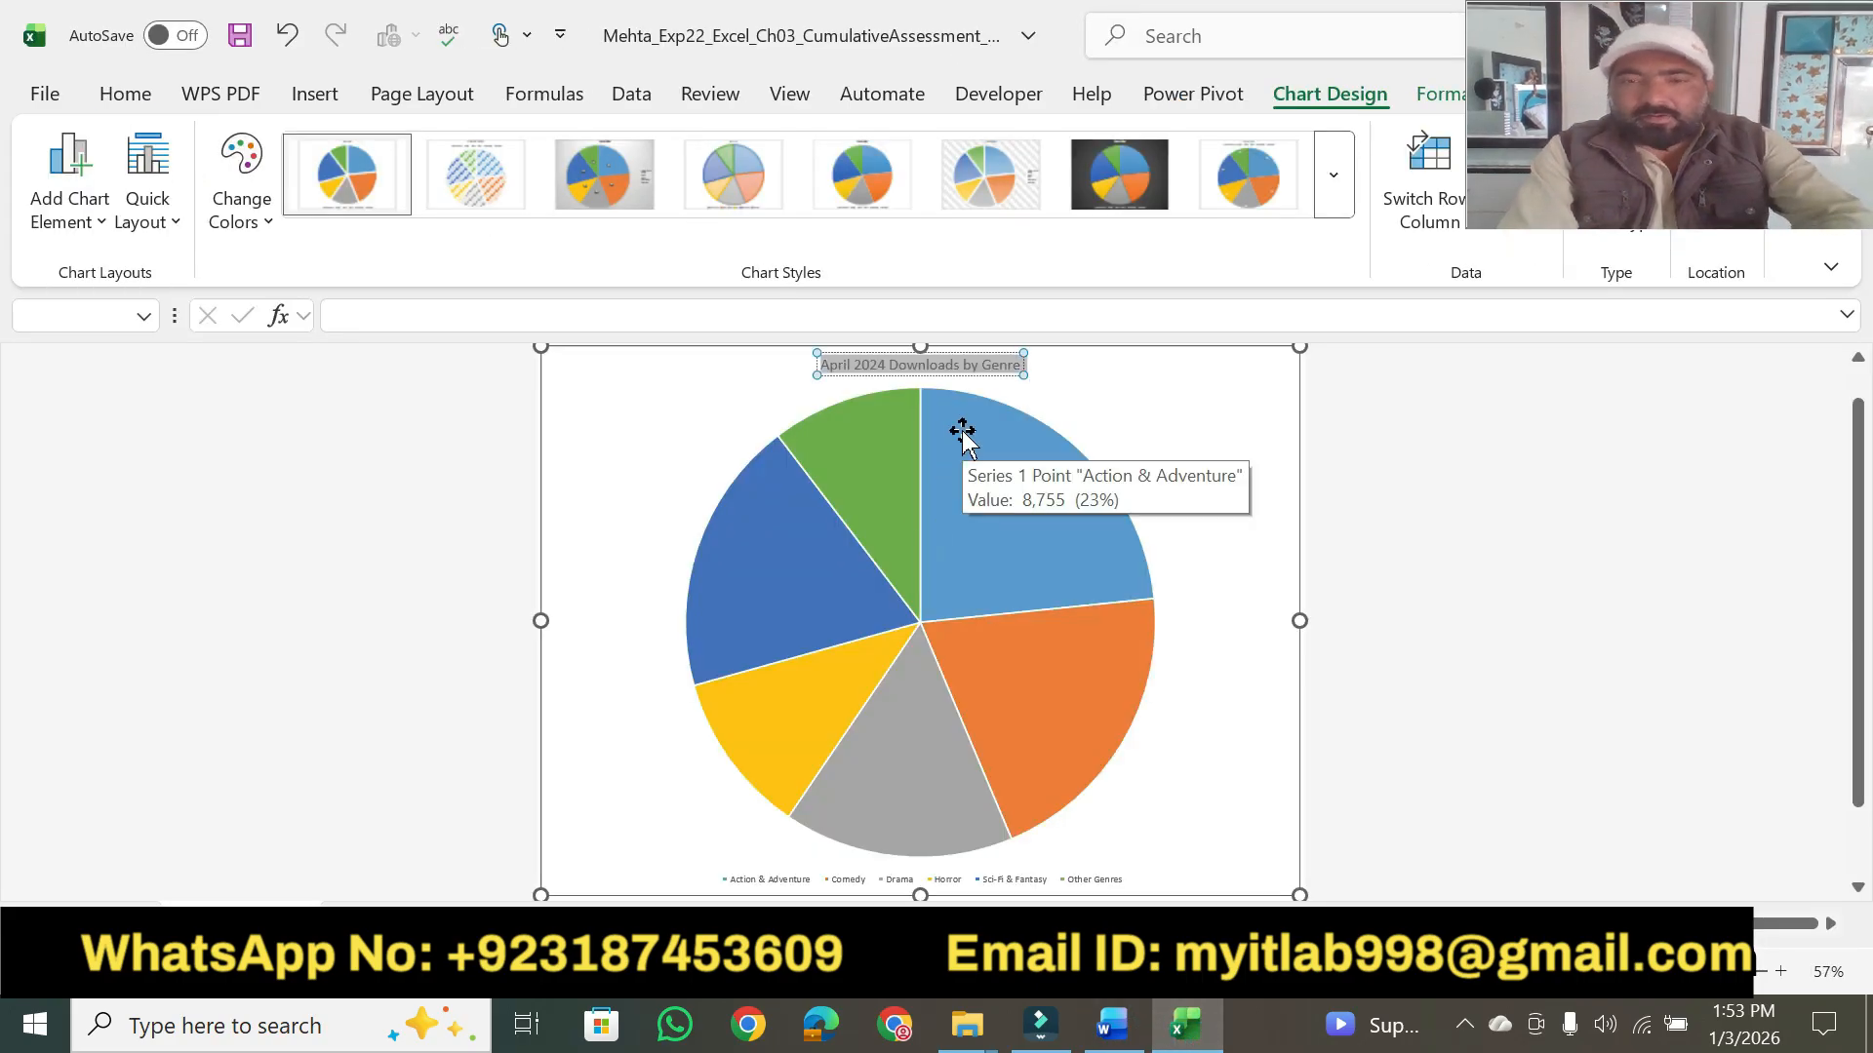
left_click(129, 98)
left_click(224, 182)
left_click(1112, 1025)
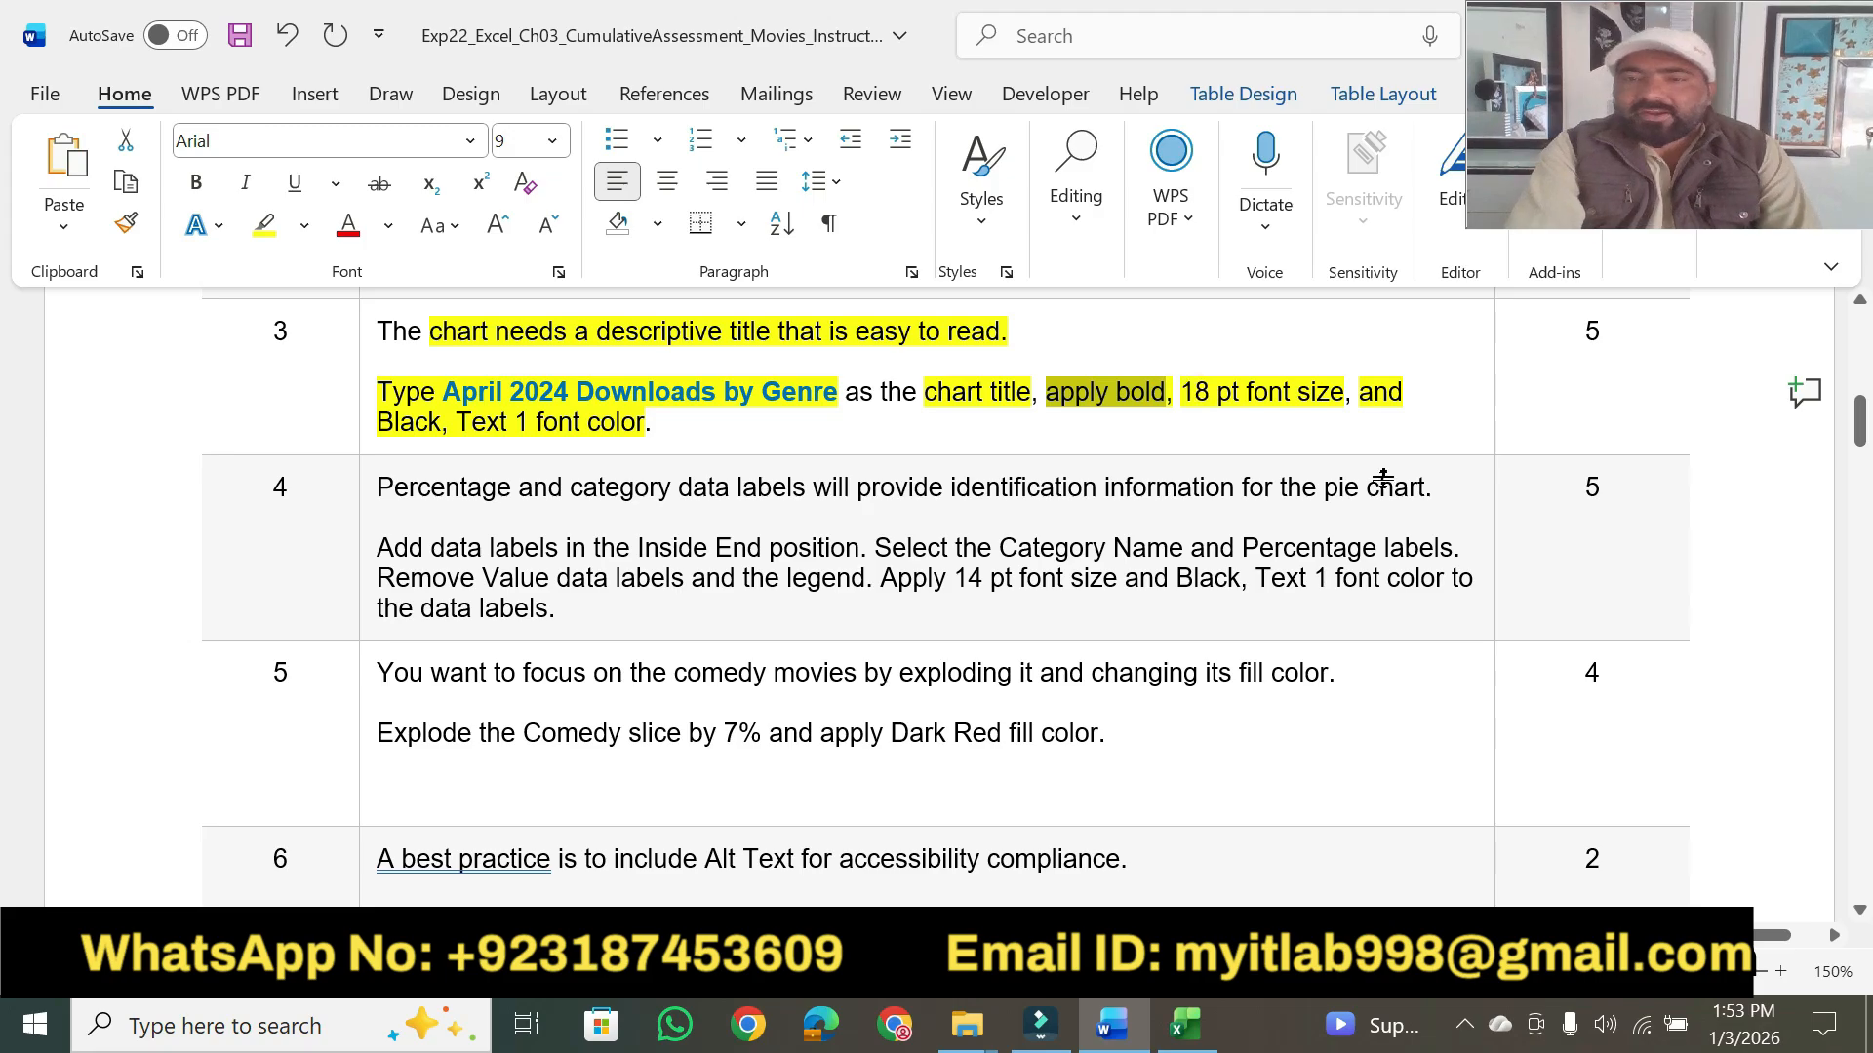
left_click(1183, 1023)
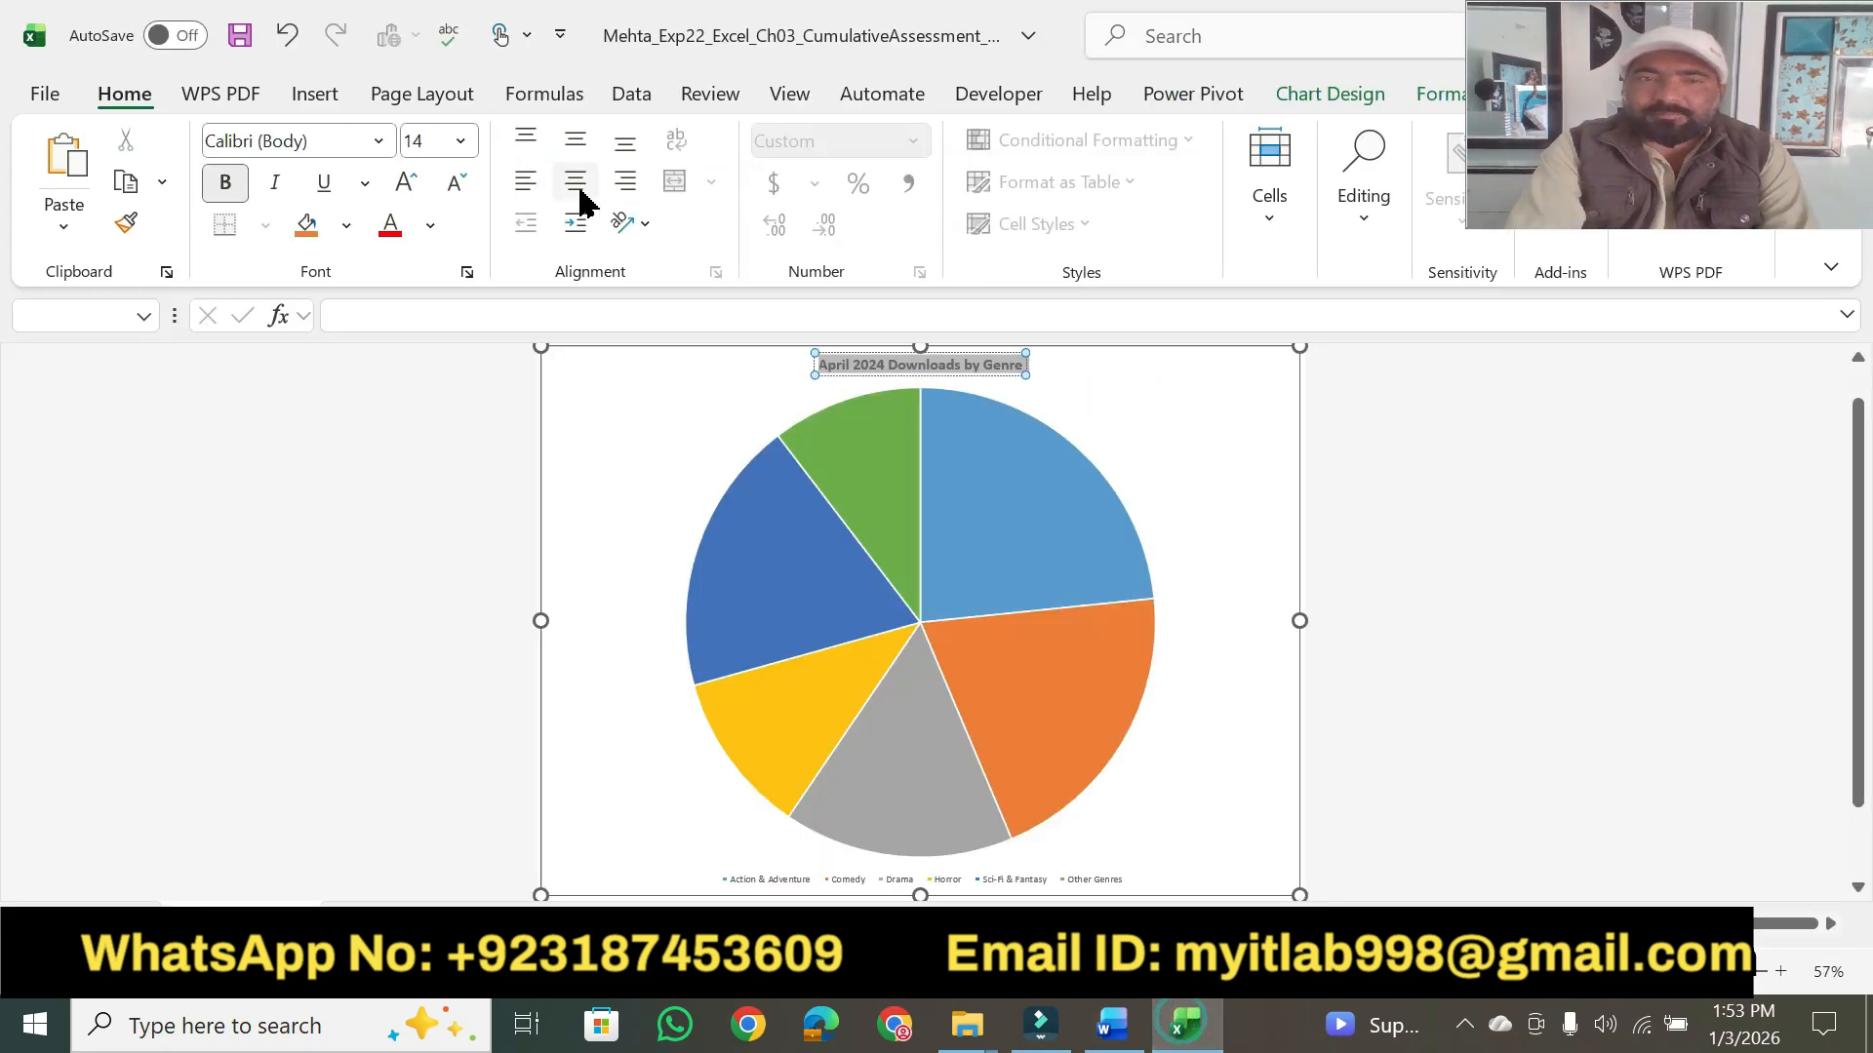
left_click(463, 146)
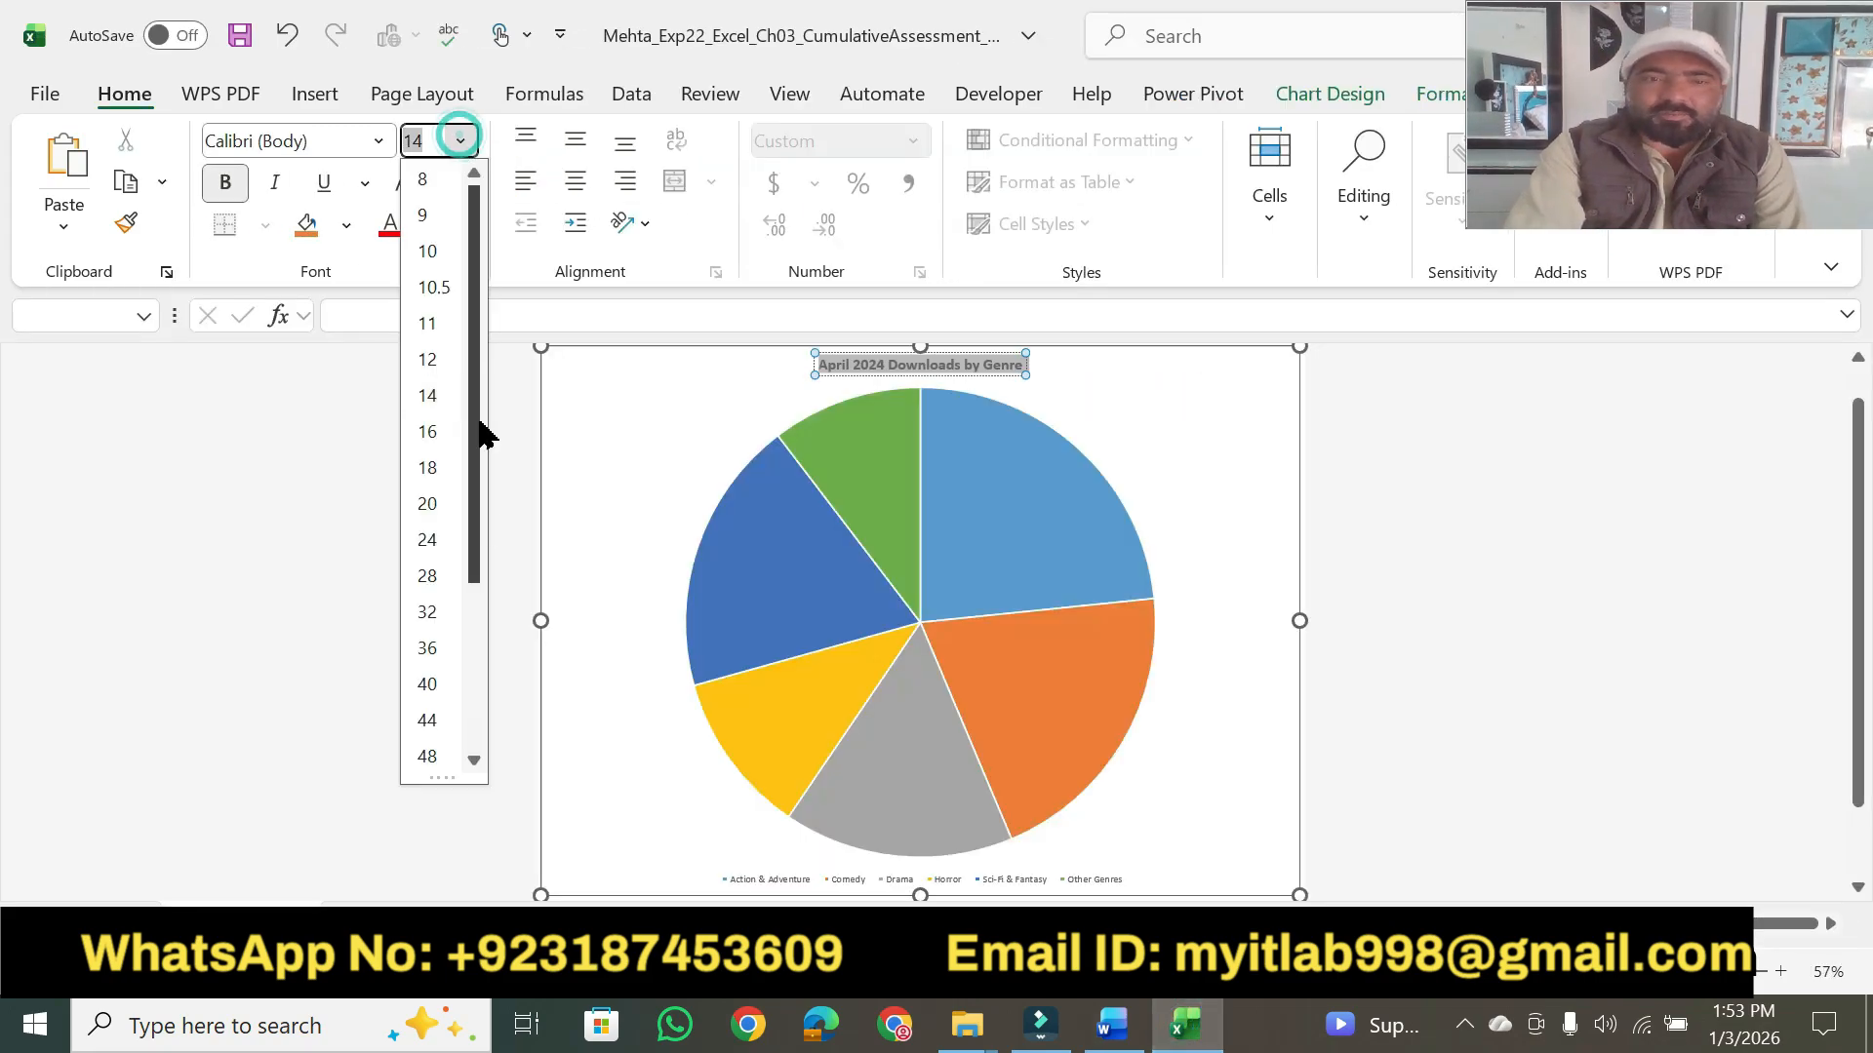
left_click(432, 470)
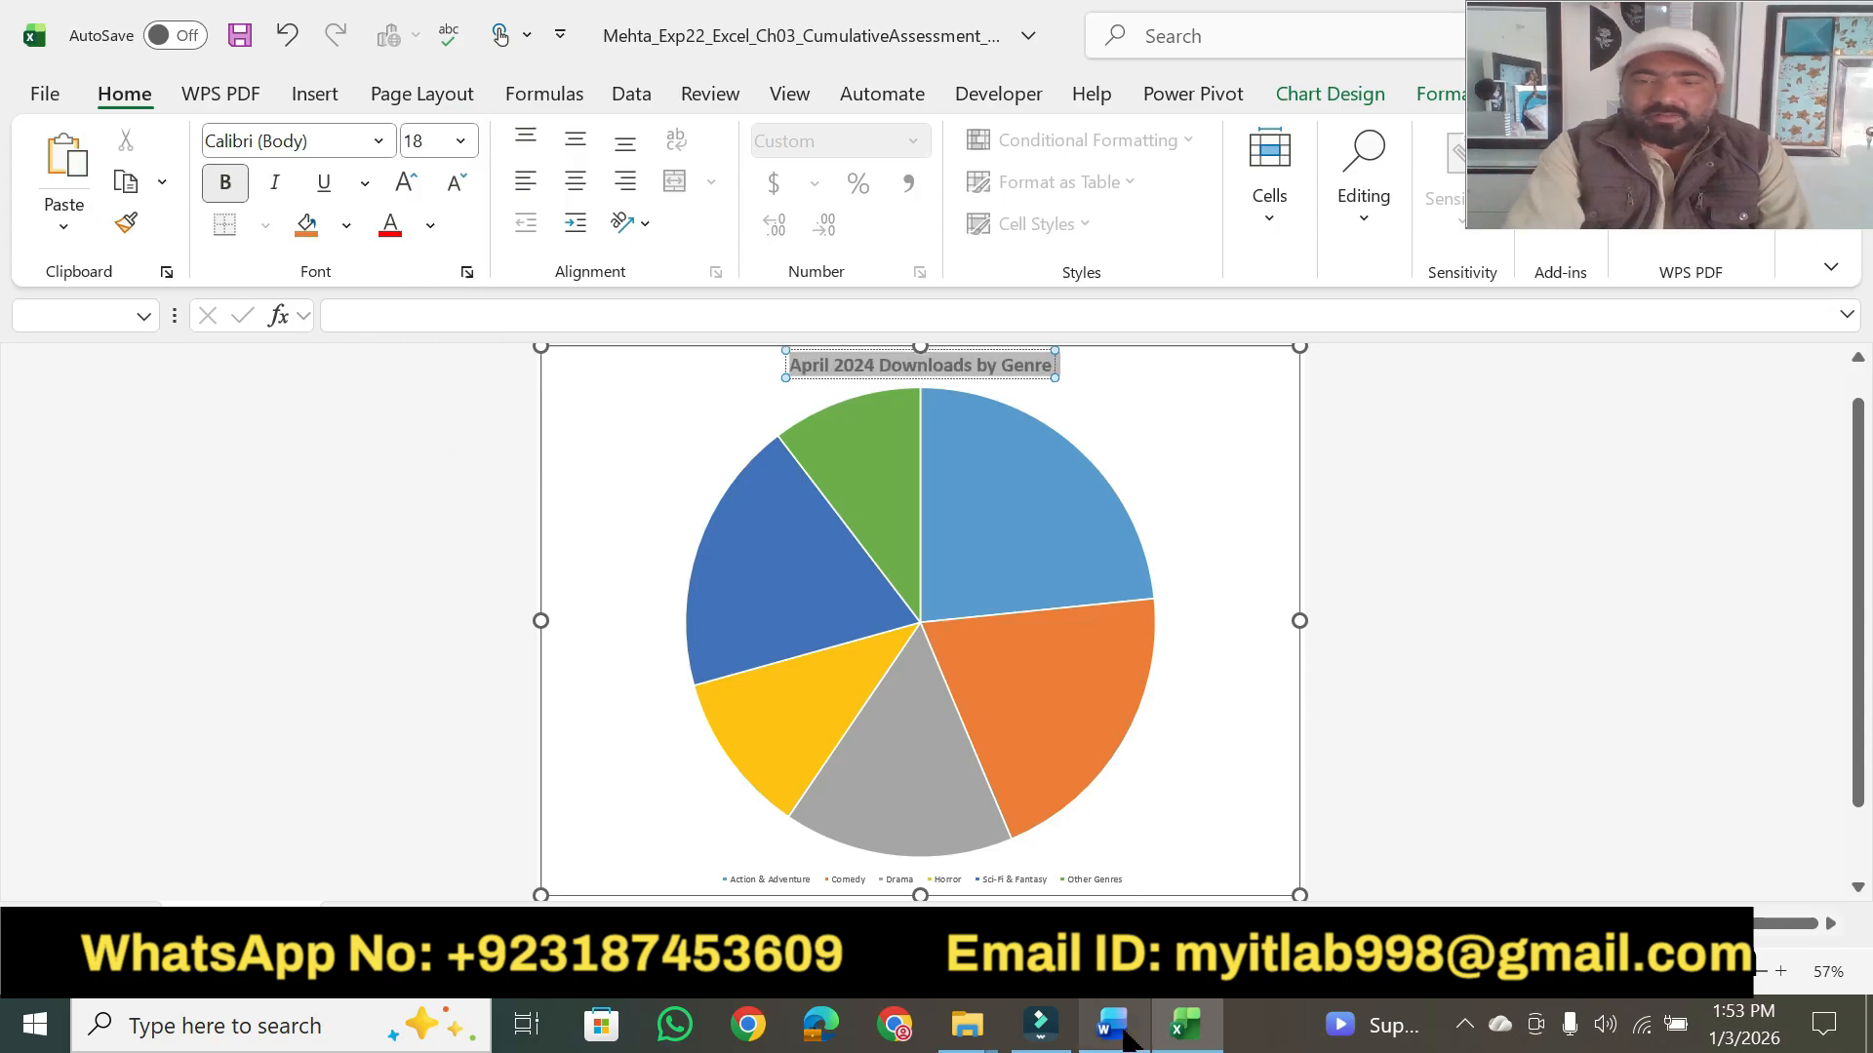
- Check the required title color in Word, then apply the Black, Text 1 font color to the pie chart's title in Excel
left_click(1112, 1025)
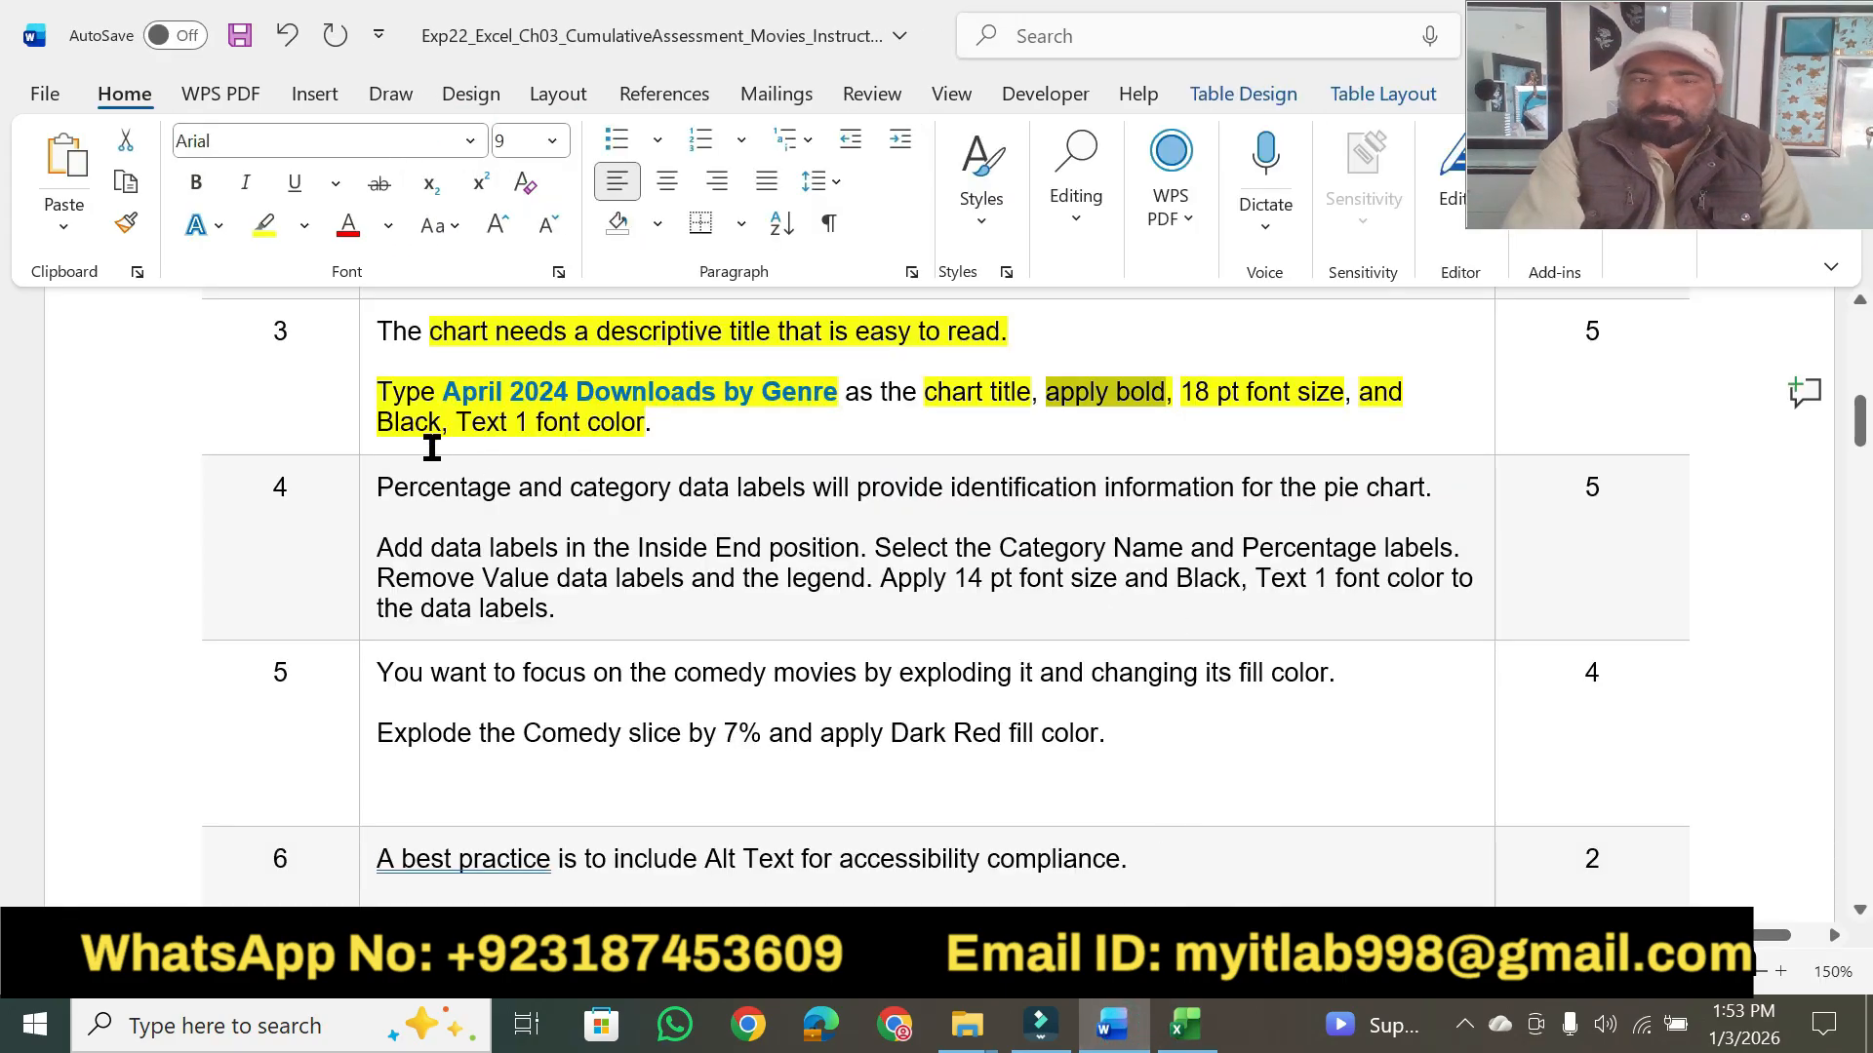
left_click(1183, 1022)
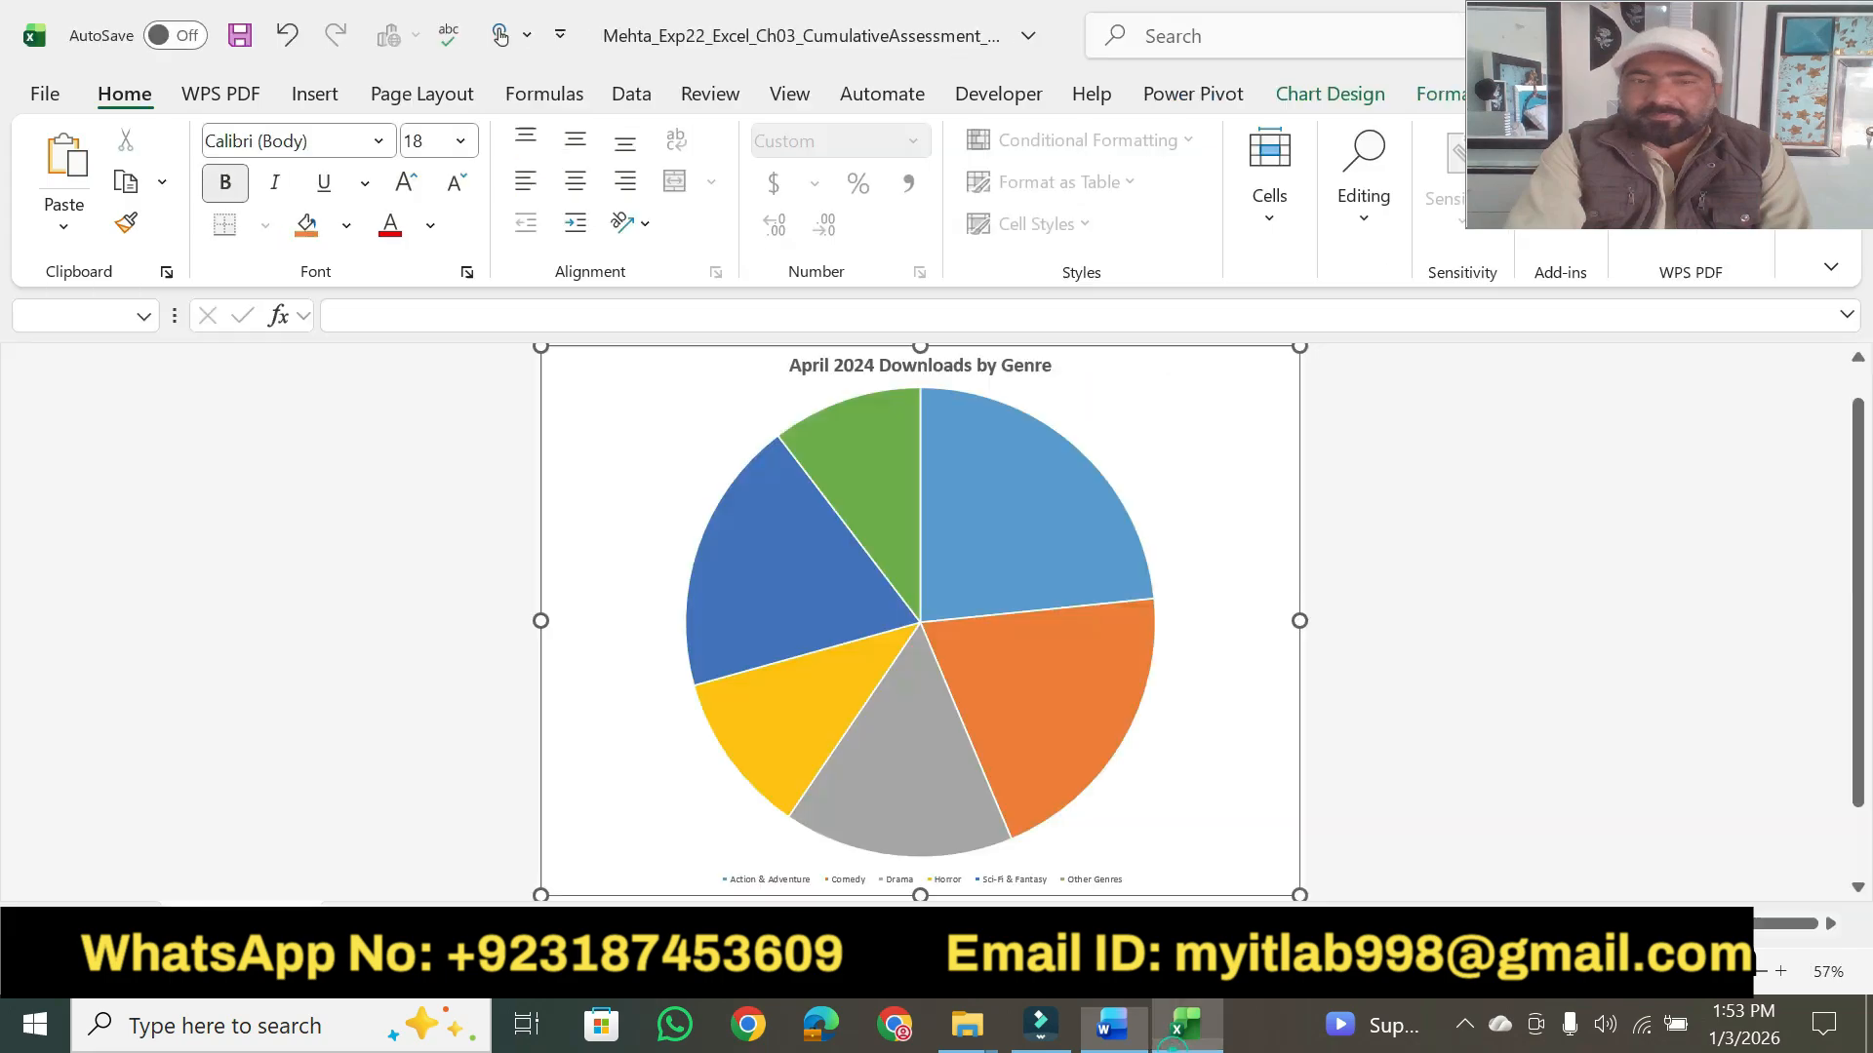
left_click(225, 182)
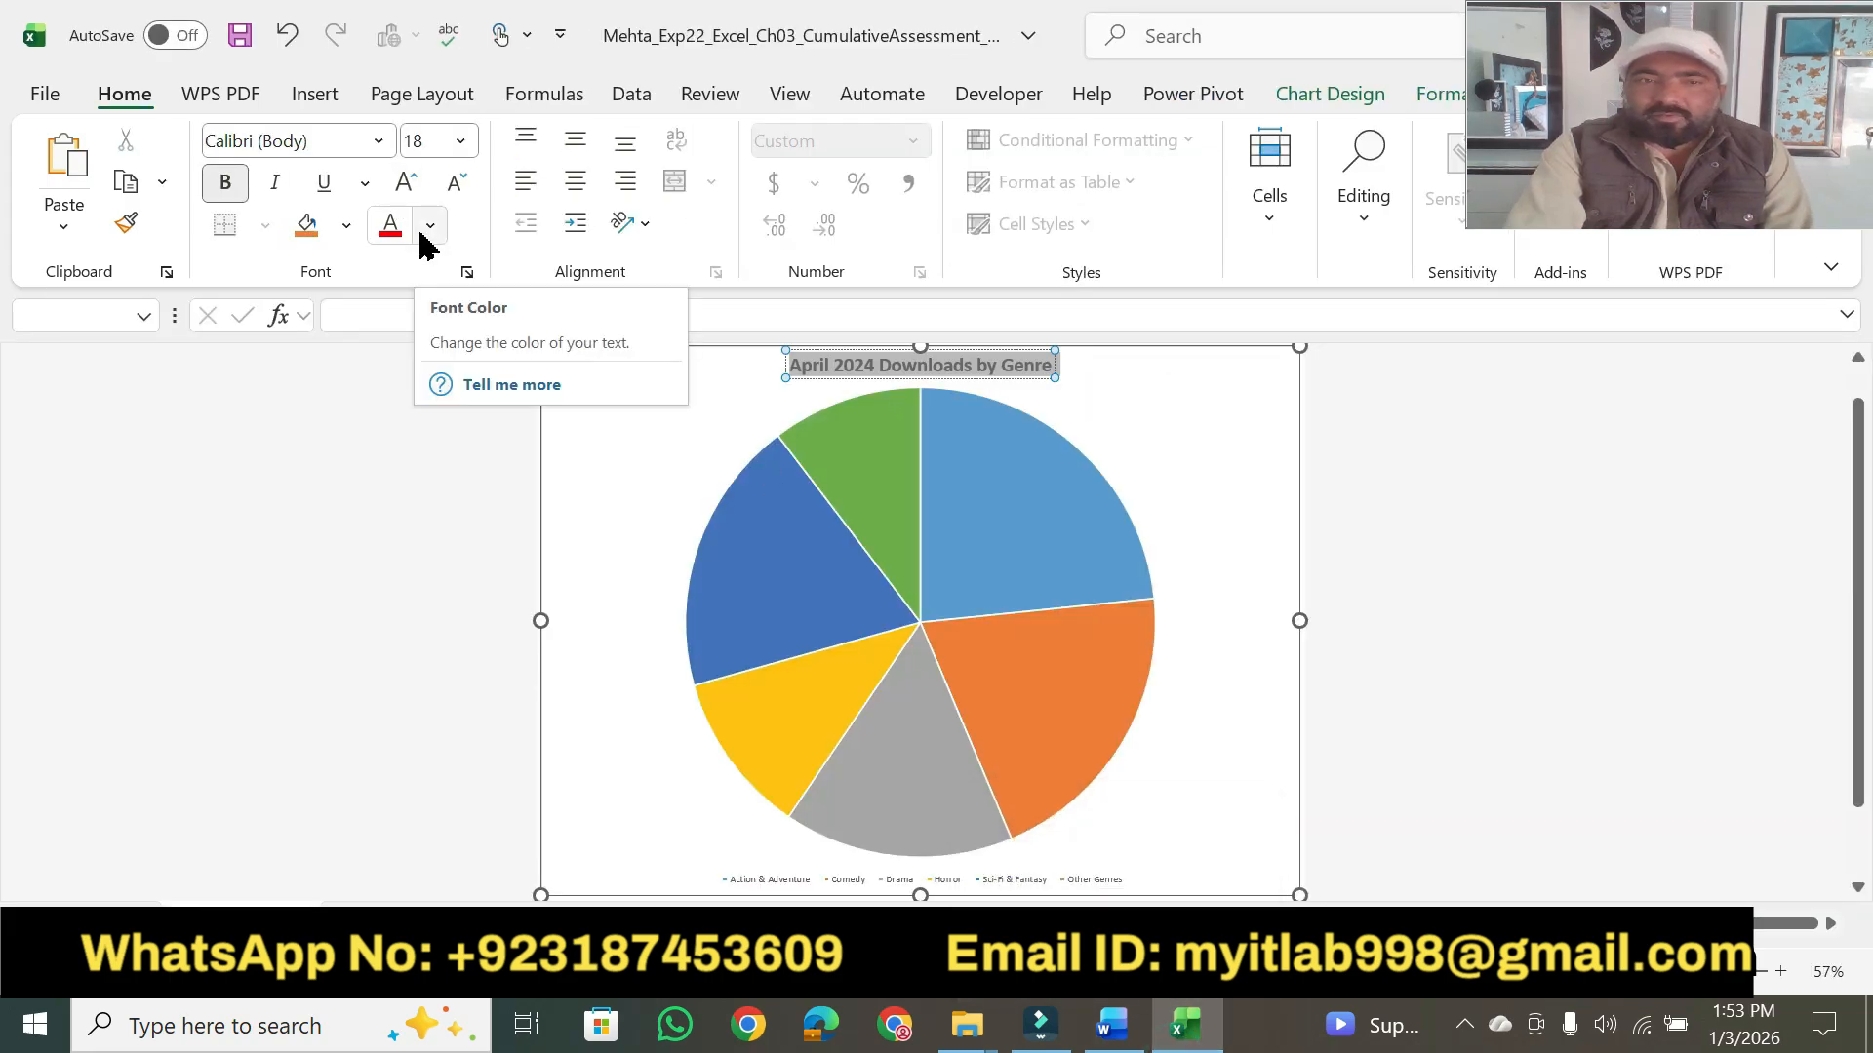
left_click(430, 225)
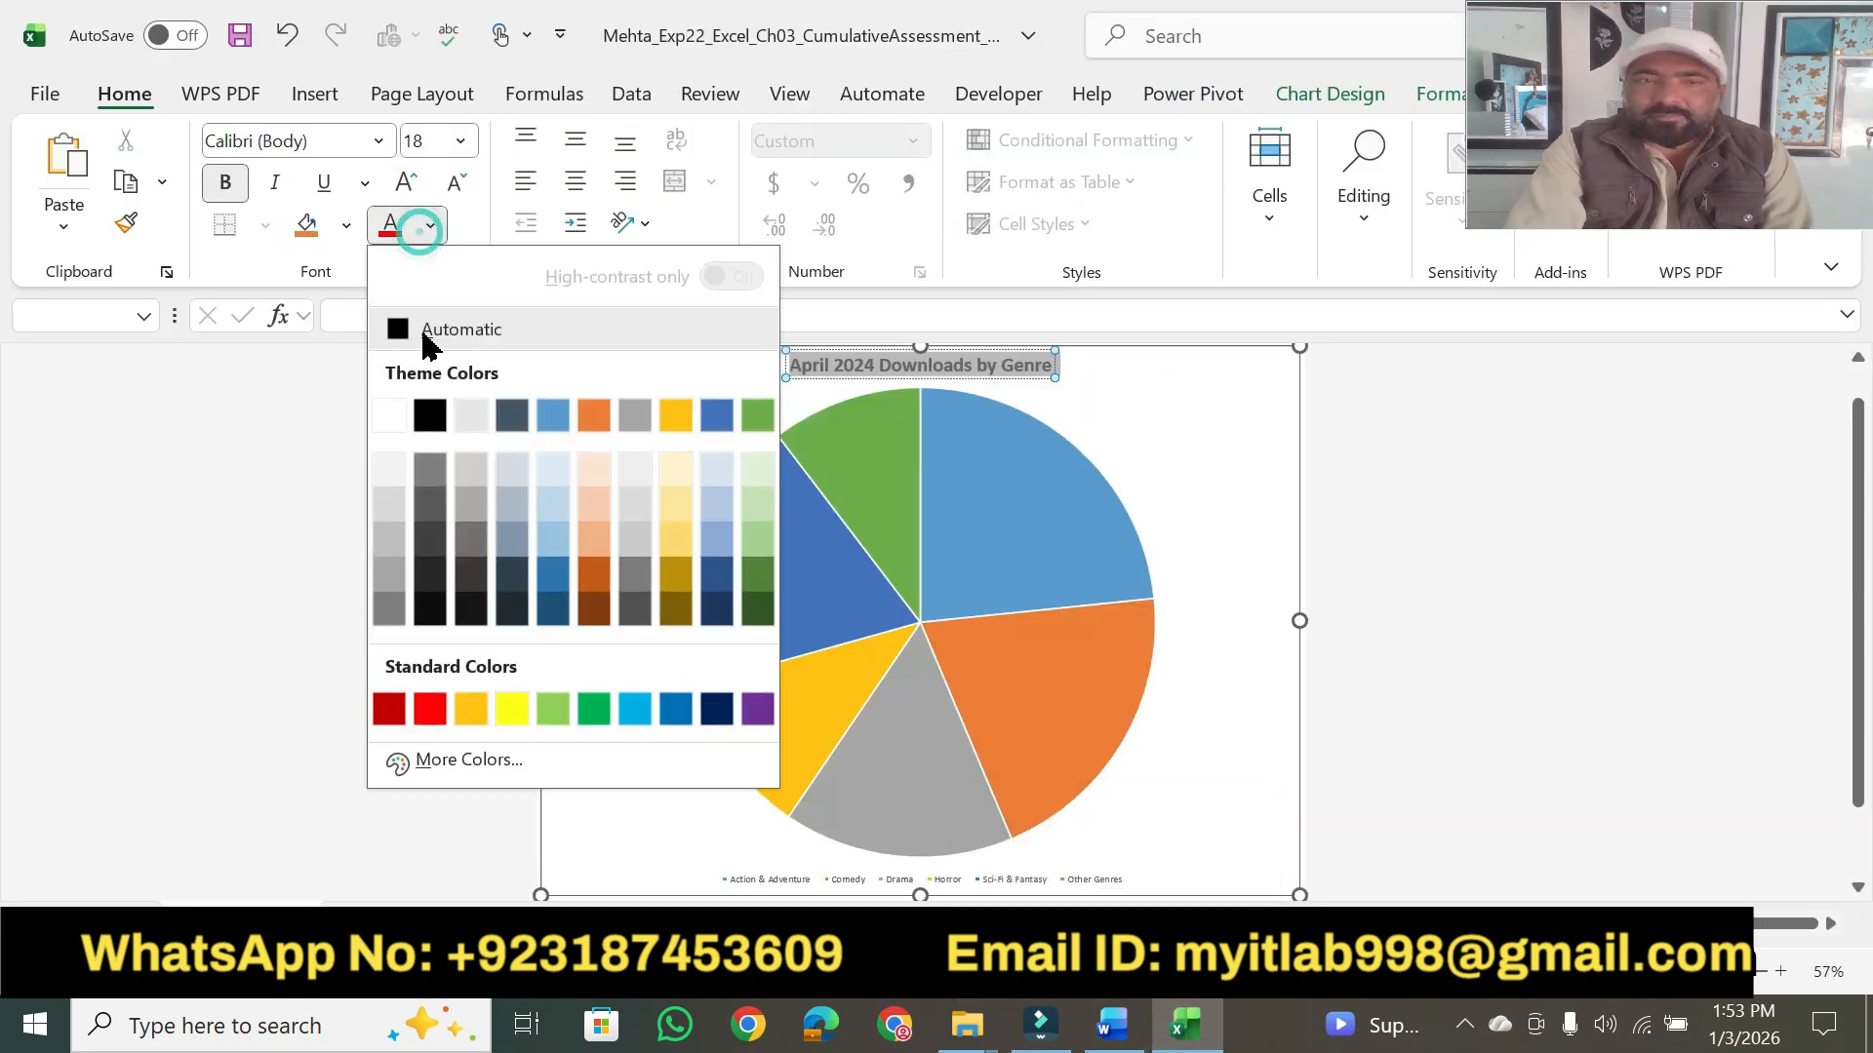
left_click(430, 417)
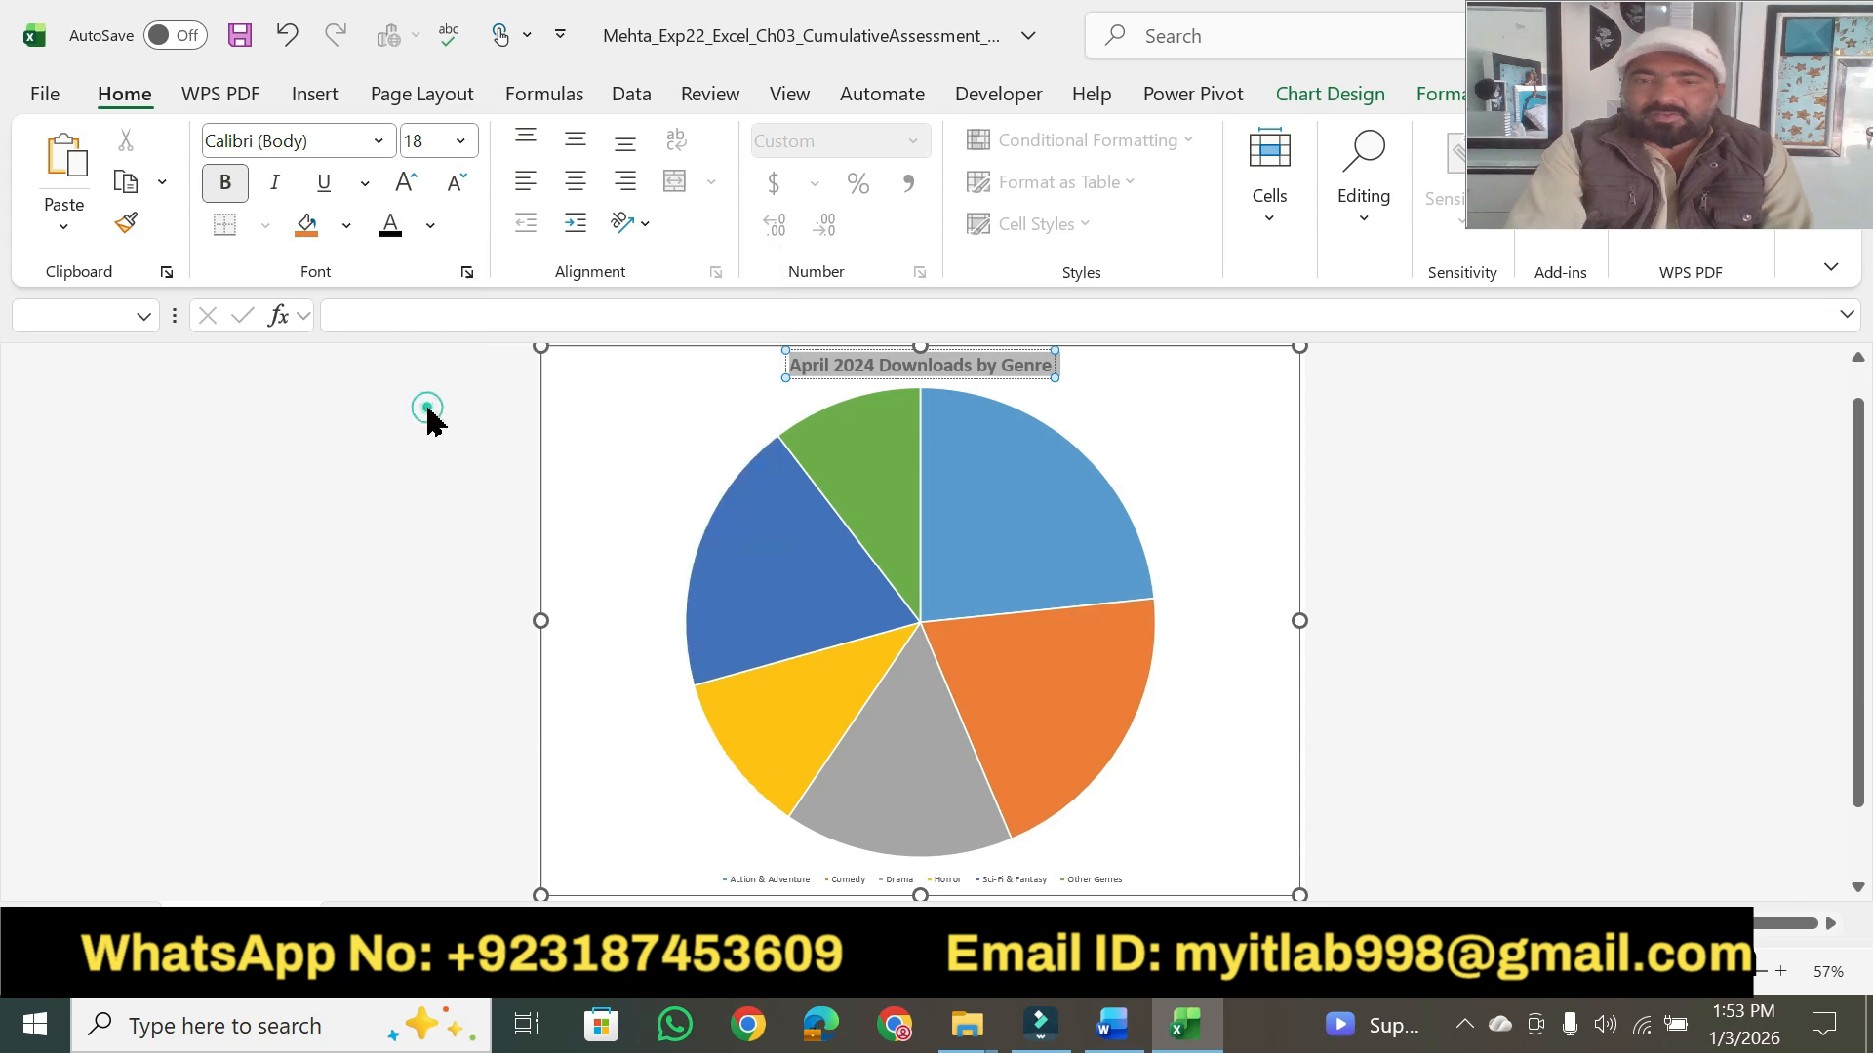
- Return to Word and highlight the points value of step 3 in yellow
left_click(1112, 1024)
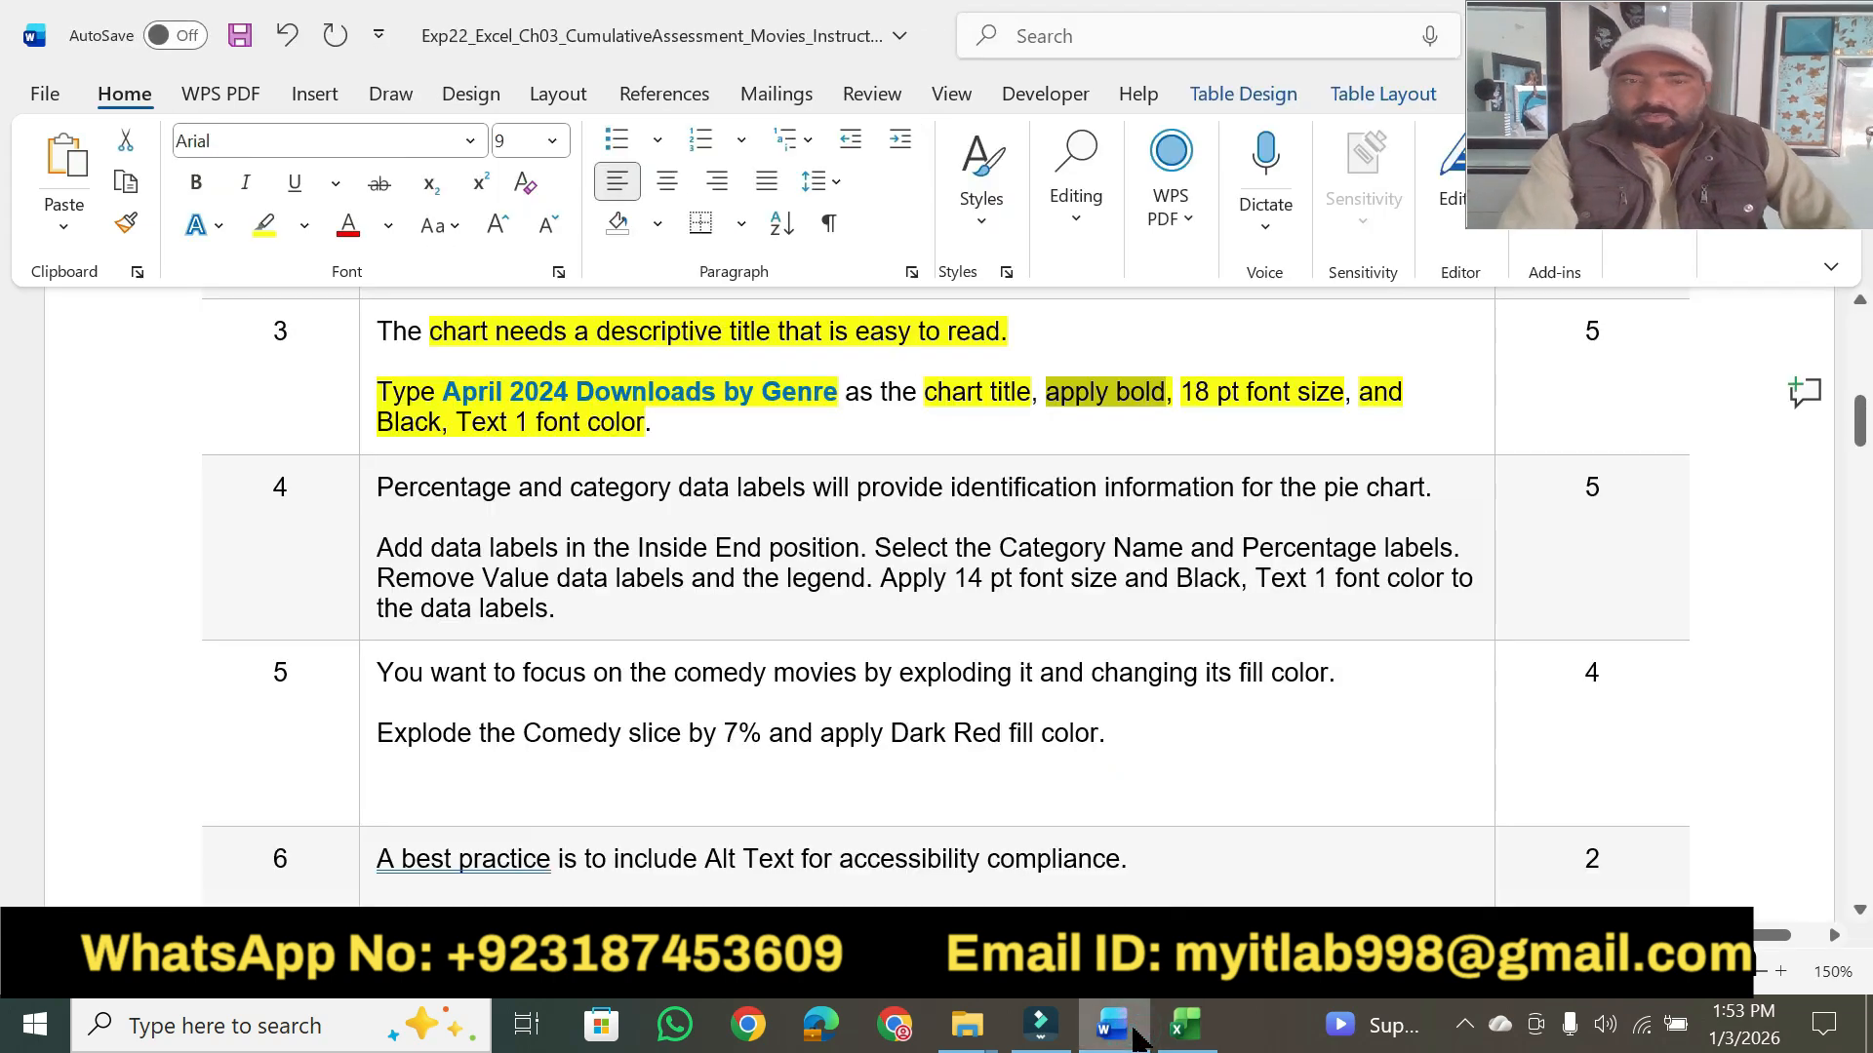
left_click(674, 418)
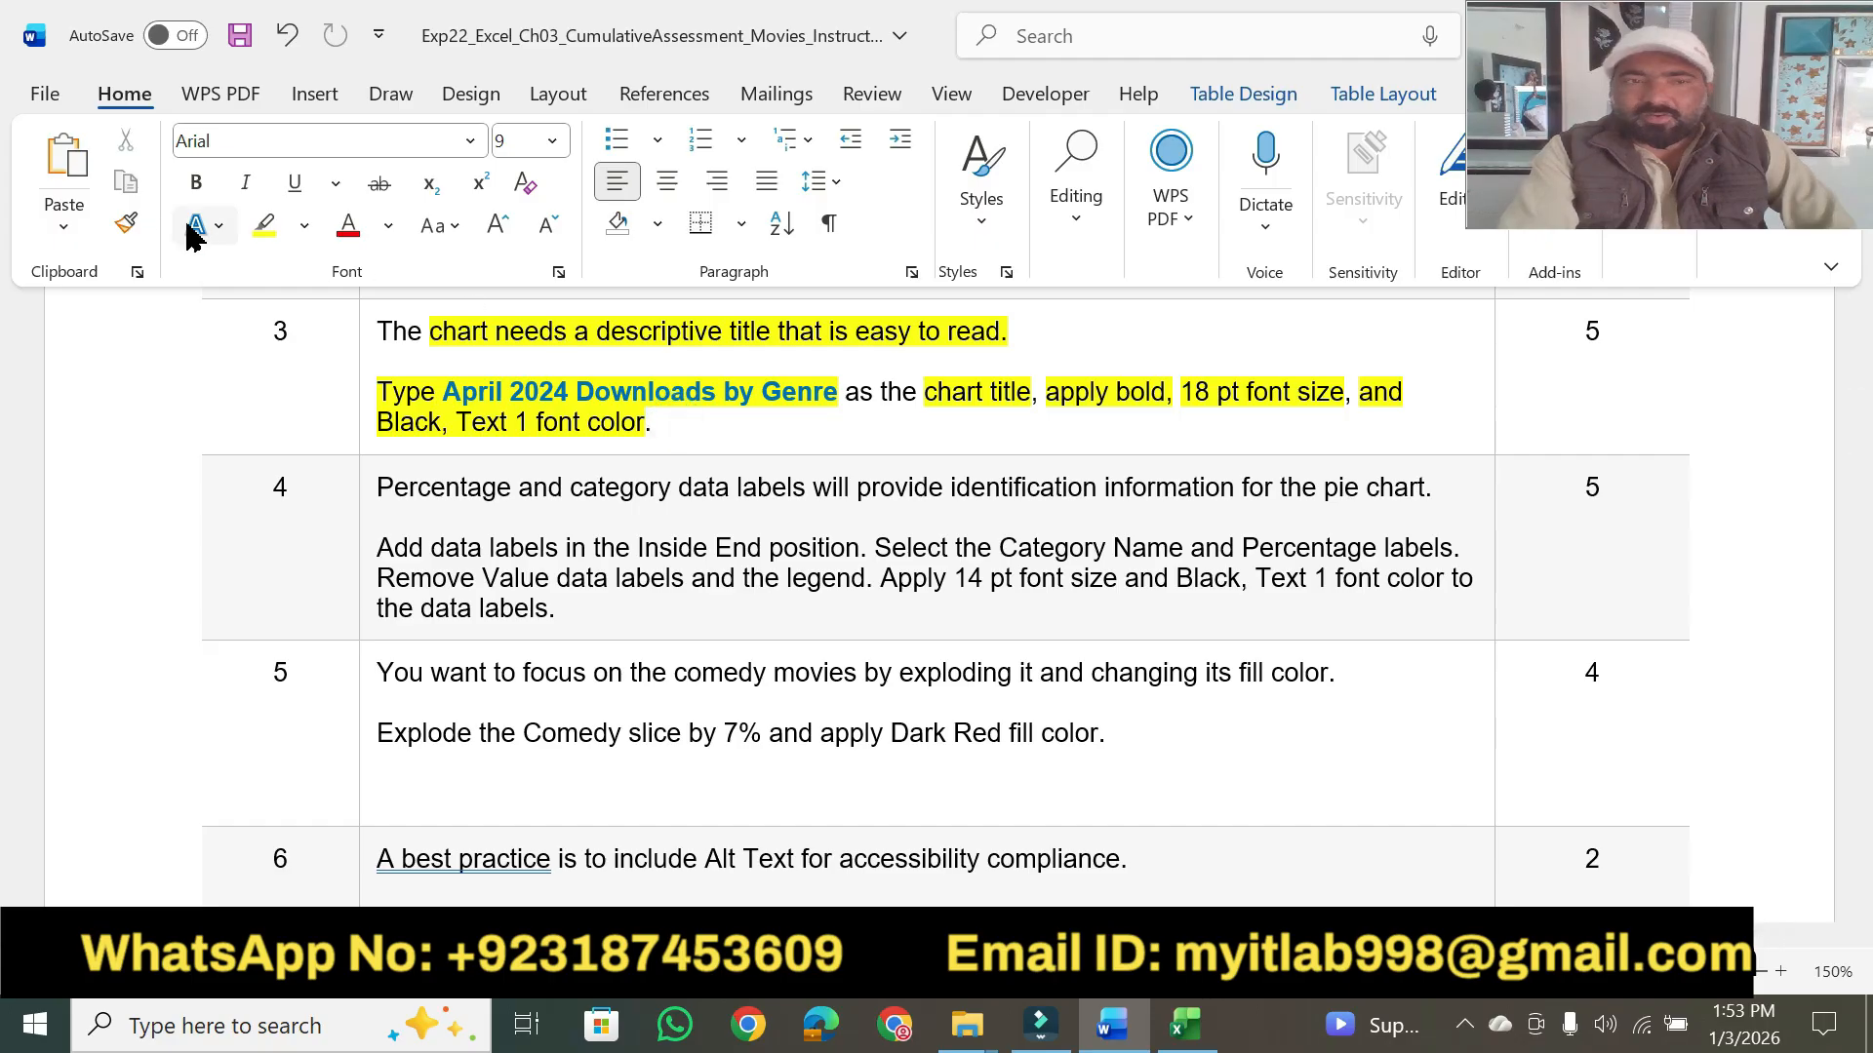
left_click(263, 234)
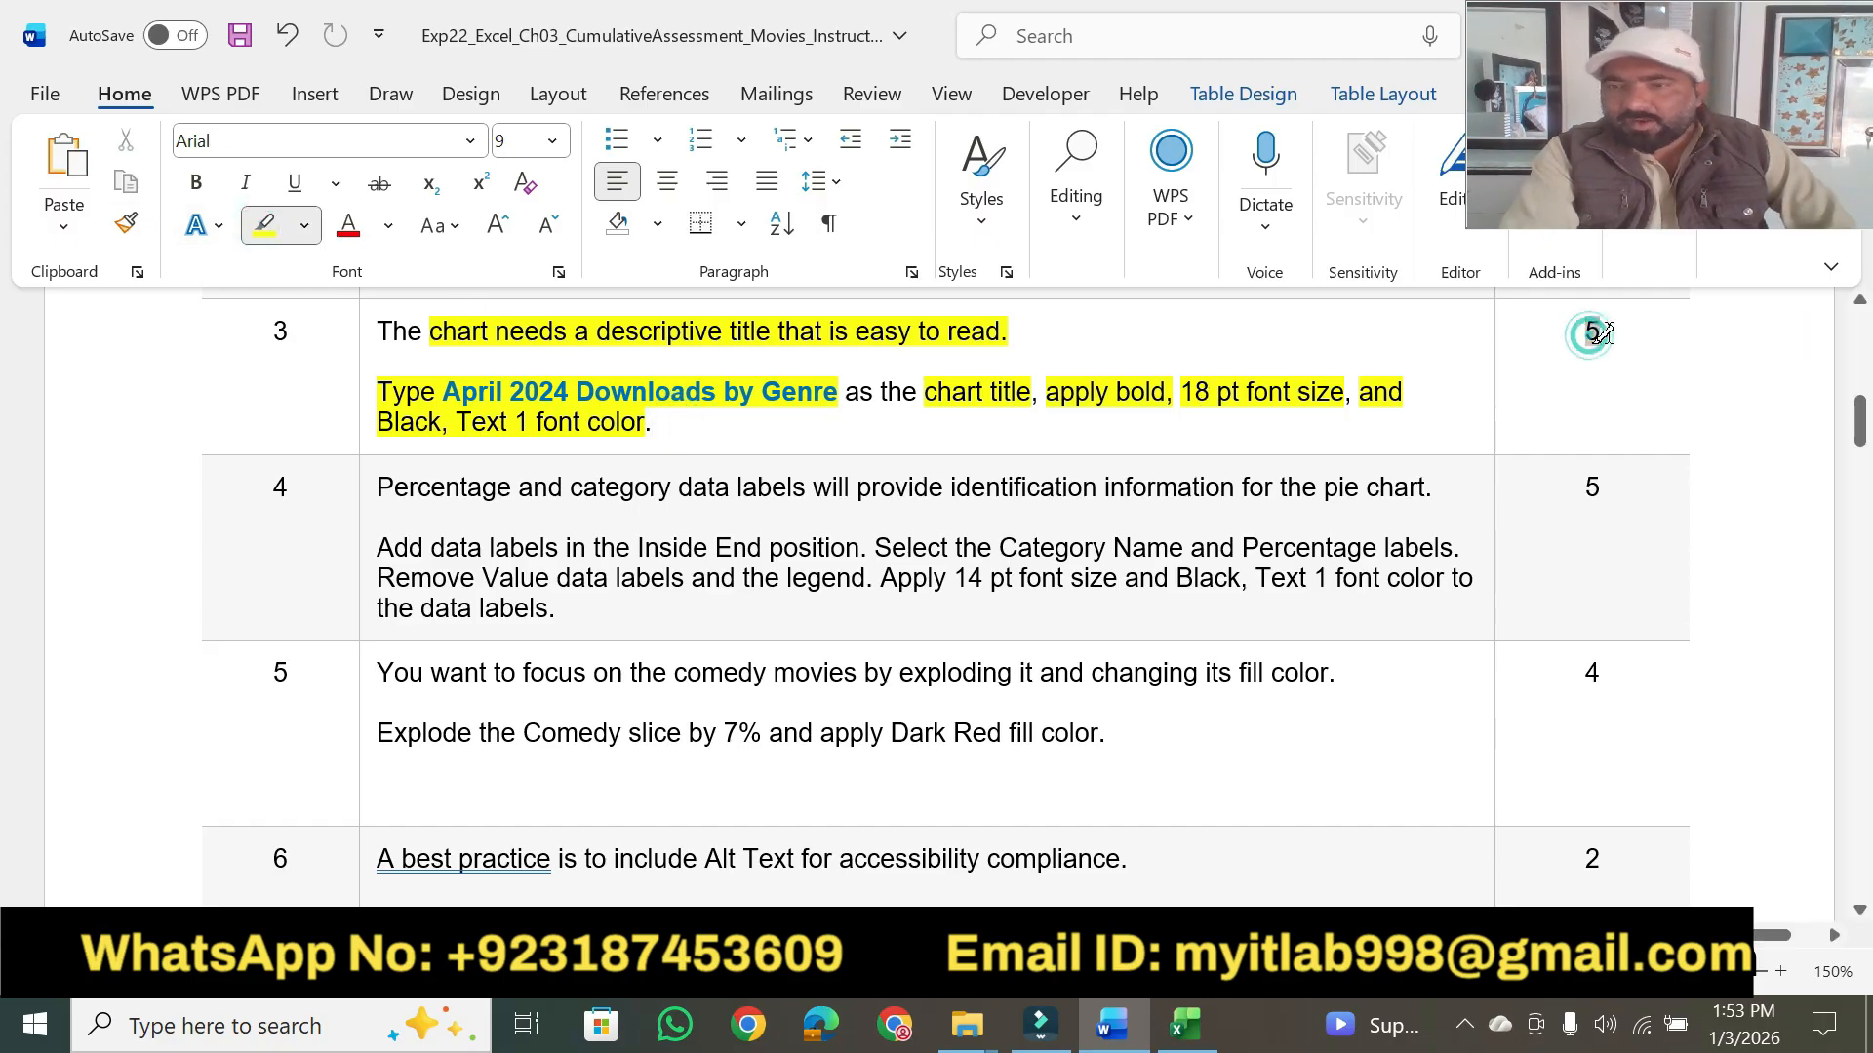
left_click_drag(1580, 332, 1601, 332)
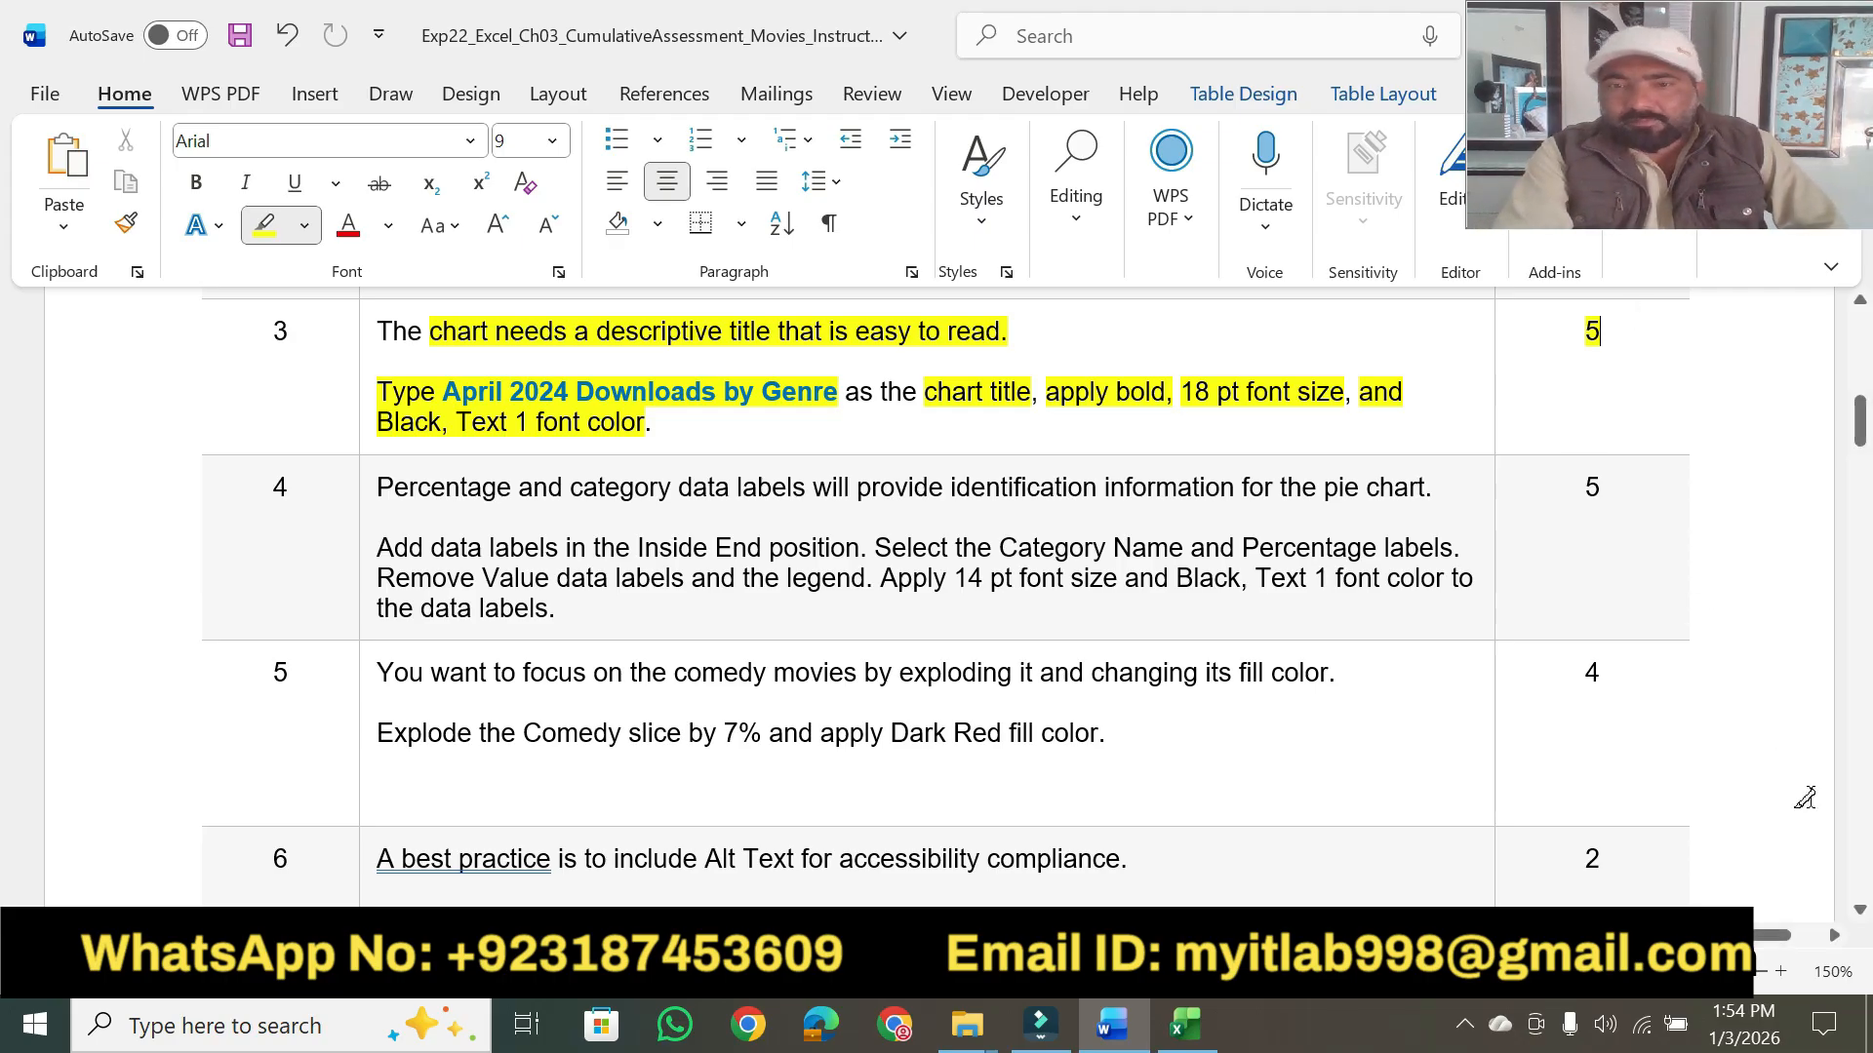
- Highlight the opening sentence of step 4 and "Add data labels in the Inside End position." in yellow
scroll(1860, 914, "down", 3)
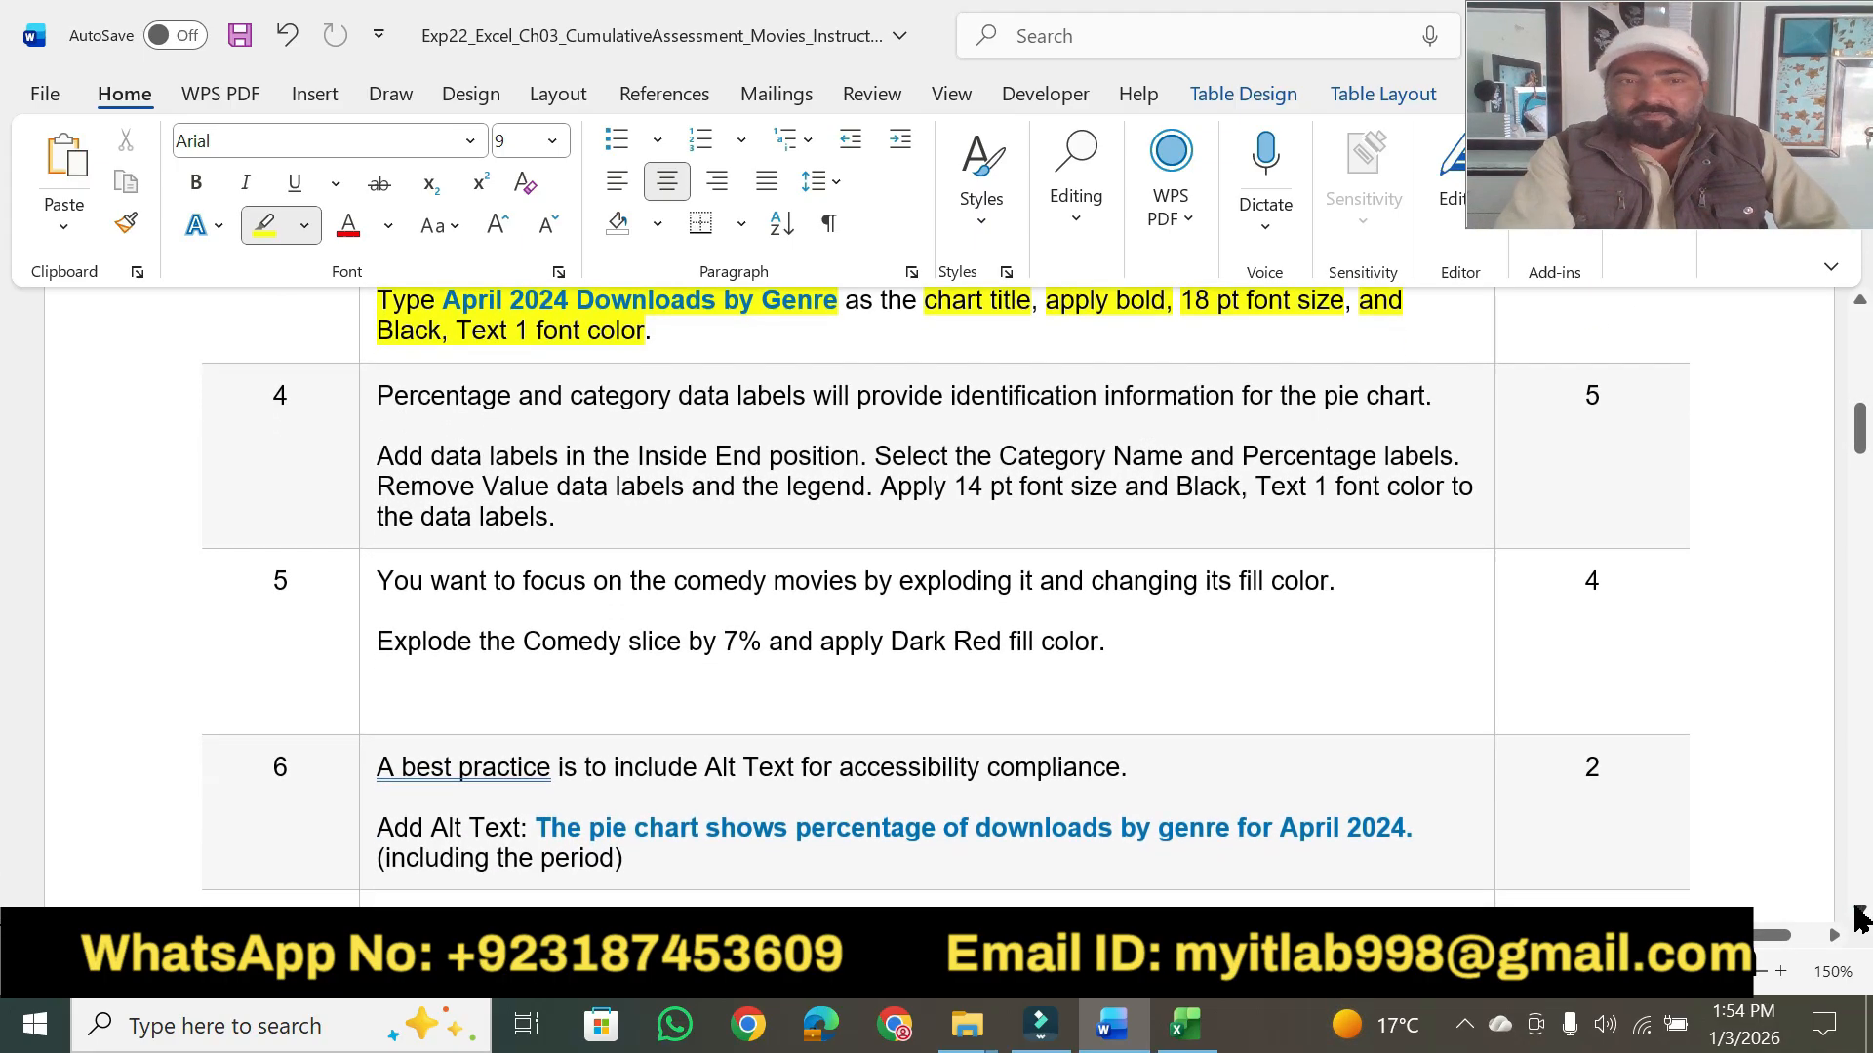
left_click(1858, 911)
left_click_drag(378, 321, 1425, 322)
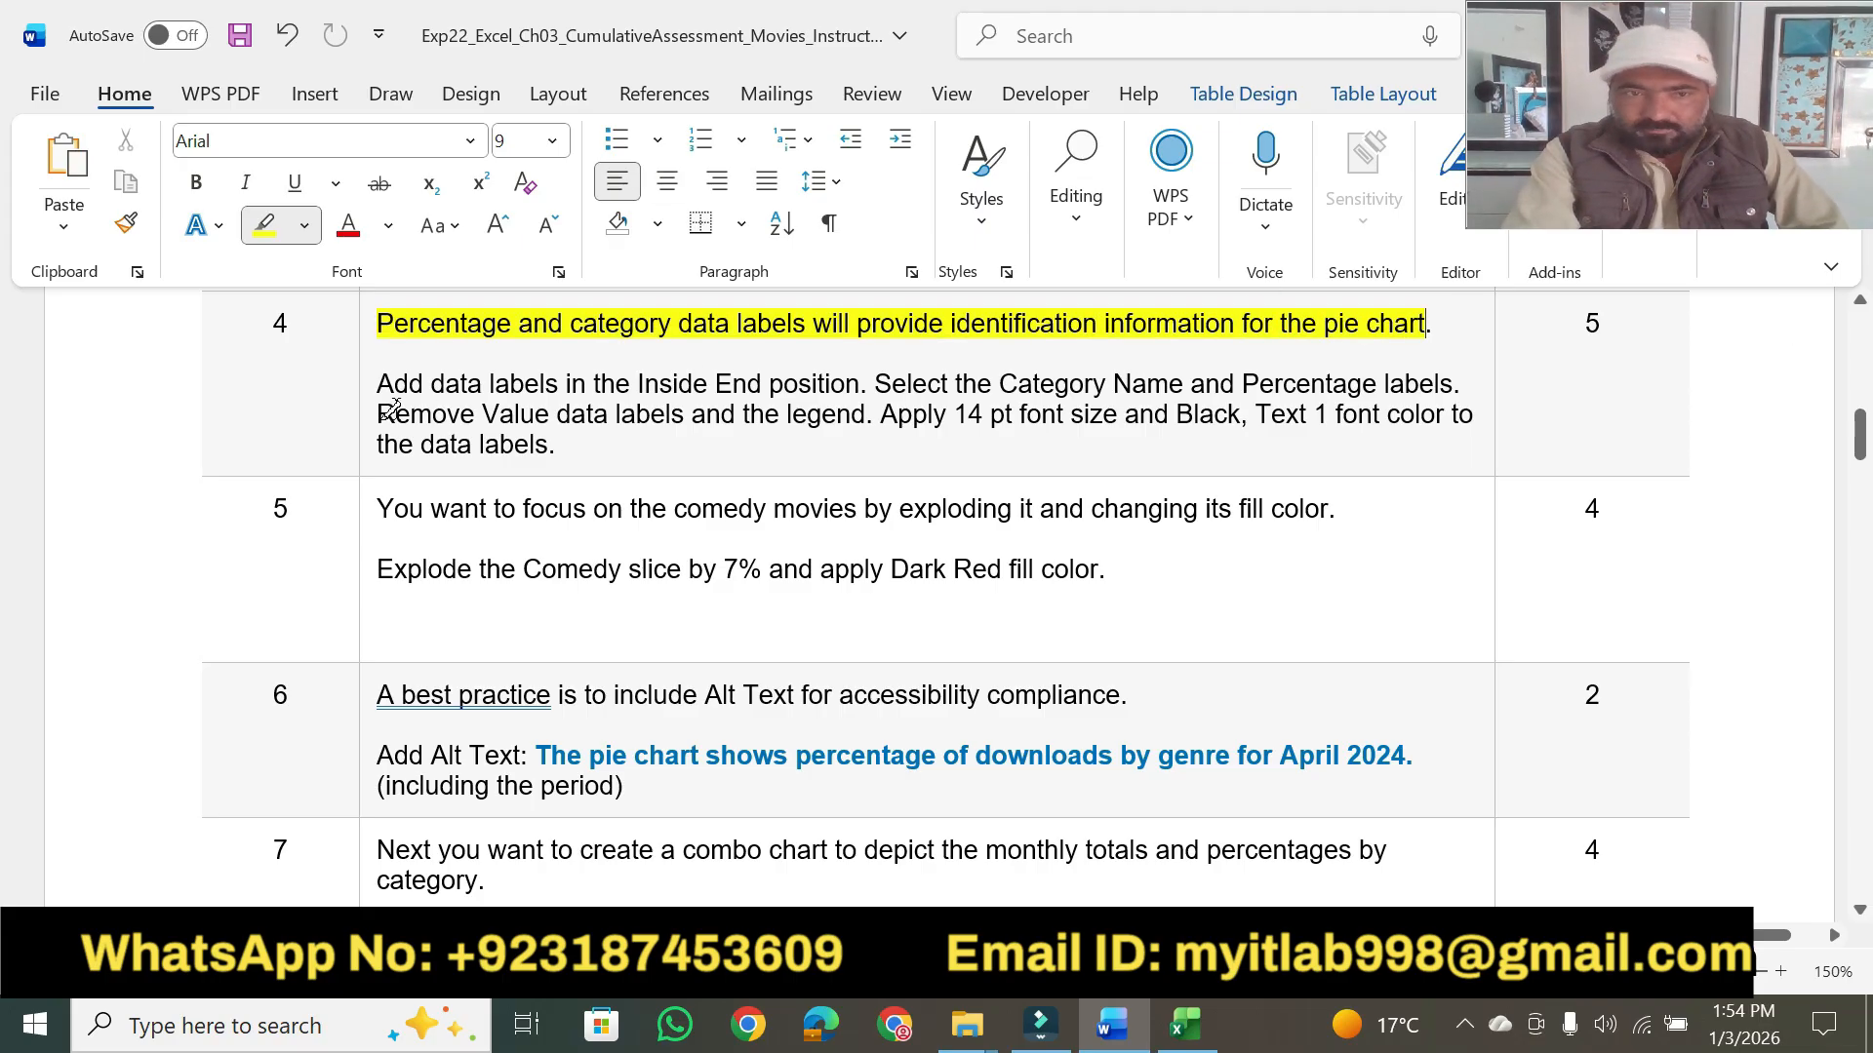
mouse_move(376, 384)
left_mouse_down()
mouse_move(951, 377)
mouse_move(862, 374)
left_mouse_up()
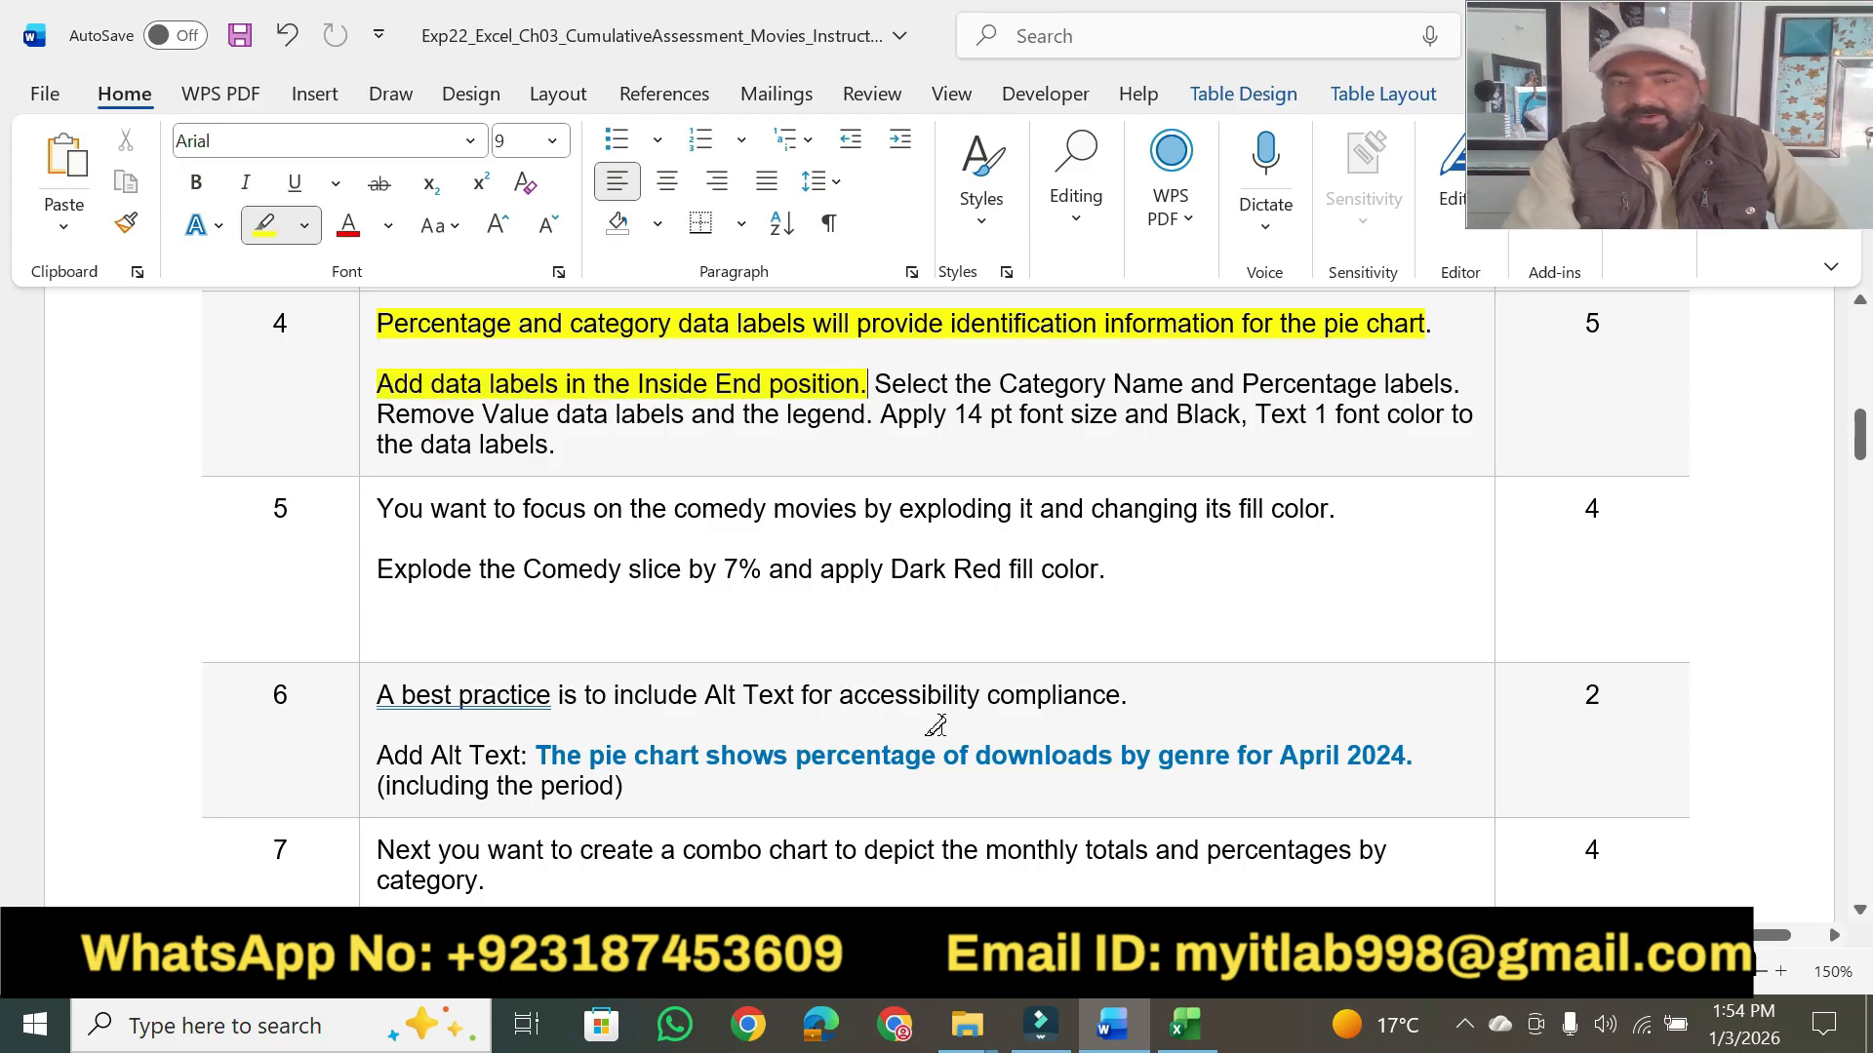
- Switch to Excel and add data labels to the pie chart in the Inside End position
left_click(1186, 1024)
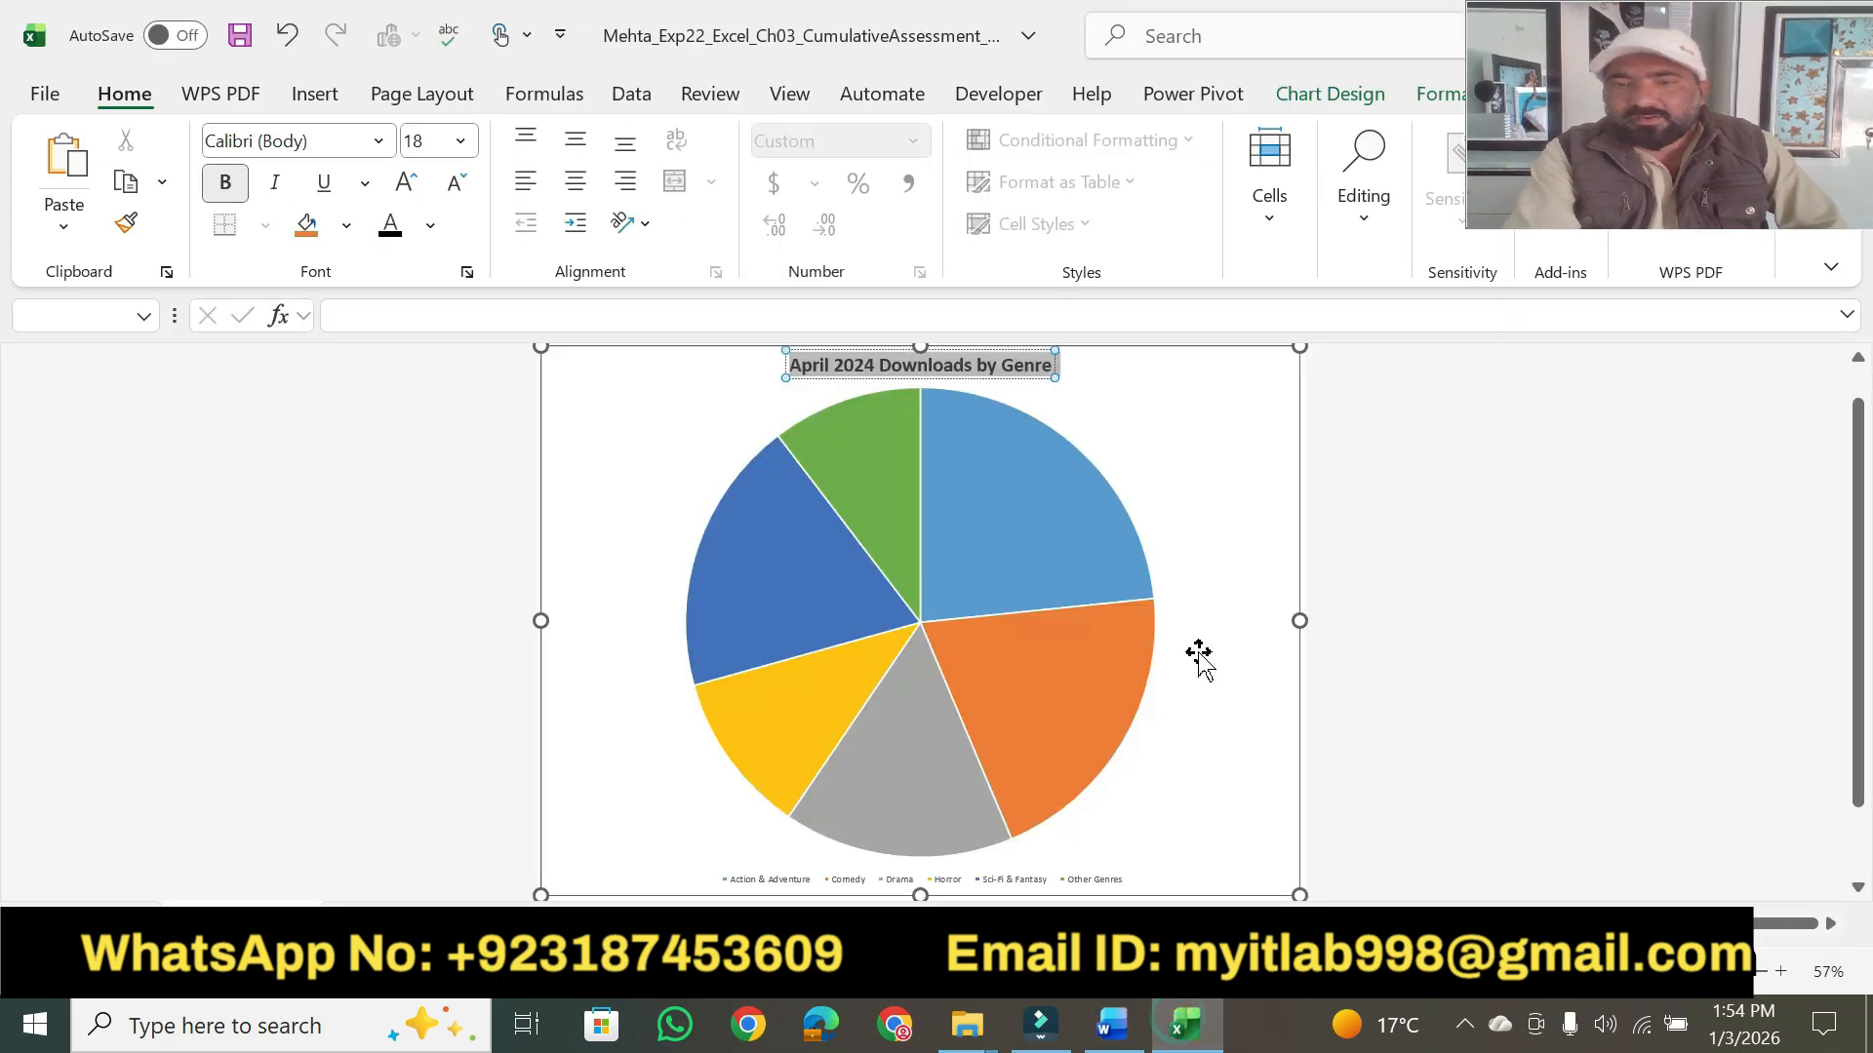
left_click(1285, 380)
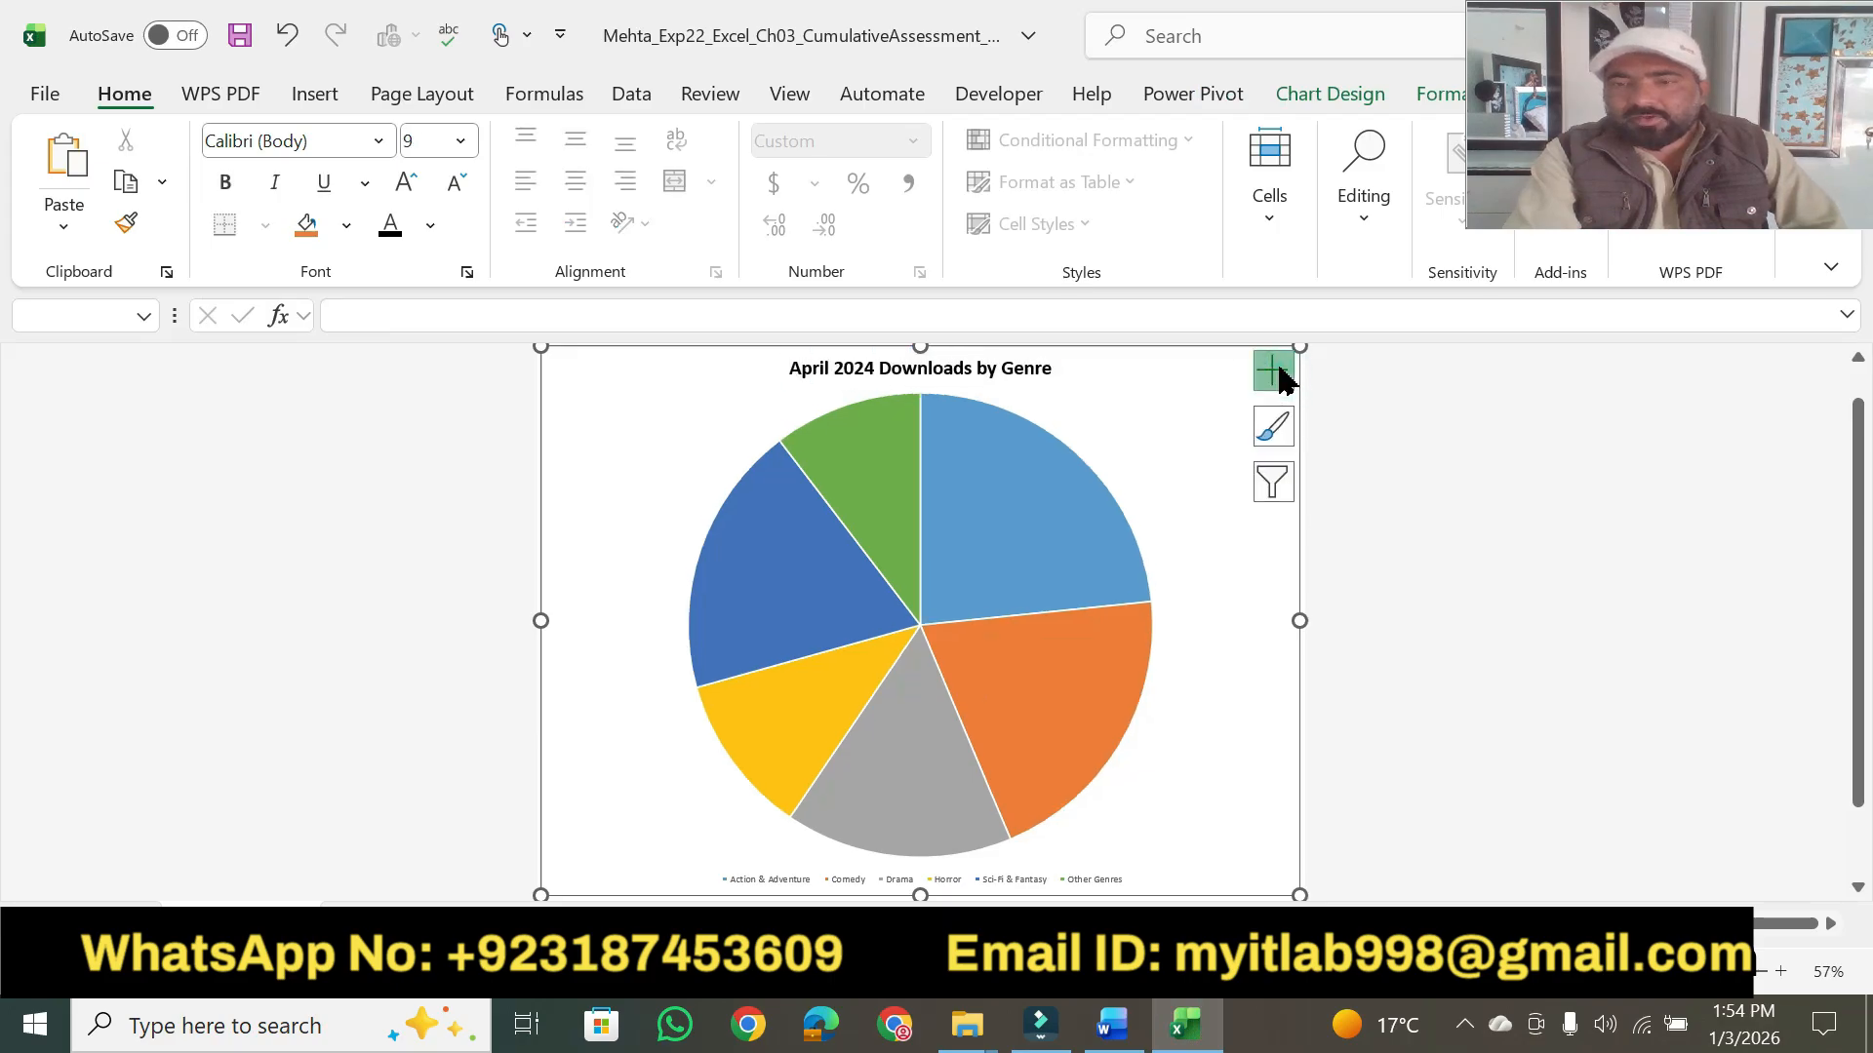
left_click(1273, 370)
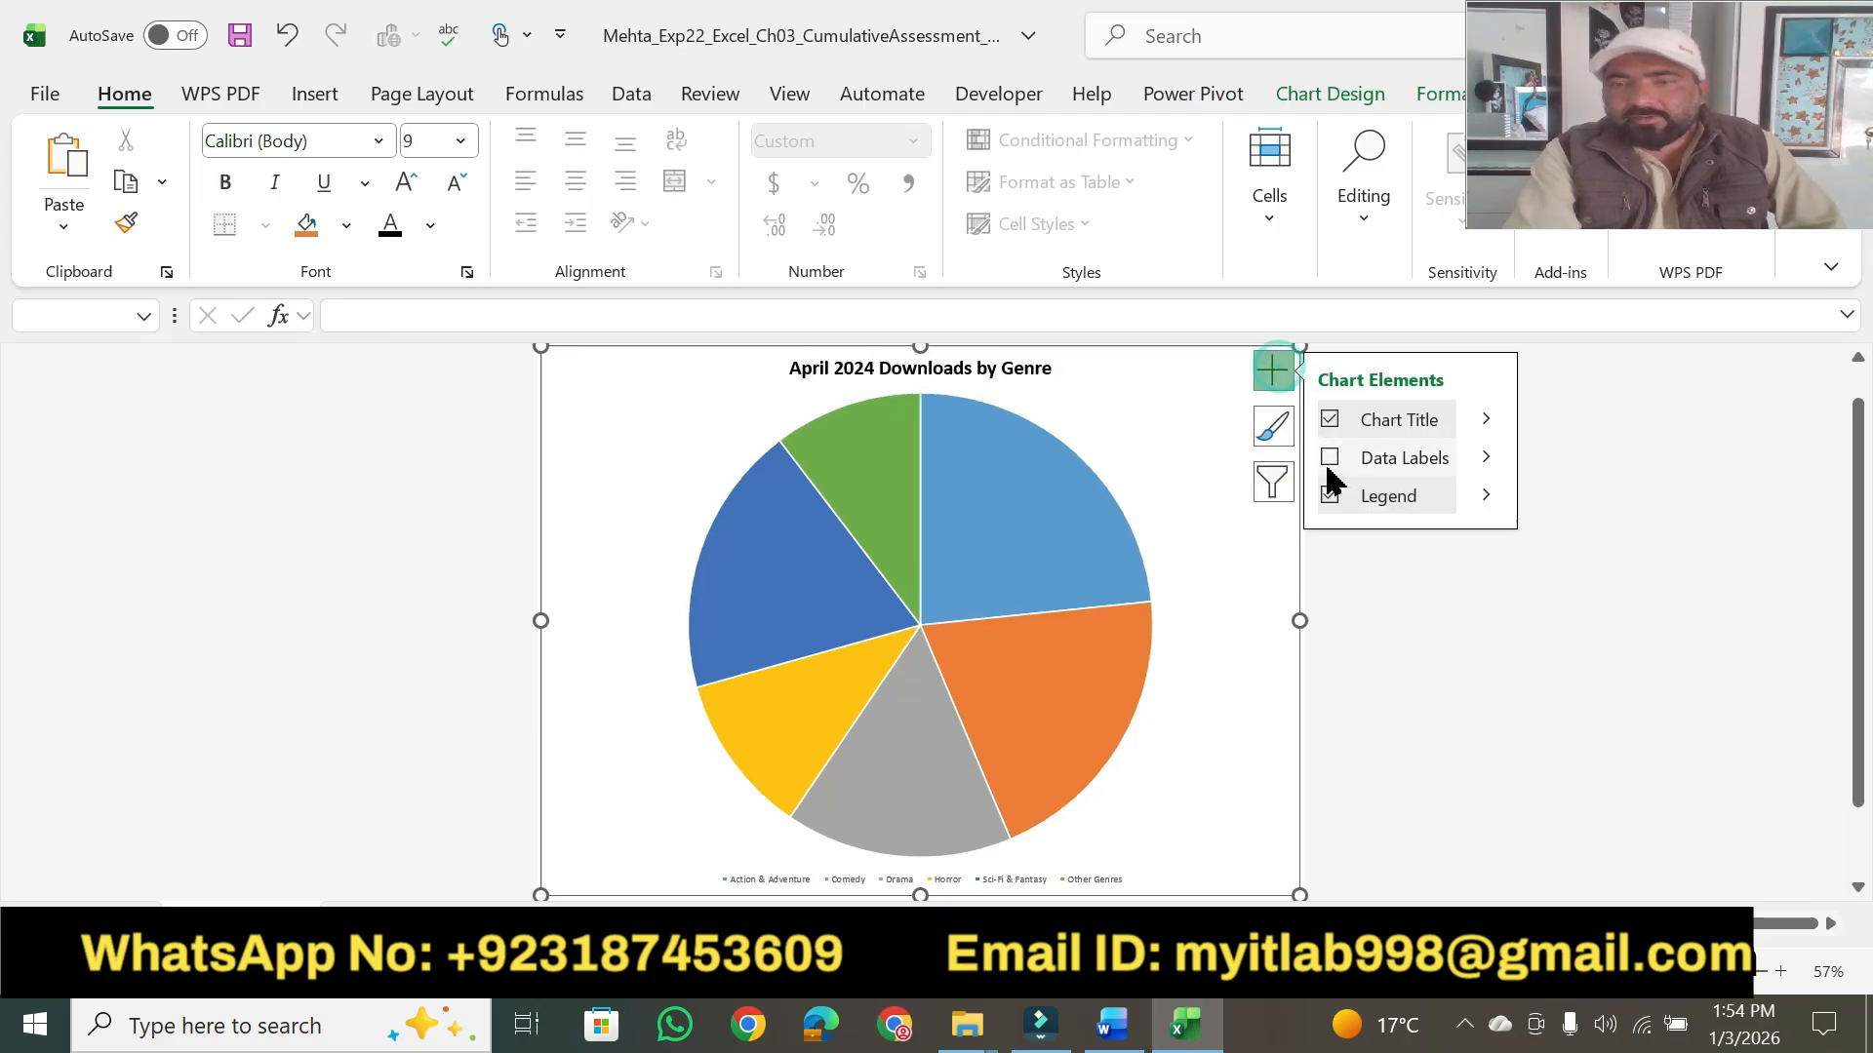
left_click(1488, 454)
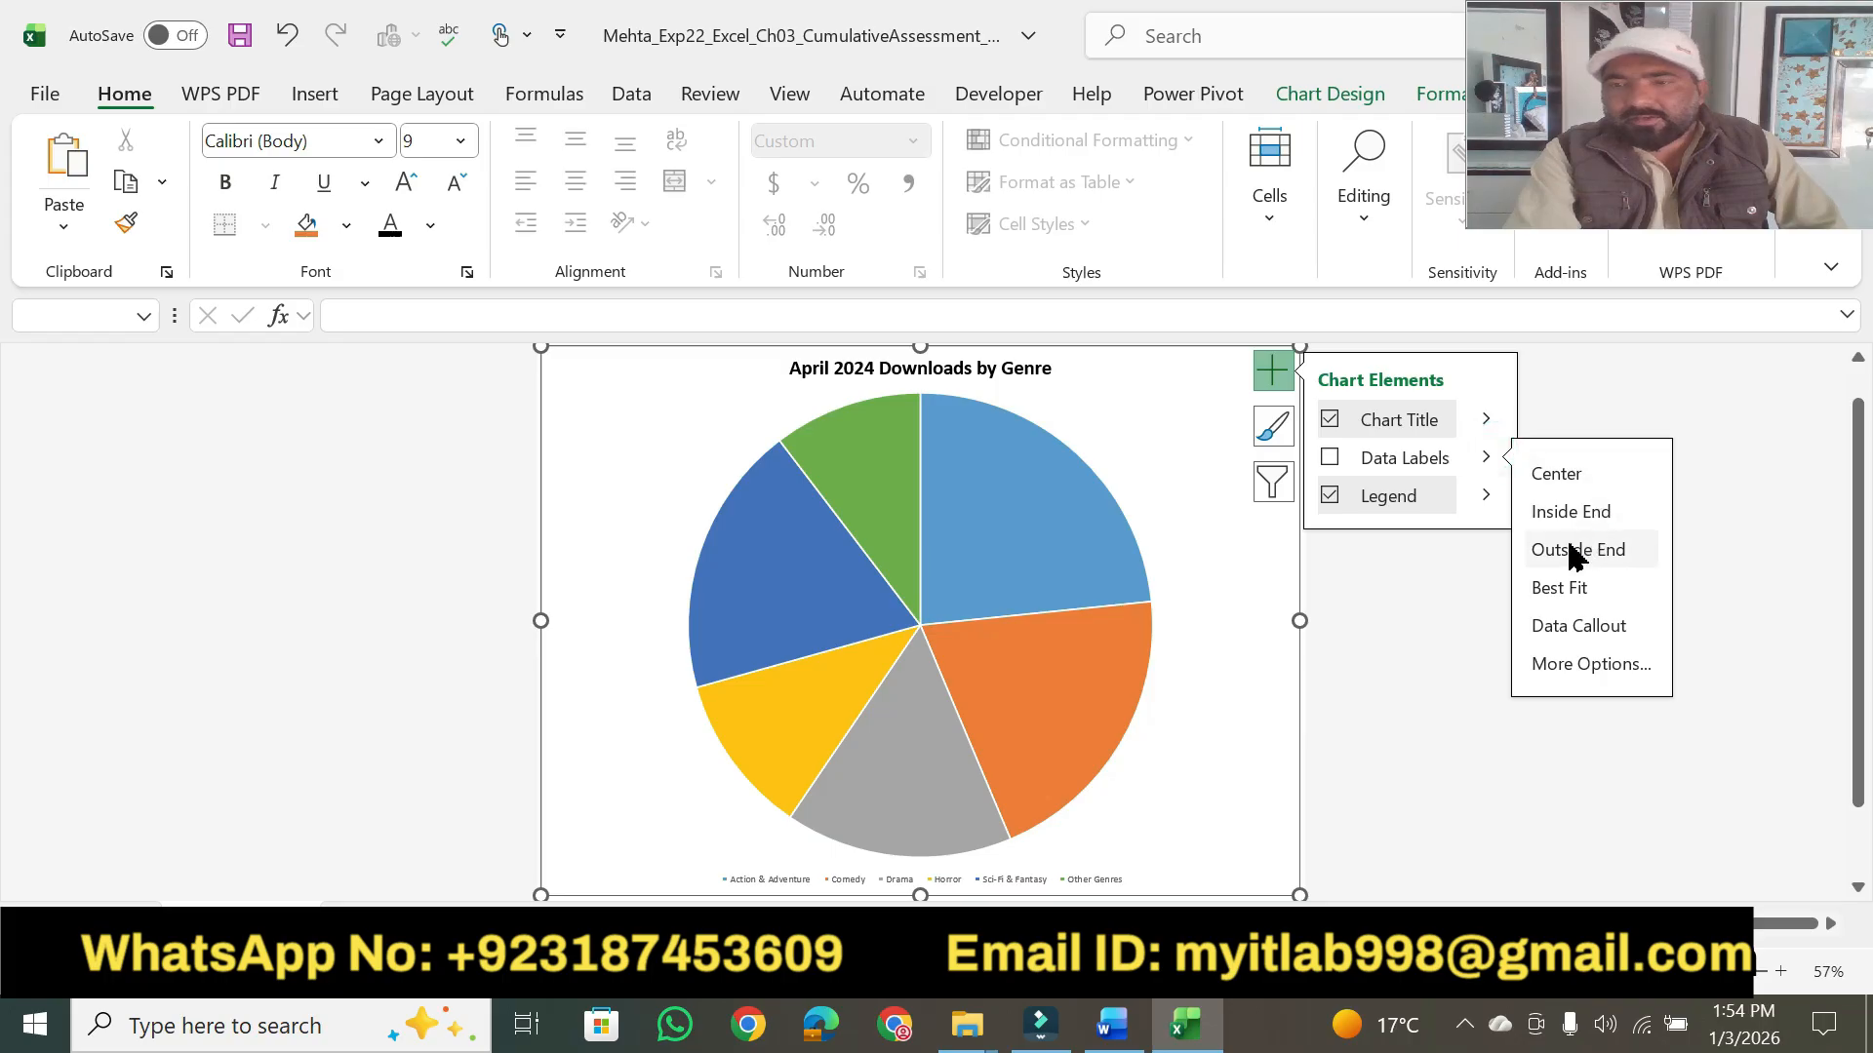
left_click(1581, 515)
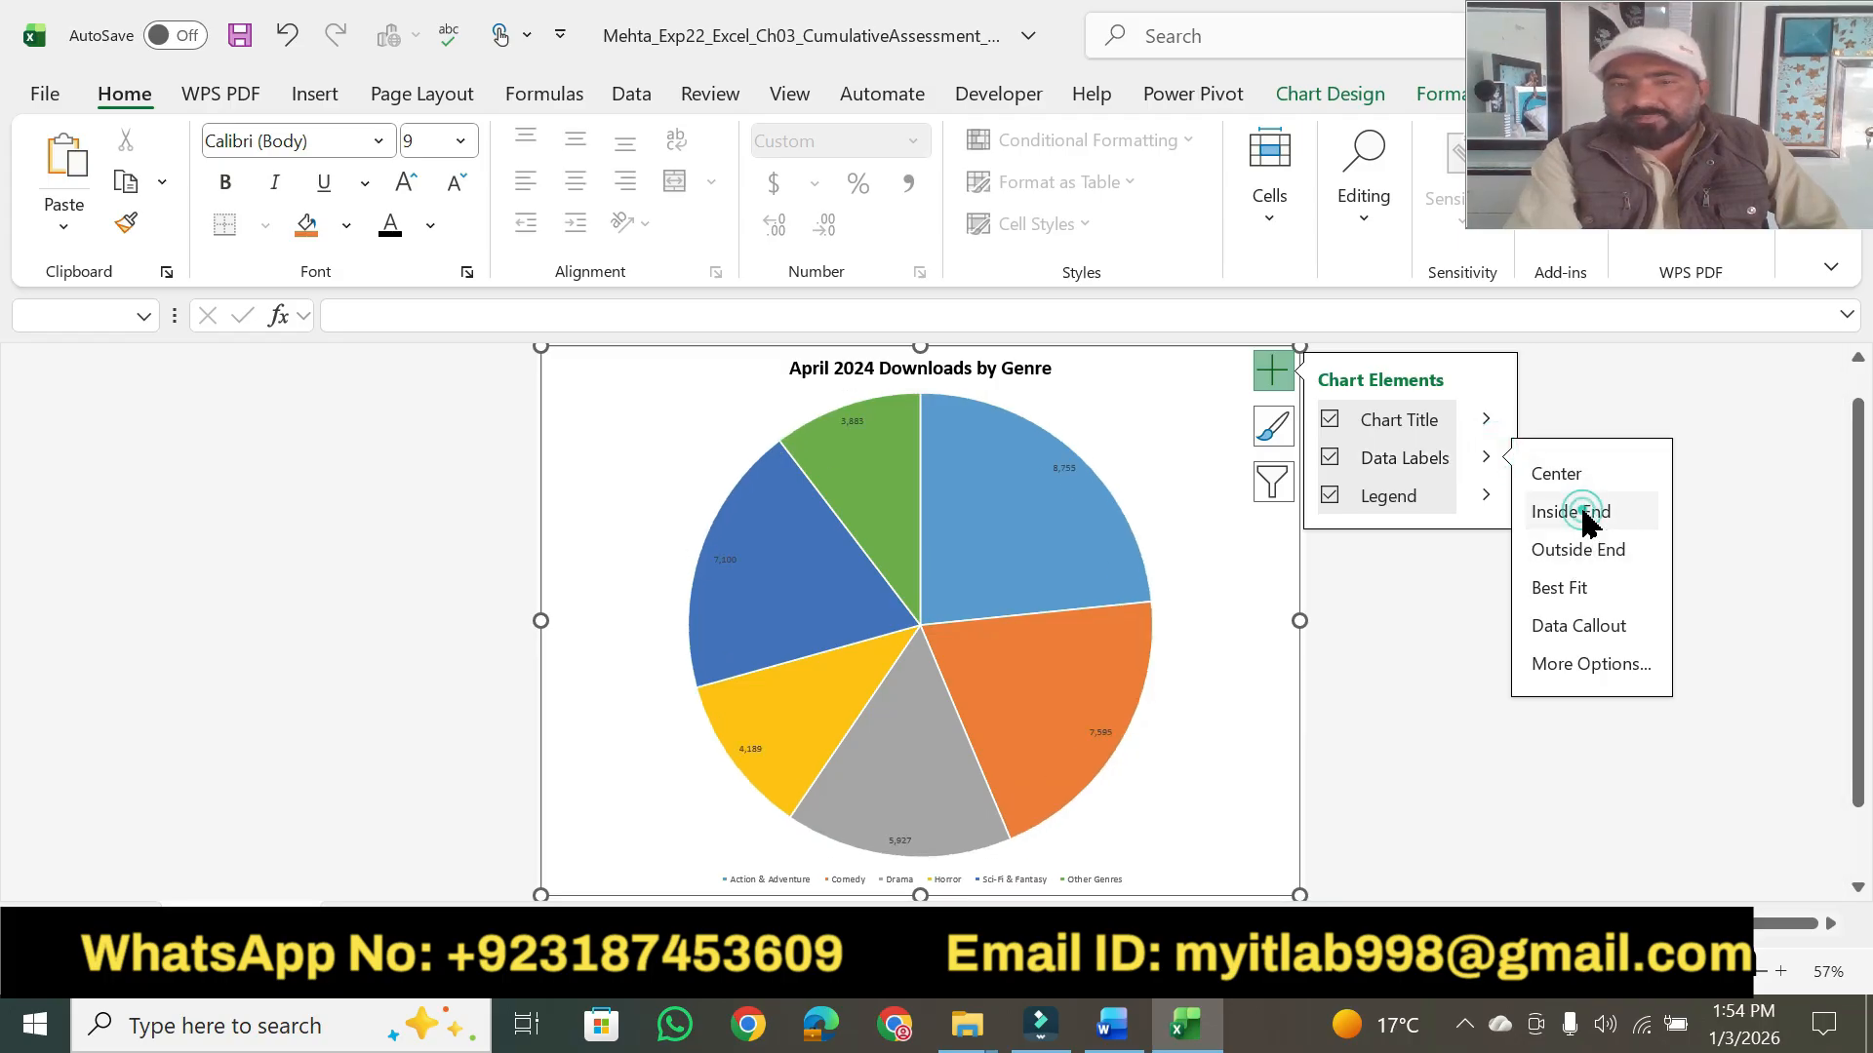
- Highlight "Select the Category Name and Percentage labels" in Word, then make Excel's data labels show Category Name and Percentage without Value
left_click(1113, 1025)
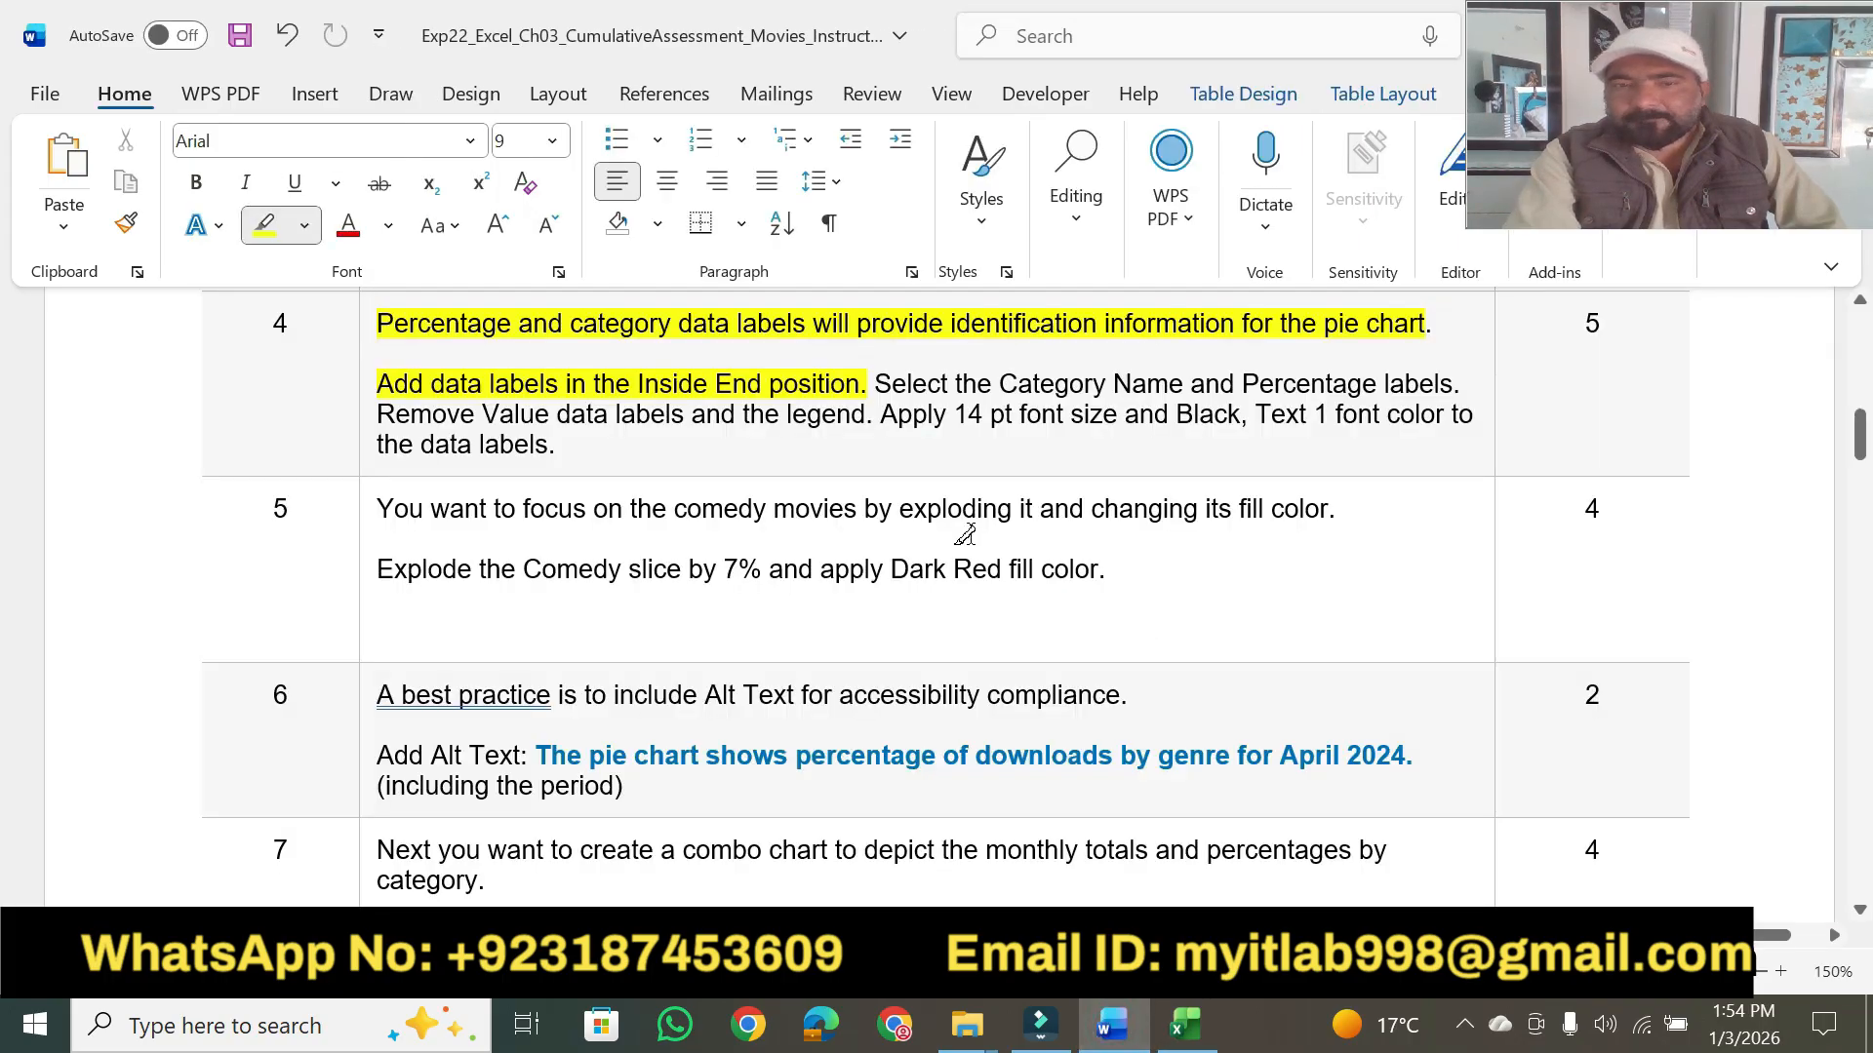
left_click_drag(900, 384, 1453, 383)
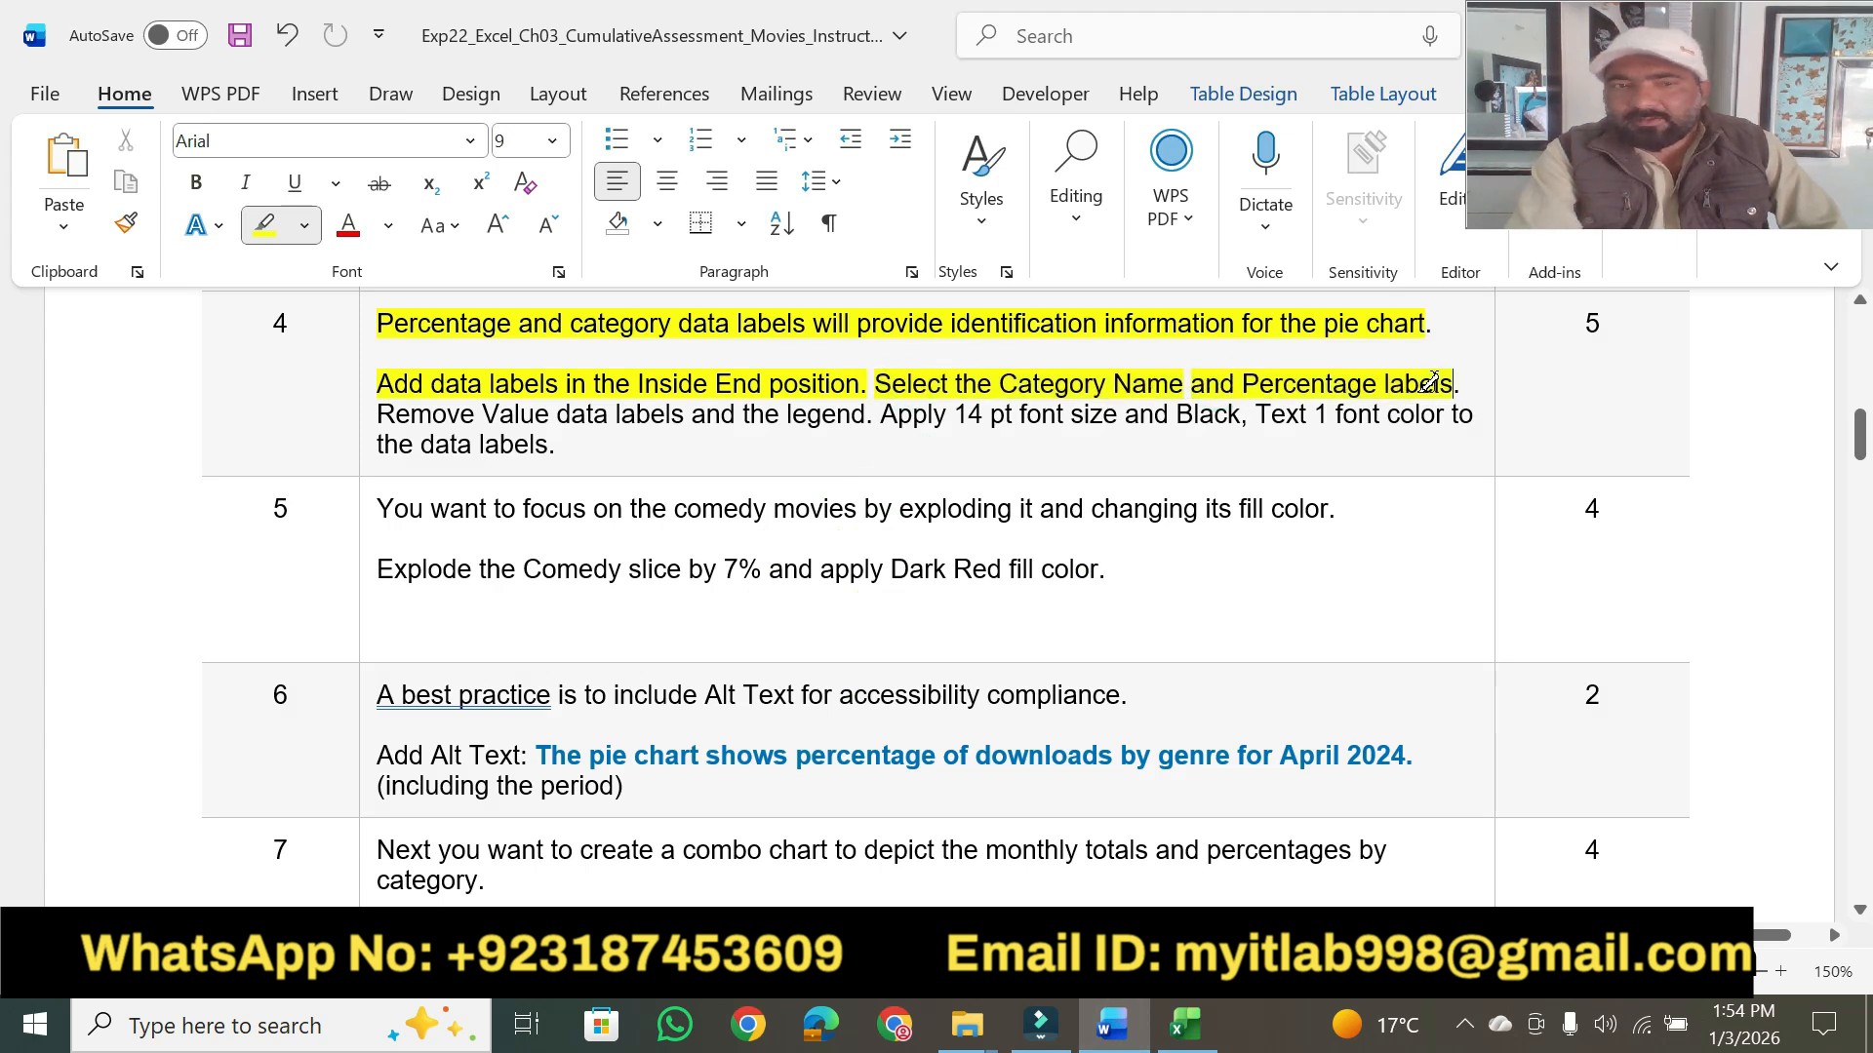
left_click(1183, 1026)
left_click(1273, 371)
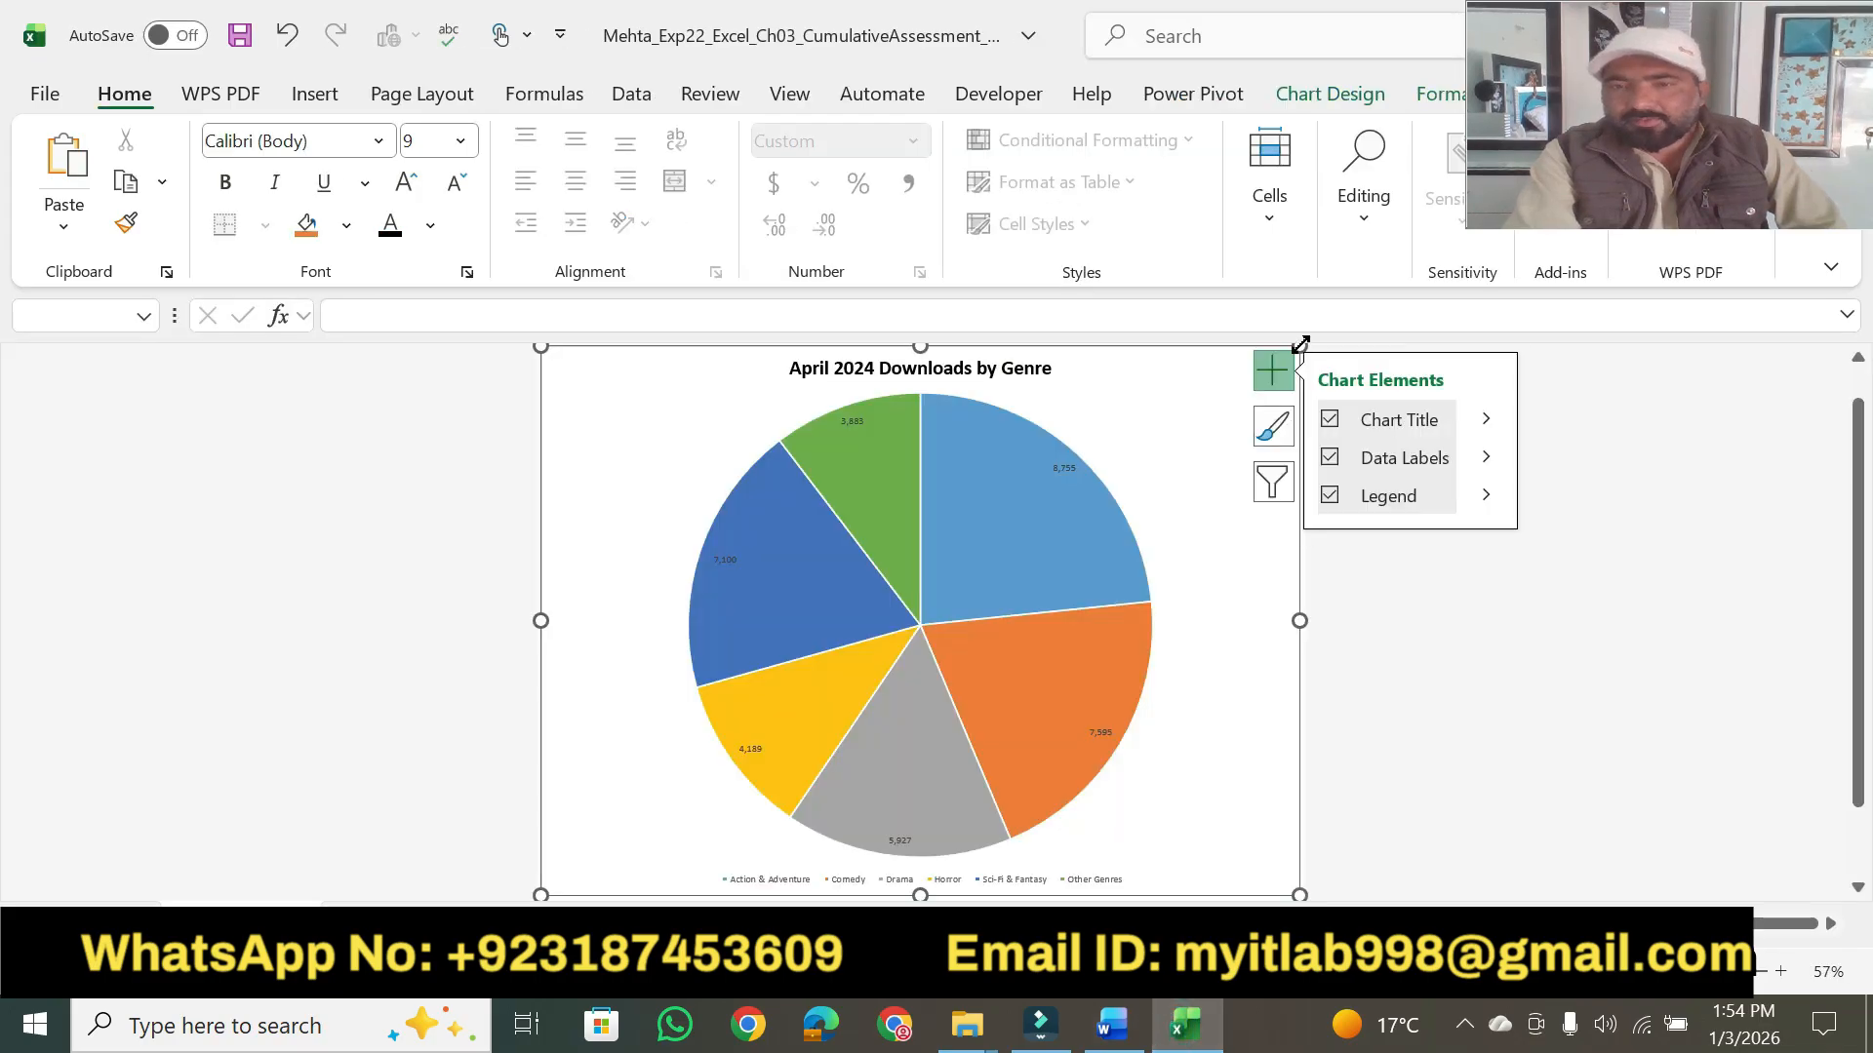
left_click(1488, 460)
left_click(1561, 668)
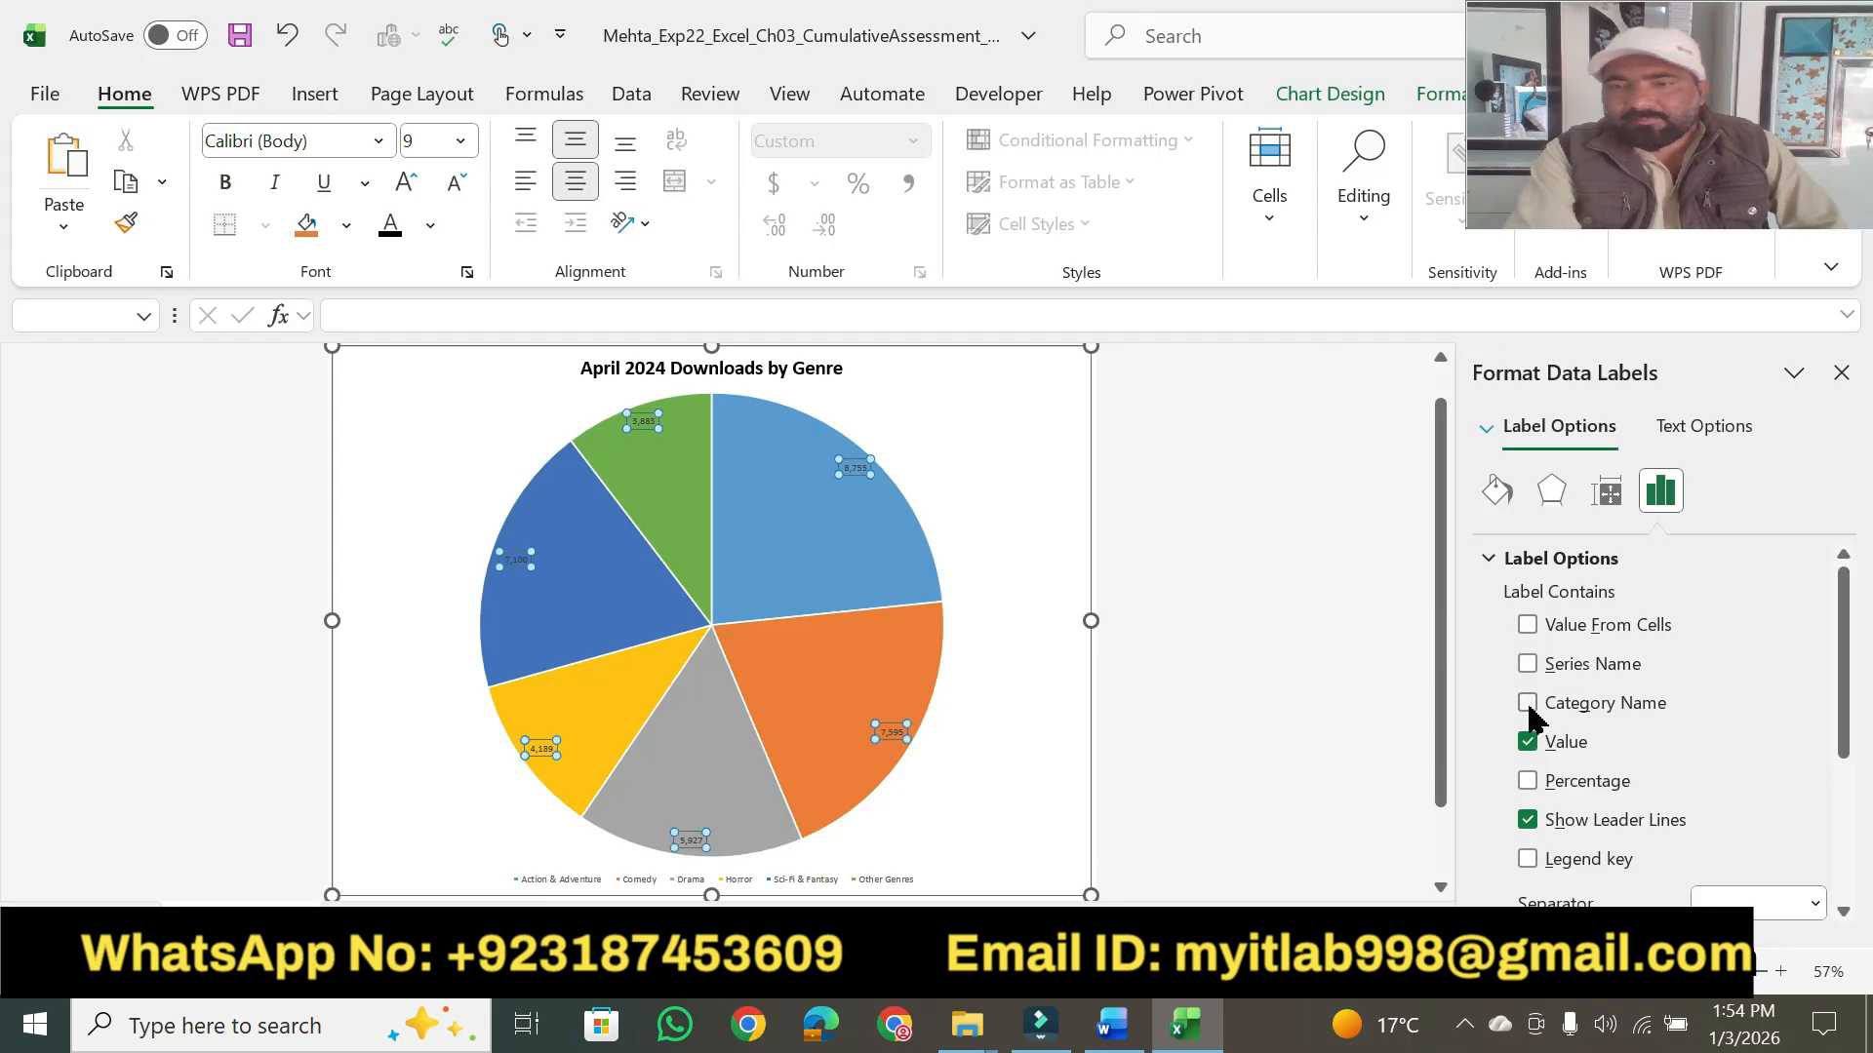
left_click(1527, 703)
left_click(1528, 781)
left_click(1527, 743)
- Return to Word and highlight step 4's "Value data labels", "the legend", and the 14 pt and Black, Text 1 font requirements in yellow
left_click(1117, 1035)
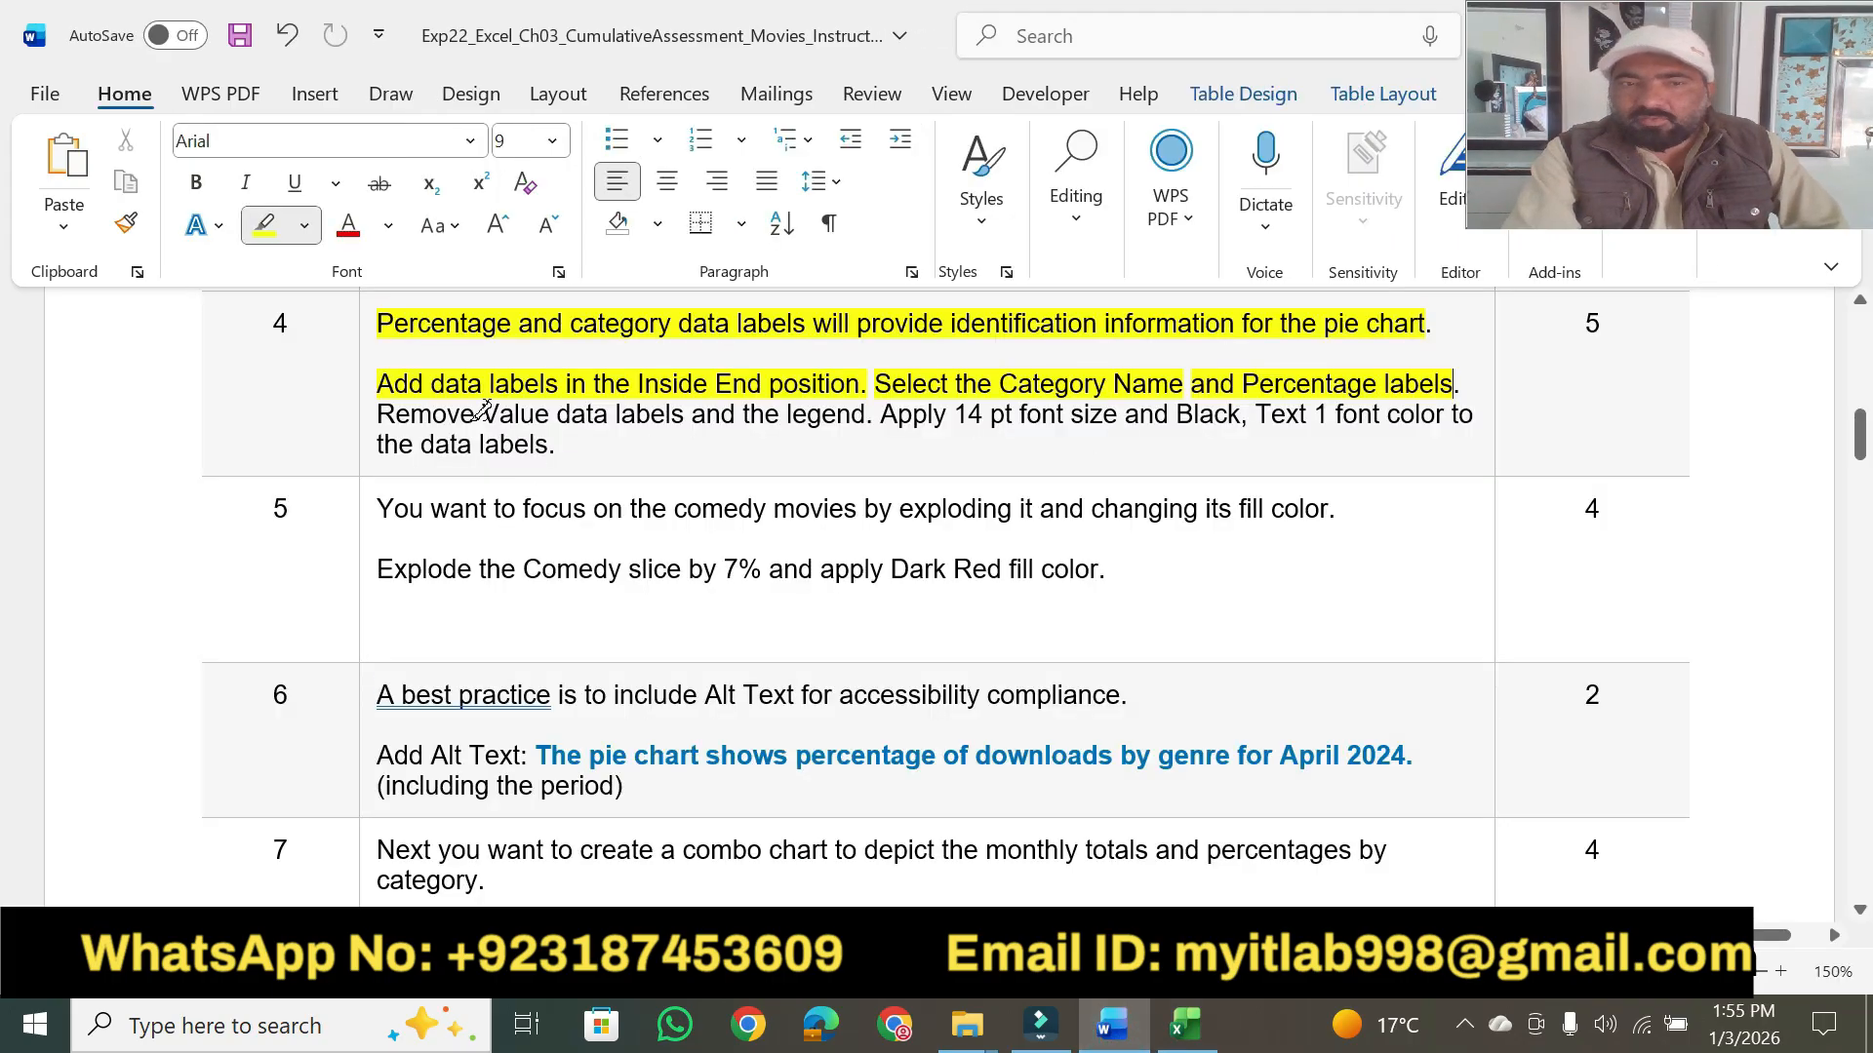
left_click_drag(482, 414, 865, 416)
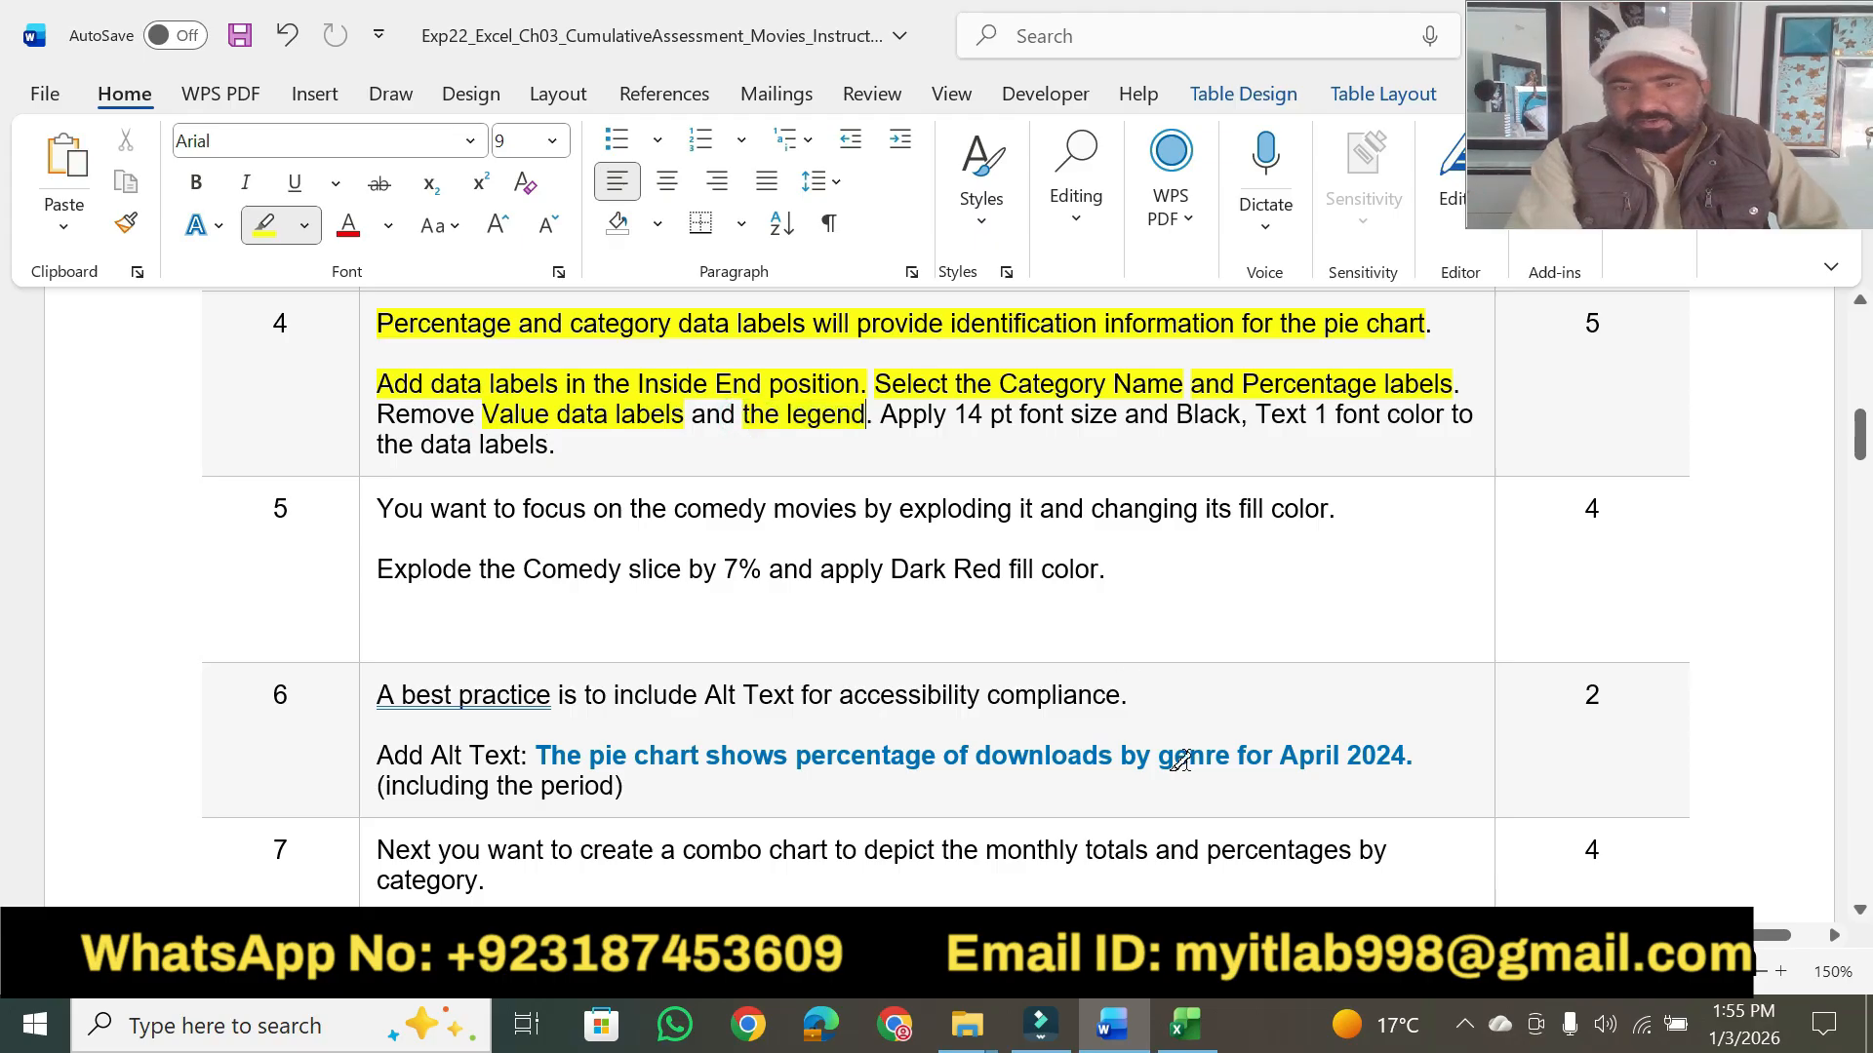
left_click(1210, 1036)
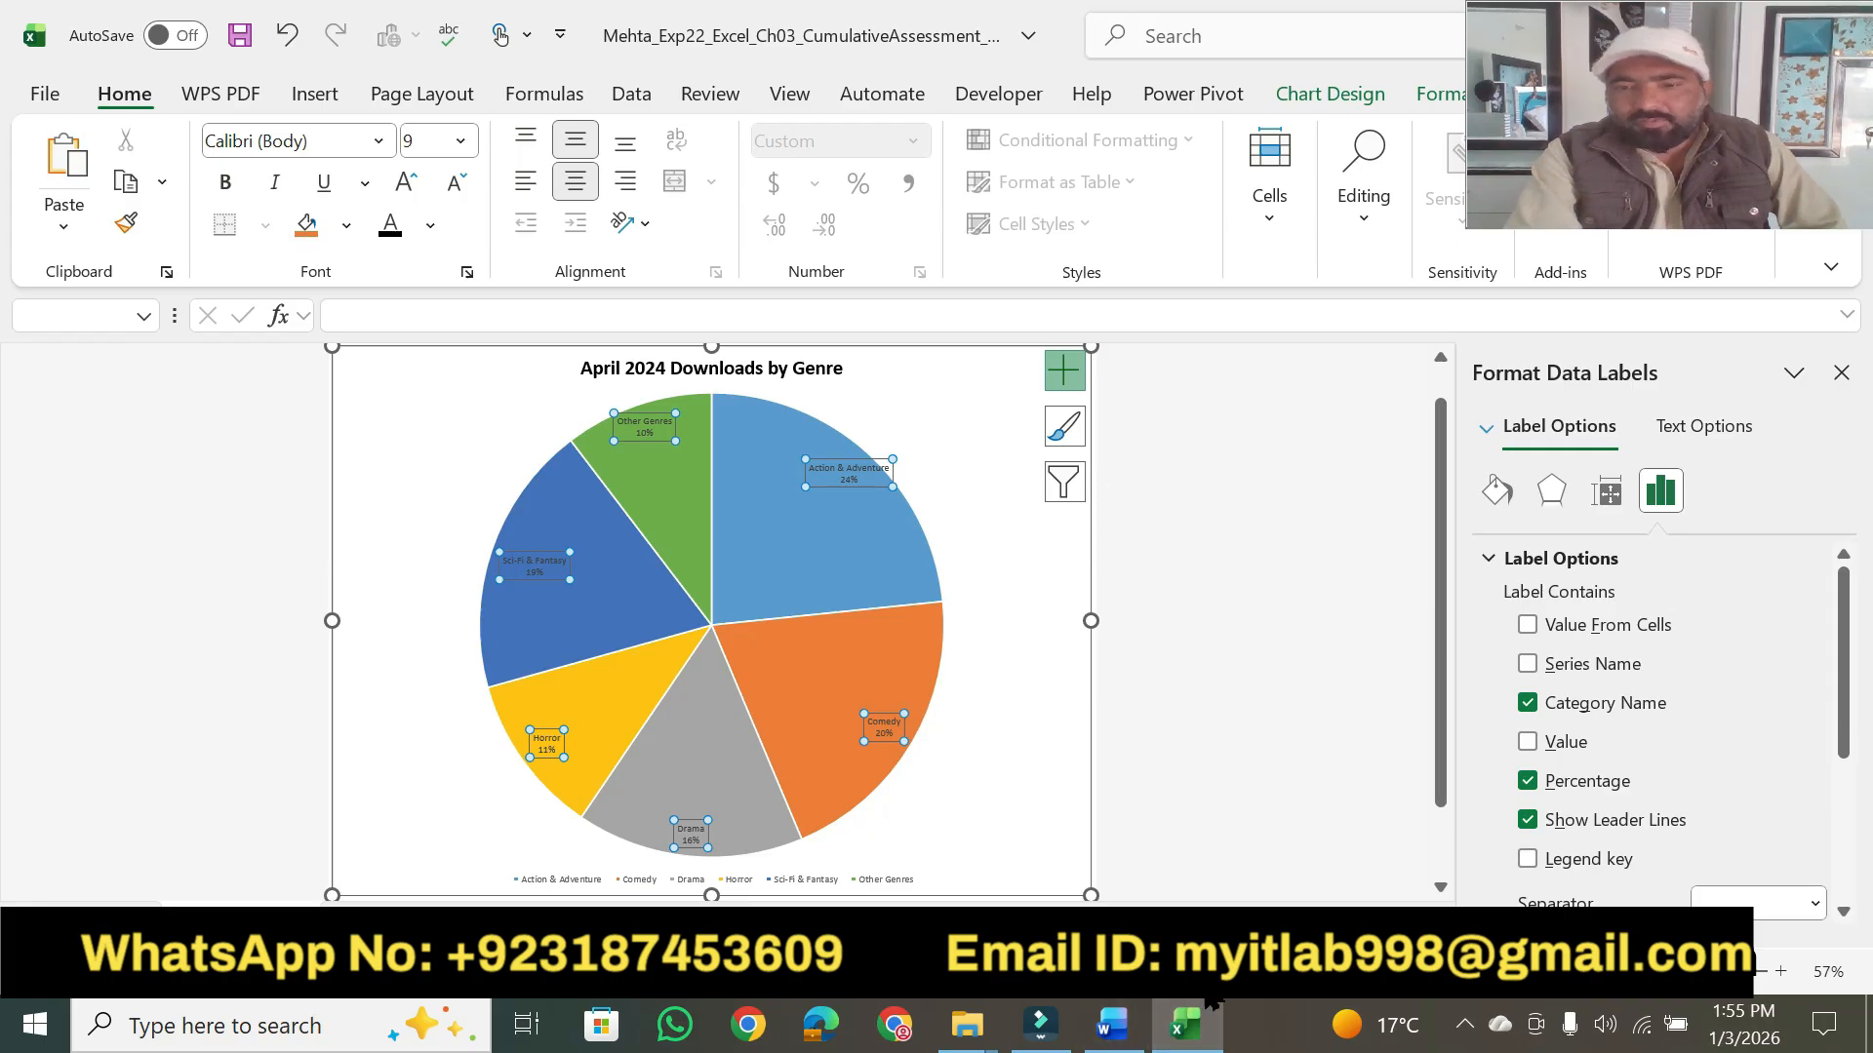
left_click(1112, 1026)
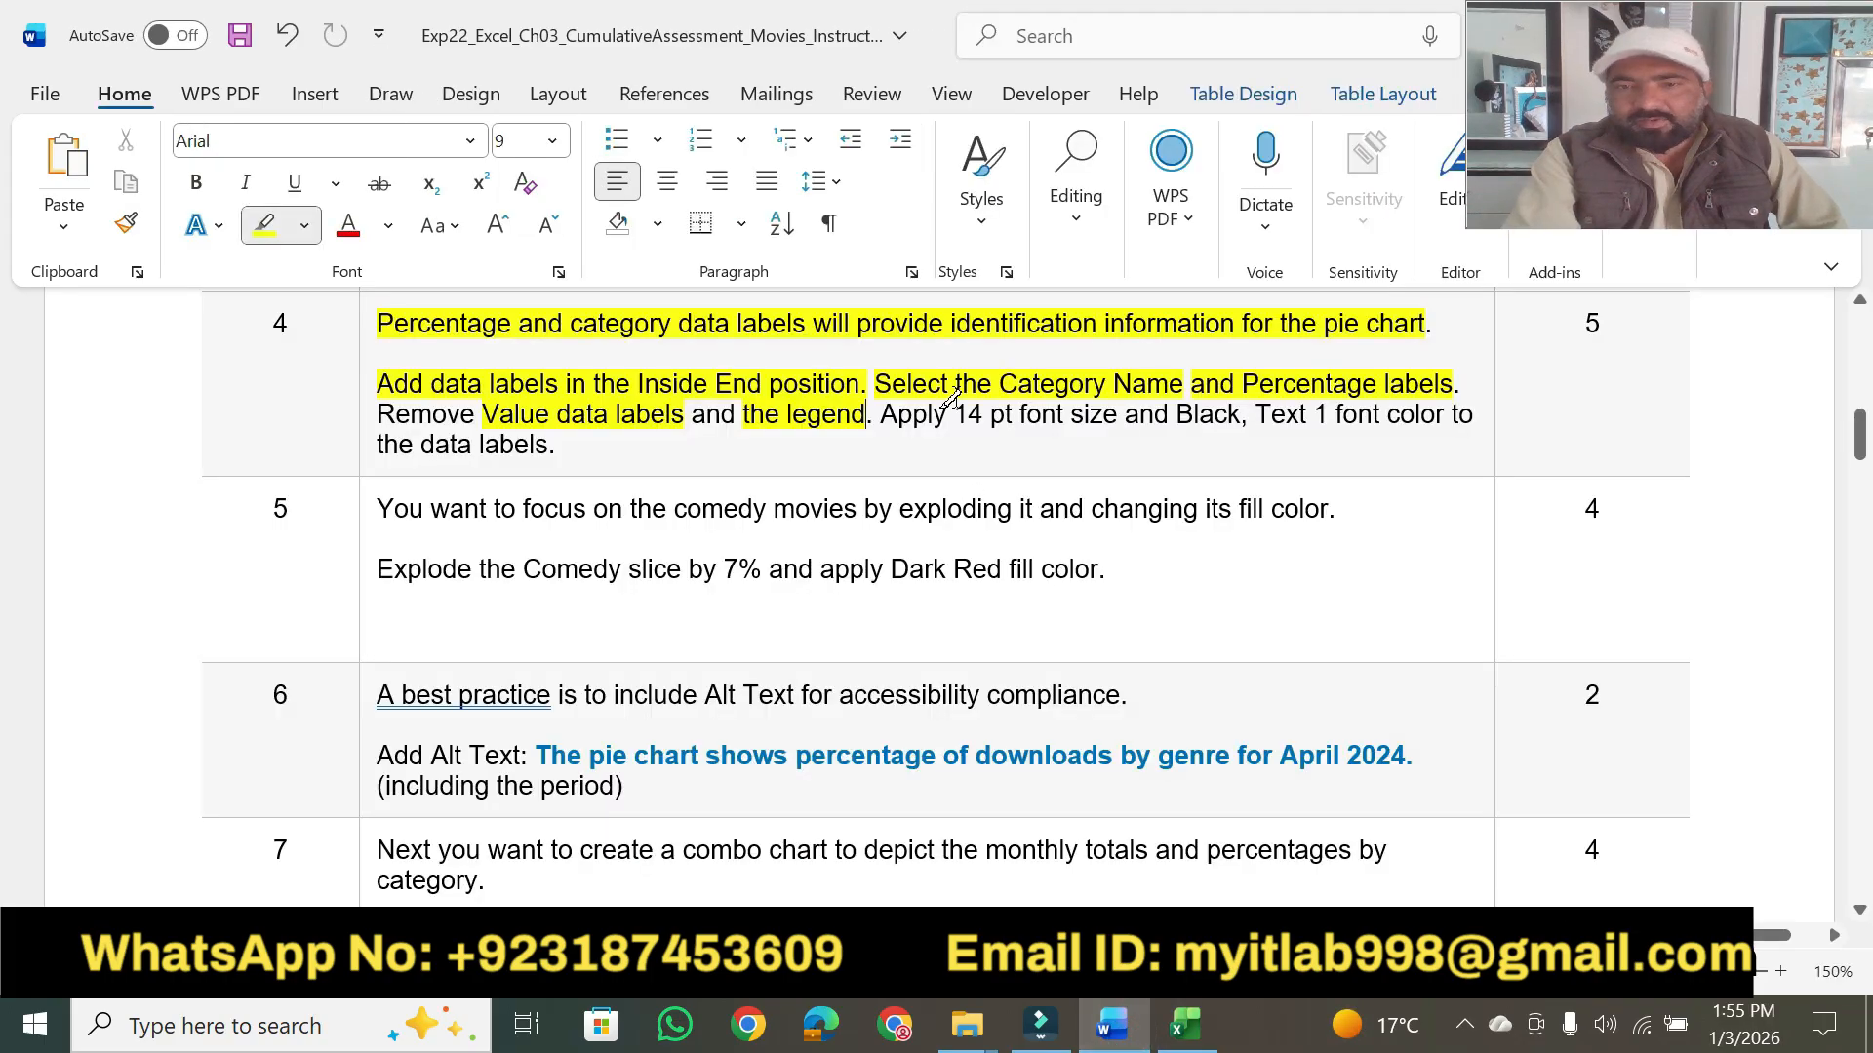
left_click_drag(953, 413, 1331, 410)
- Switch to Excel and format the pie chart's data labels with 14 pt font size and Black, Text 1 font color
left_click(1187, 1032)
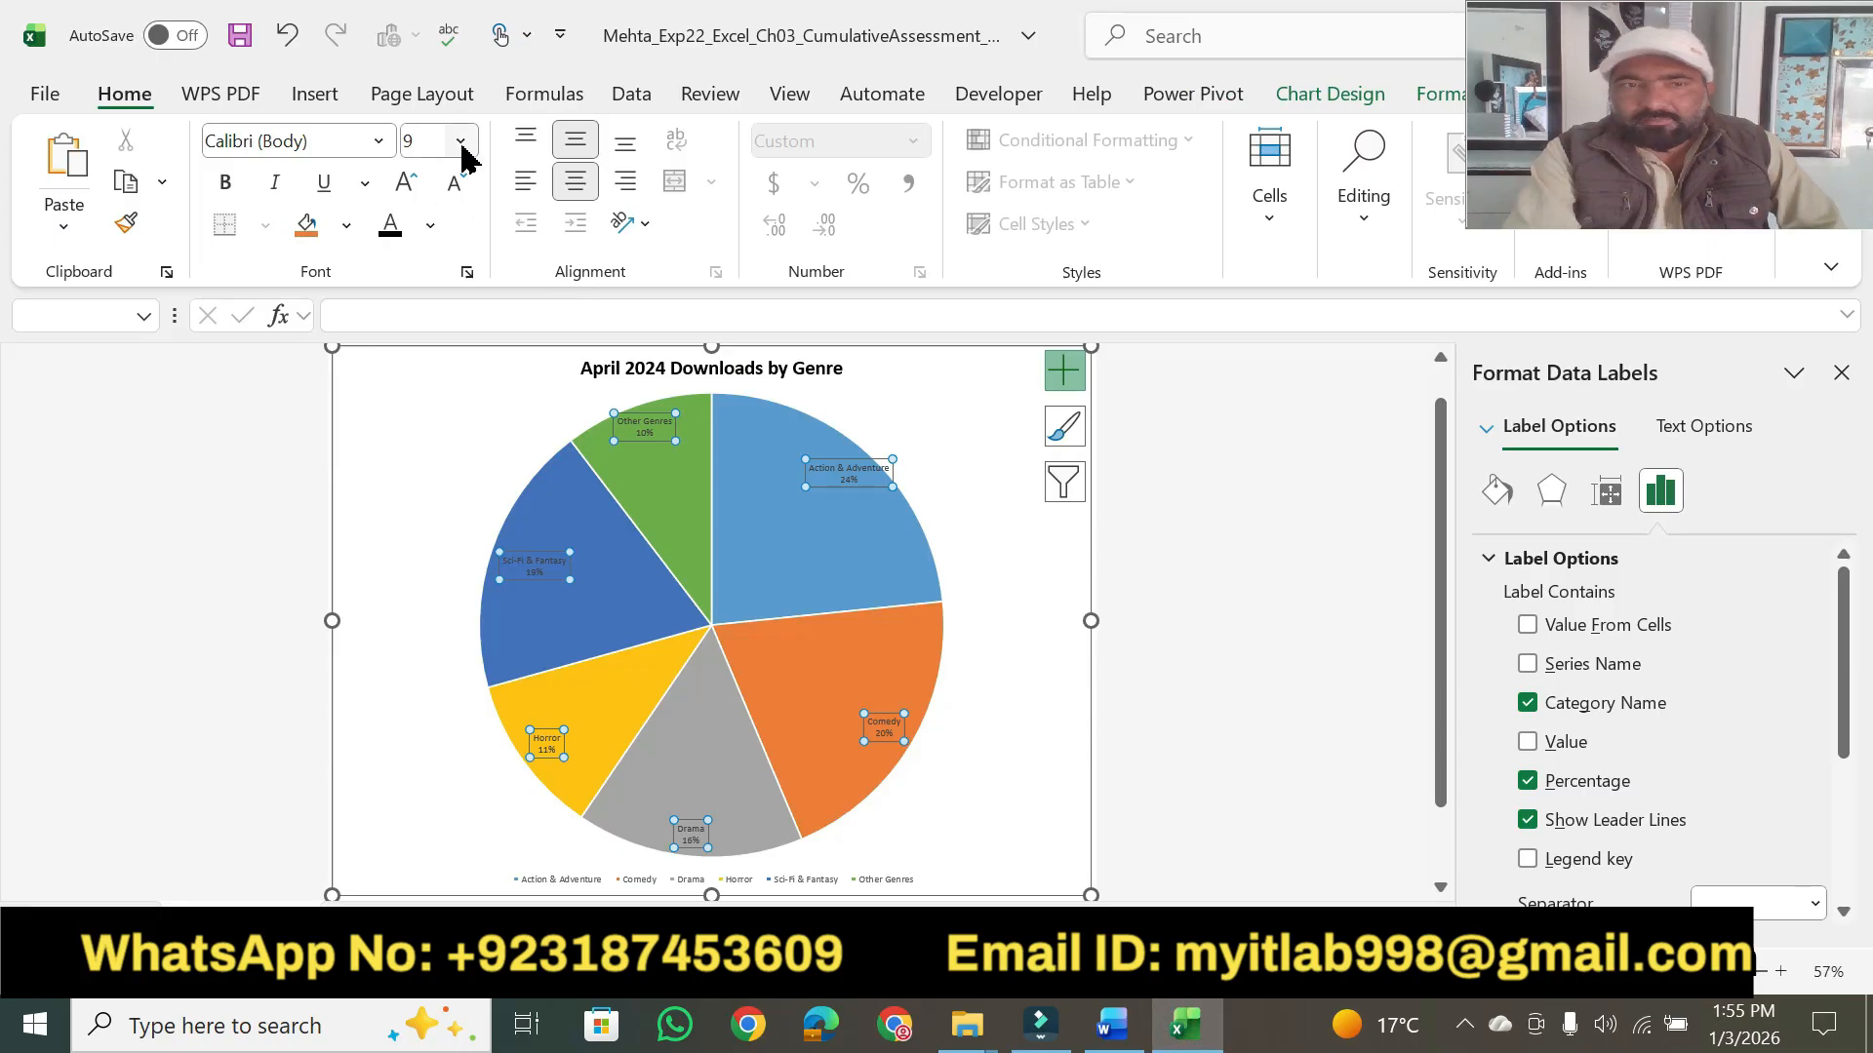
left_click(462, 151)
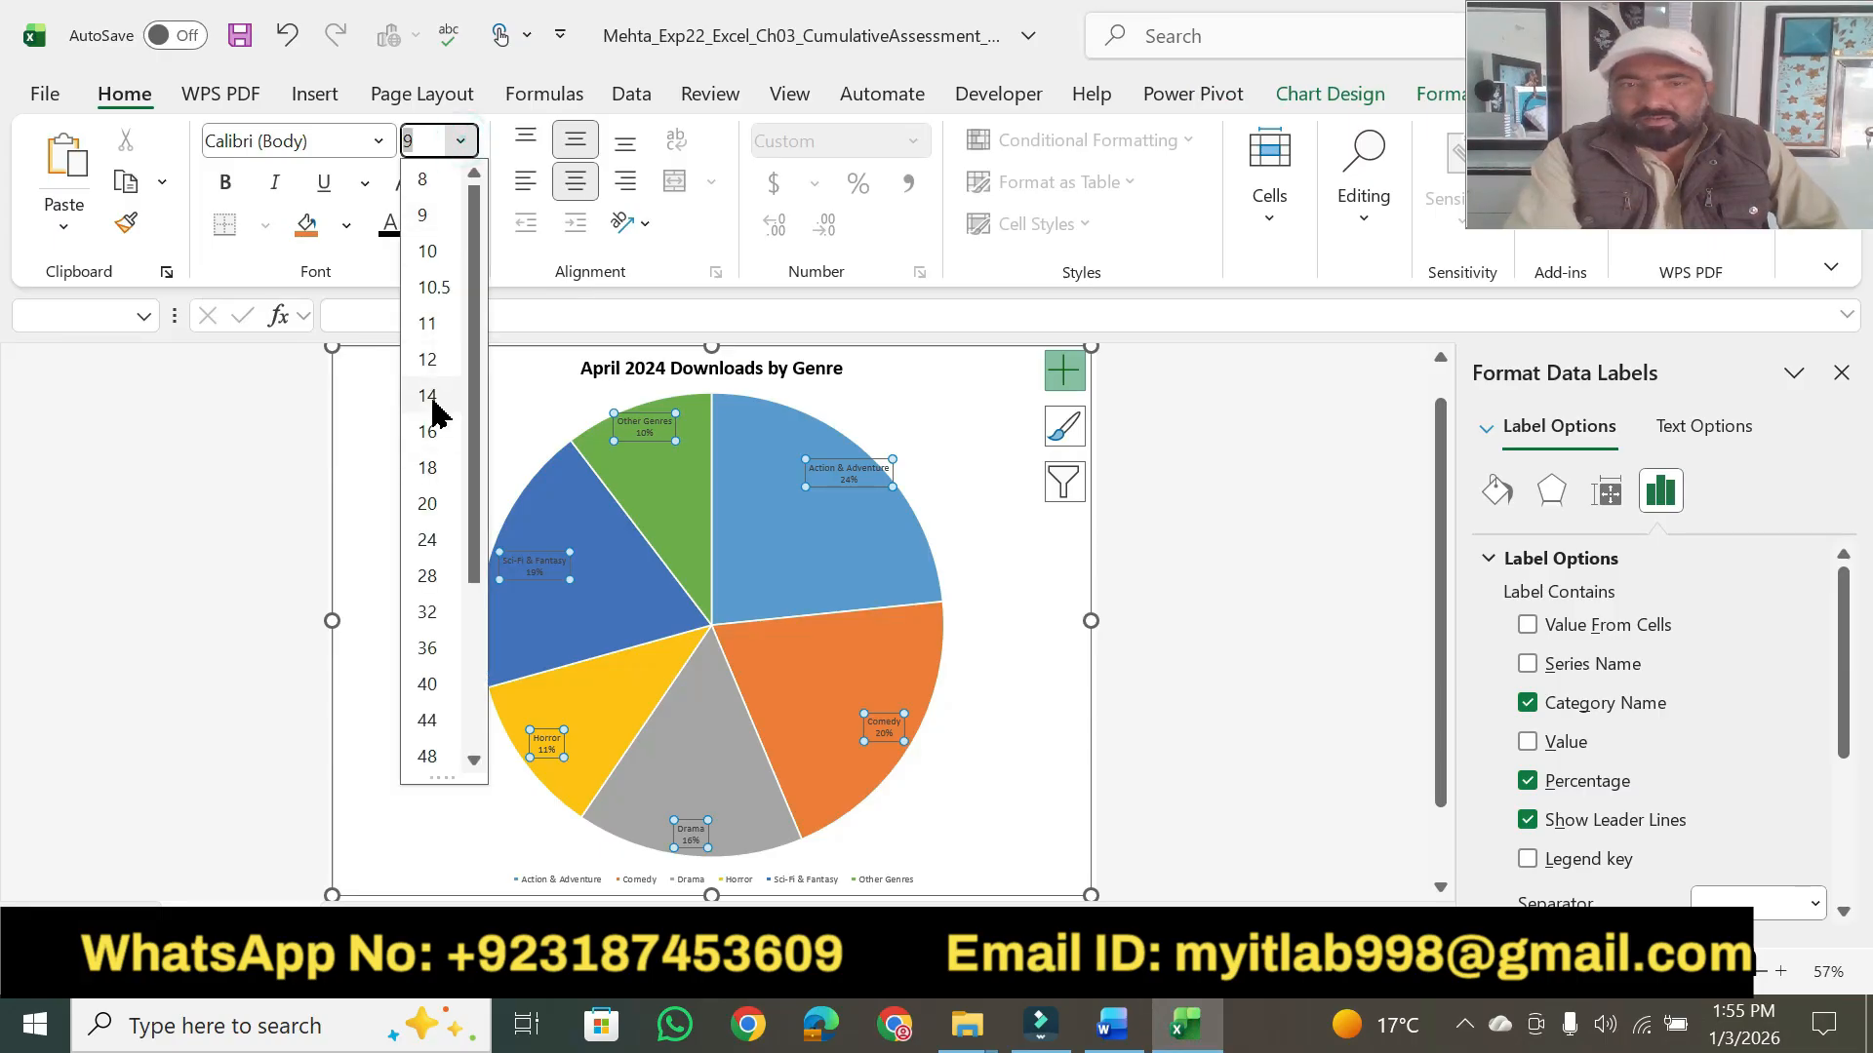
left_click(432, 400)
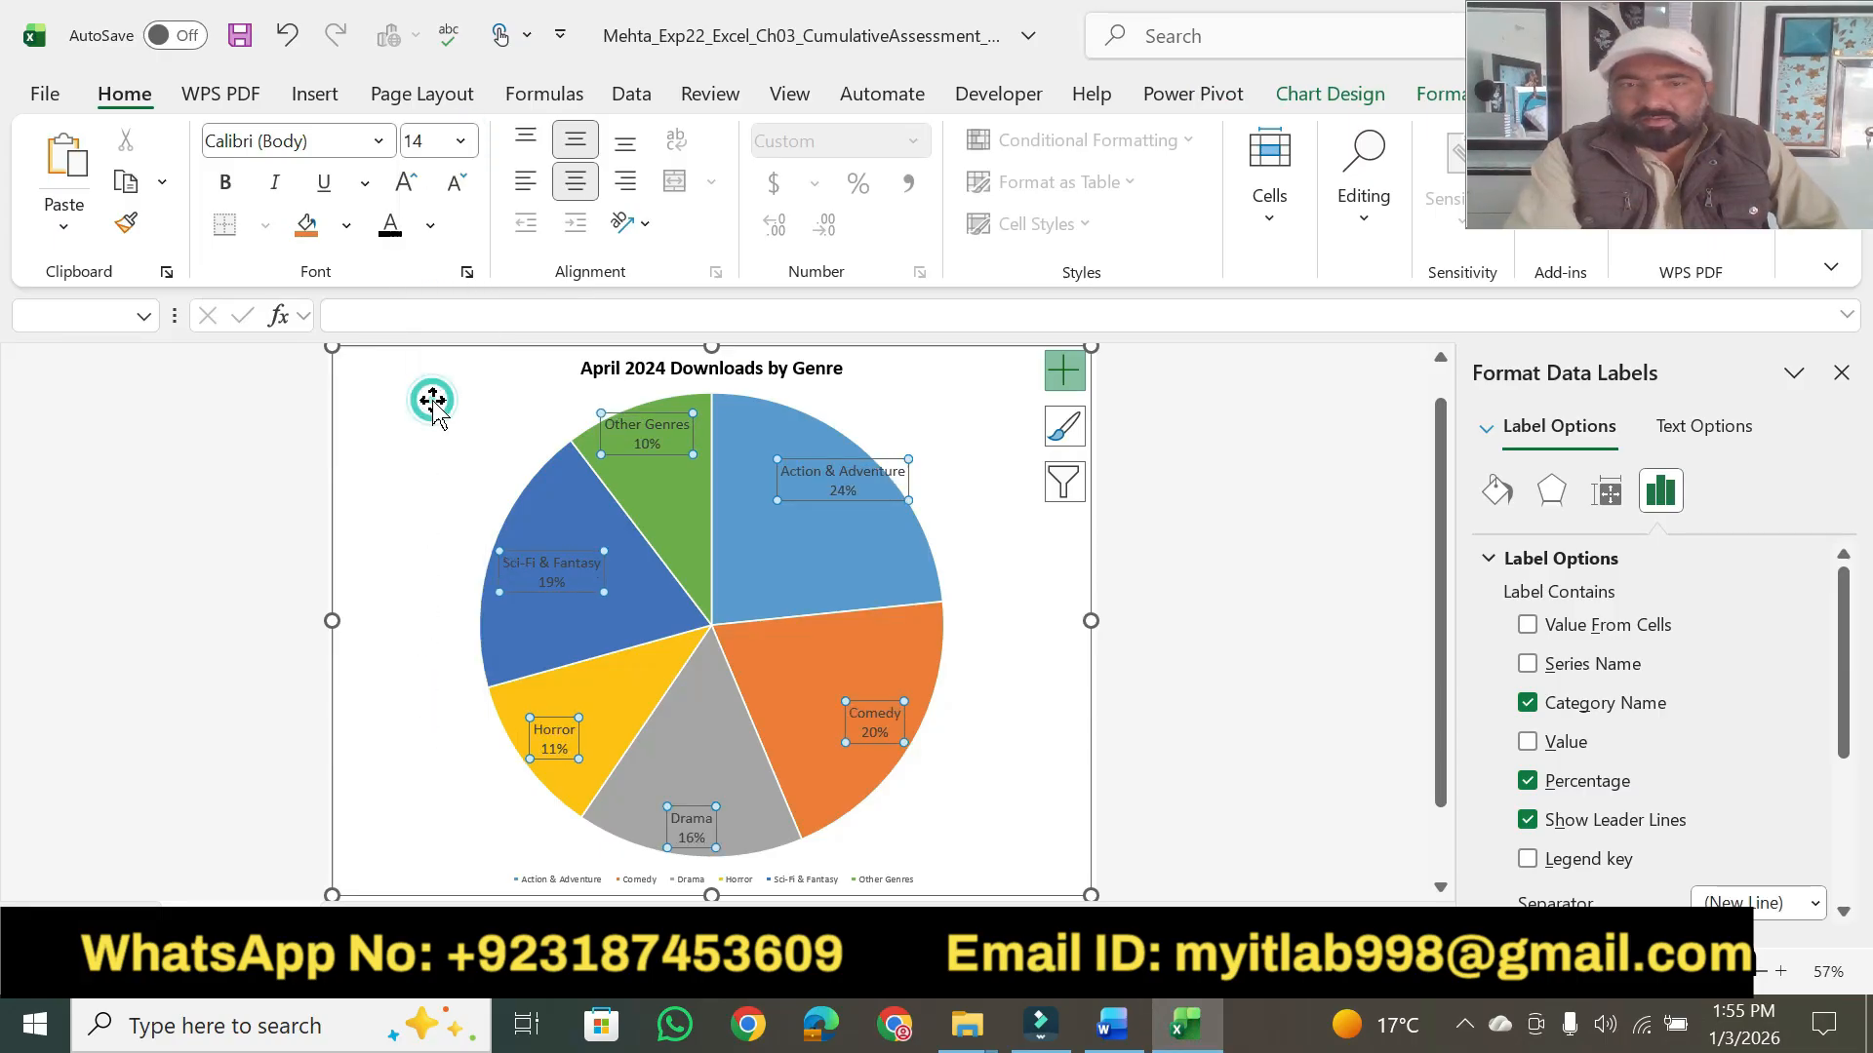
left_click(433, 227)
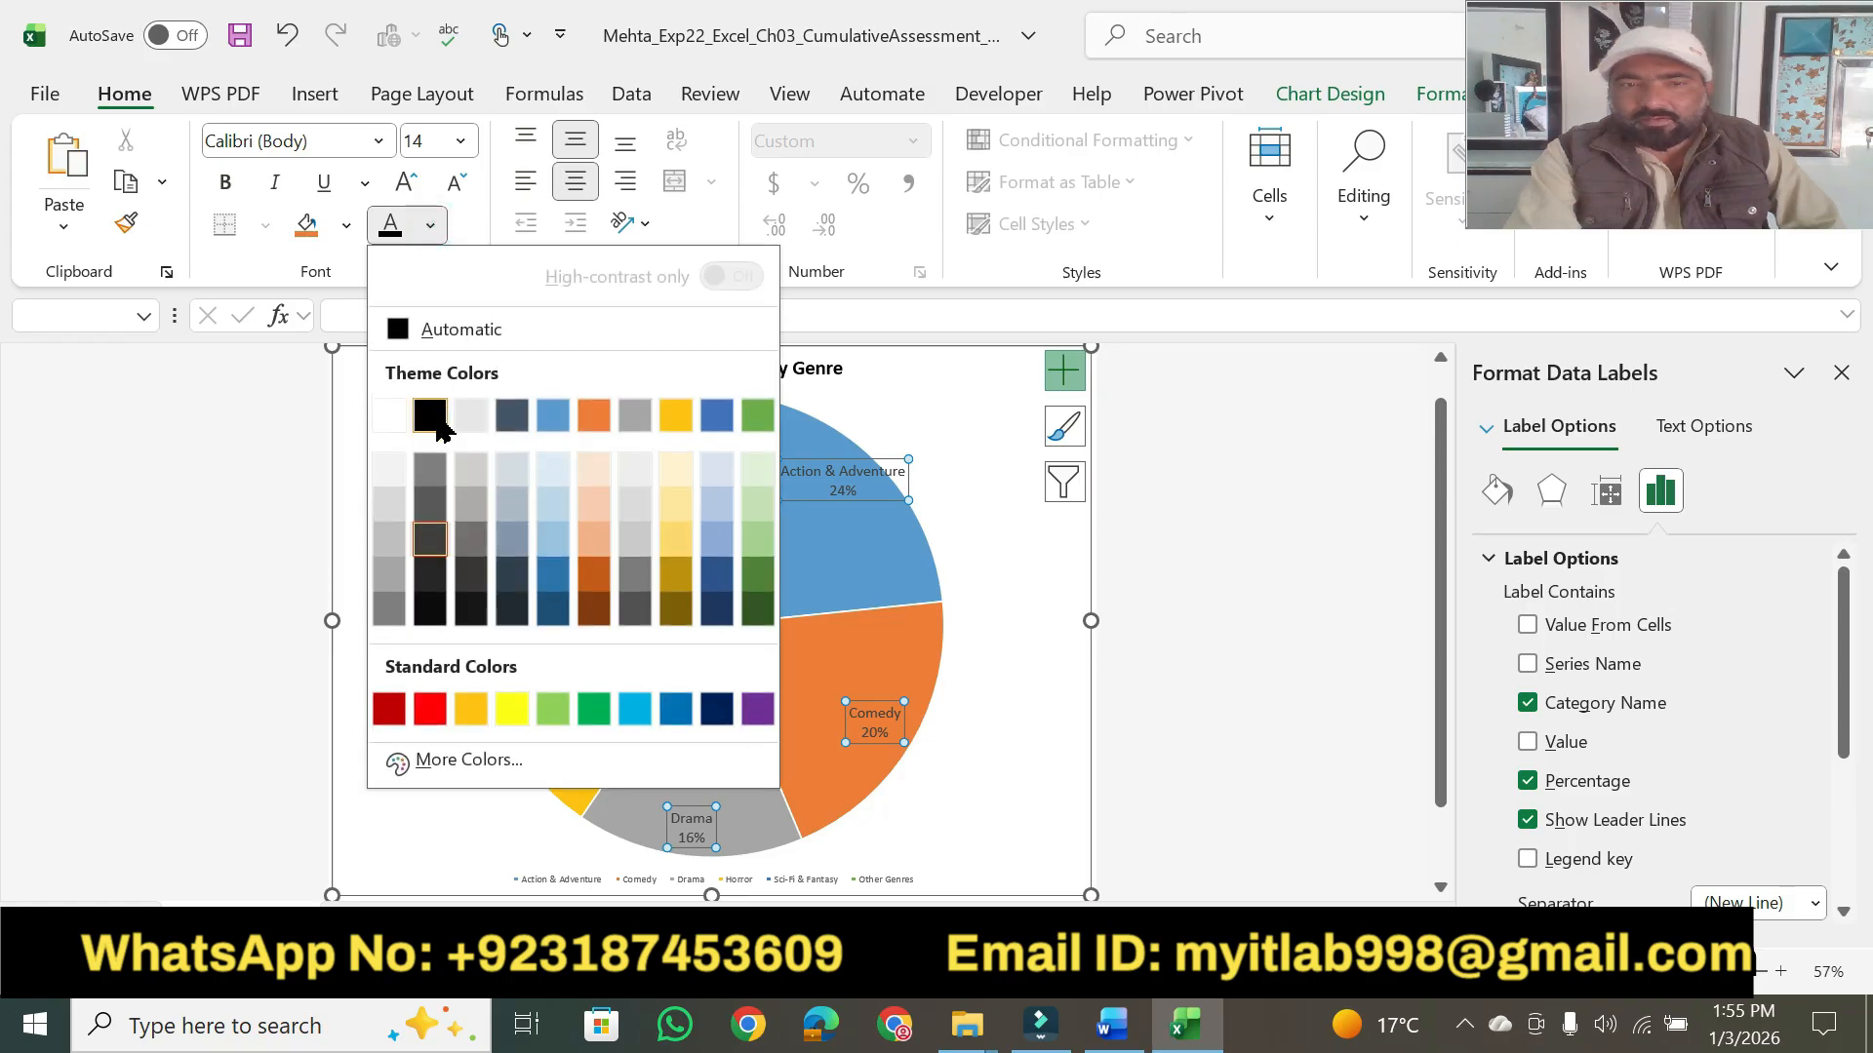
left_click(435, 418)
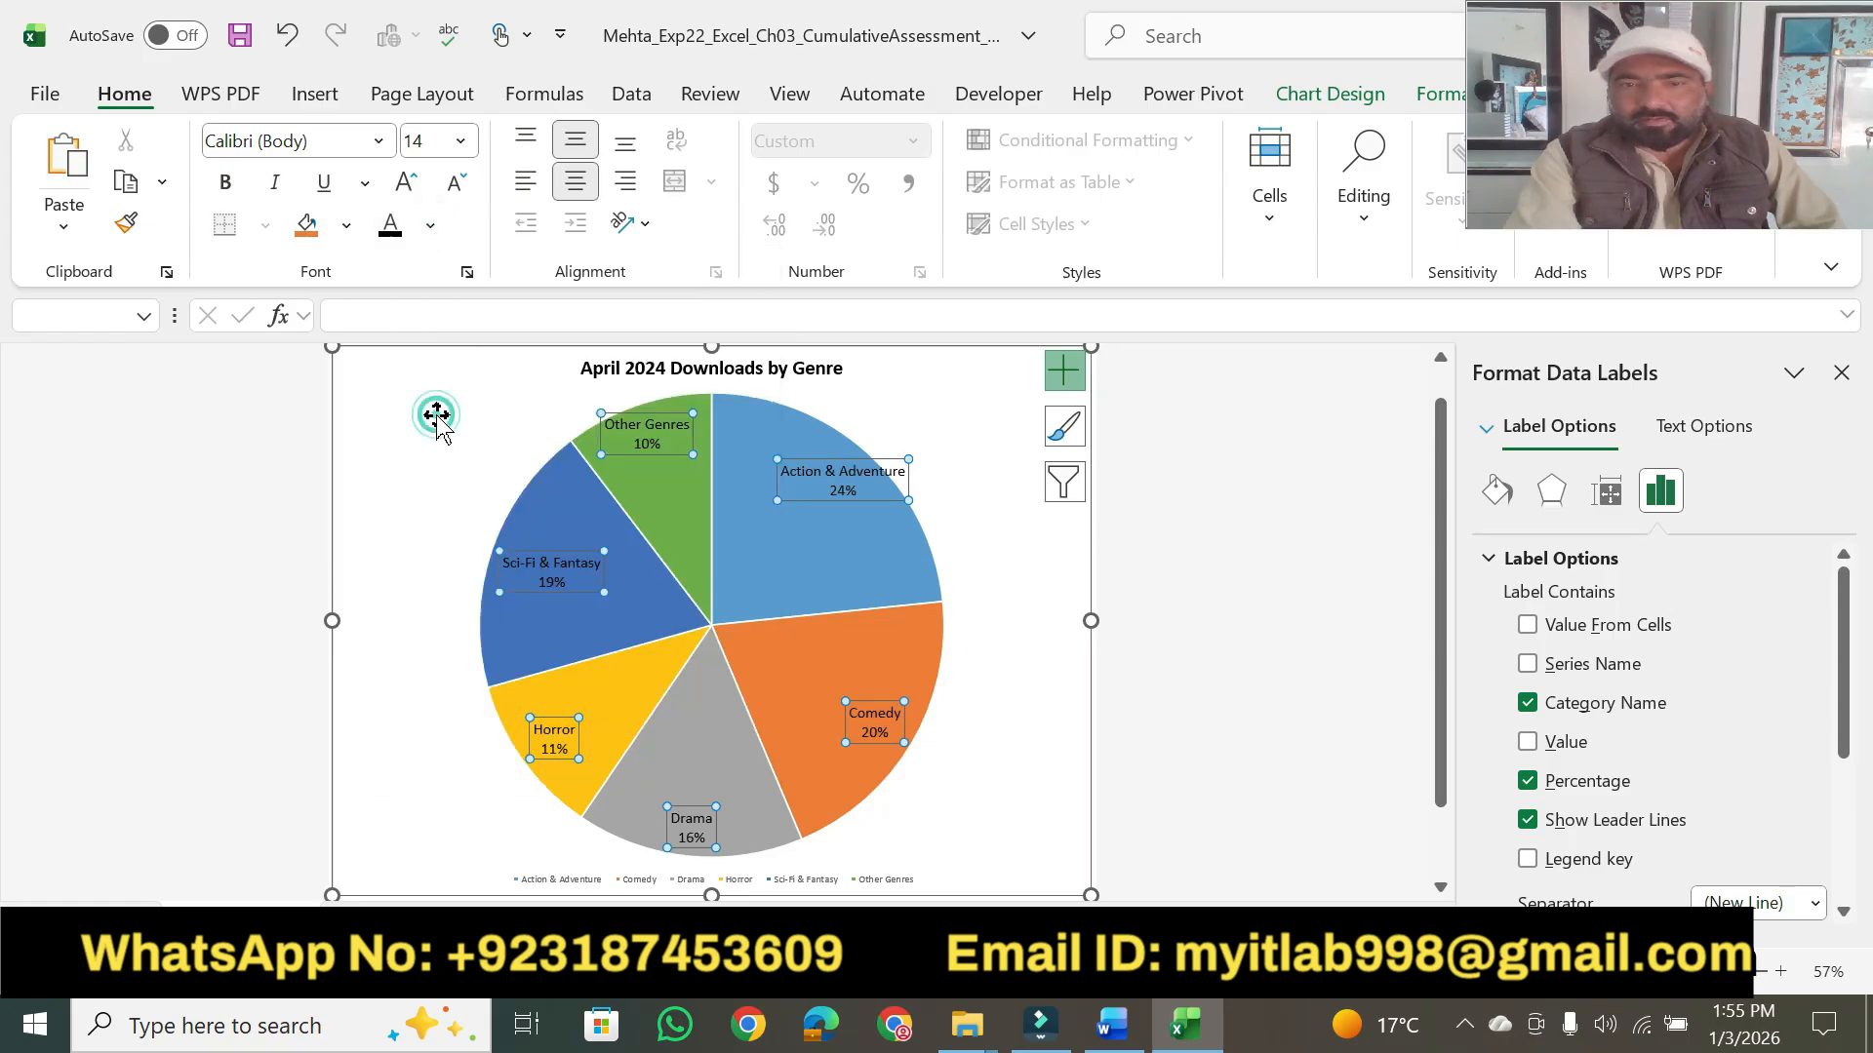
- Close the data label formatting options and remove the legend from the pie chart
left_click(1123, 1026)
left_click(1122, 1024)
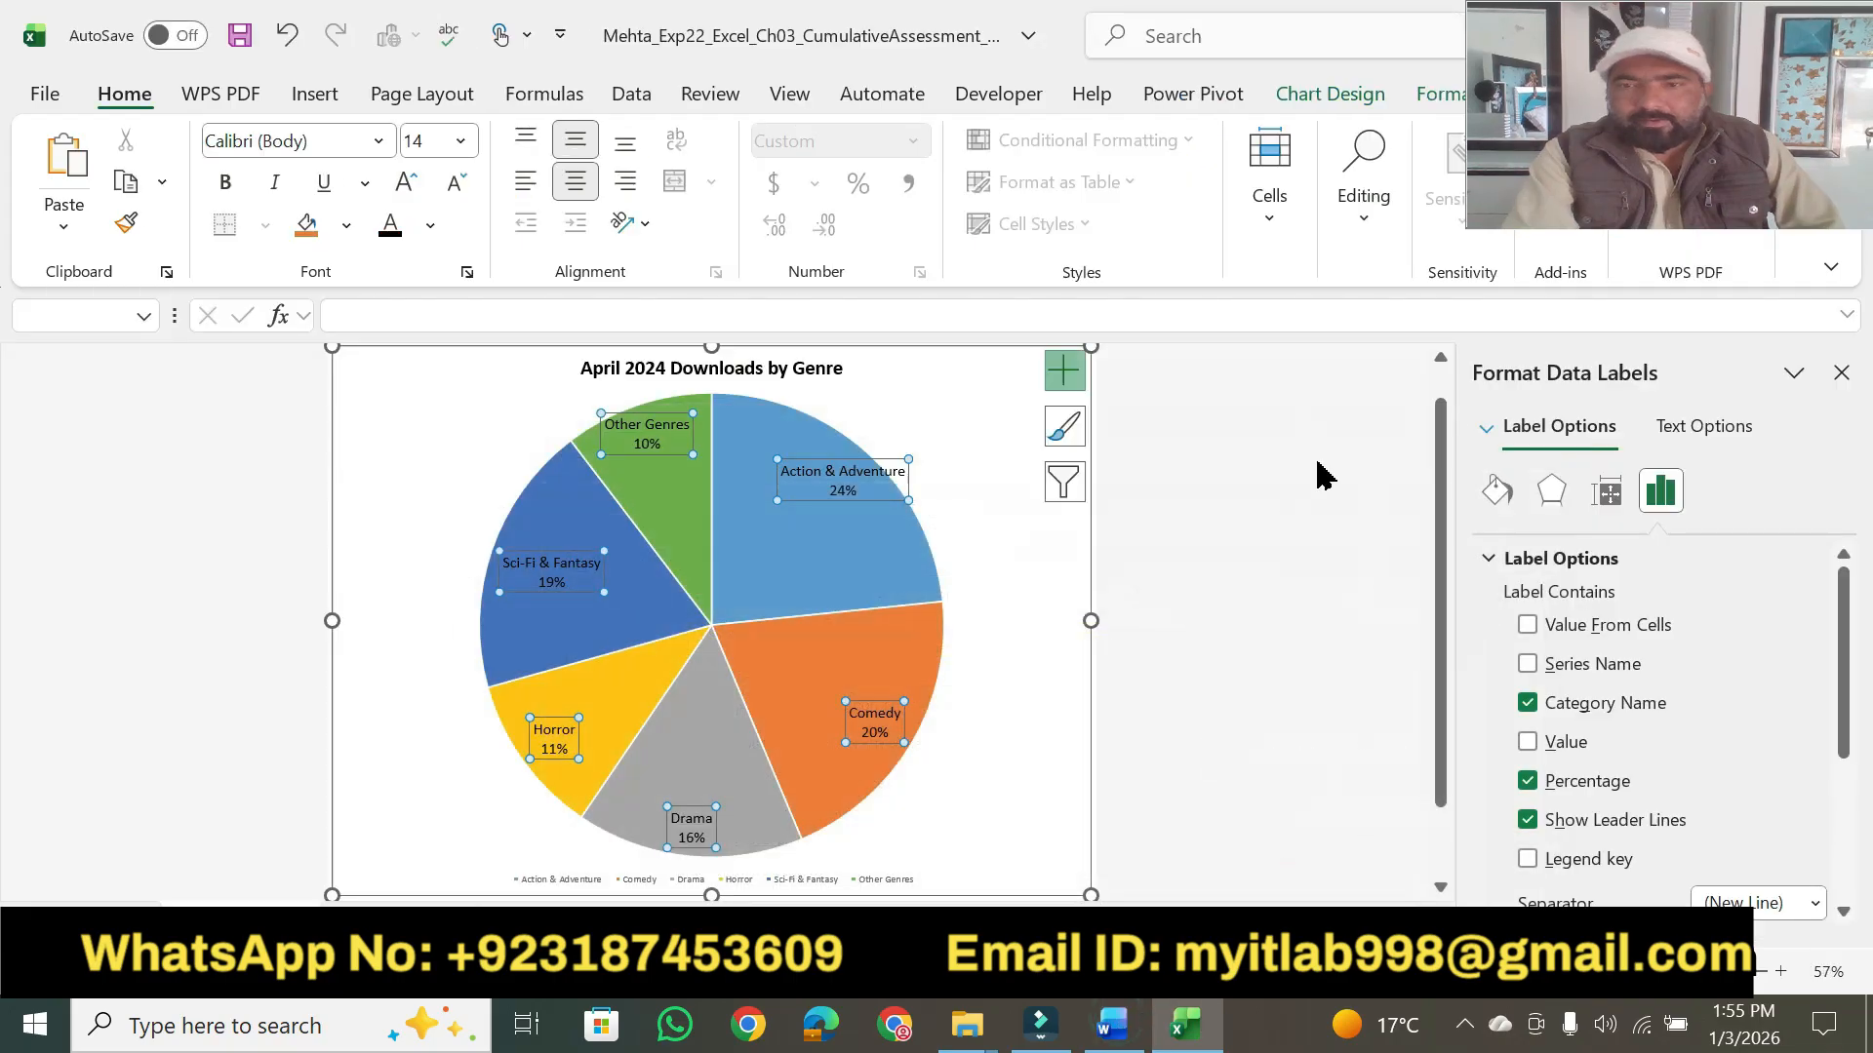
left_click(1840, 374)
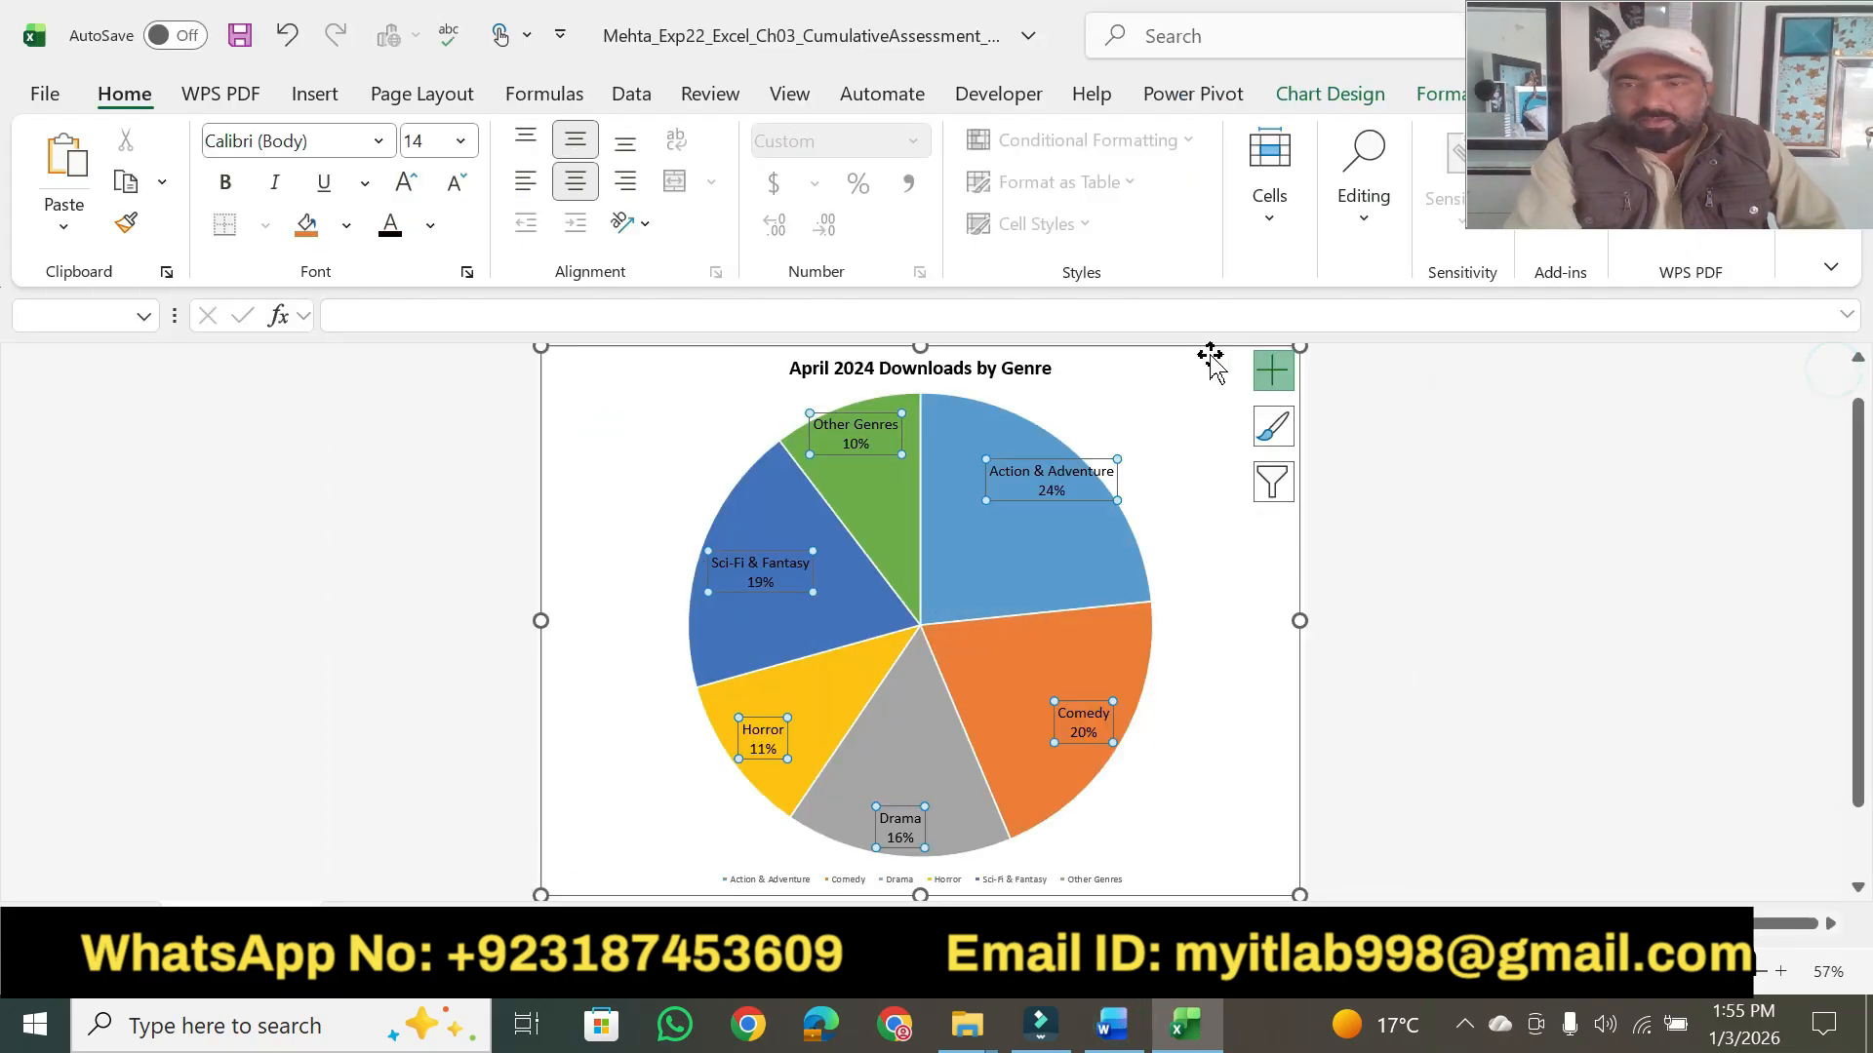
left_click(1287, 377)
left_click(1329, 498)
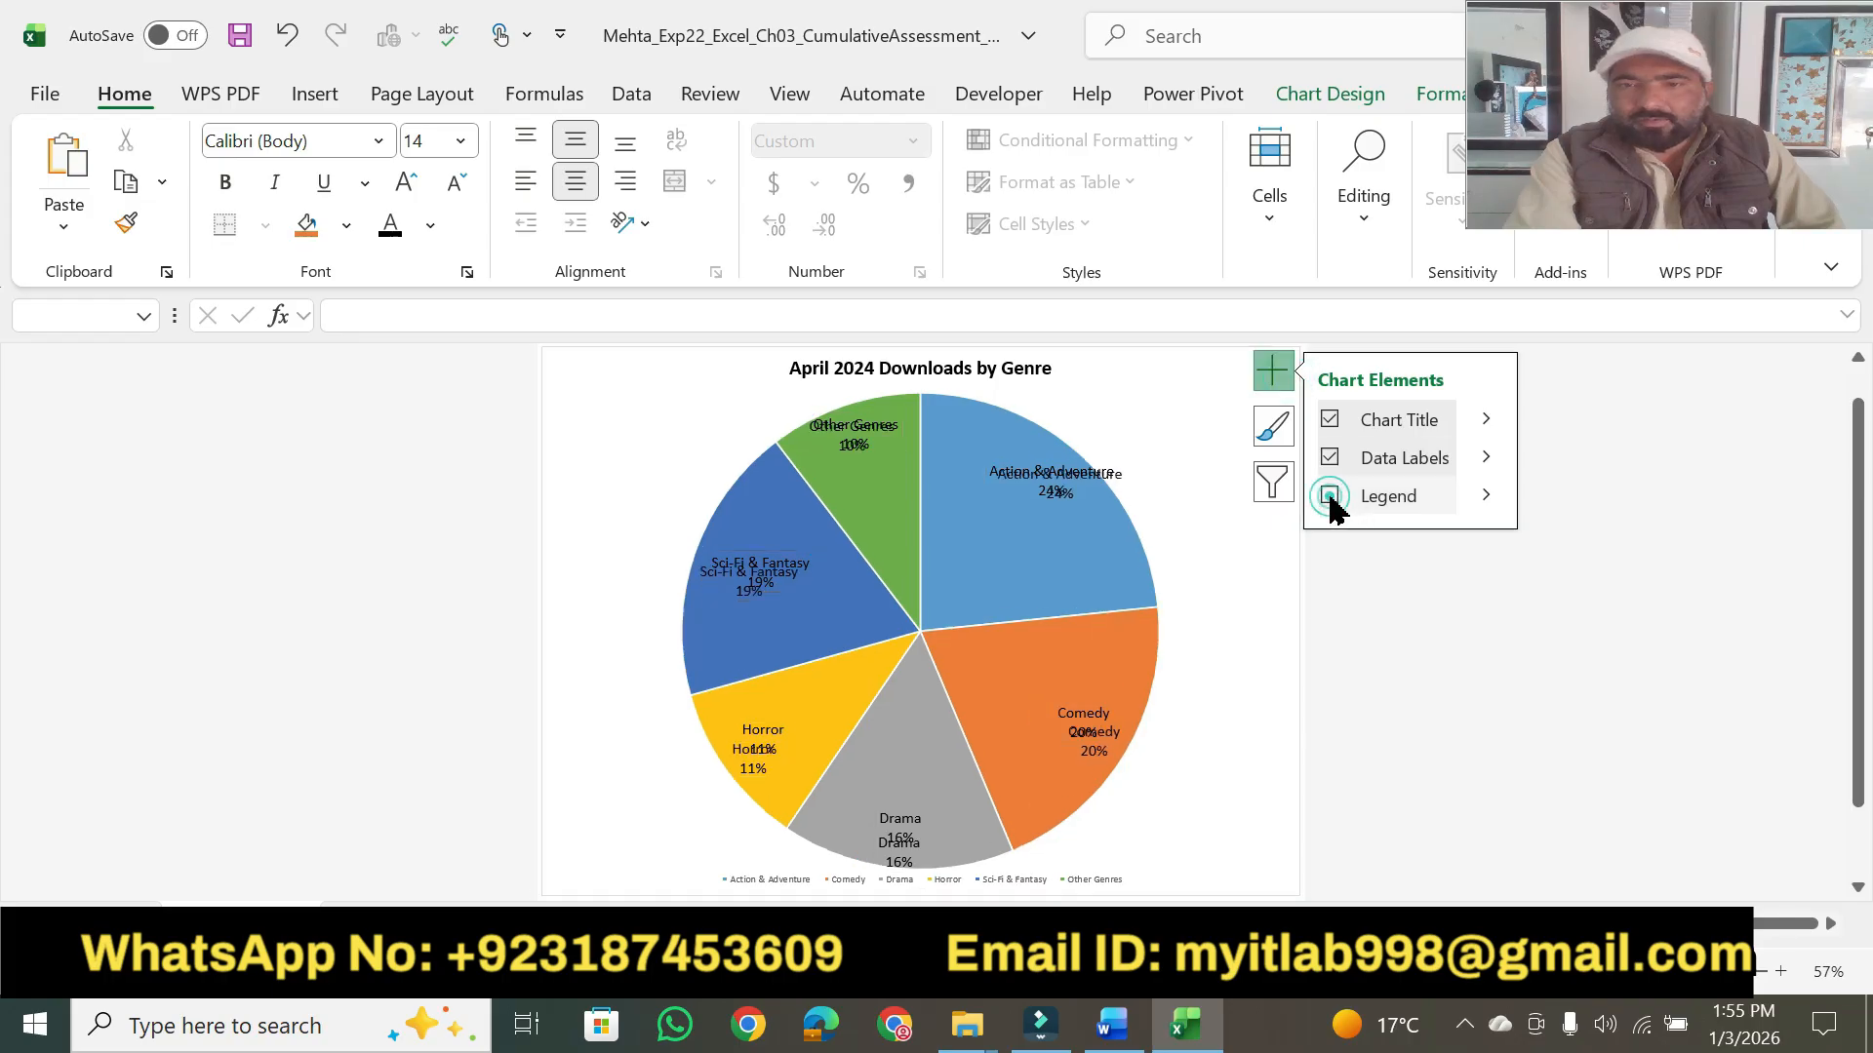
left_click(1409, 702)
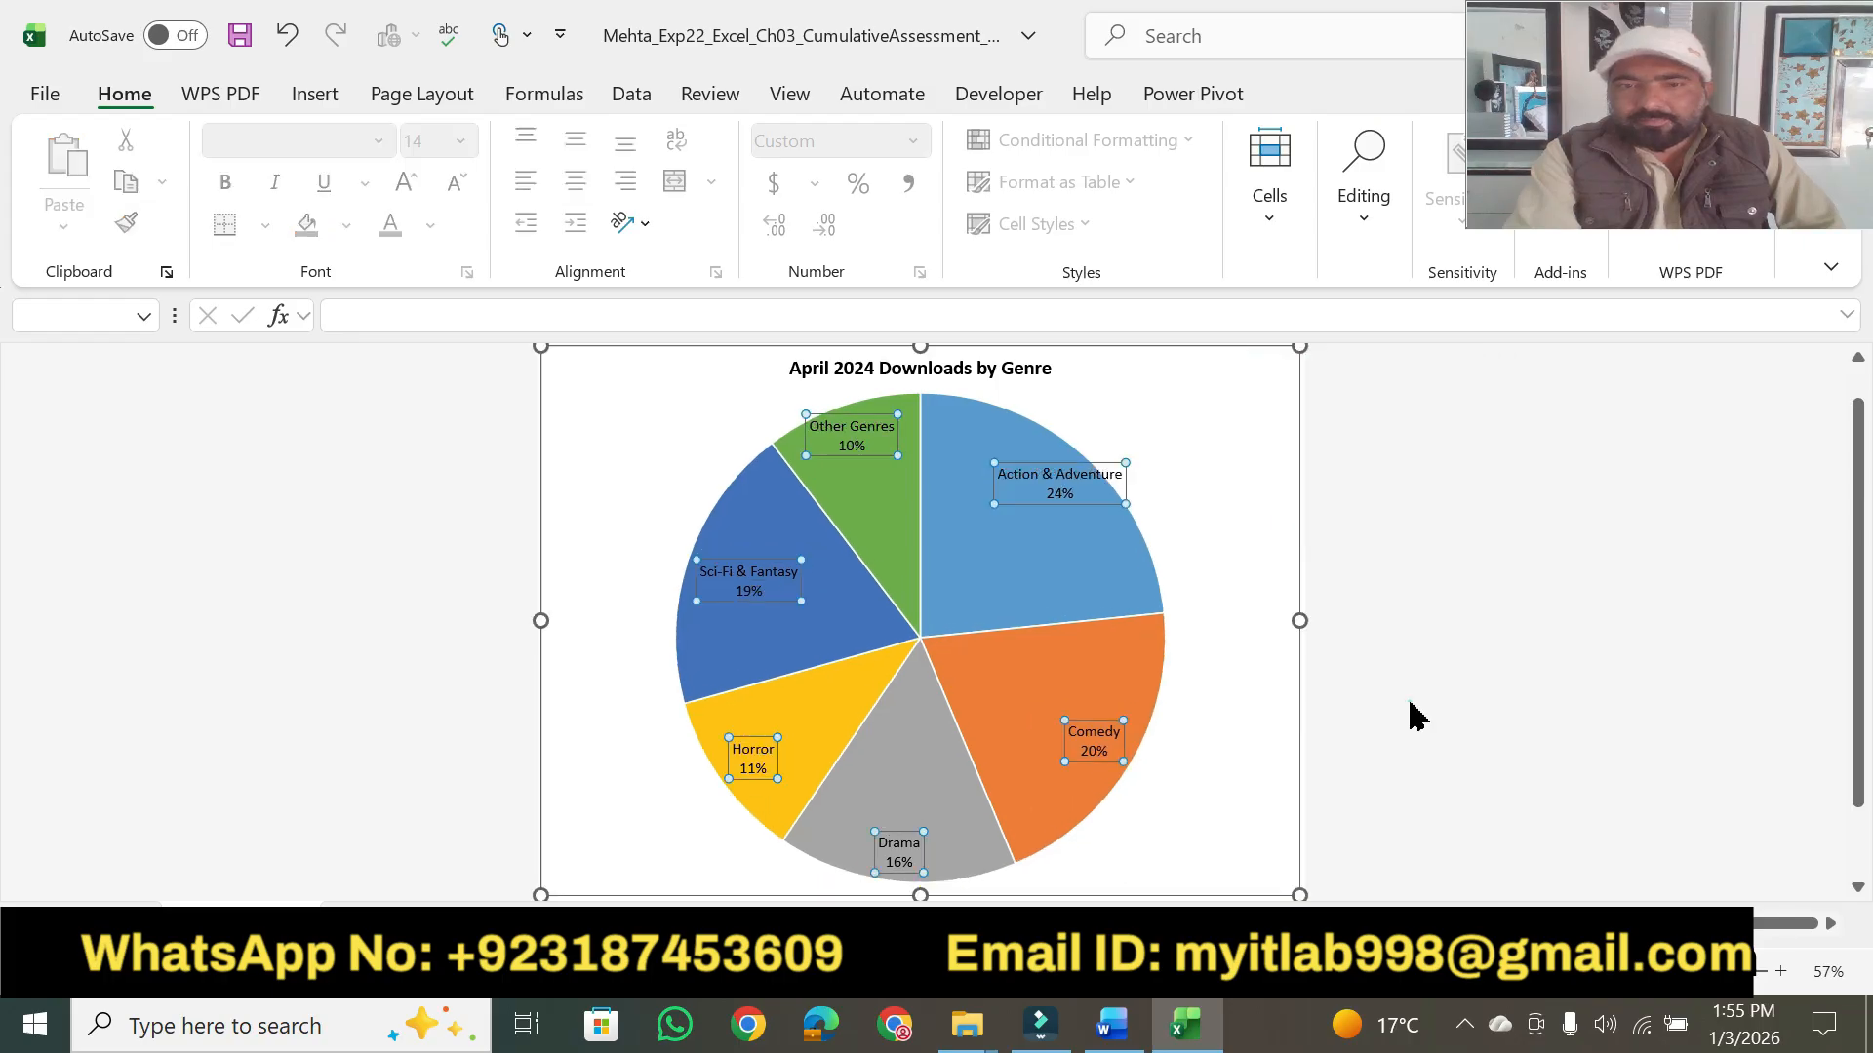
- Return to Word and highlight step 4's point value and the words "font color" in yellow
left_click(1112, 1024)
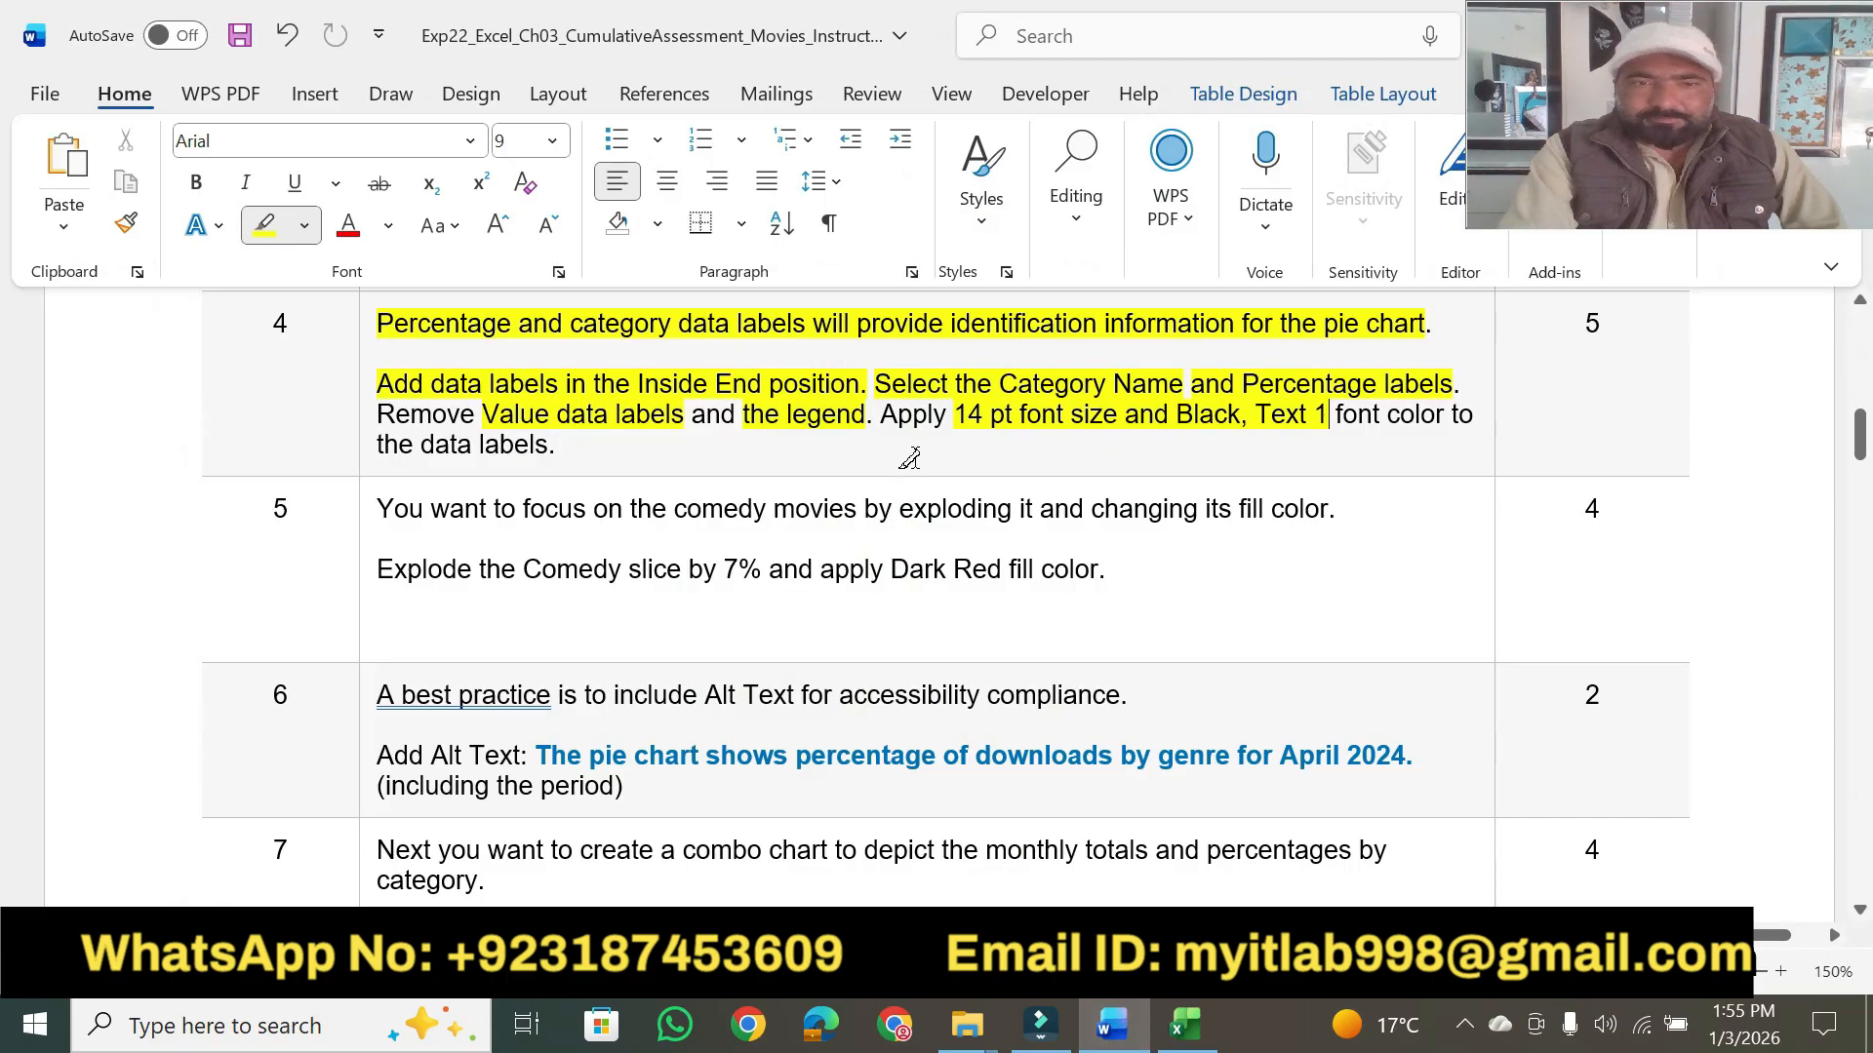
left_click_drag(1575, 328, 1602, 327)
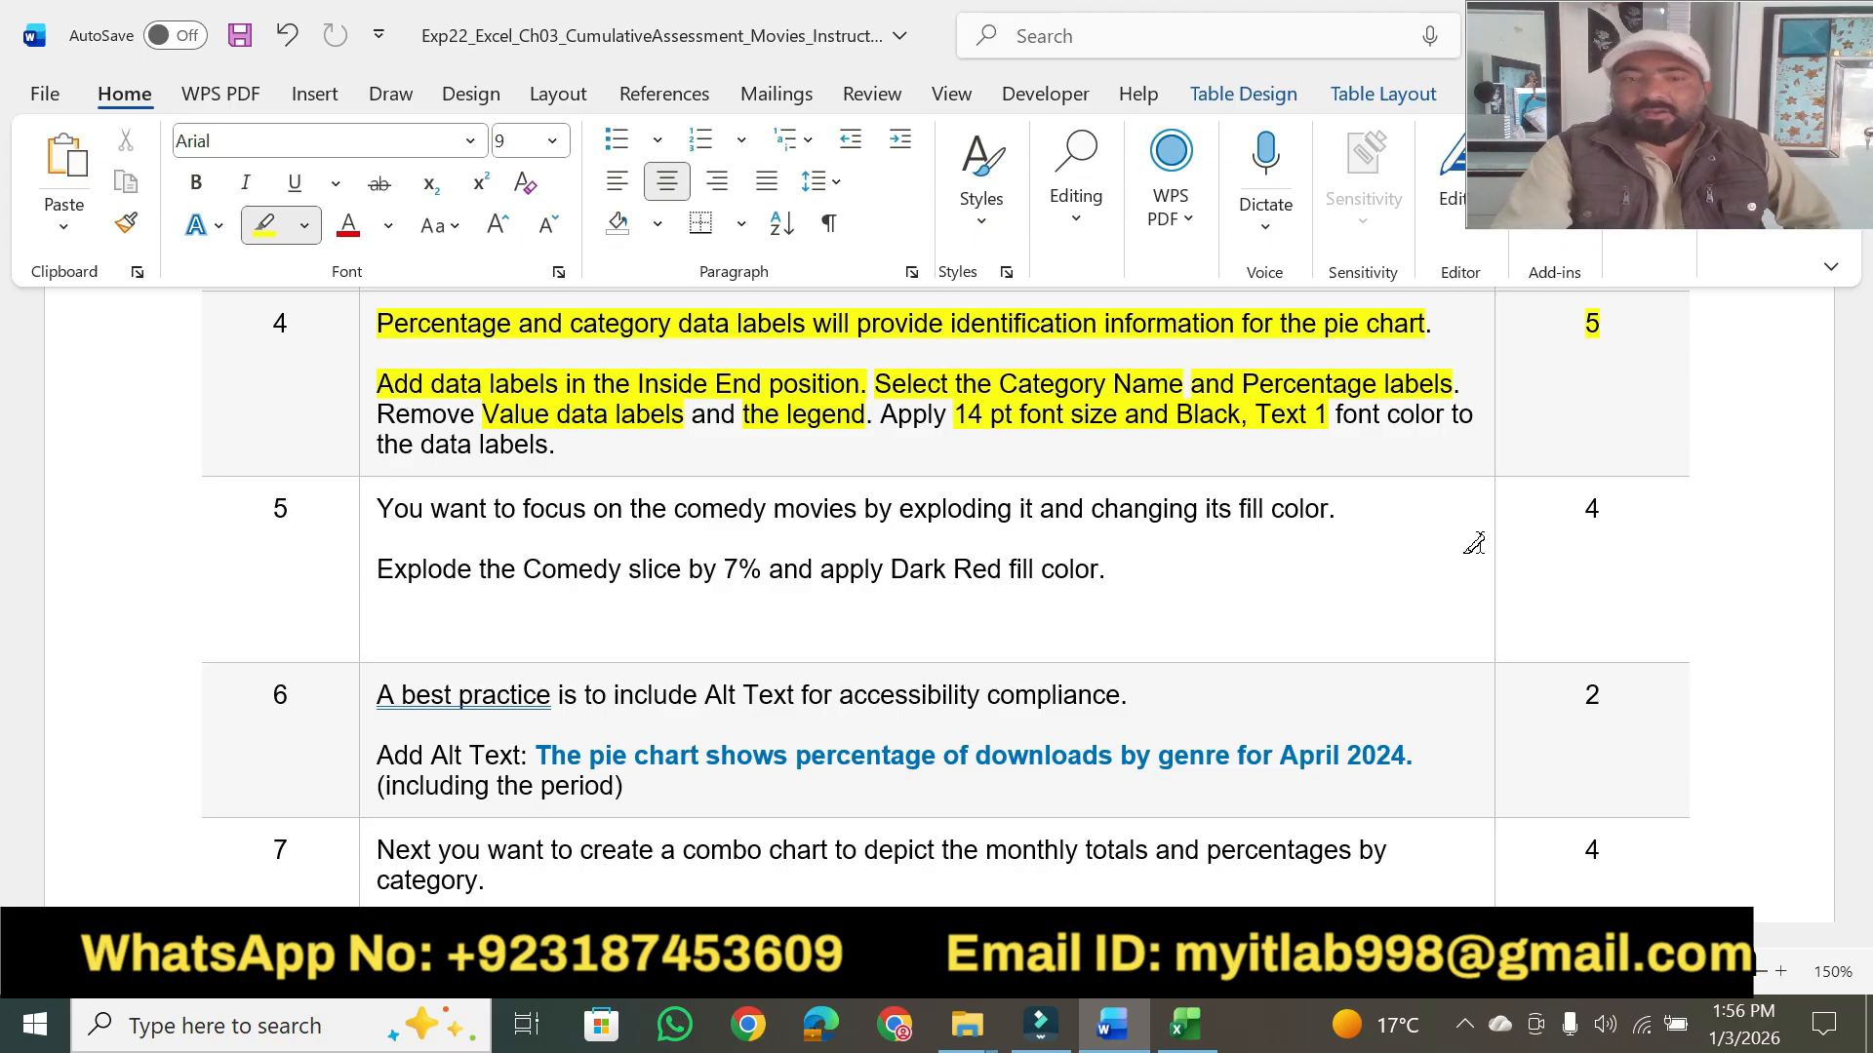
left_click_drag(1338, 417, 1445, 417)
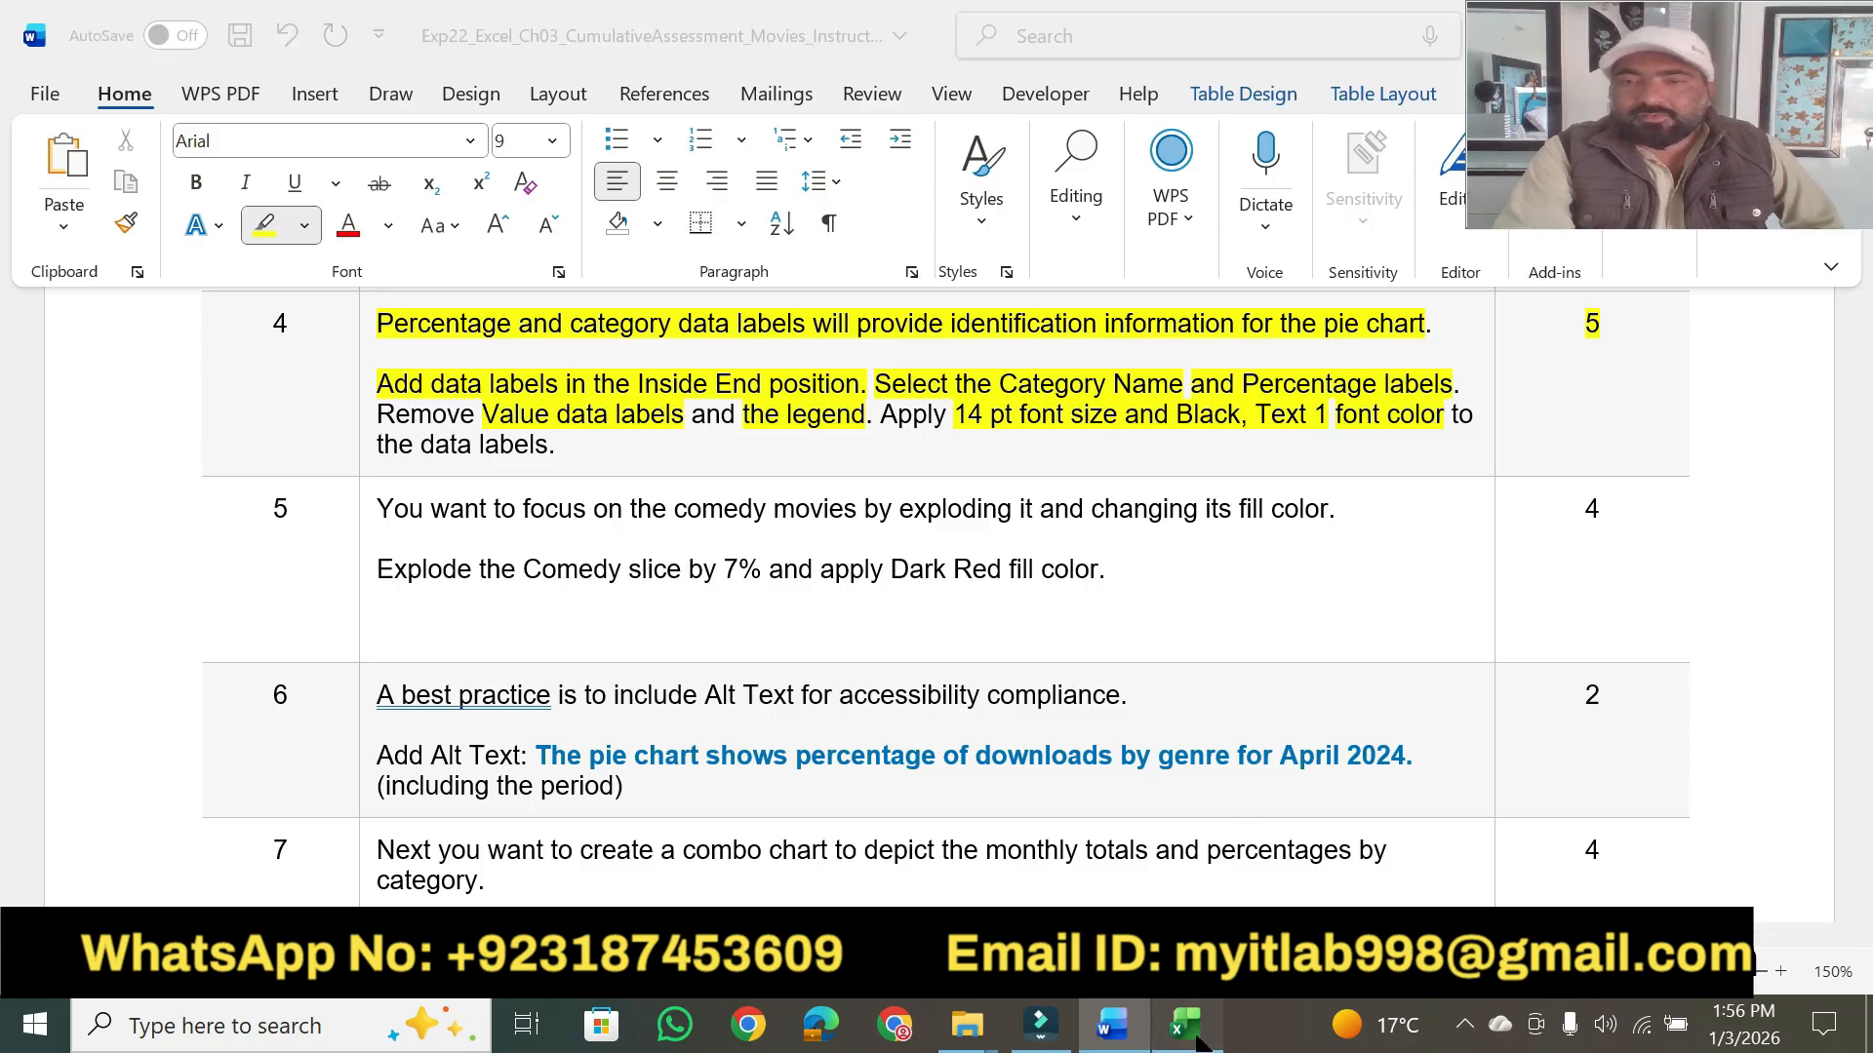
left_click(1206, 1040)
left_click(1198, 1041)
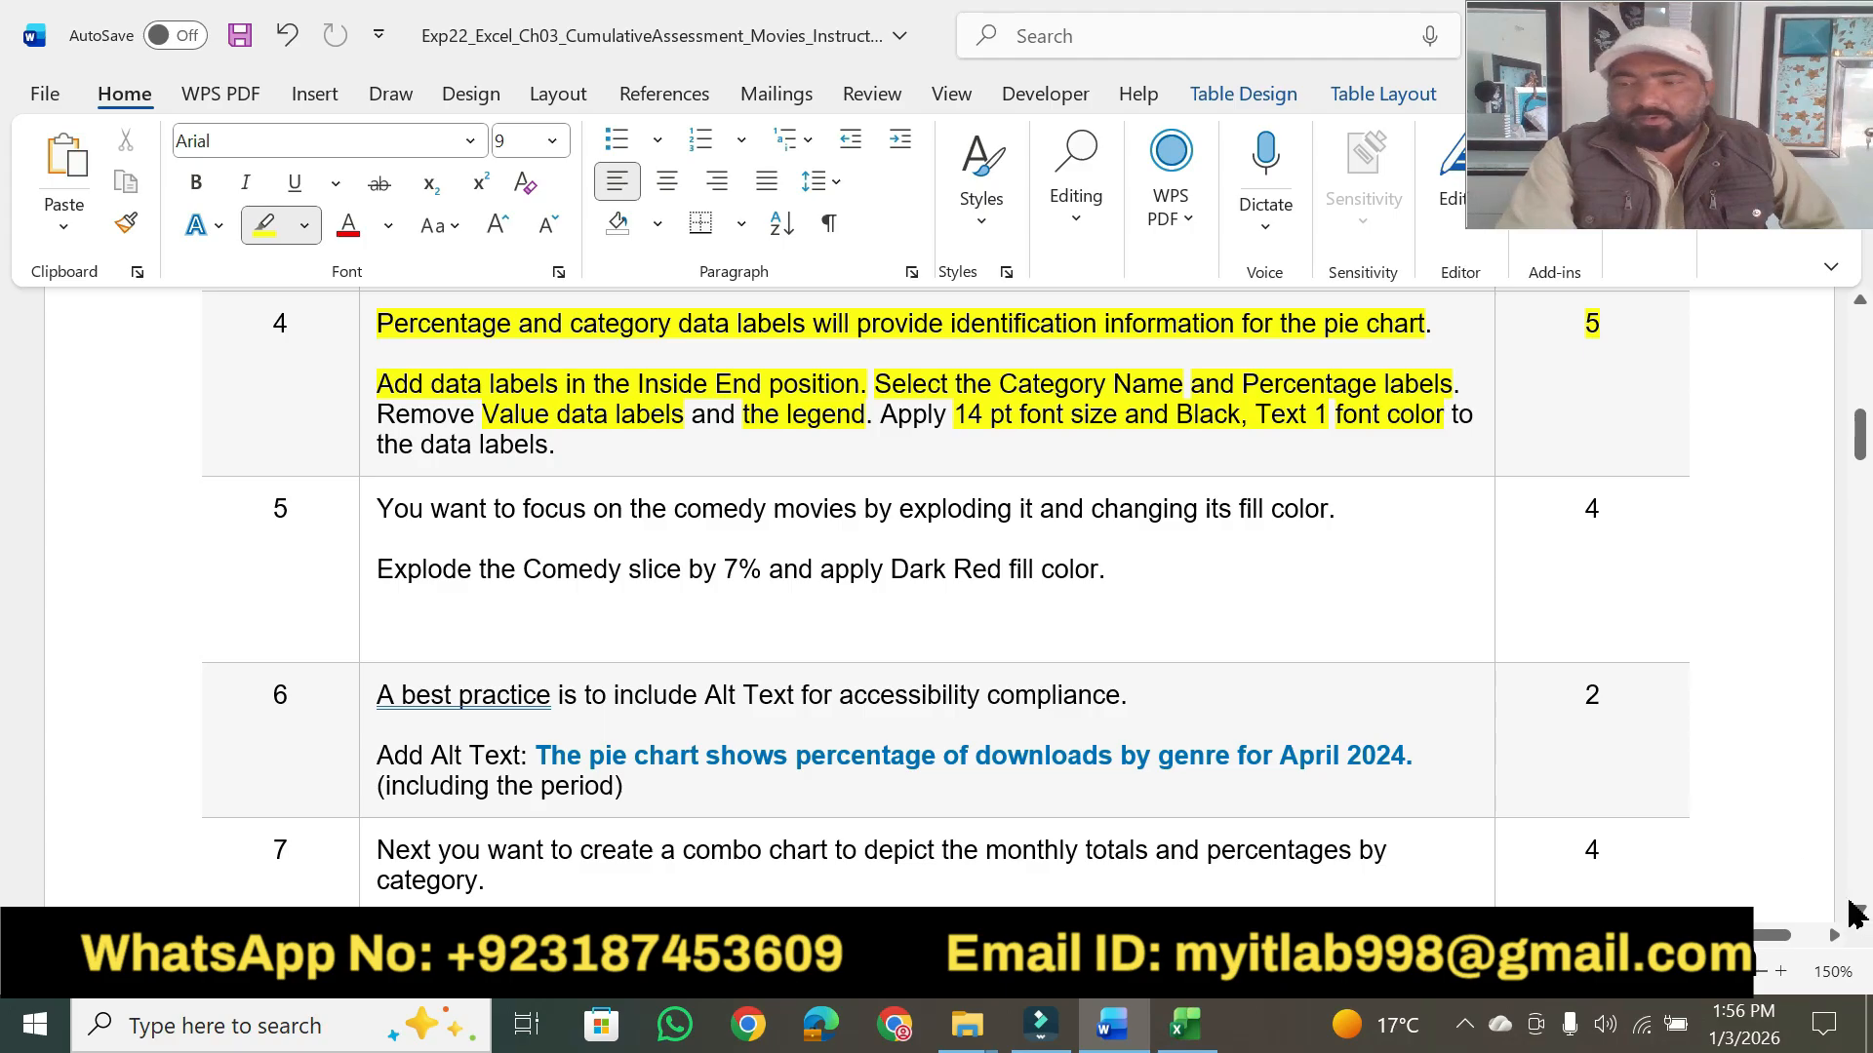
- Highlight step 5's "You want to focus on the comedy movies", "exploding it and changing its fill color" and "Explode the Comedy slice by 7%" in yellow
scroll(1859, 917, "down", 3)
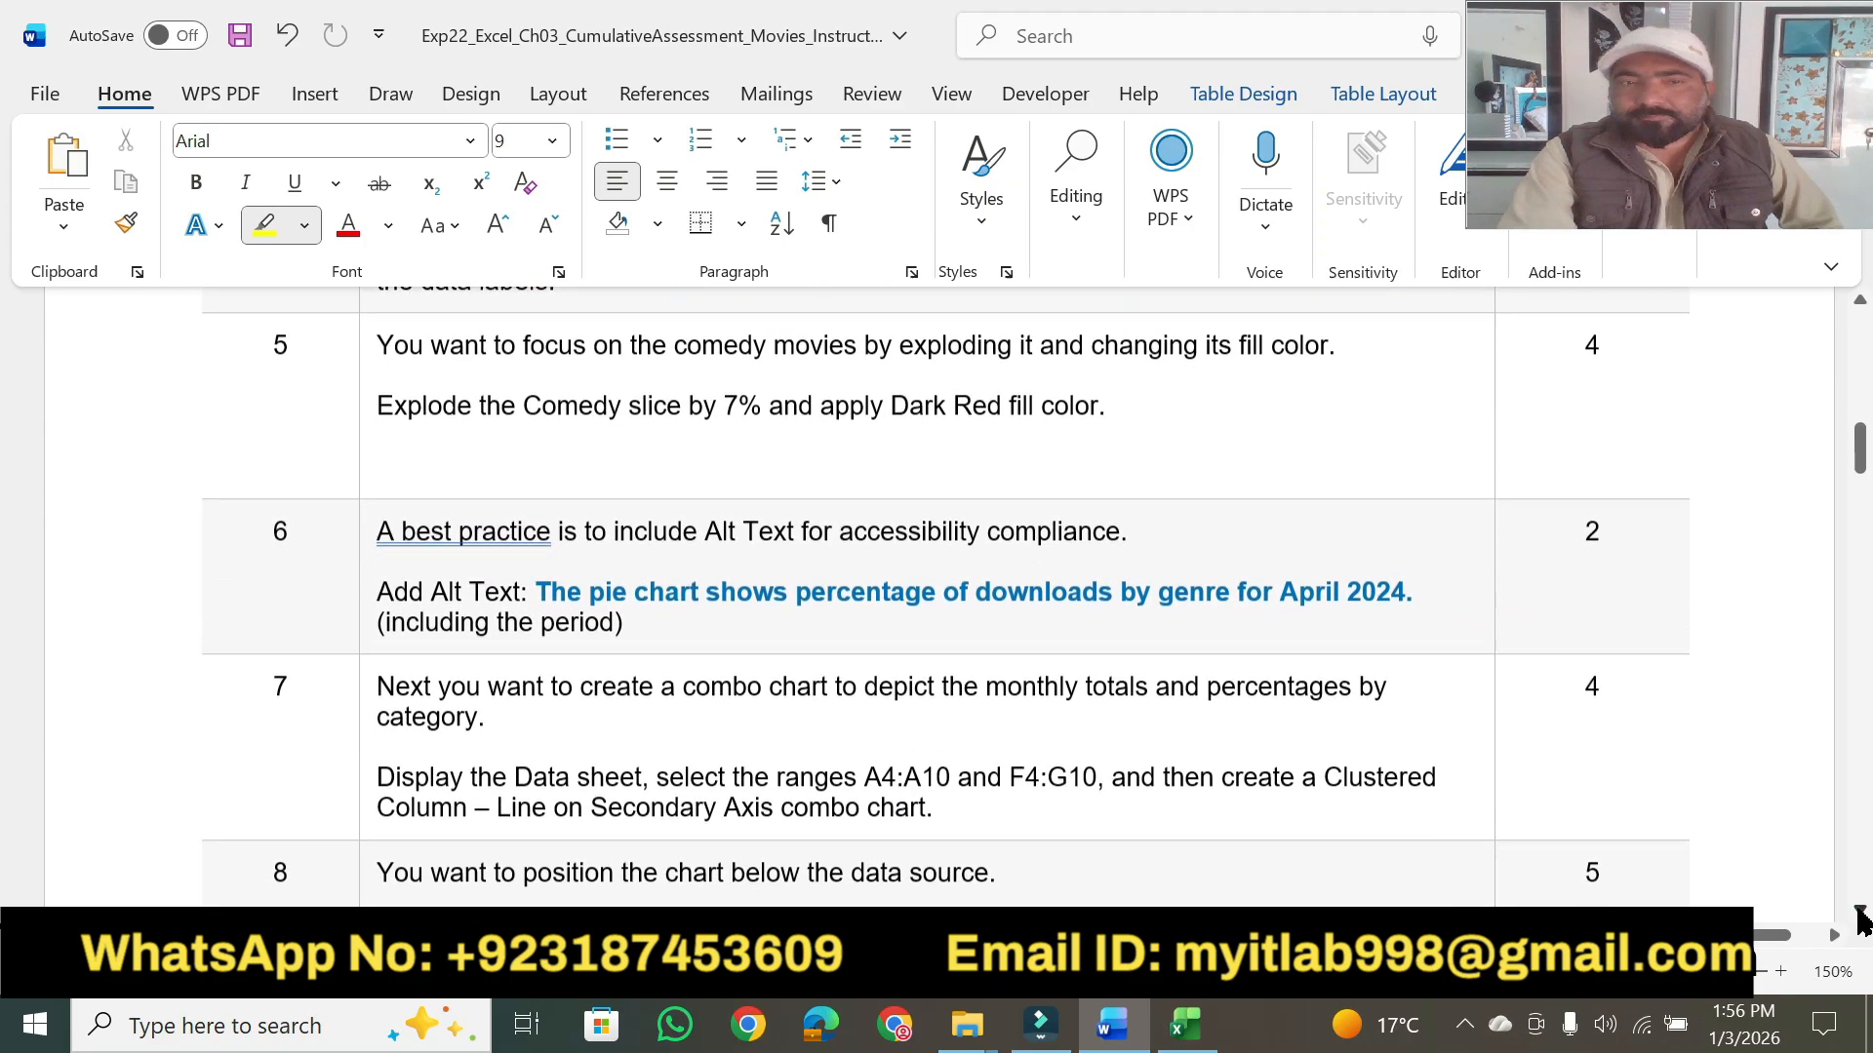
mouse_move(380, 322)
left_mouse_down()
mouse_move(386, 348)
mouse_move(818, 310)
mouse_move(1328, 322)
left_mouse_up()
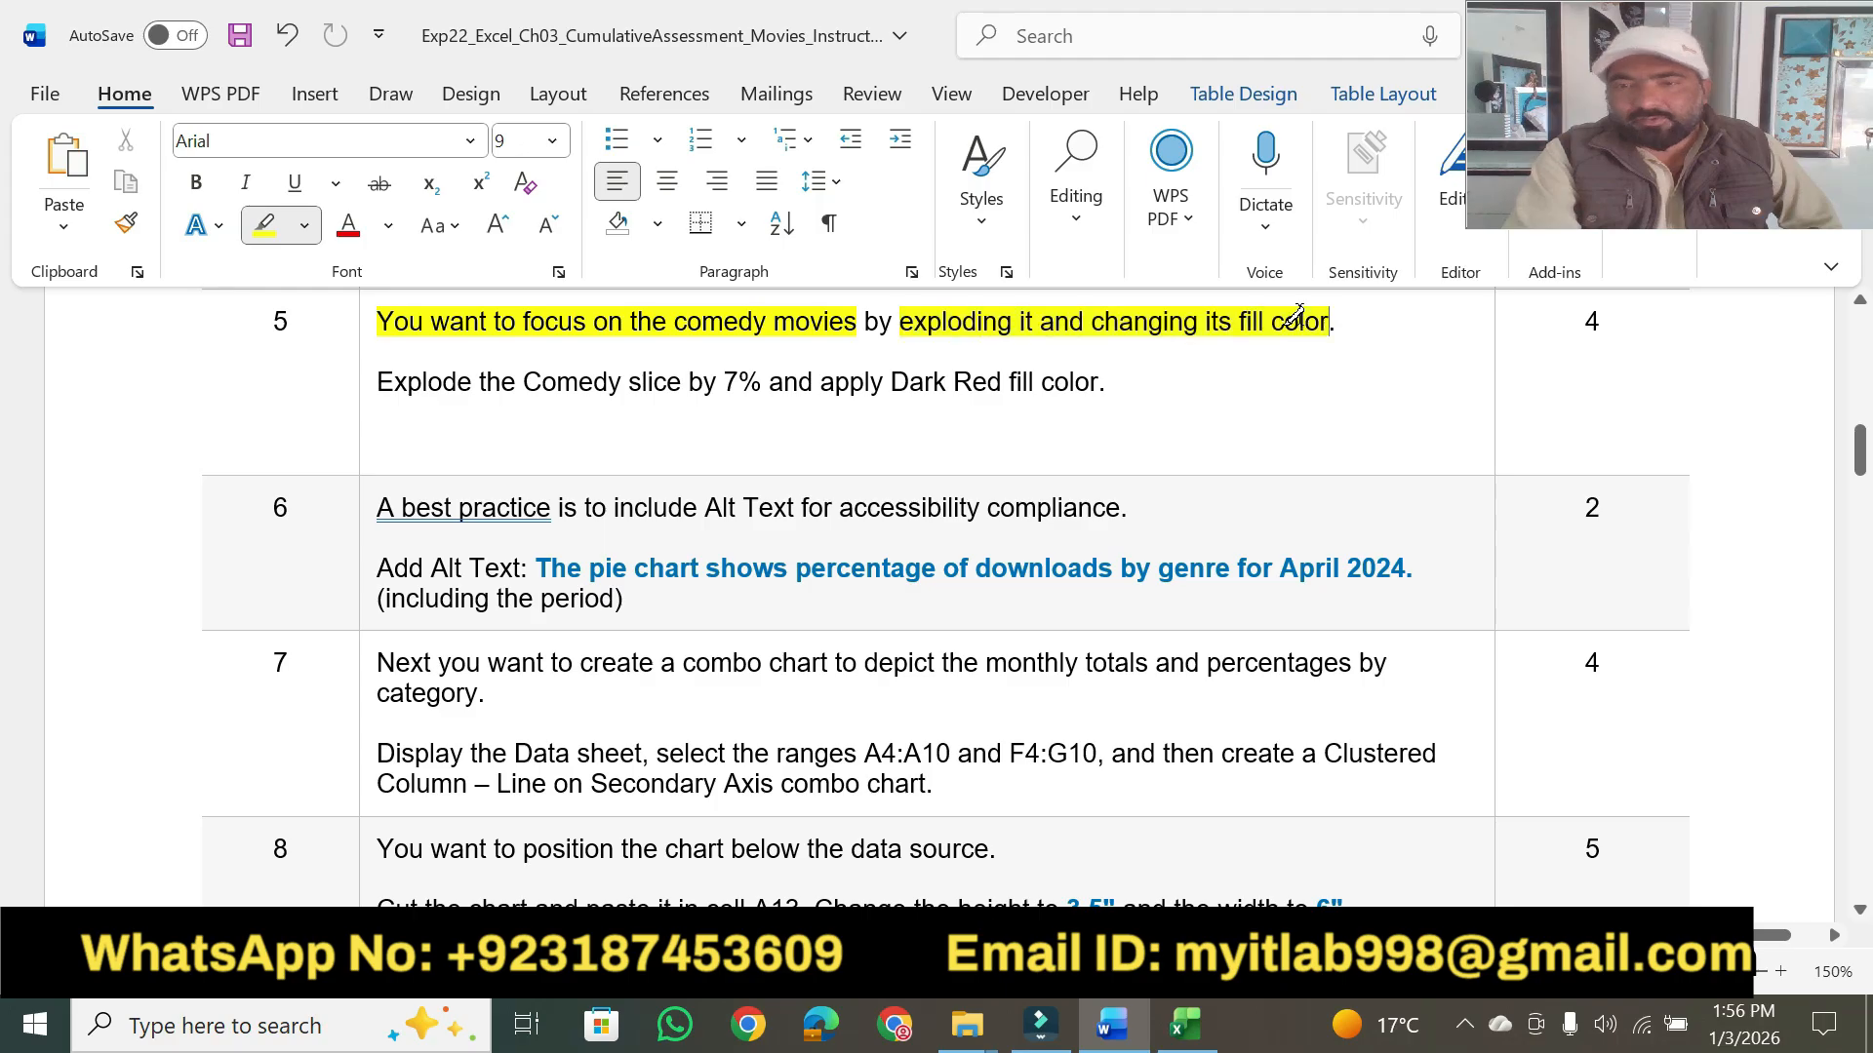
left_click(370, 386)
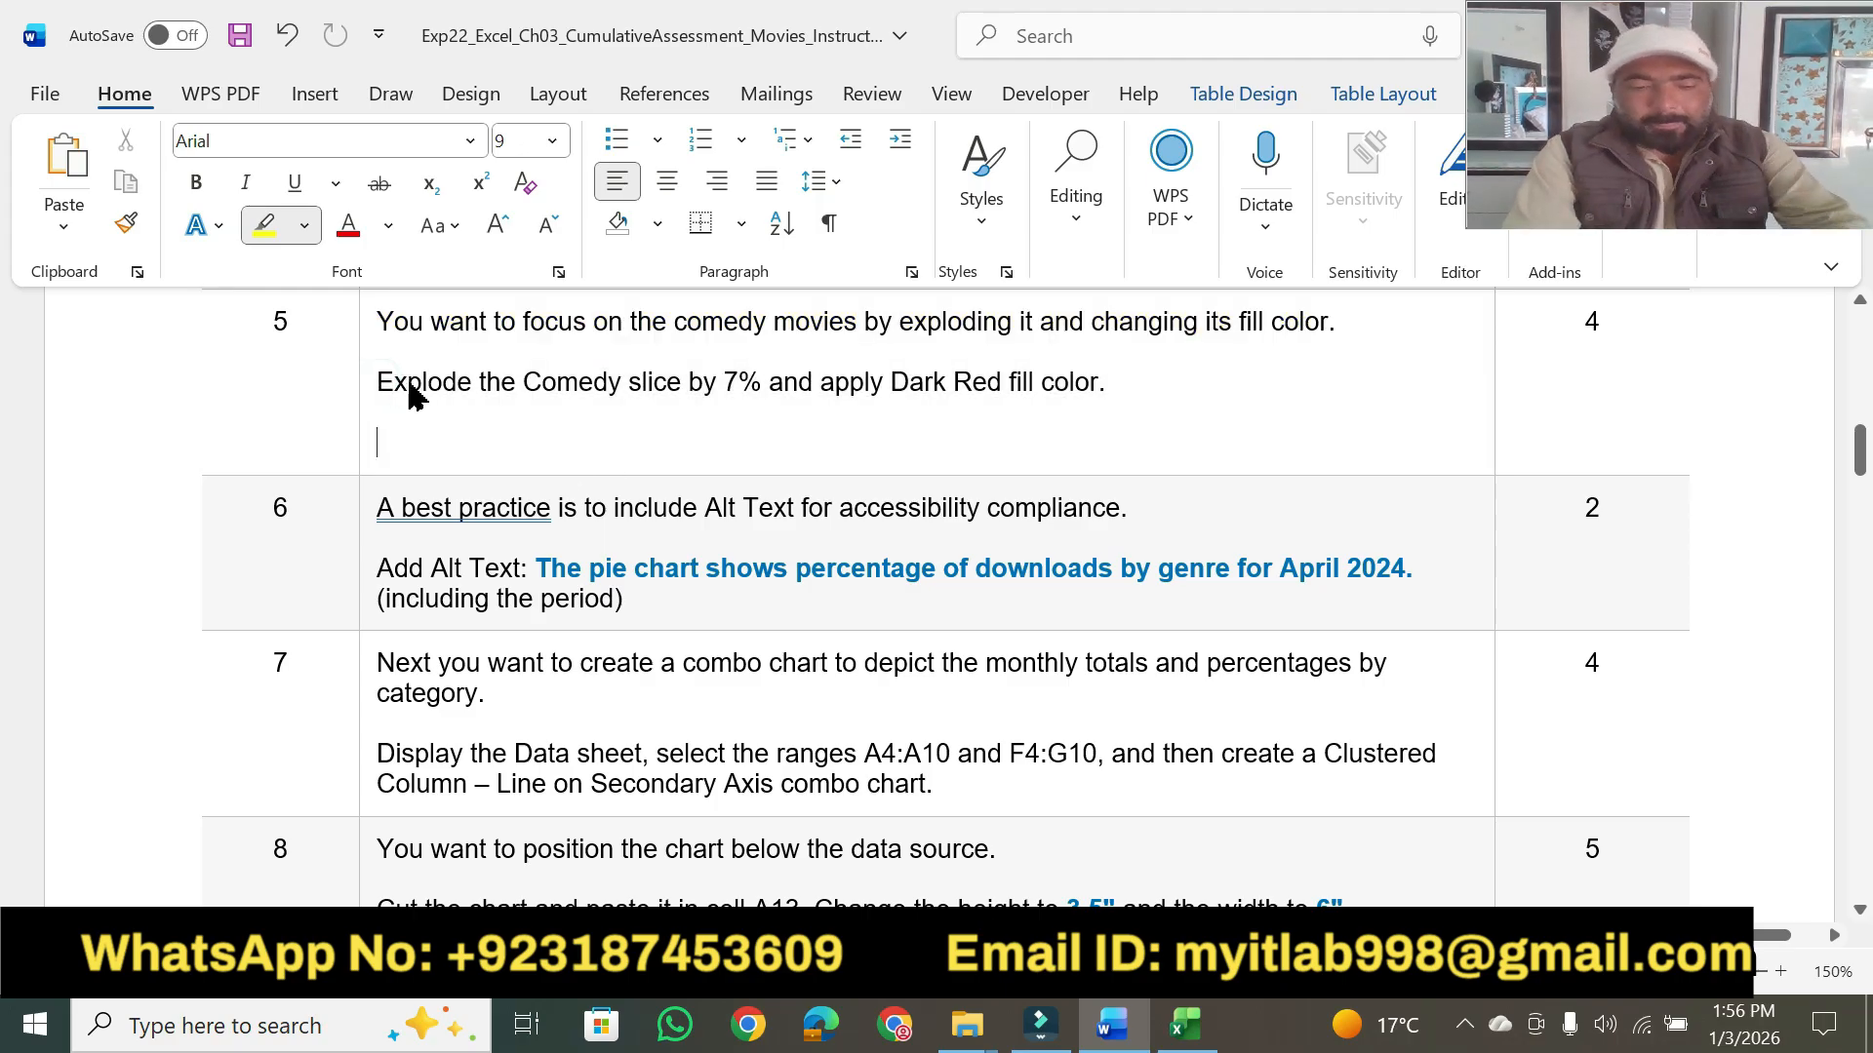
key("ctrl+z")
left_click(409, 385)
left_click(258, 230)
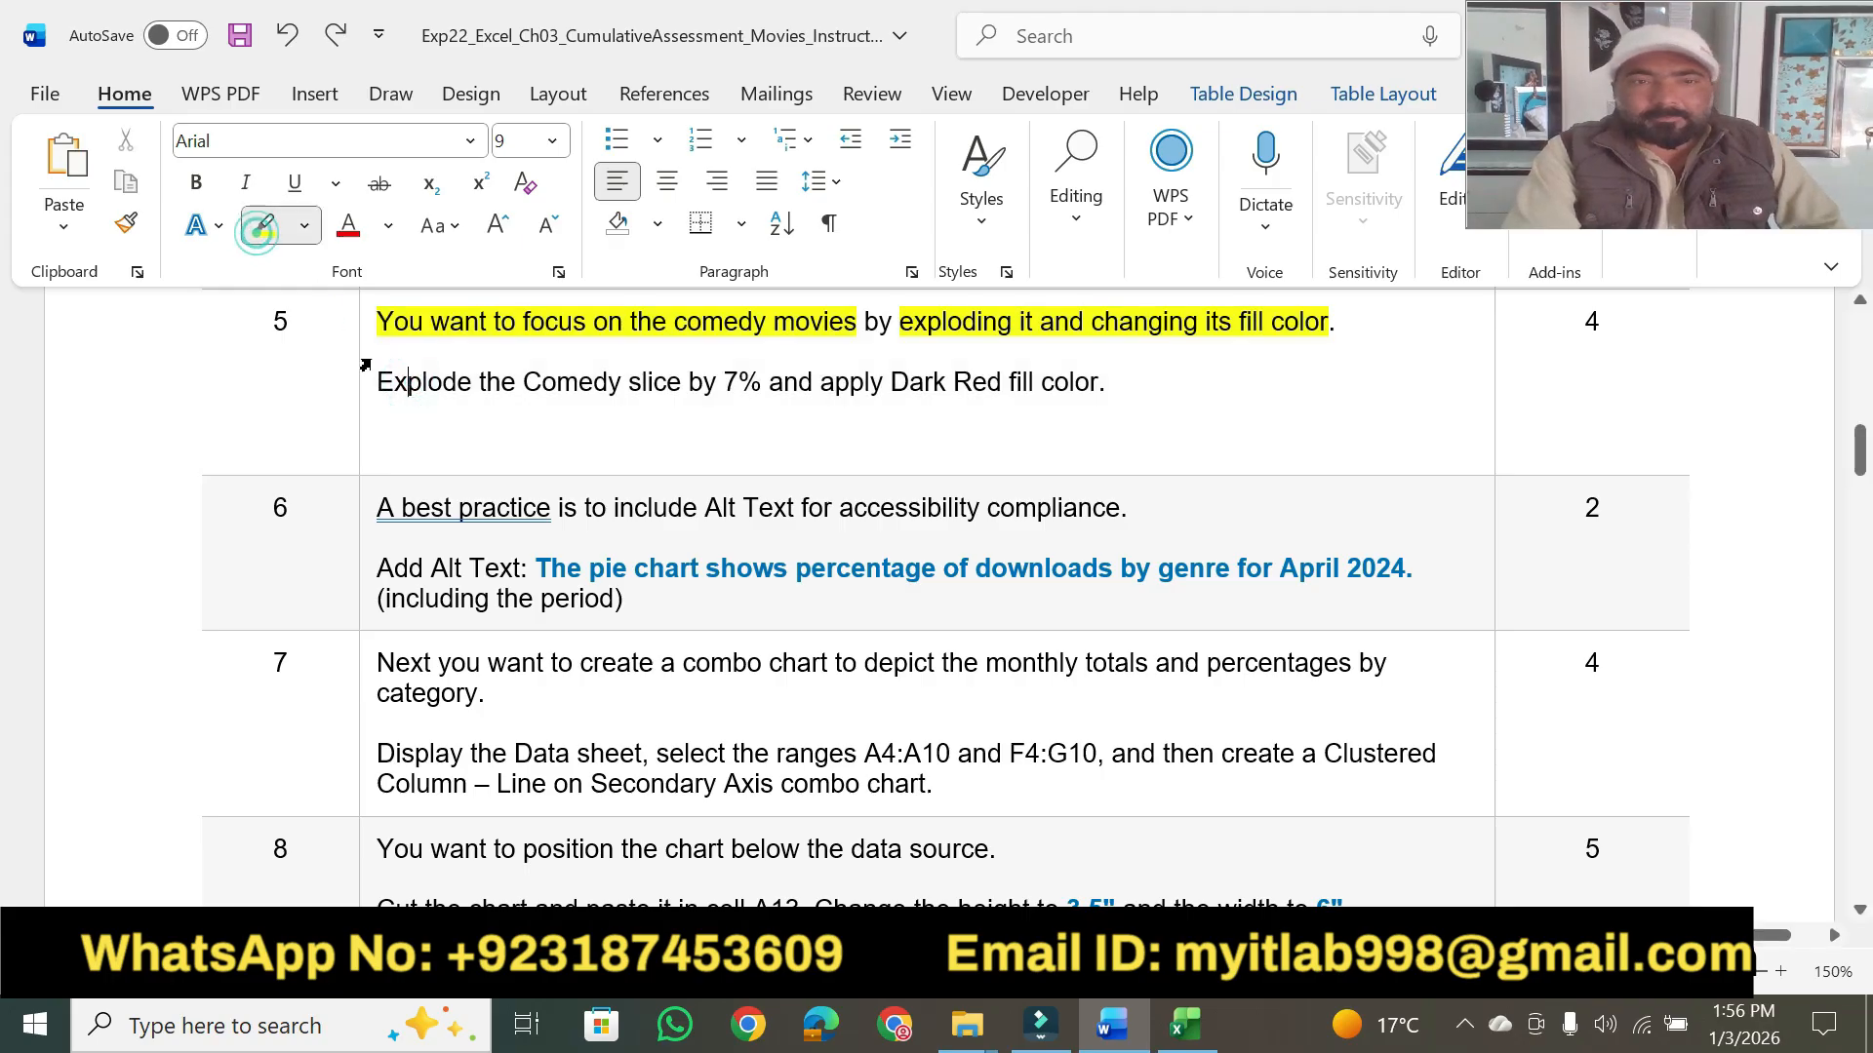
left_click_drag(379, 382, 760, 382)
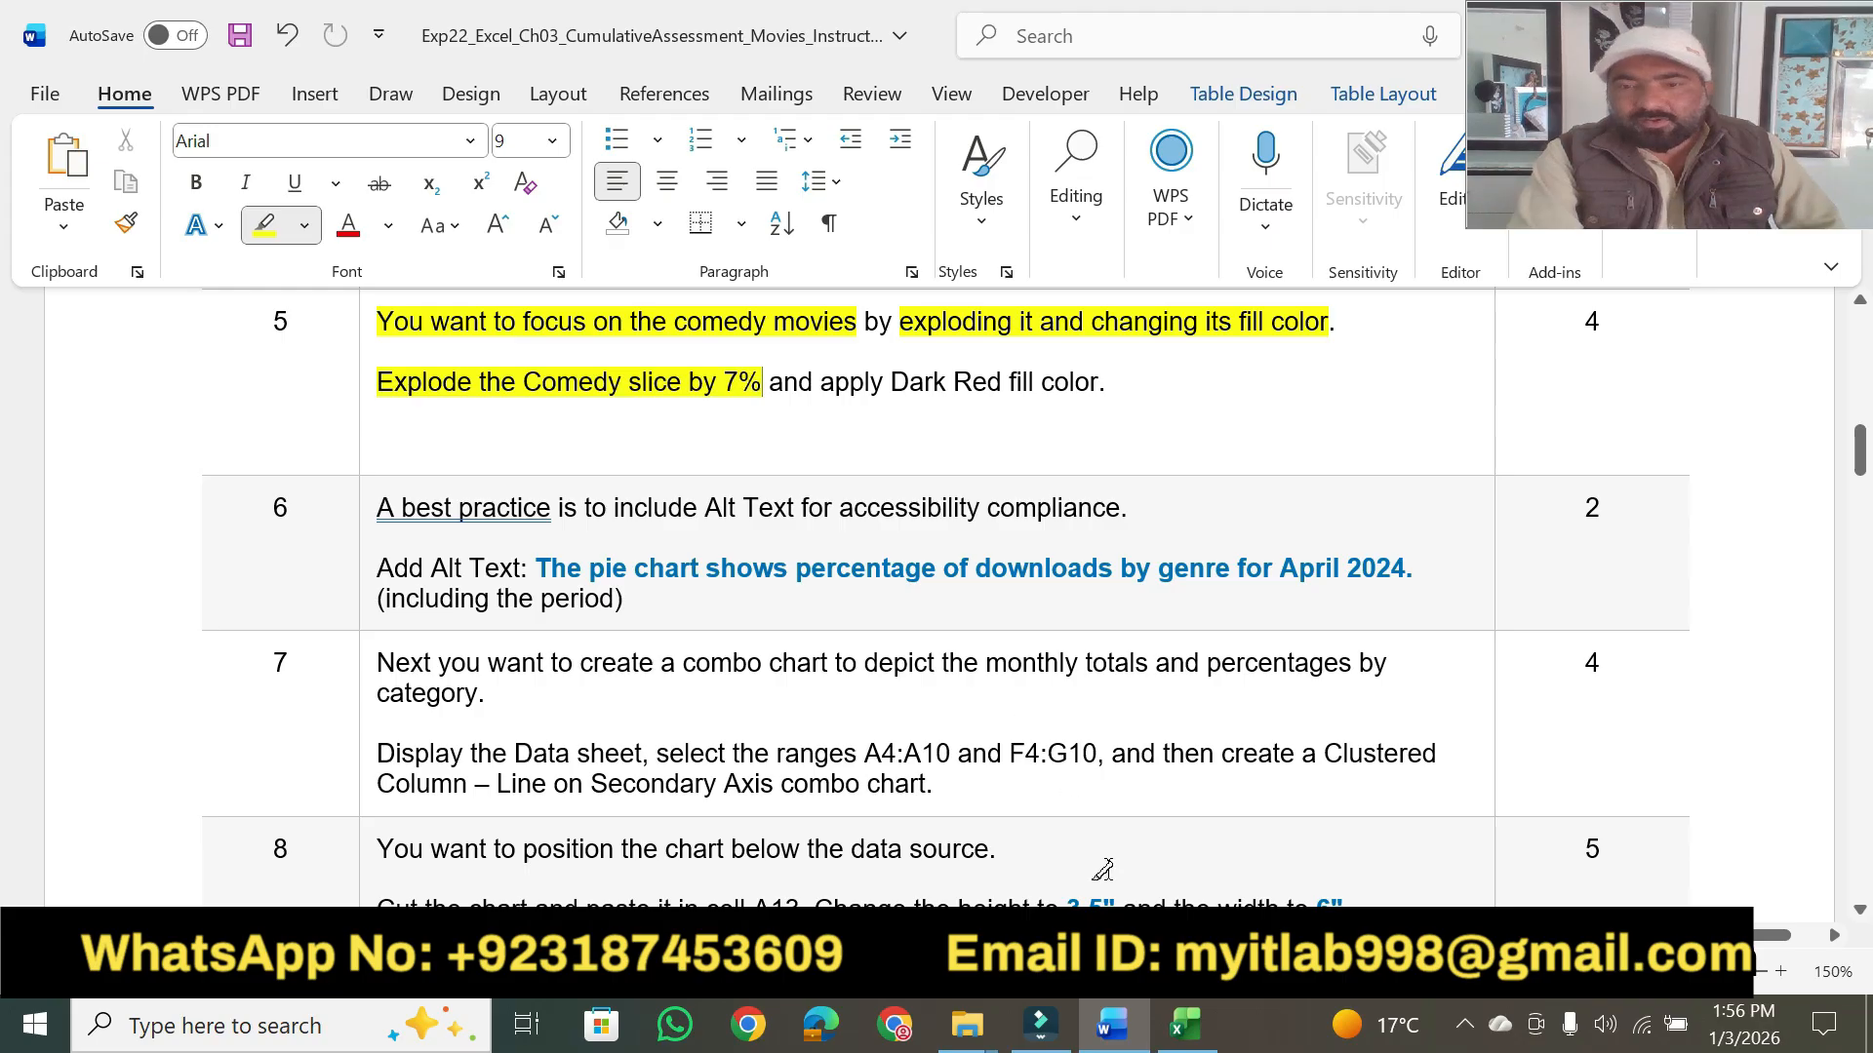
- Switch to Excel and explode the pie chart's Comedy slice by 7%
left_click(1175, 1036)
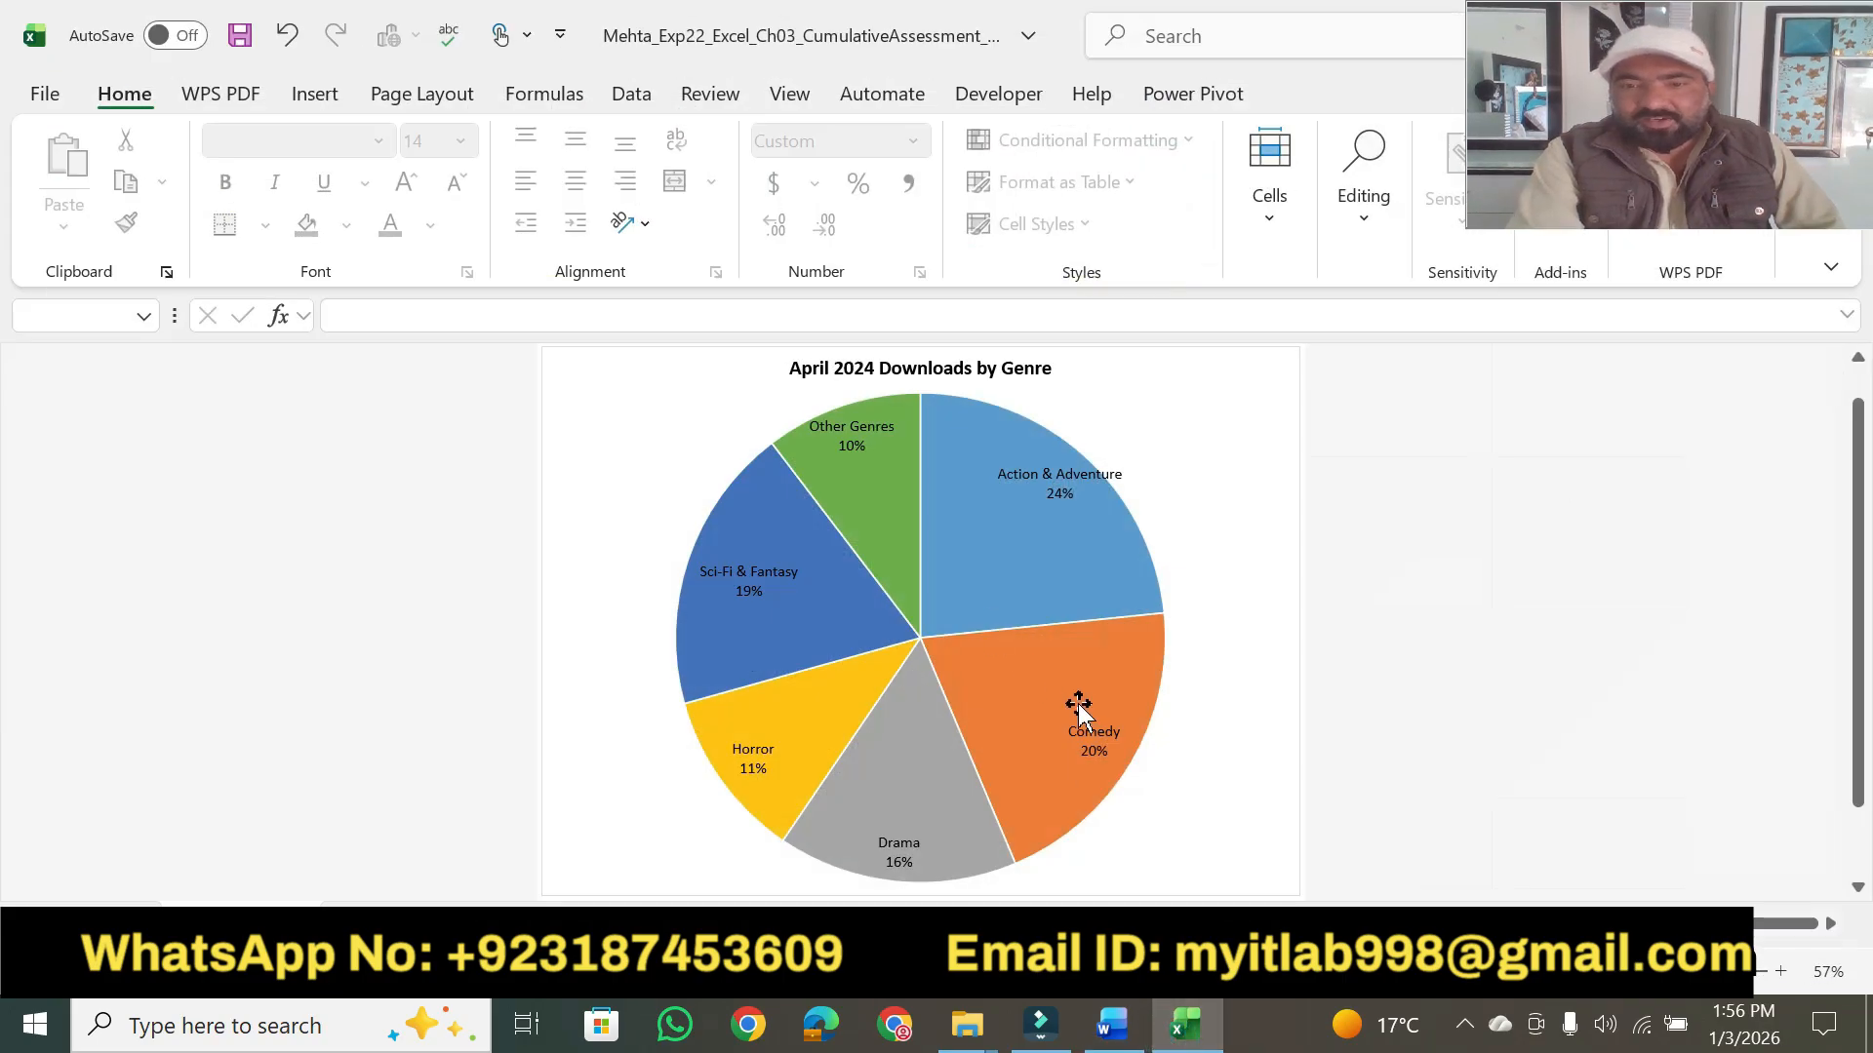
left_click(1024, 662)
left_click(1026, 669)
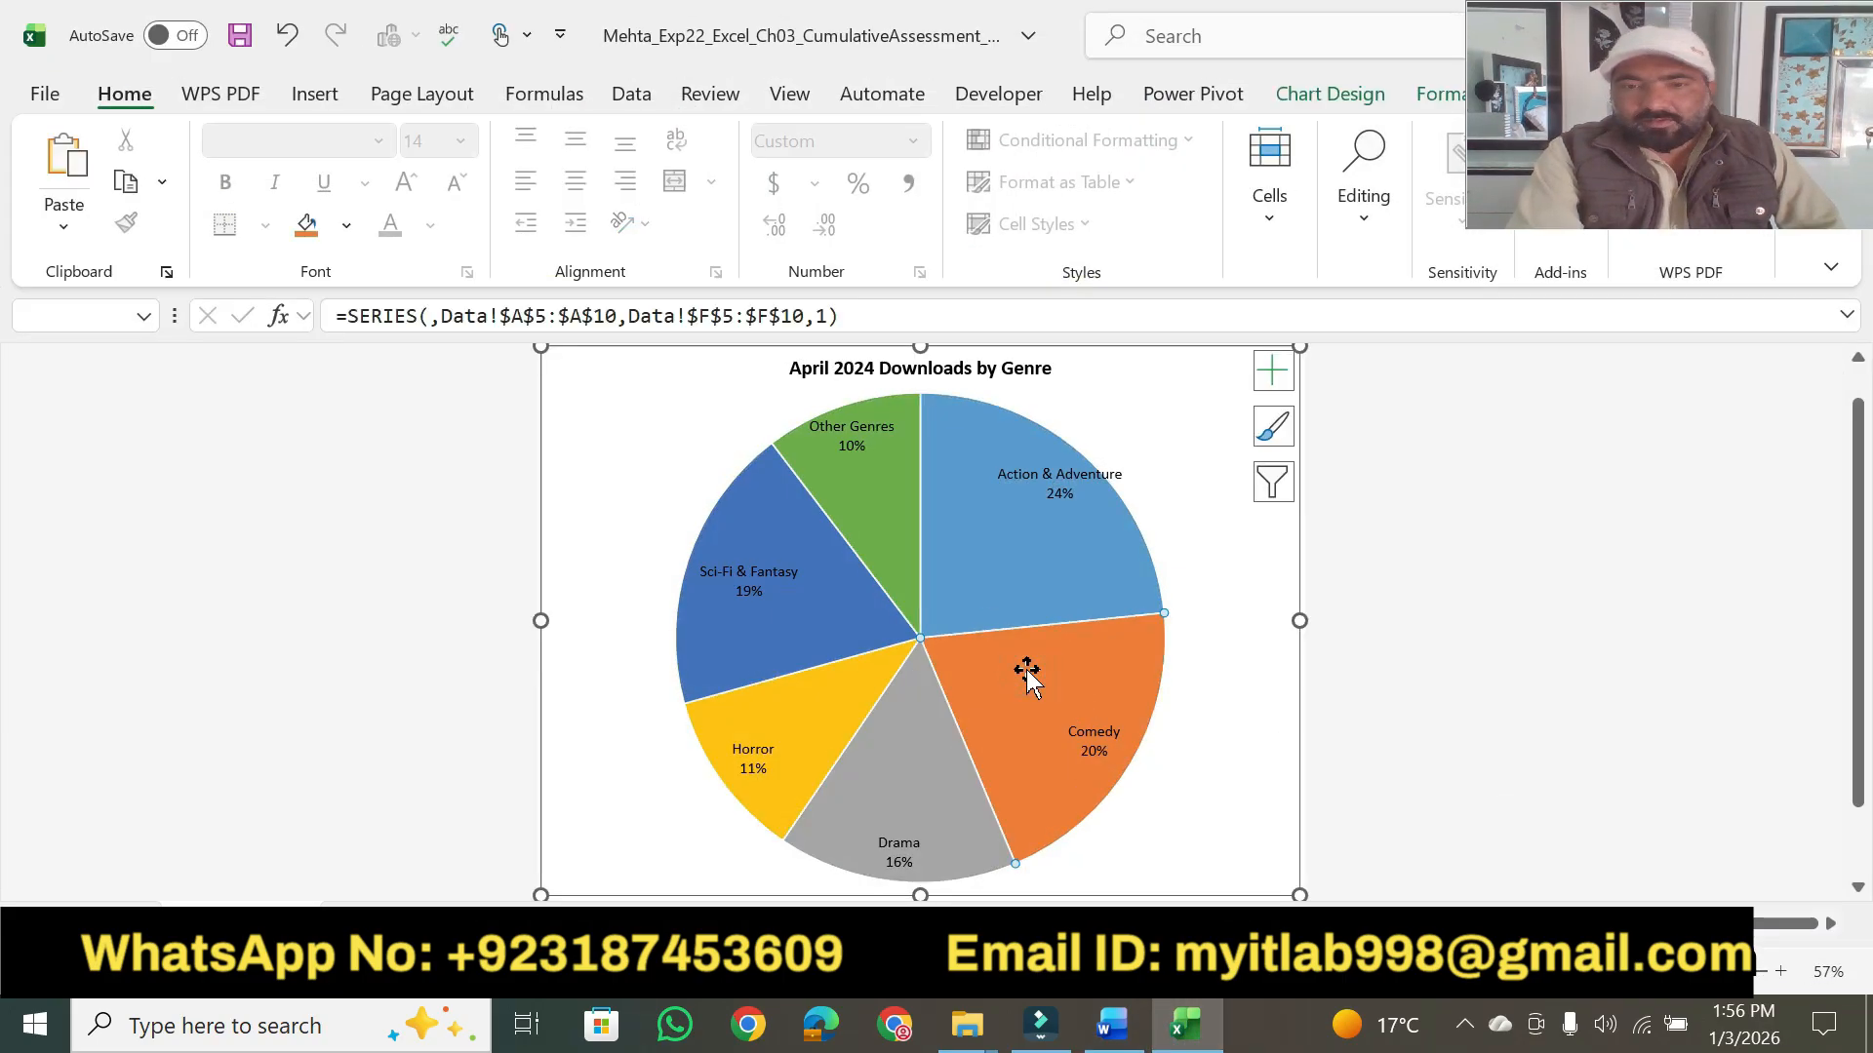
double_click(1026, 669)
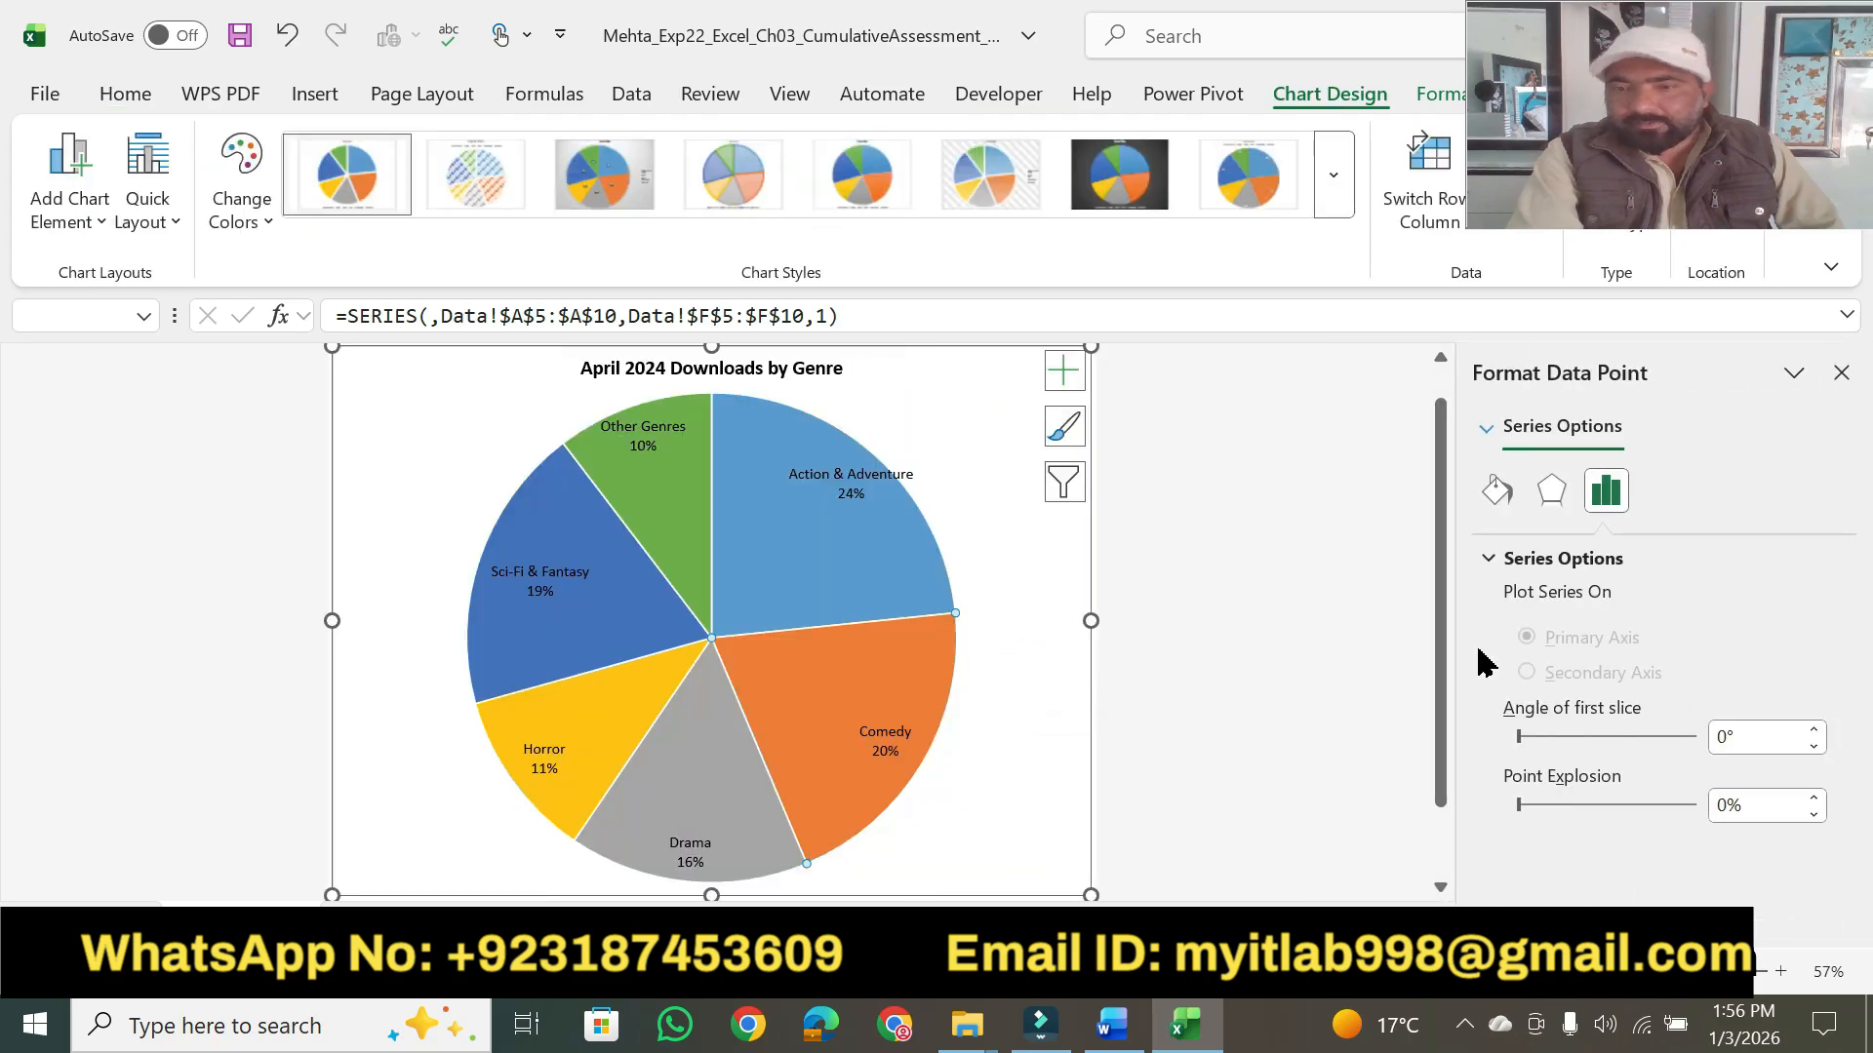
double_click(1729, 810)
type("7")
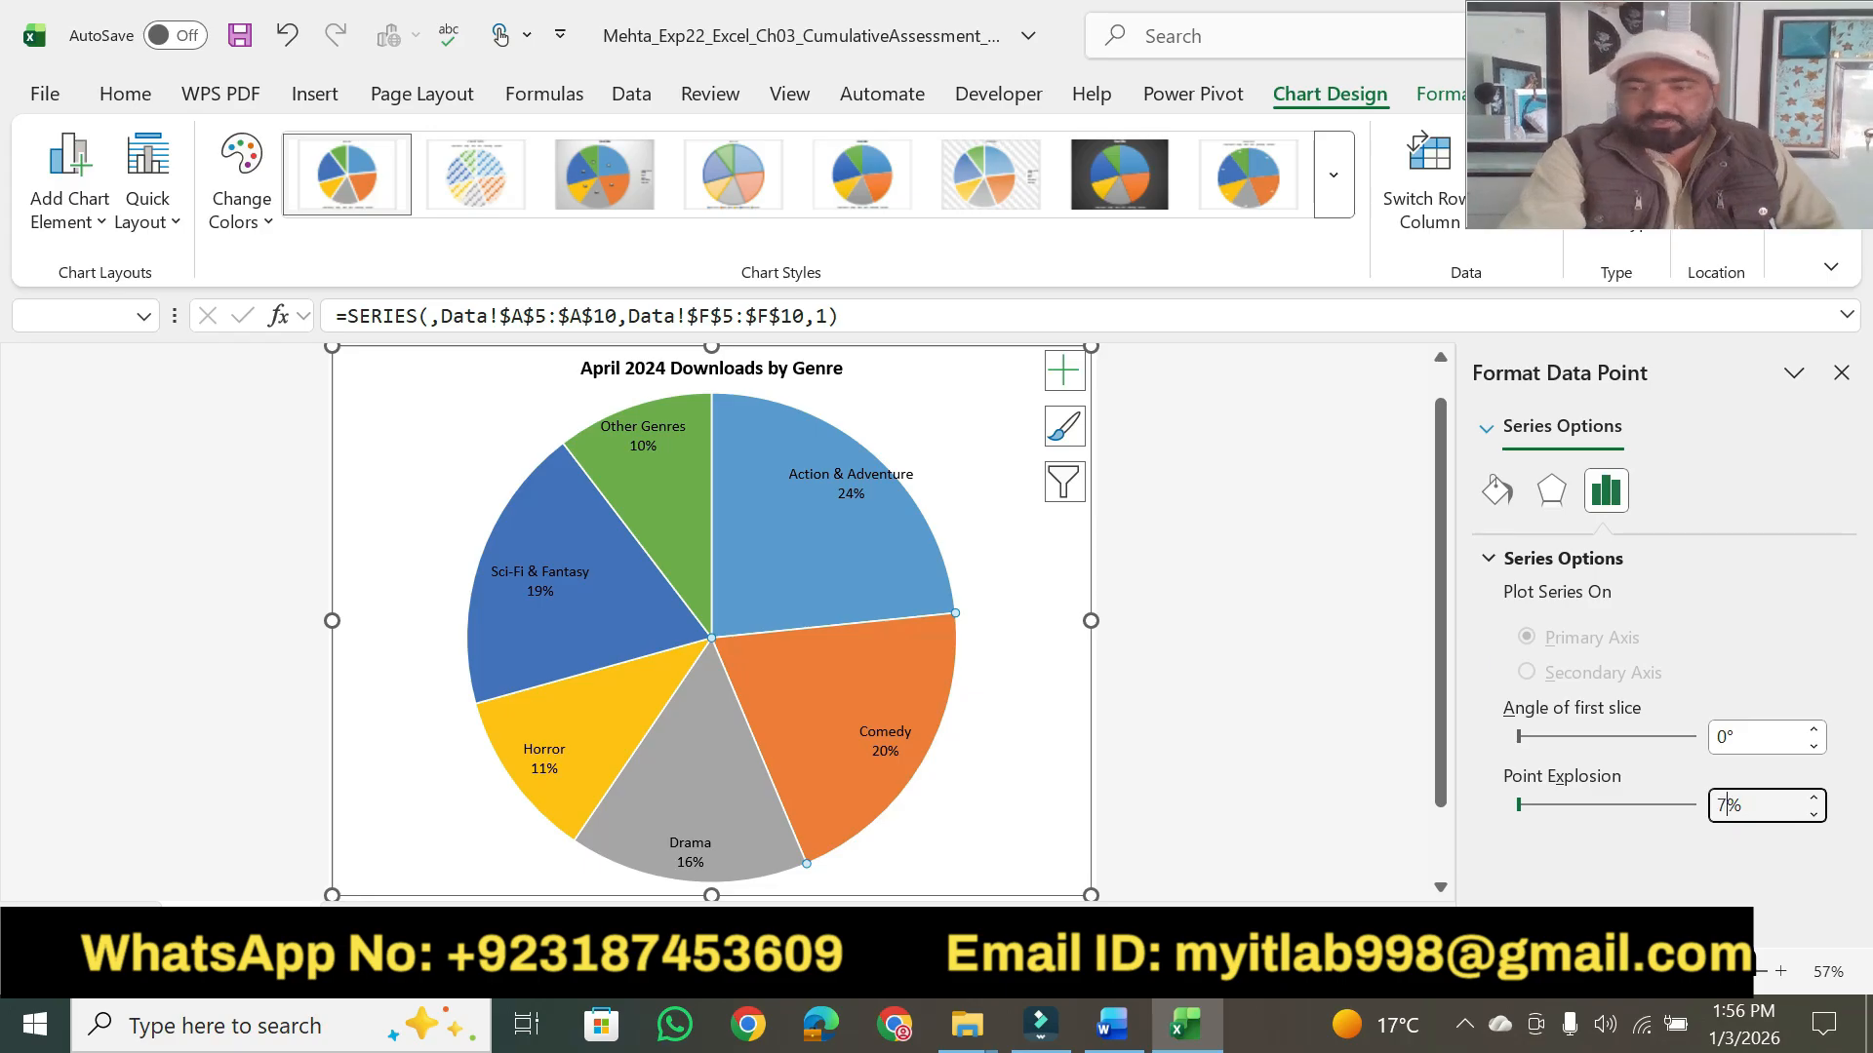
key("Return")
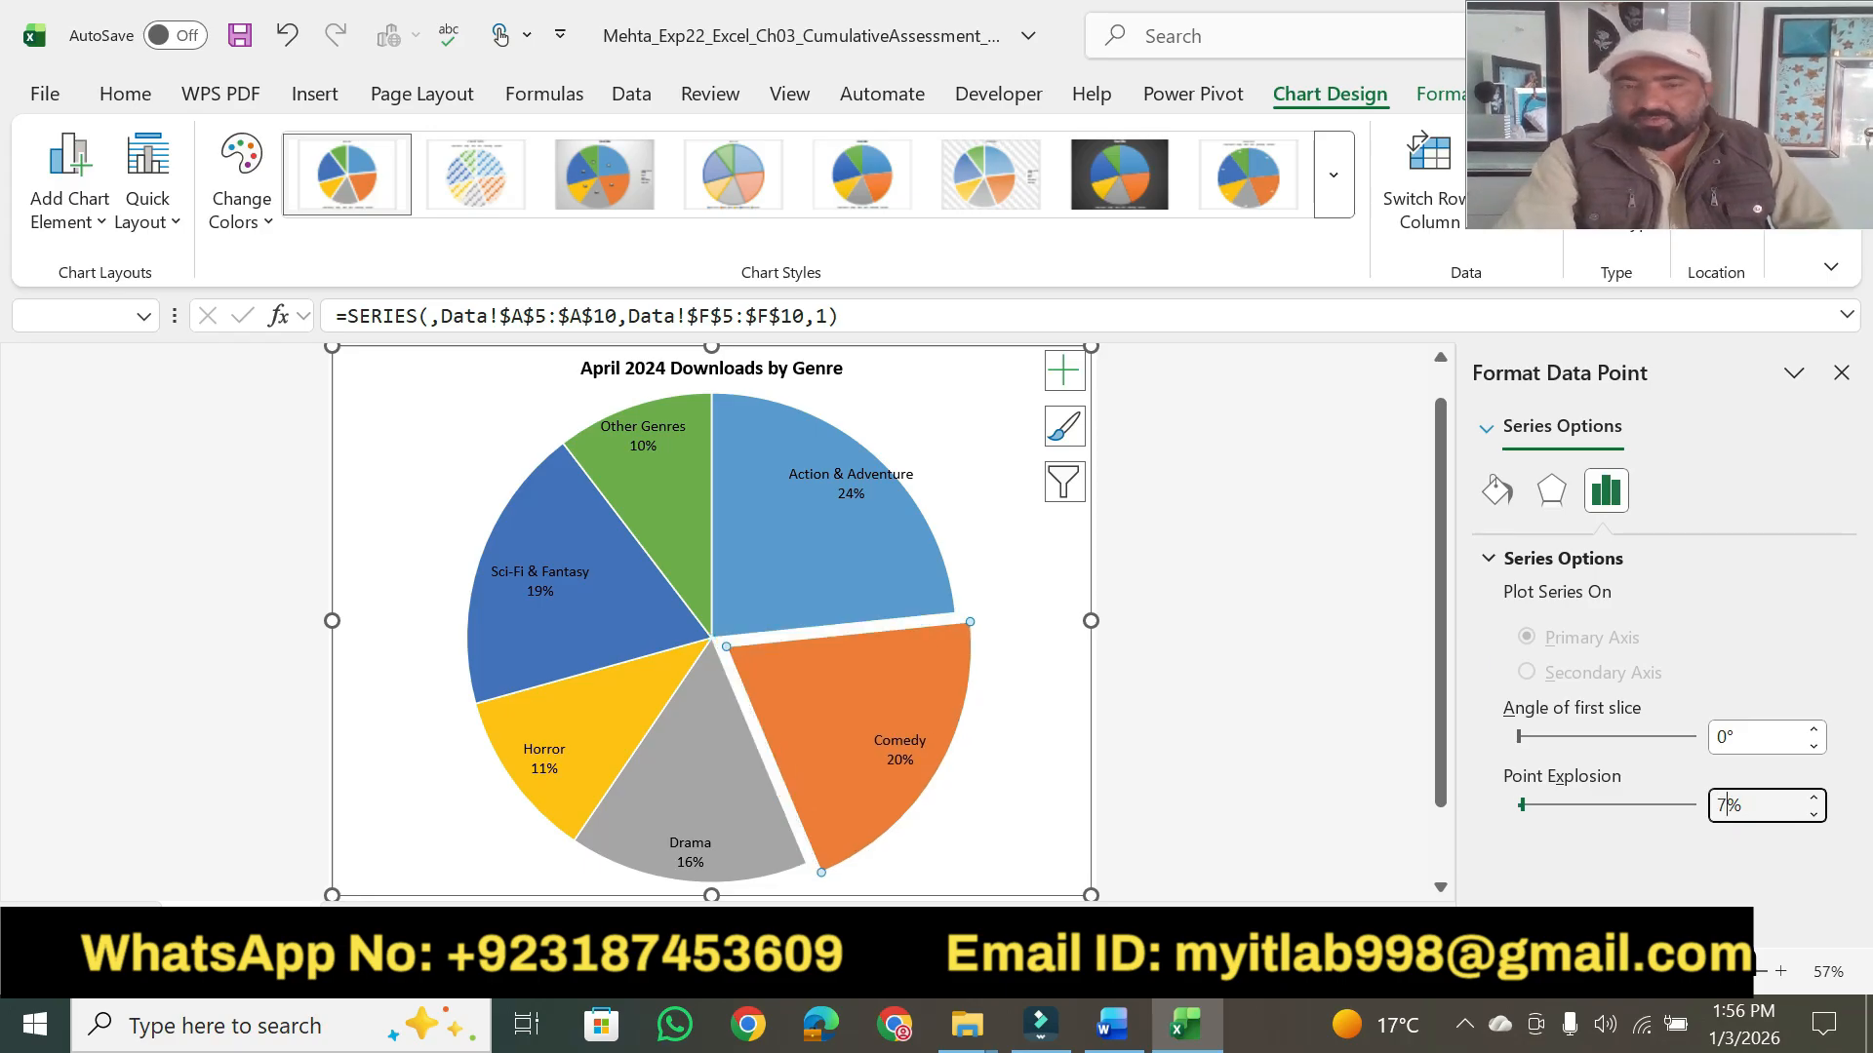
- Highlight "apply Dark Red fill color" in Word, then fill the Comedy slice in Excel with Dark Red and close the formatting options
left_click(1102, 1029)
left_click_drag(822, 388, 1084, 376)
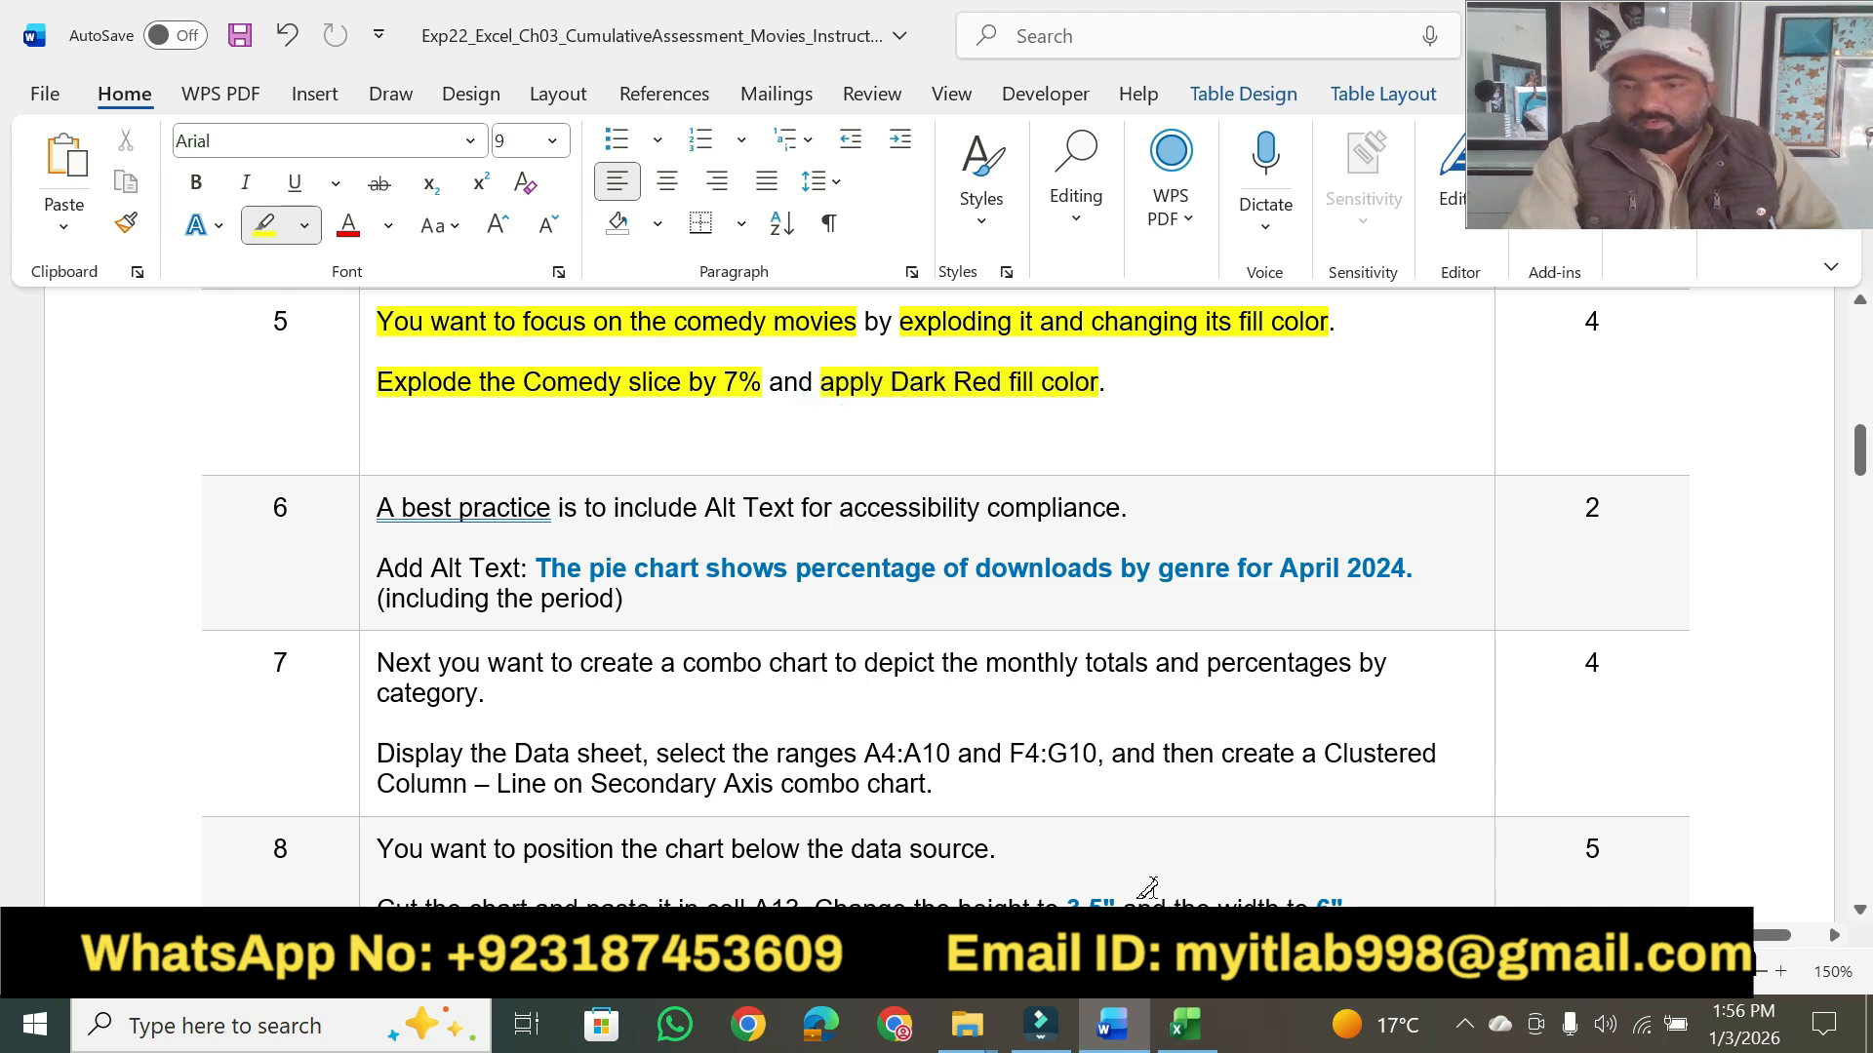
left_click(1186, 1025)
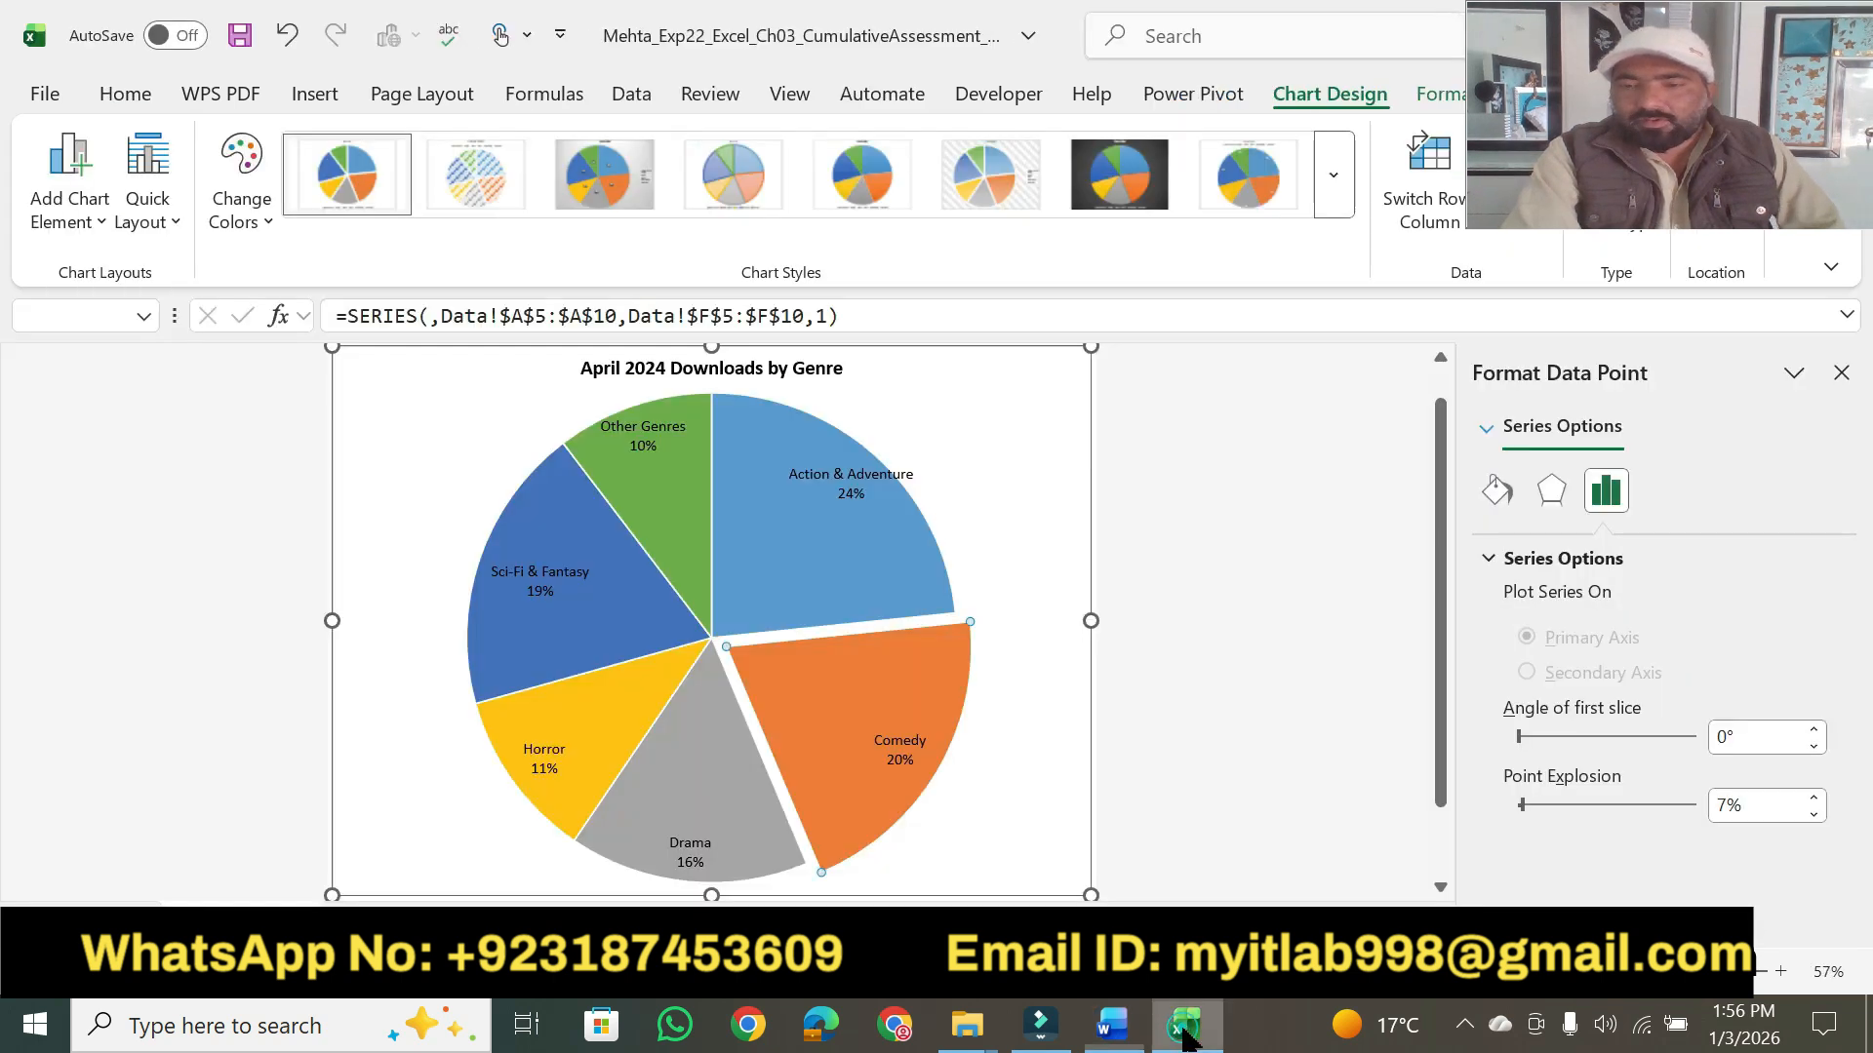
left_click(1493, 496)
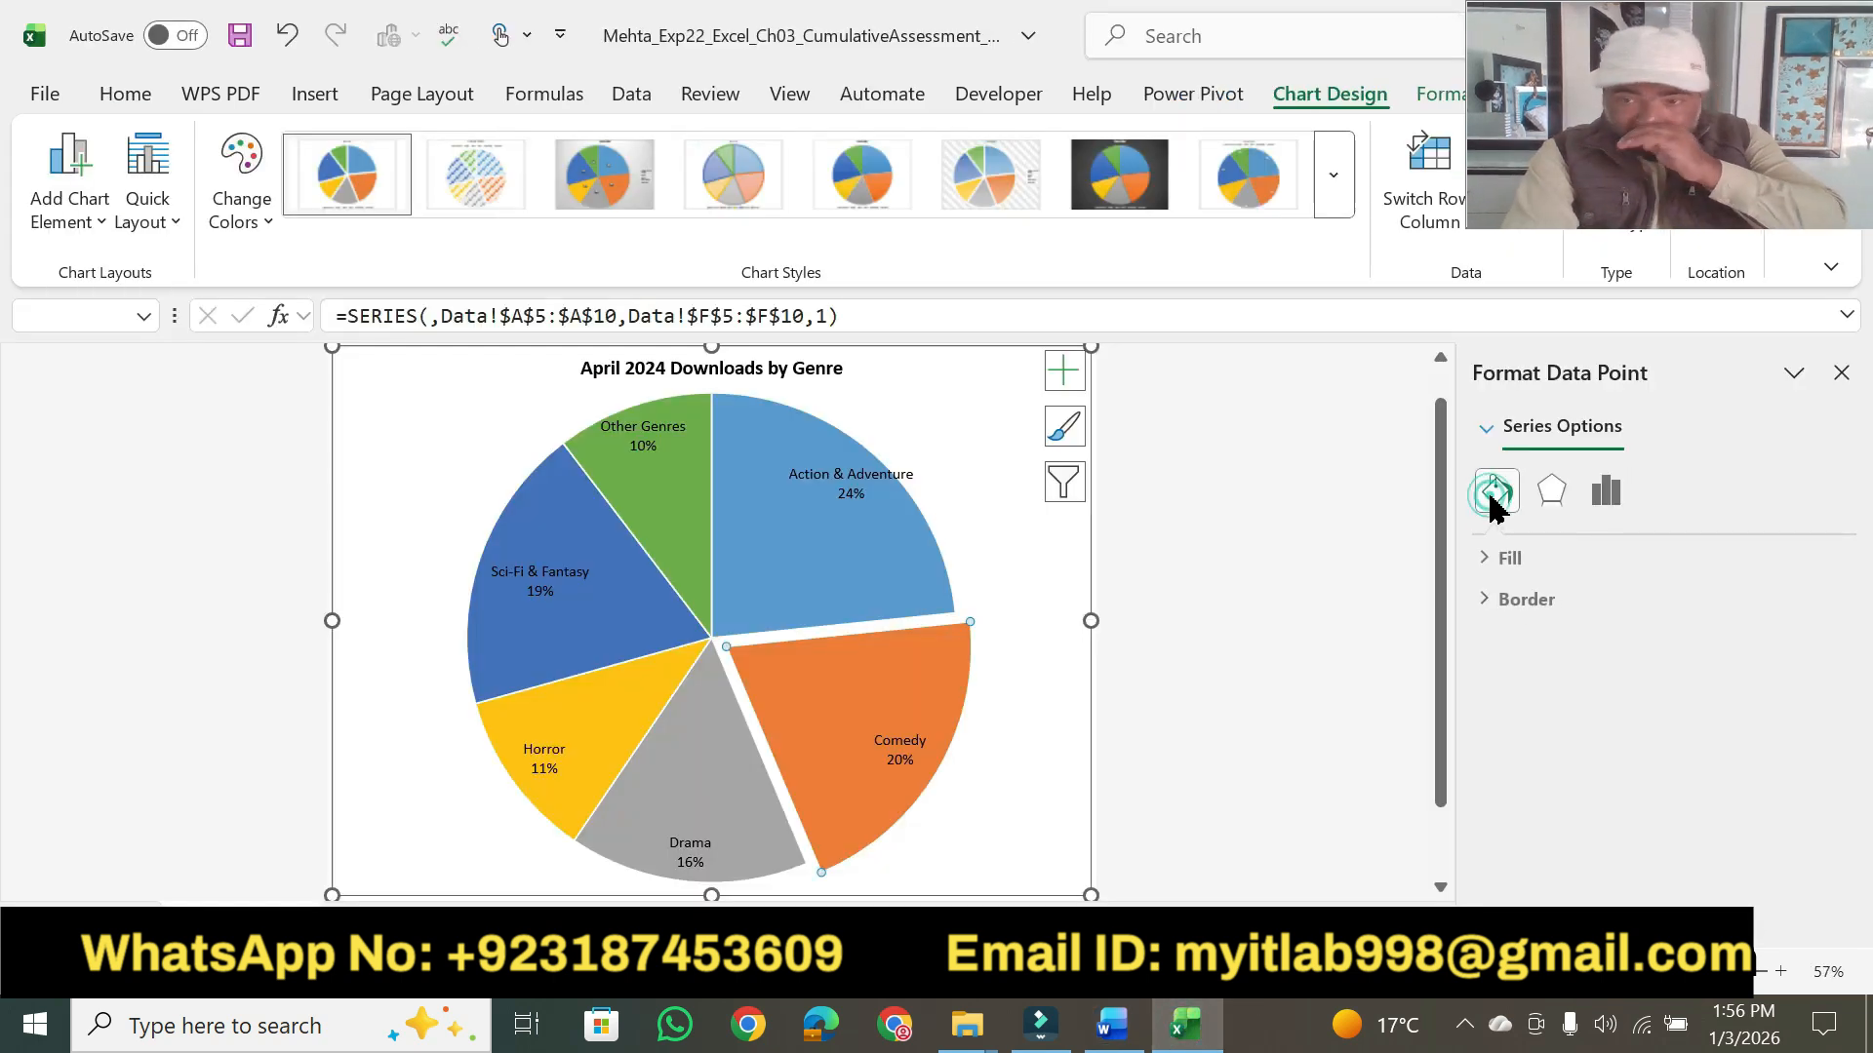
left_click(1492, 562)
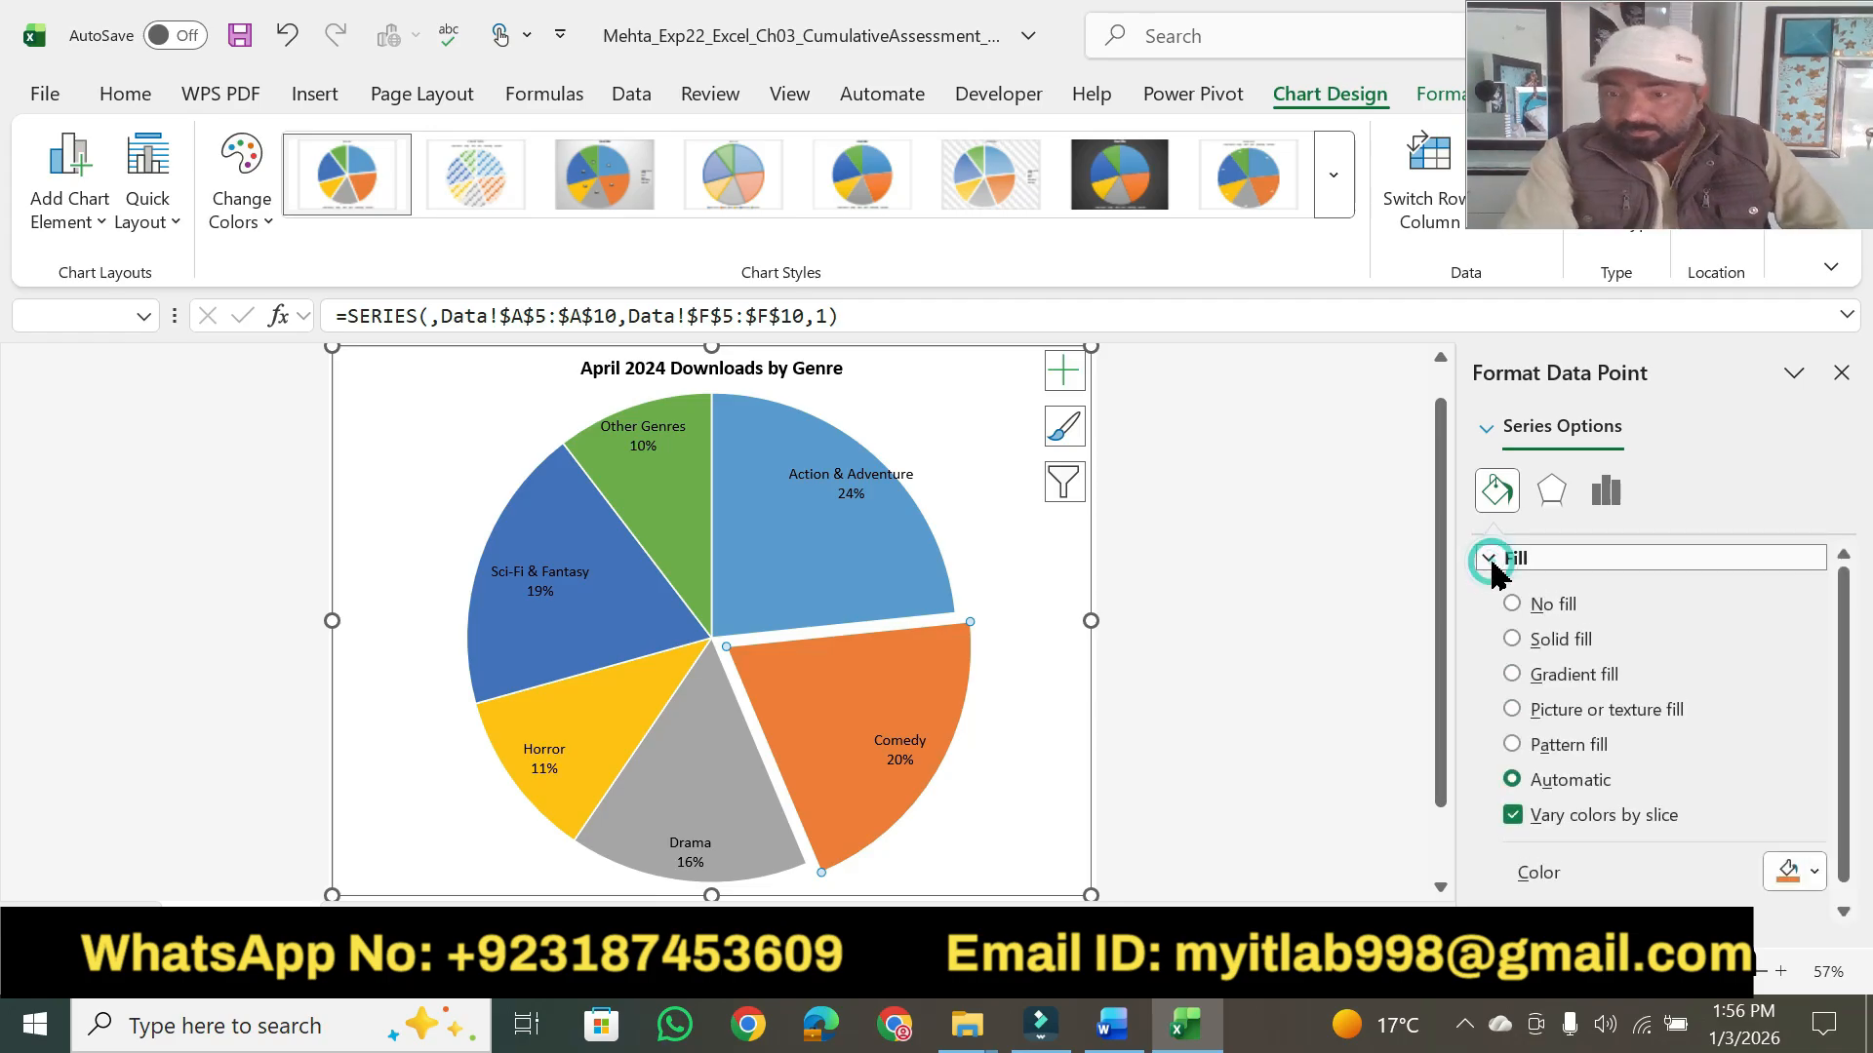
left_click(1804, 873)
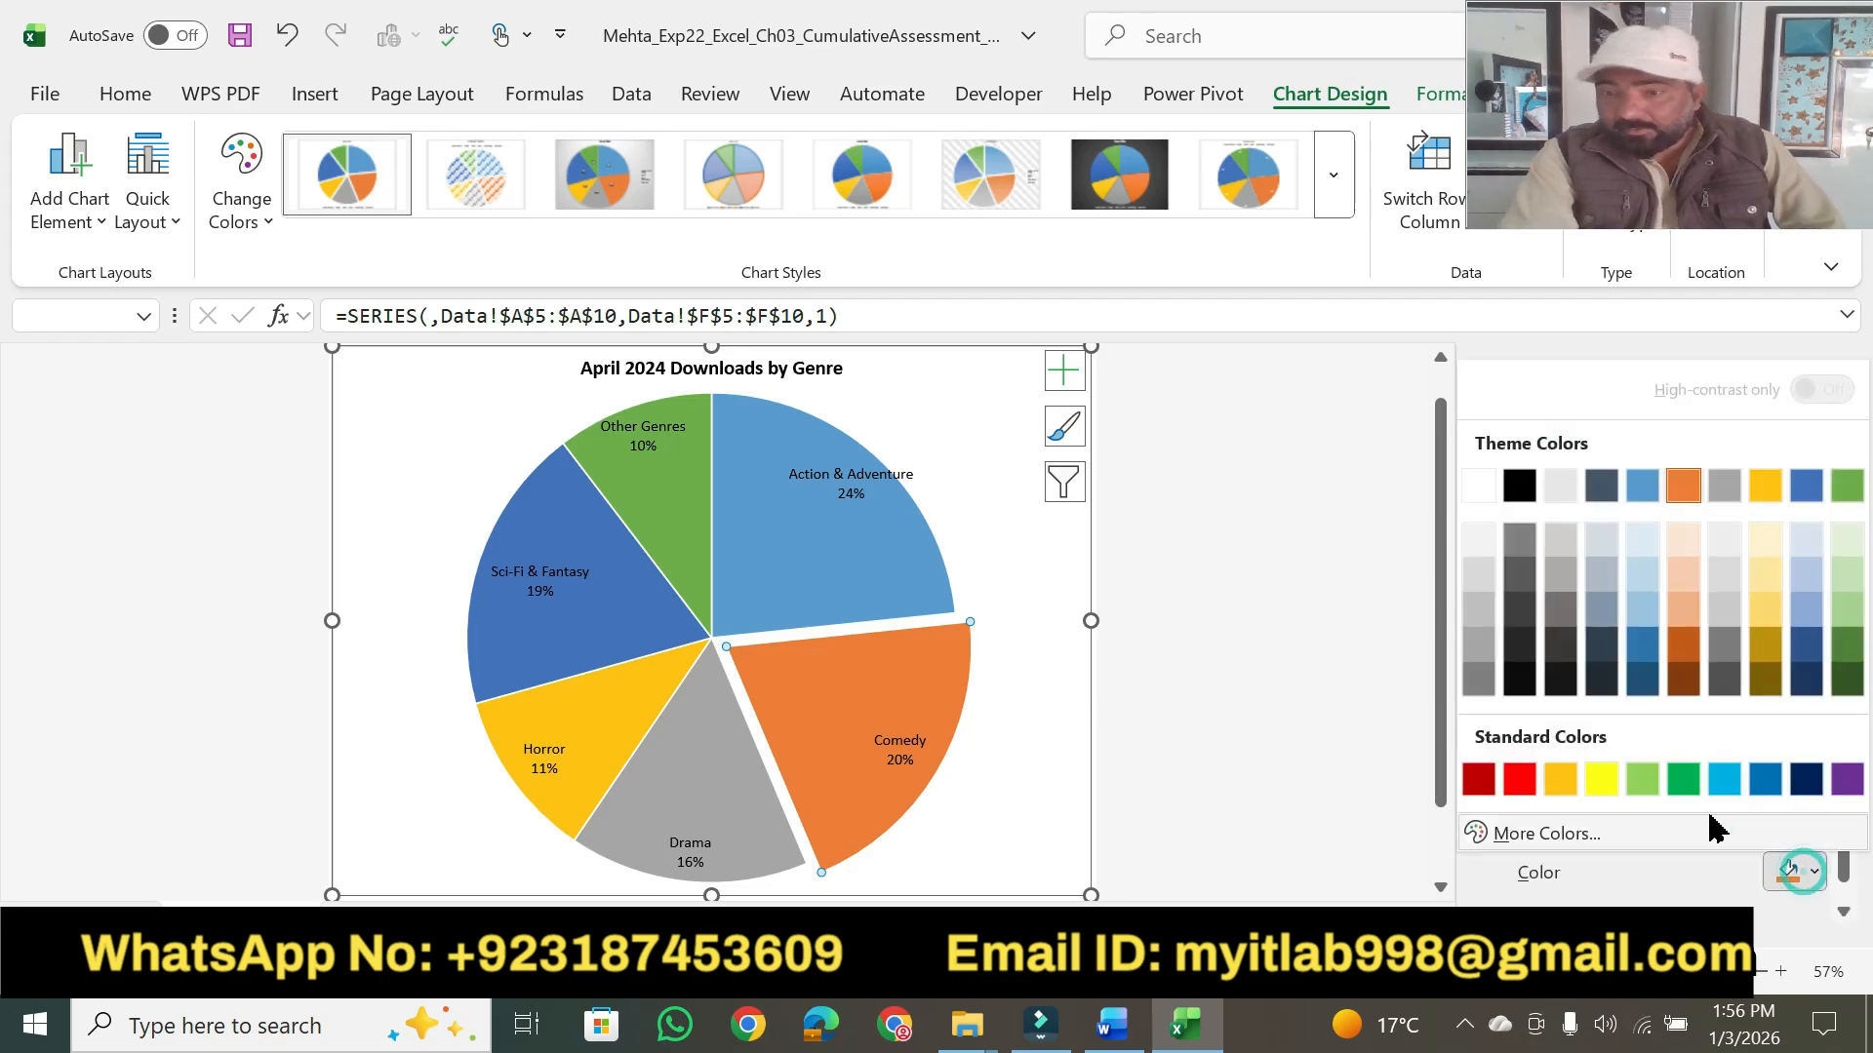
left_click(1477, 780)
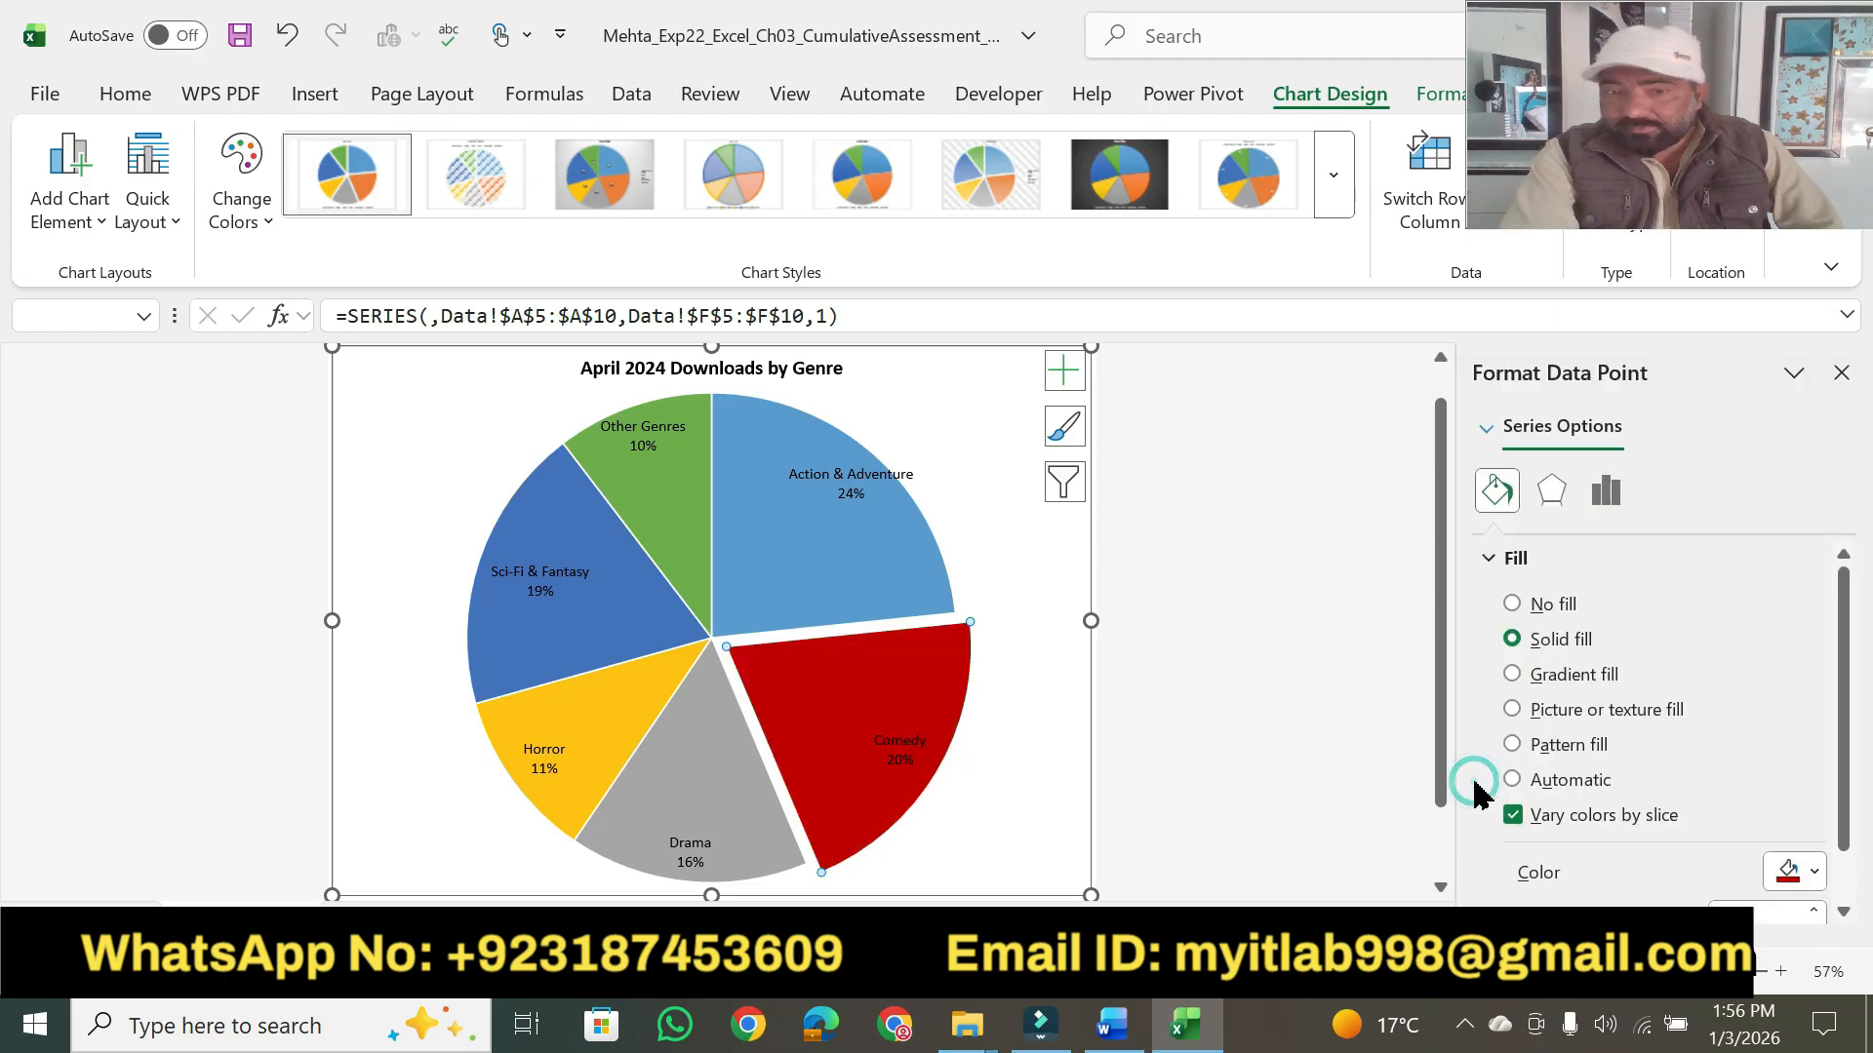
left_click(1334, 664)
left_click(1841, 371)
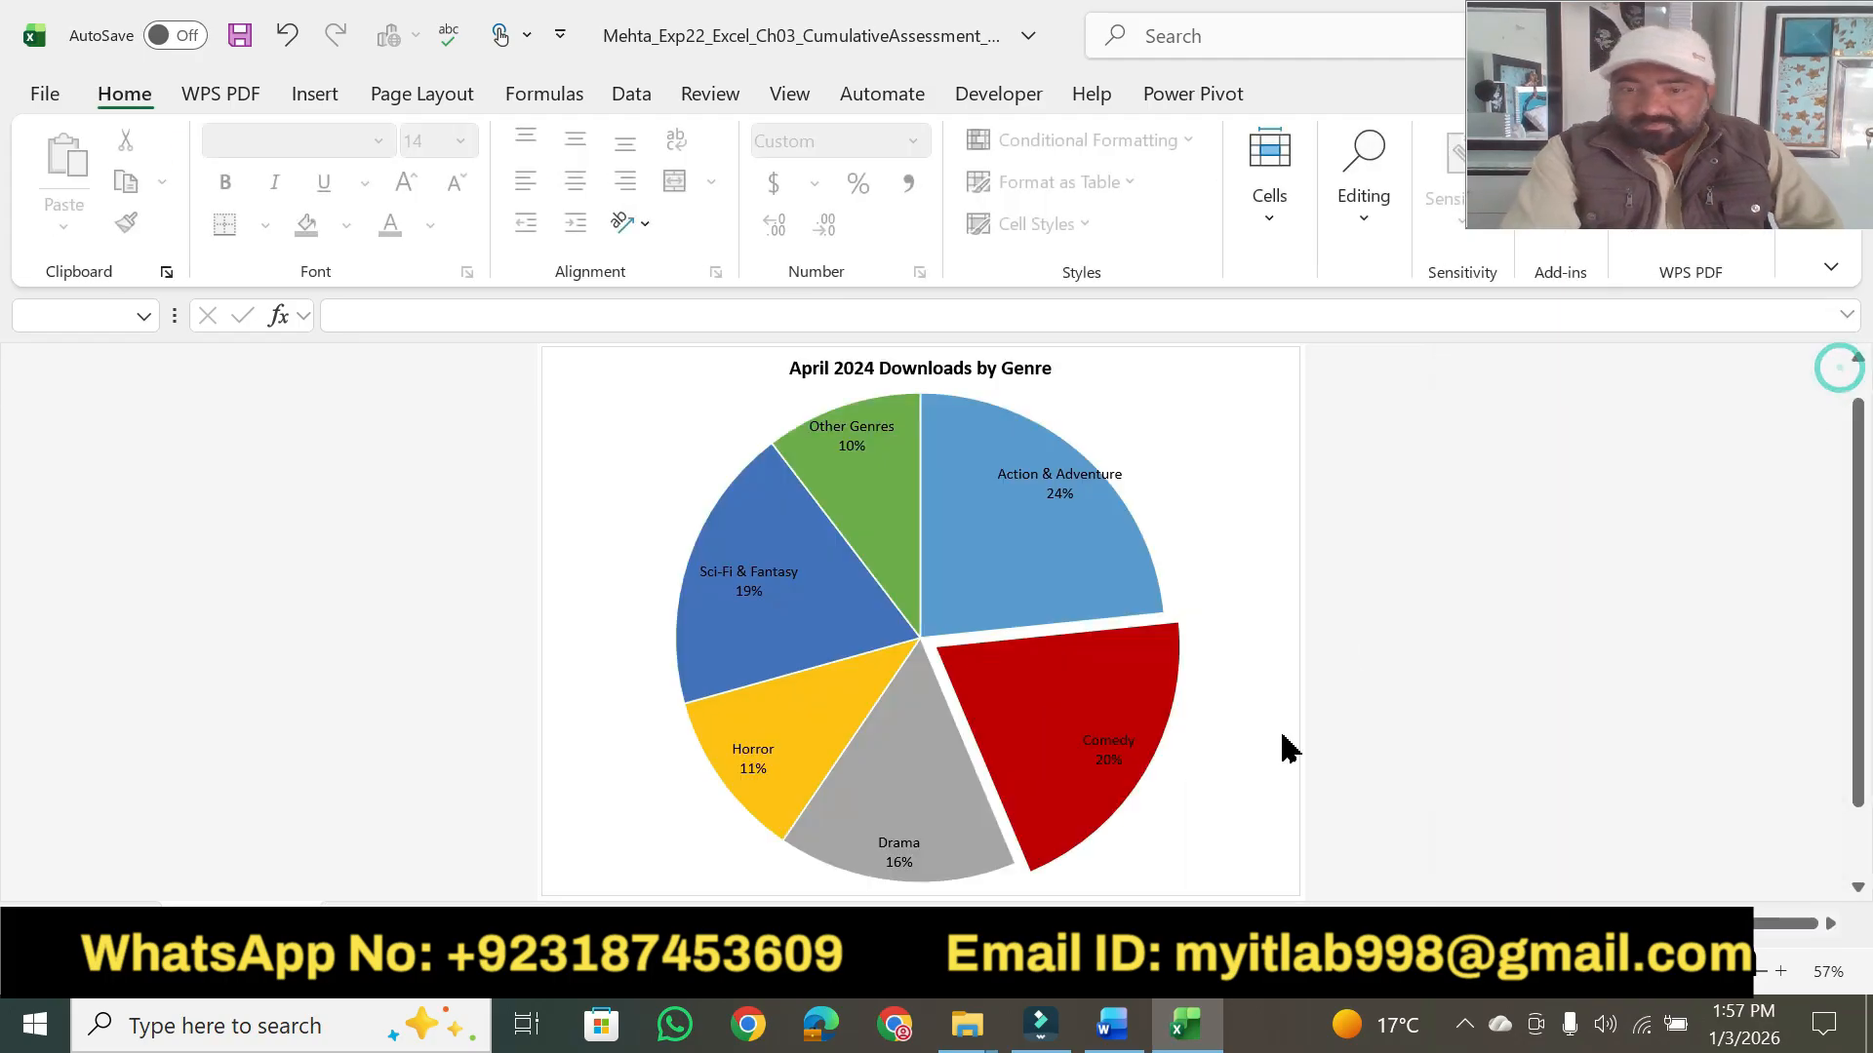
- Return to Word and highlight step 5's point value, step 6's opening sentence and "Add Alt Text:" in yellow
left_click(1105, 1032)
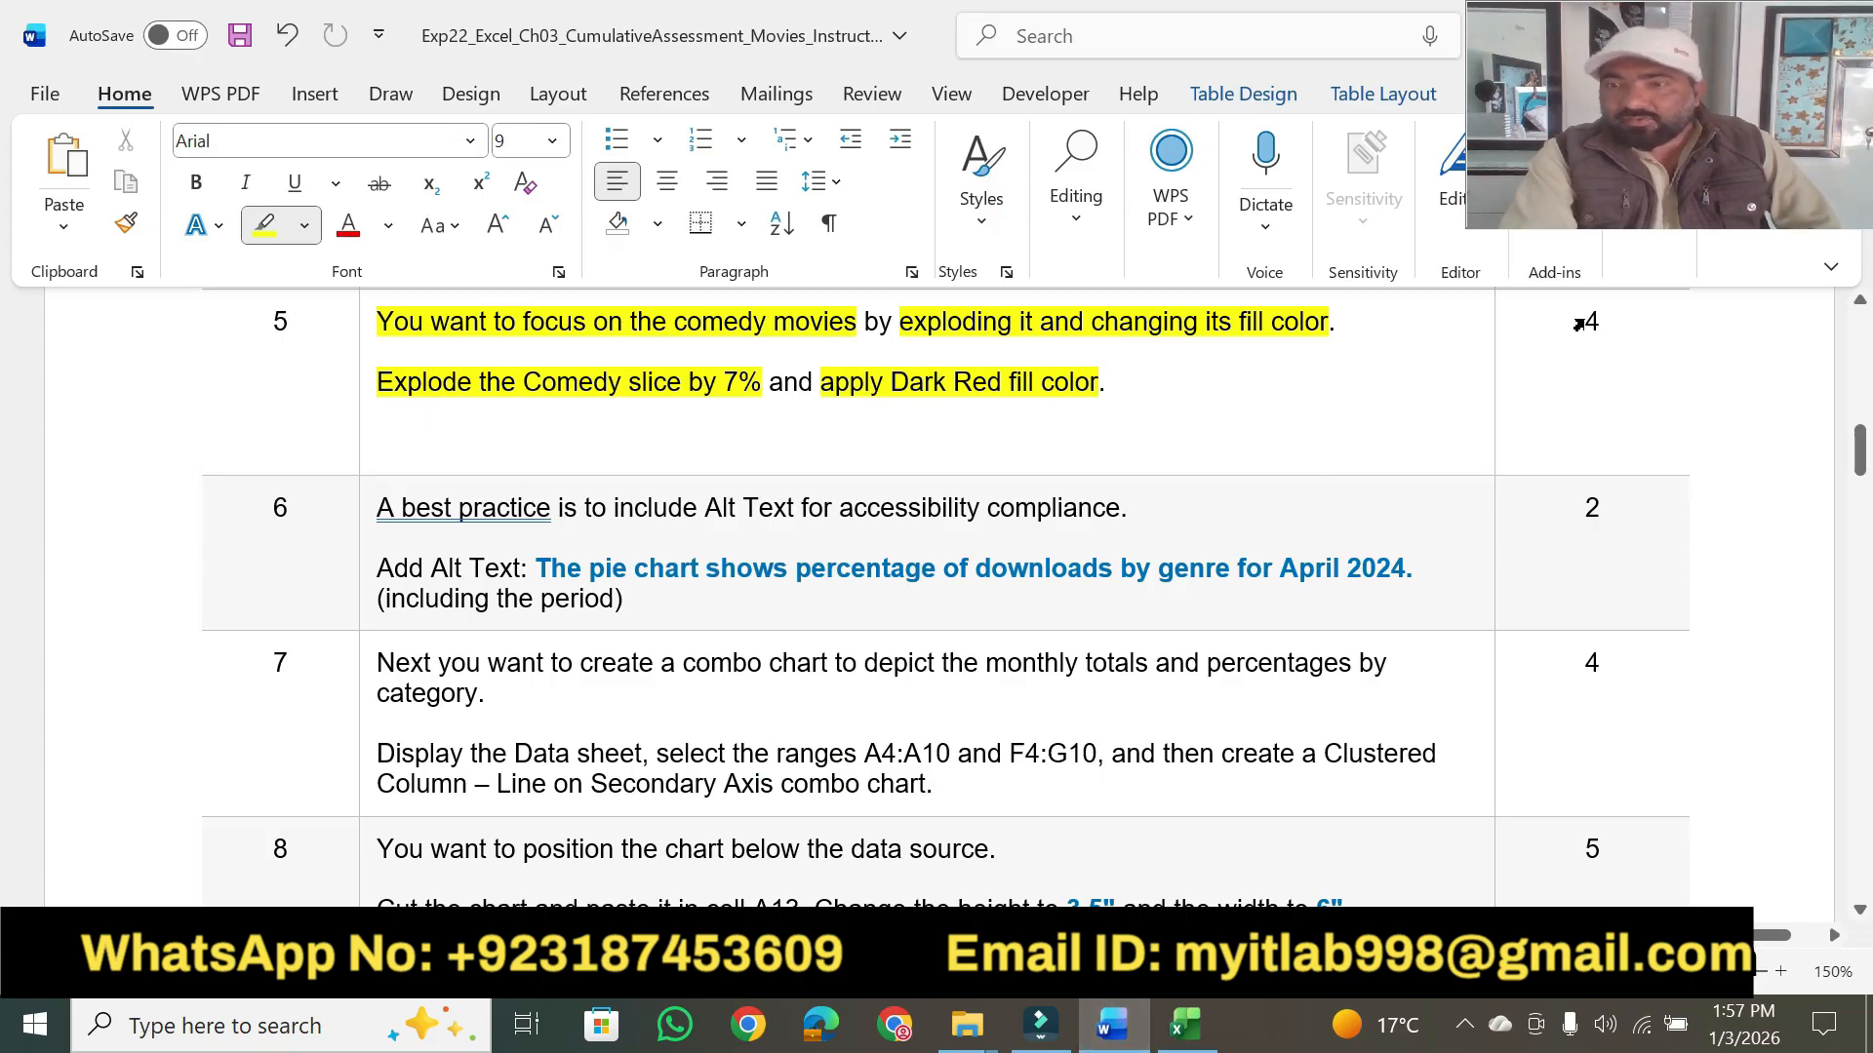
left_click_drag(1576, 325, 1601, 327)
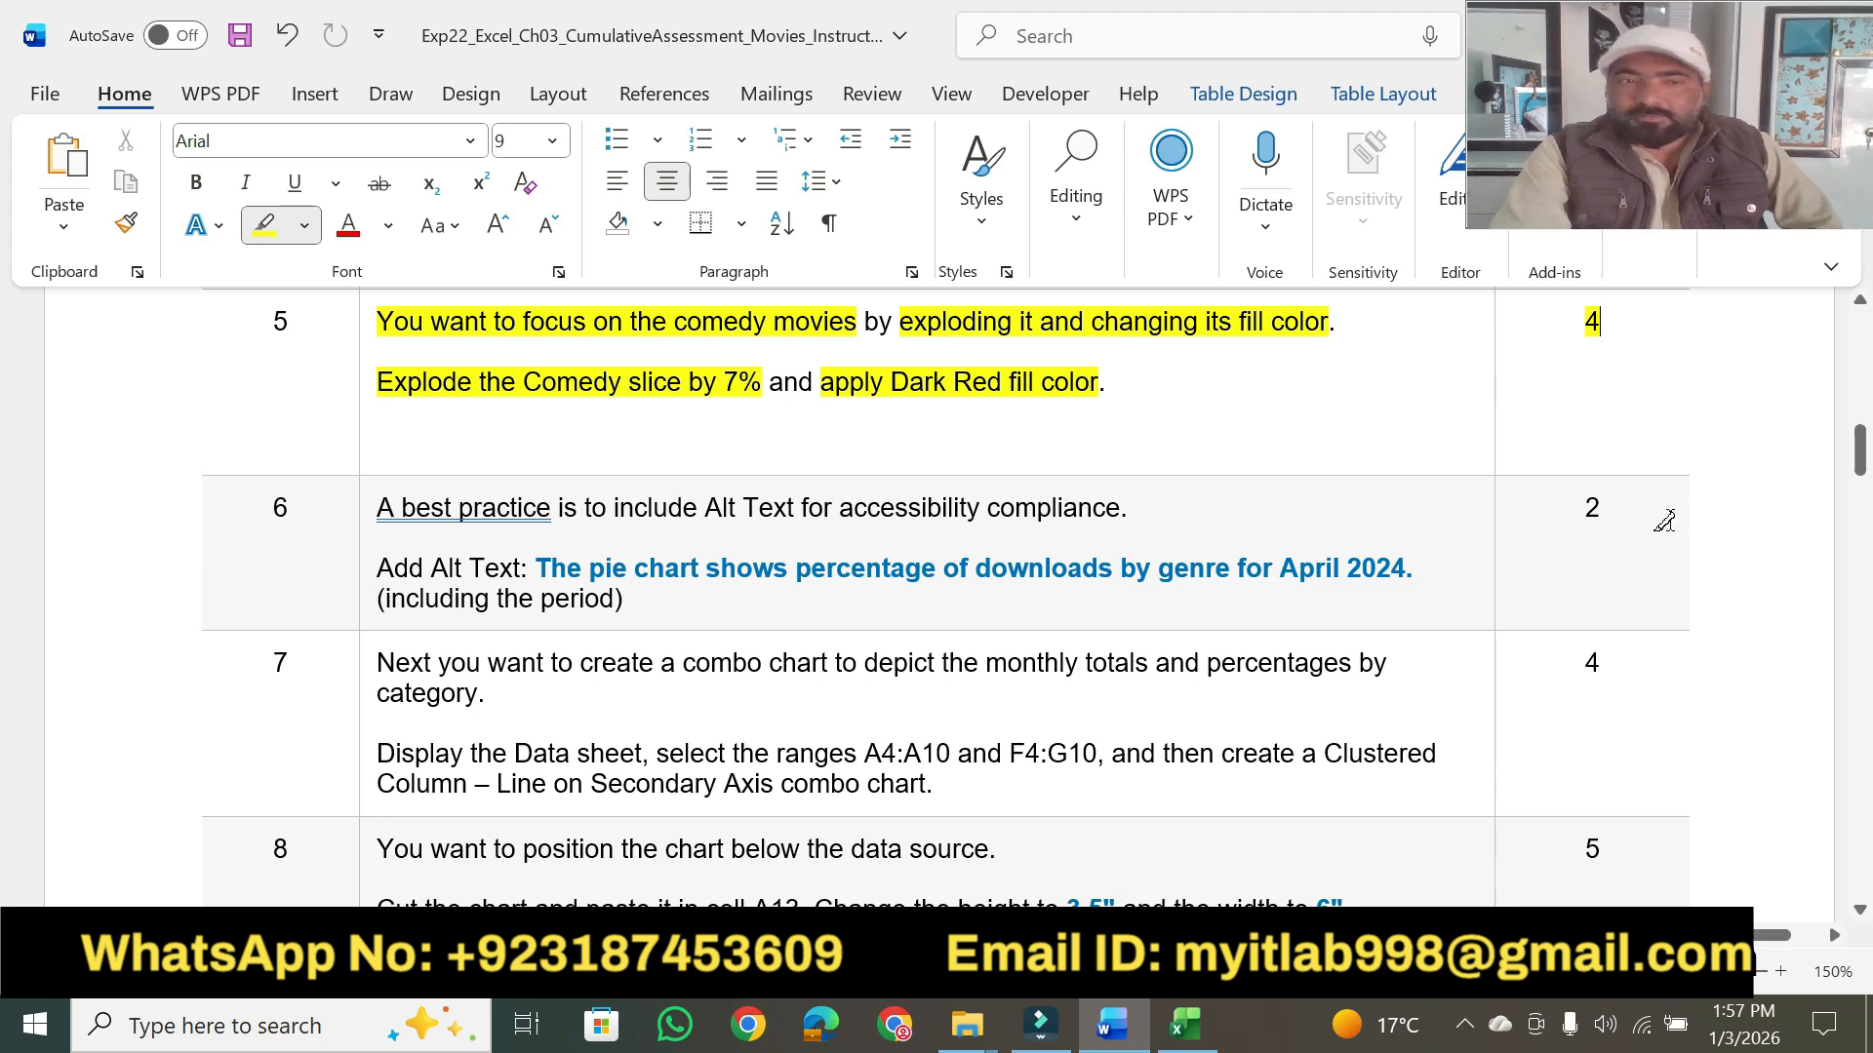
left_click(1861, 913)
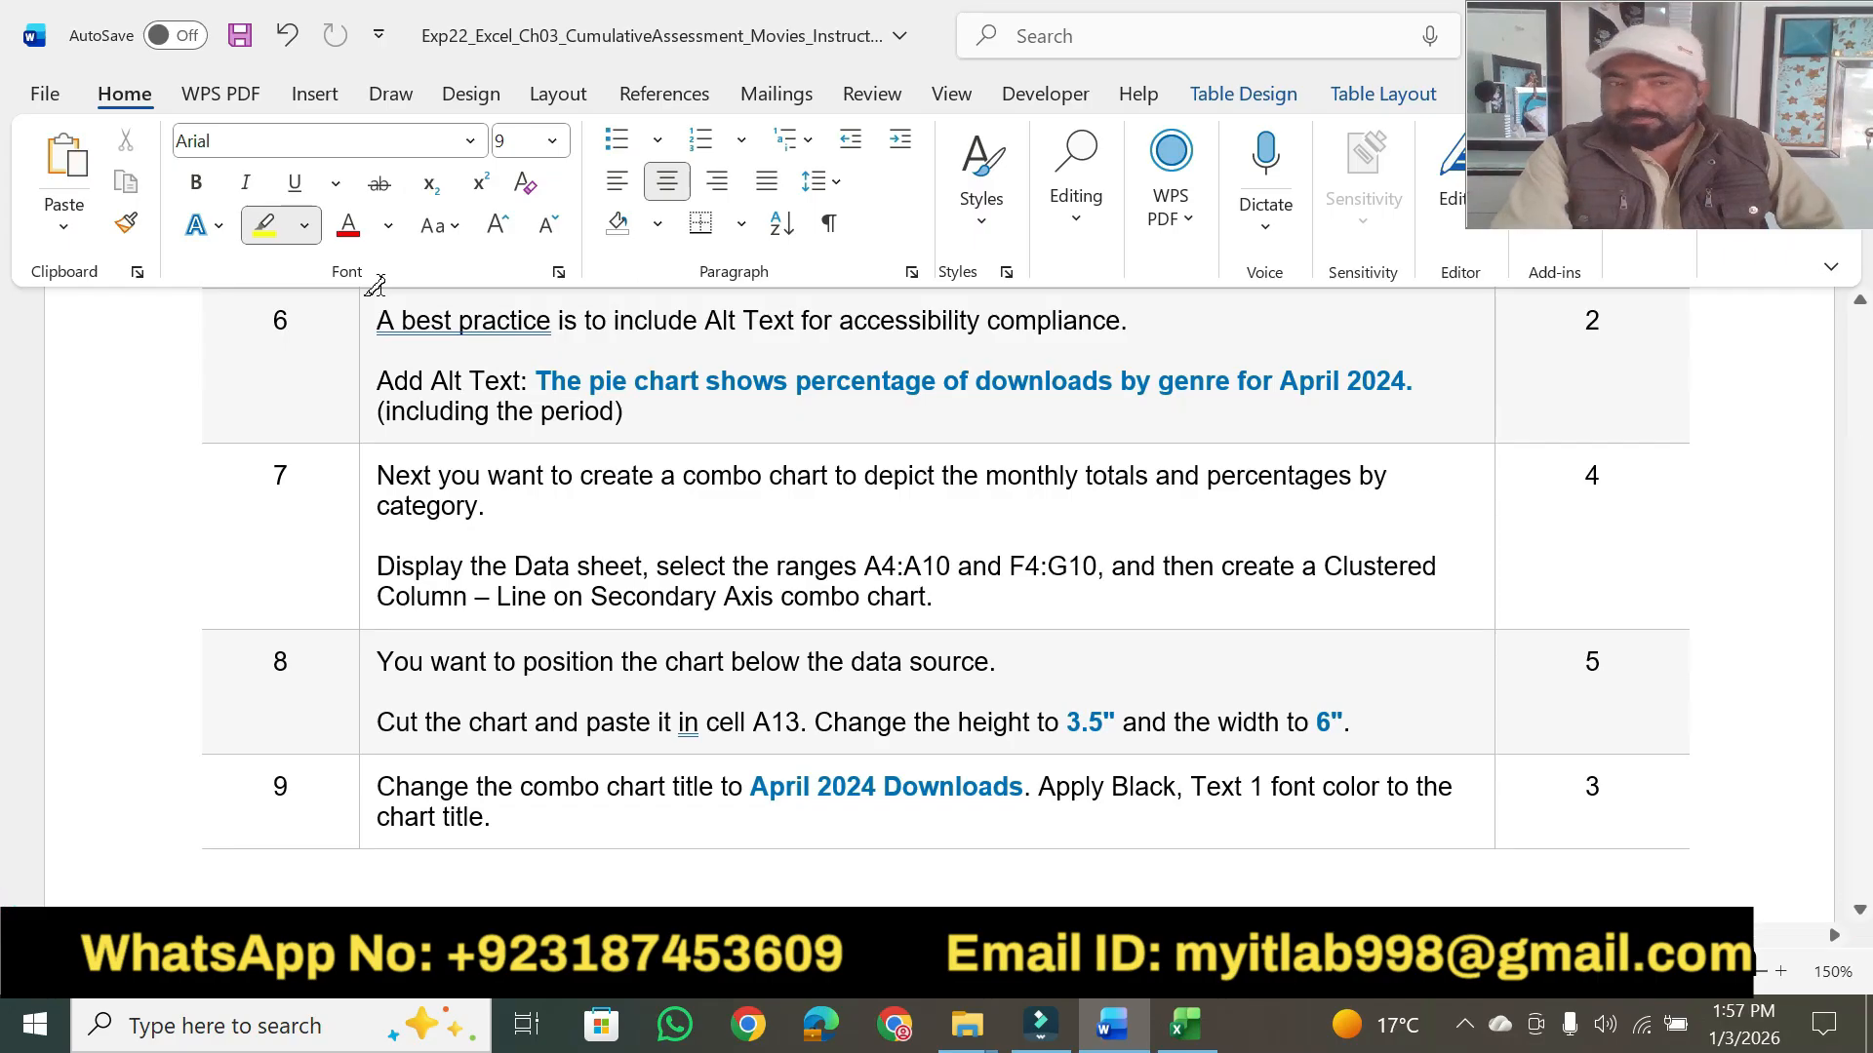
left_click_drag(377, 320, 1131, 310)
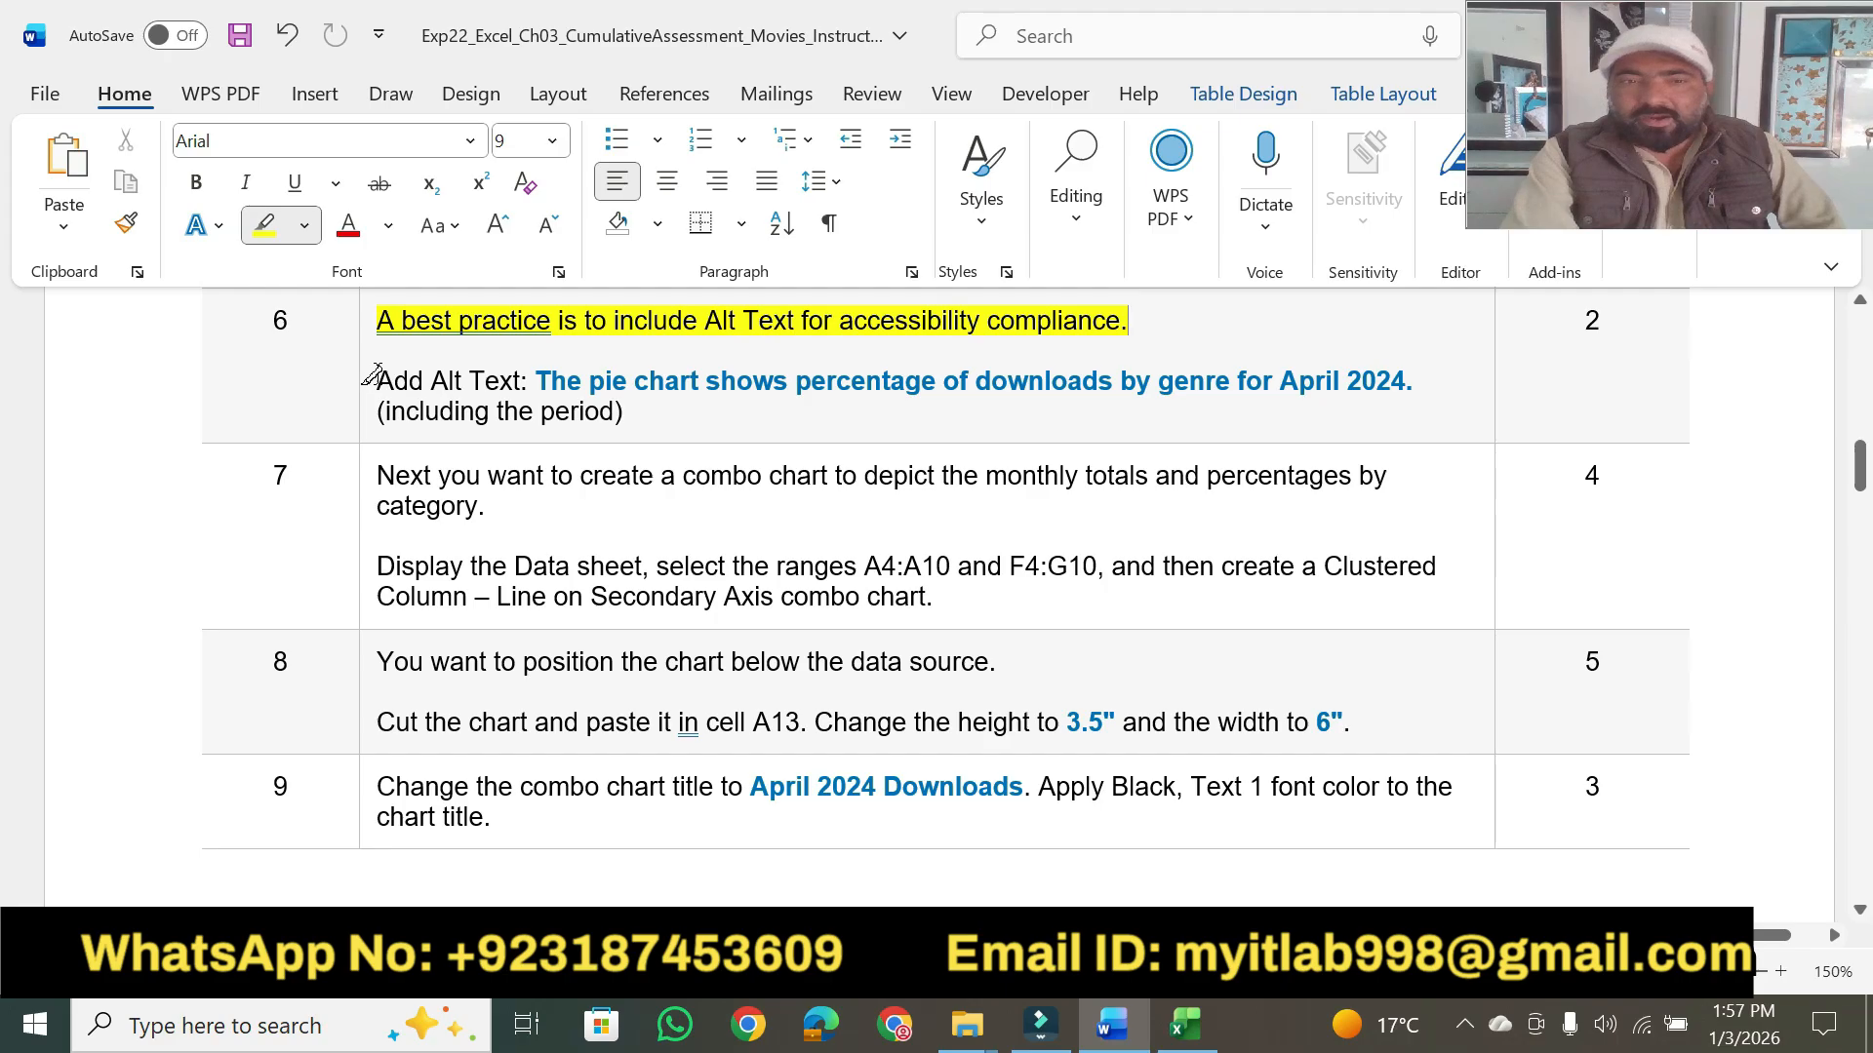
left_click_drag(375, 377, 528, 376)
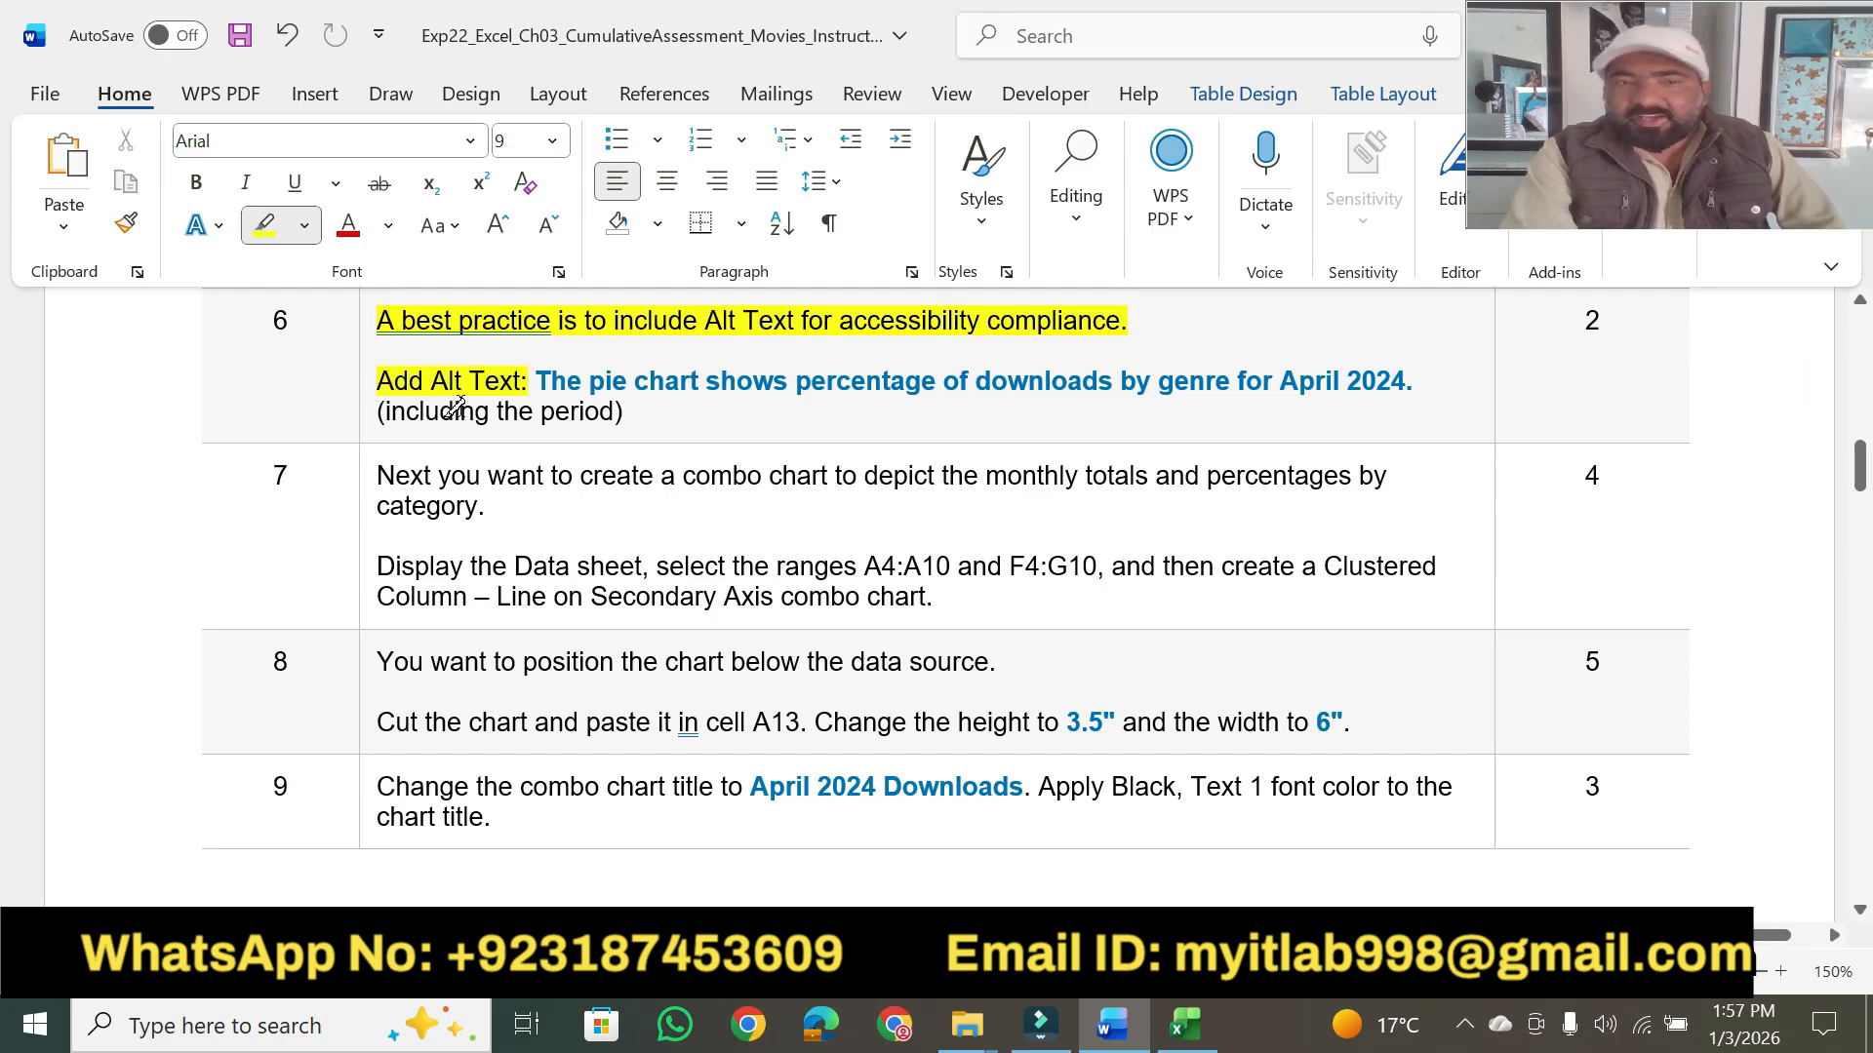
- Highlight step 6's "(including the period)" in yellow and copy the sentence "The pie chart shows percentage of downloads by genre for April 2024."
left_click_drag(377, 411, 629, 411)
key("Escape")
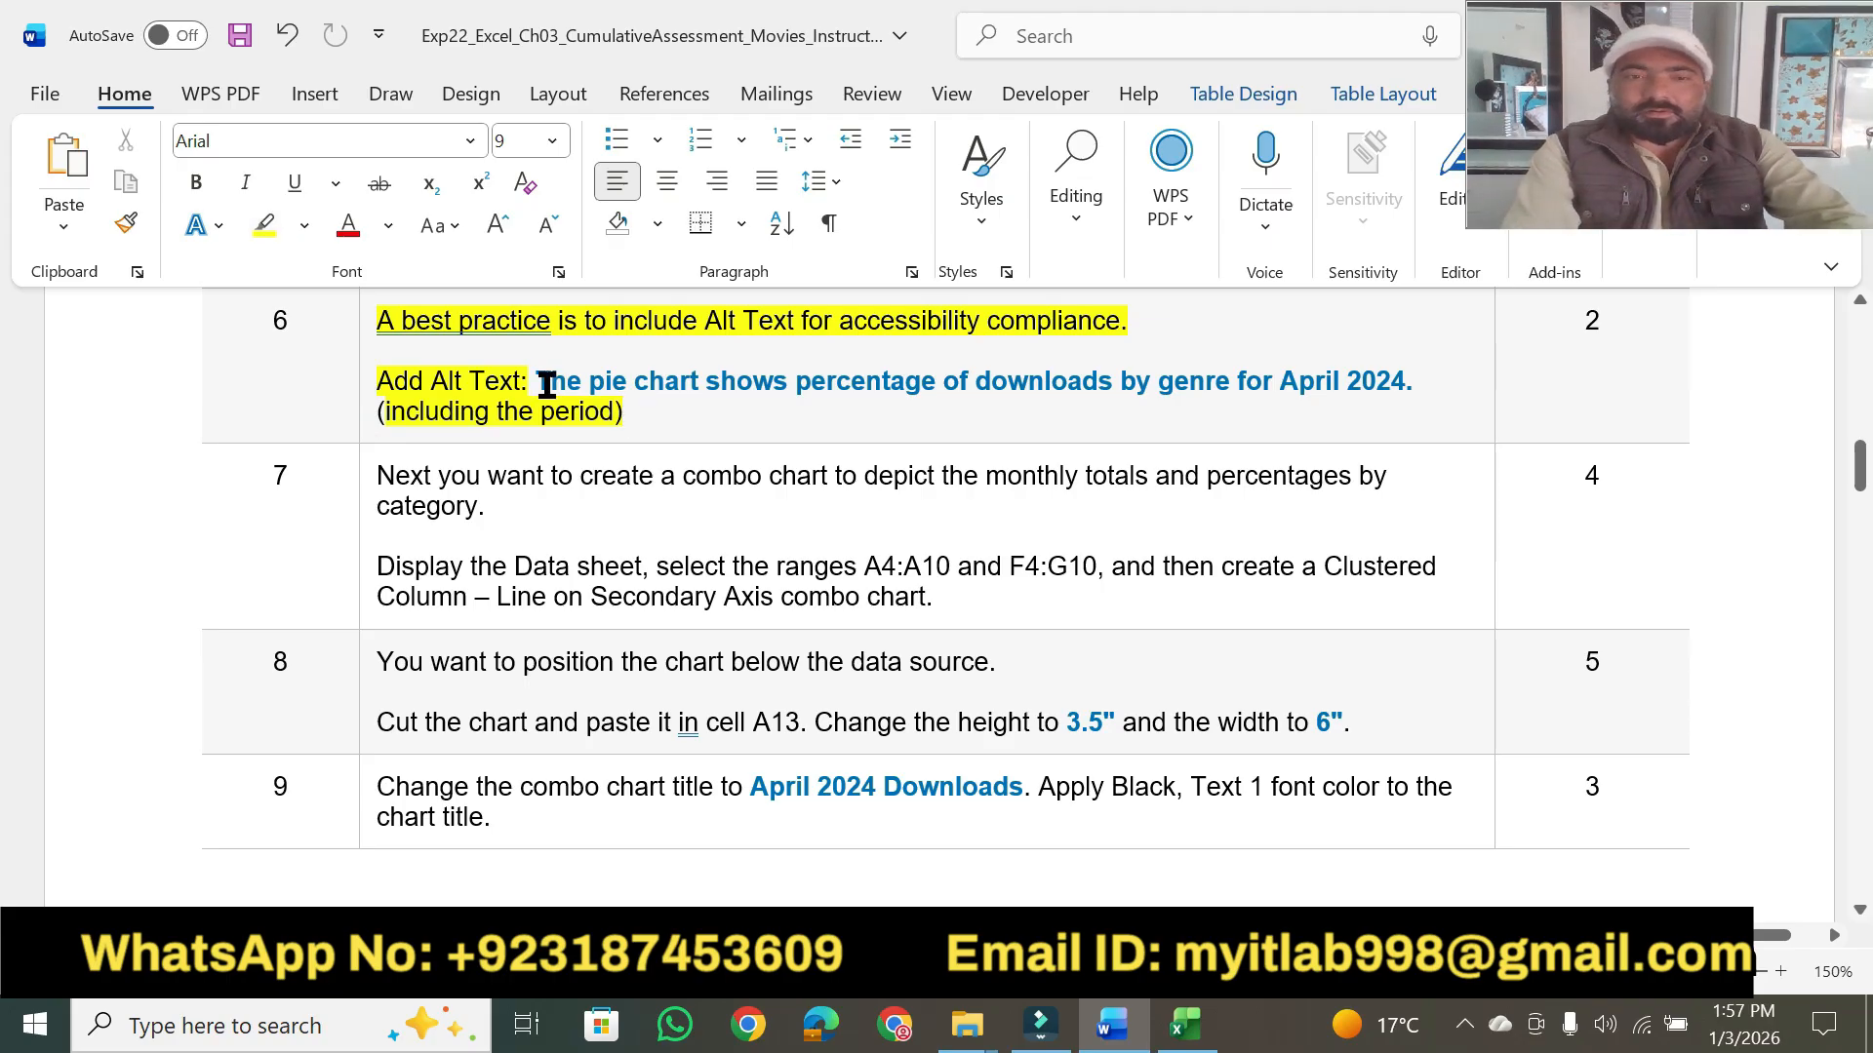
left_click_drag(582, 379, 1477, 371)
key("ctrl+c")
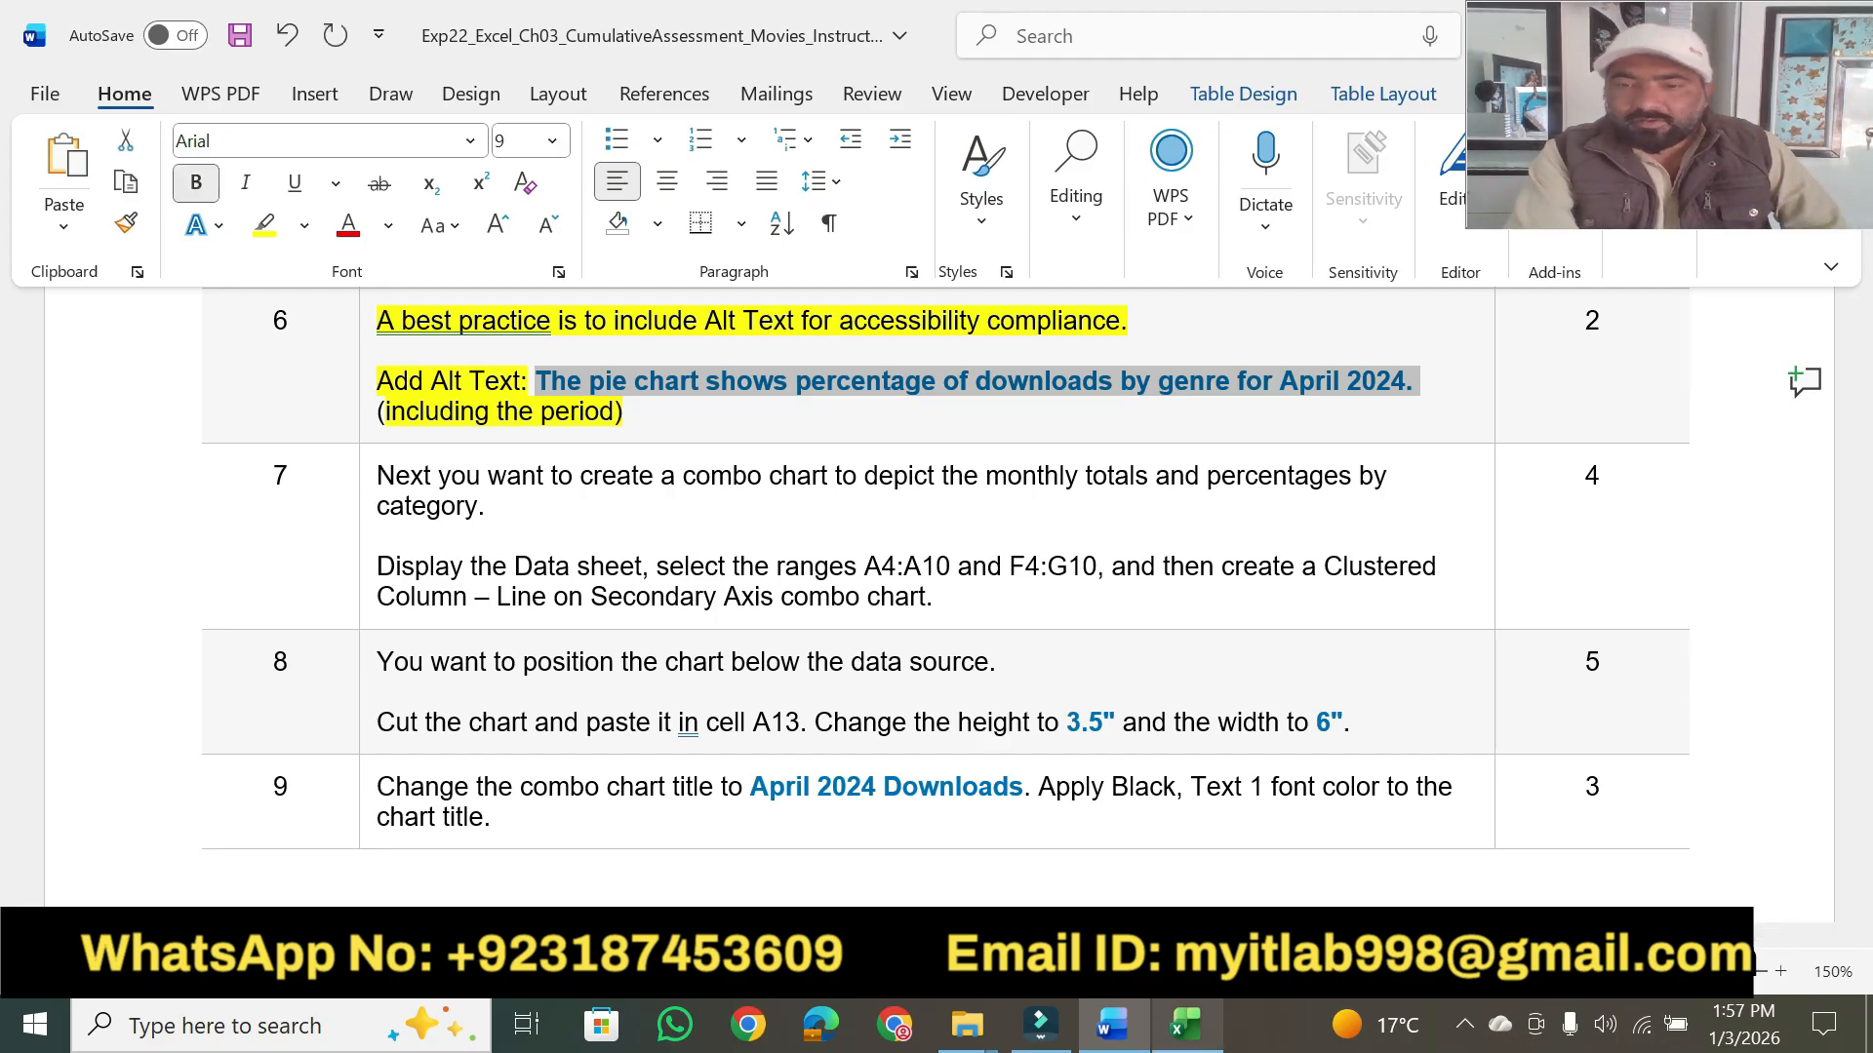
- In Excel, add the copied sentence "The pie chart shows percentage of downloads by genre for April 2024." as the pie chart's Alt Text and close the Alt Text options
left_click(1185, 1024)
left_click(1259, 417)
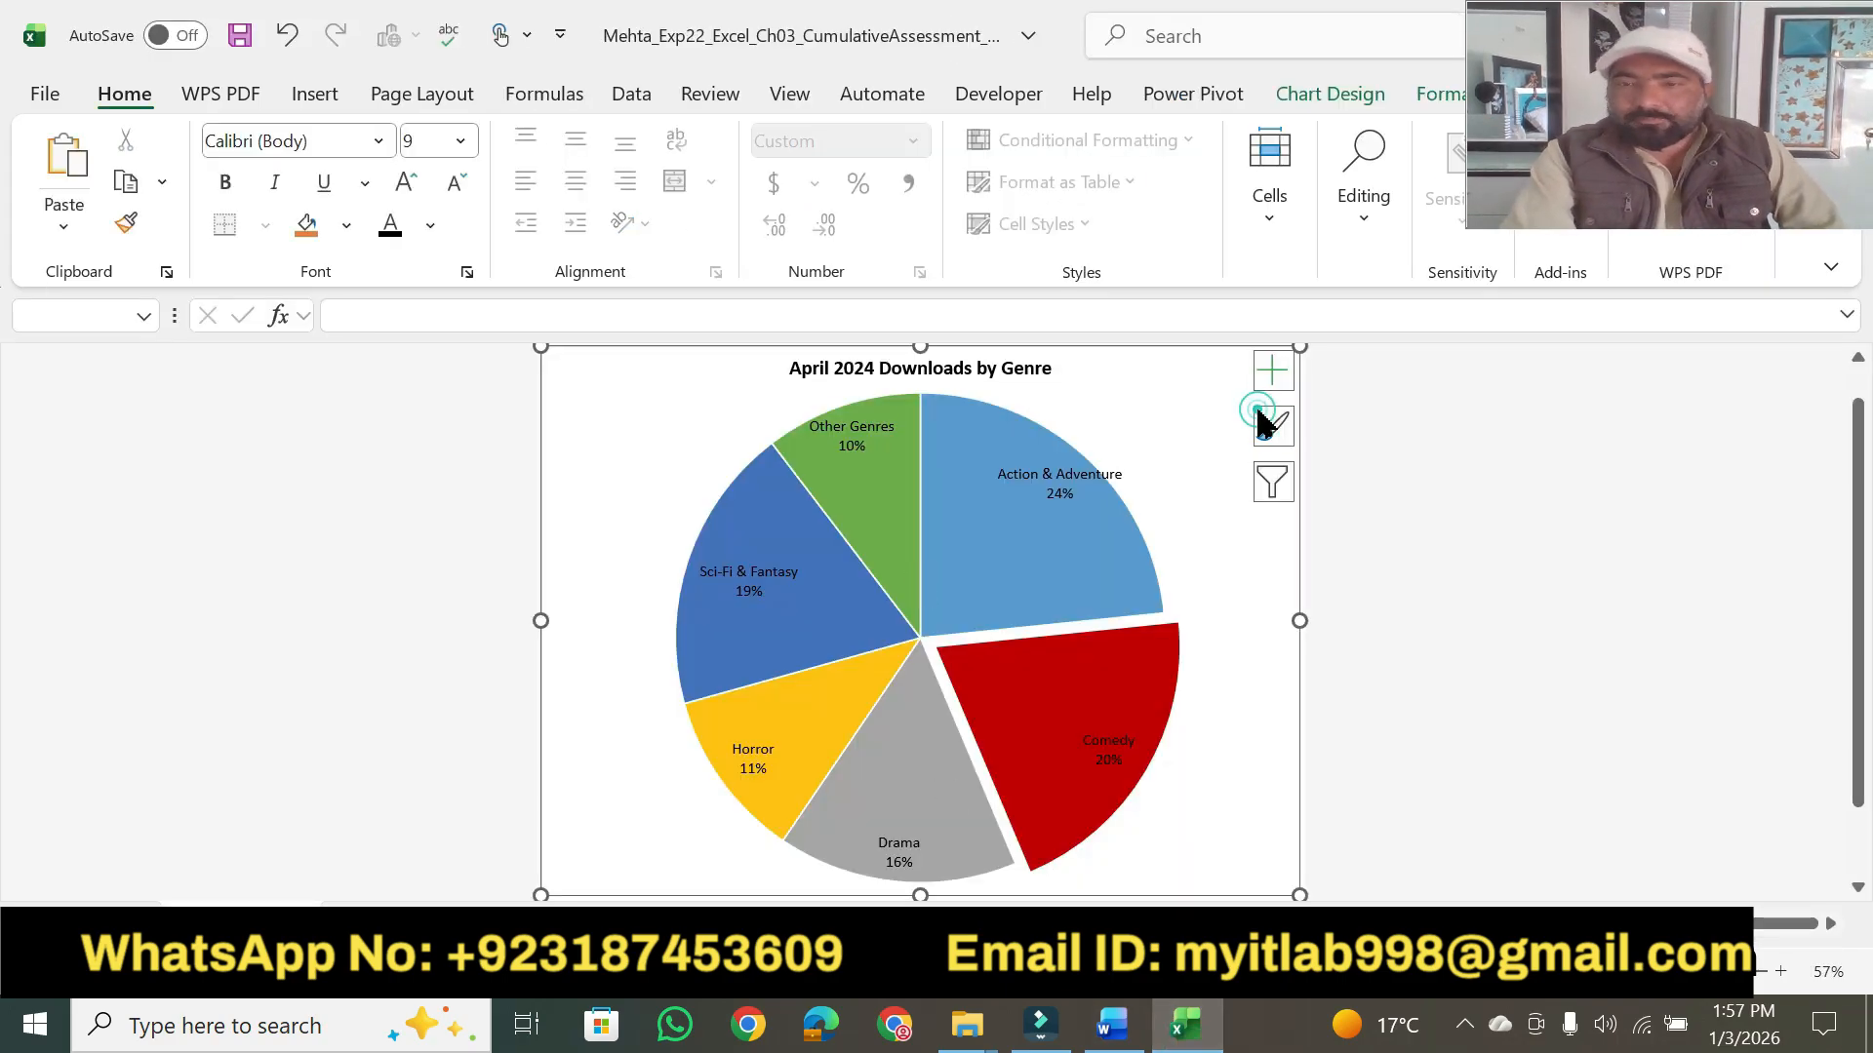
right_click(1201, 390)
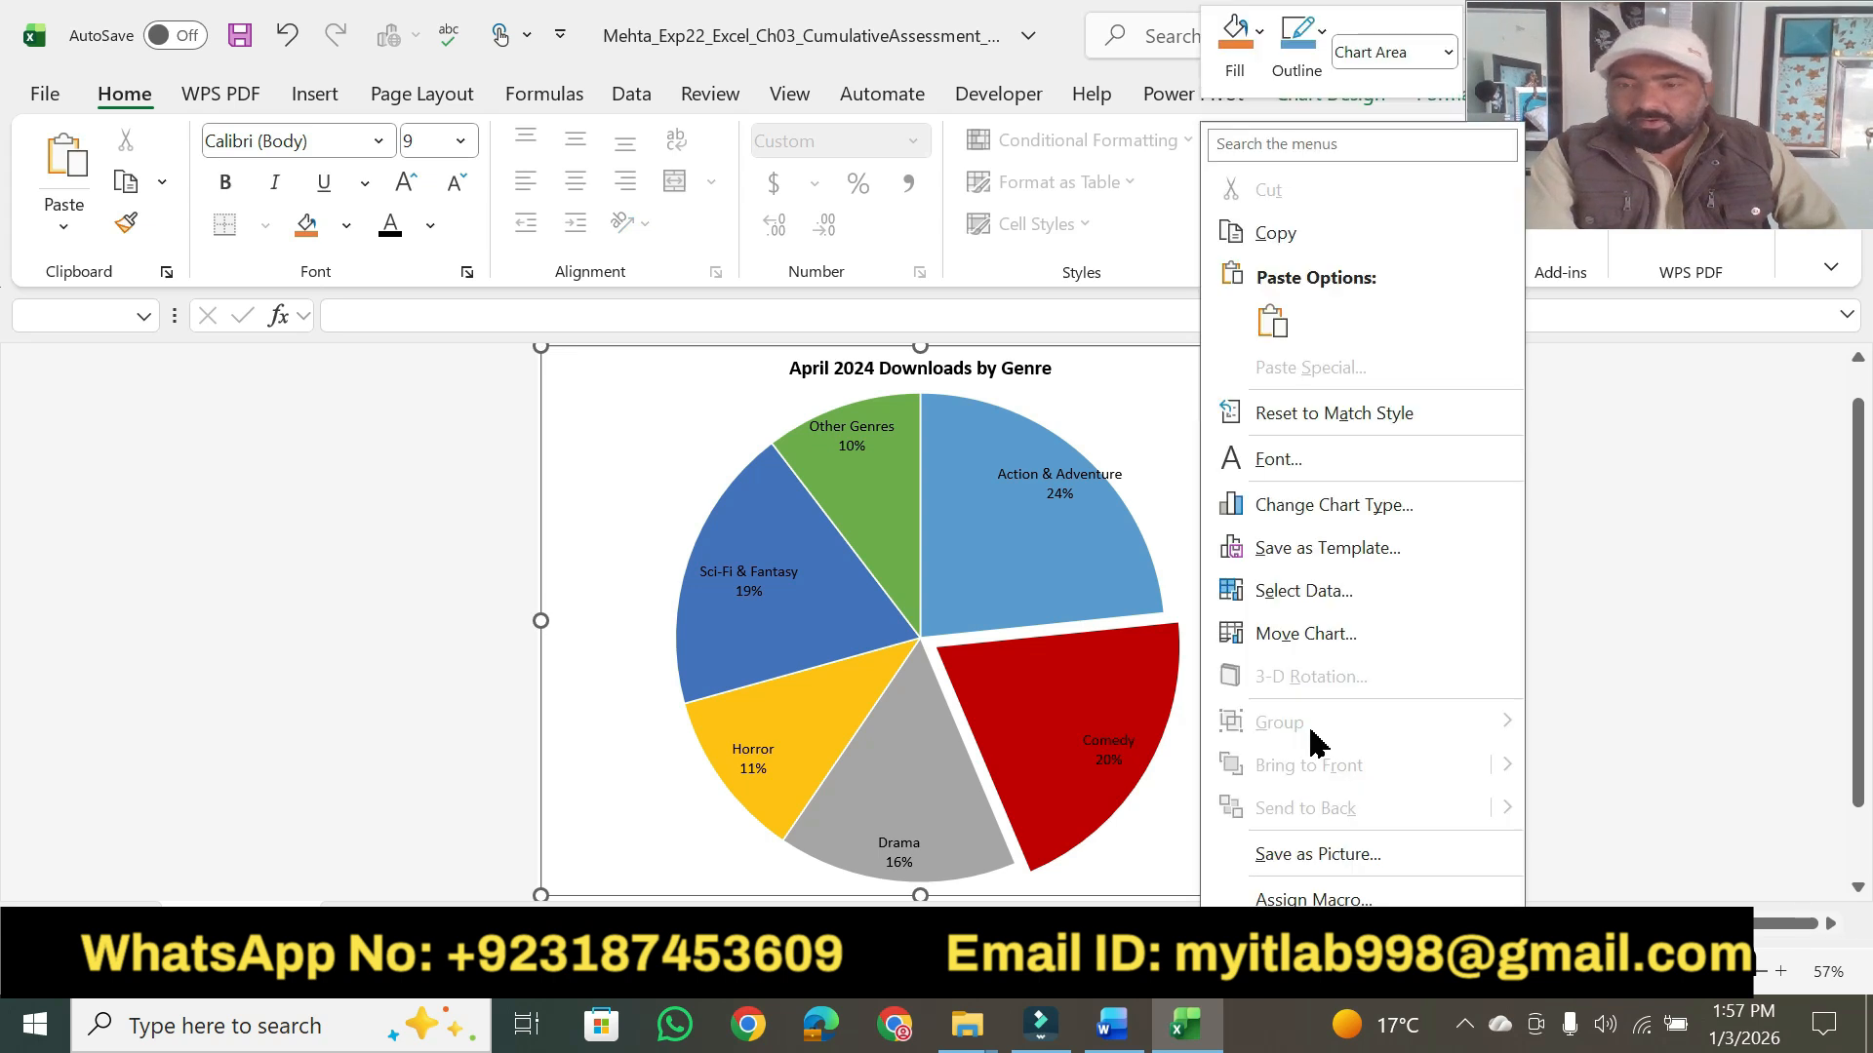
scroll(1319, 883, "down", 1)
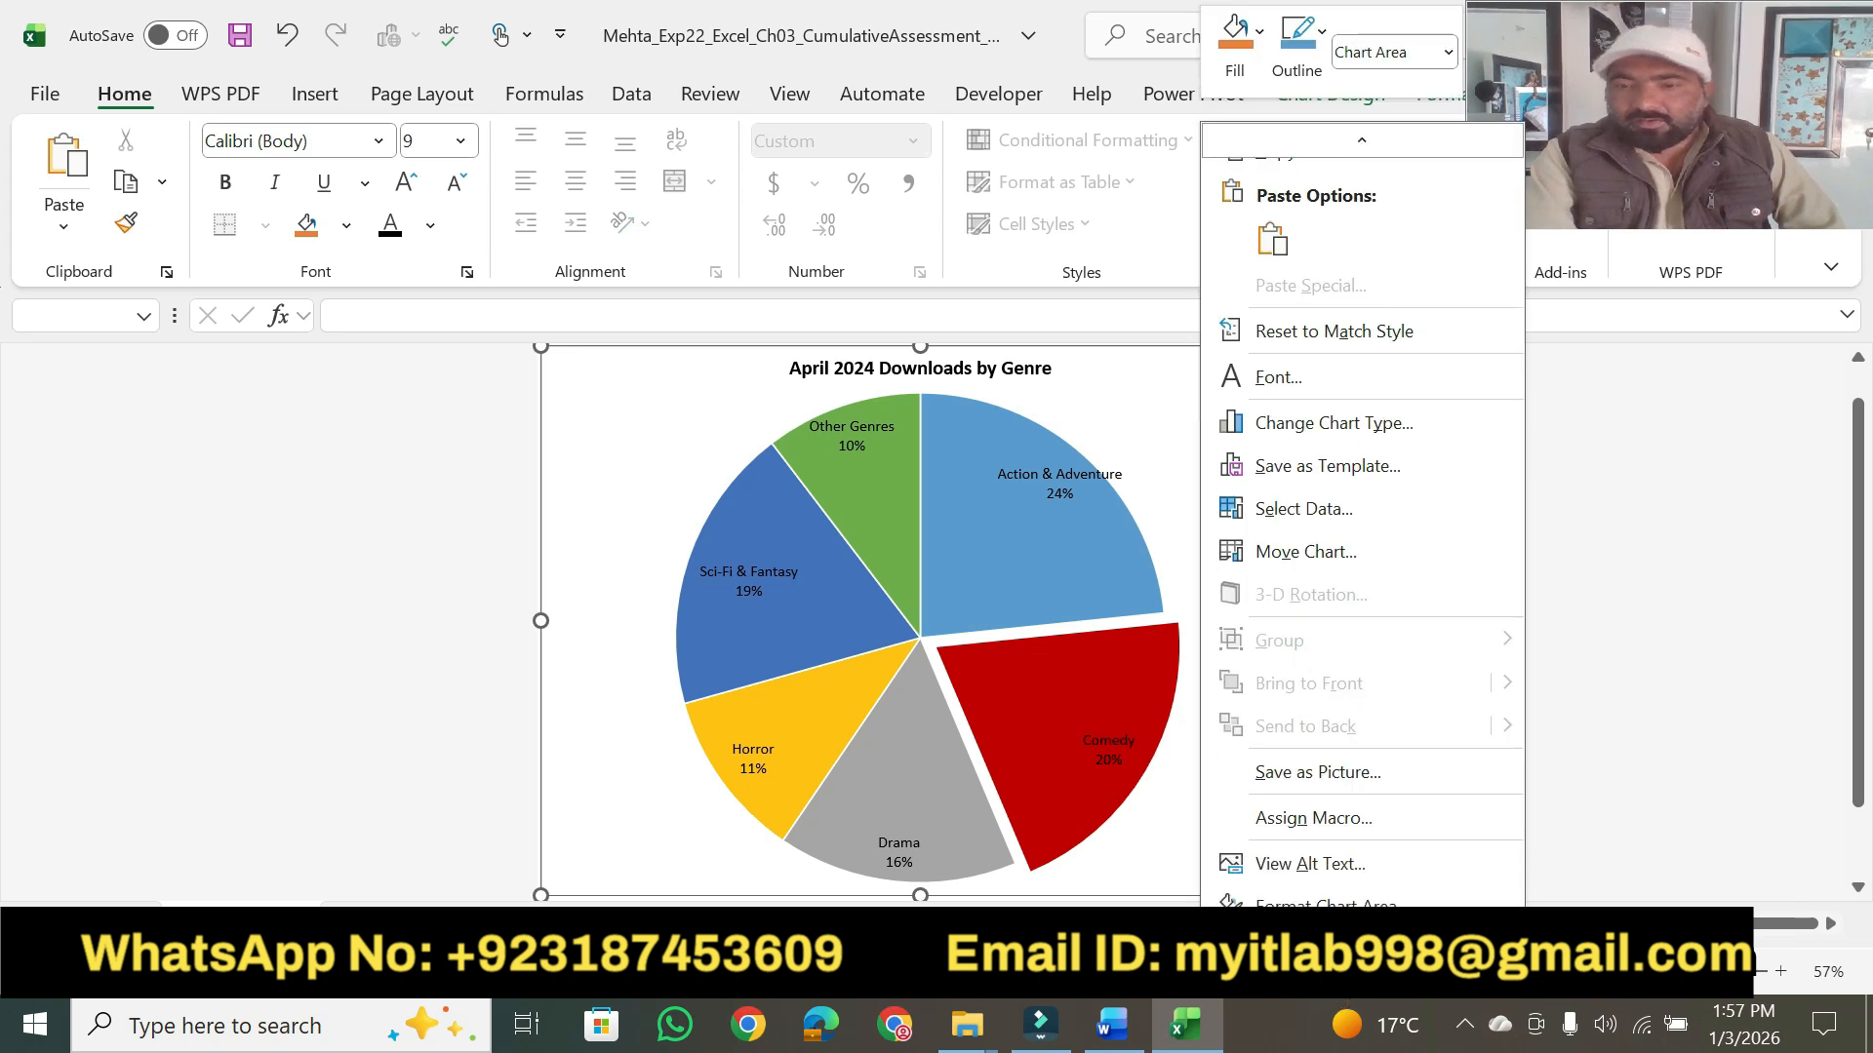
left_click(1310, 864)
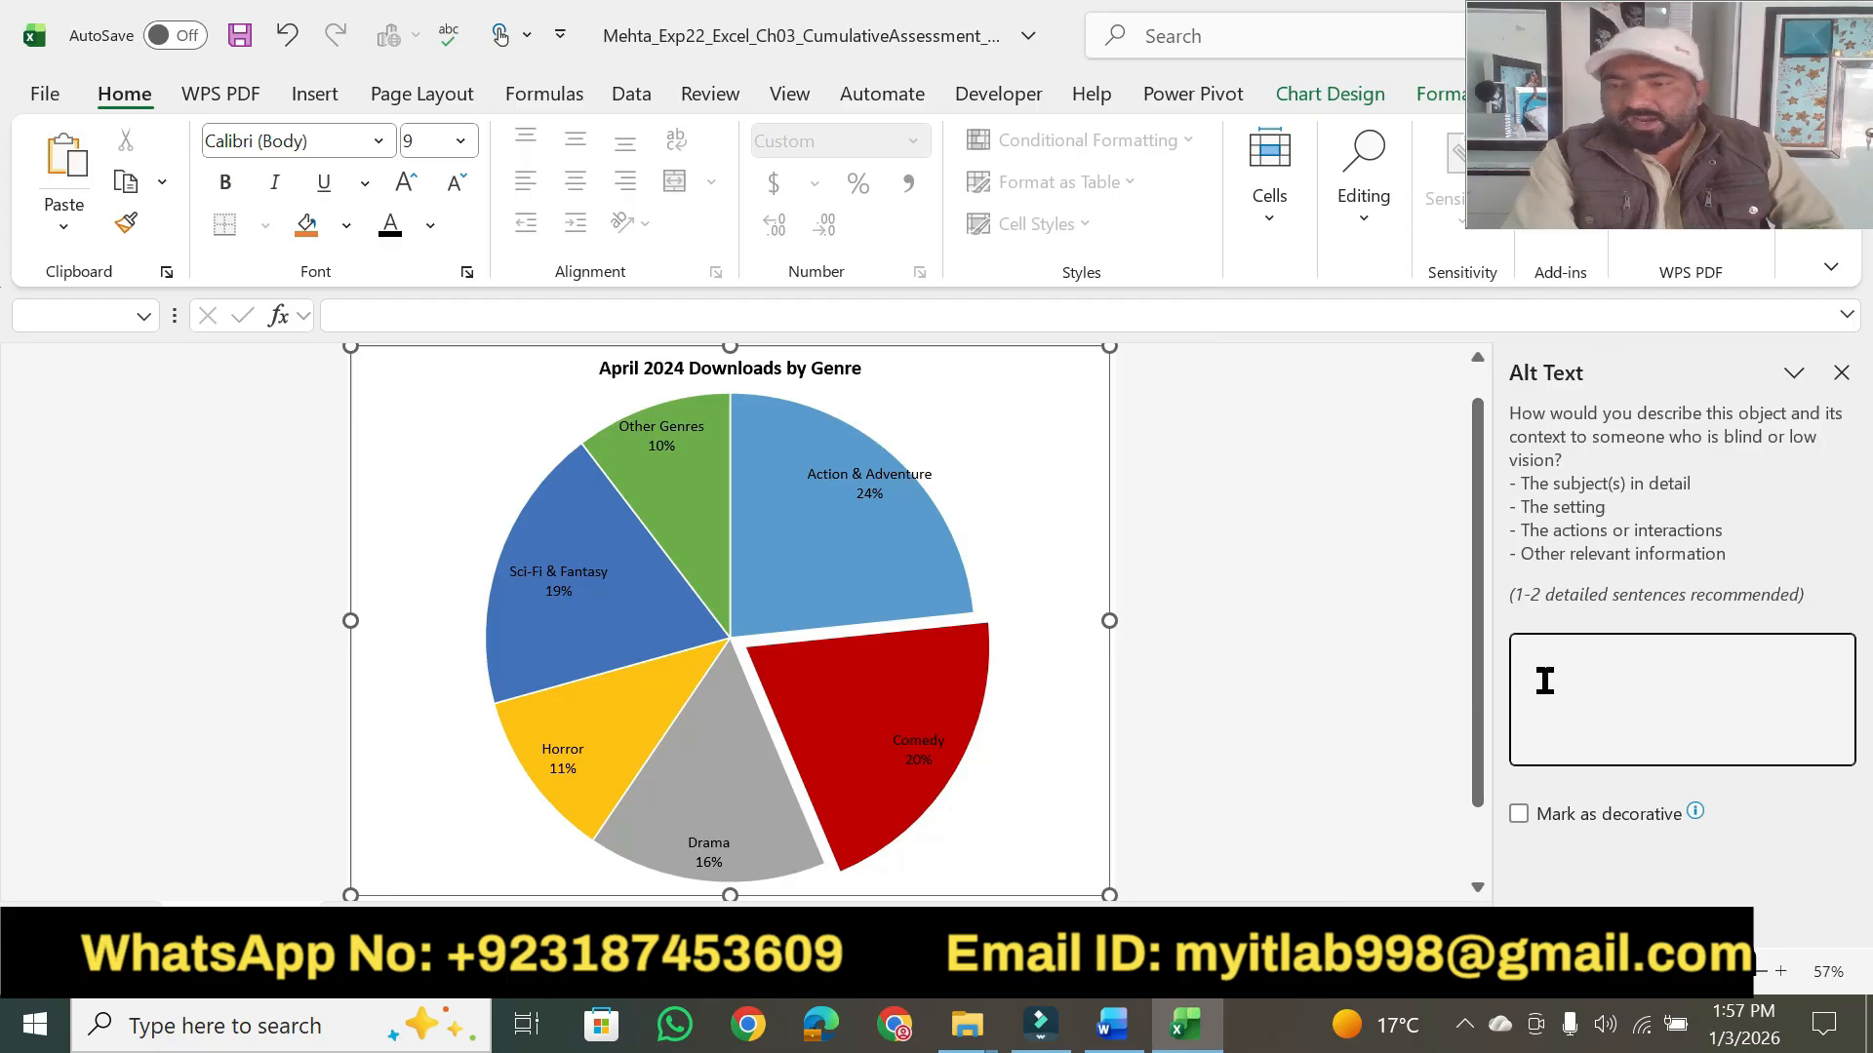
key("ctrl+v")
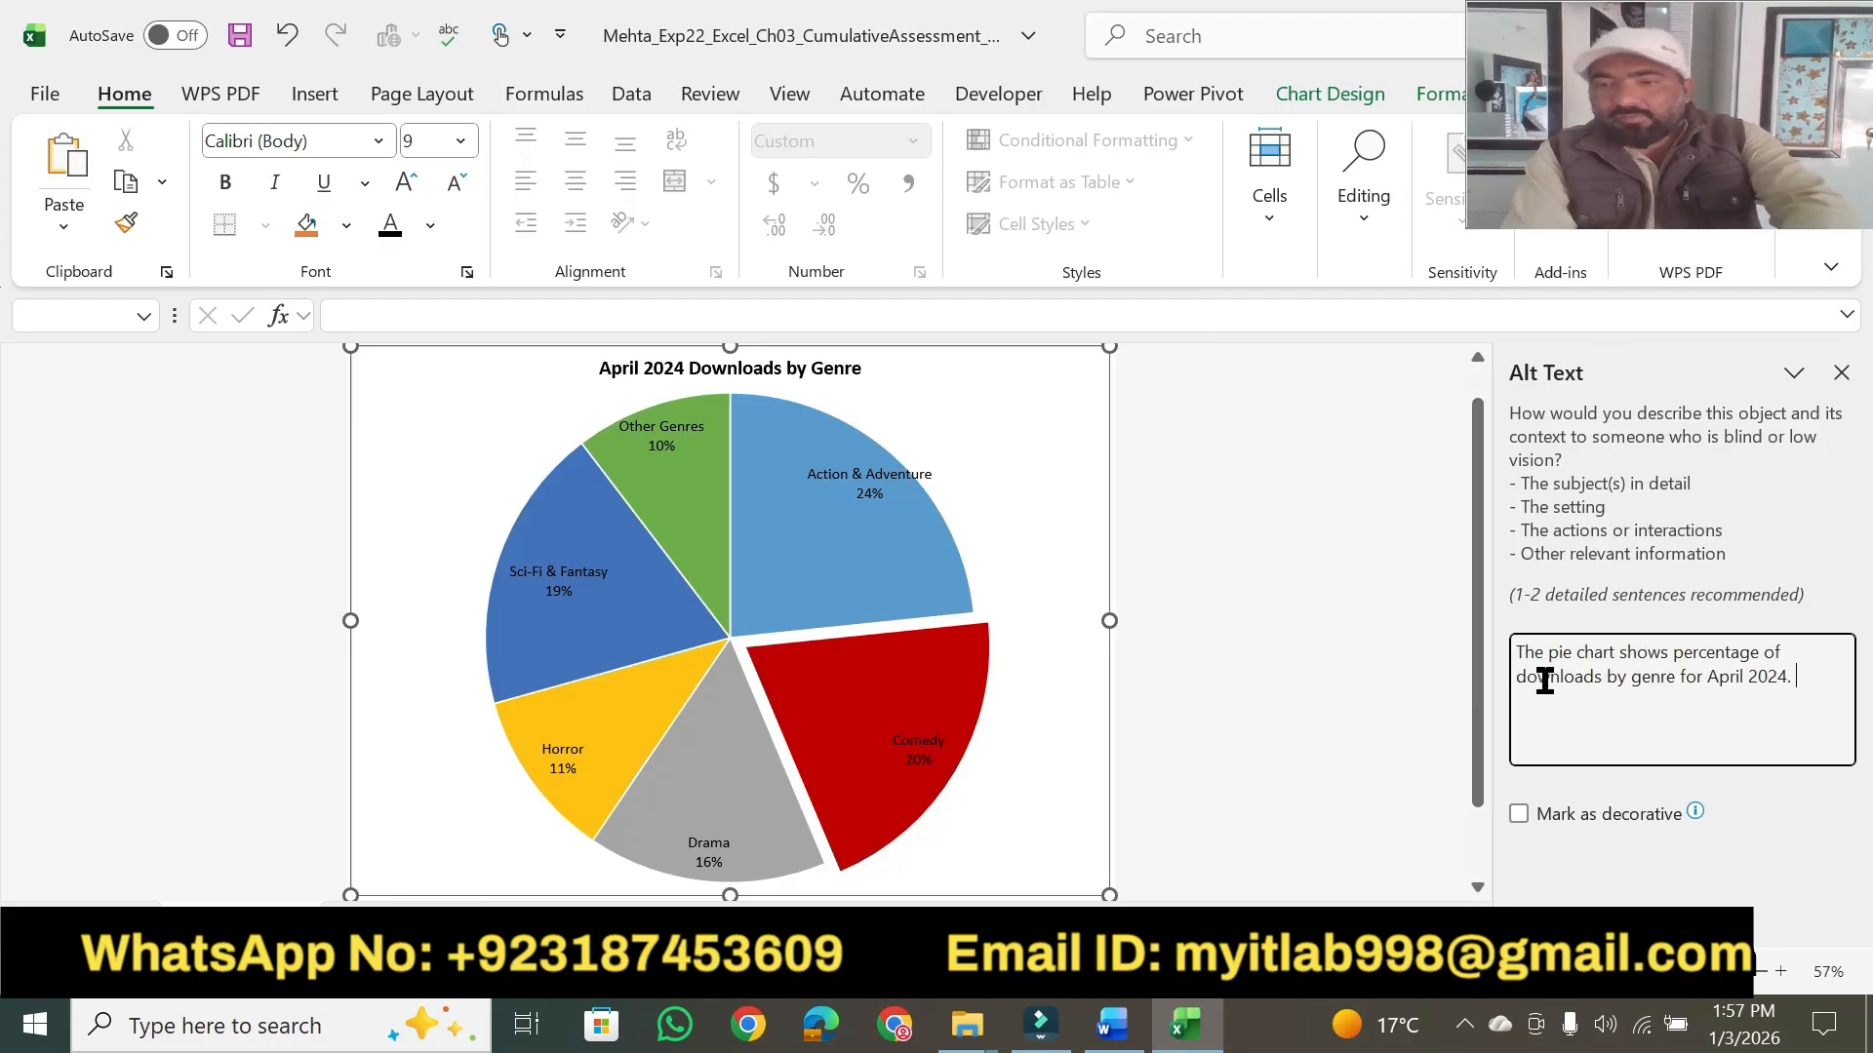
left_click(1392, 499)
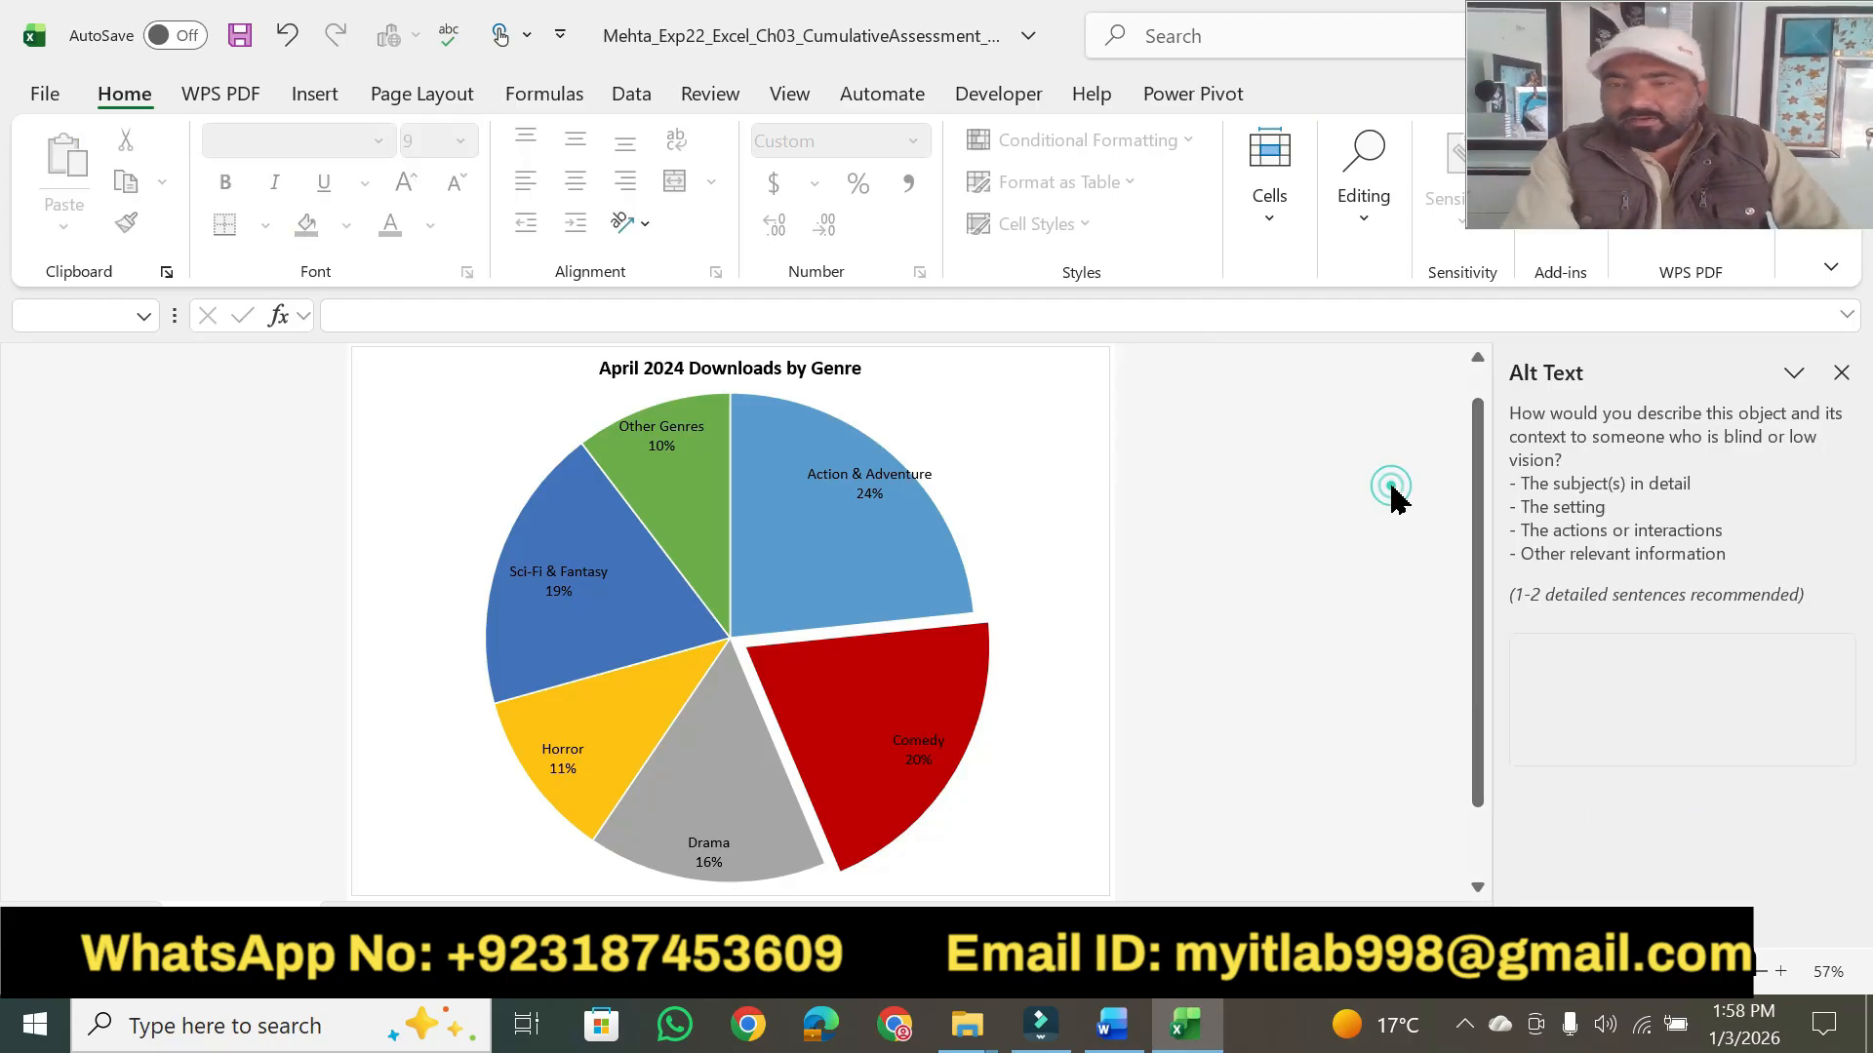
left_click(1843, 375)
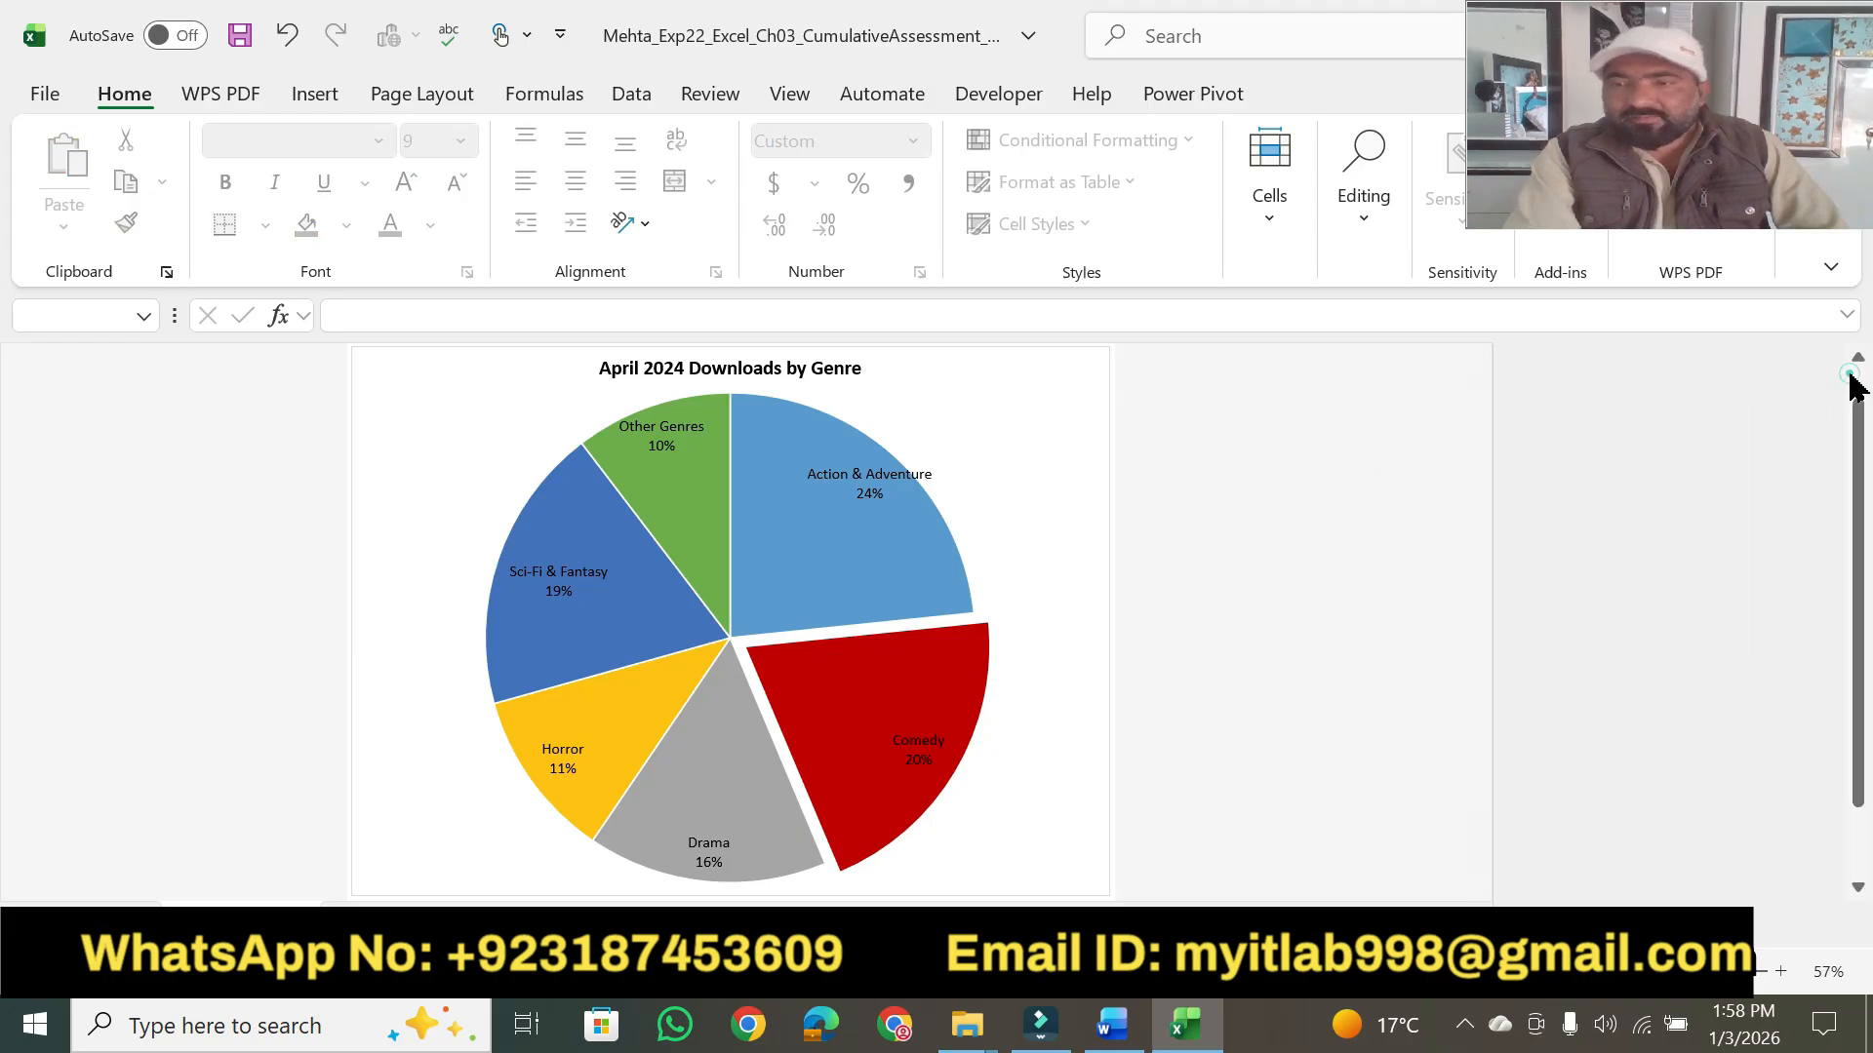
- Return to Word and highlight step 6's point value in yellow
left_click(1115, 1026)
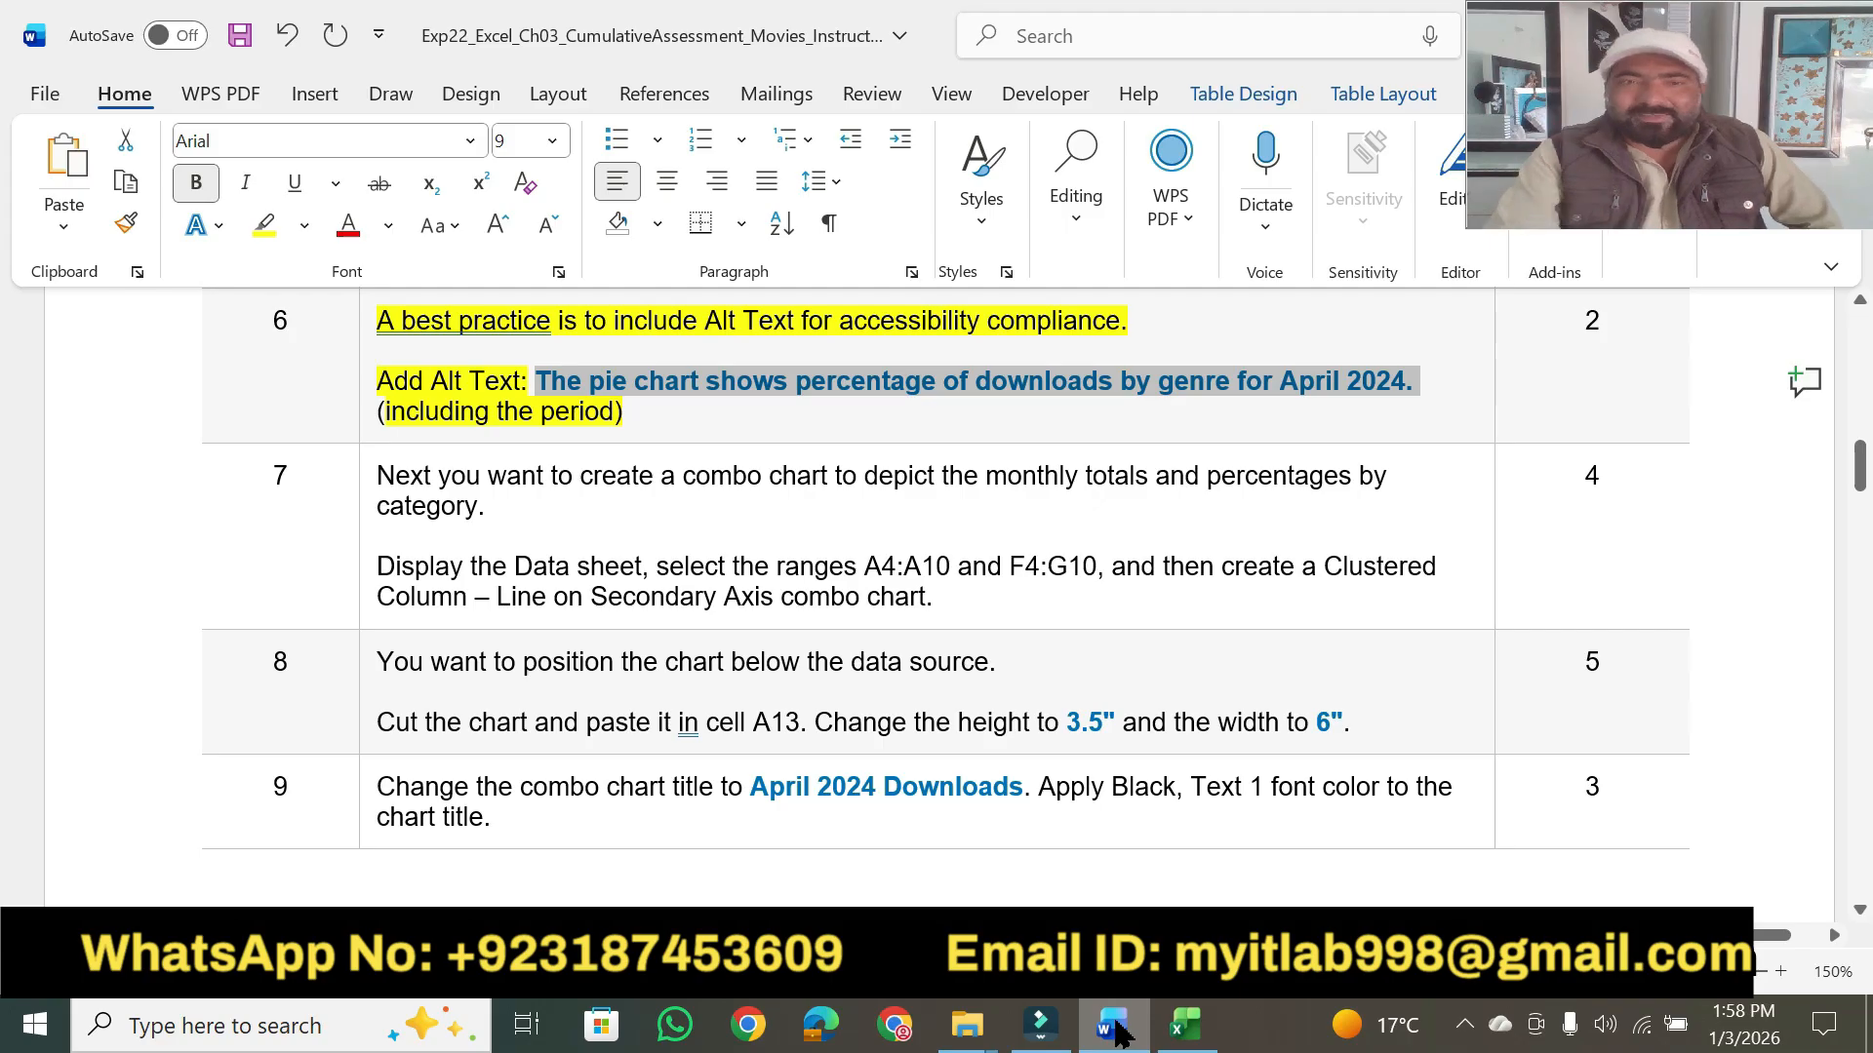
left_click(742, 422)
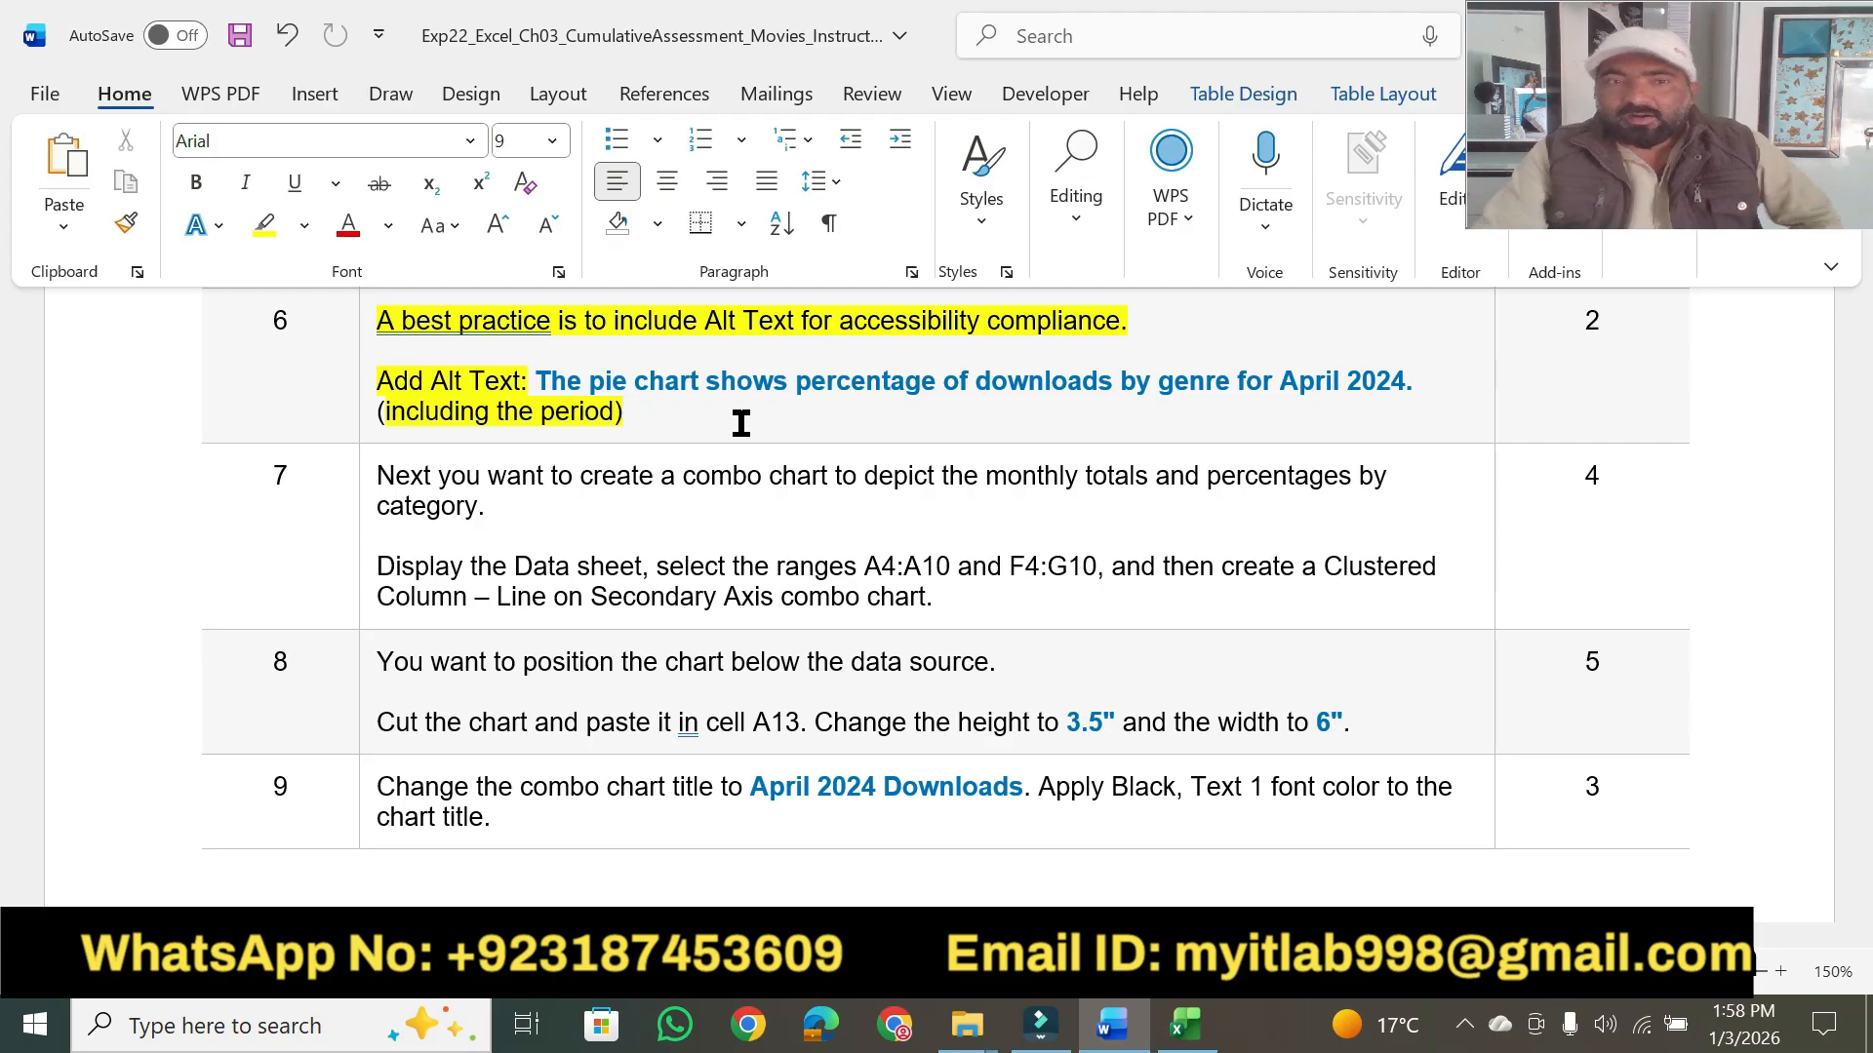
left_click(261, 234)
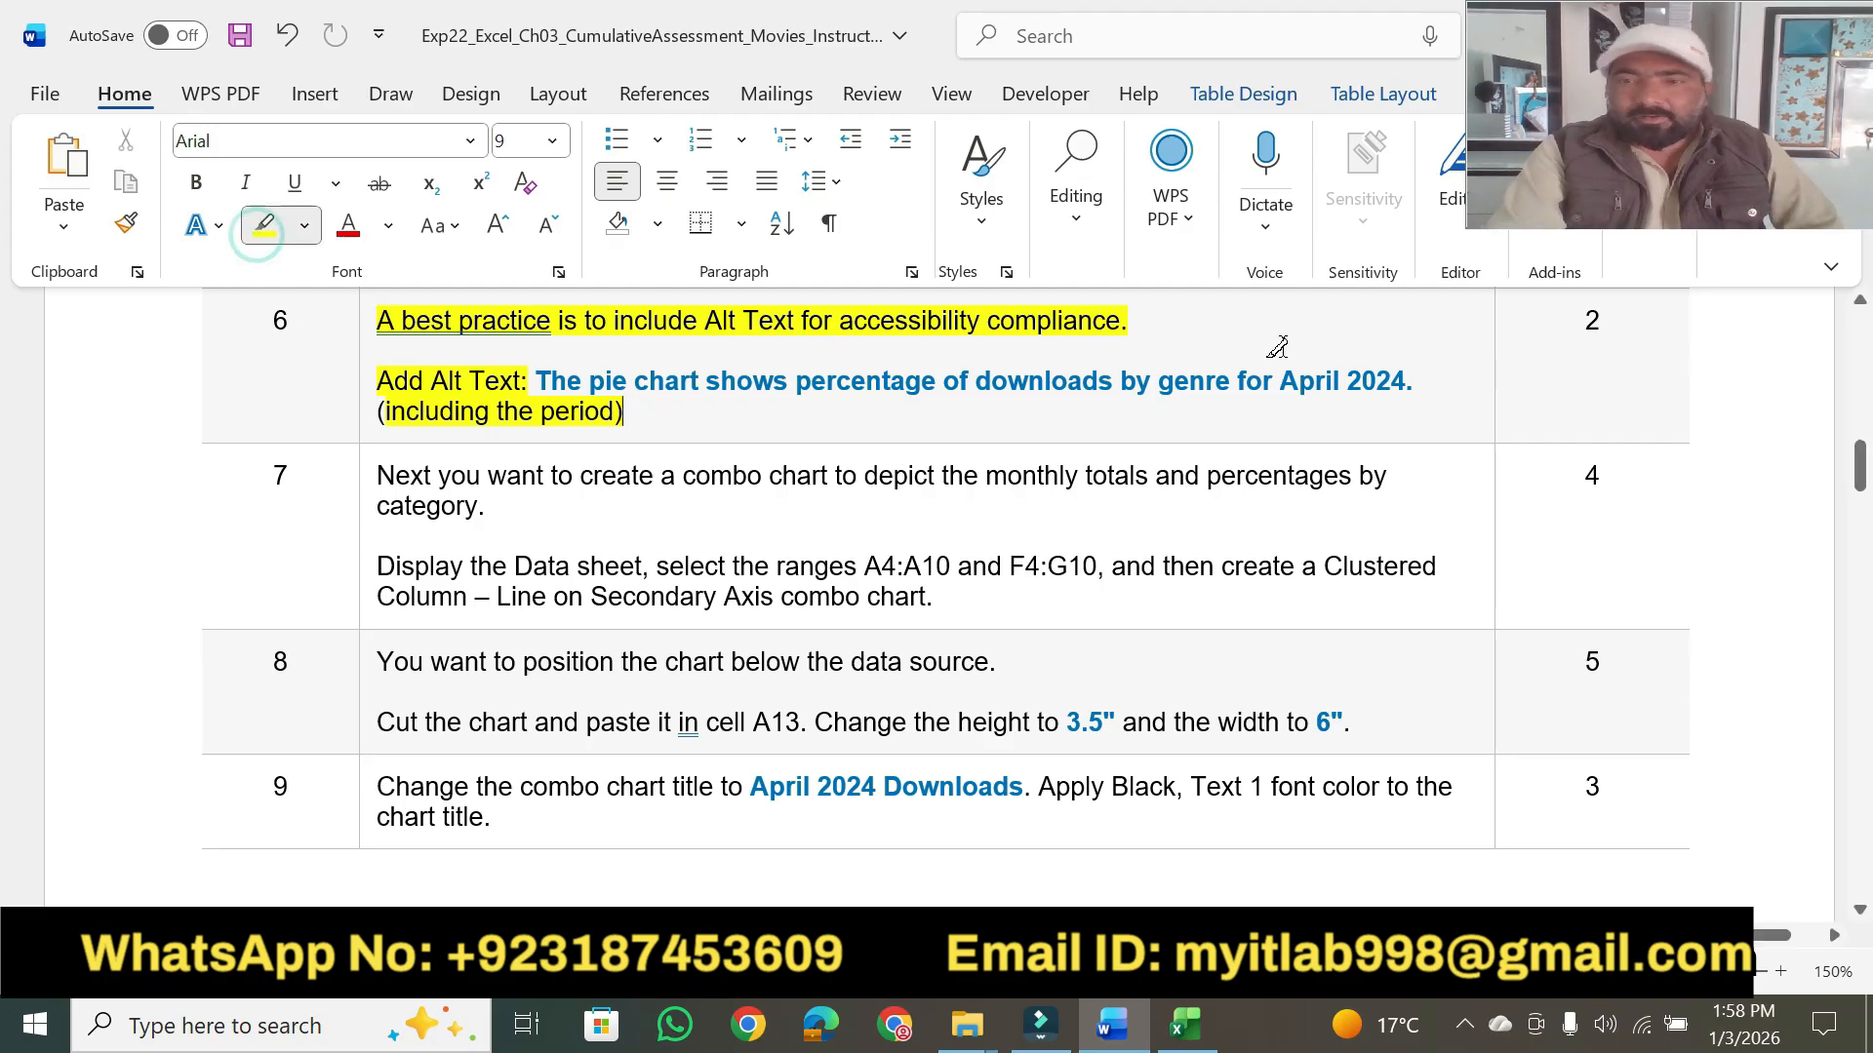
left_click(1585, 327)
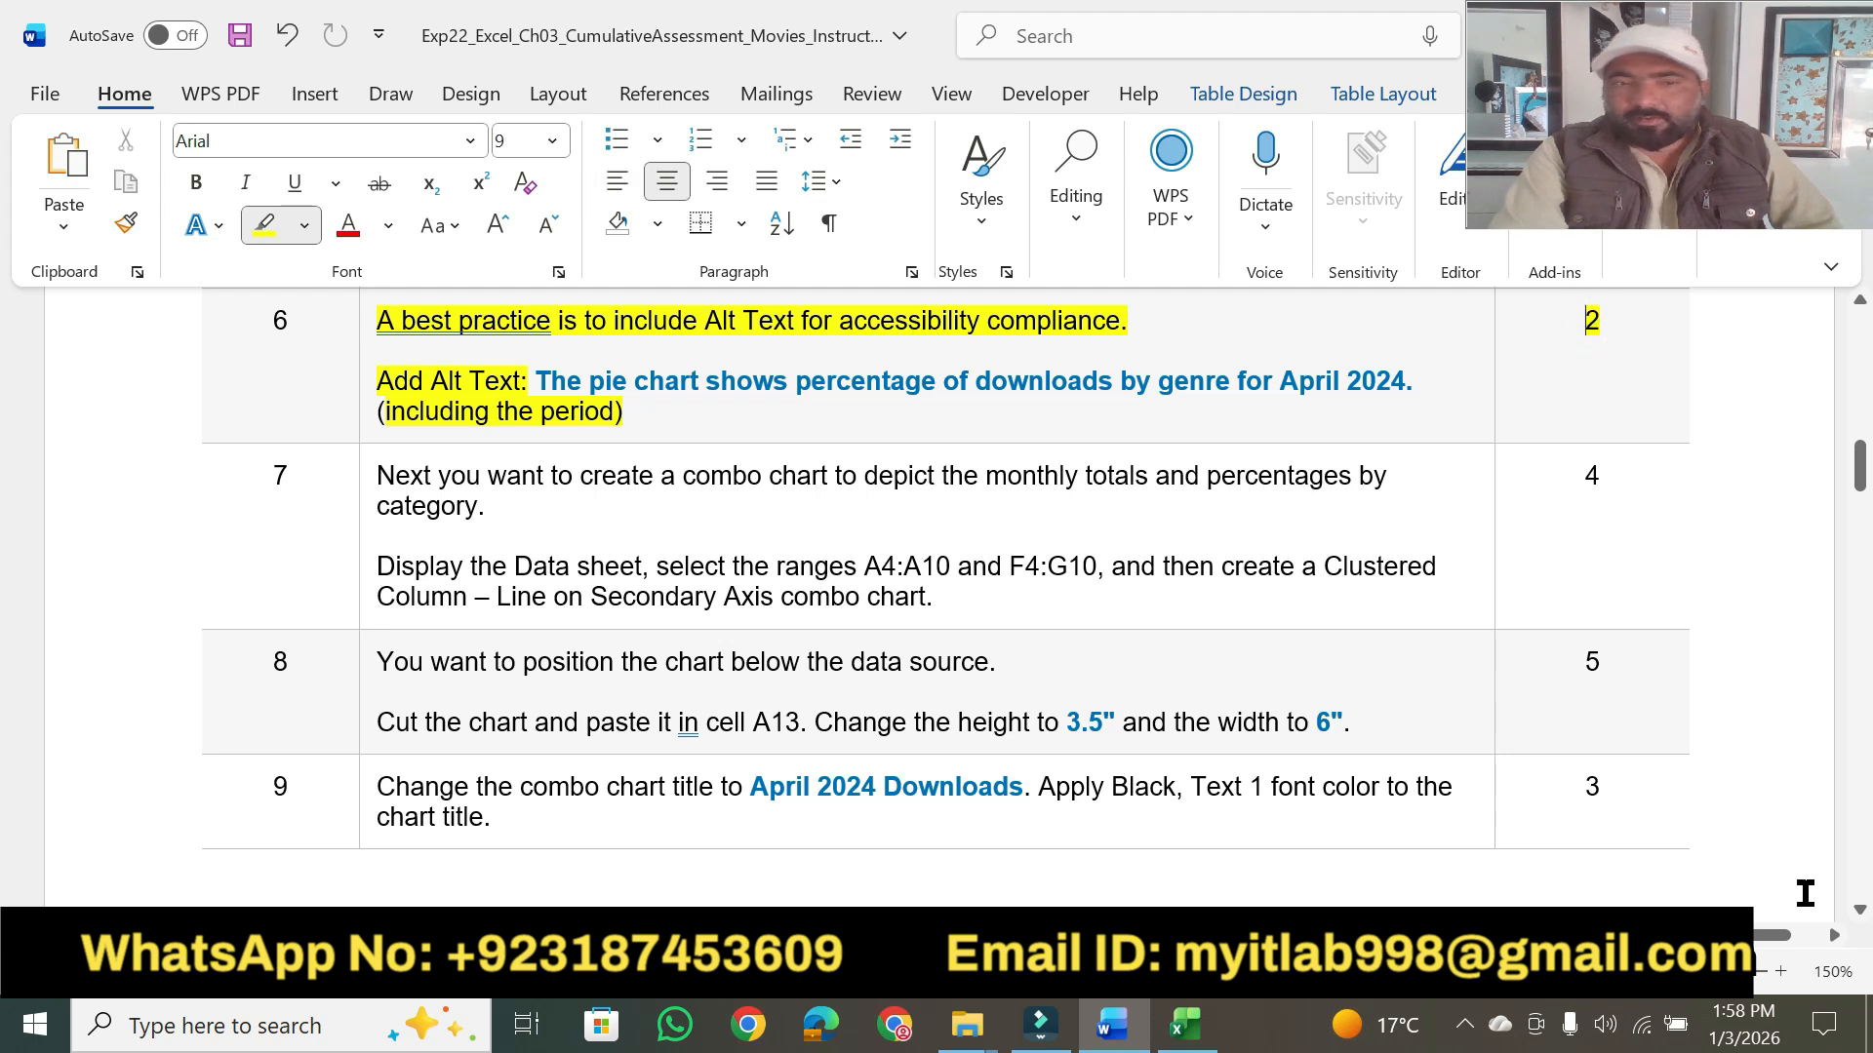
- Highlight step 7's opening sentence about the combo chart and "Display the Data sheet" in yellow
left_click(1860, 913)
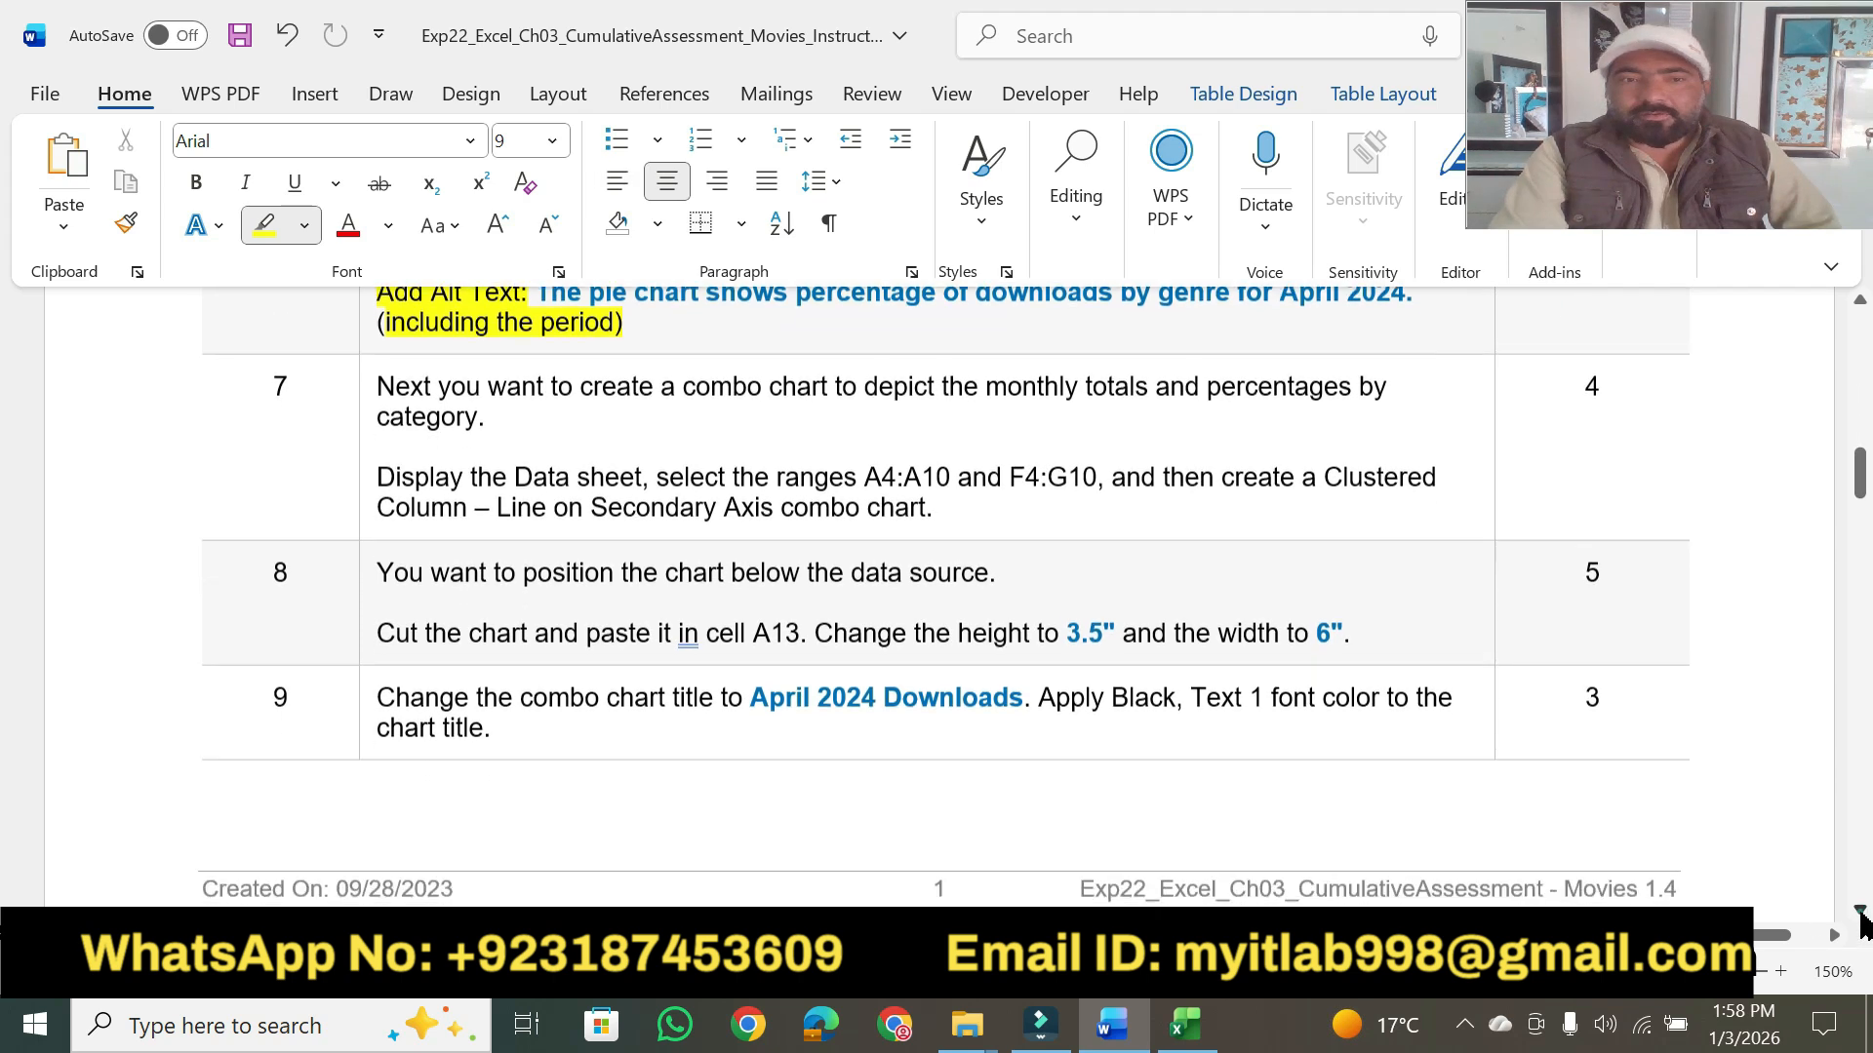
left_click(1860, 913)
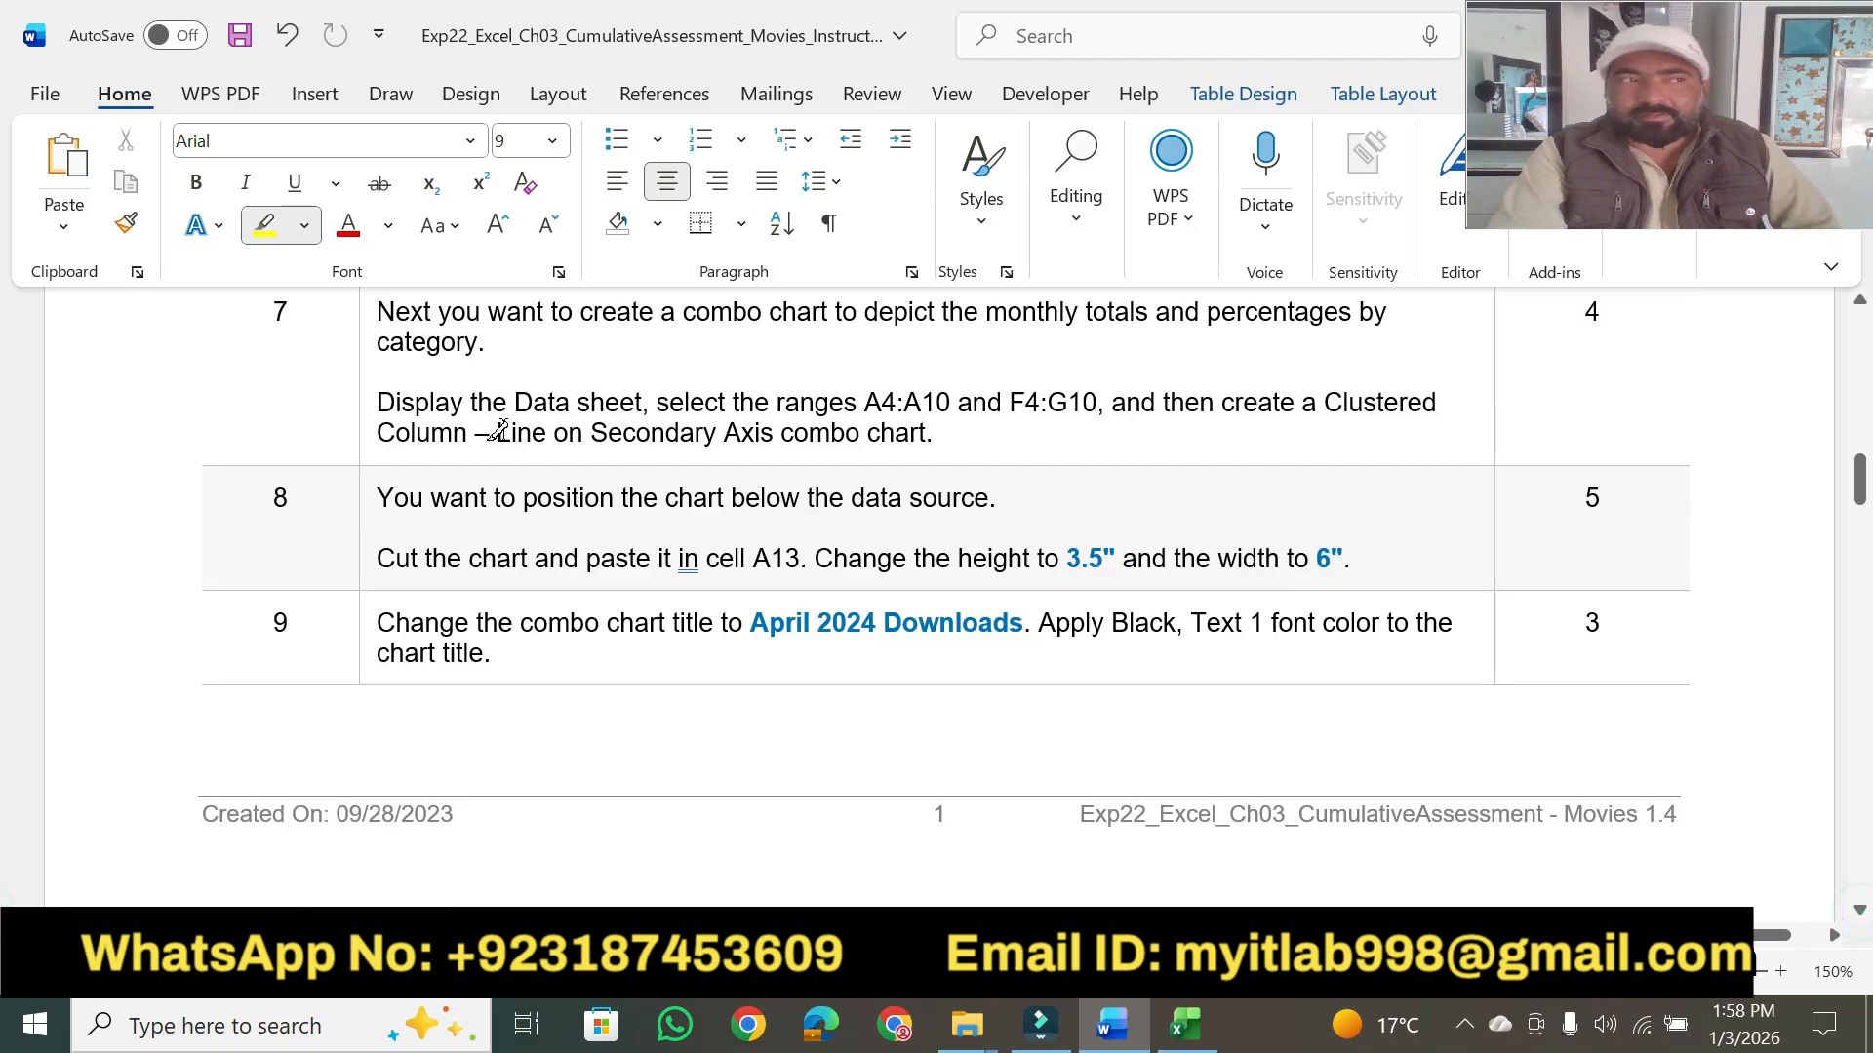
left_click_drag(383, 310, 958, 309)
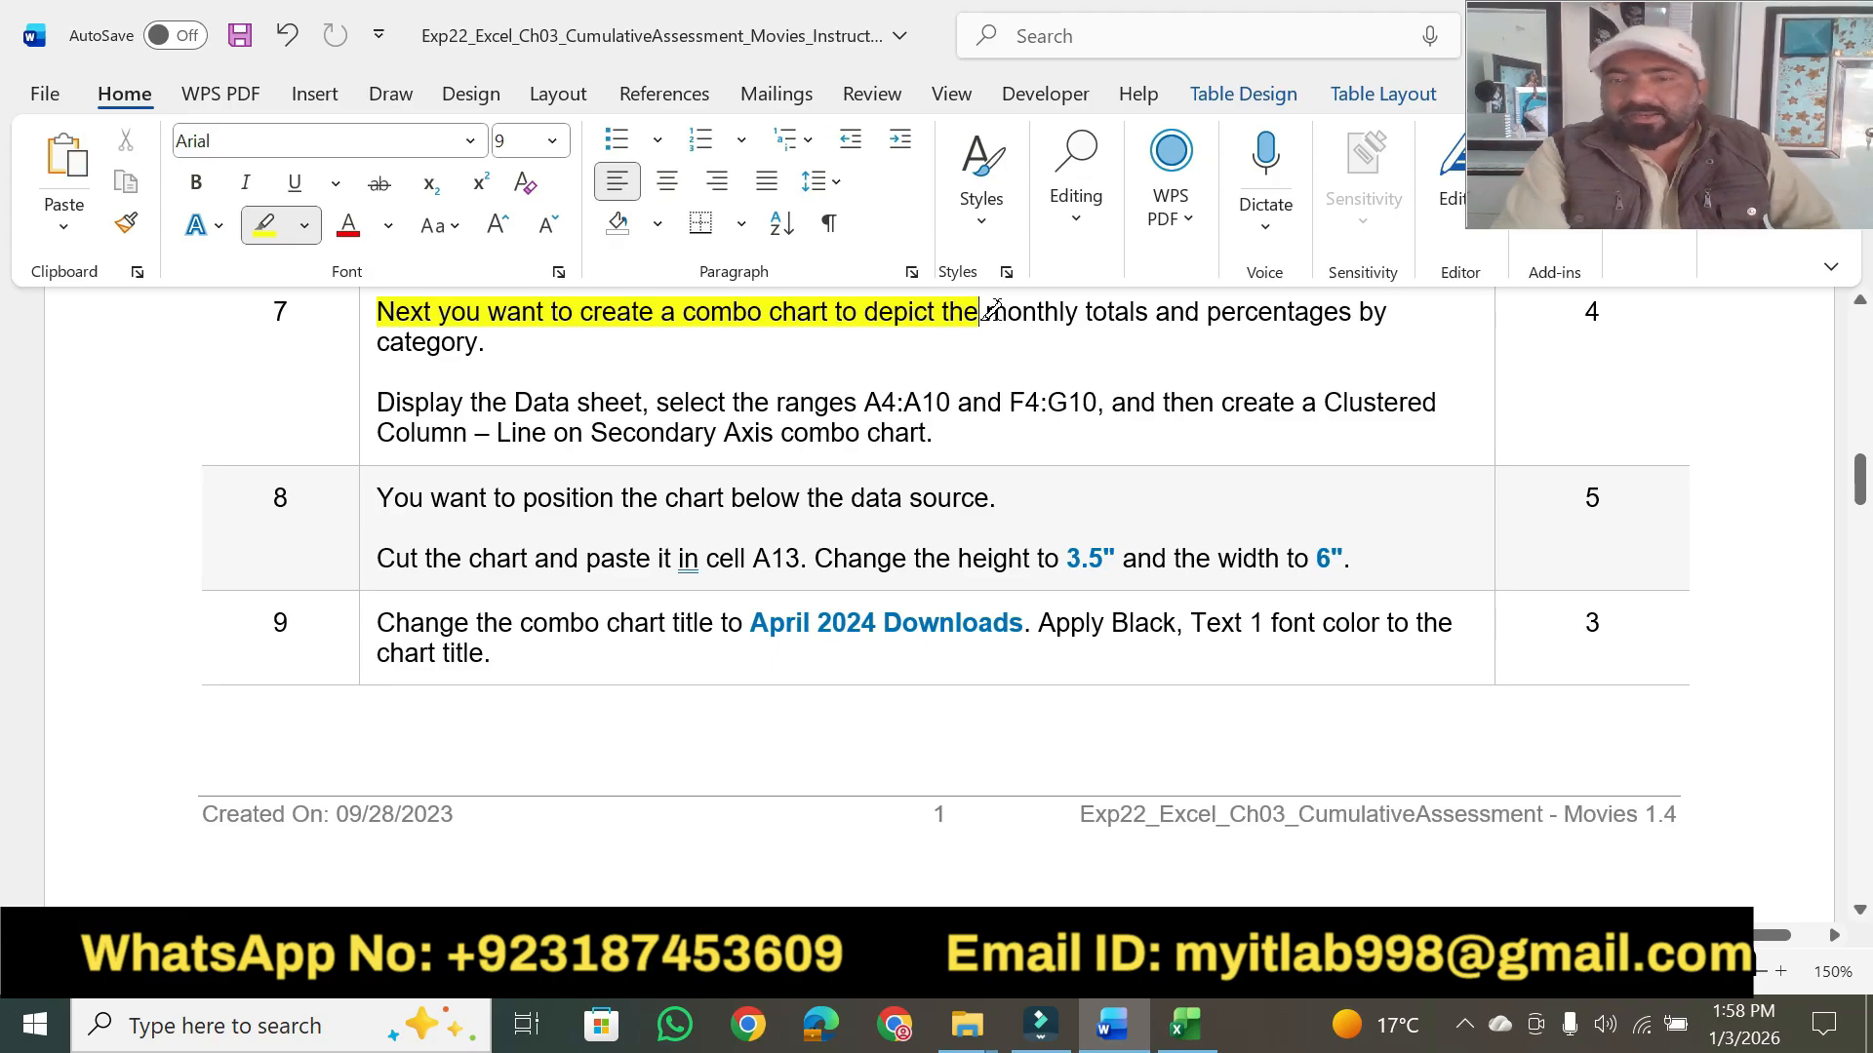
left_click_drag(992, 310, 1376, 308)
left_click_drag(377, 341, 481, 344)
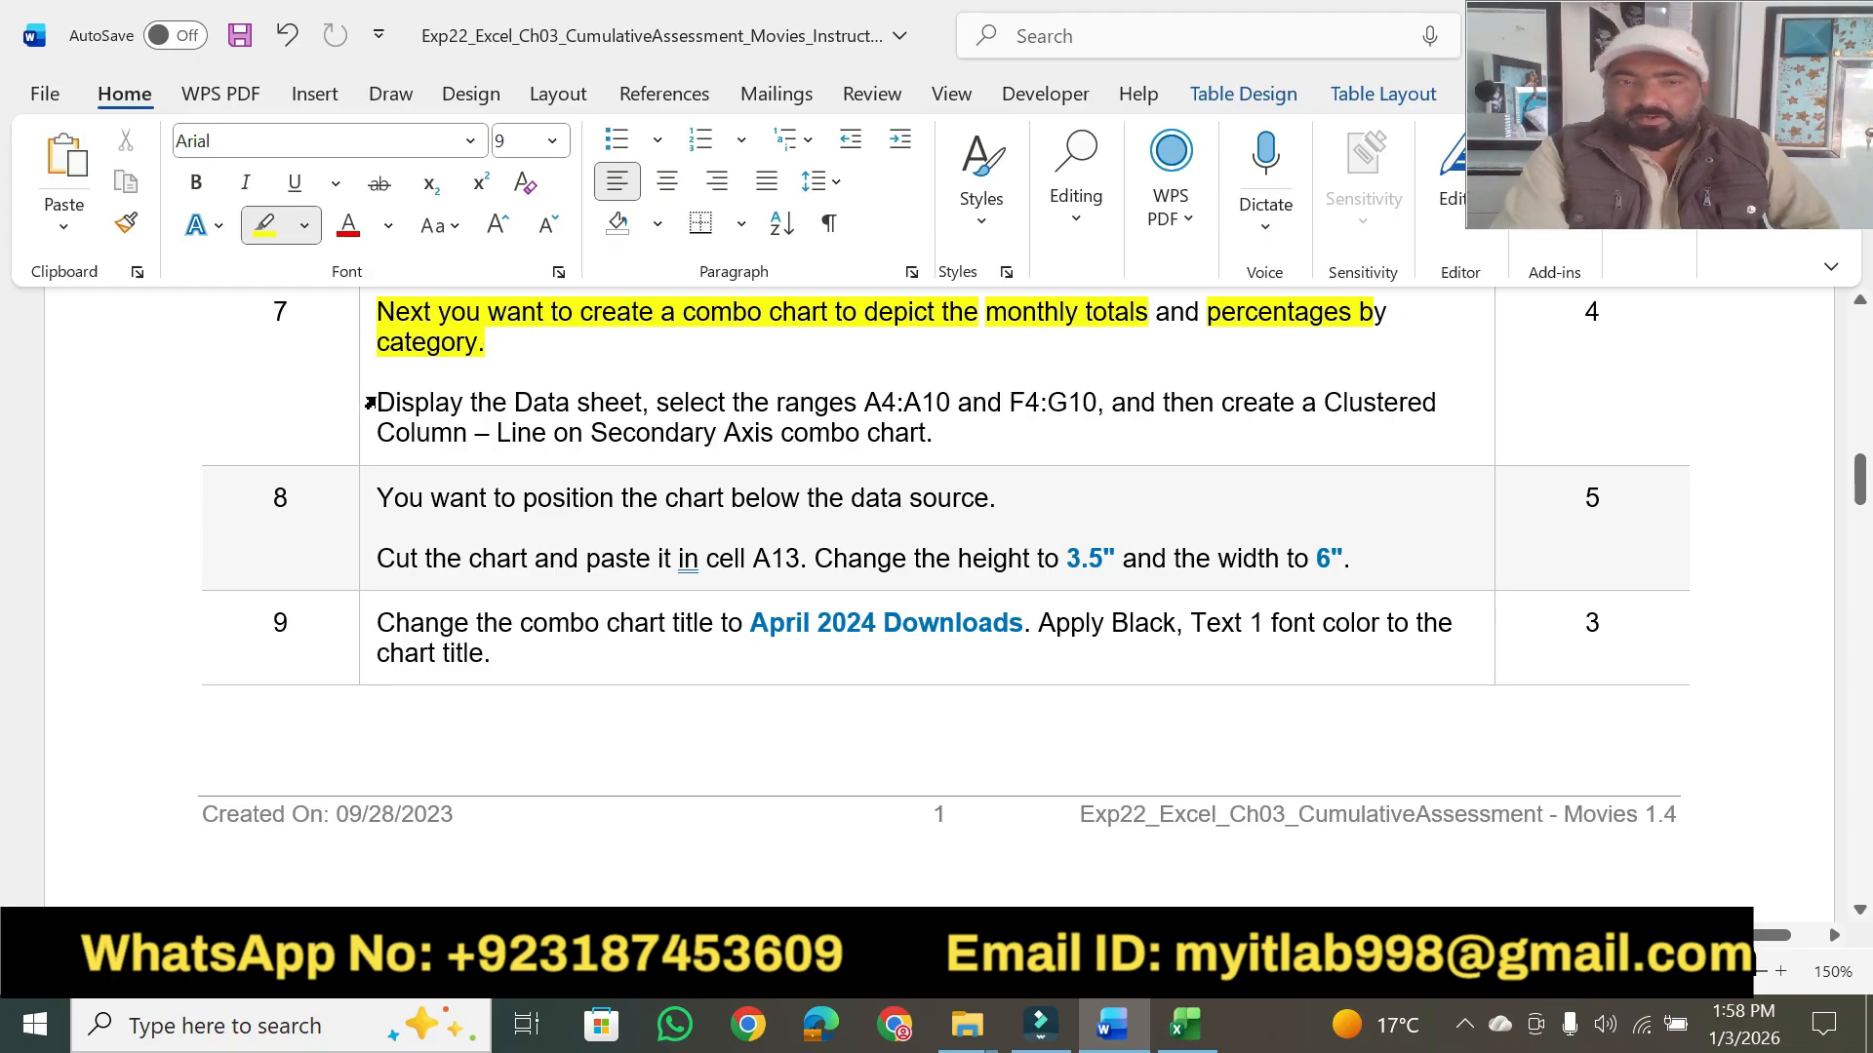
left_click_drag(375, 400, 642, 402)
- Display the Data sheet in Excel, then return to Word and highlight "select the ranges A4:A10 and F4:G10" in yellow
left_click(1183, 1024)
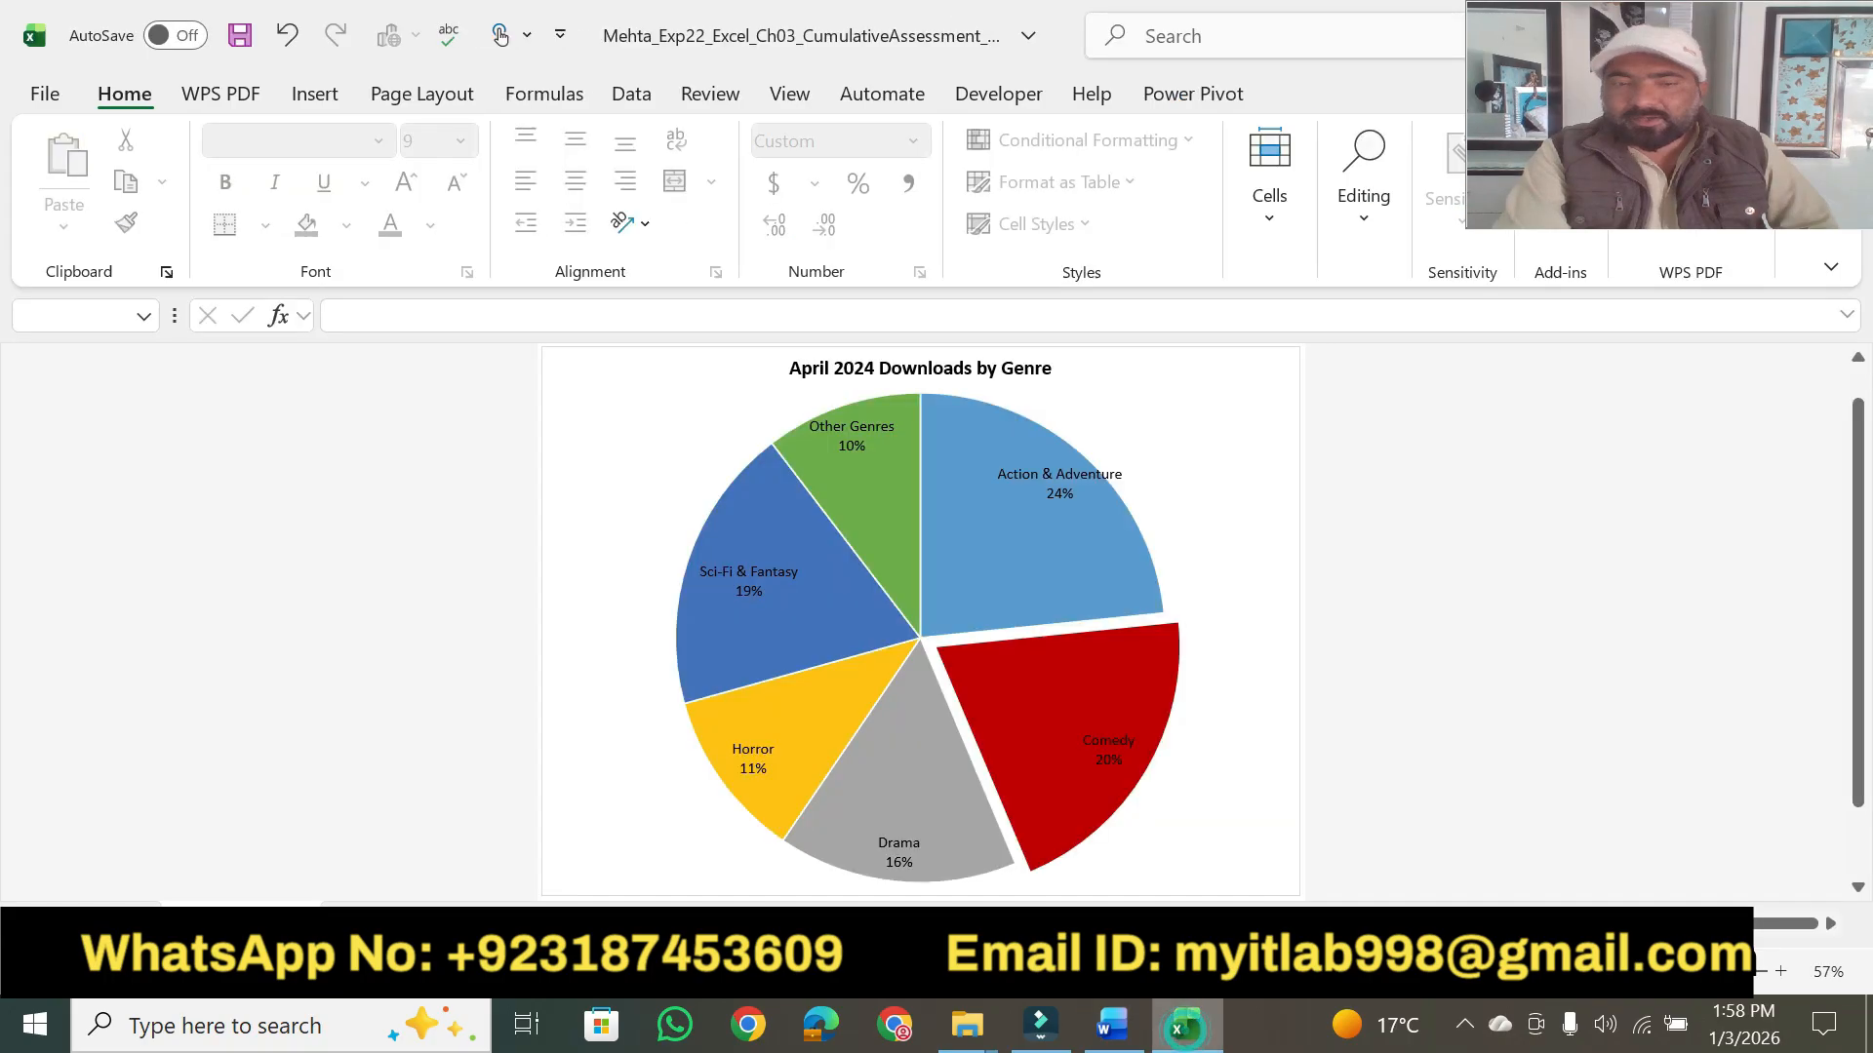
left_click(367, 924)
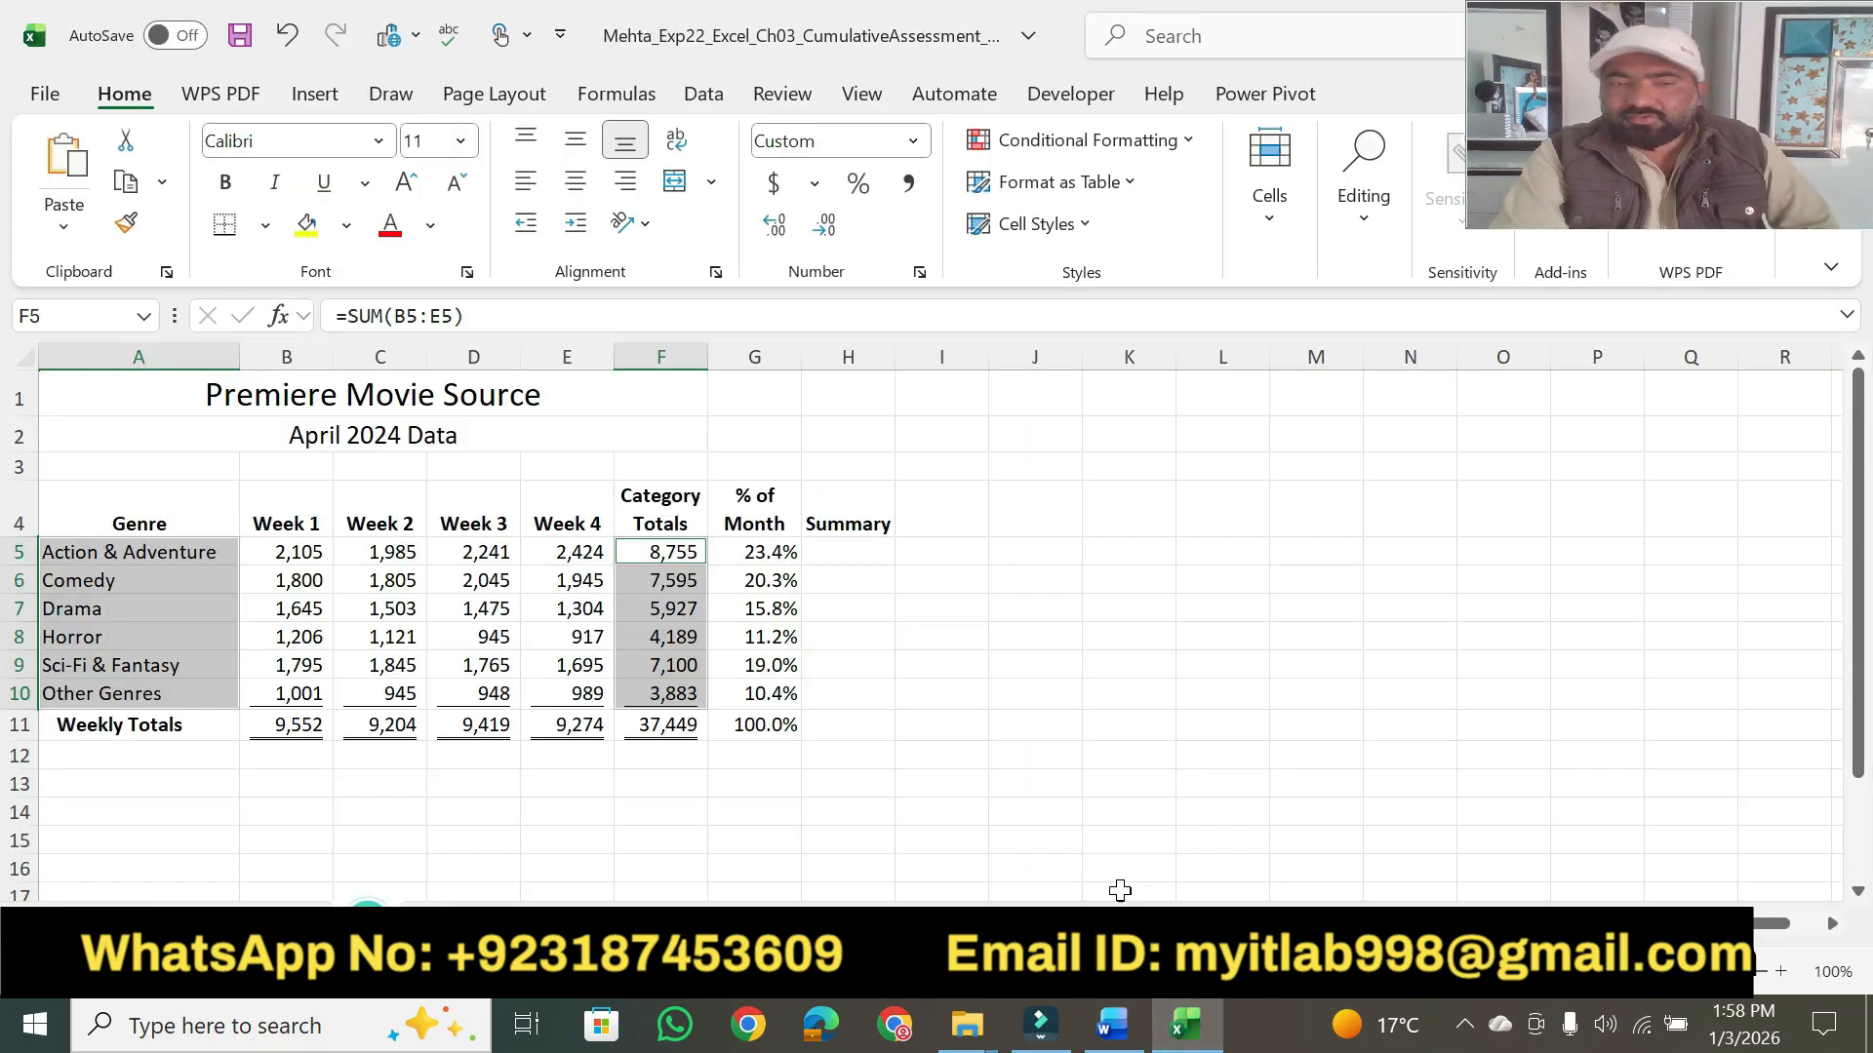
left_click(1115, 1025)
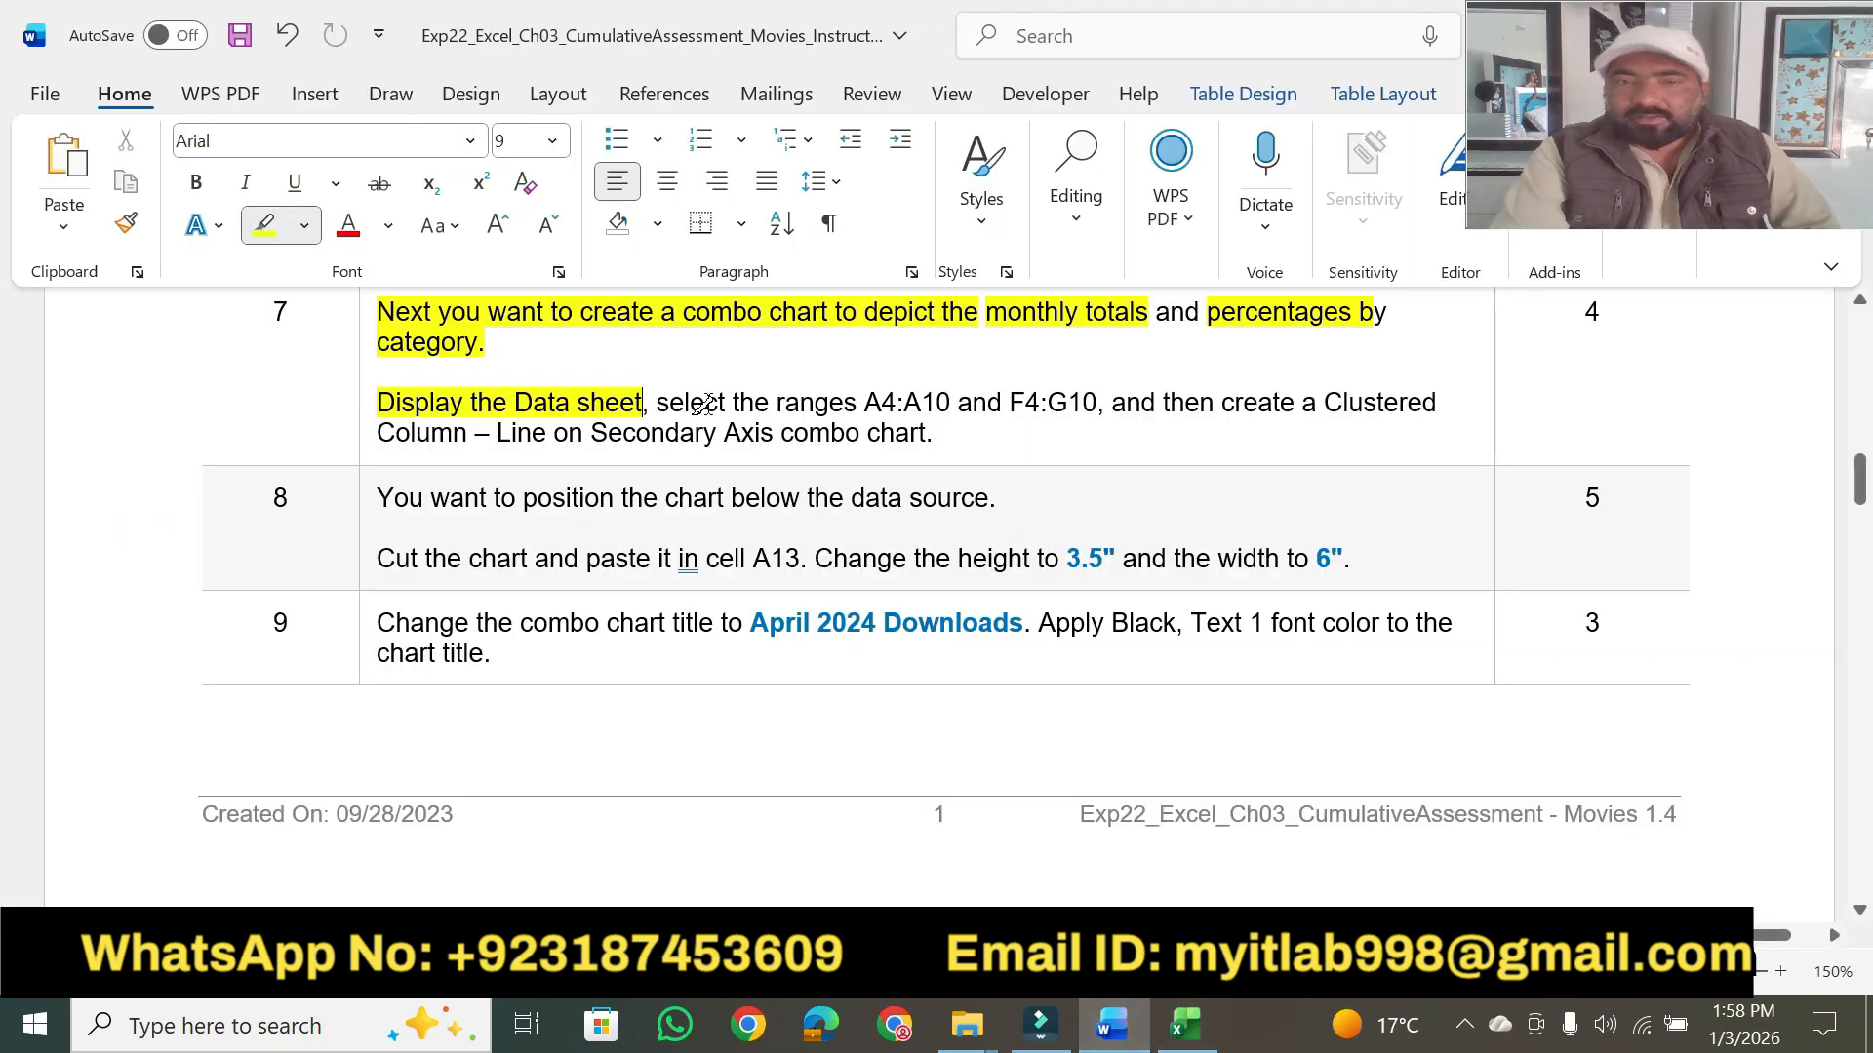
left_click_drag(656, 405, 1097, 404)
- Switch to Excel and select the ranges A4:A10 and F4:F10 together on the Data sheet
left_click(1186, 1025)
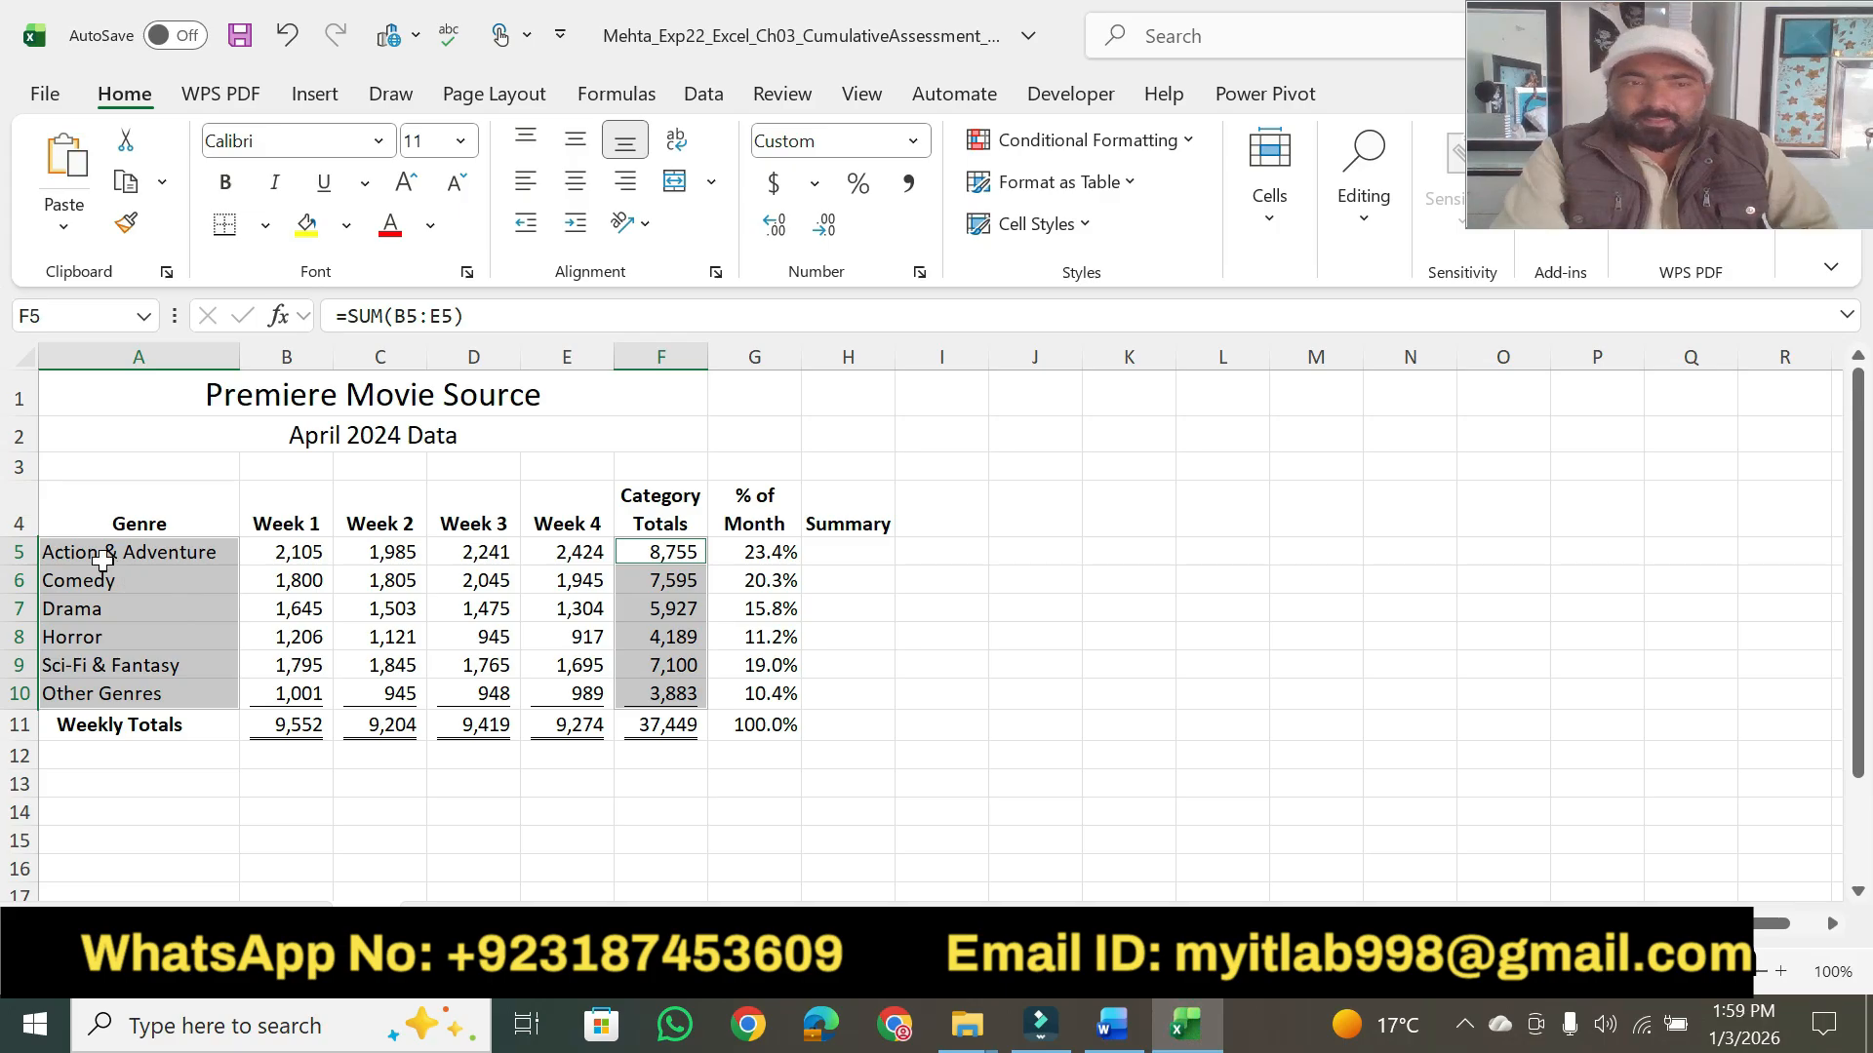
left_click_drag(68, 528, 83, 688)
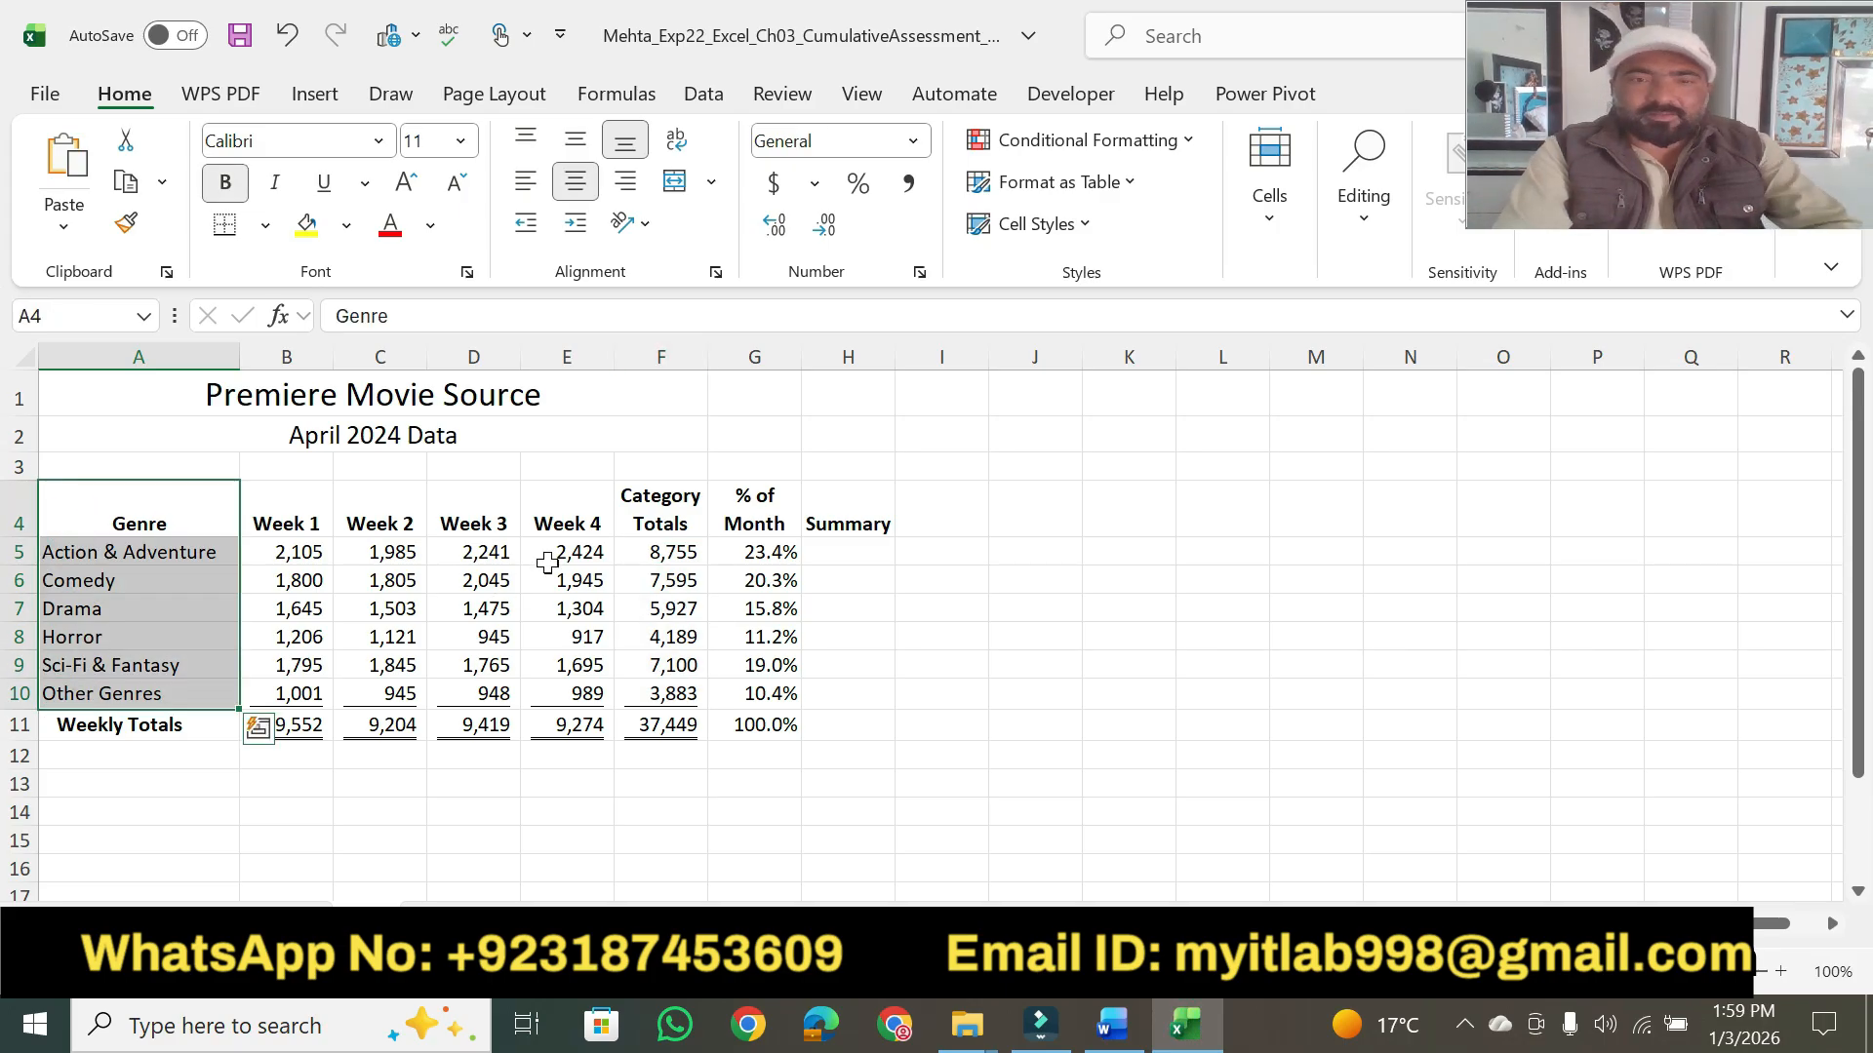
left_click_drag(641, 499, 662, 695)
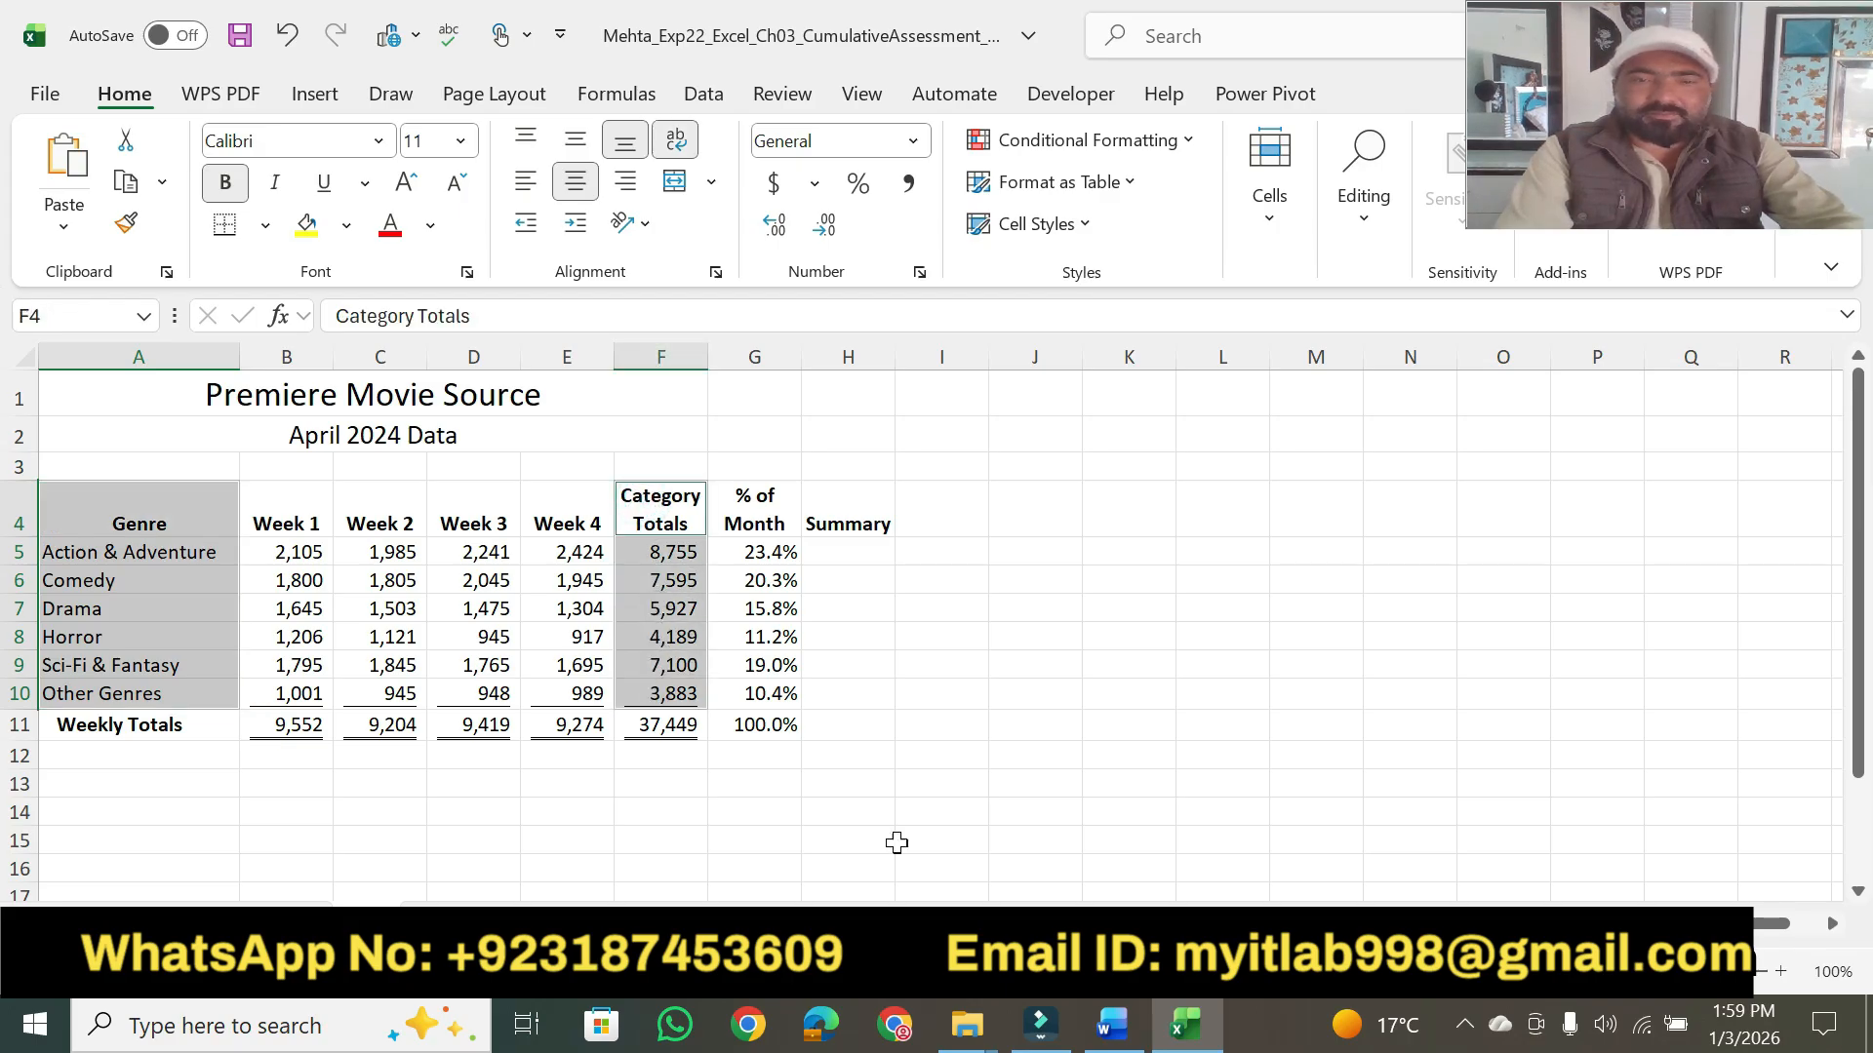
- Return to Word and highlight step 7's "create a Clustered Column – Line on Secondary Axis combo chart." in yellow
left_click(1113, 1026)
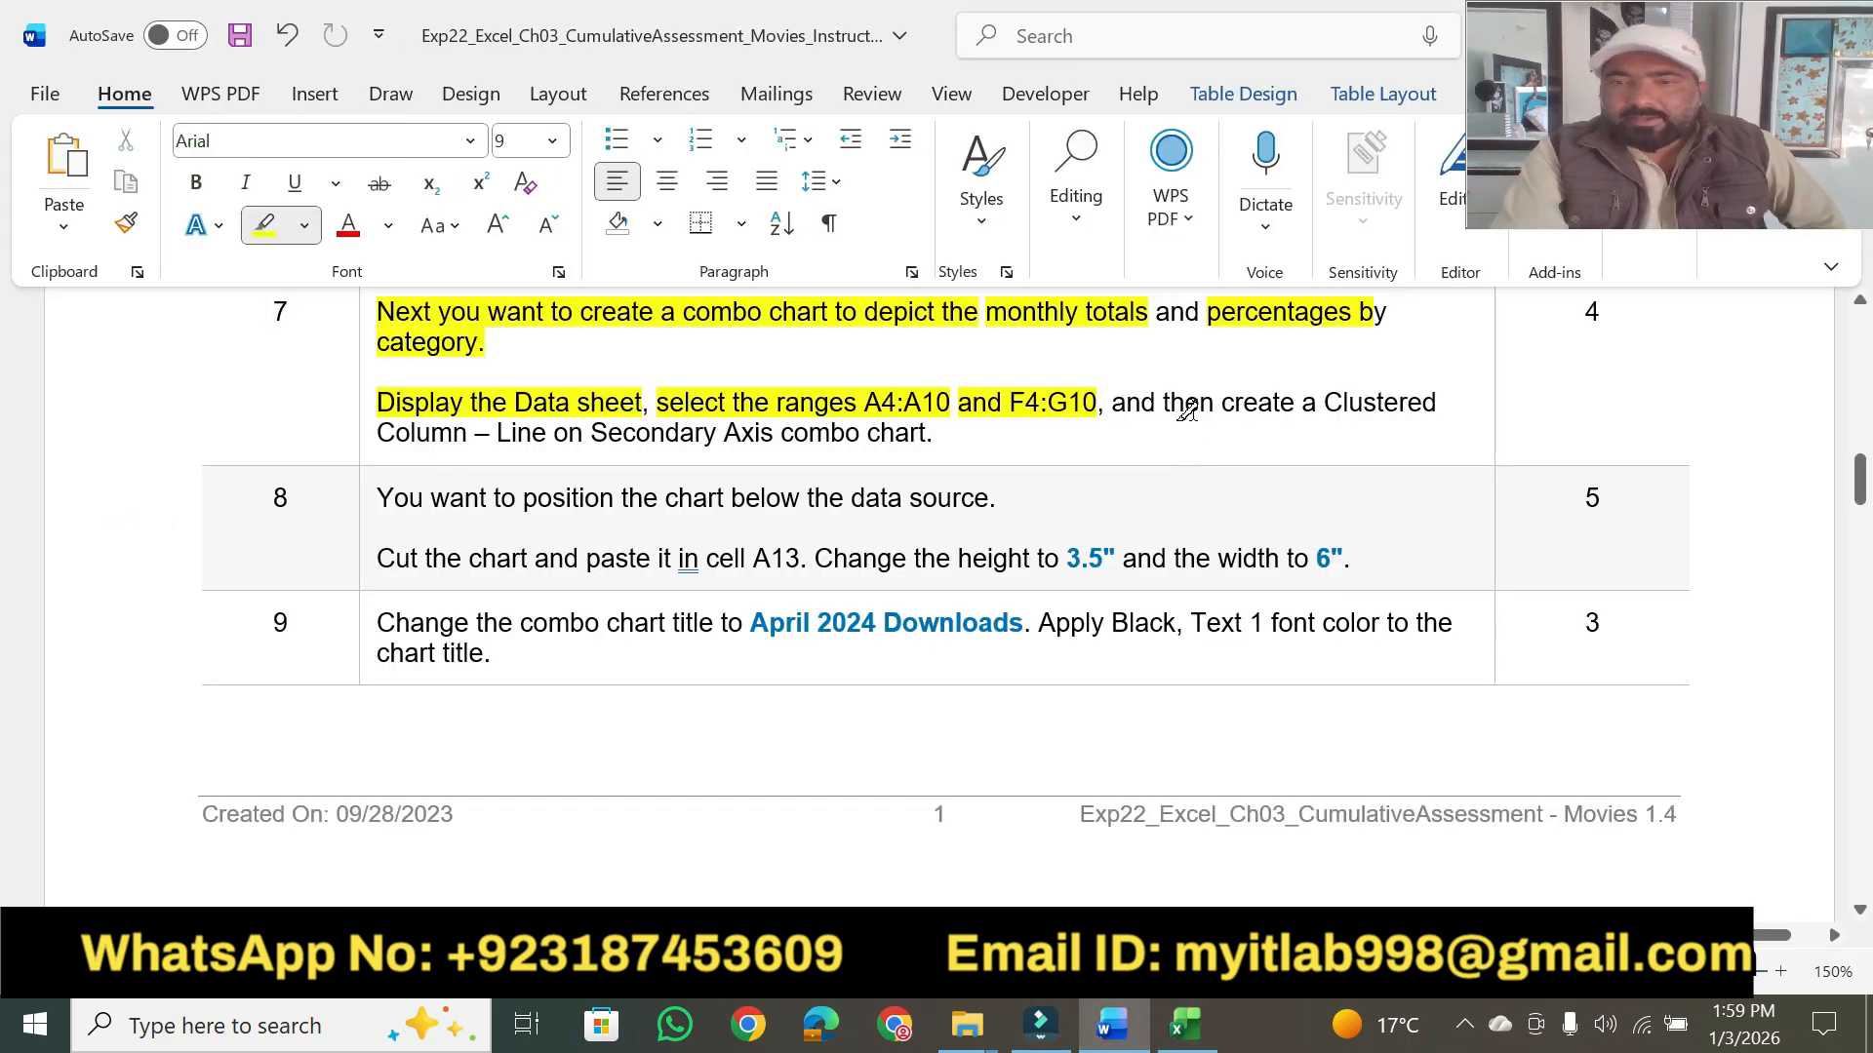
left_click_drag(1224, 405, 1437, 404)
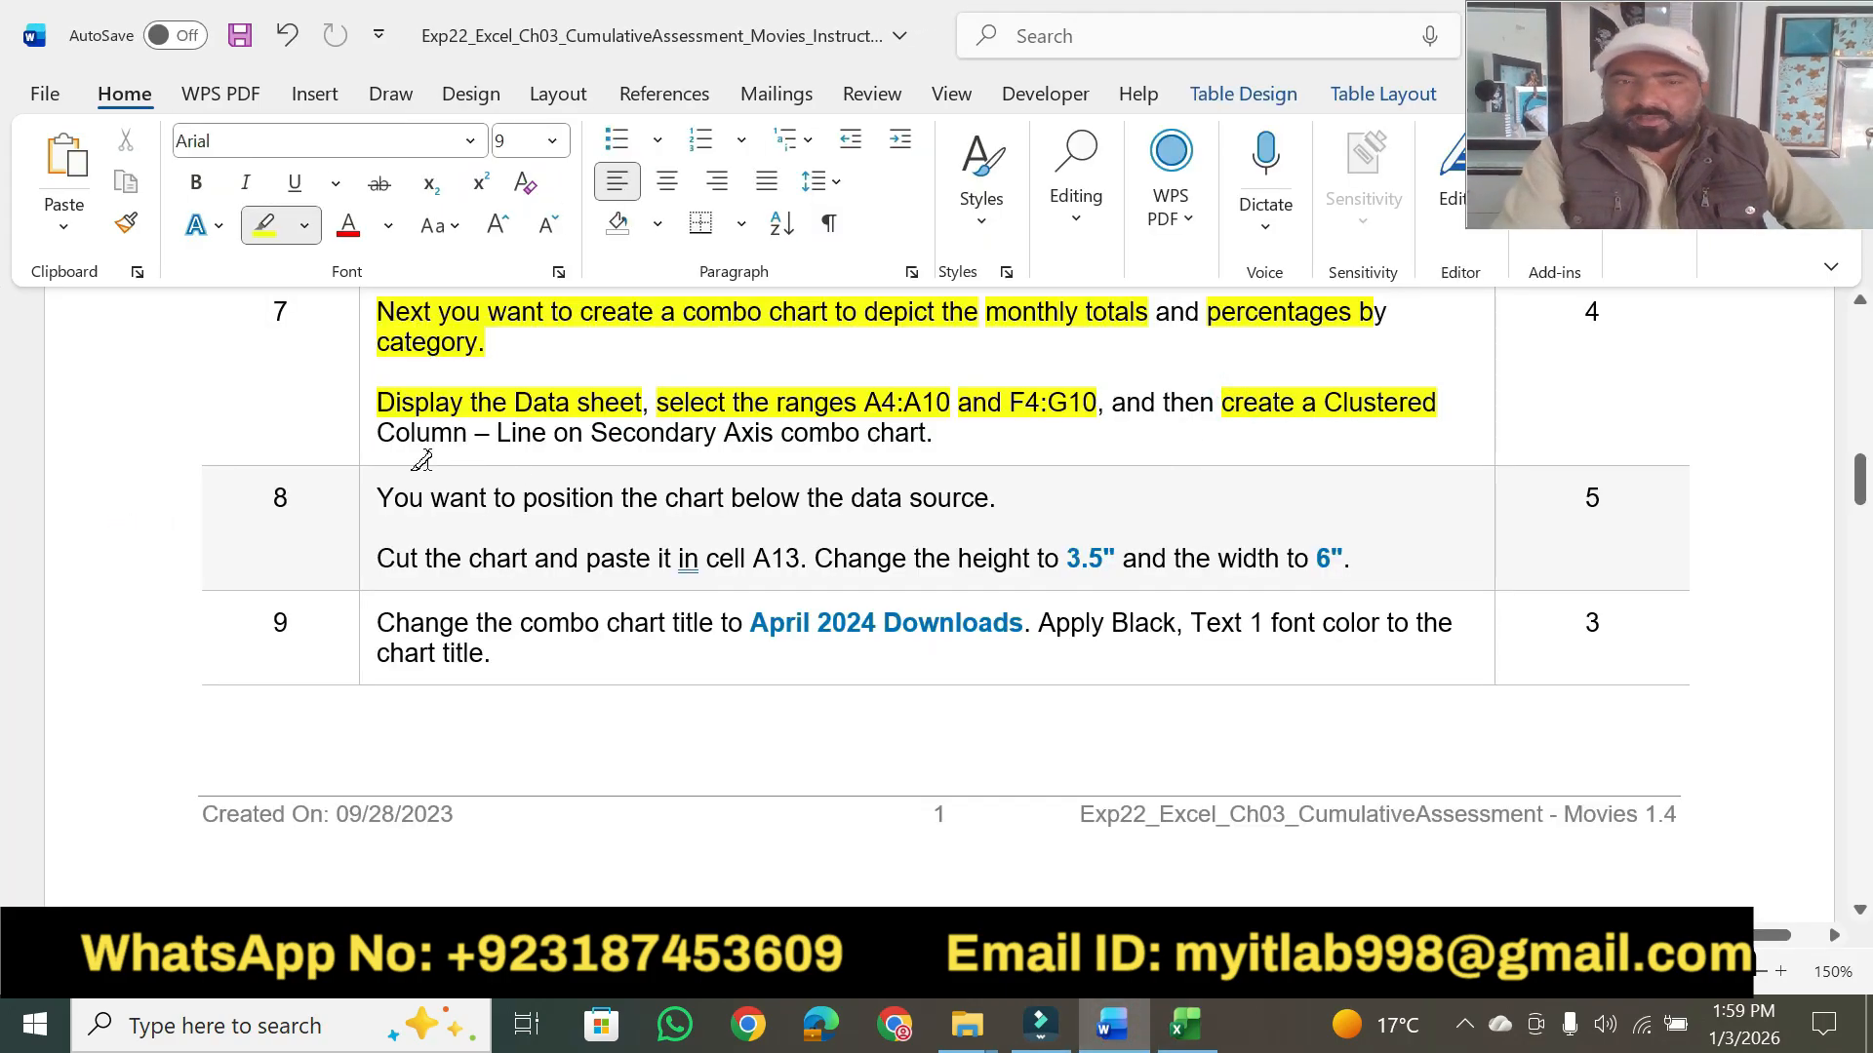
left_click_drag(380, 434, 937, 434)
- Switch to Excel, look through the line chart types for the selected data, and recheck step 7's chart instruction in Word
left_click(1185, 1025)
left_click(314, 94)
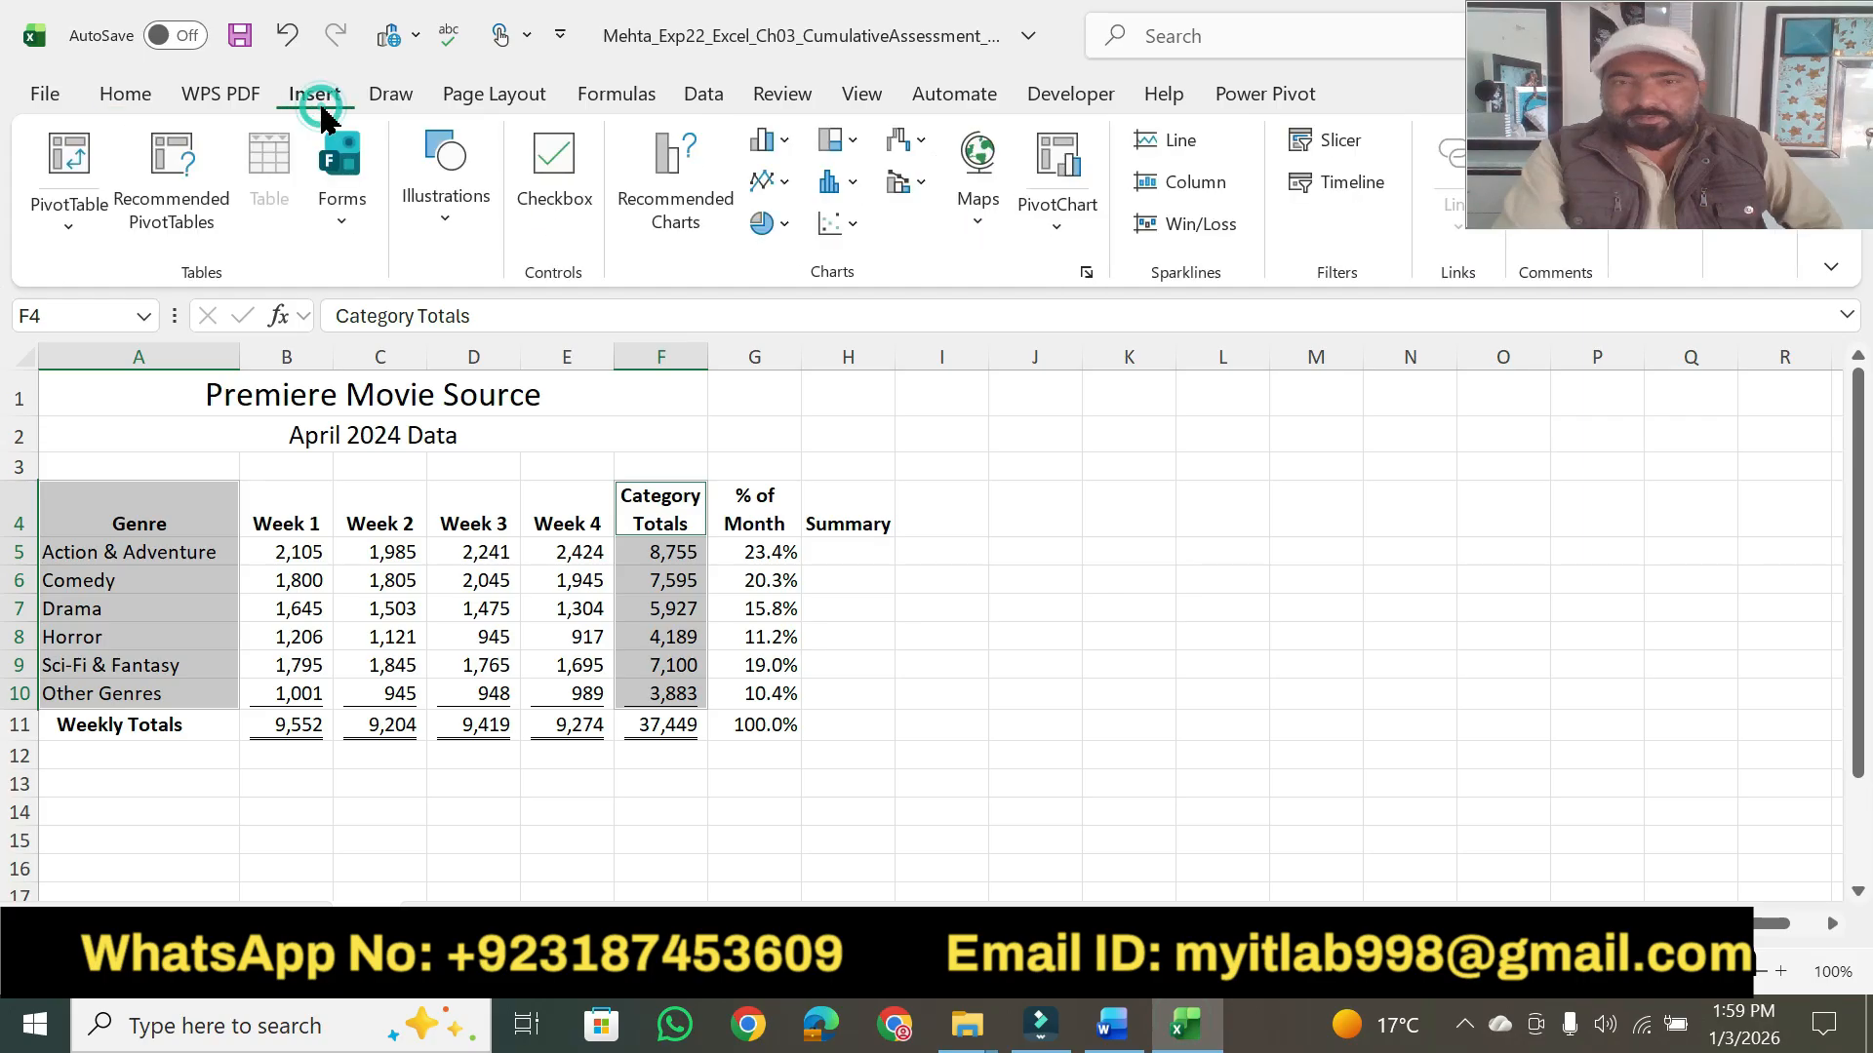
left_click(787, 183)
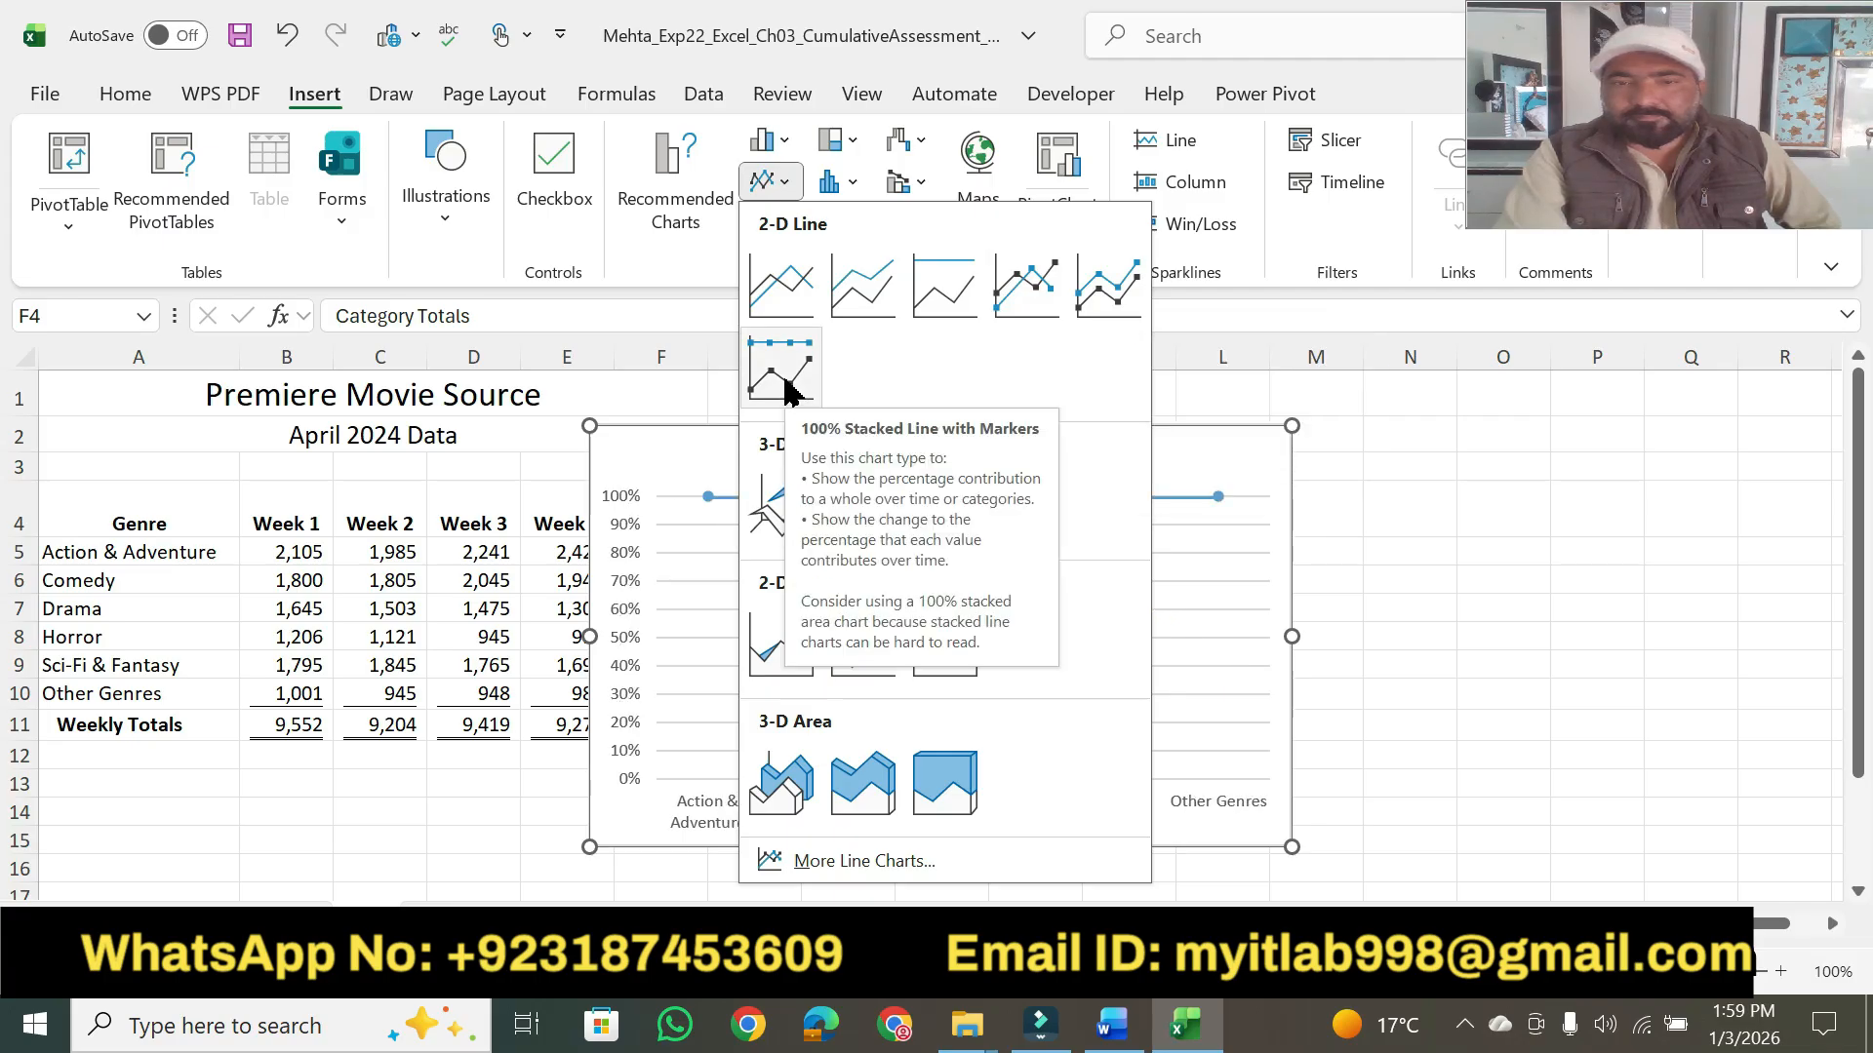
left_click(1112, 1024)
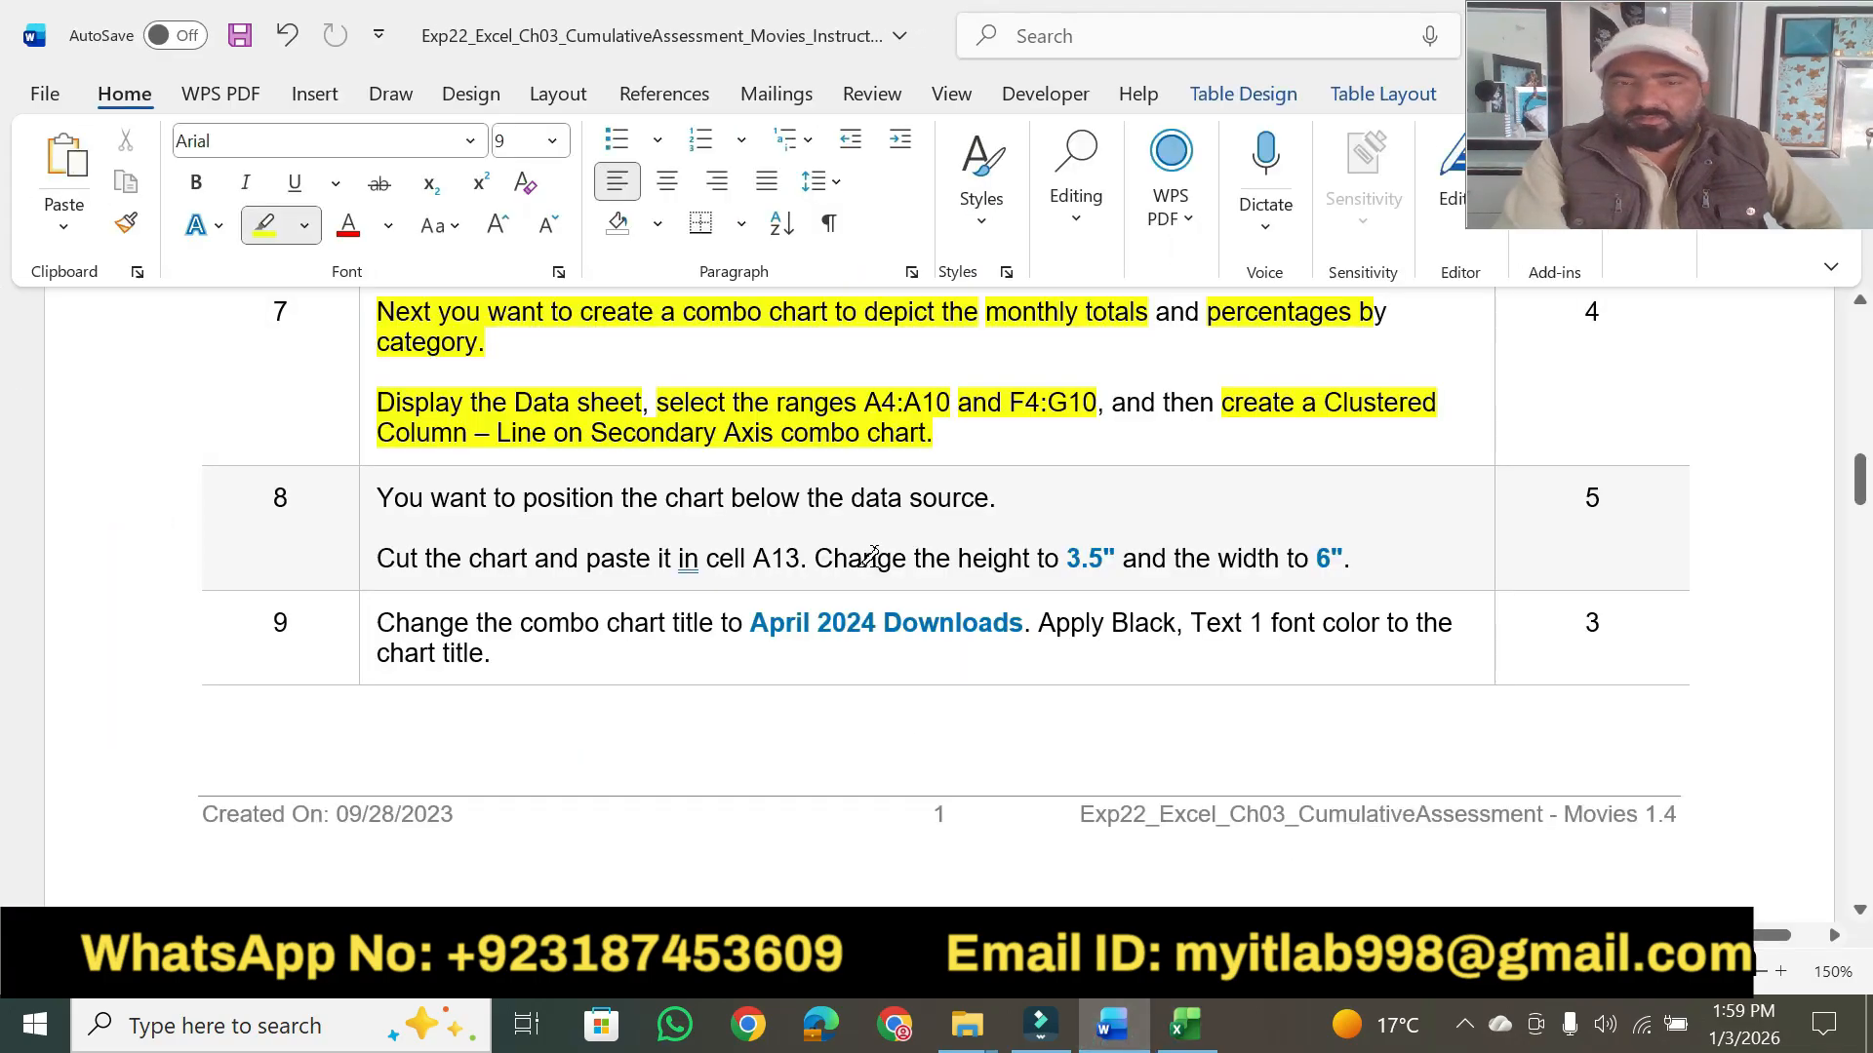
left_click(1193, 1038)
- Look through the column and line chart types available for the selected ranges on the Data sheet
left_click(671, 205)
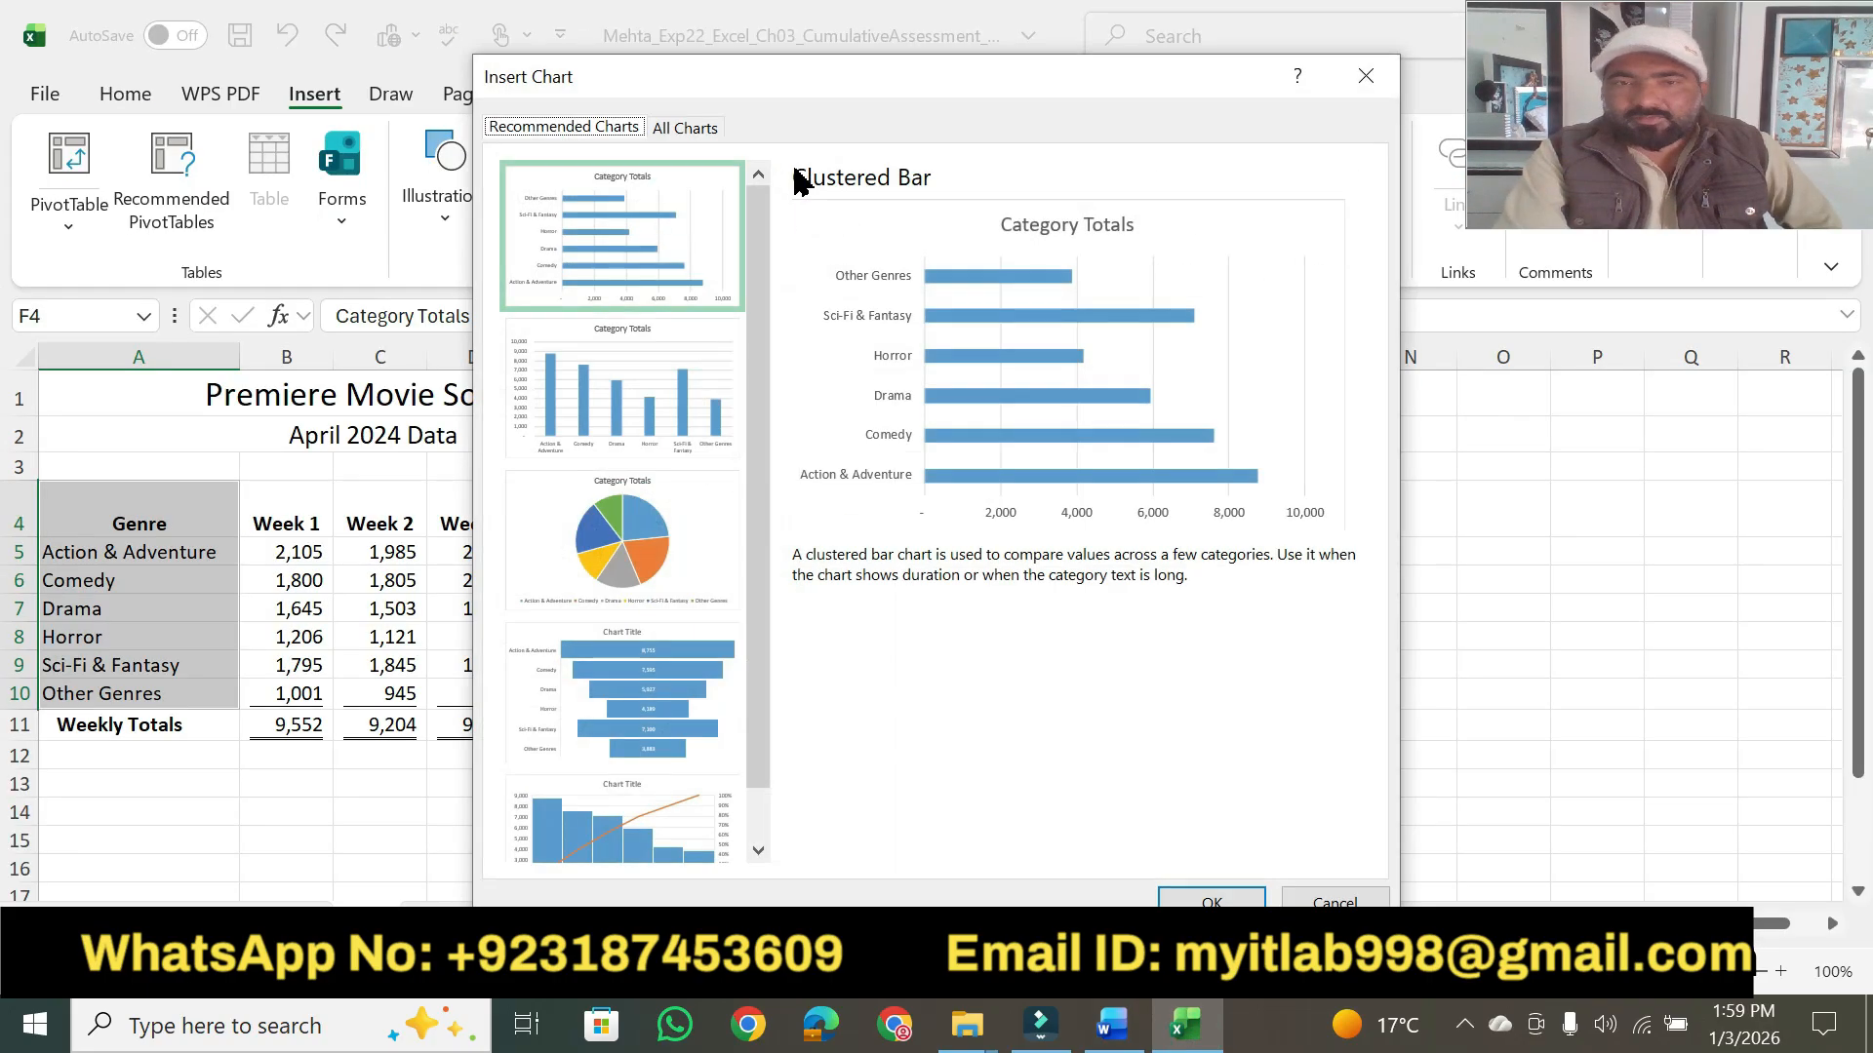
left_click(692, 132)
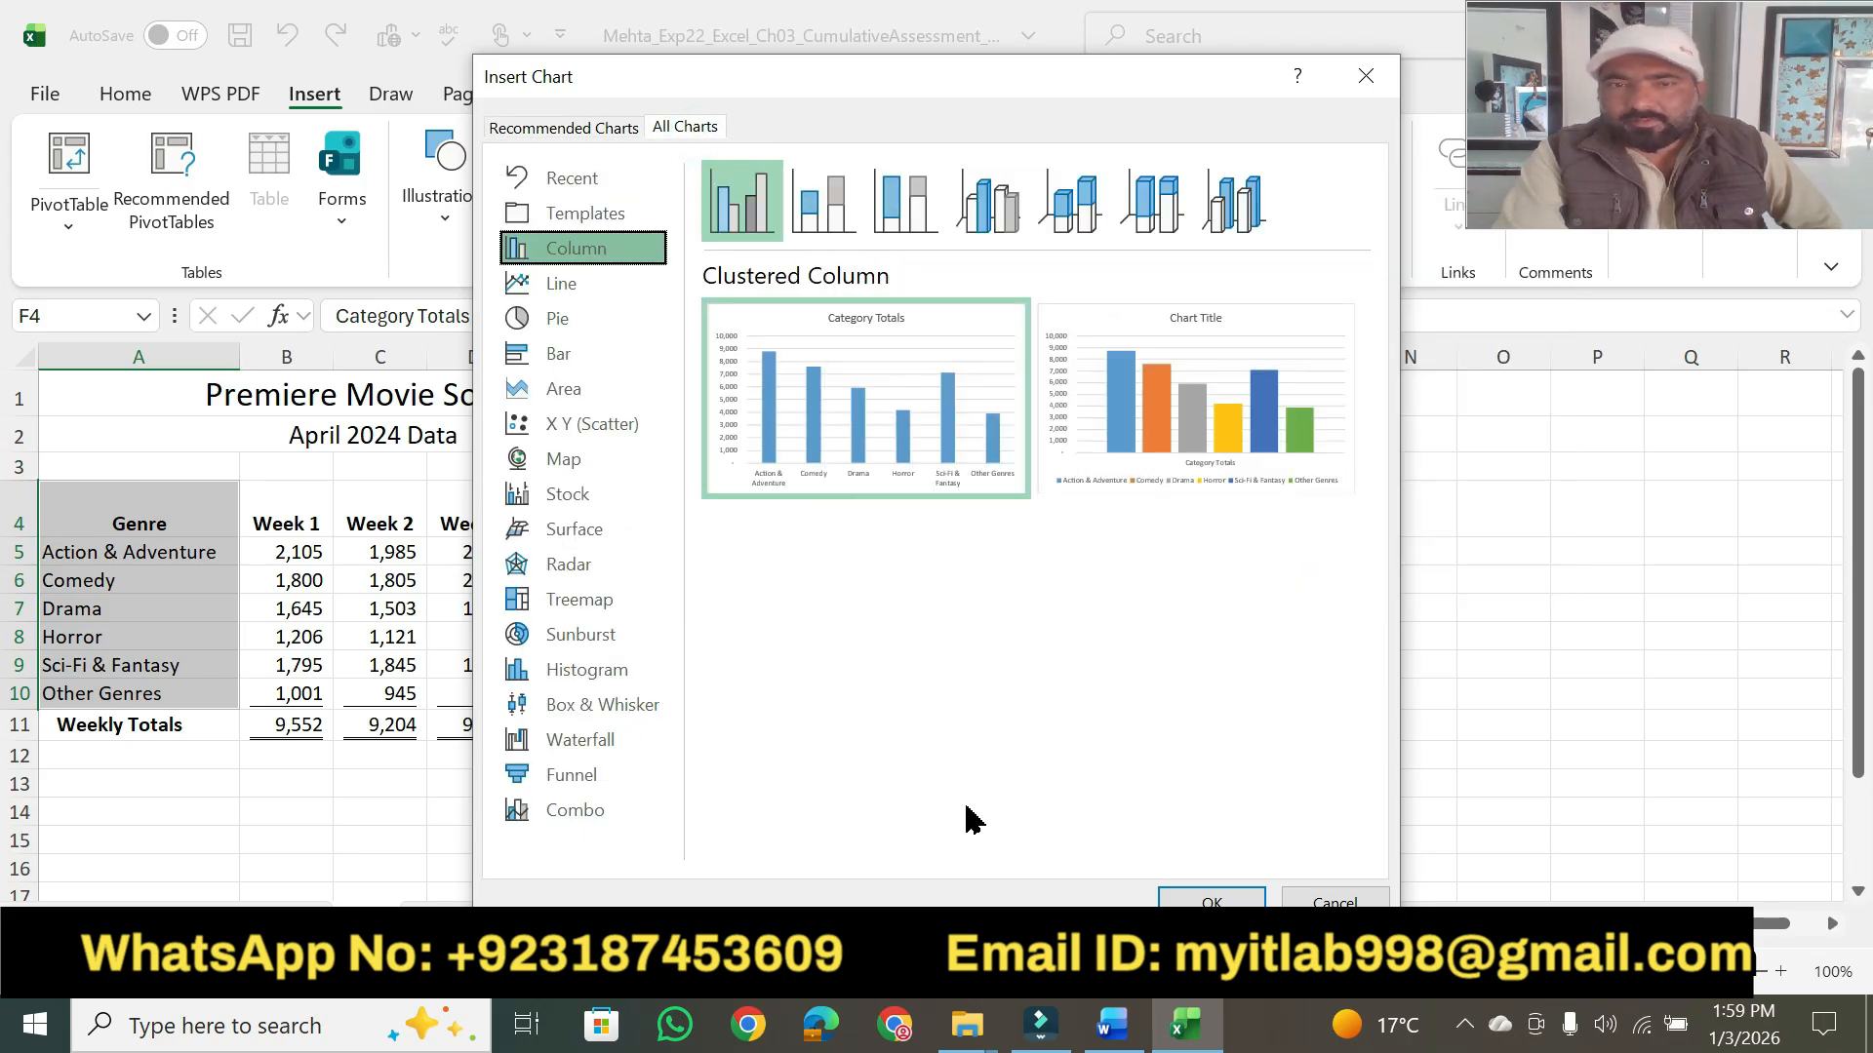
left_click(796, 240)
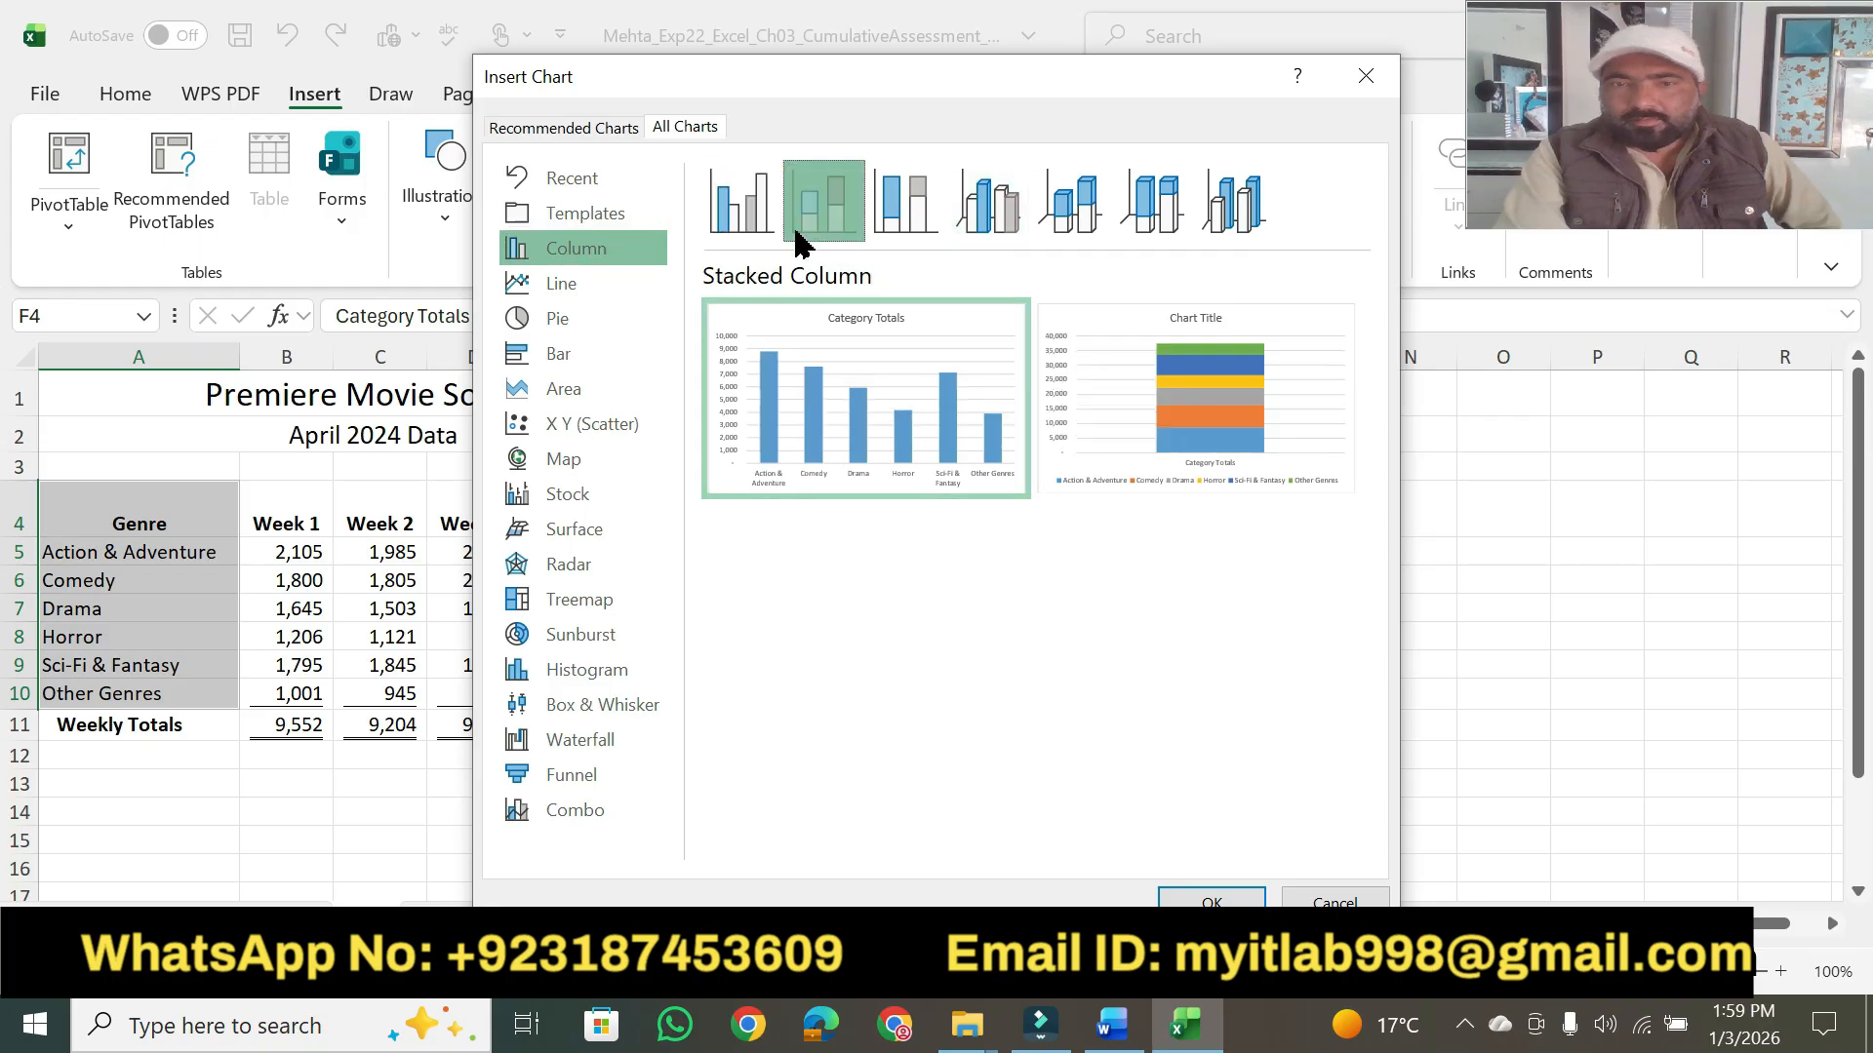
left_click(932, 208)
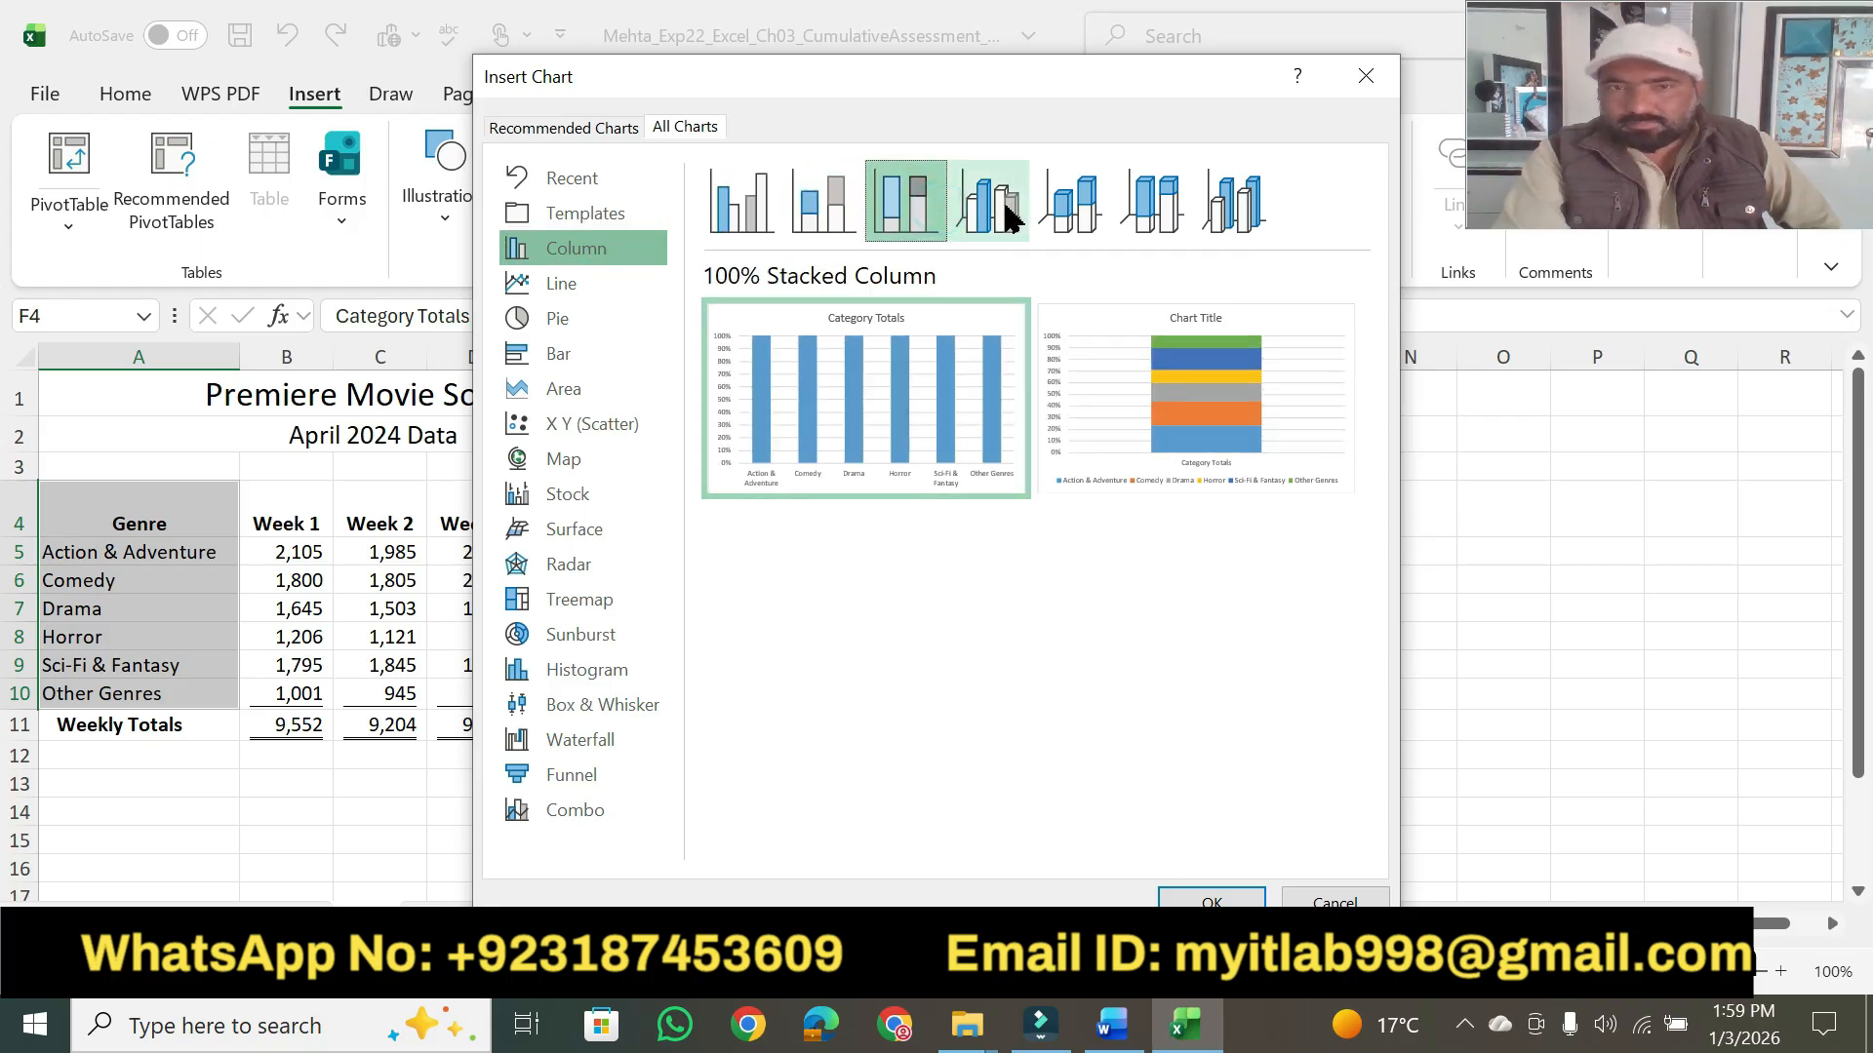
left_click(1001, 205)
left_click(1137, 207)
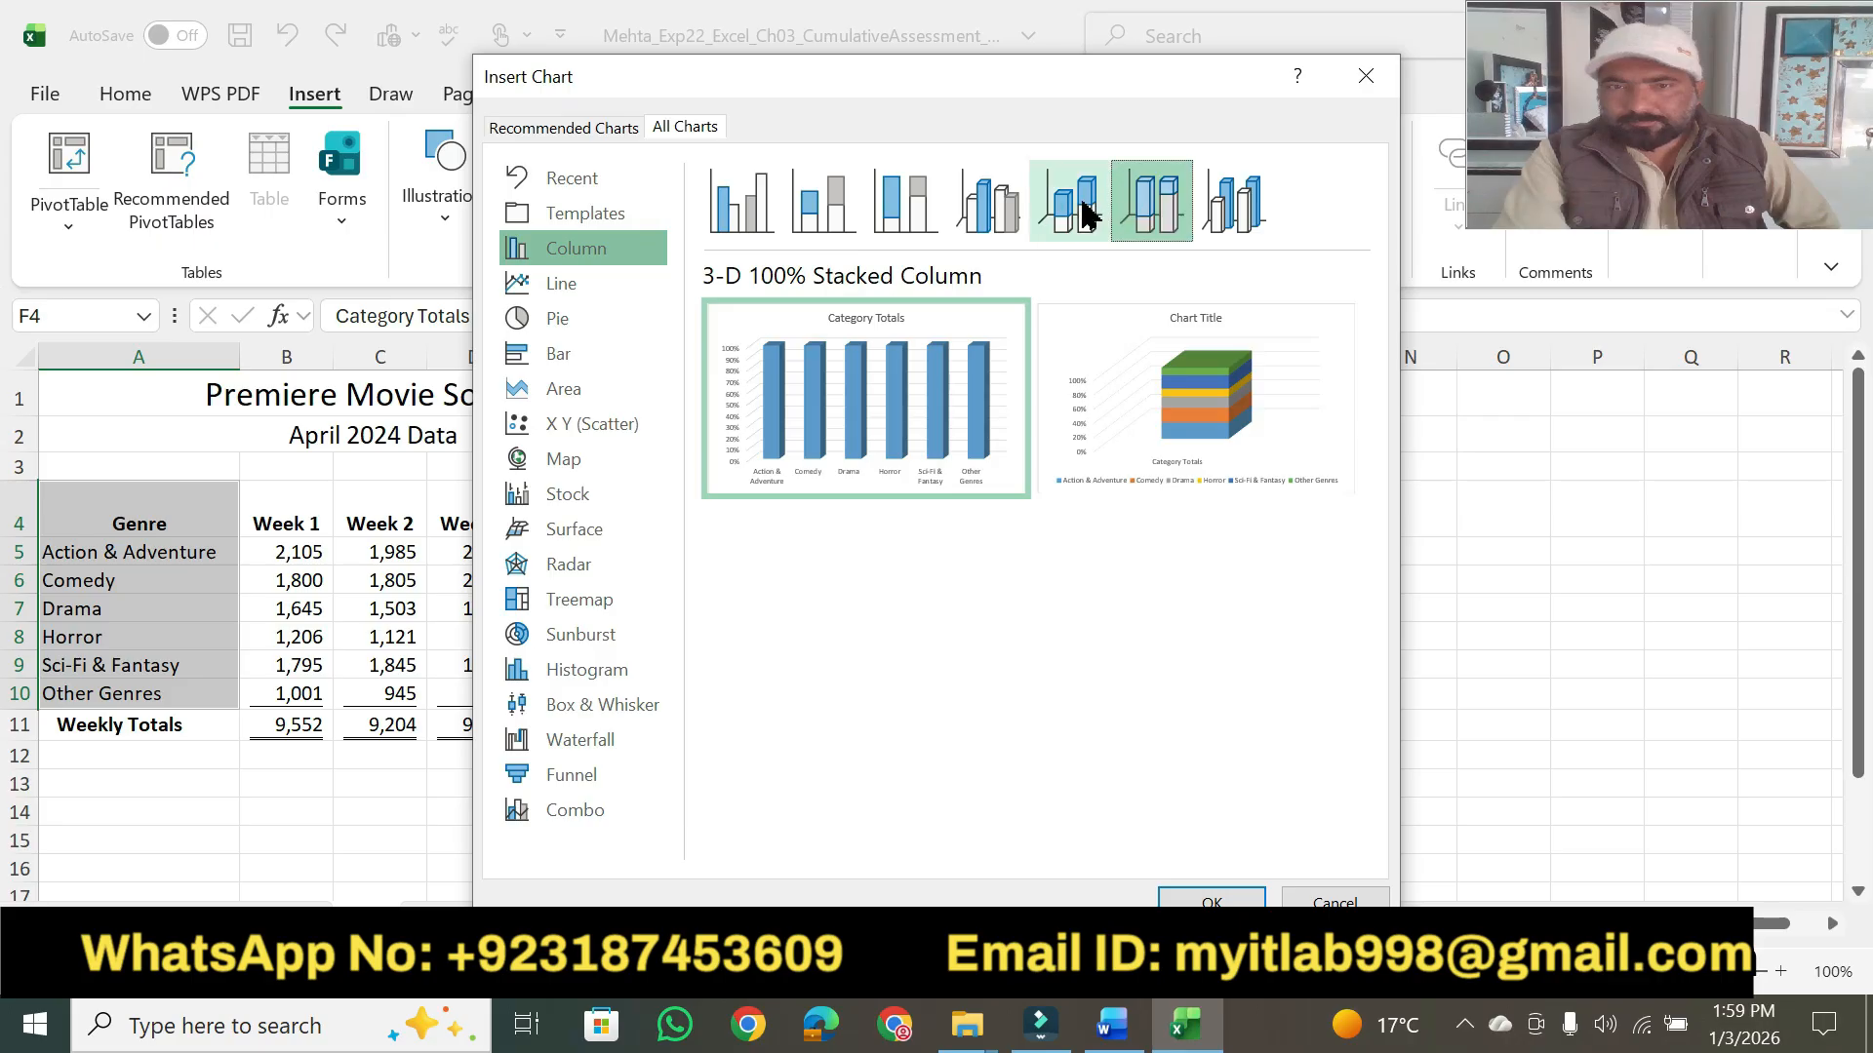
left_click(1088, 211)
left_click(756, 207)
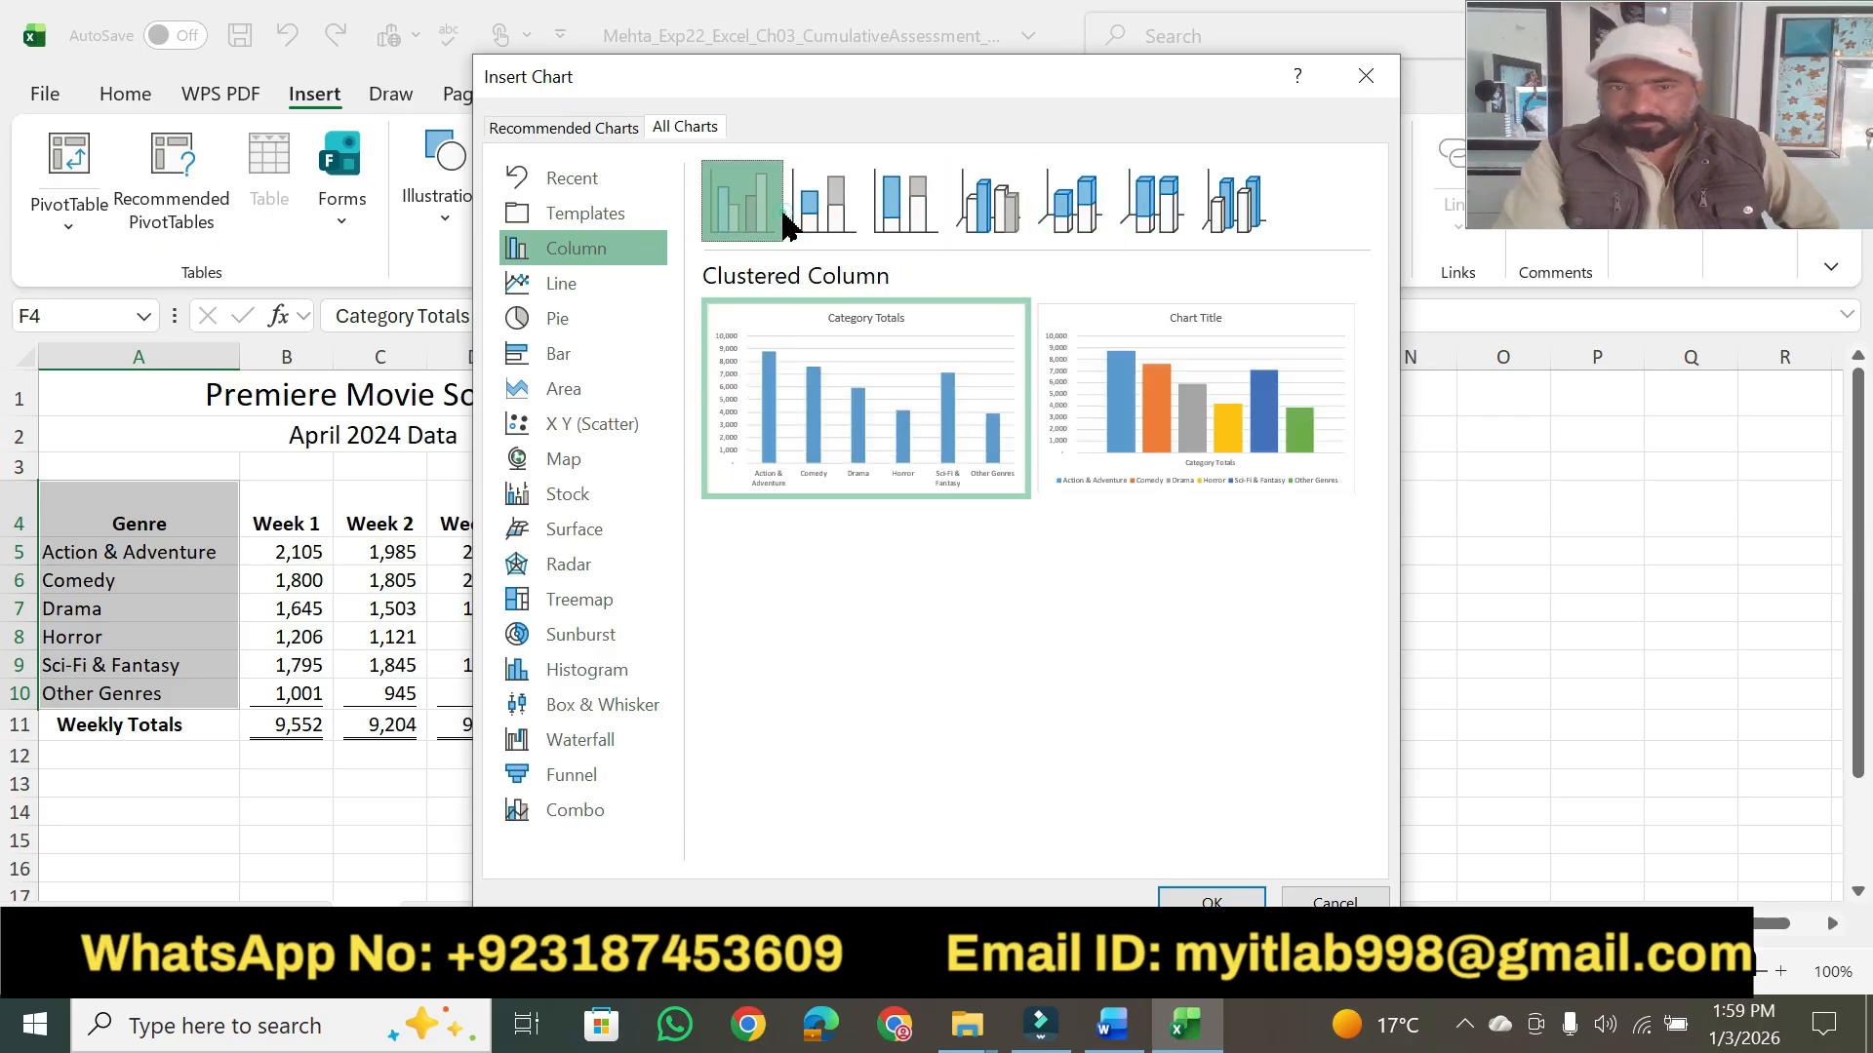
left_click(562, 285)
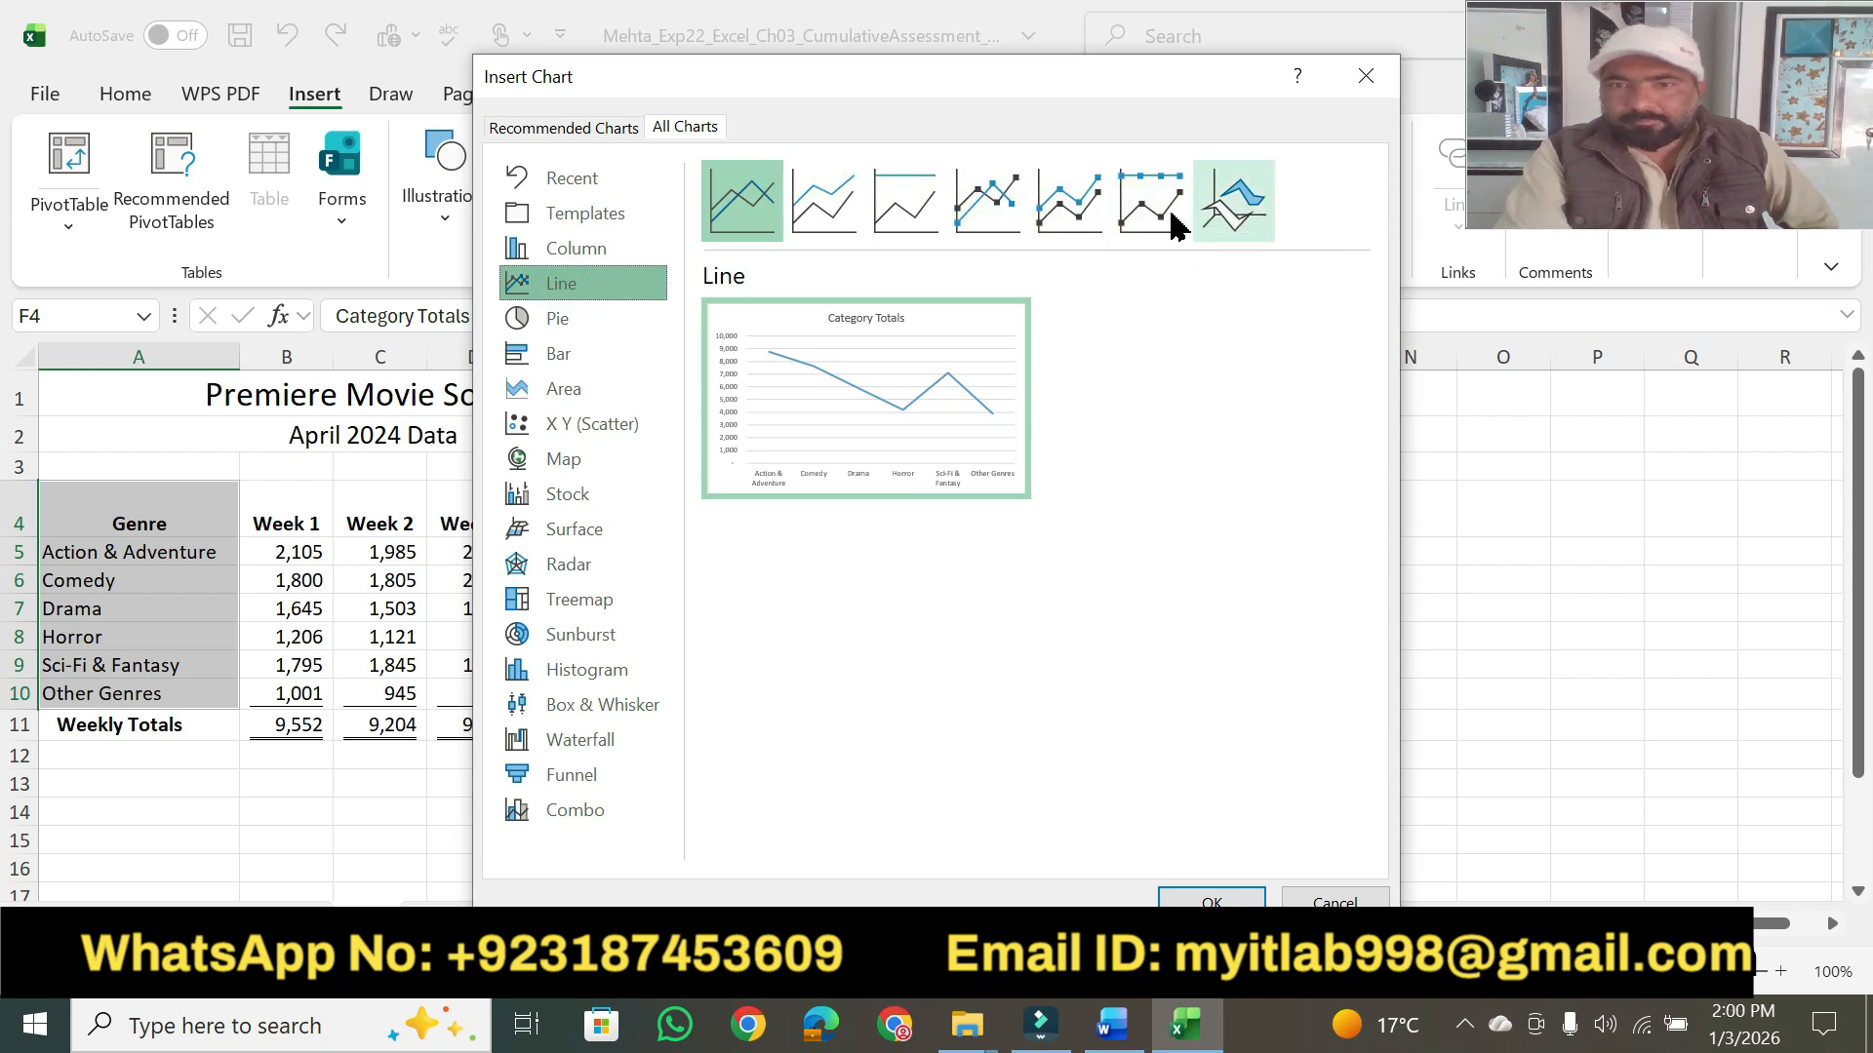
left_click(625, 255)
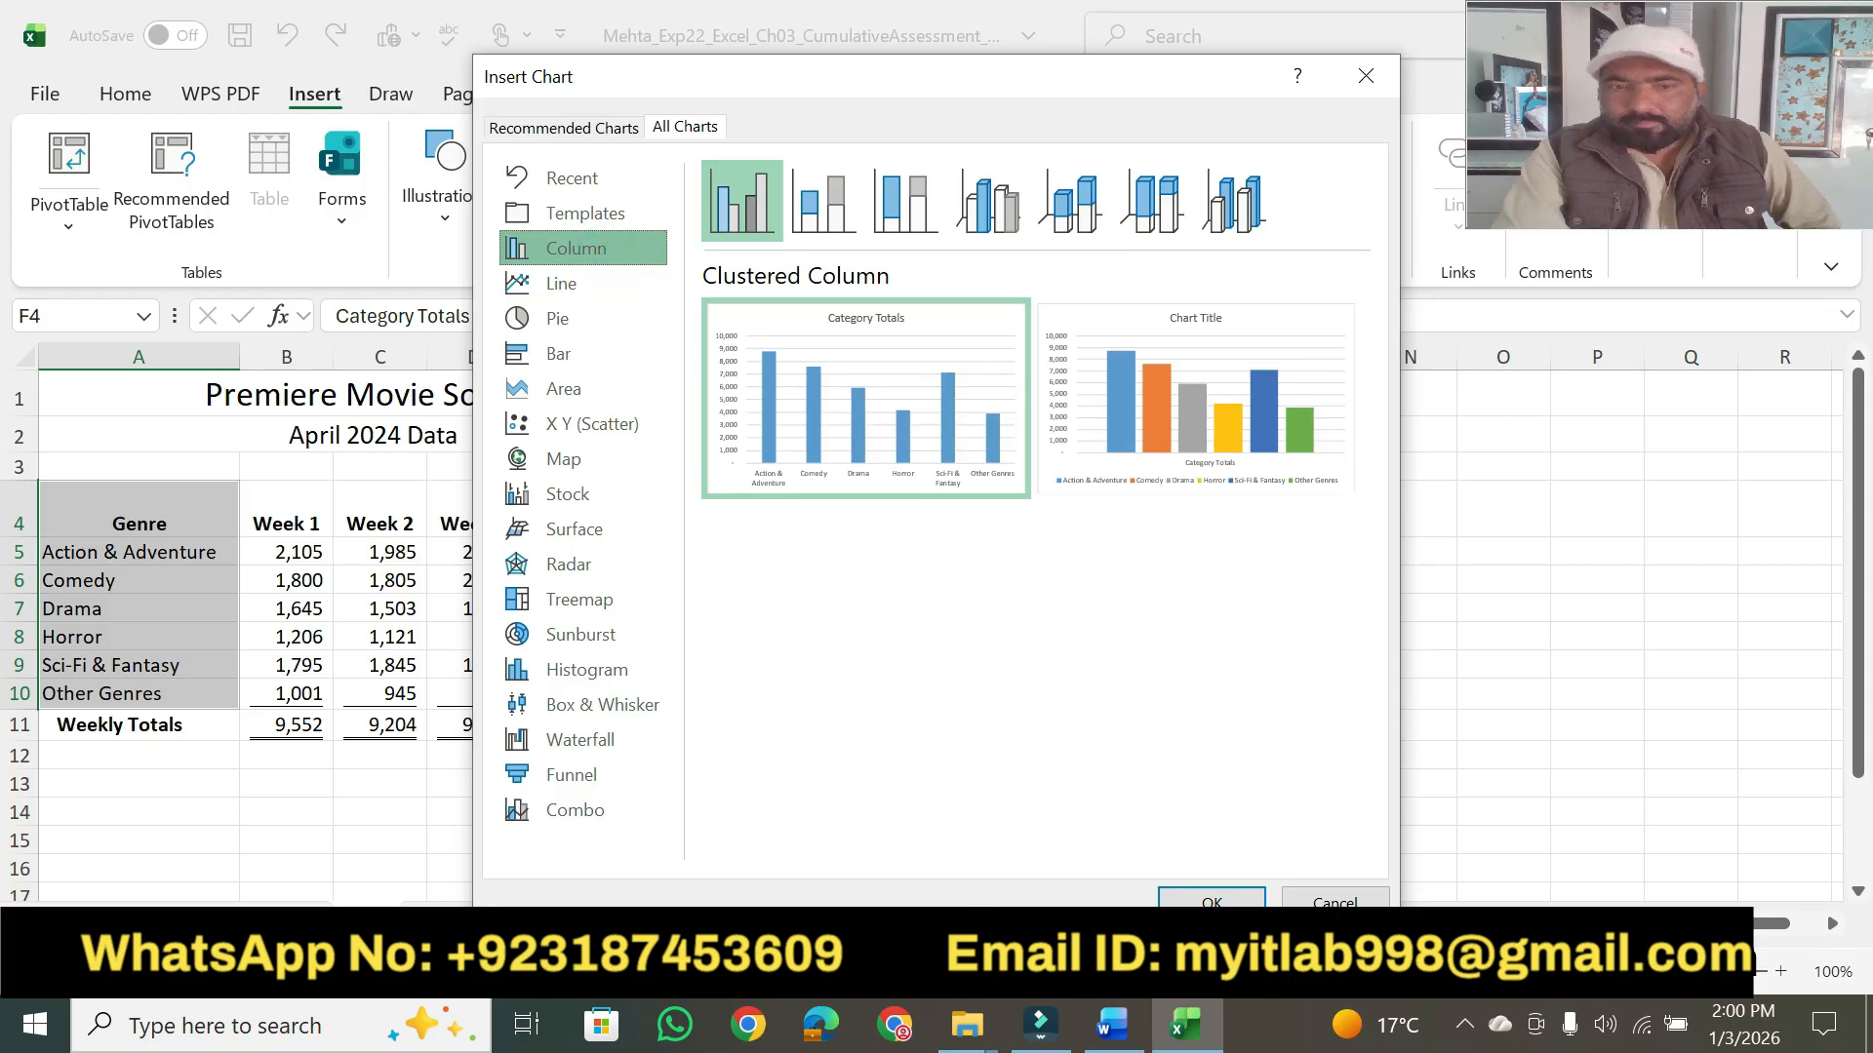
left_click(584, 819)
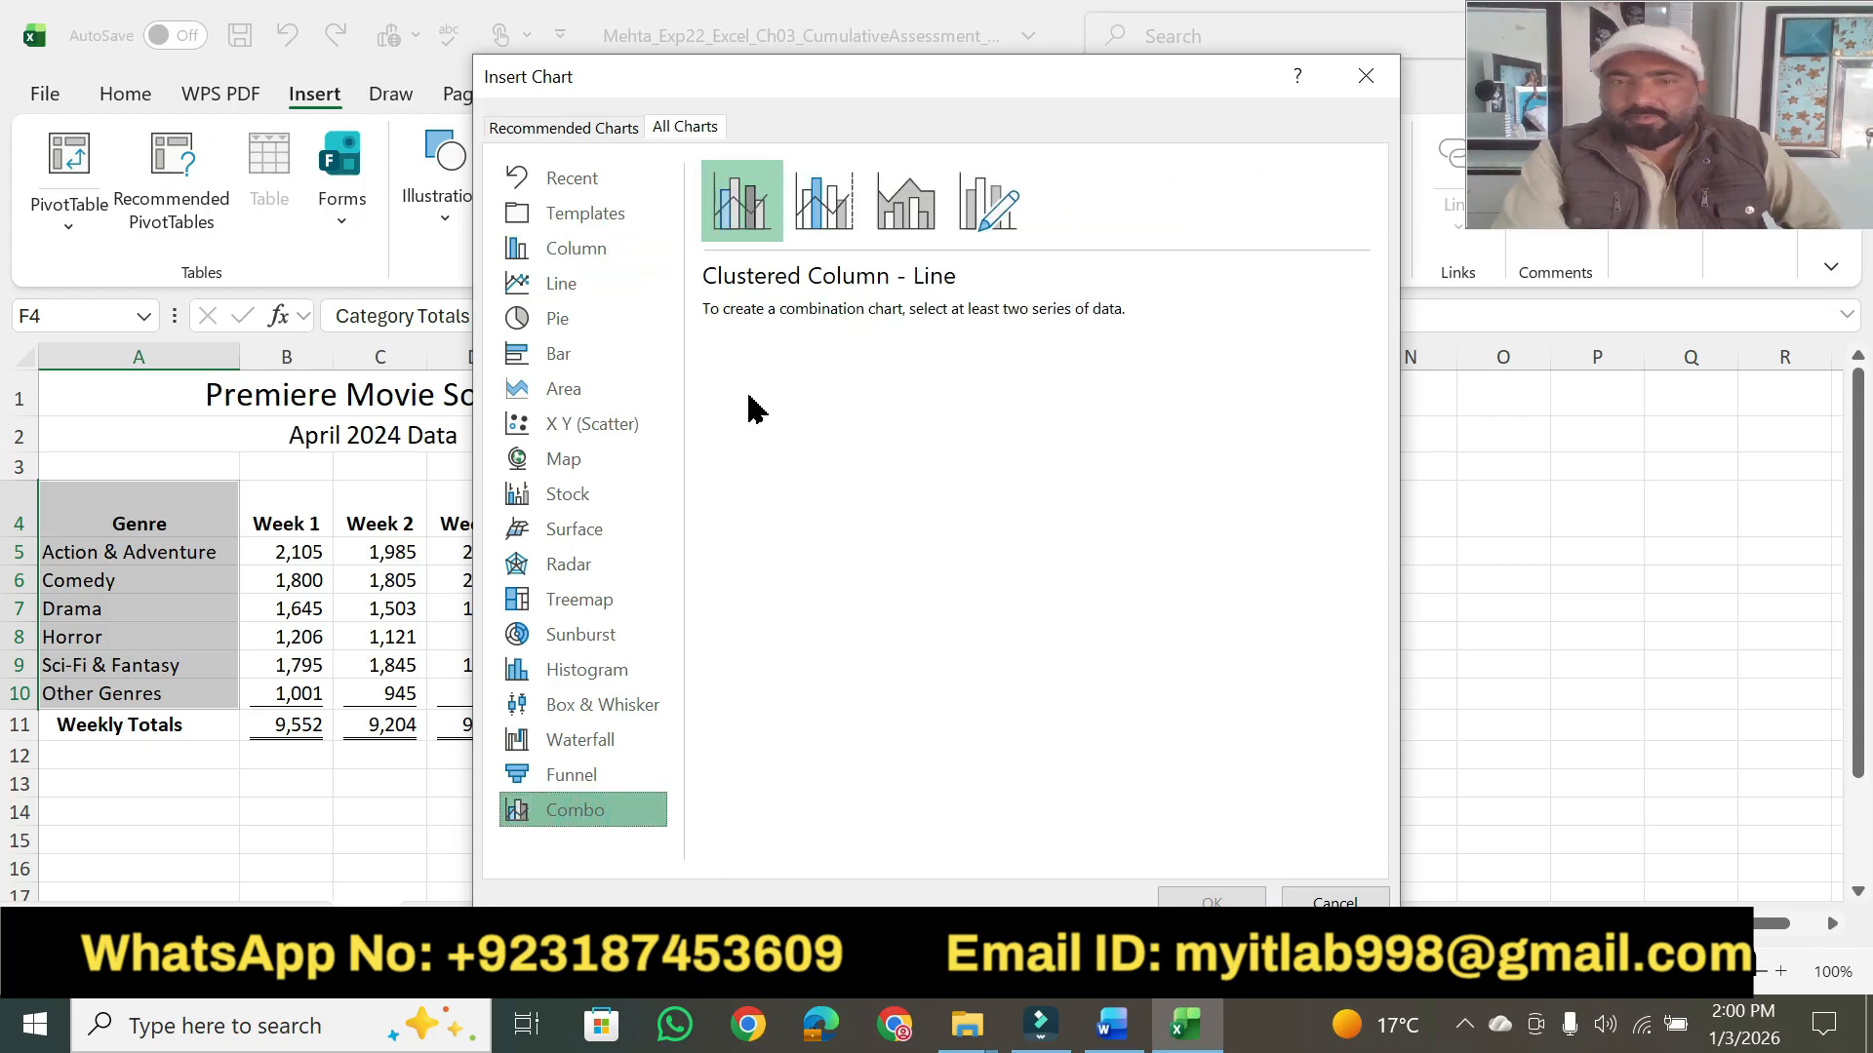
left_click(1112, 1024)
left_click(1185, 1025)
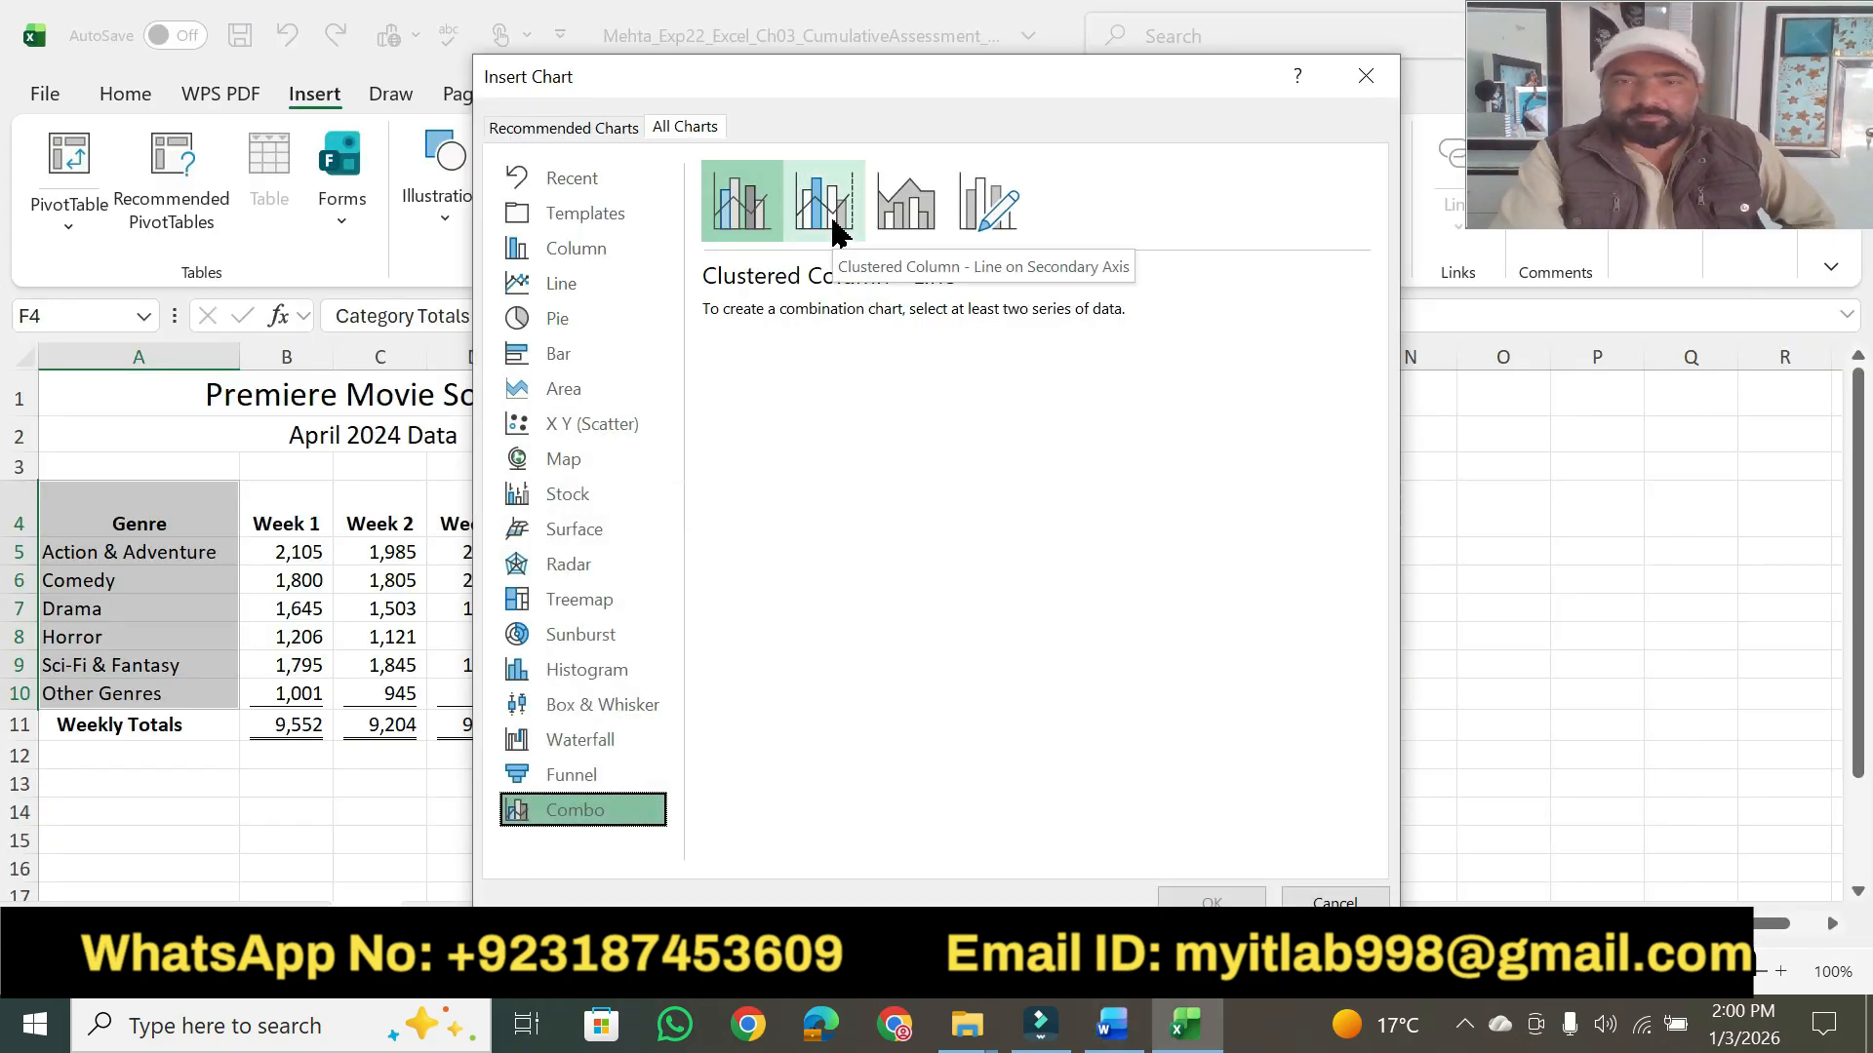
left_click(833, 222)
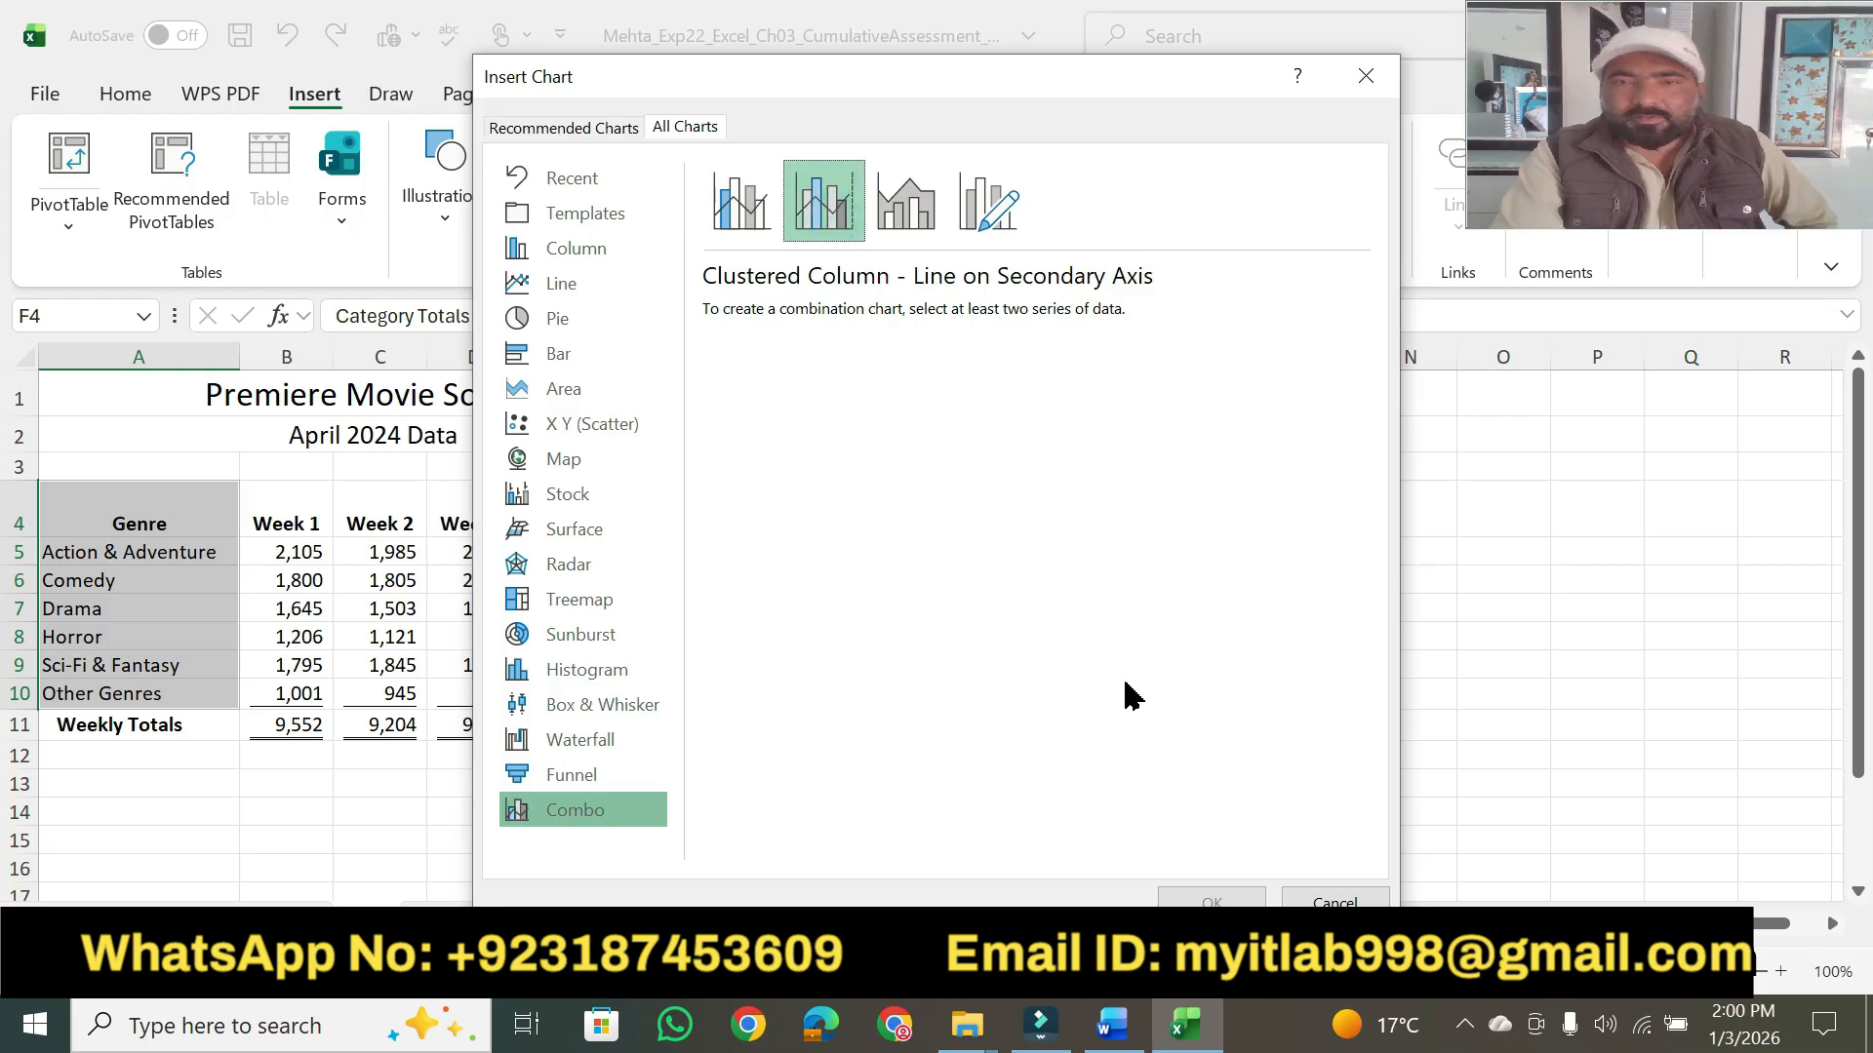
left_click(834, 202)
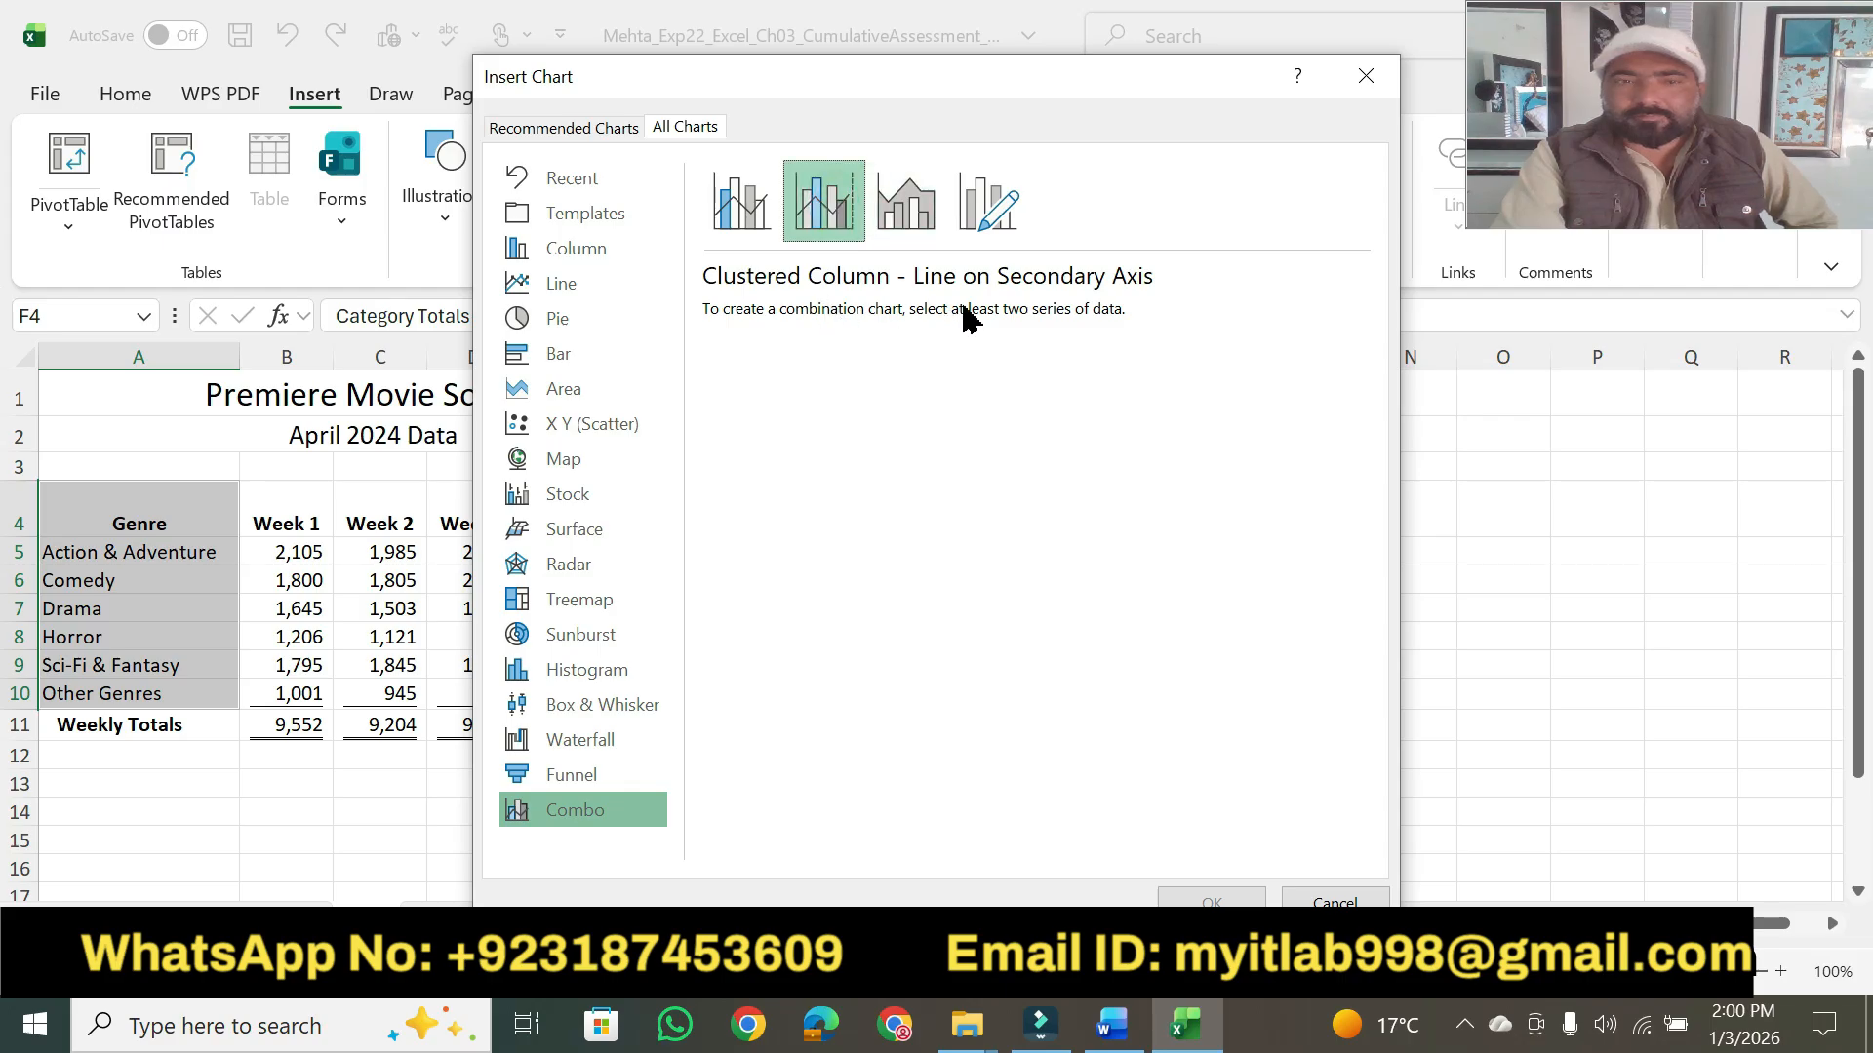
left_click(1055, 100)
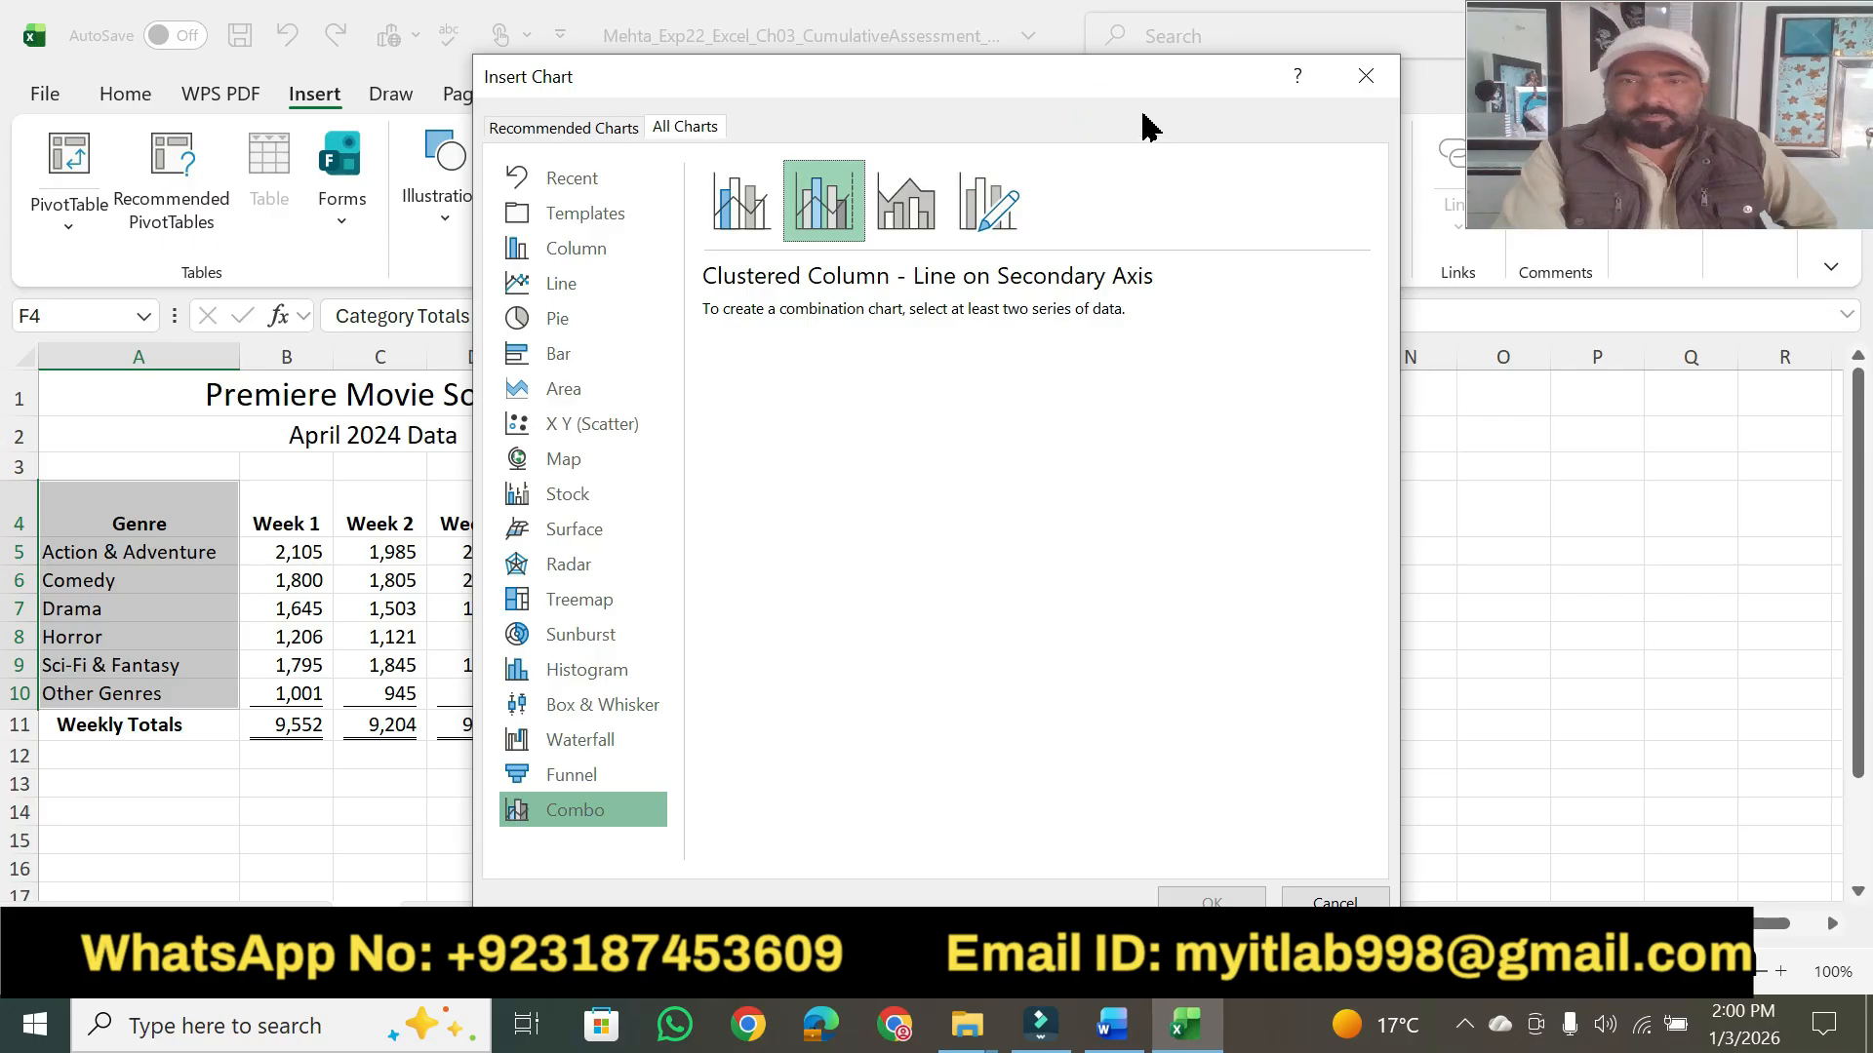
left_click_drag(1136, 95, 1078, 137)
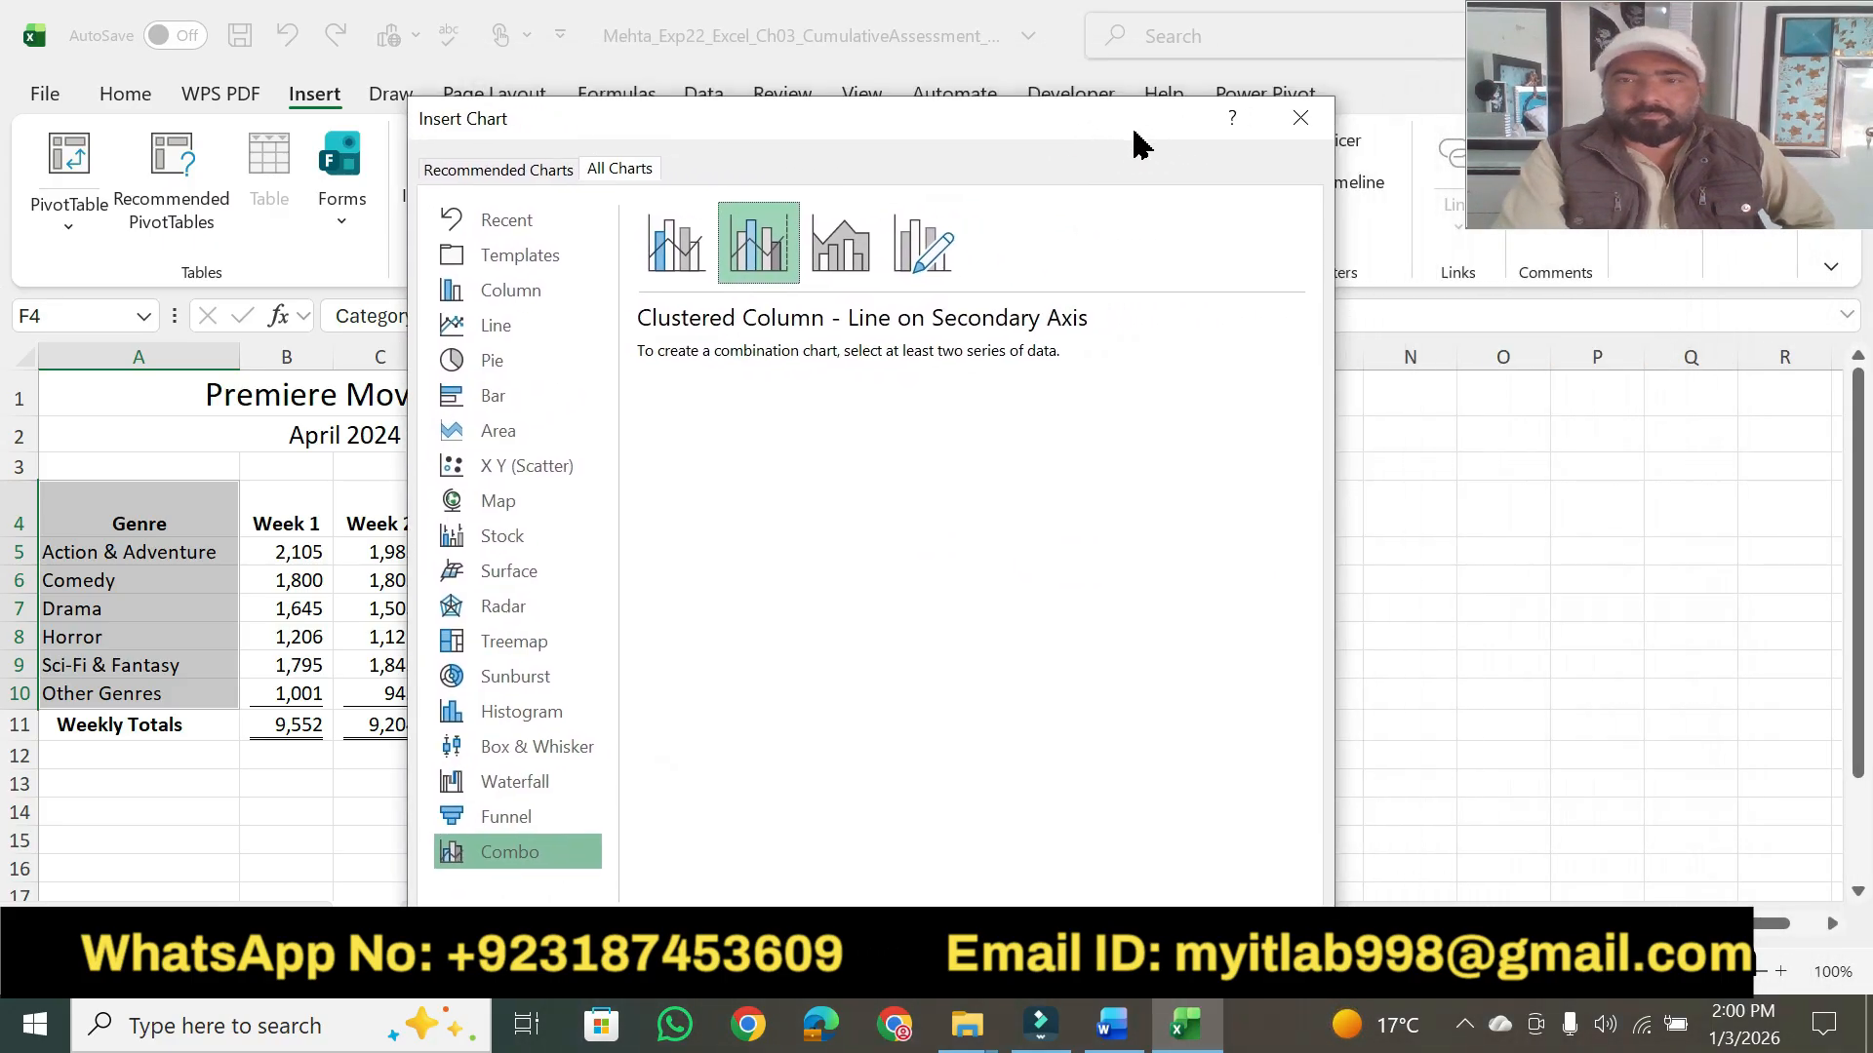
left_click(1301, 118)
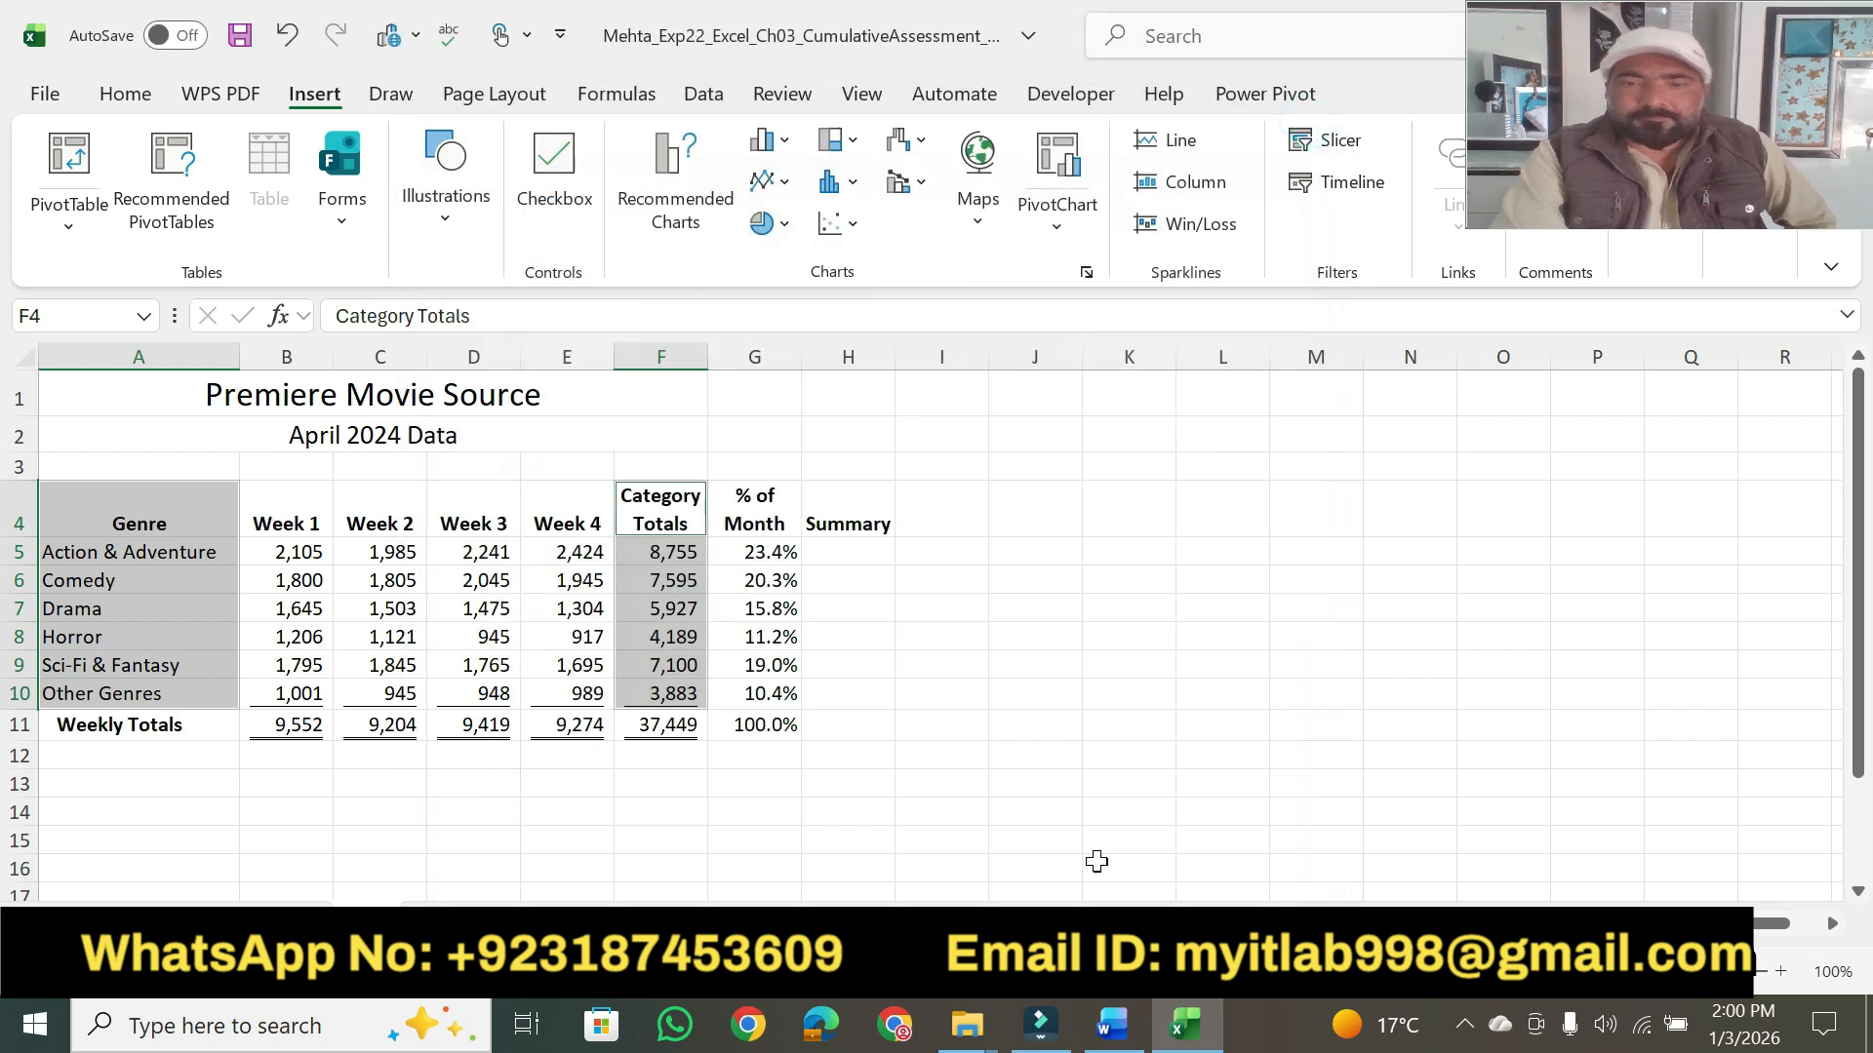
- Recheck step 7's ranges in Word, then return to Excel and add G4:G10 to the selection on the Data sheet
left_click(1115, 1036)
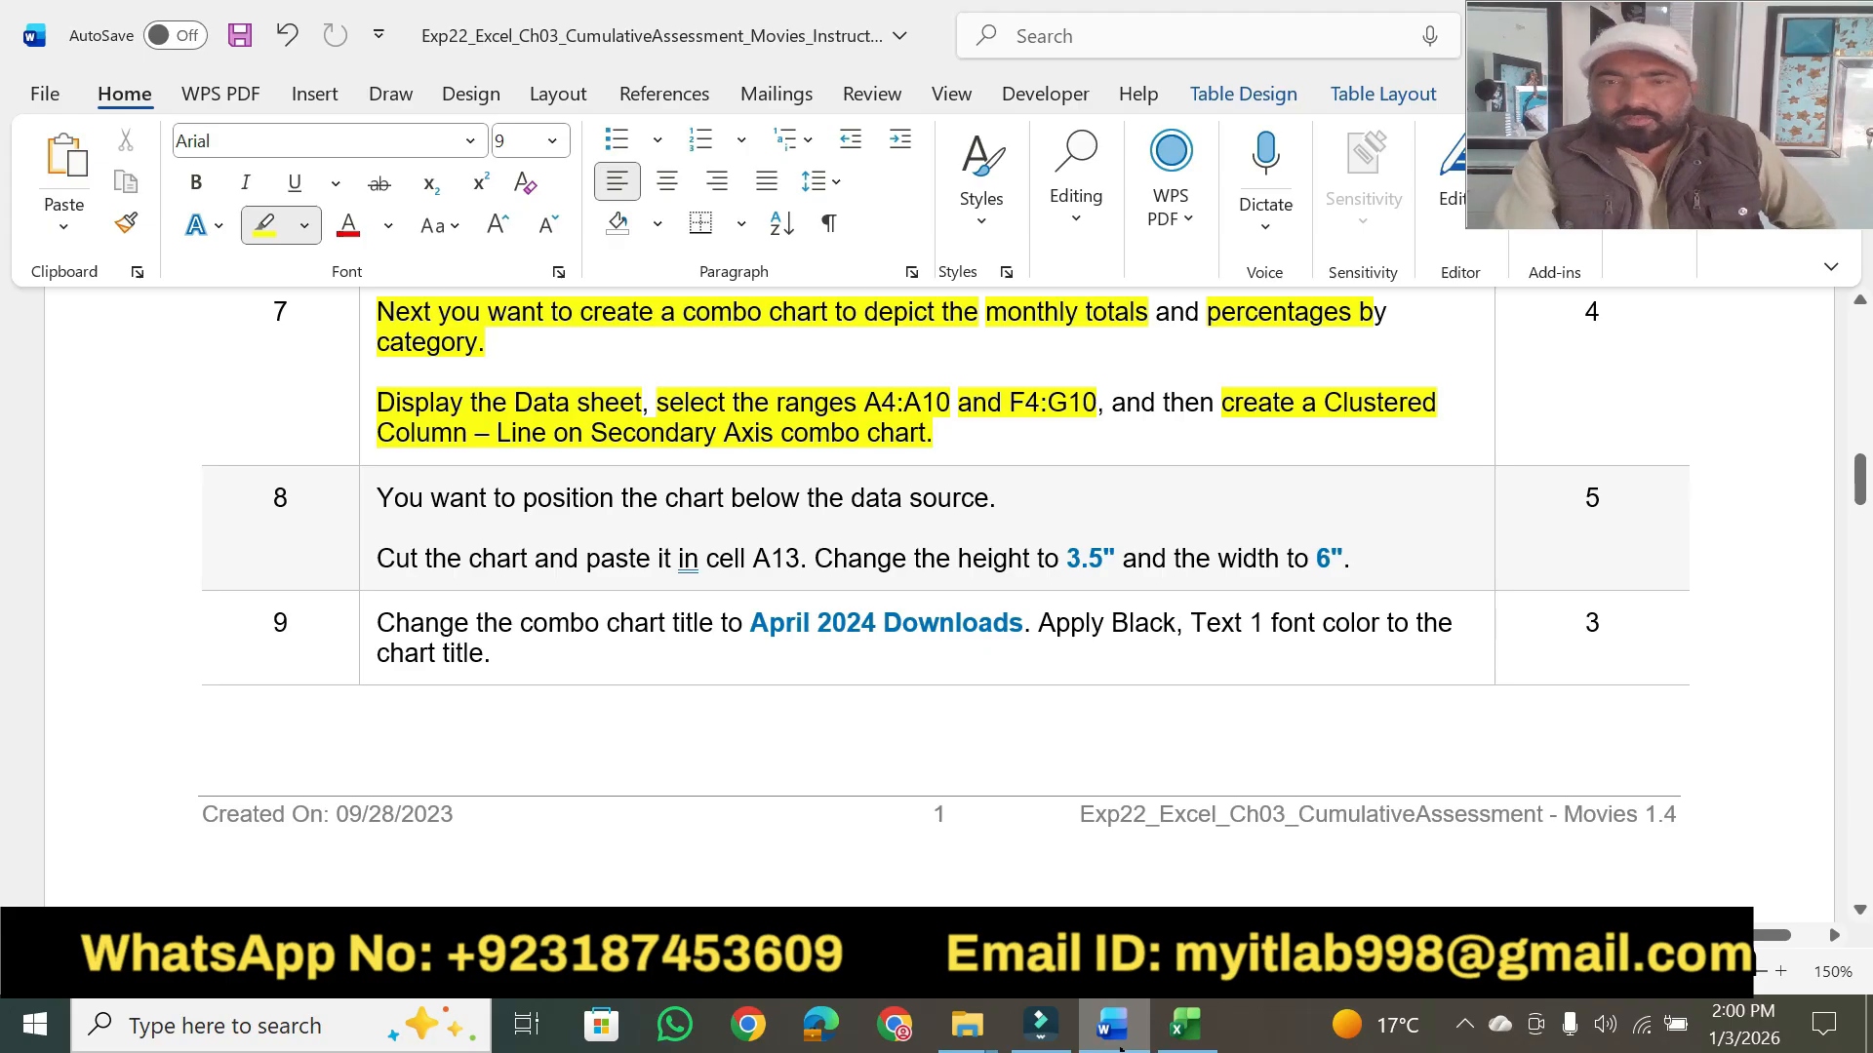
left_click(1185, 1024)
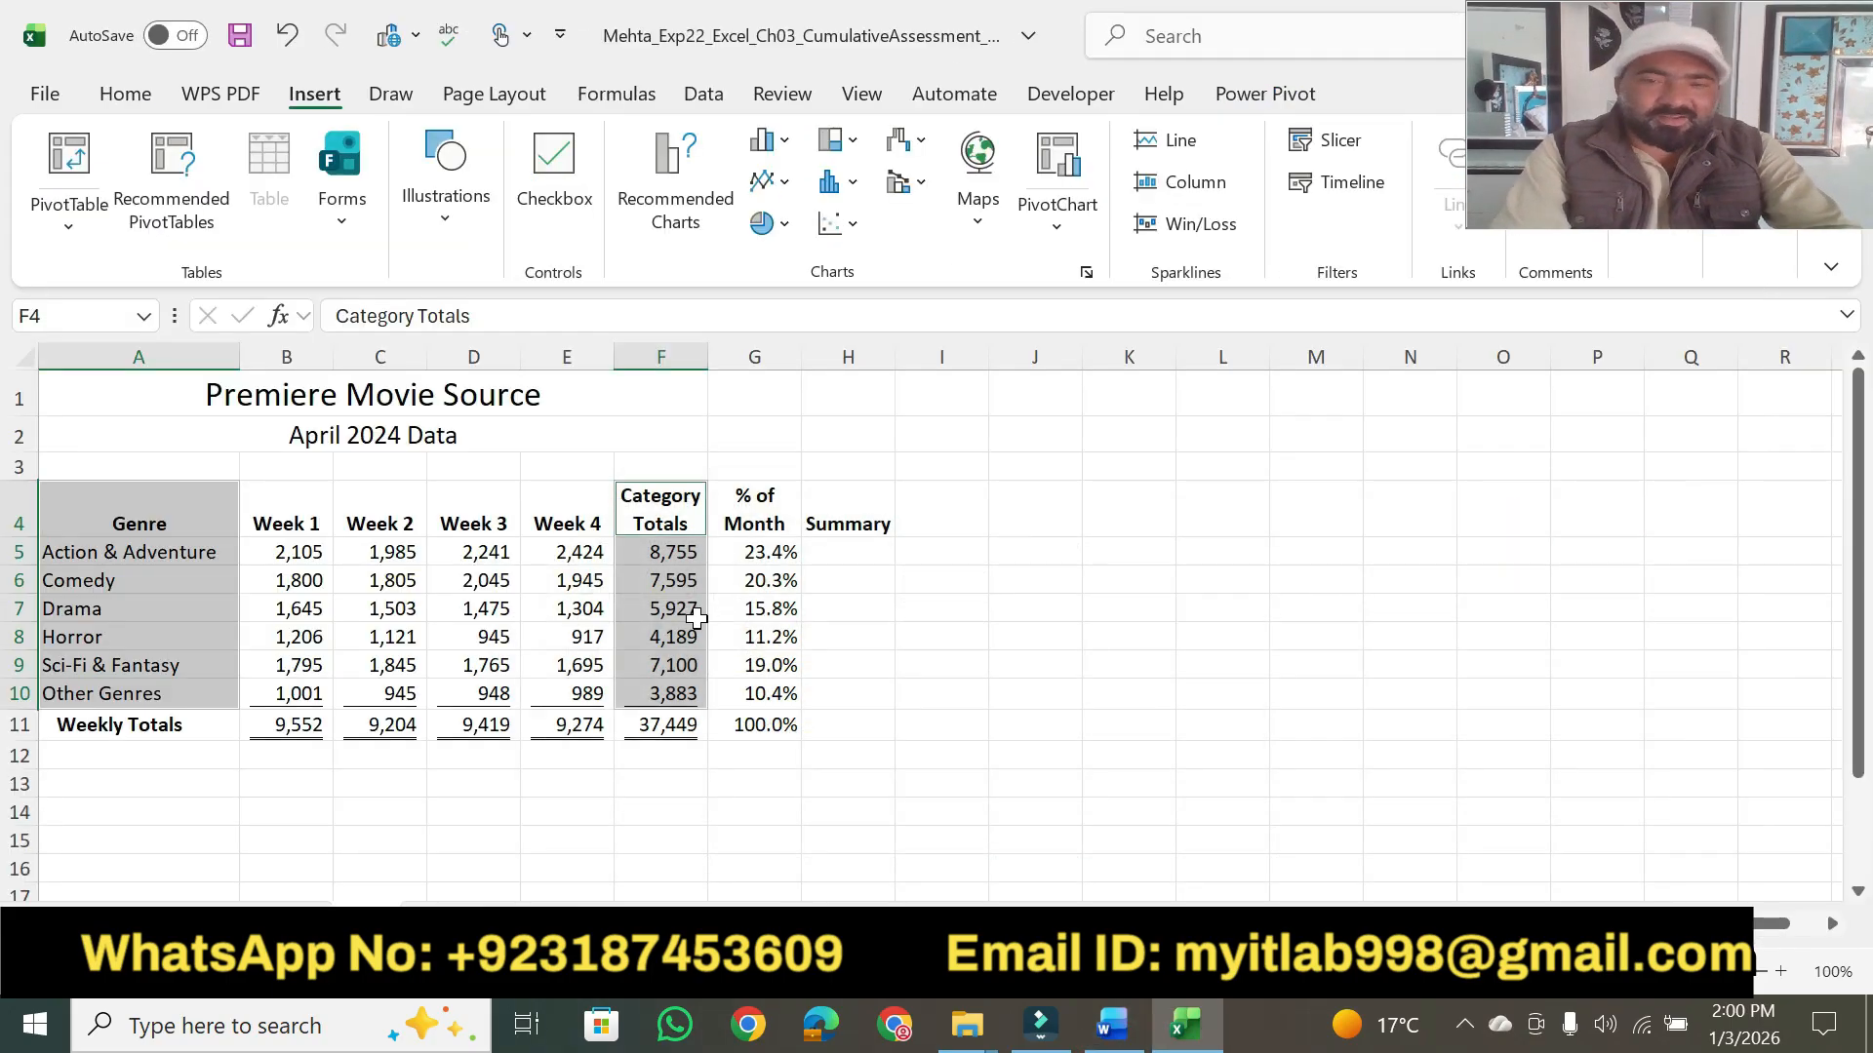
left_click_drag(739, 495, 761, 701)
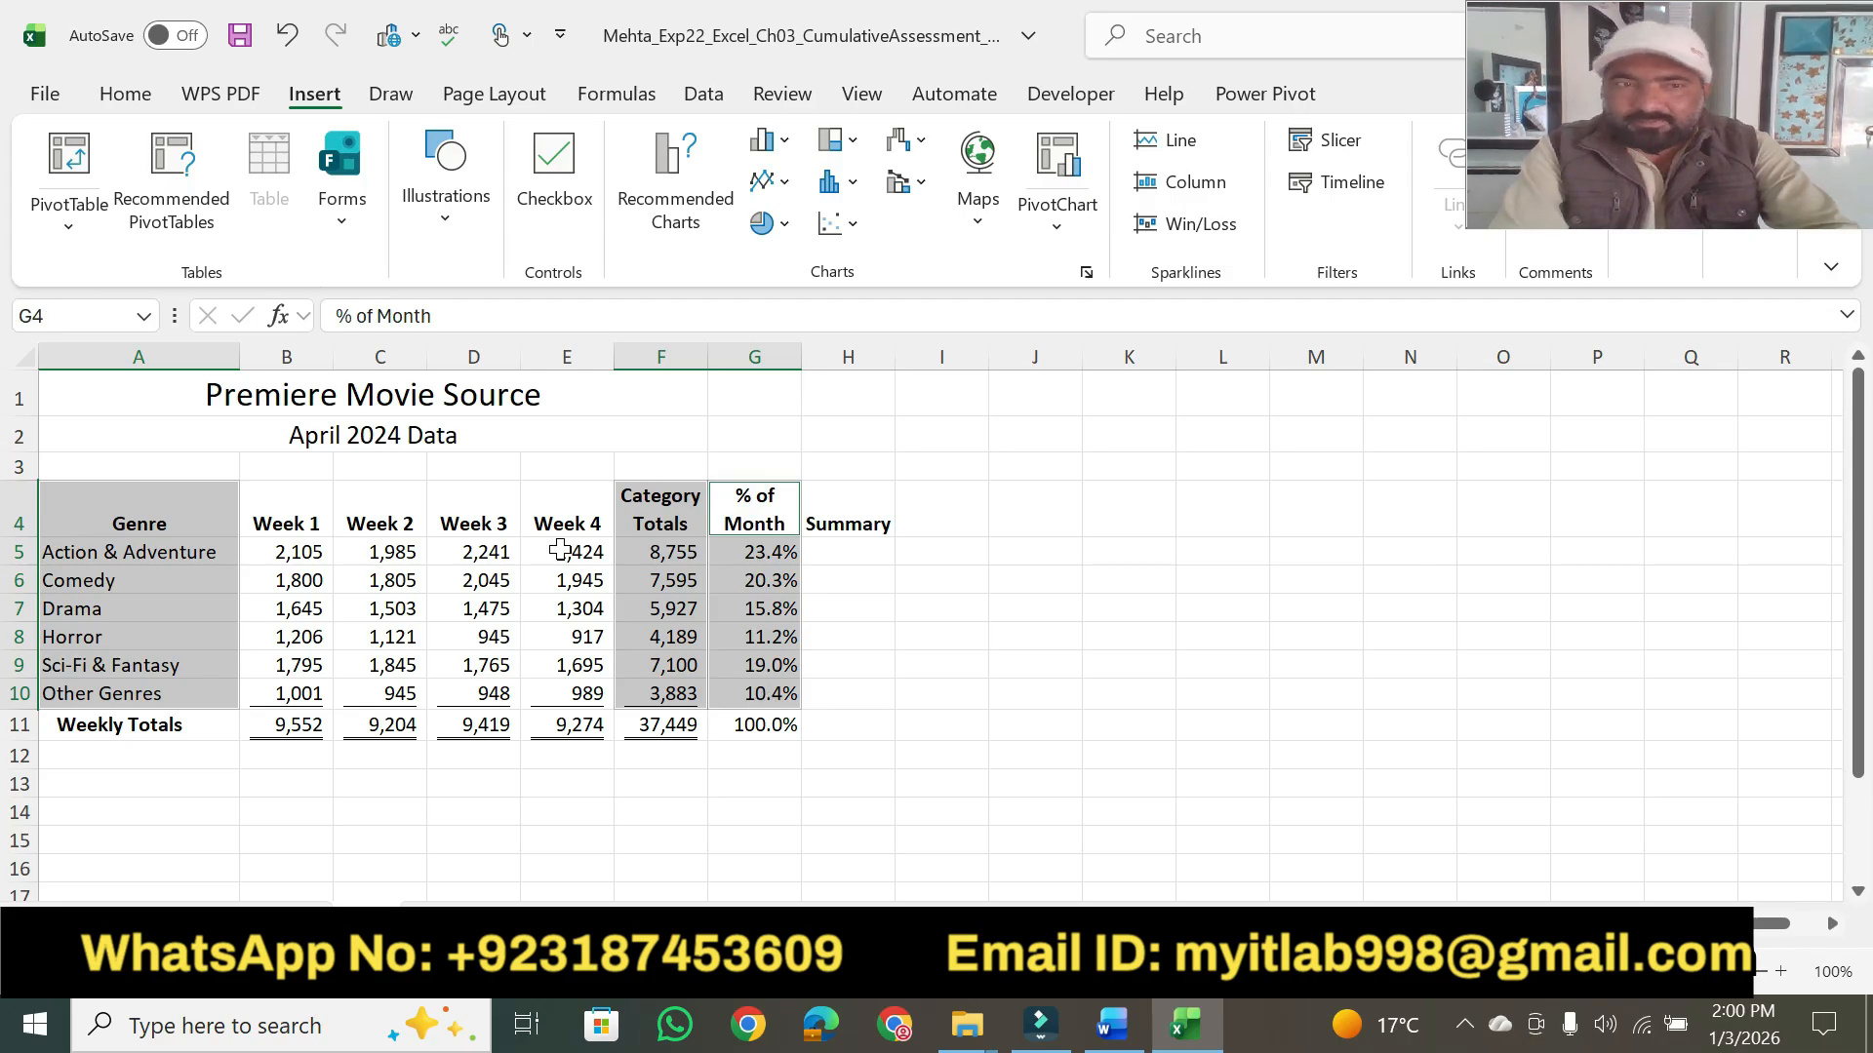
- Insert a Clustered Column - Line on Secondary Axis combo chart from the selected ranges, checking the type against step 7 in Word
left_click(679, 190)
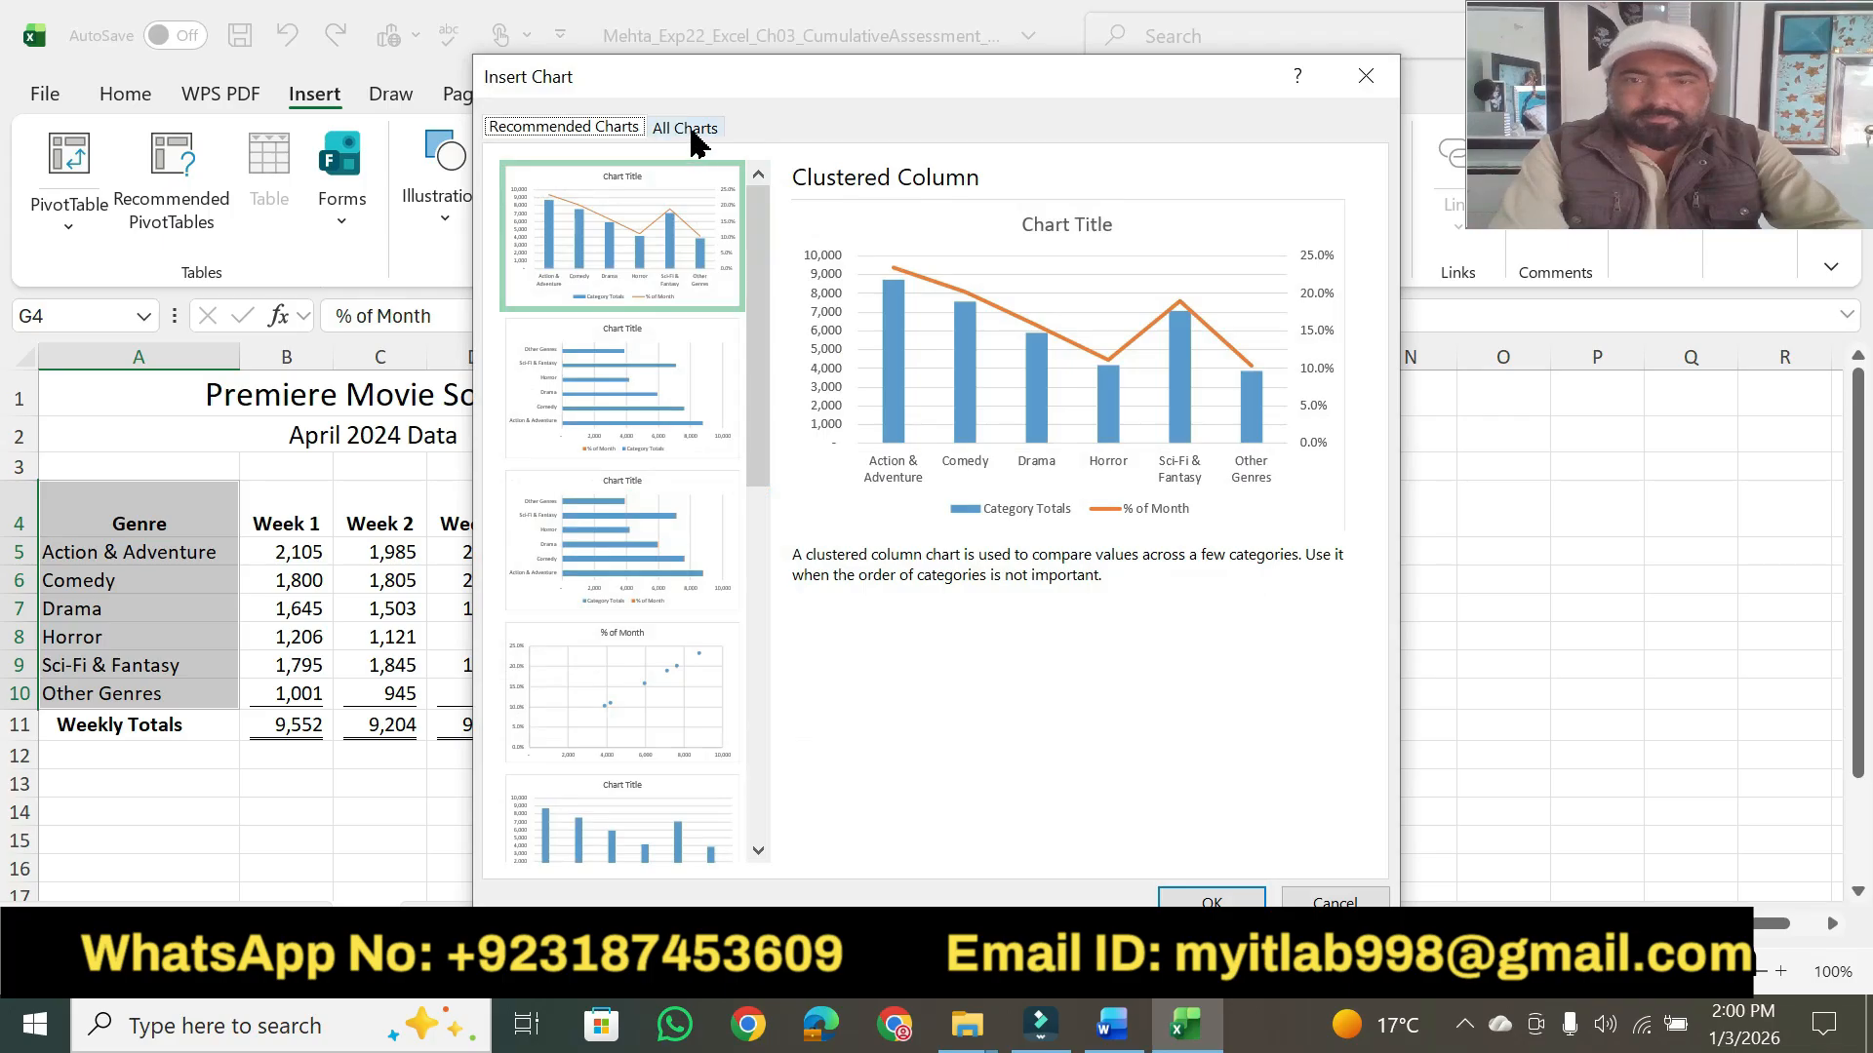
left_click(692, 135)
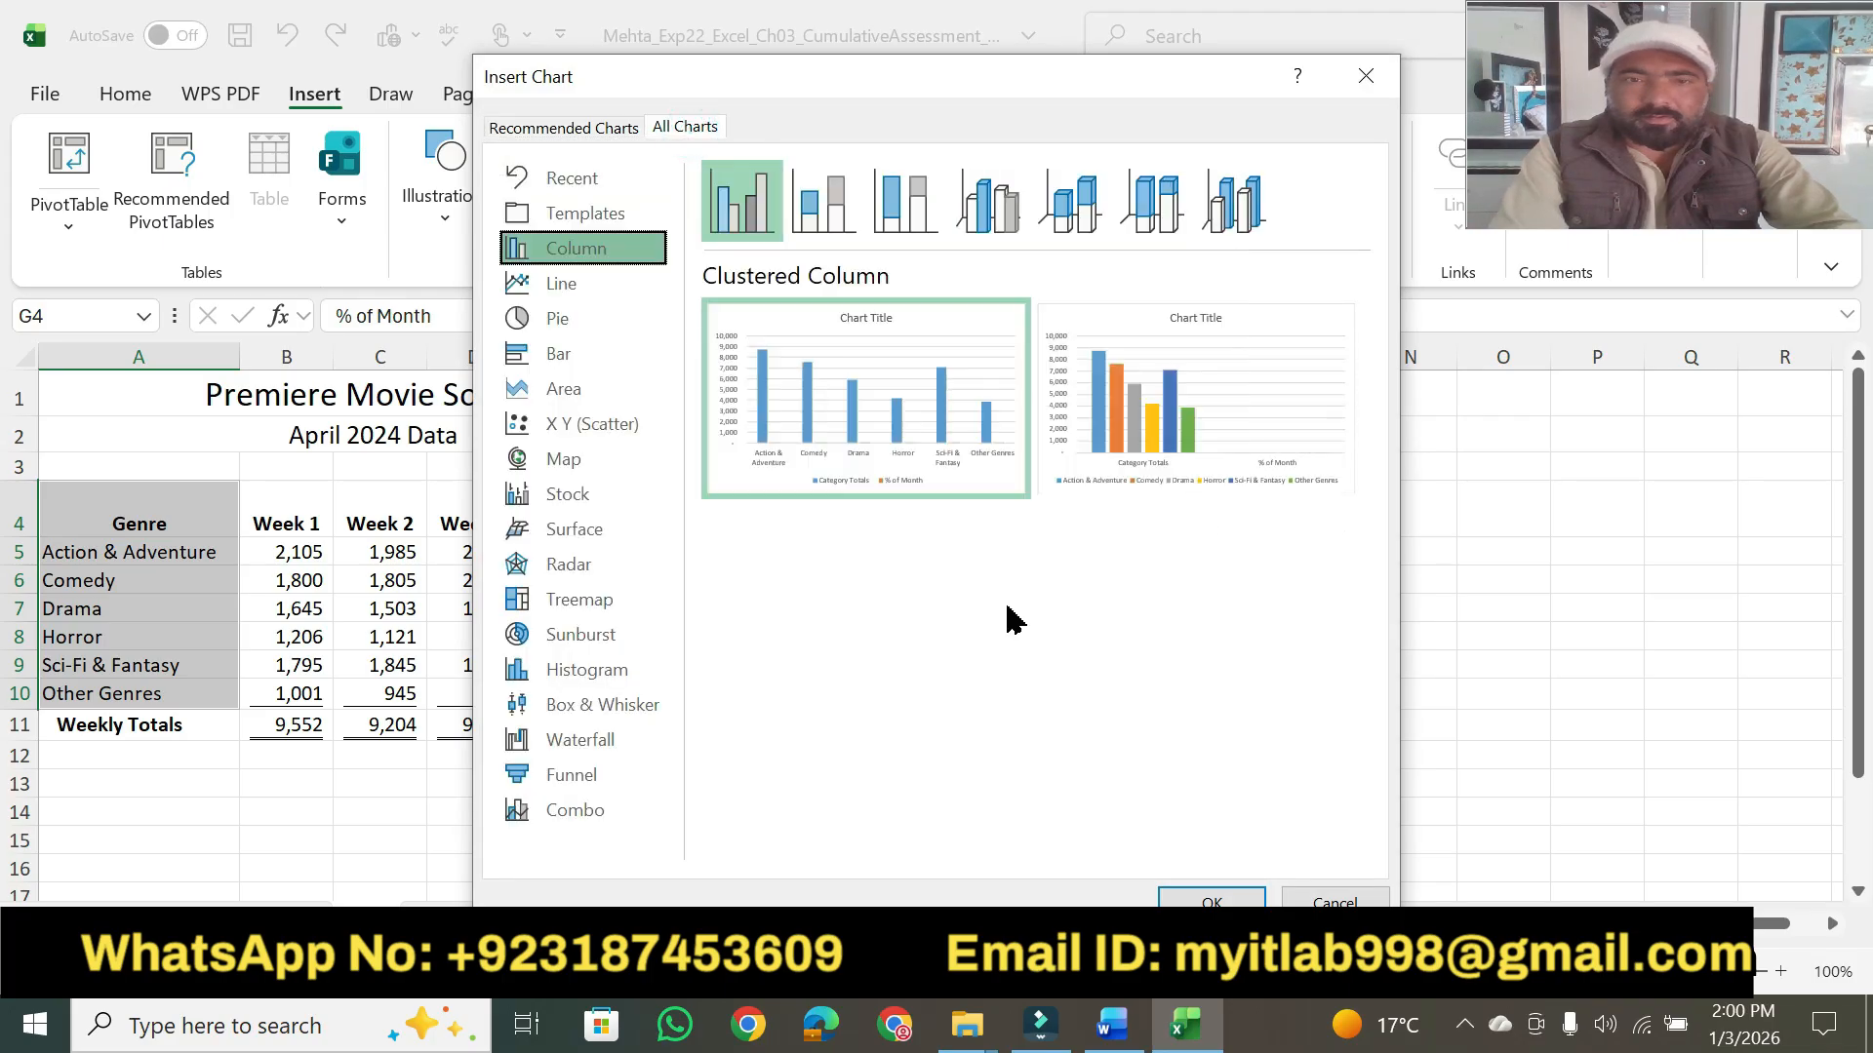
left_click(607, 810)
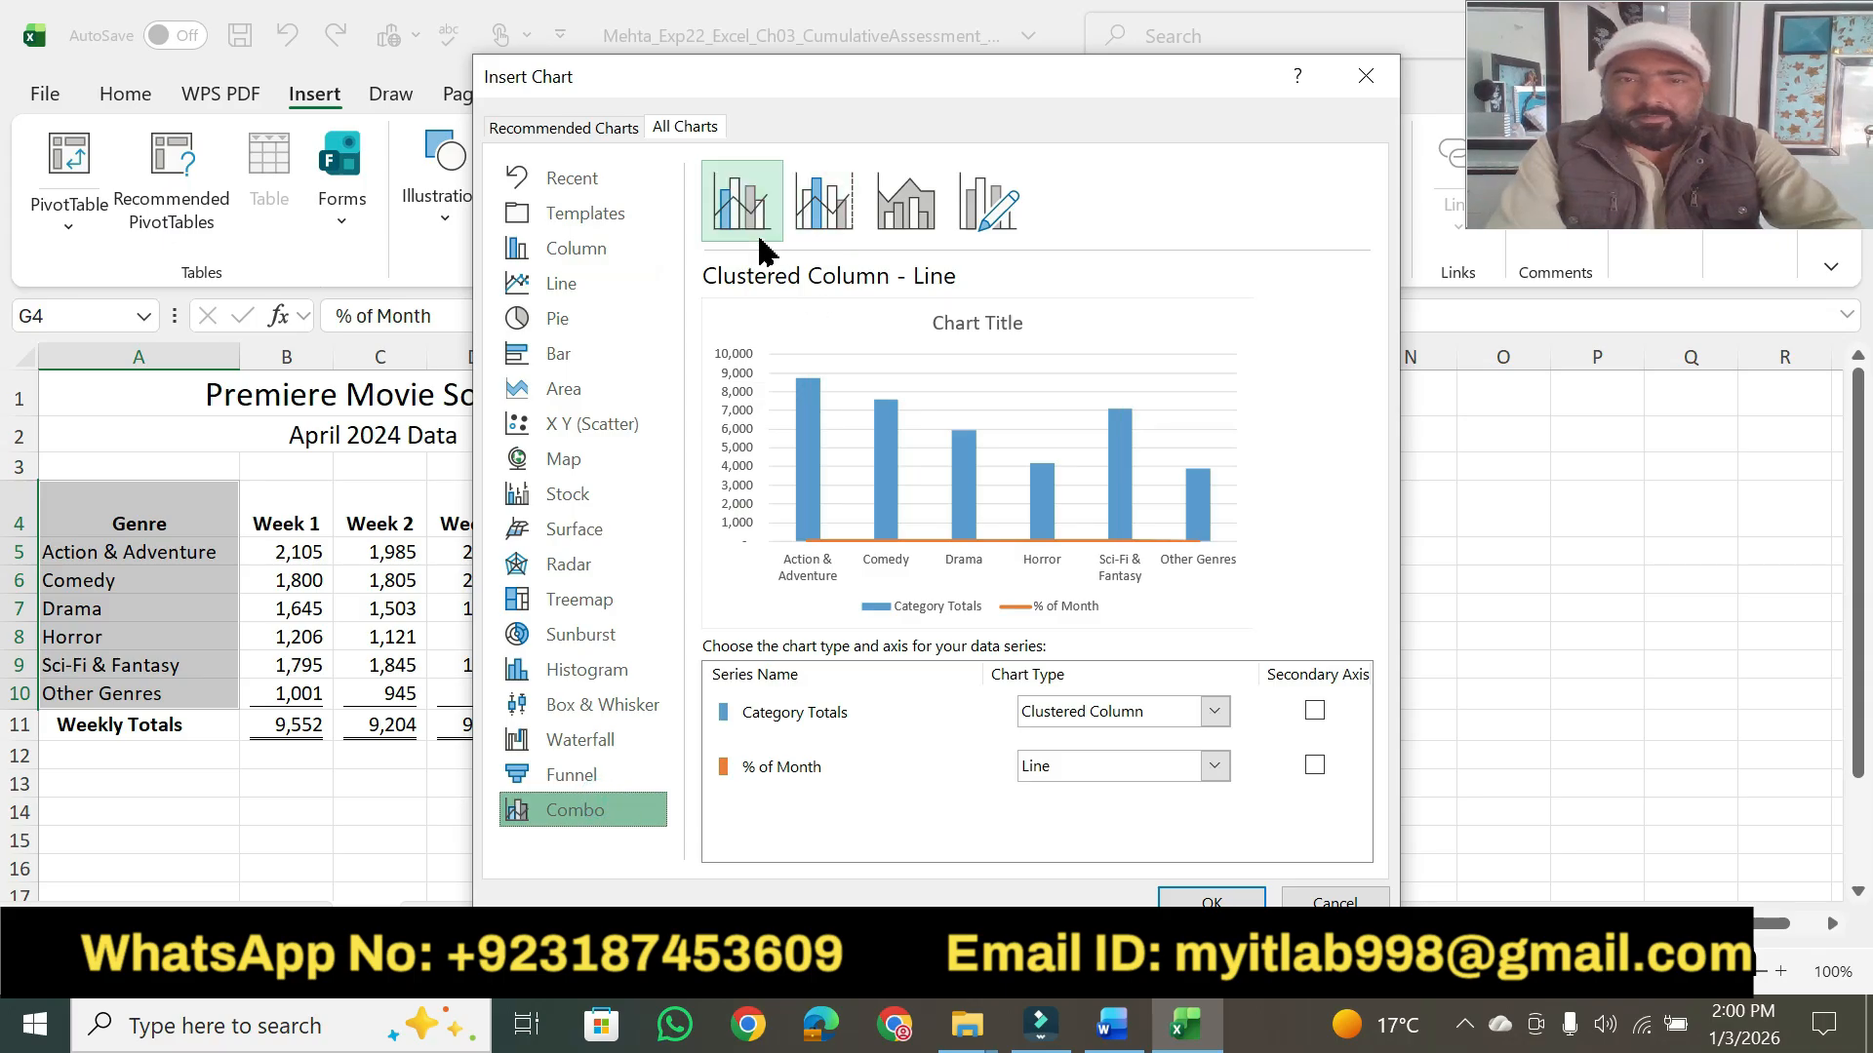
left_click(824, 223)
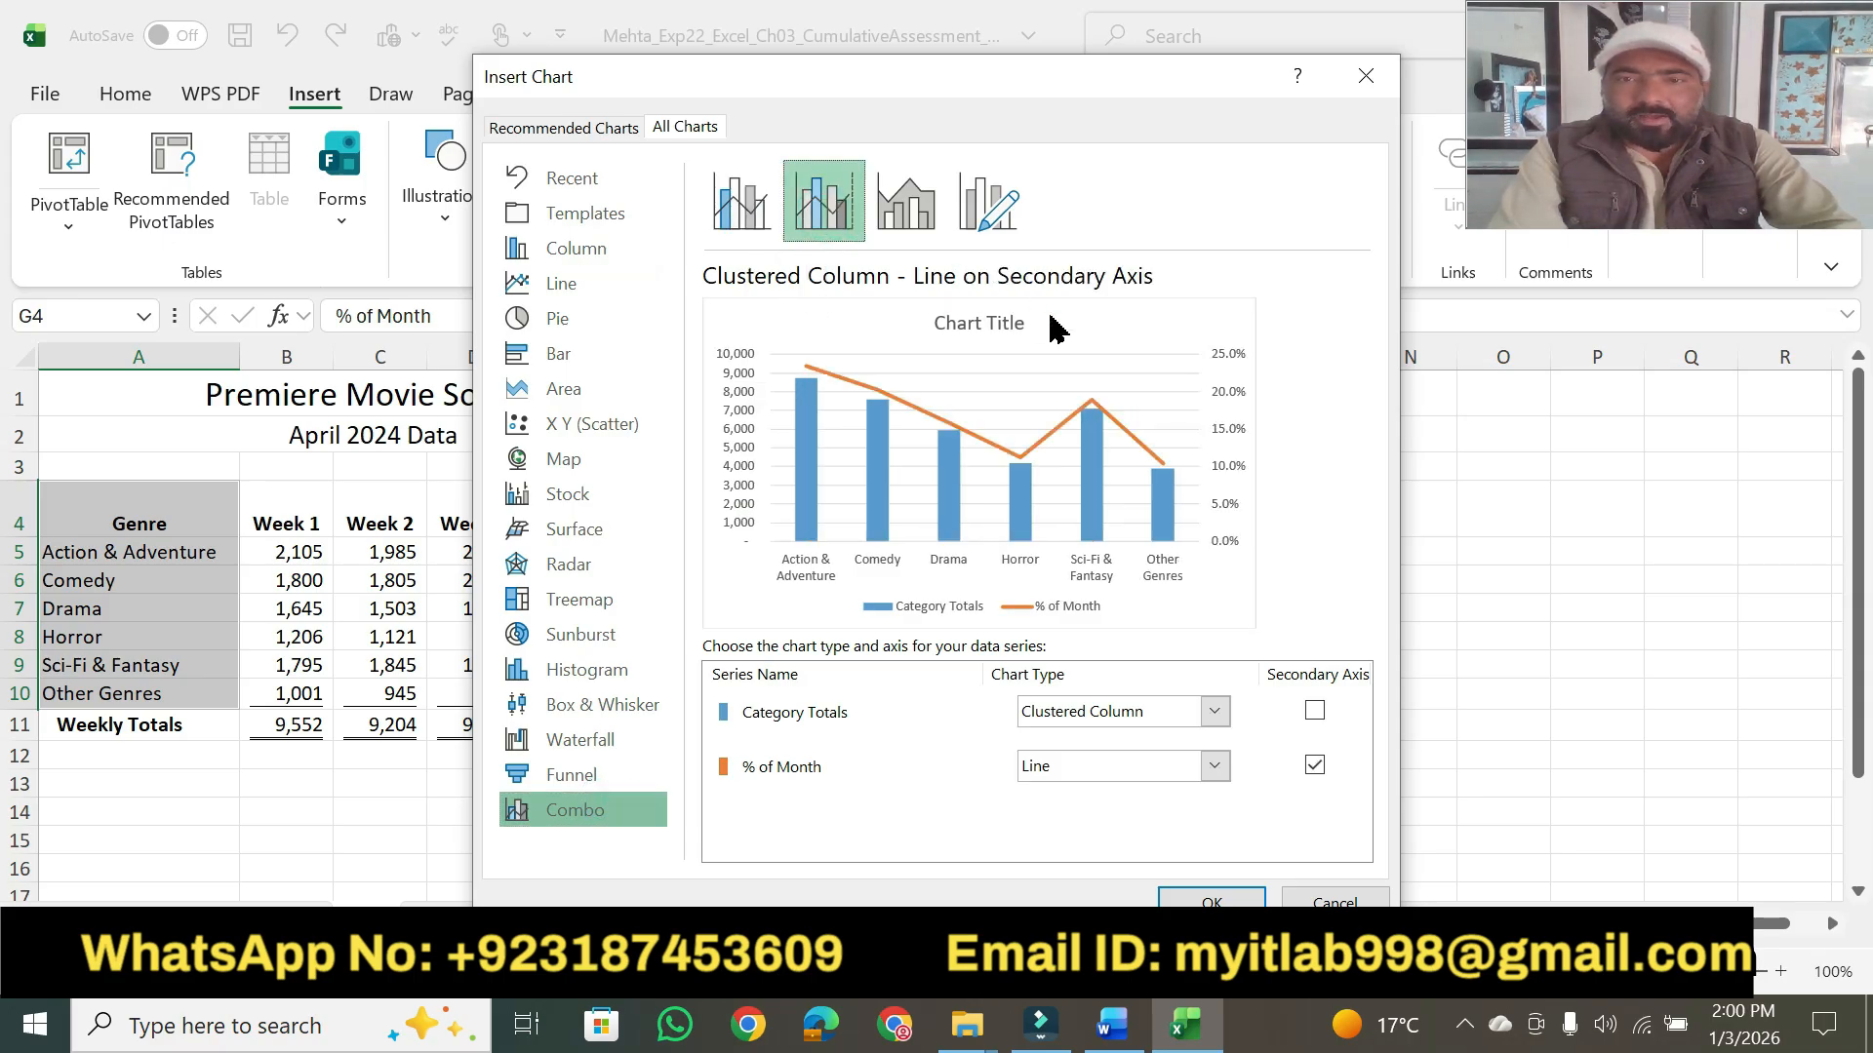
left_click(1120, 1038)
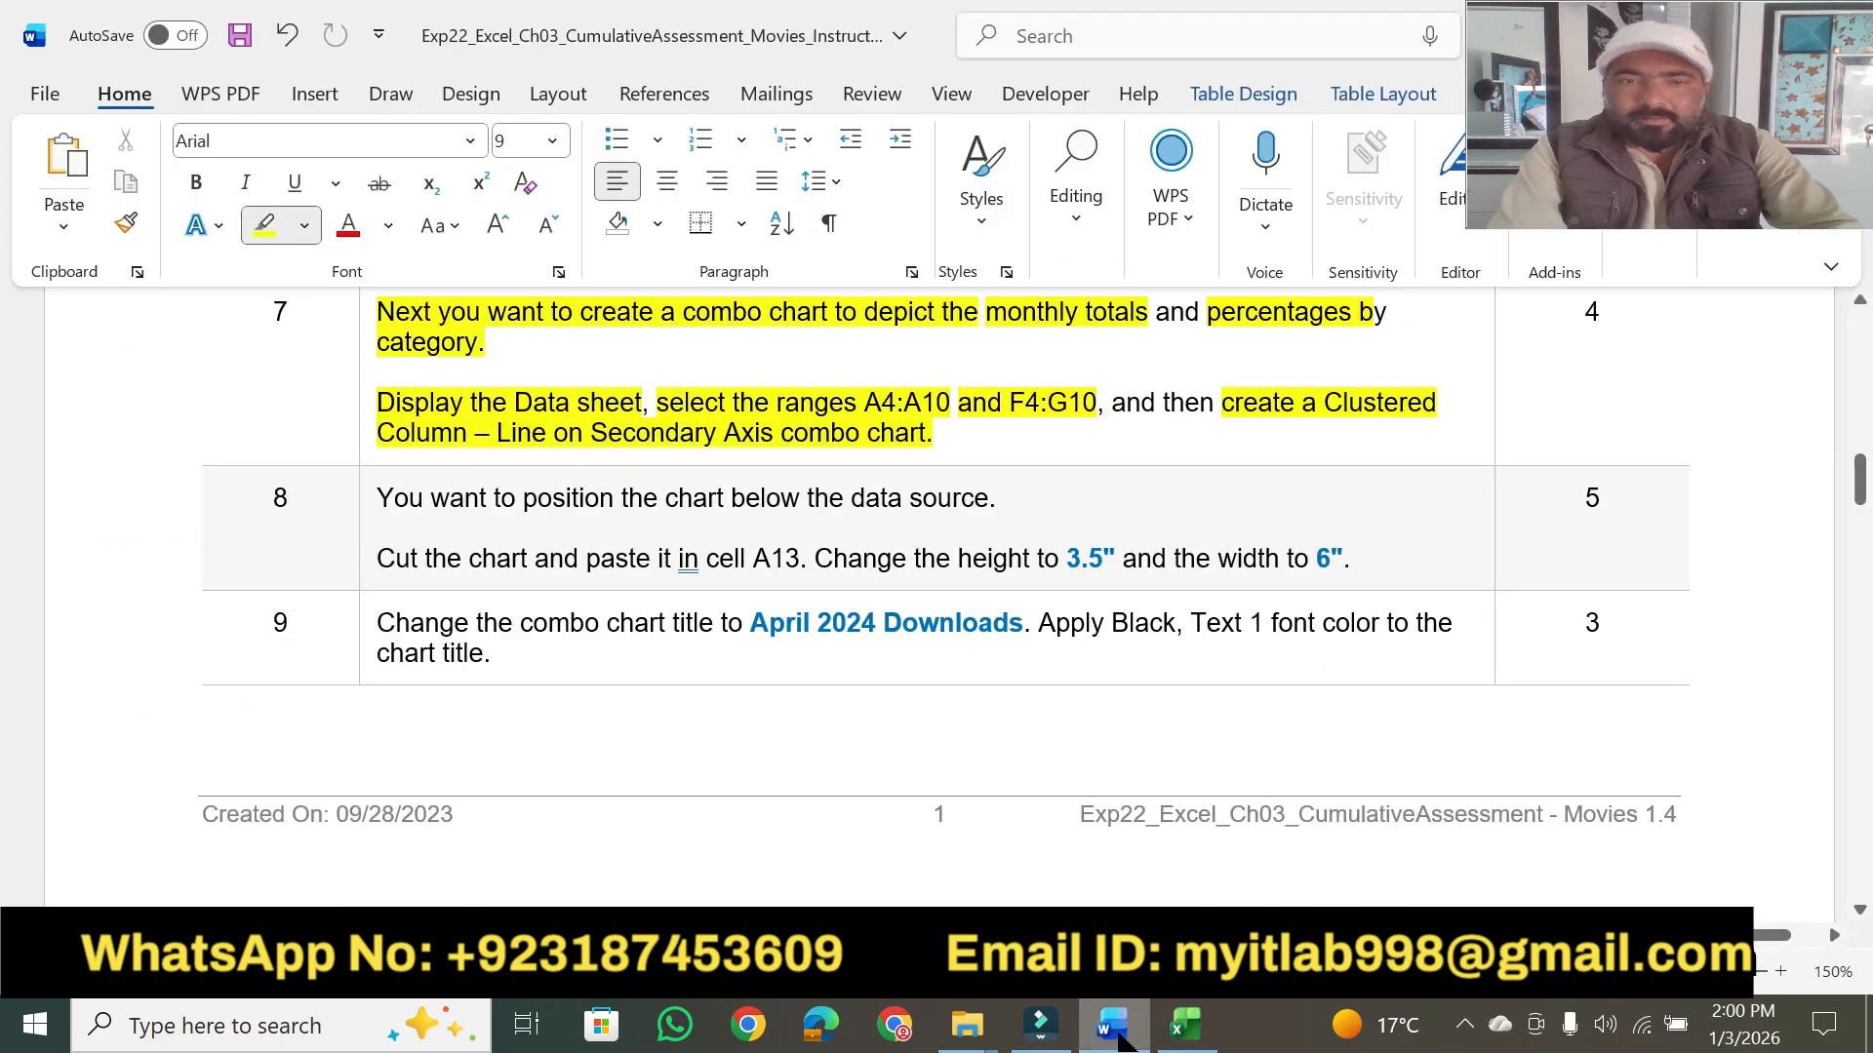
left_click(1120, 1038)
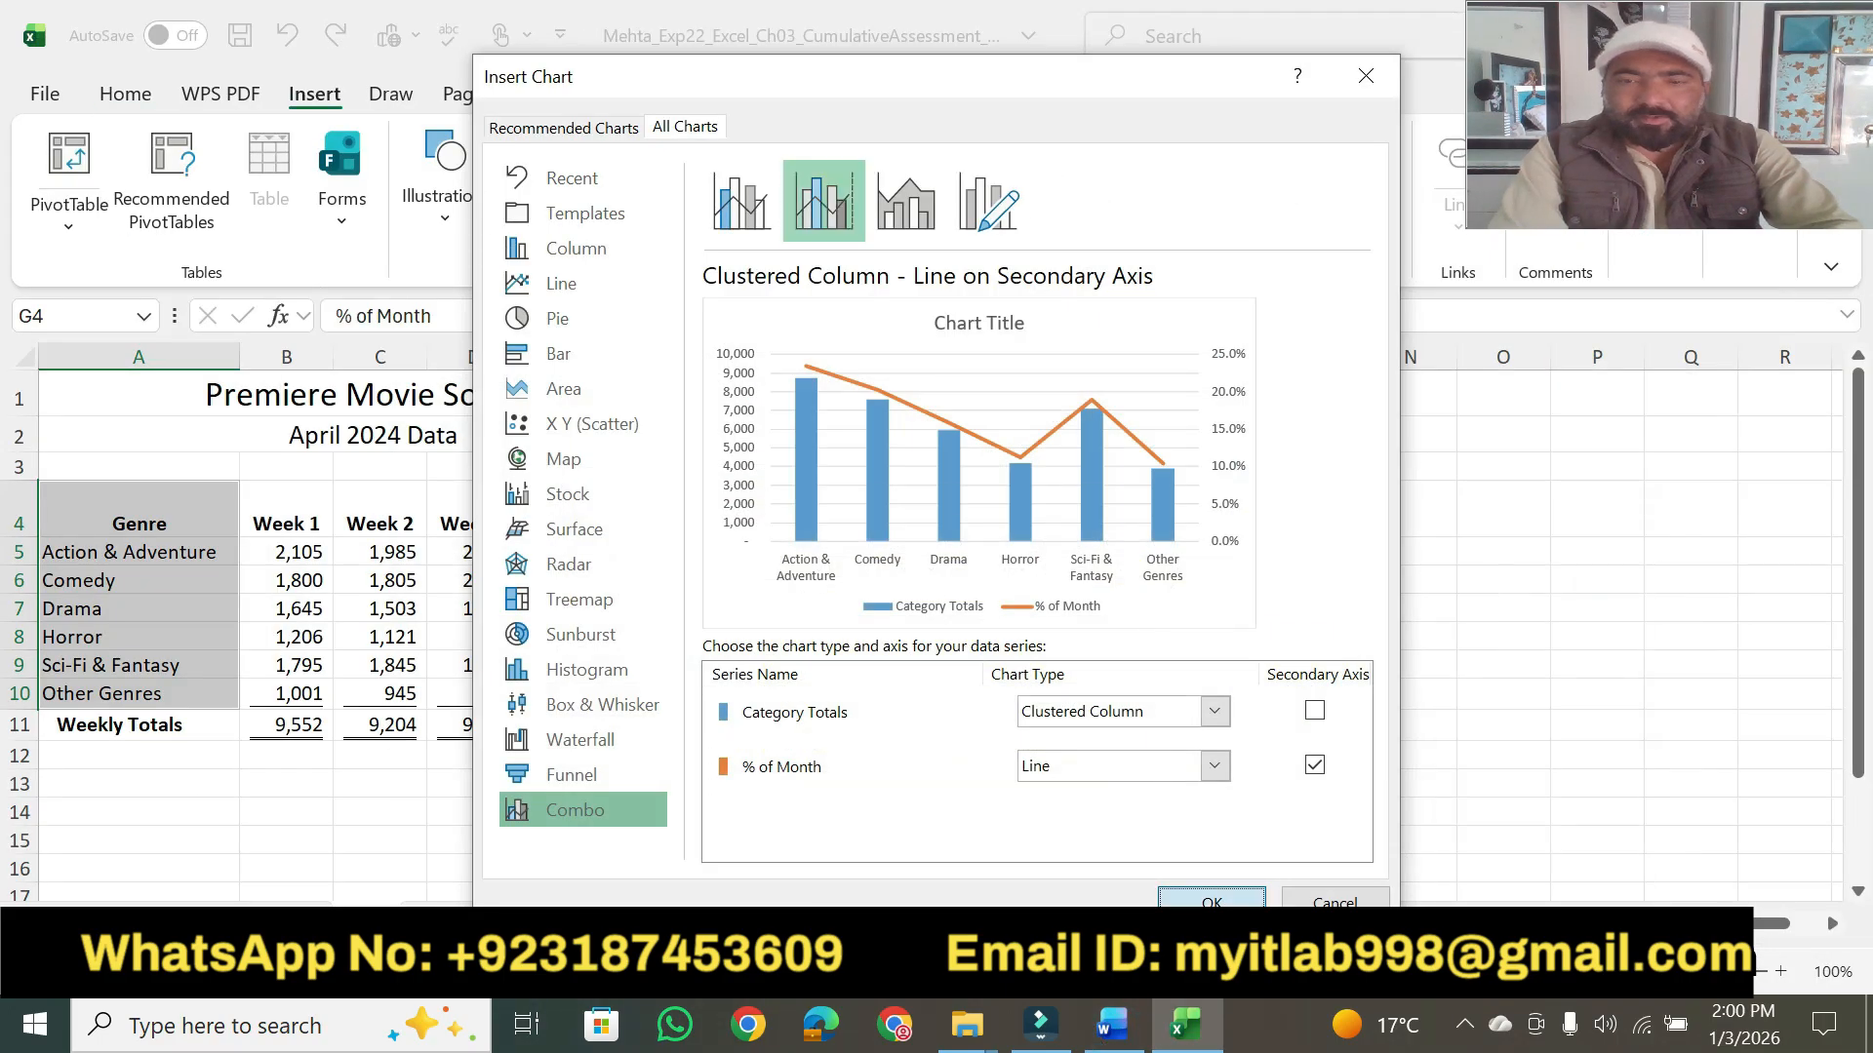
left_click(1195, 900)
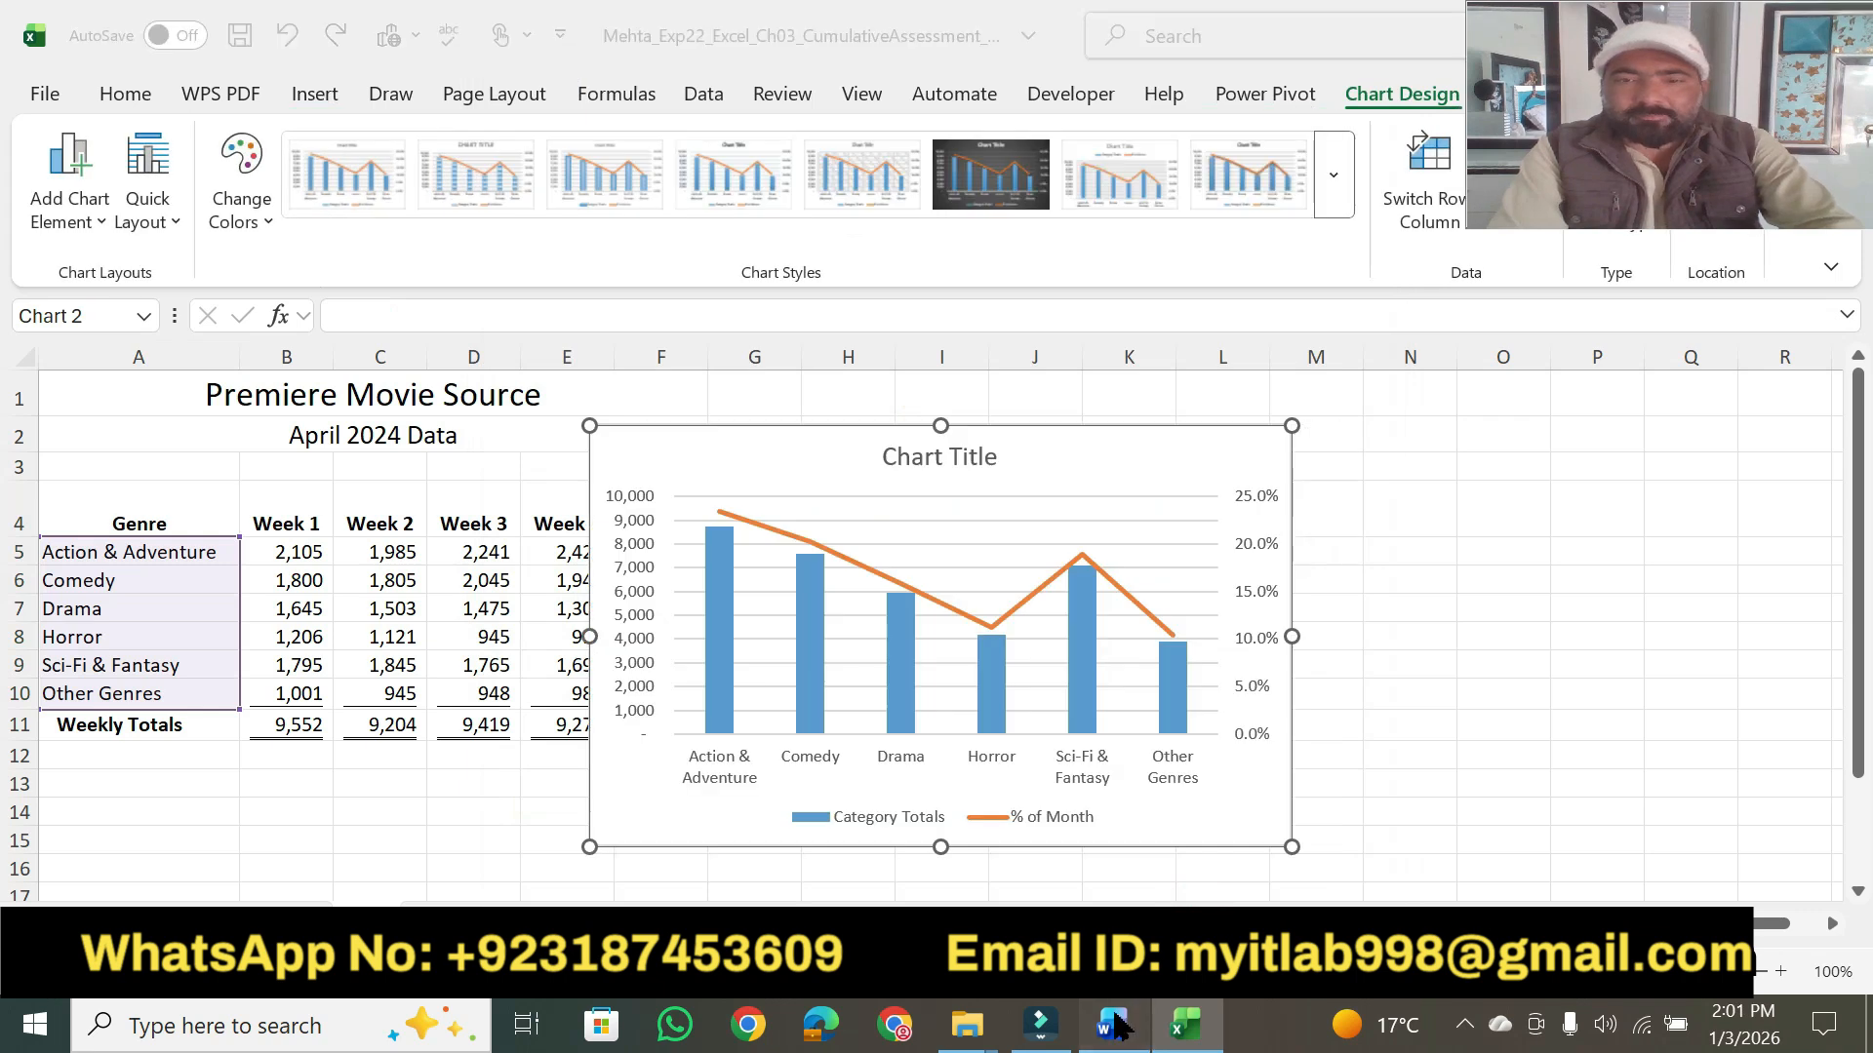
- Return to Word and highlight step 7's points value of 4 in yellow
left_click(1131, 1010)
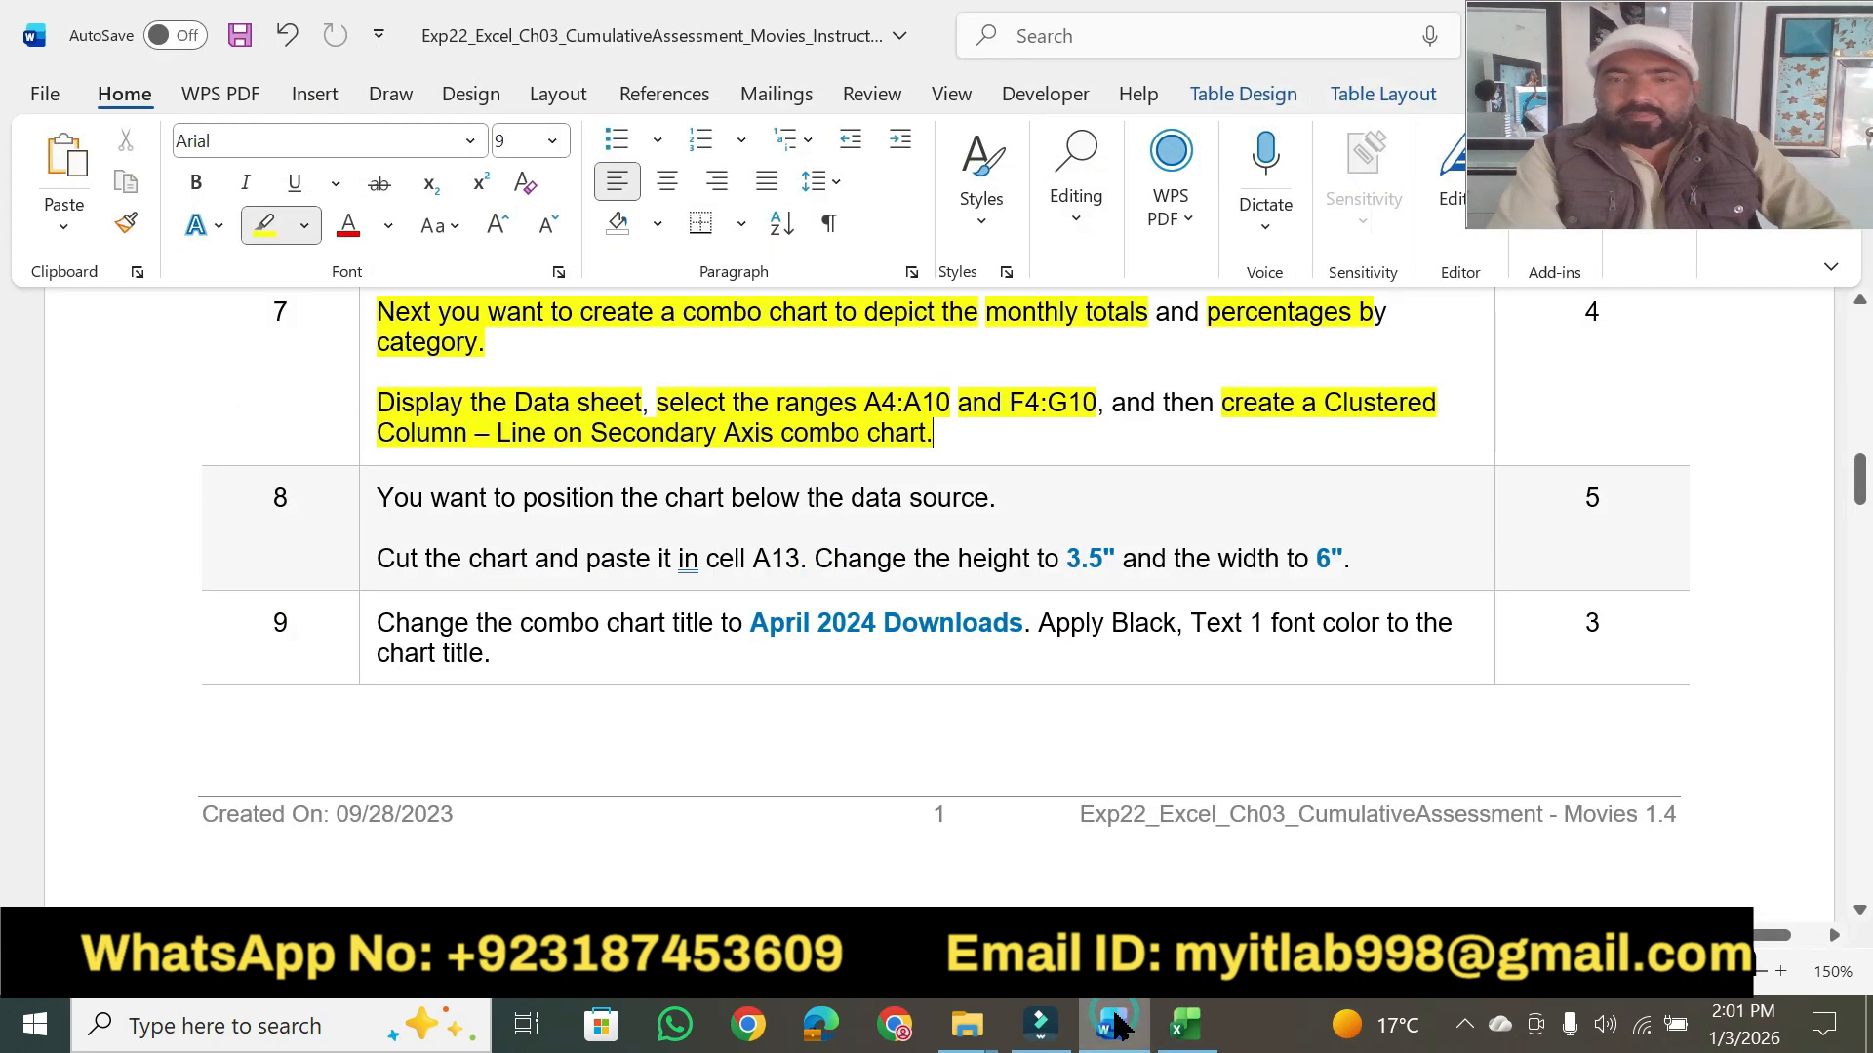
left_click(999, 470)
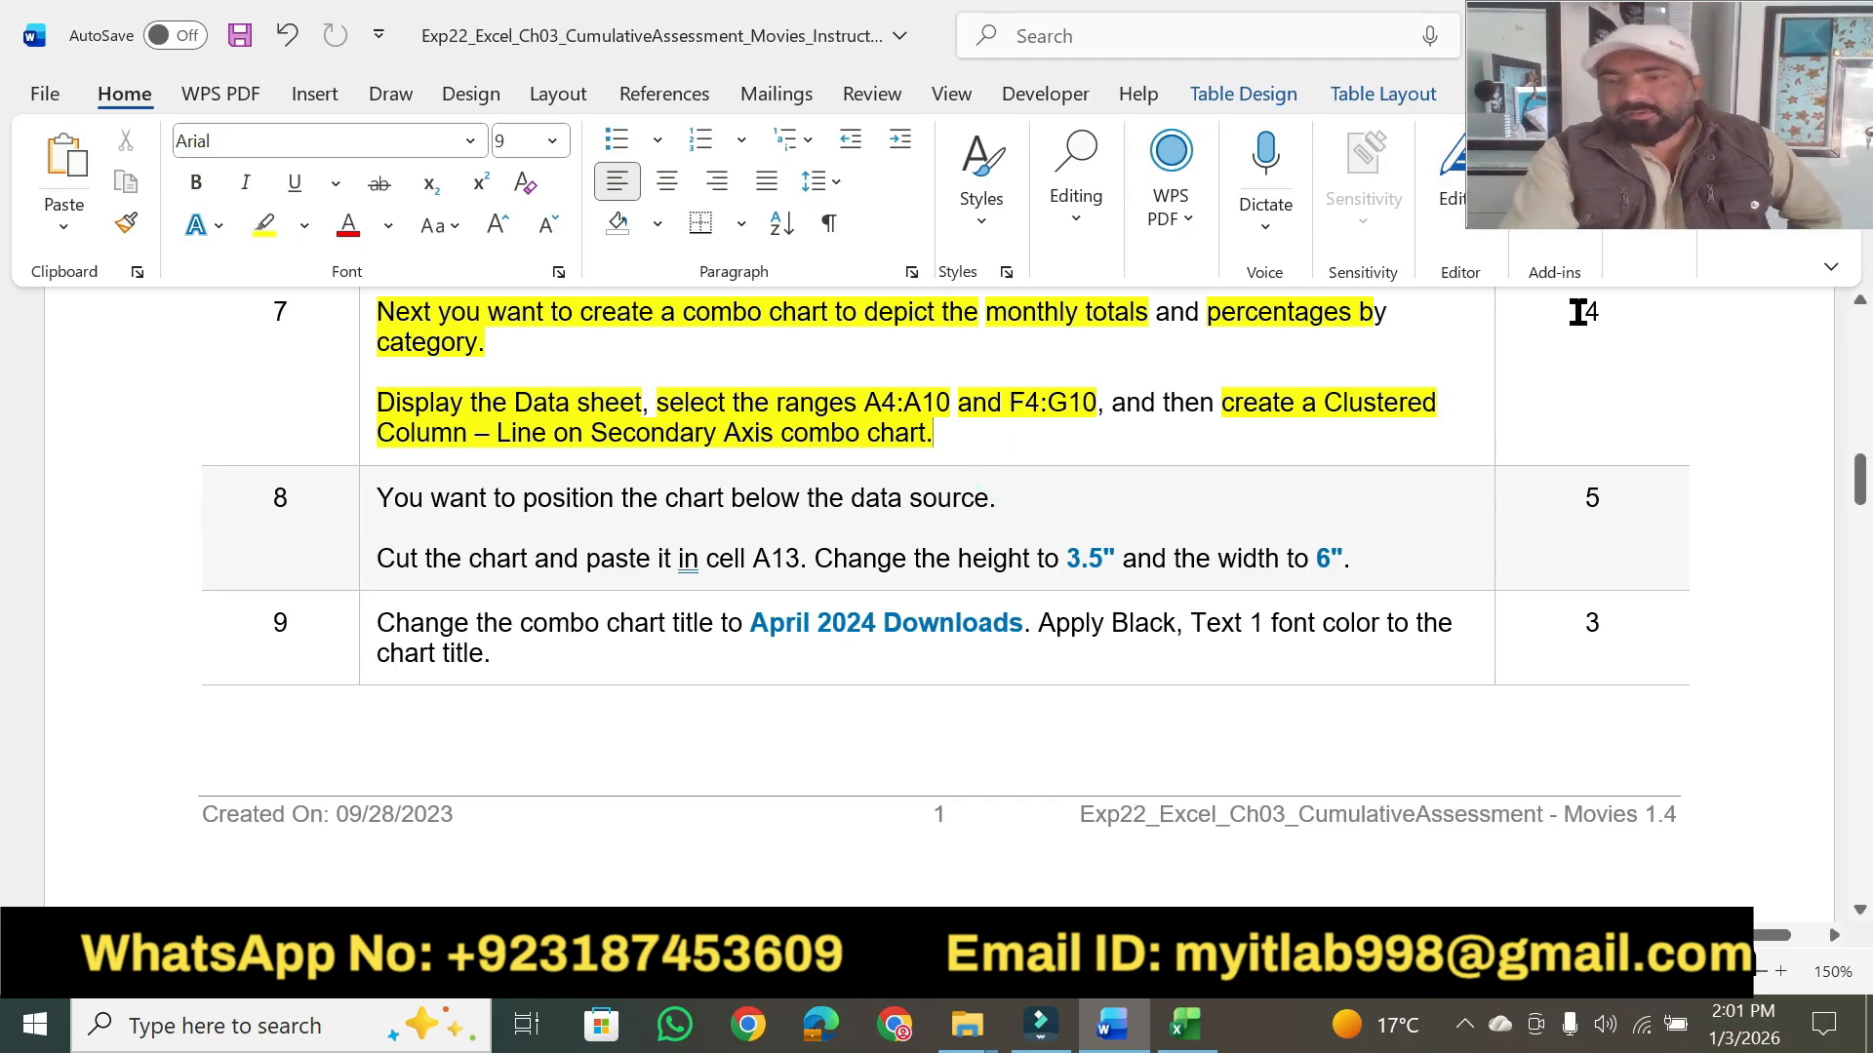
left_click(265, 234)
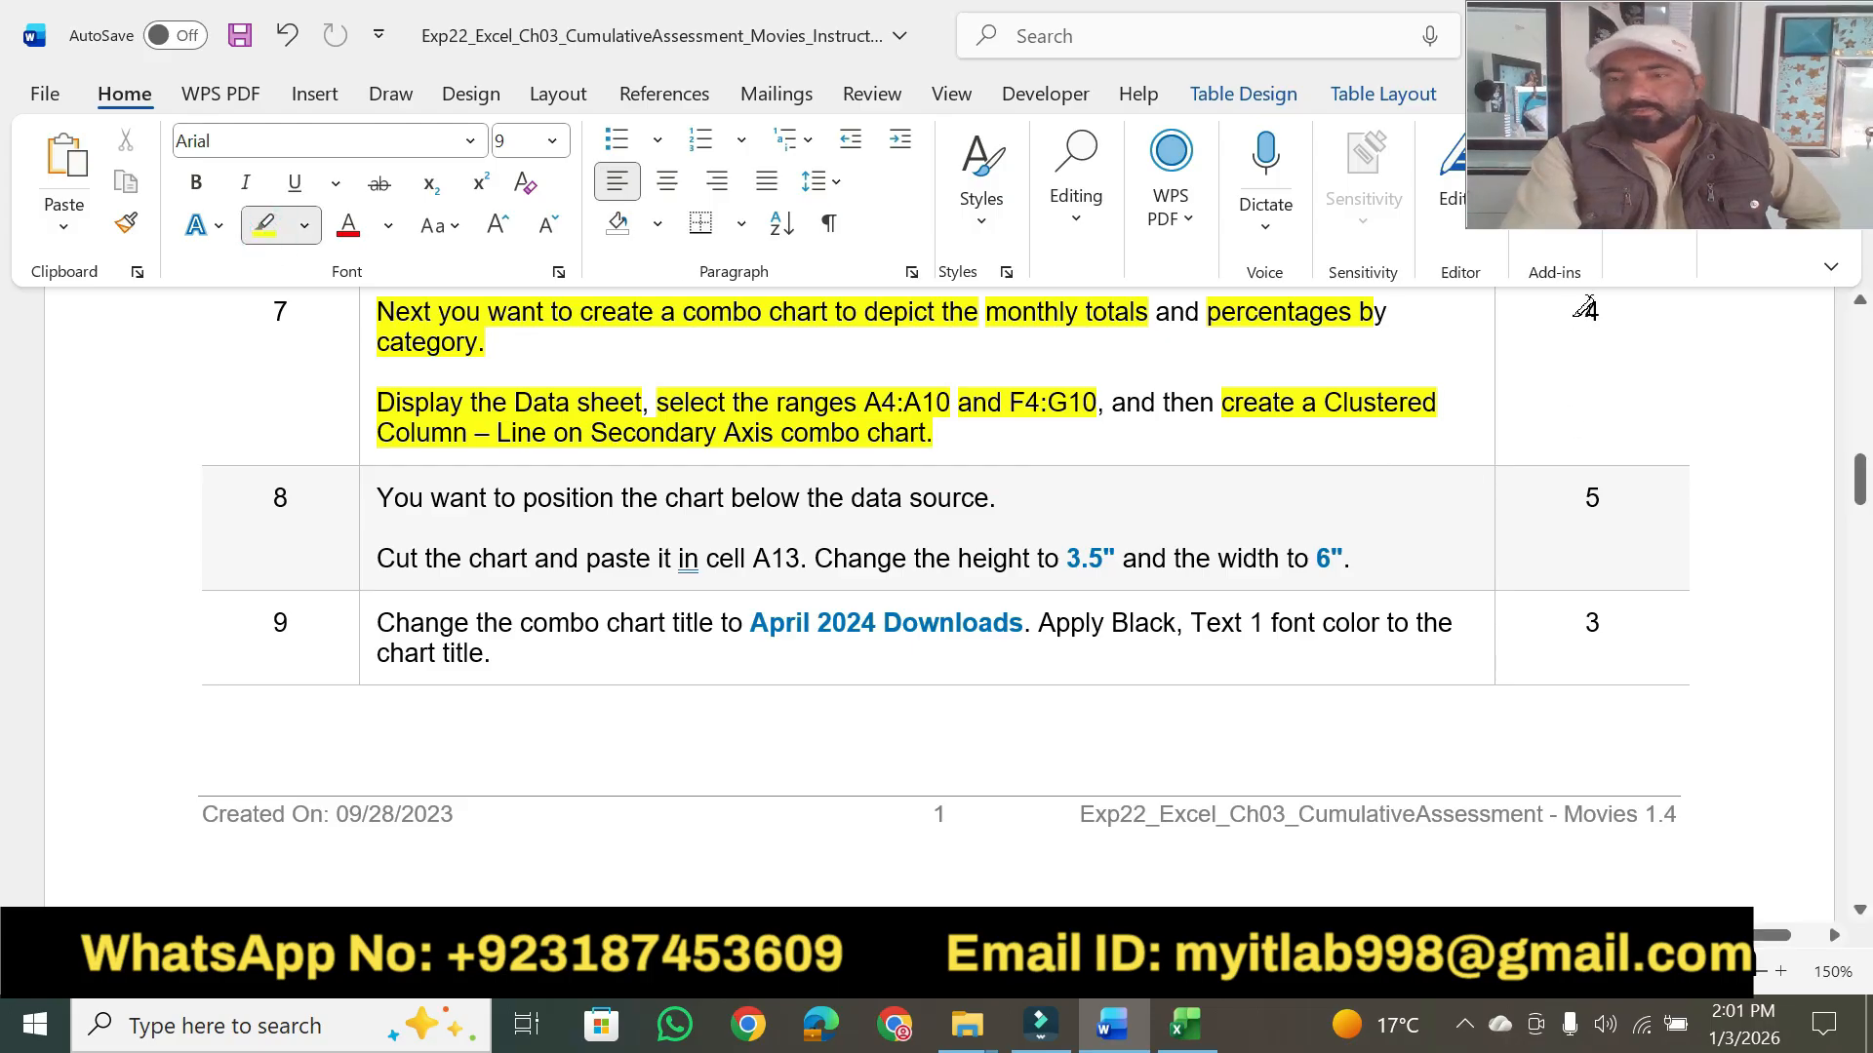
left_click(1588, 310)
type("4")
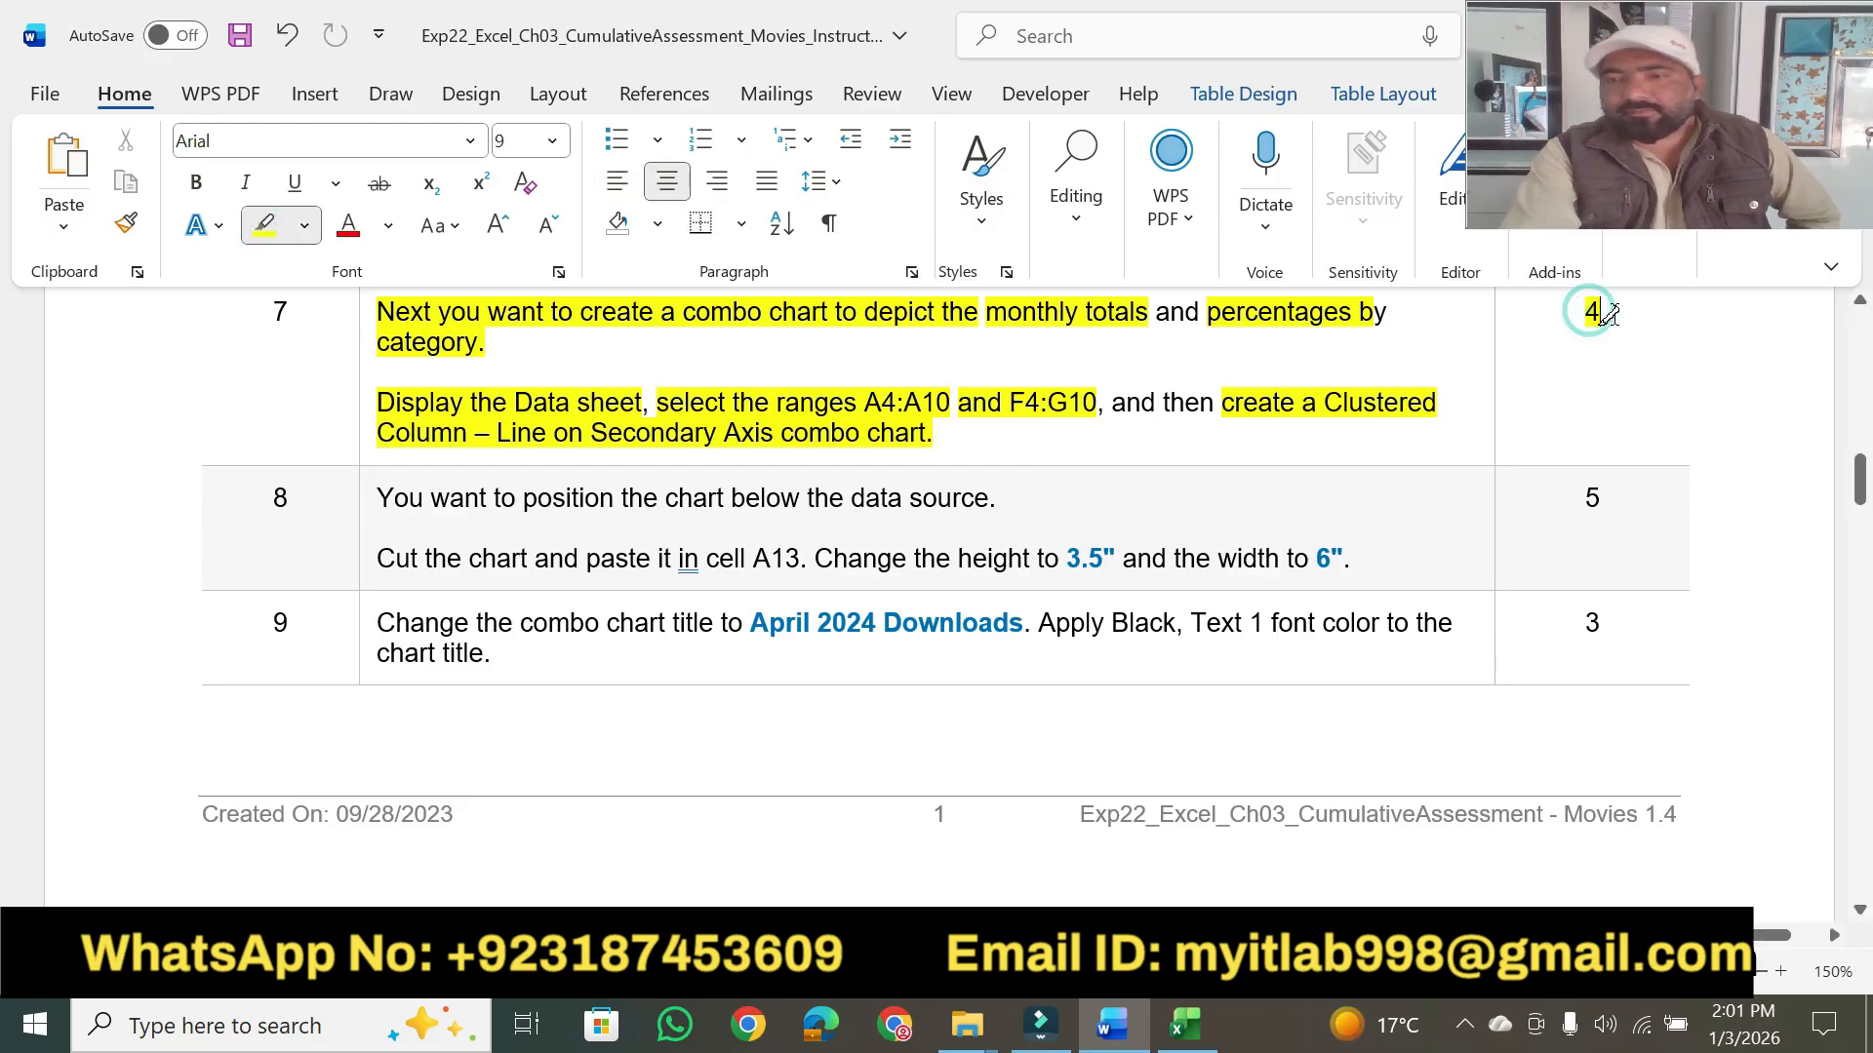
- Highlight step 8's "You want to position the chart below the data source." and "Cut the chart and paste it in cell A13." in yellow
left_click(1185, 1024)
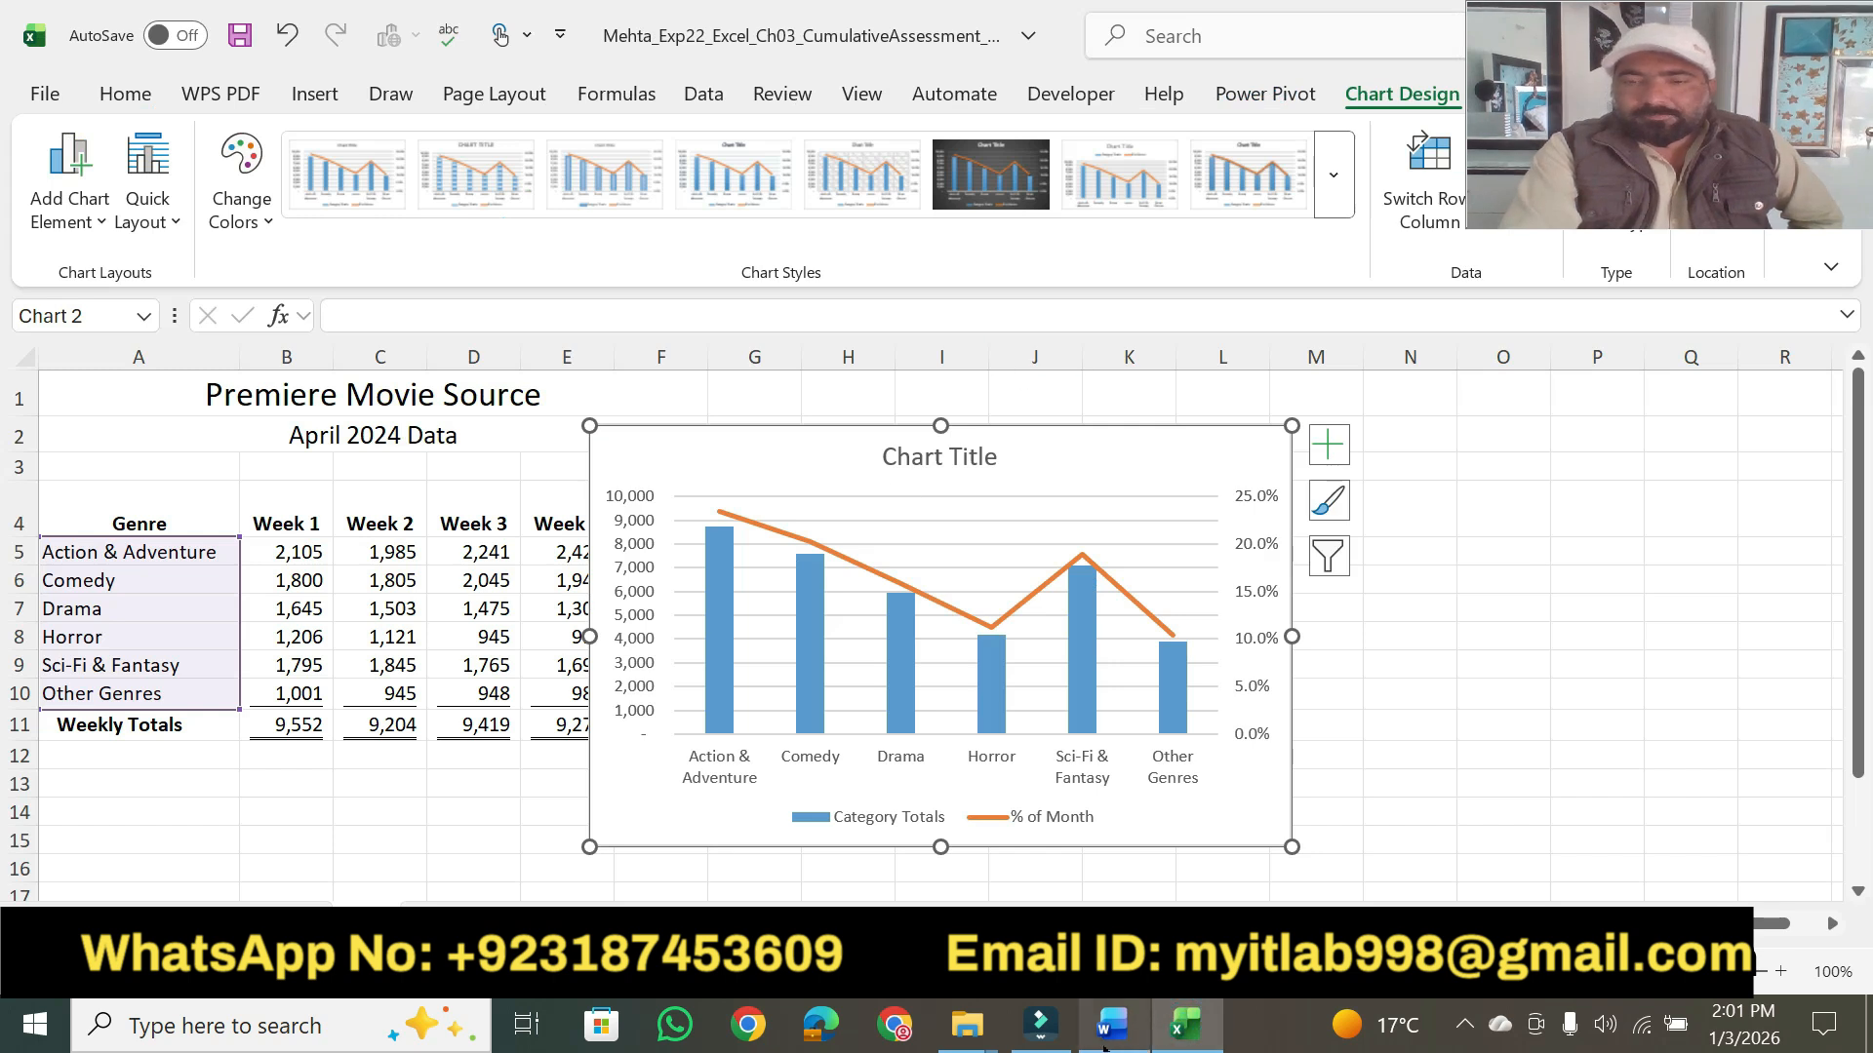
left_click(1105, 1040)
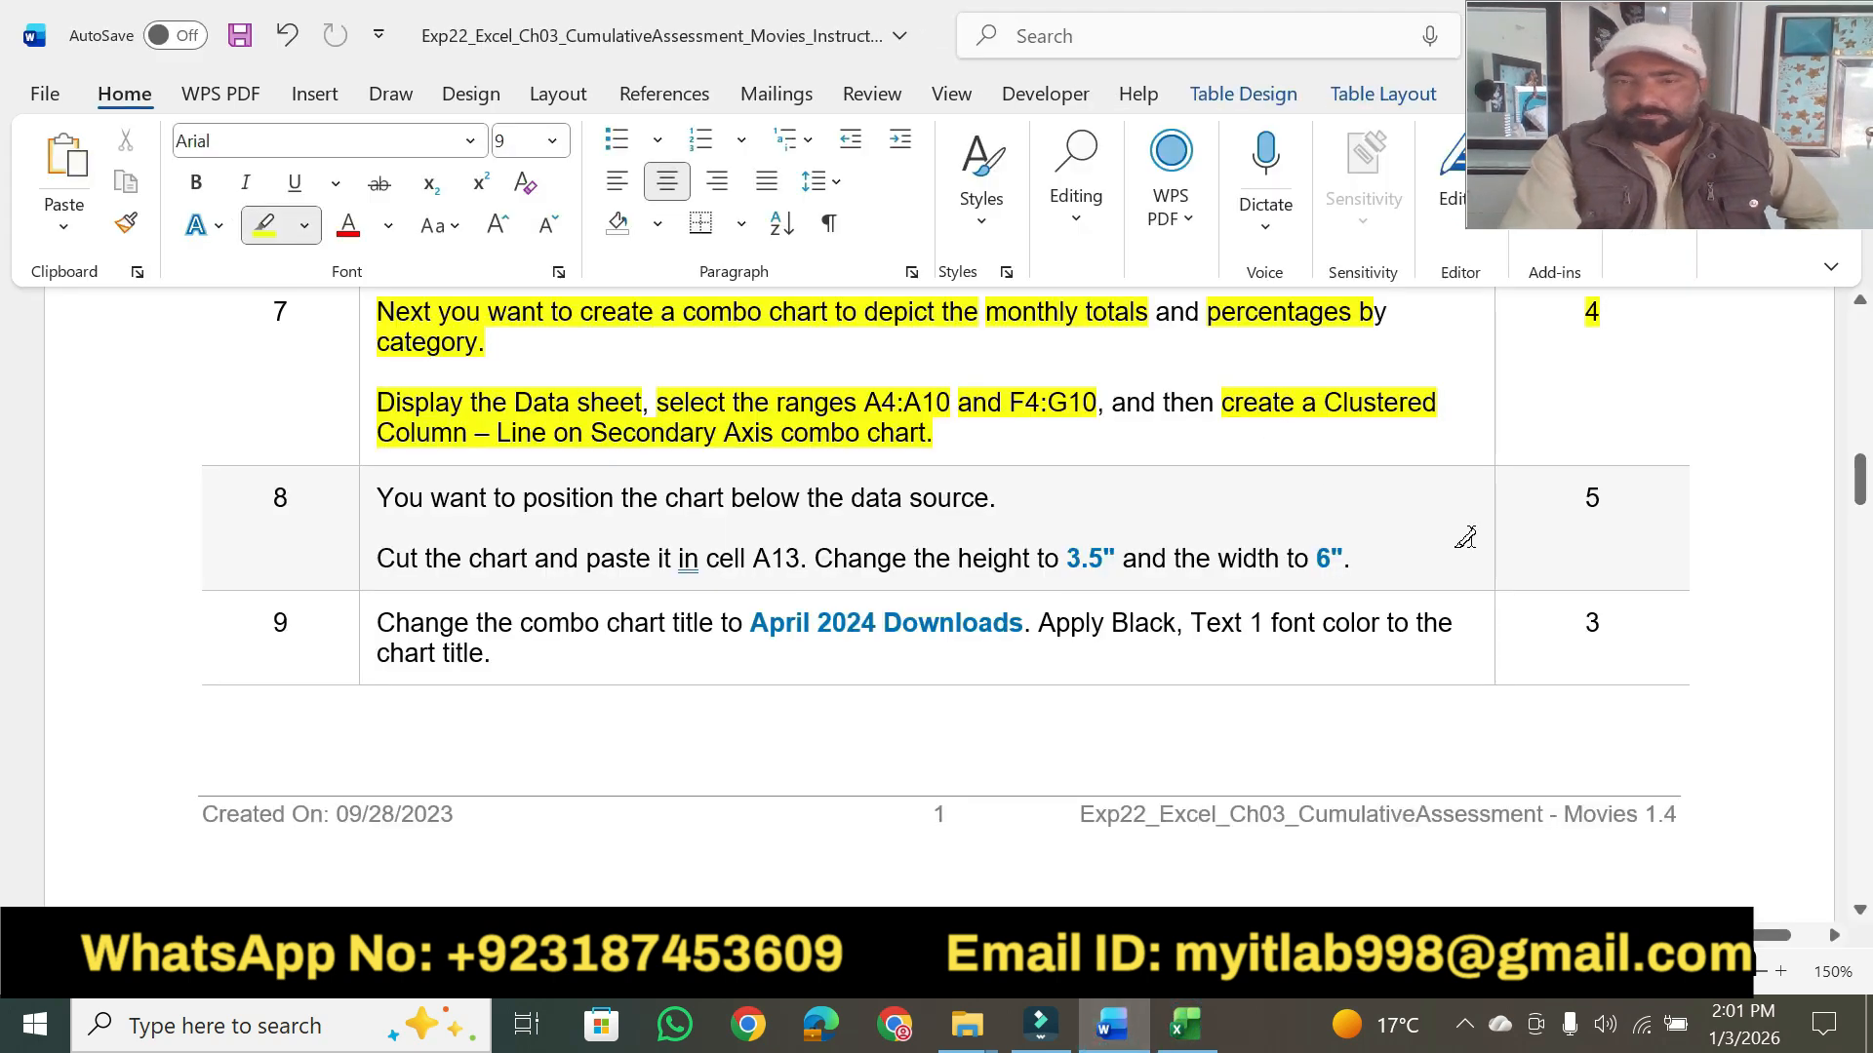
left_click(1860, 911)
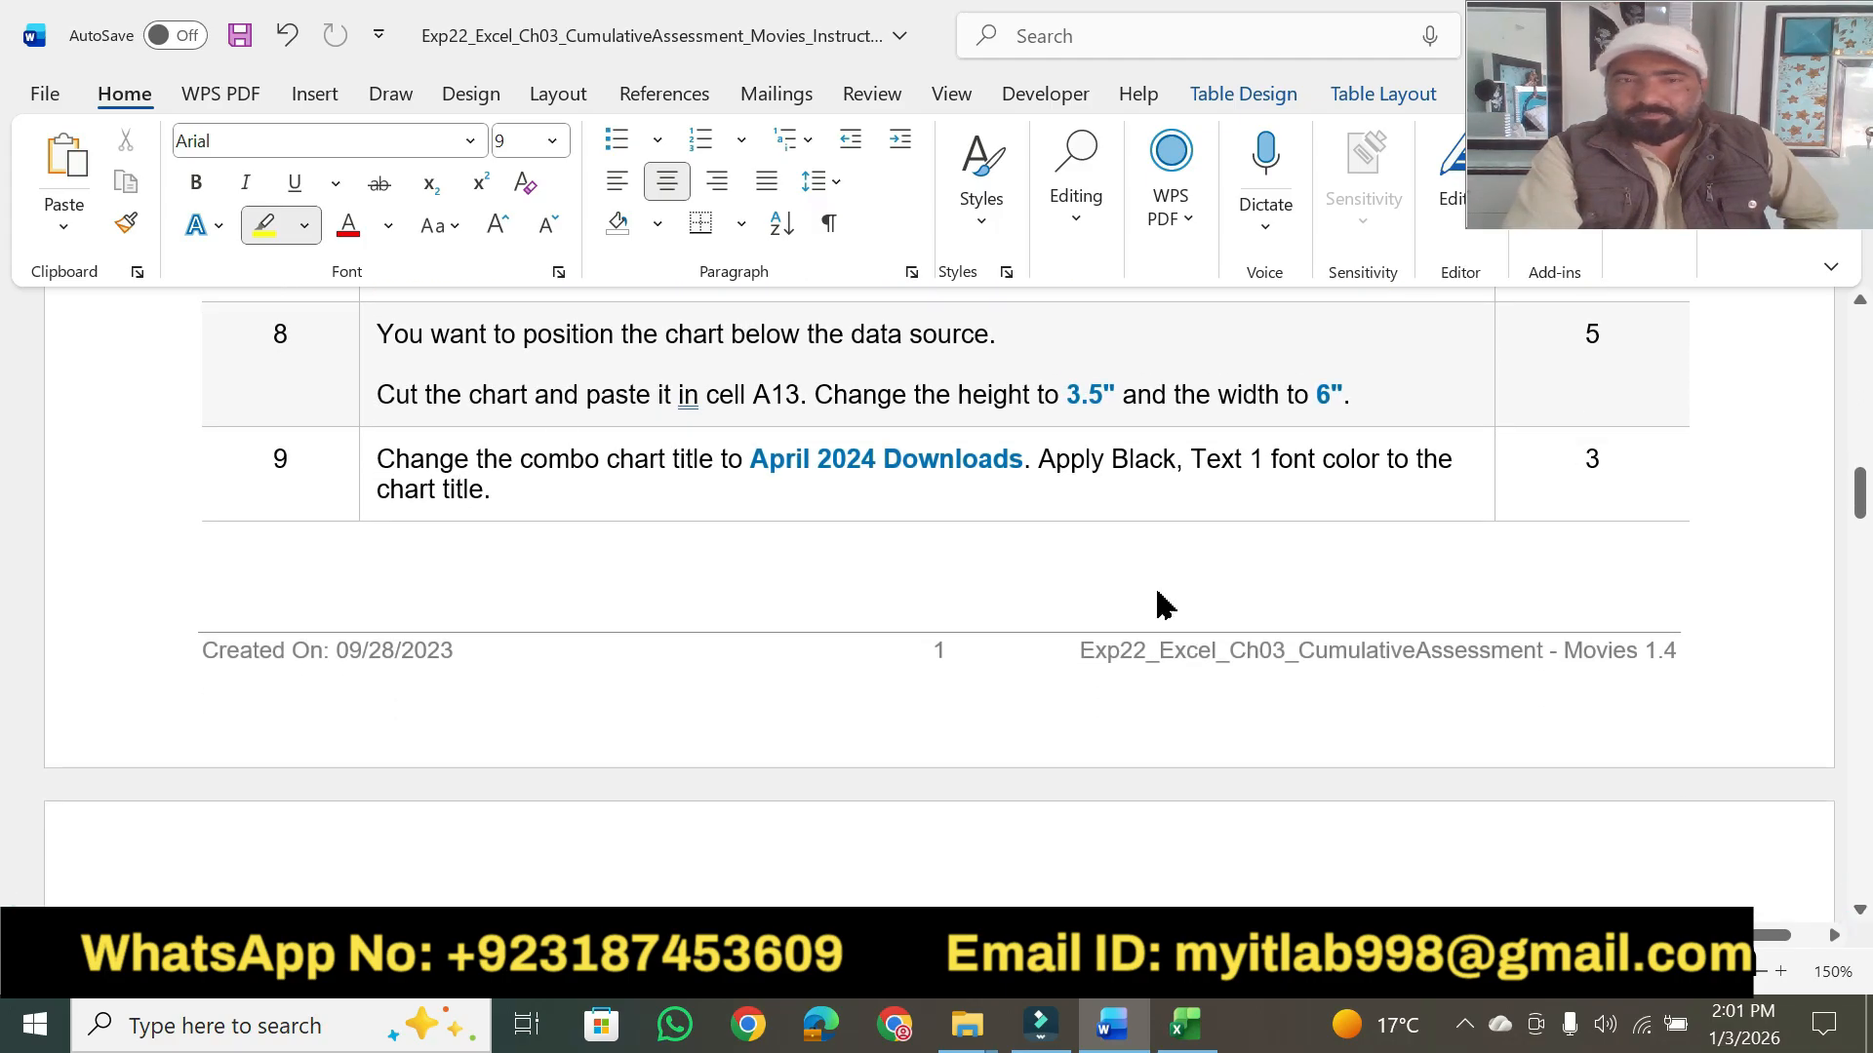
left_click_drag(376, 335, 942, 331)
left_click_drag(380, 388, 800, 394)
- Switch to Excel, cut the combo chart and paste it at cell A13 on the Data sheet
left_click(1185, 1024)
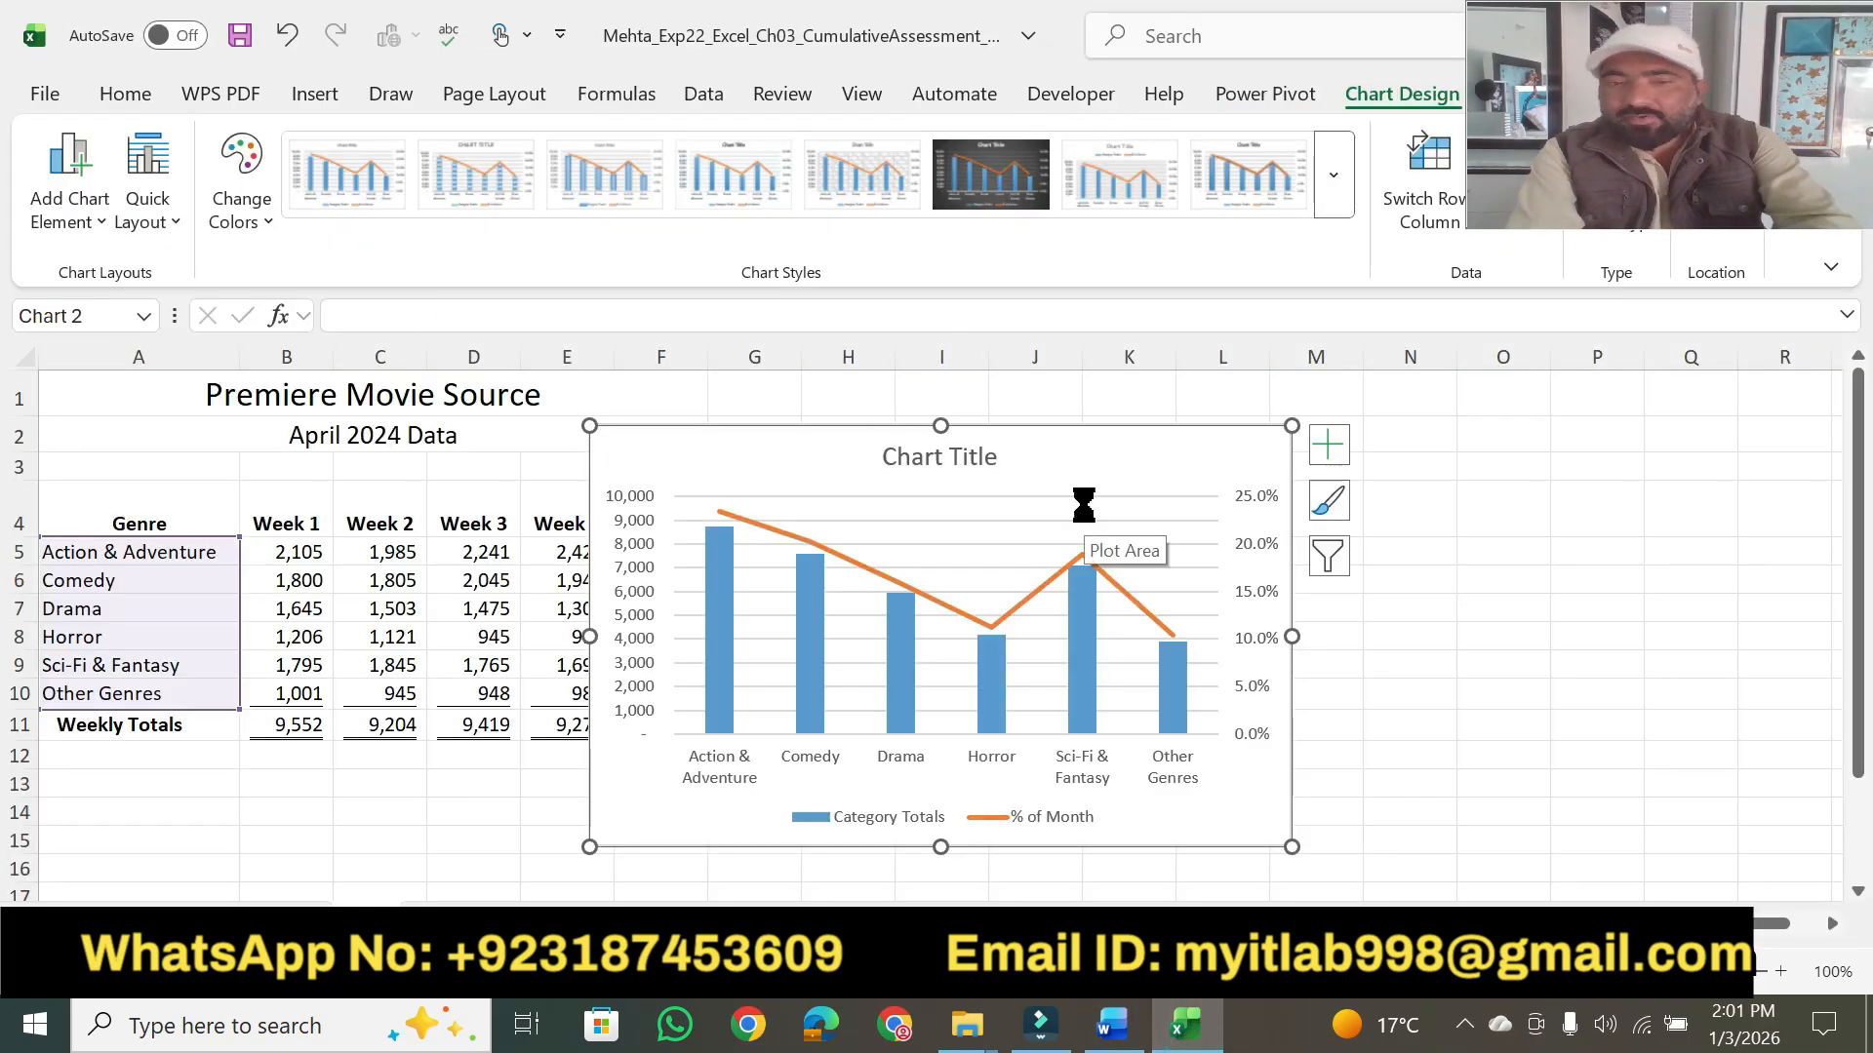
key("ctrl+x")
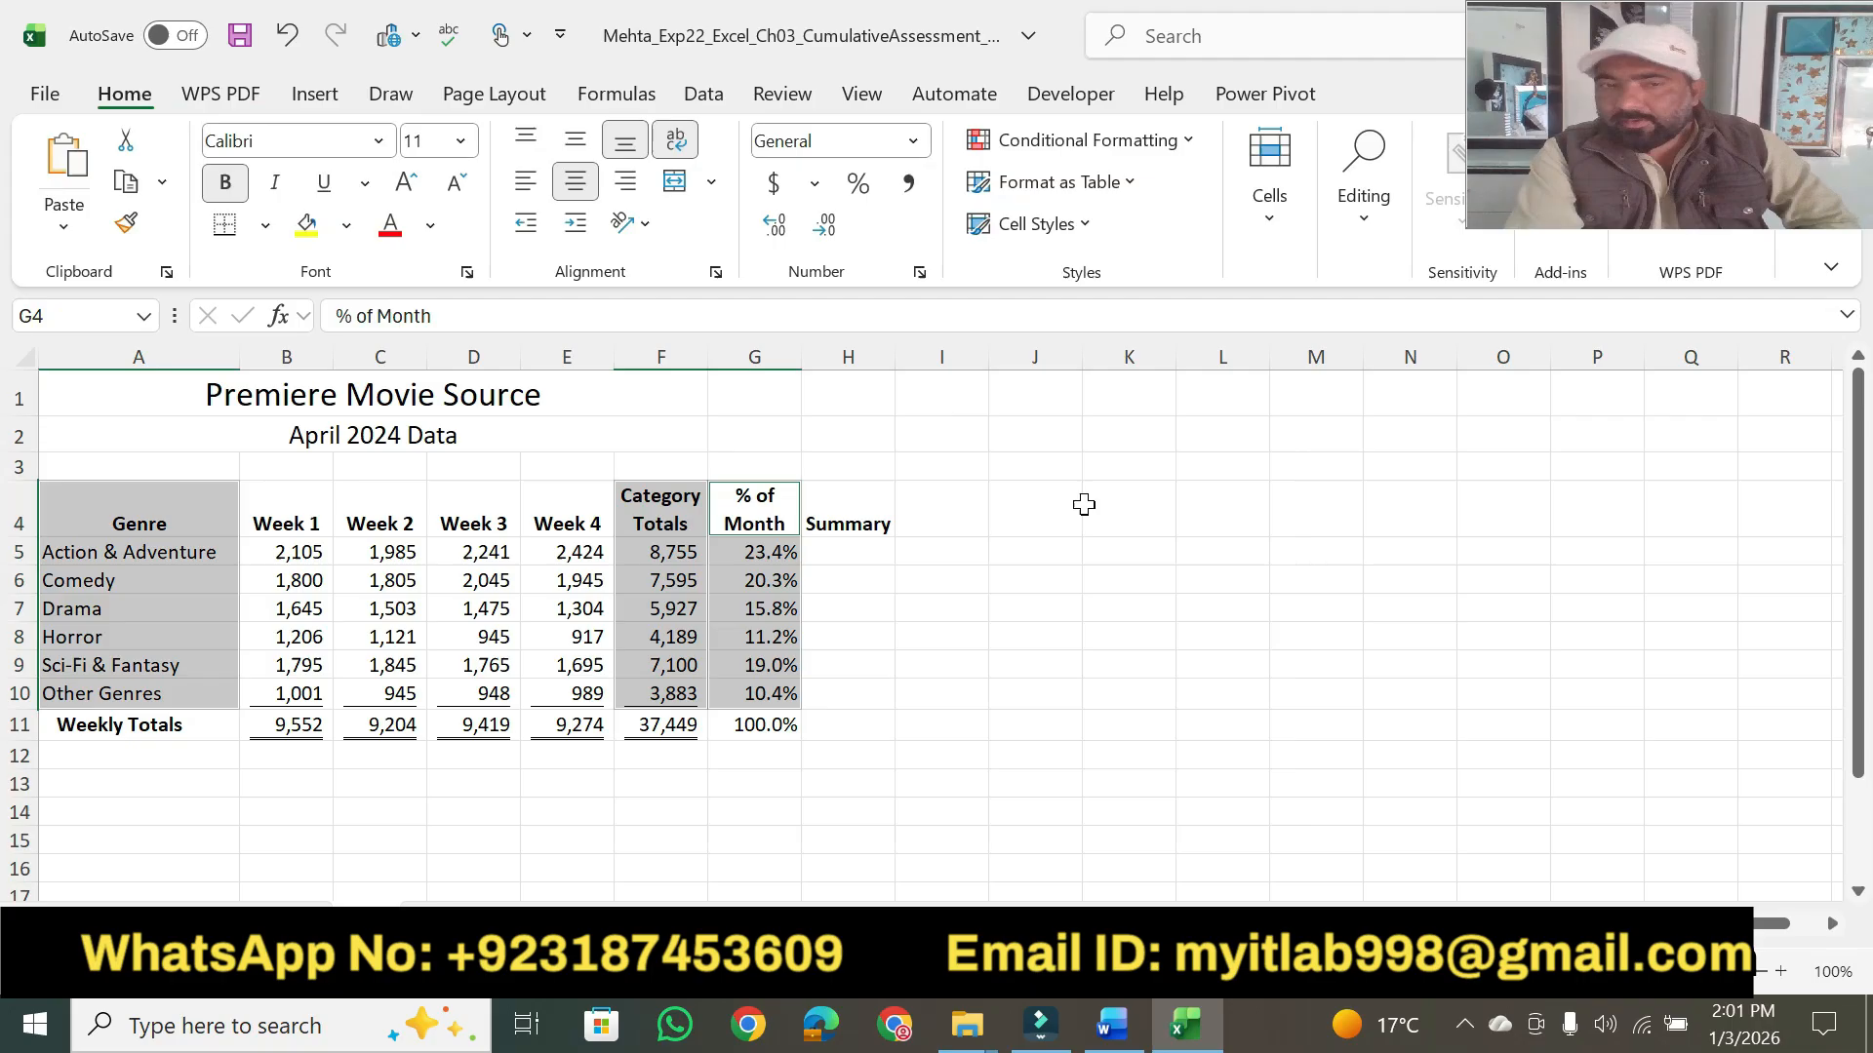
left_click(136, 784)
key("ctrl+v")
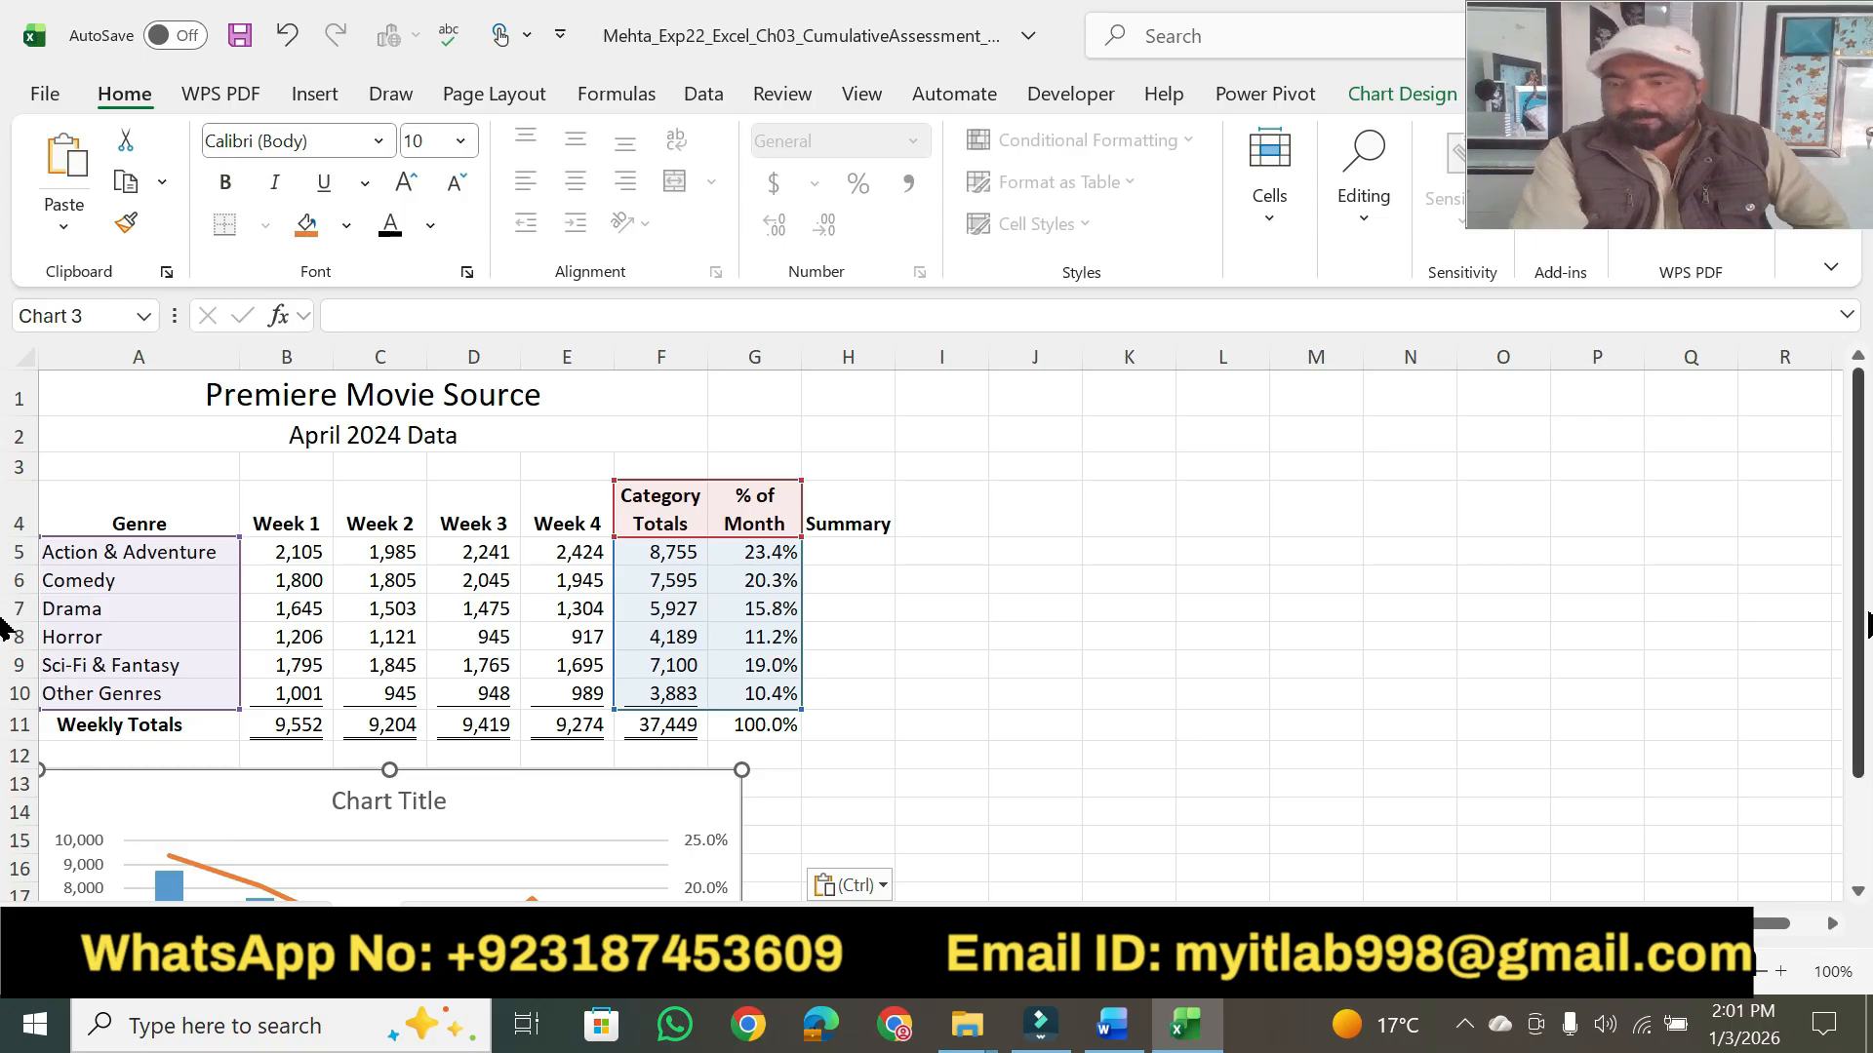
- Switch to the Word instructions and highlight step 8's "the height to 3.5"" and "the width to 6"." in yellow
scroll(937, 624, "down", 1)
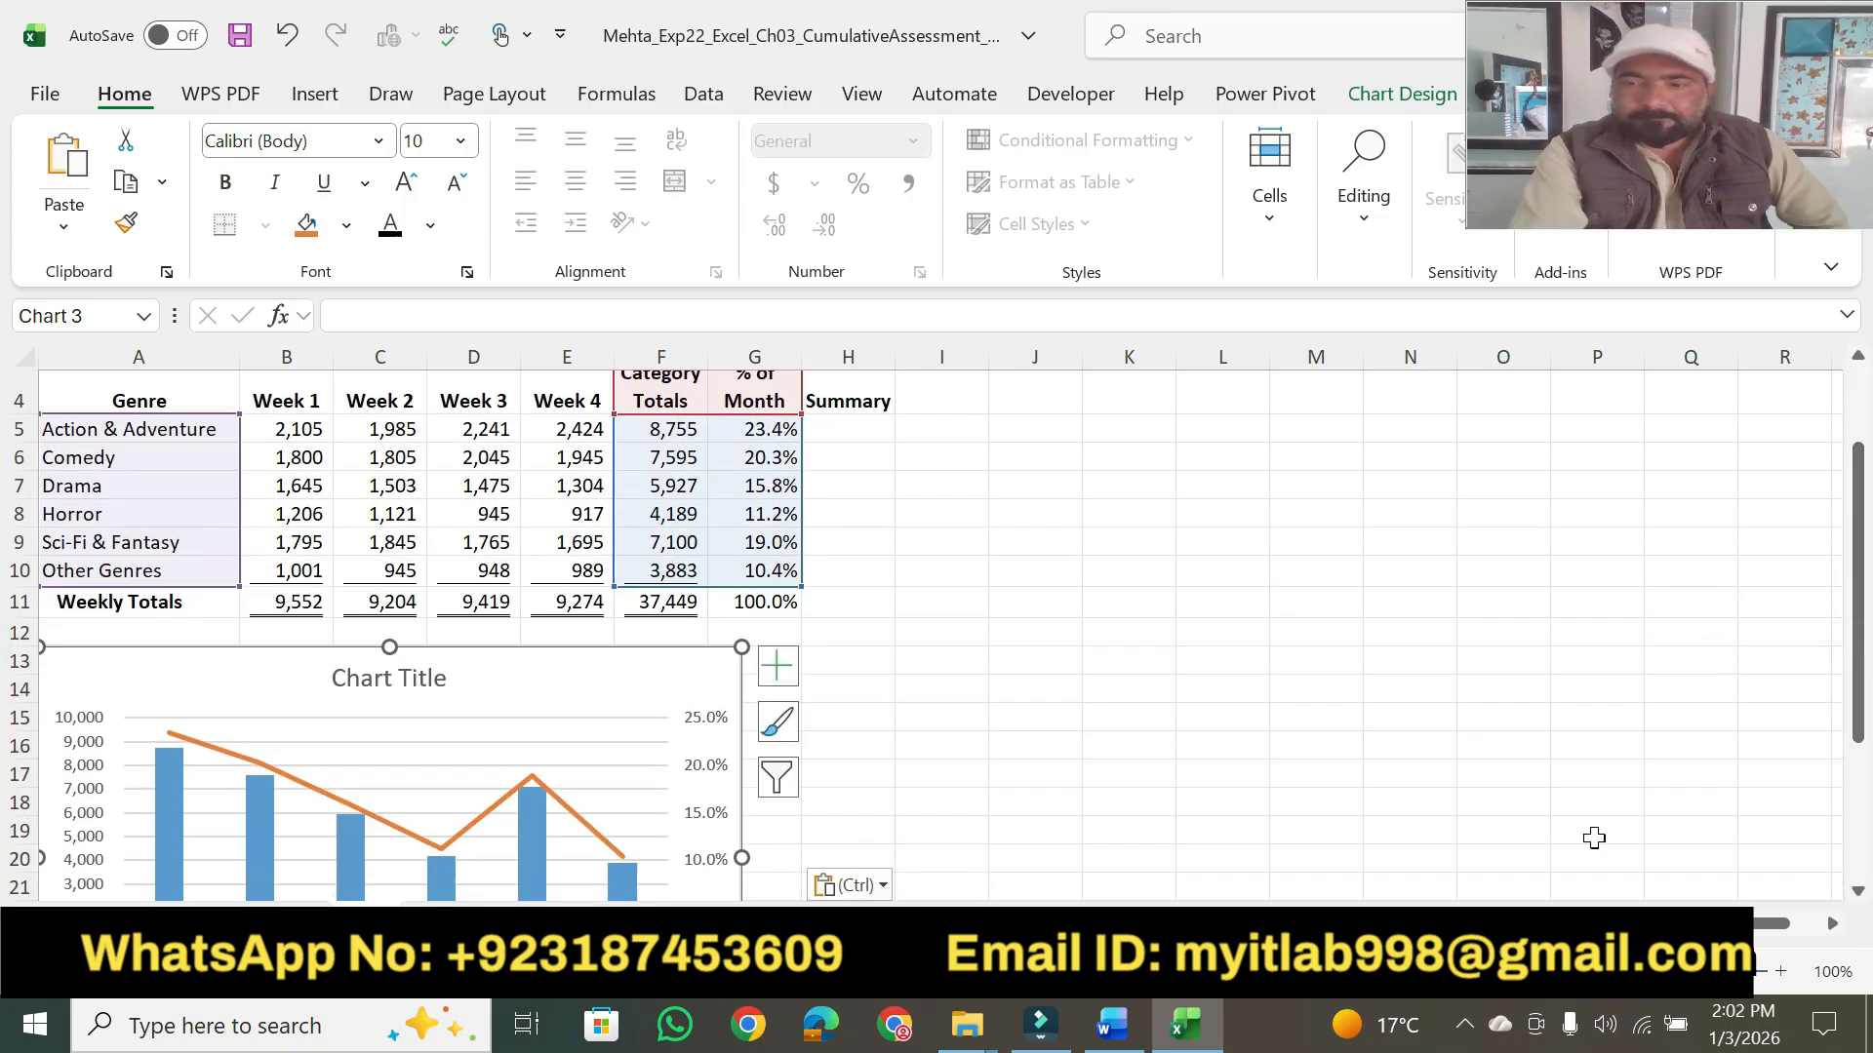
scroll(1858, 912, "down", 2)
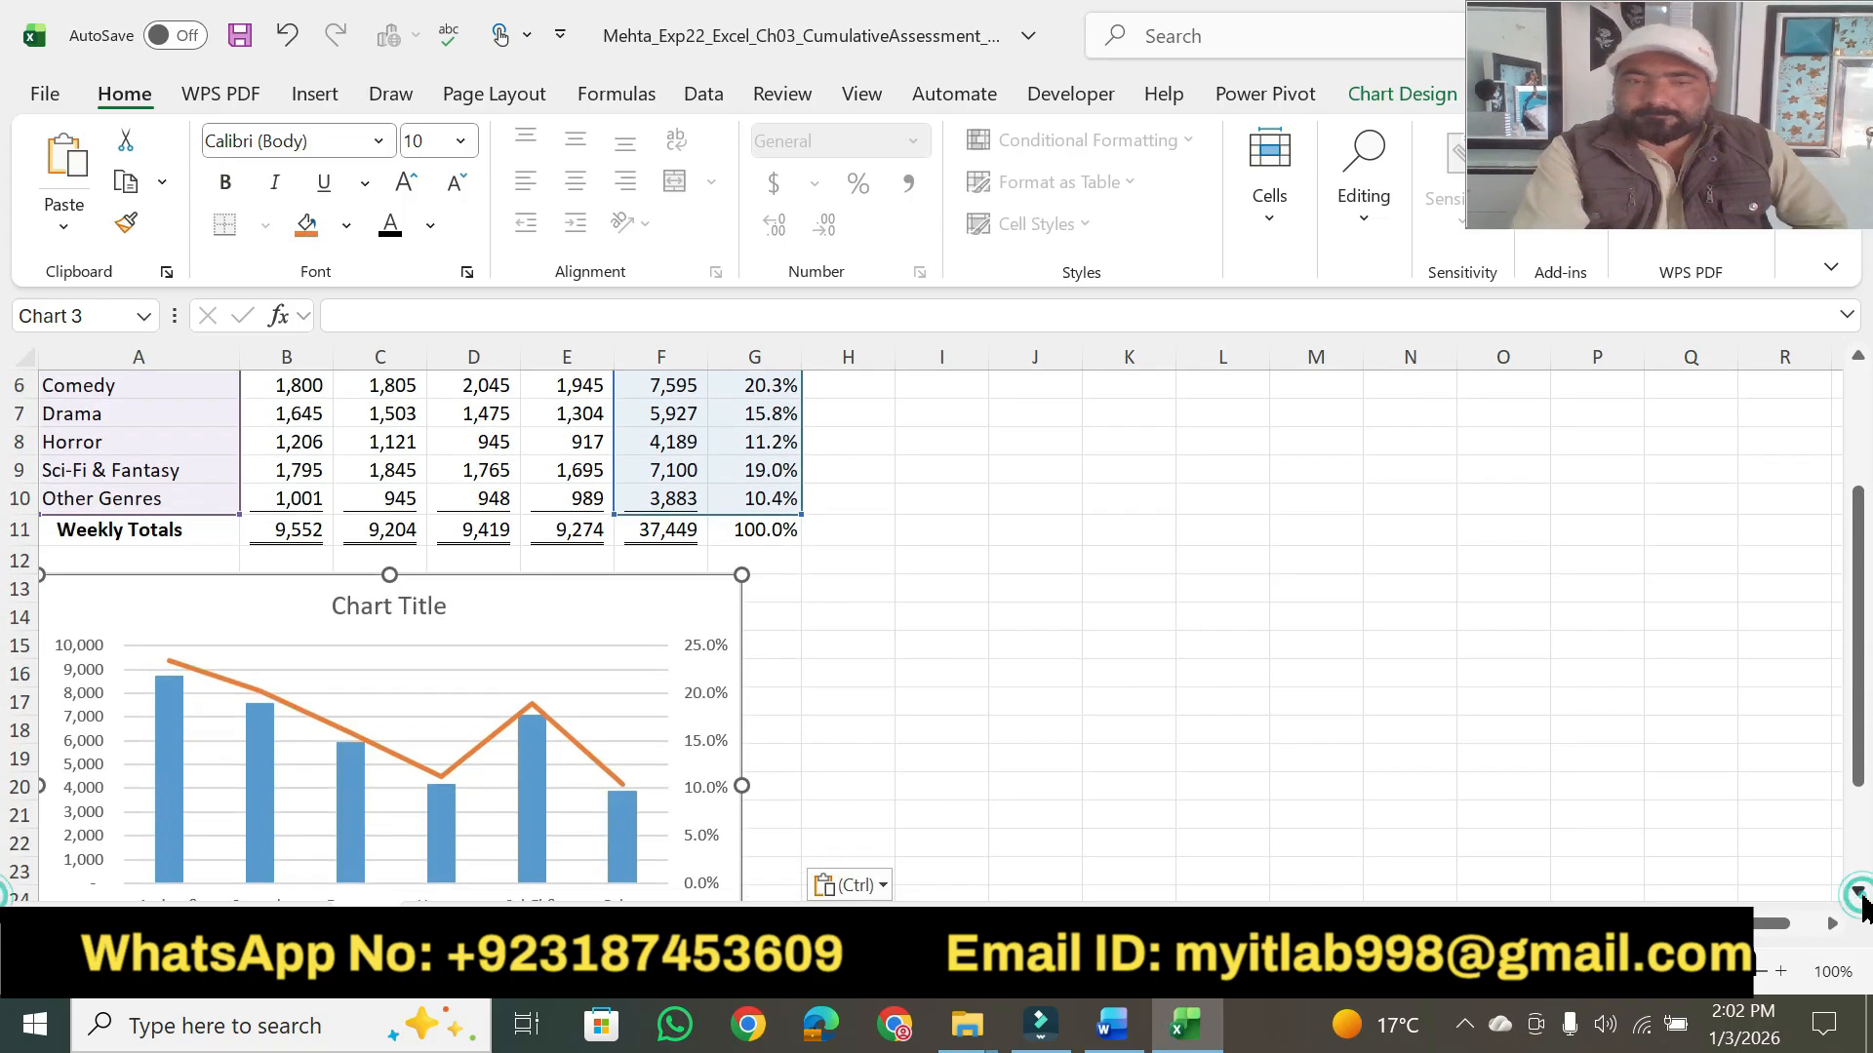
left_click(1112, 1024)
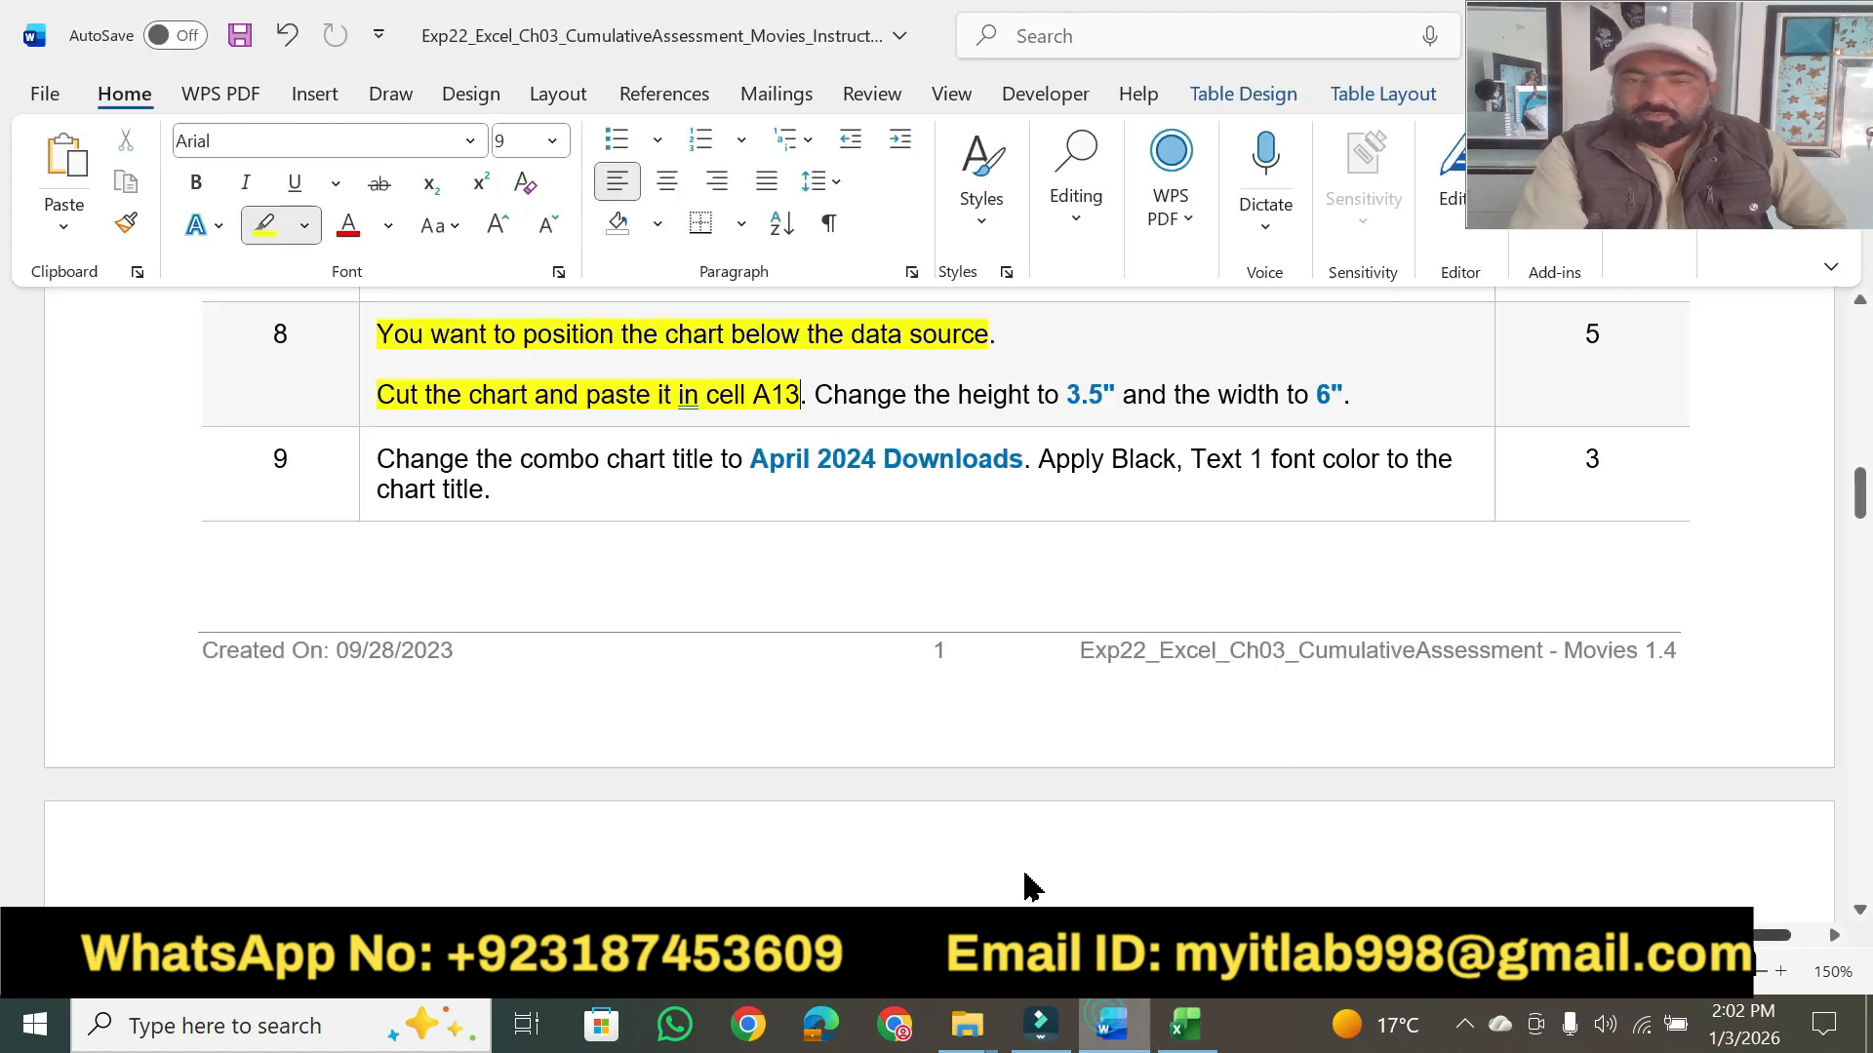
left_click_drag(915, 390, 1348, 395)
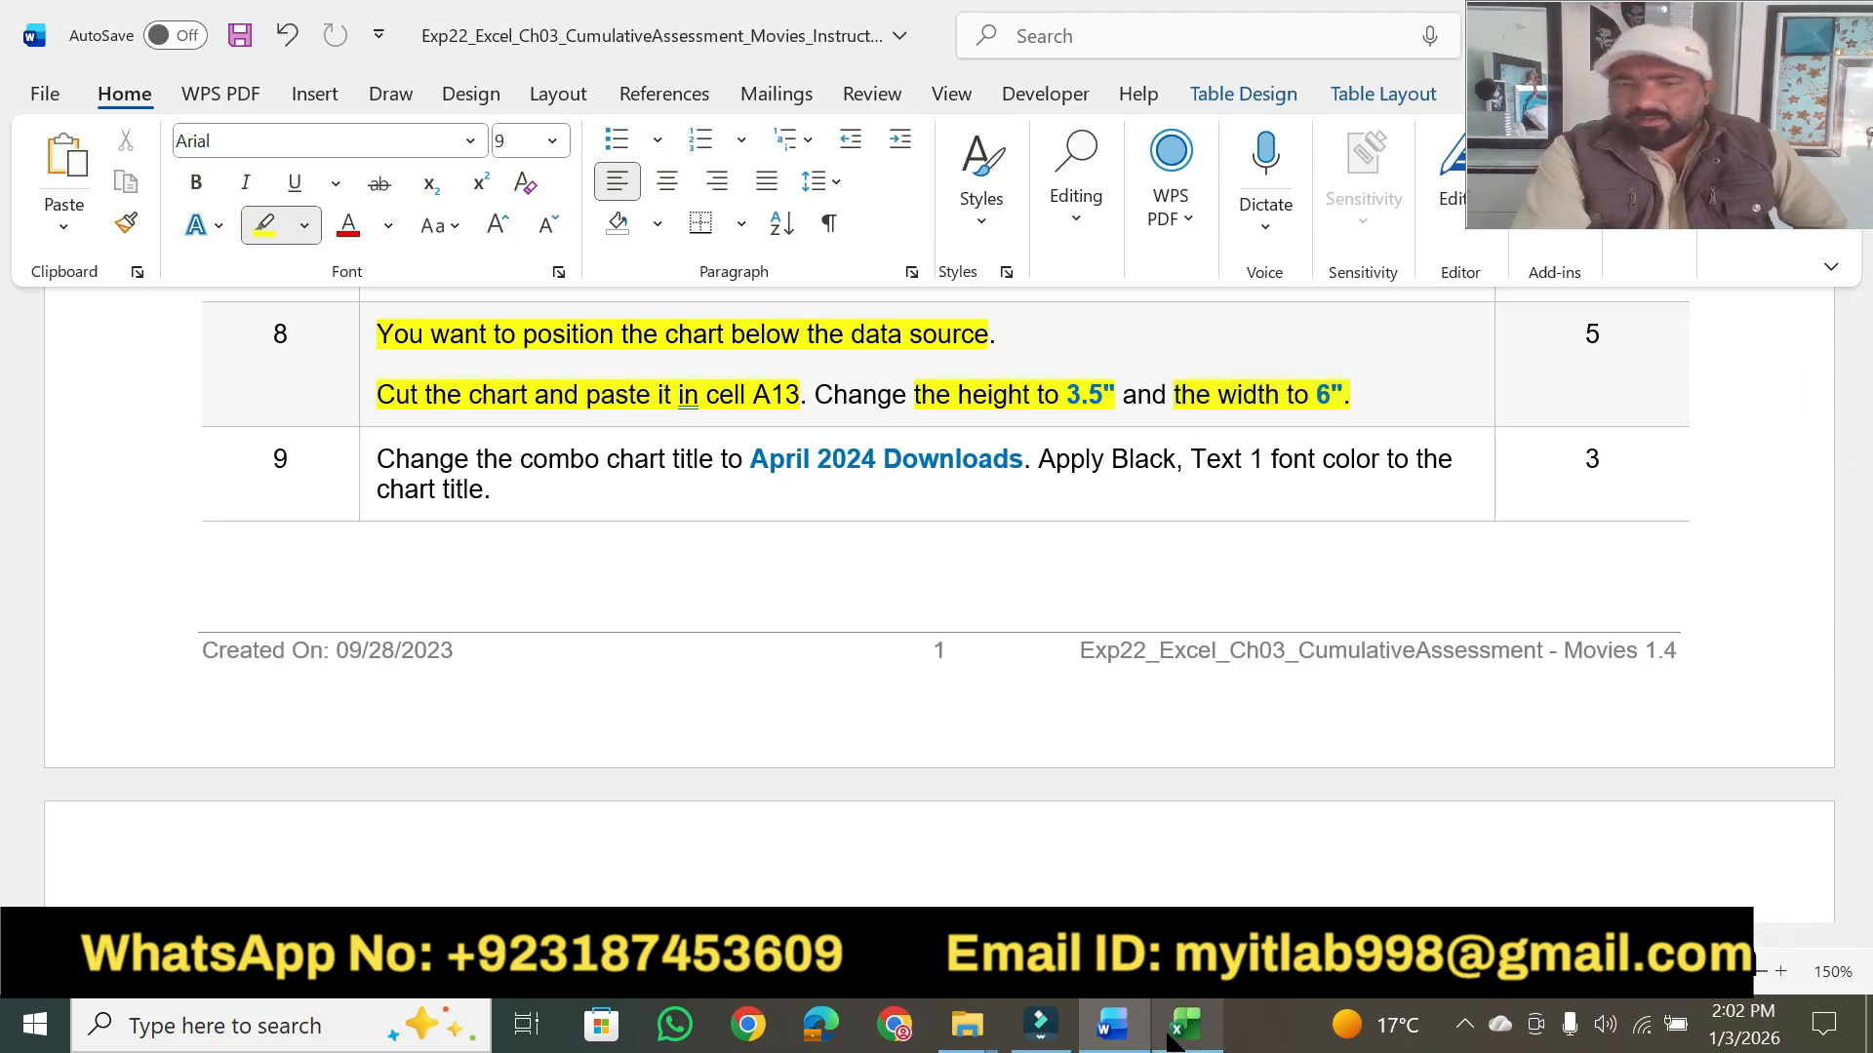
- Switch to Excel and set the combo chart's height to 3.5", checking the size against step 8 in Word
left_click(1180, 1029)
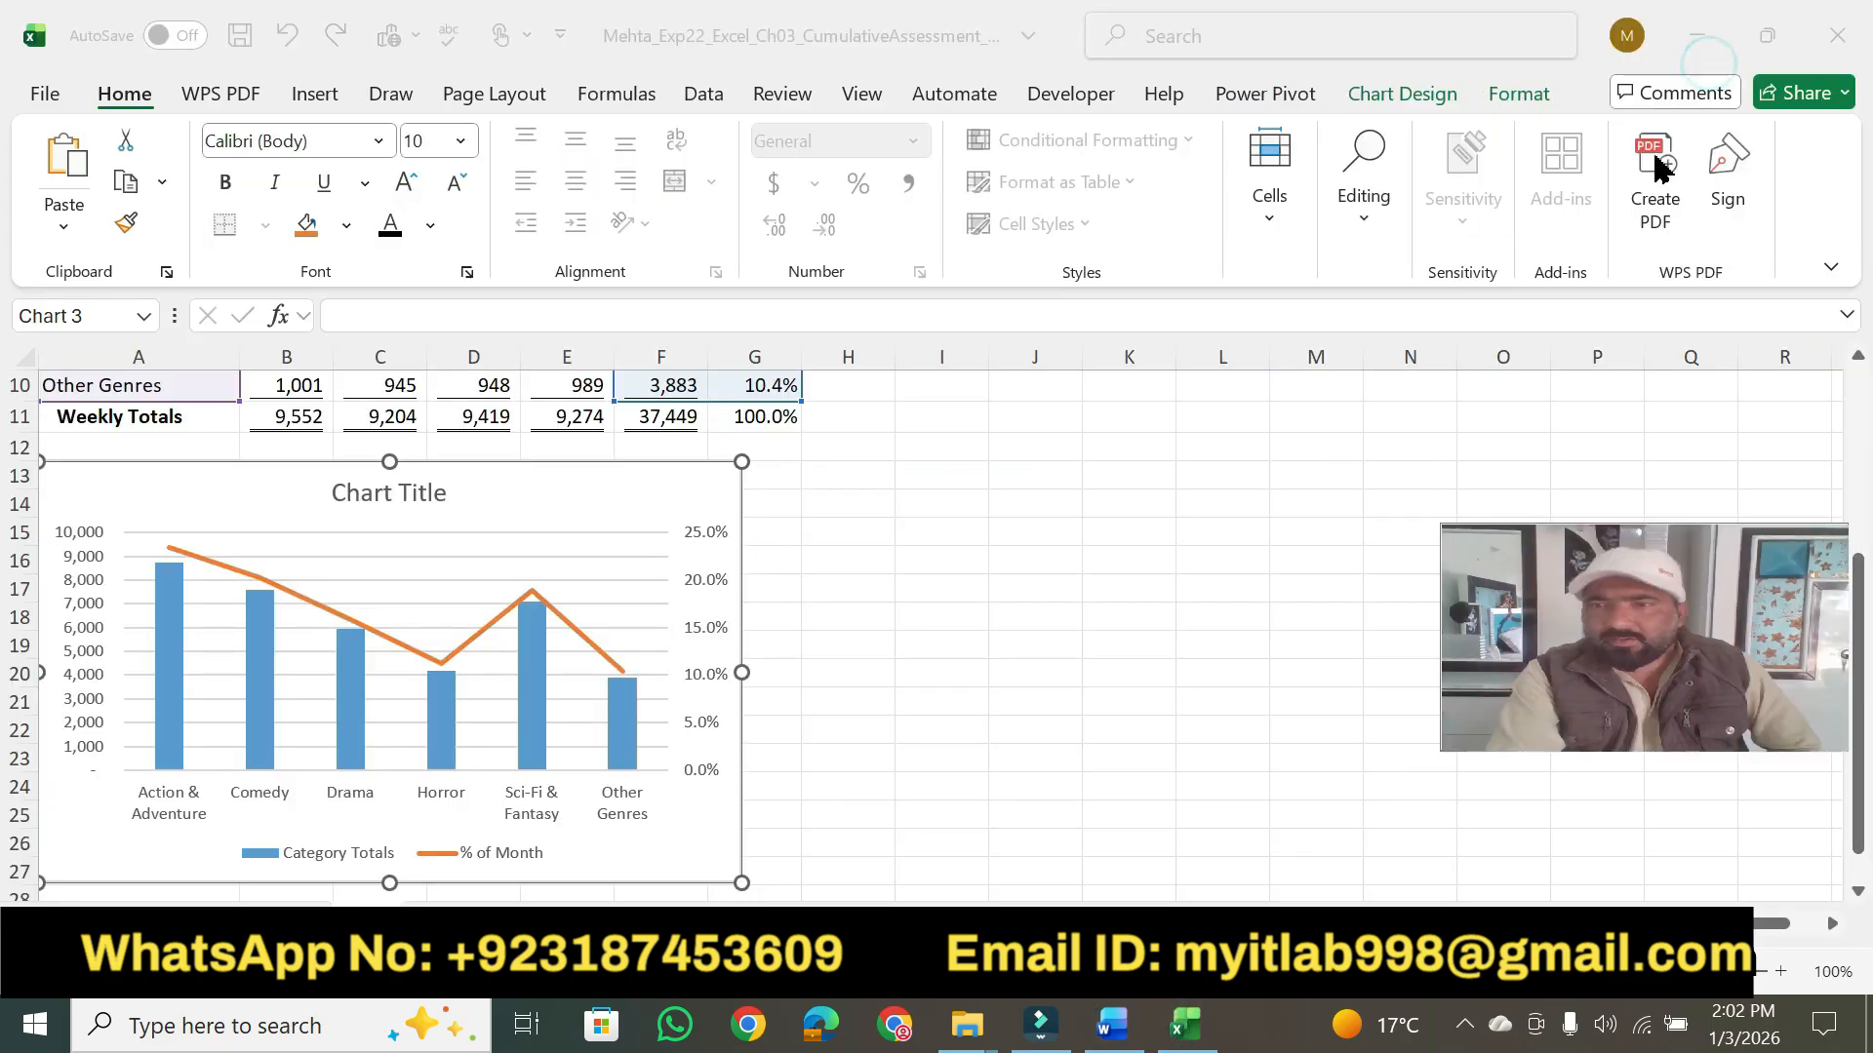
left_click(1521, 93)
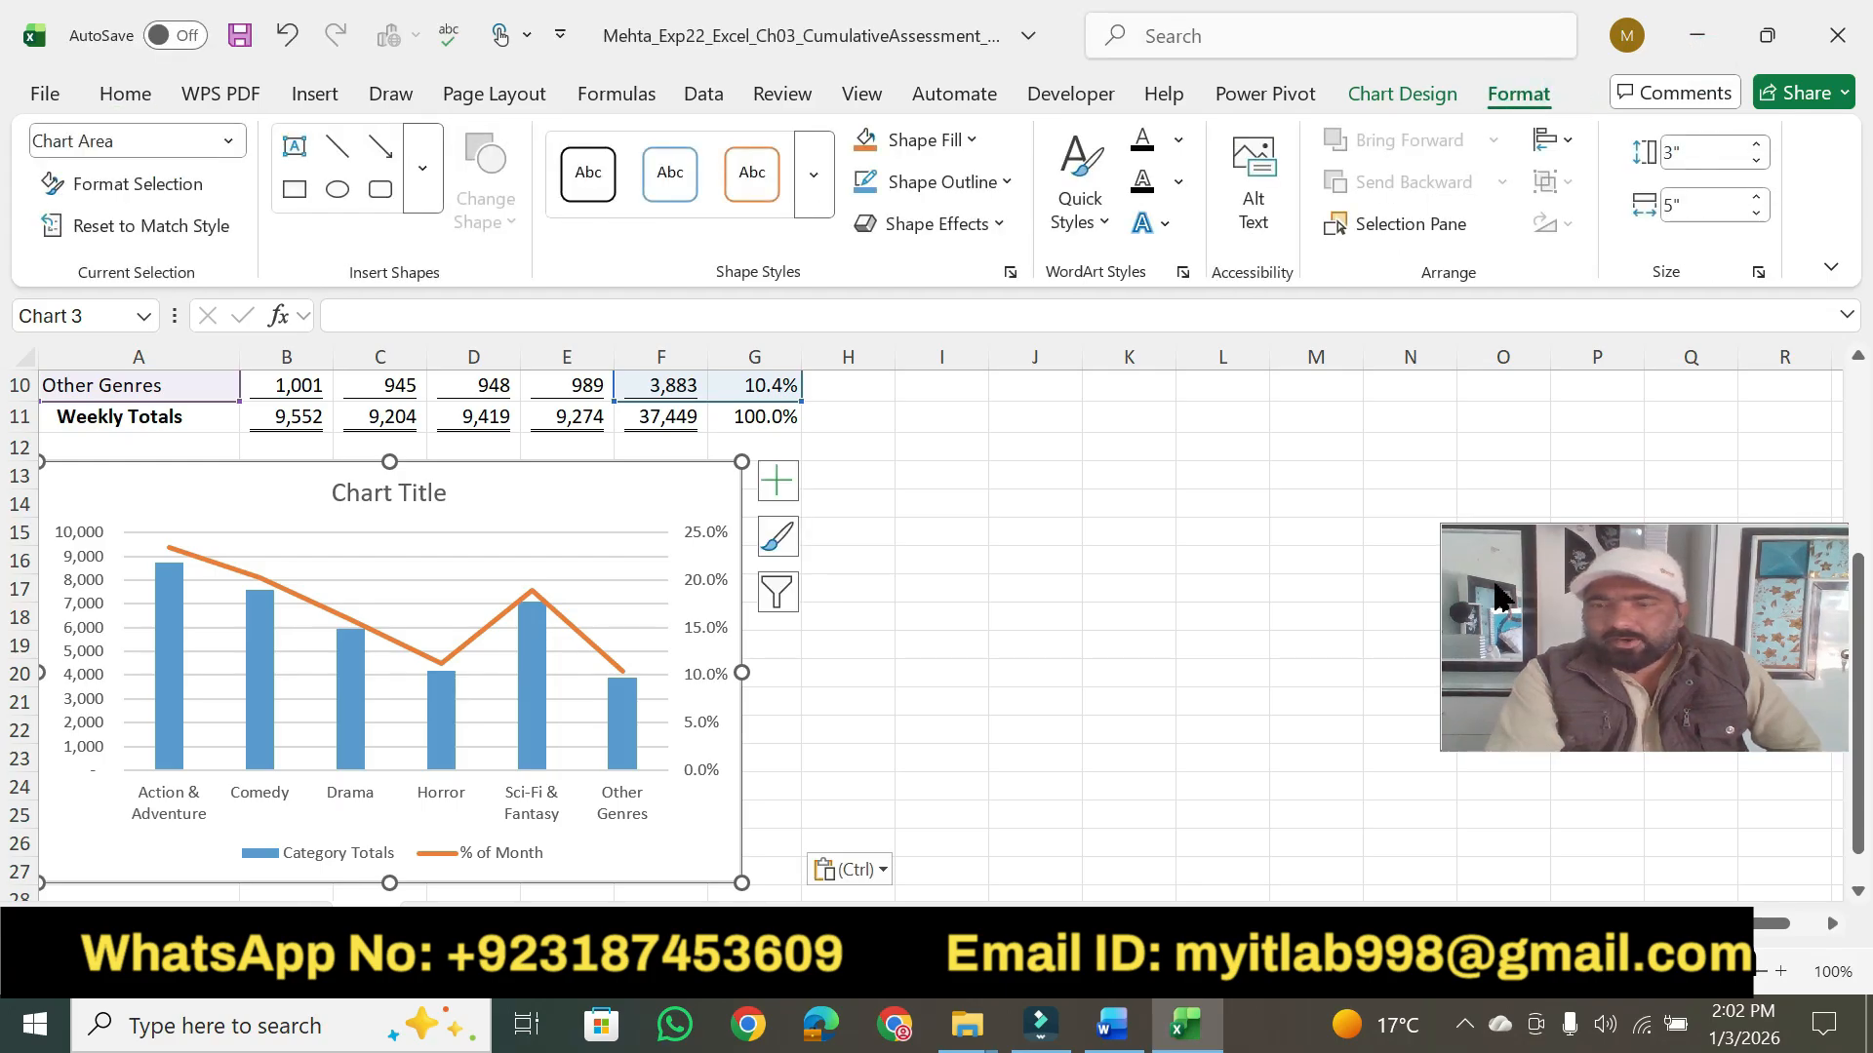
left_click(1120, 1026)
left_click(1120, 1026)
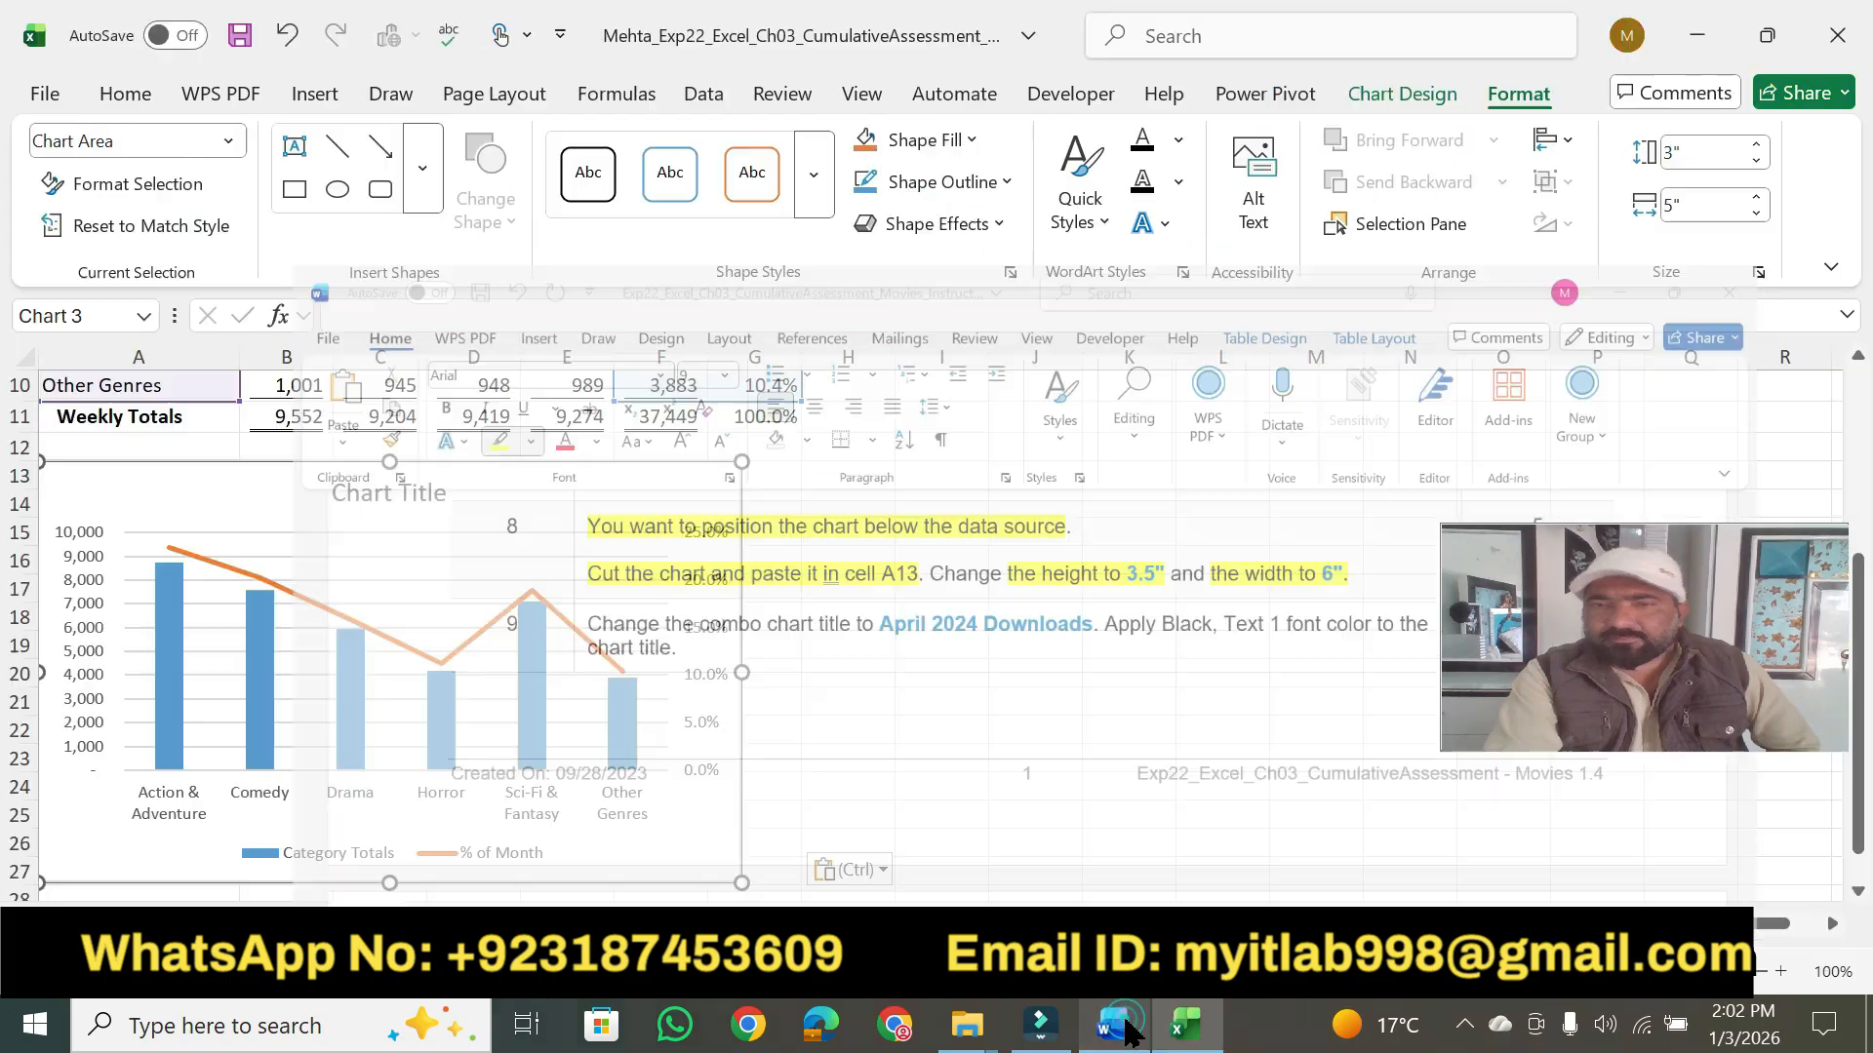
left_click(1756, 144)
left_click(1755, 144)
left_click(1755, 144)
left_click(1755, 144)
left_click(1755, 144)
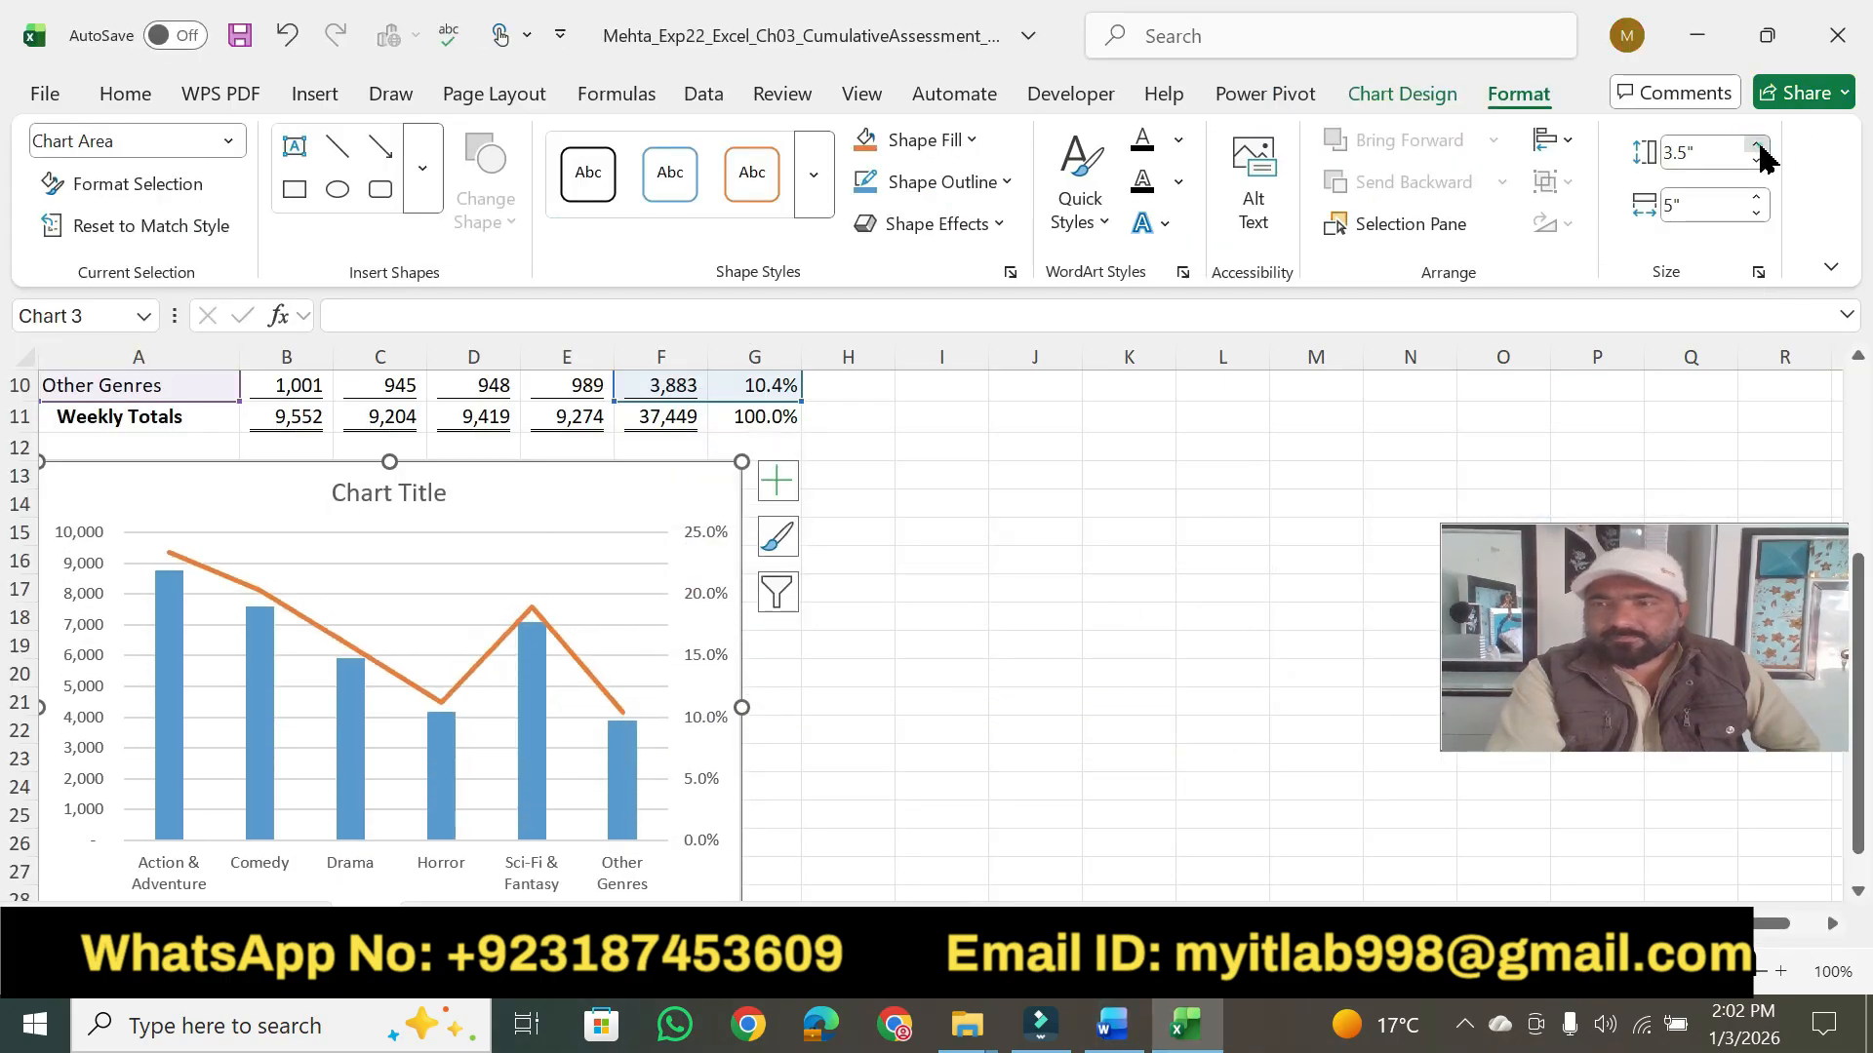
- Check the required width in Word's step 8 and set the combo chart's width to 6" in Excel
left_click(1117, 1029)
left_click(1116, 1029)
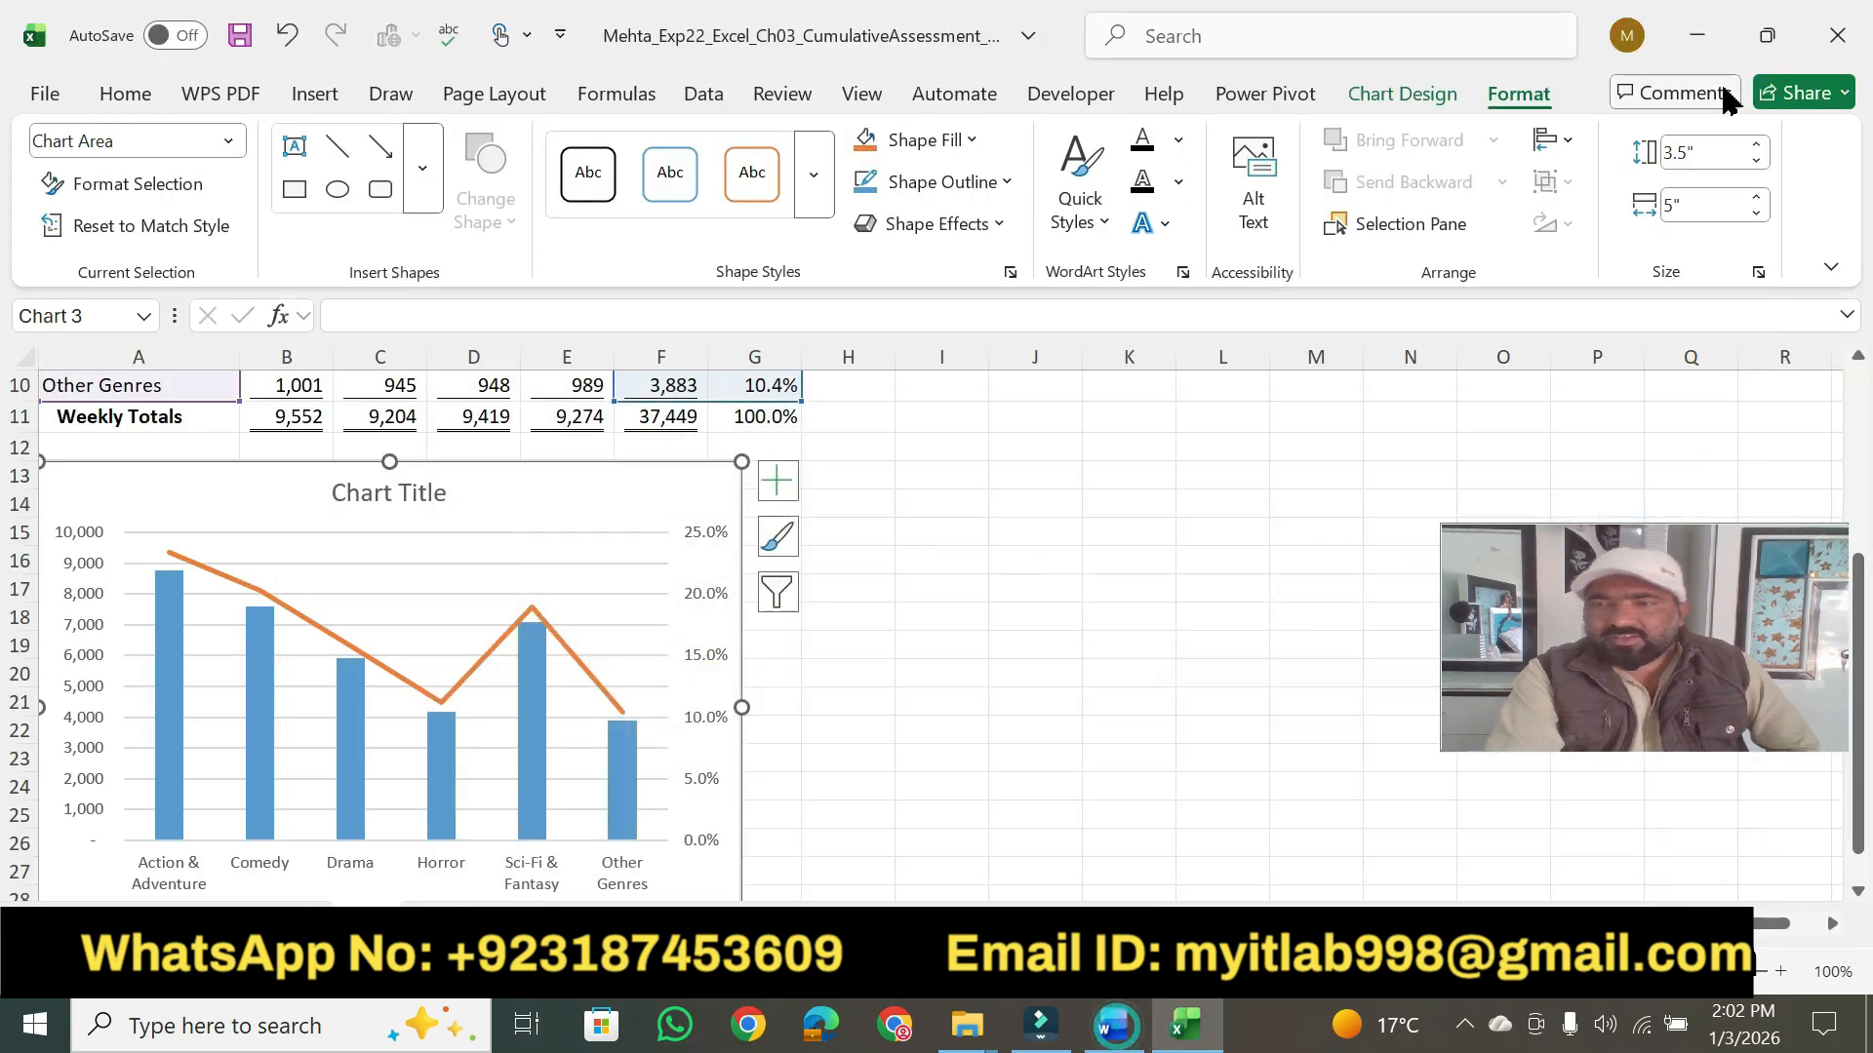
left_click(1758, 198)
left_click(1757, 198)
left_click(1758, 198)
left_click(1758, 198)
left_click(1758, 198)
left_click(1758, 198)
left_click(1757, 198)
left_click(1757, 198)
left_click(1757, 198)
left_click(1757, 198)
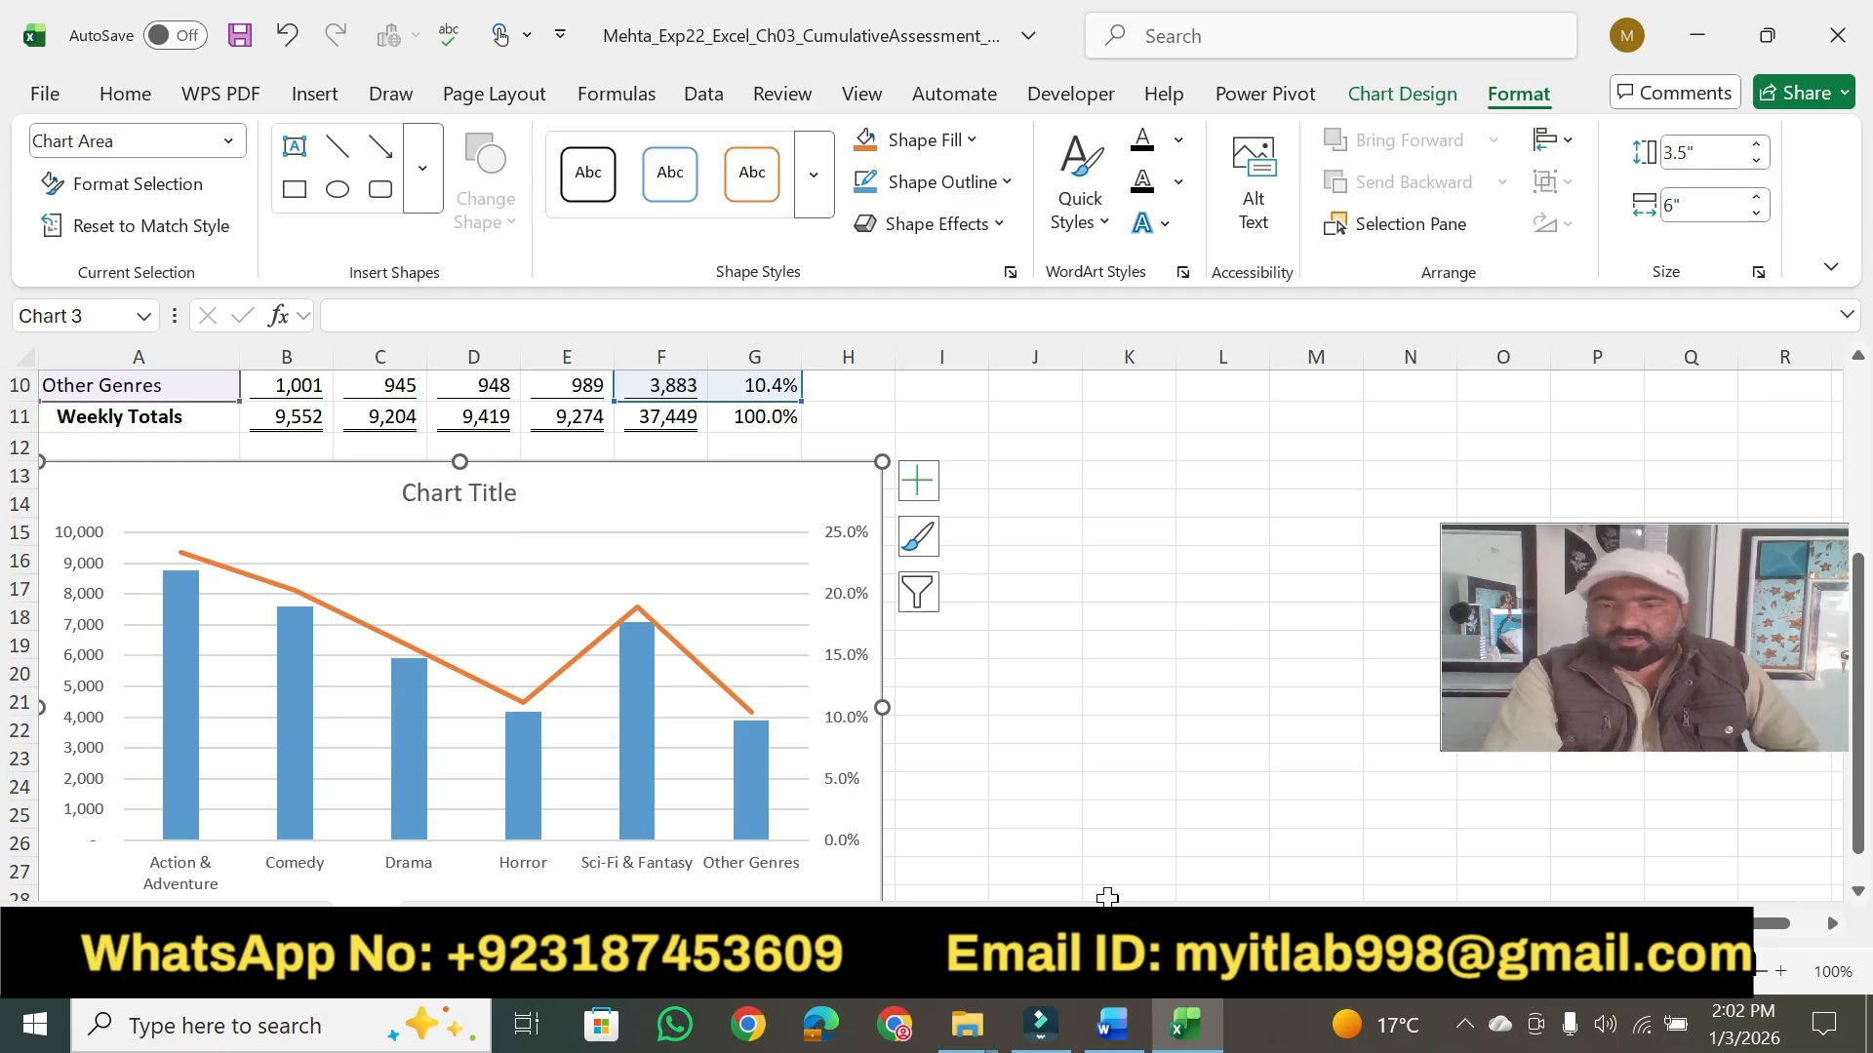
- Return to Word and highlight step 8's points value of 5 in yellow
left_click(1111, 1026)
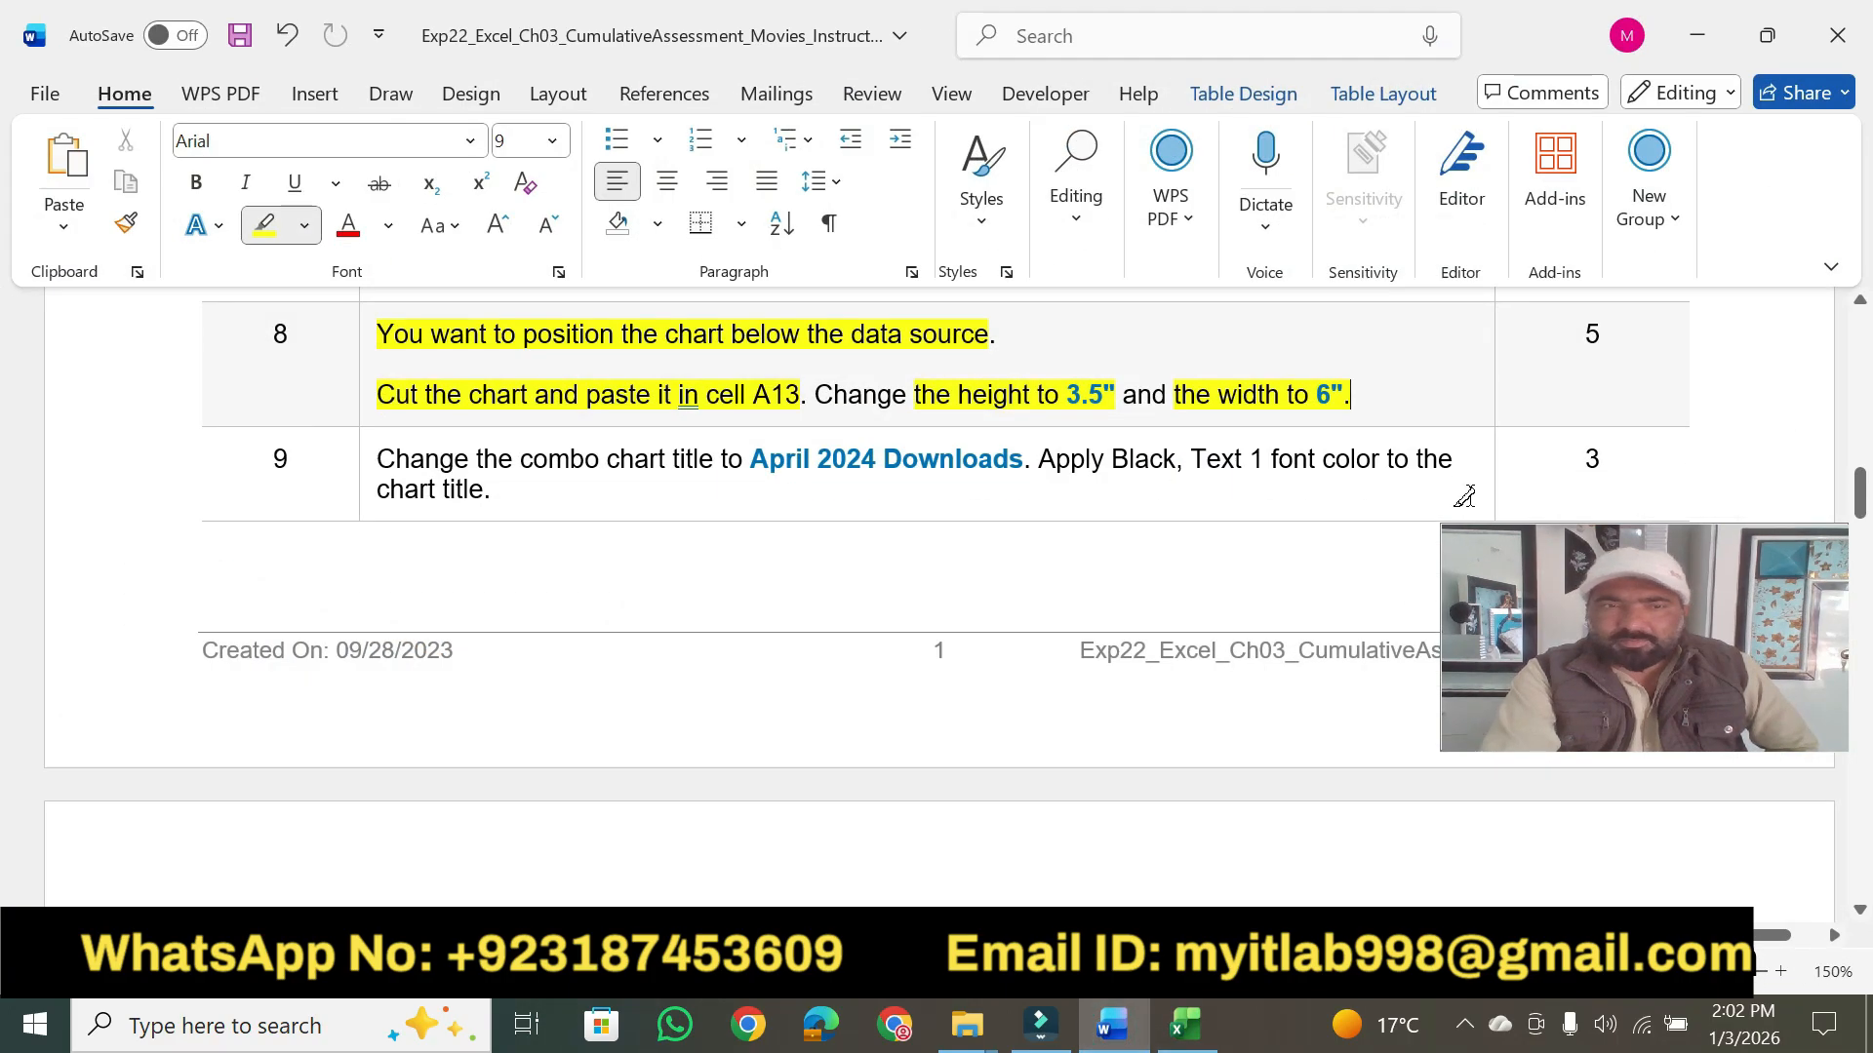
left_click_drag(1640, 644, 1666, 129)
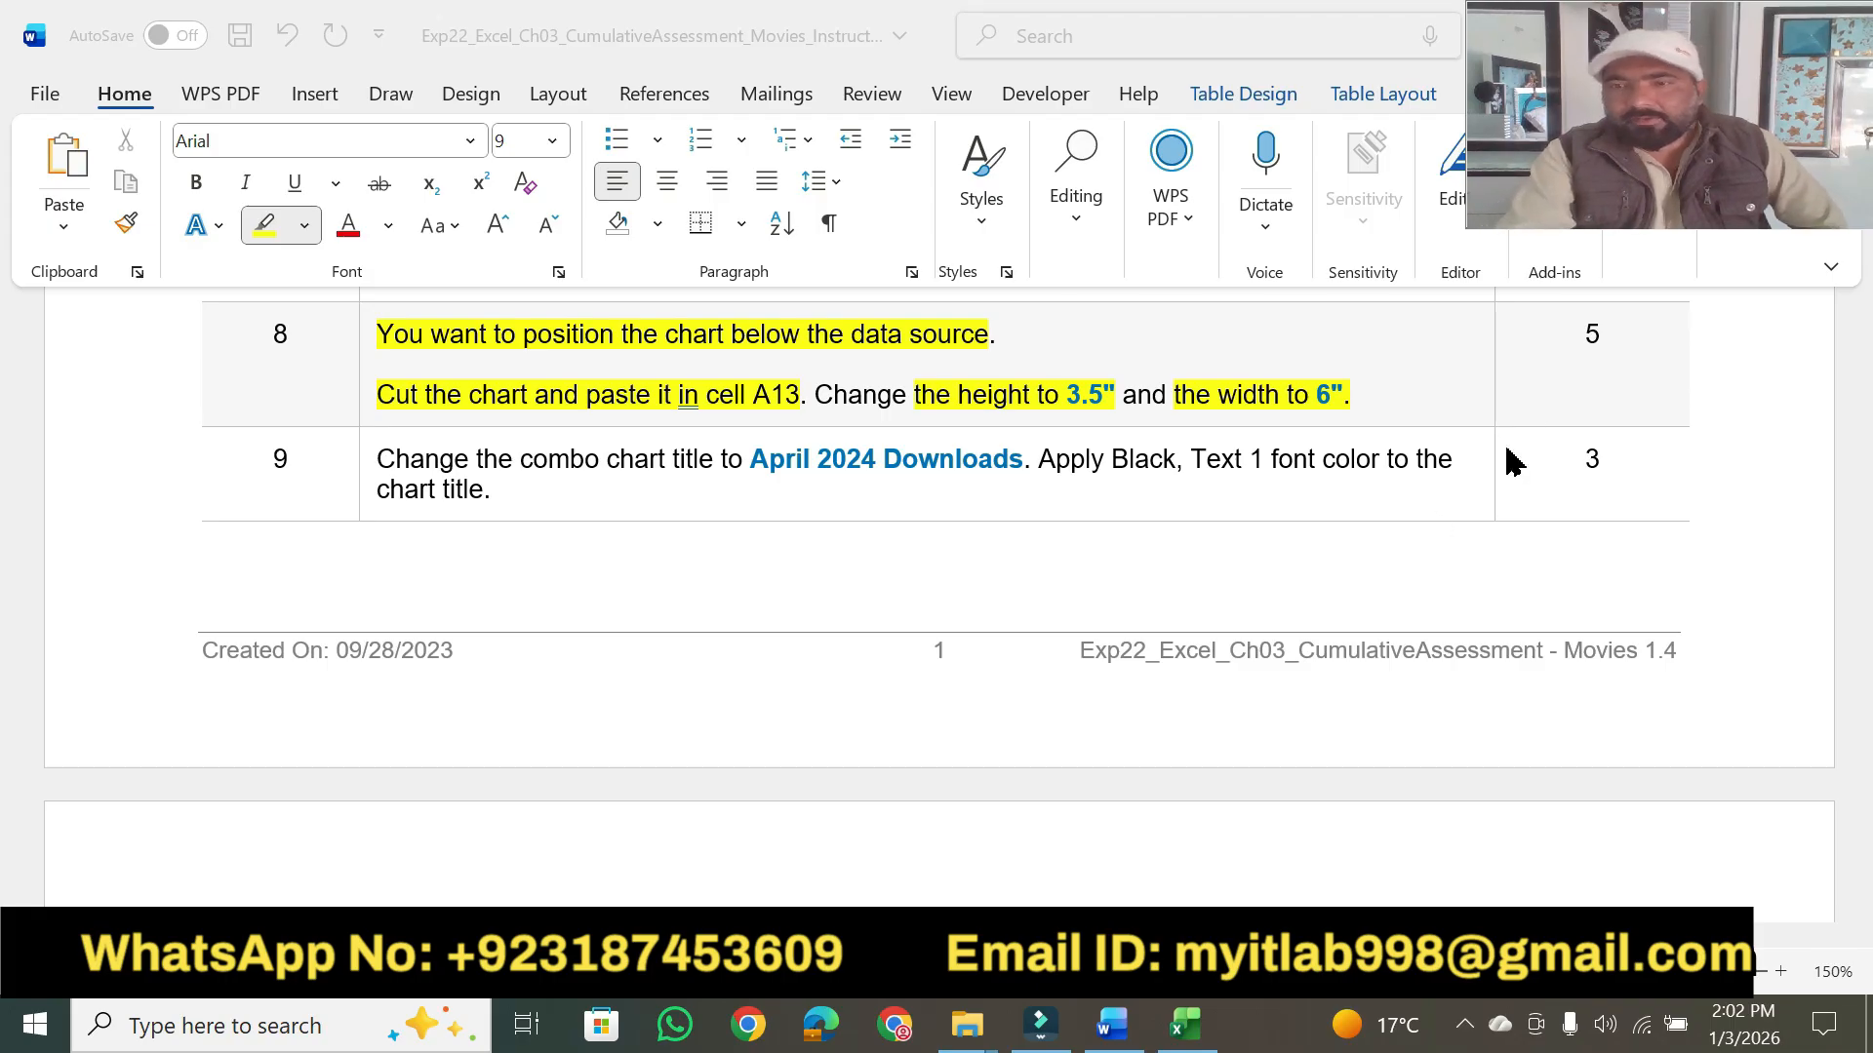
left_click(1611, 338)
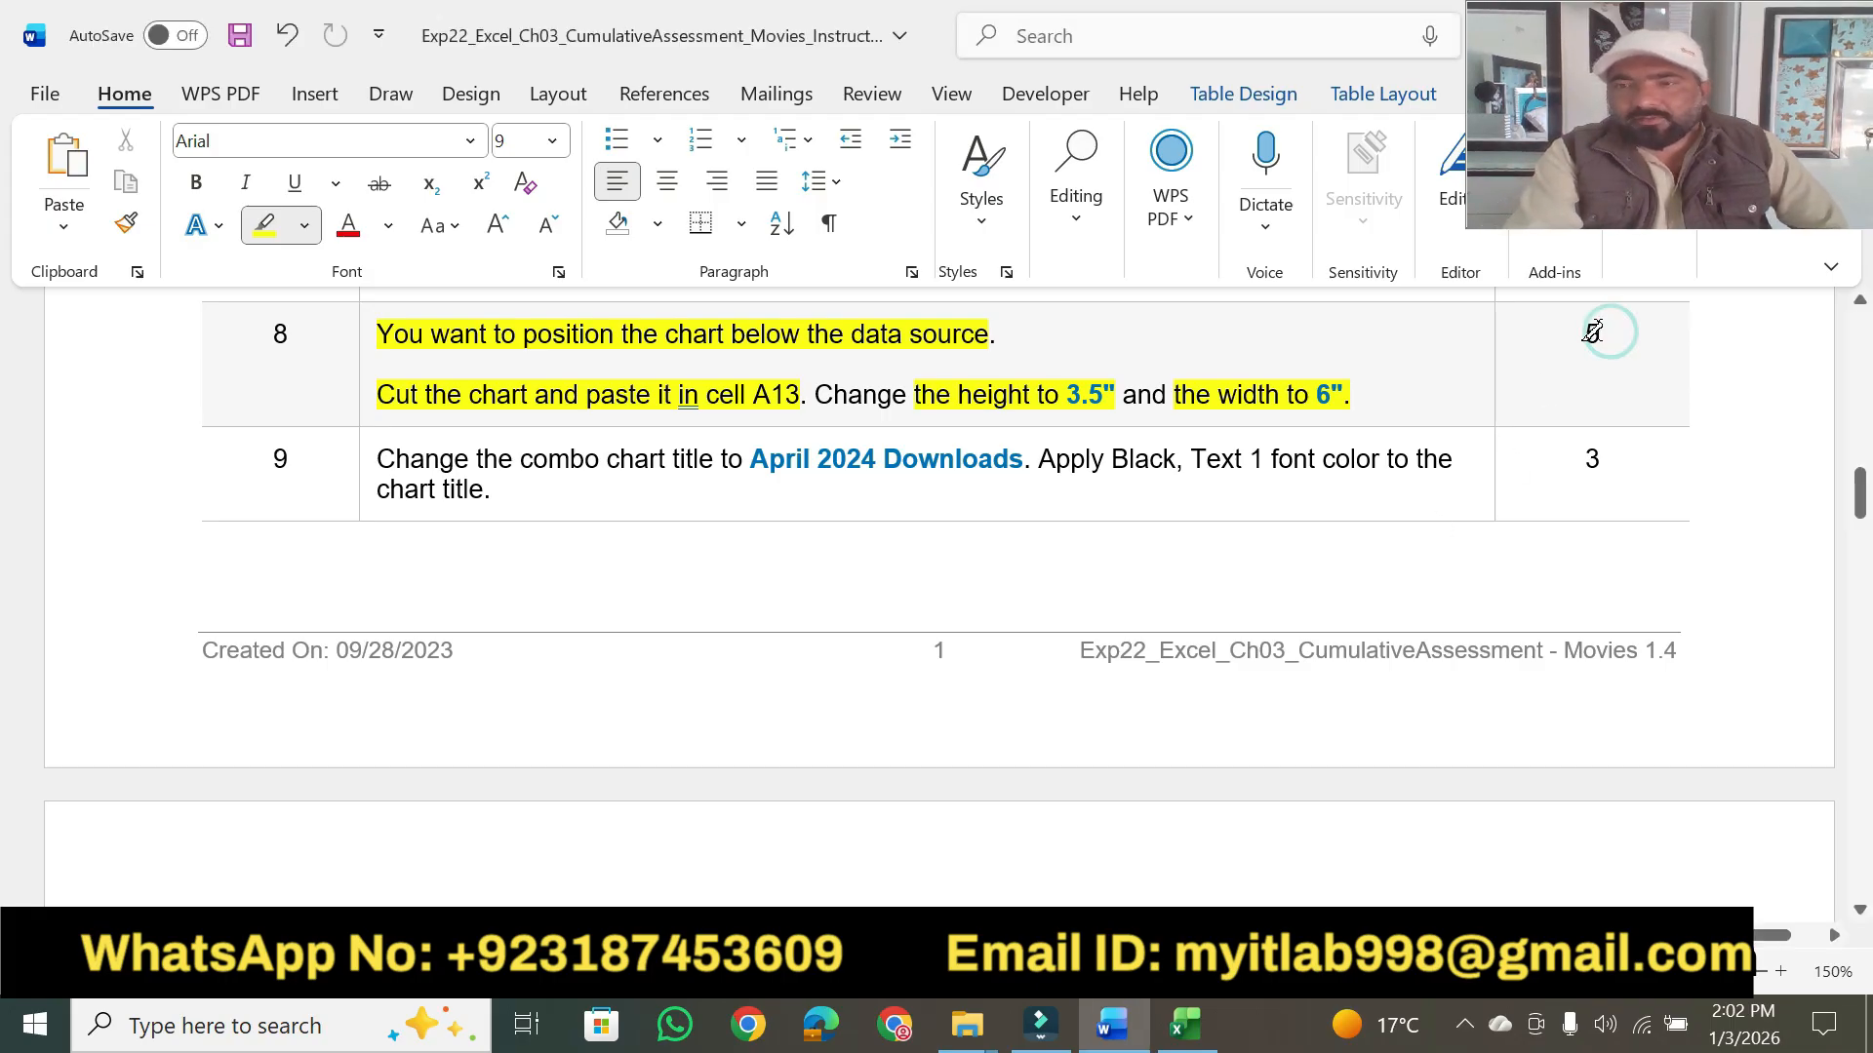
left_click_drag(1582, 332, 1605, 329)
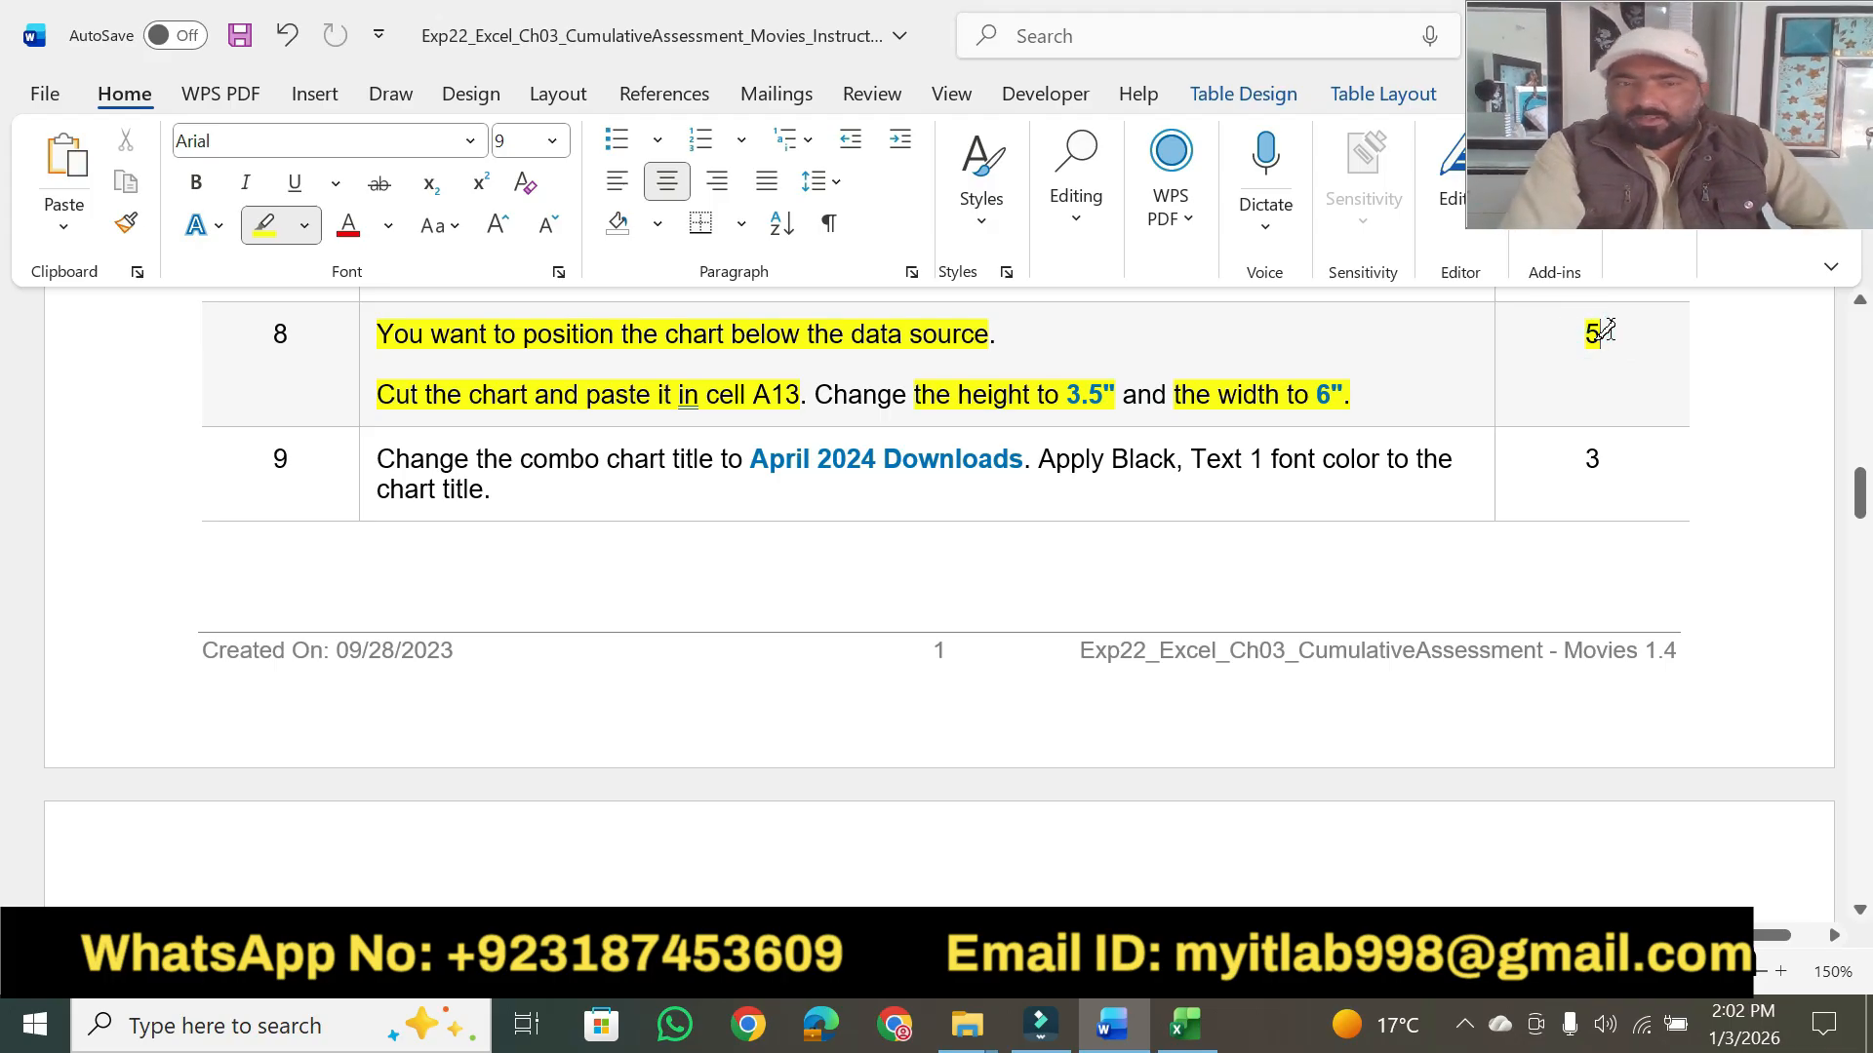
left_click_drag(1859, 493, 1862, 357)
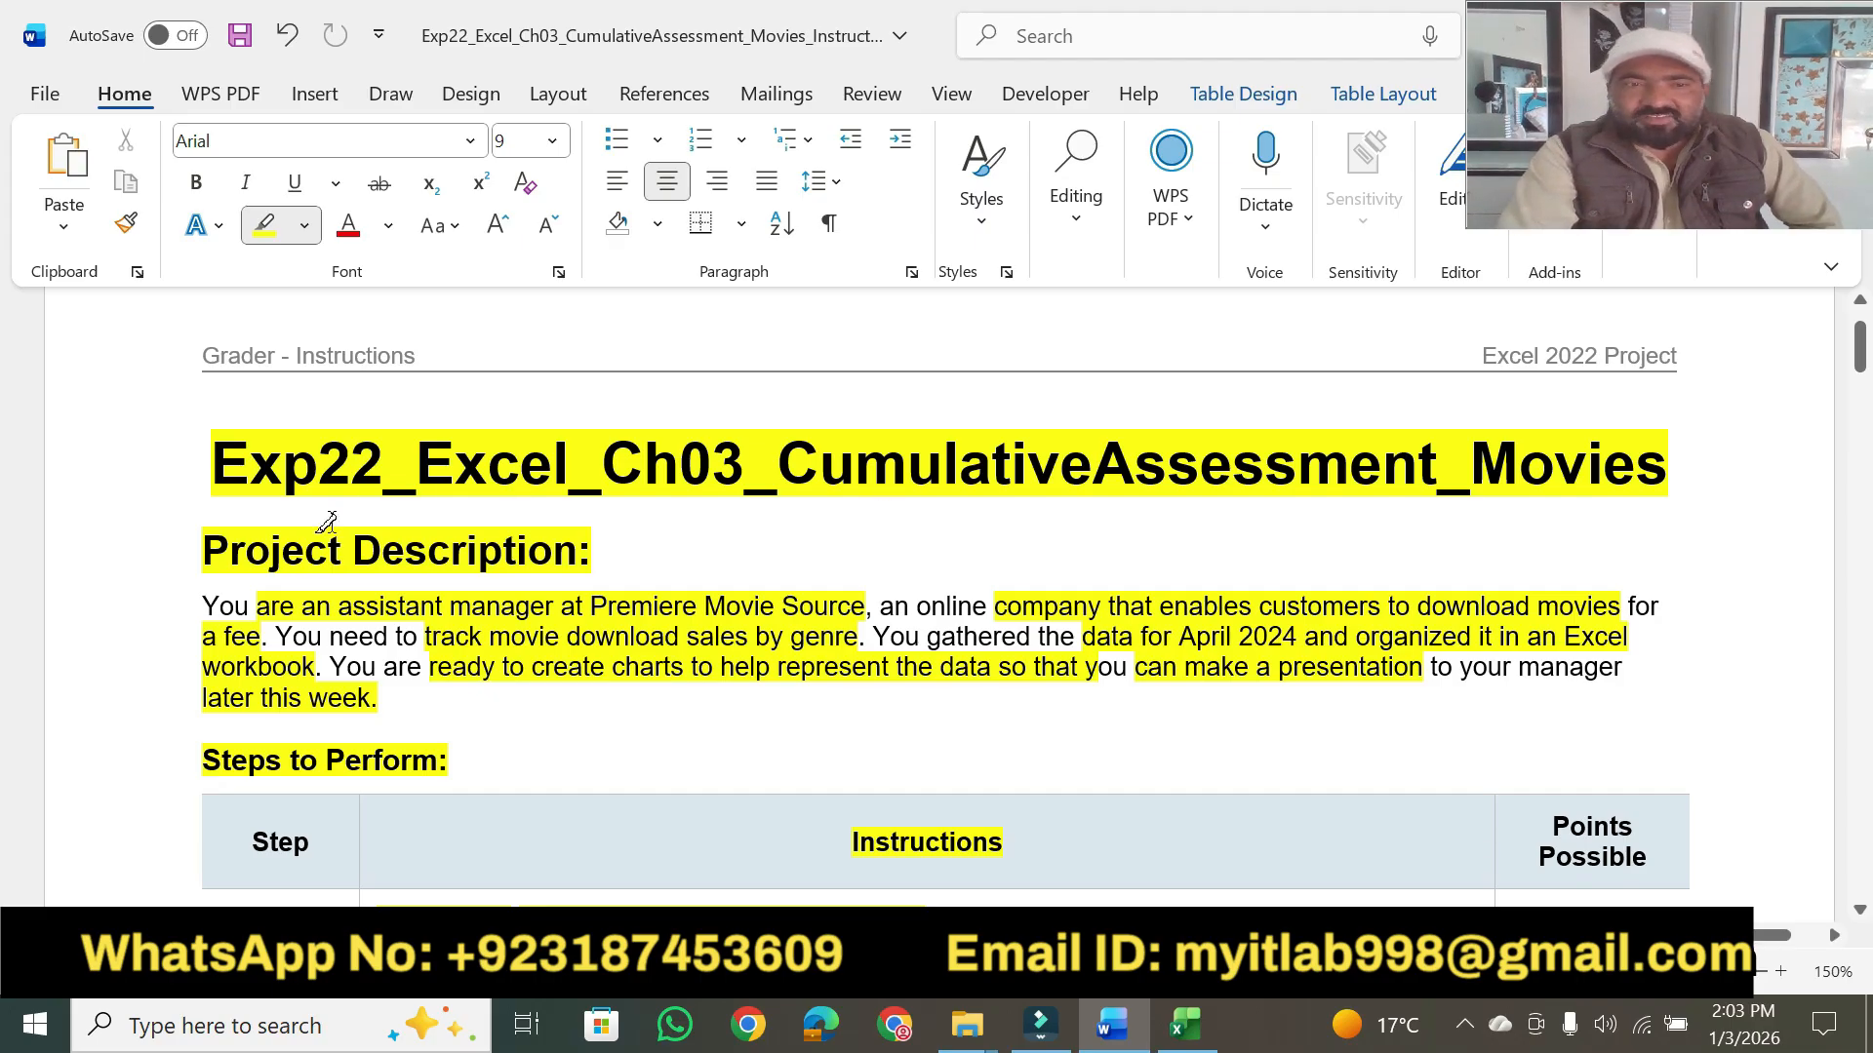
mouse_move(1859, 346)
left_mouse_down()
mouse_move(1839, 513)
mouse_move(1828, 496)
mouse_move(1858, 507)
mouse_move(1858, 561)
mouse_move(1865, 362)
left_mouse_up()
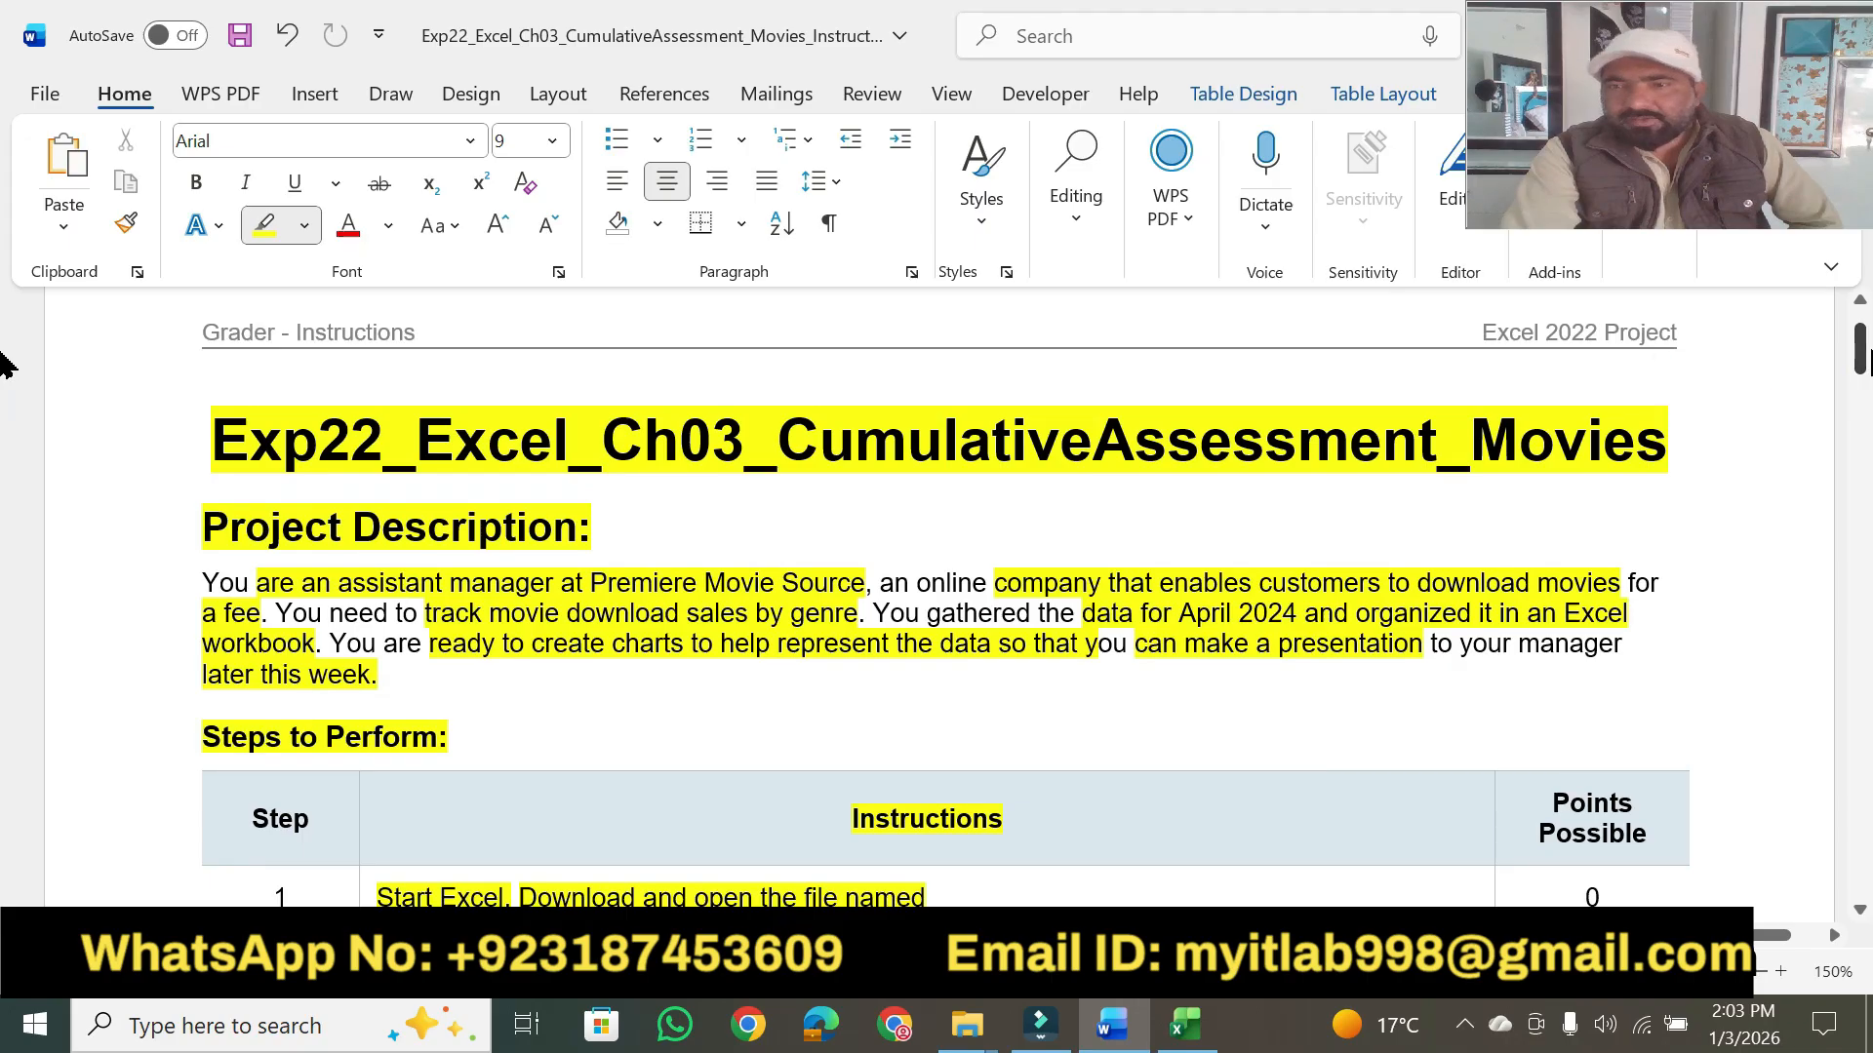